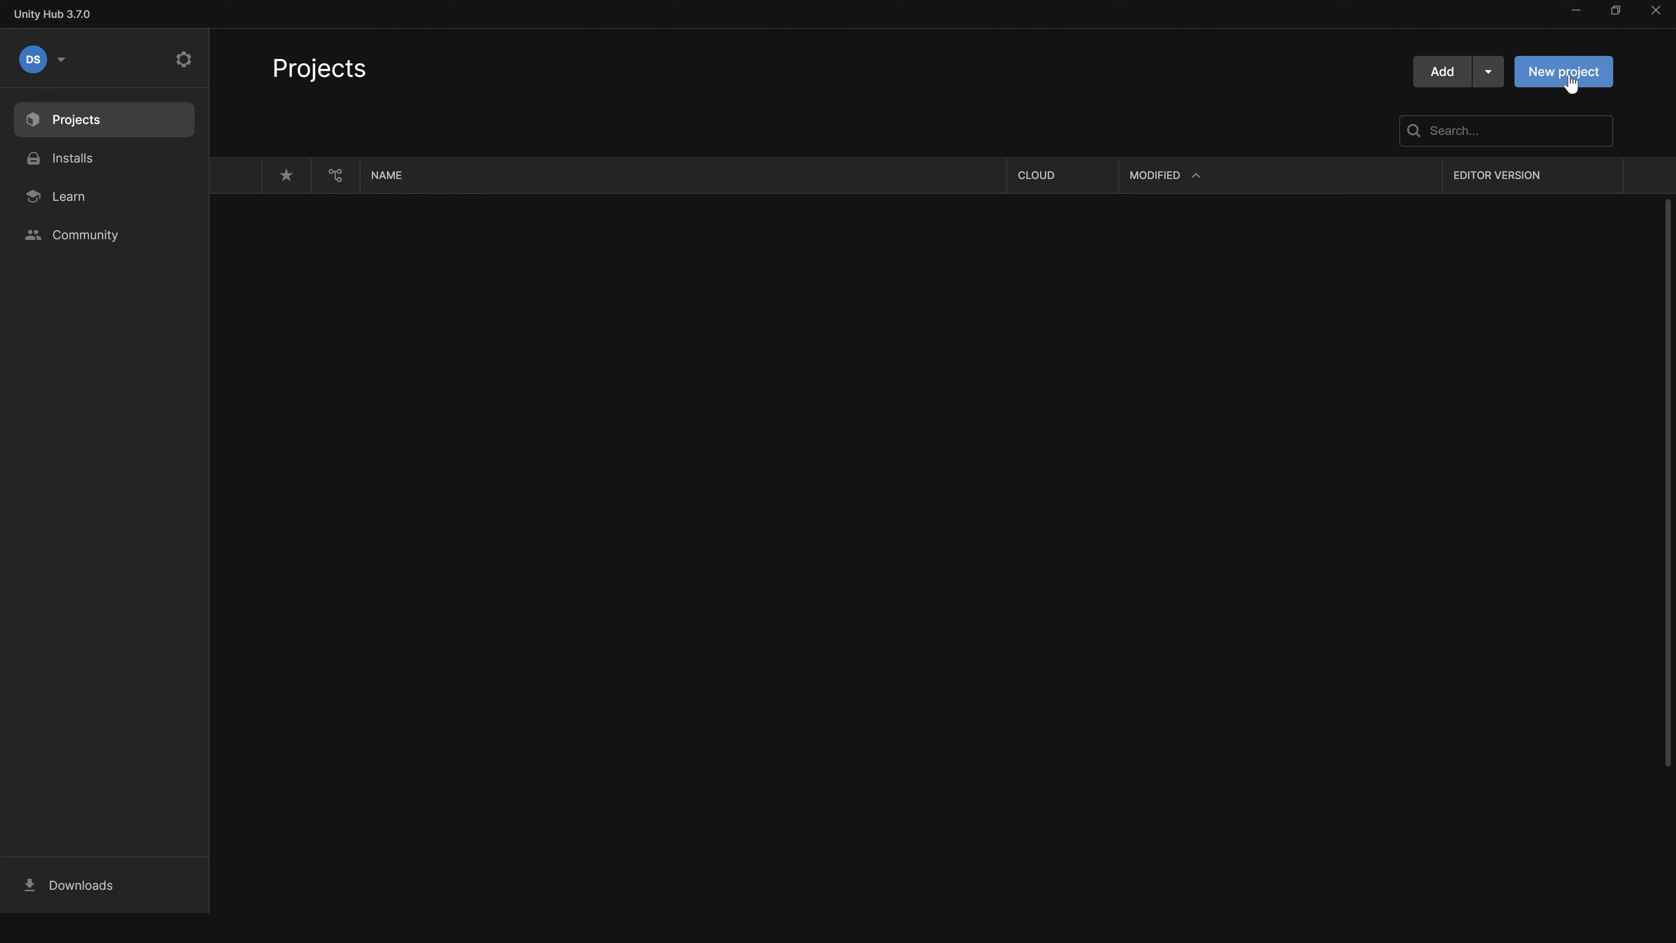
# Step: Start a new project on editor version 2022.3.22f1 and download the 3D (URP) template for it
pyautogui.click(1572, 83)
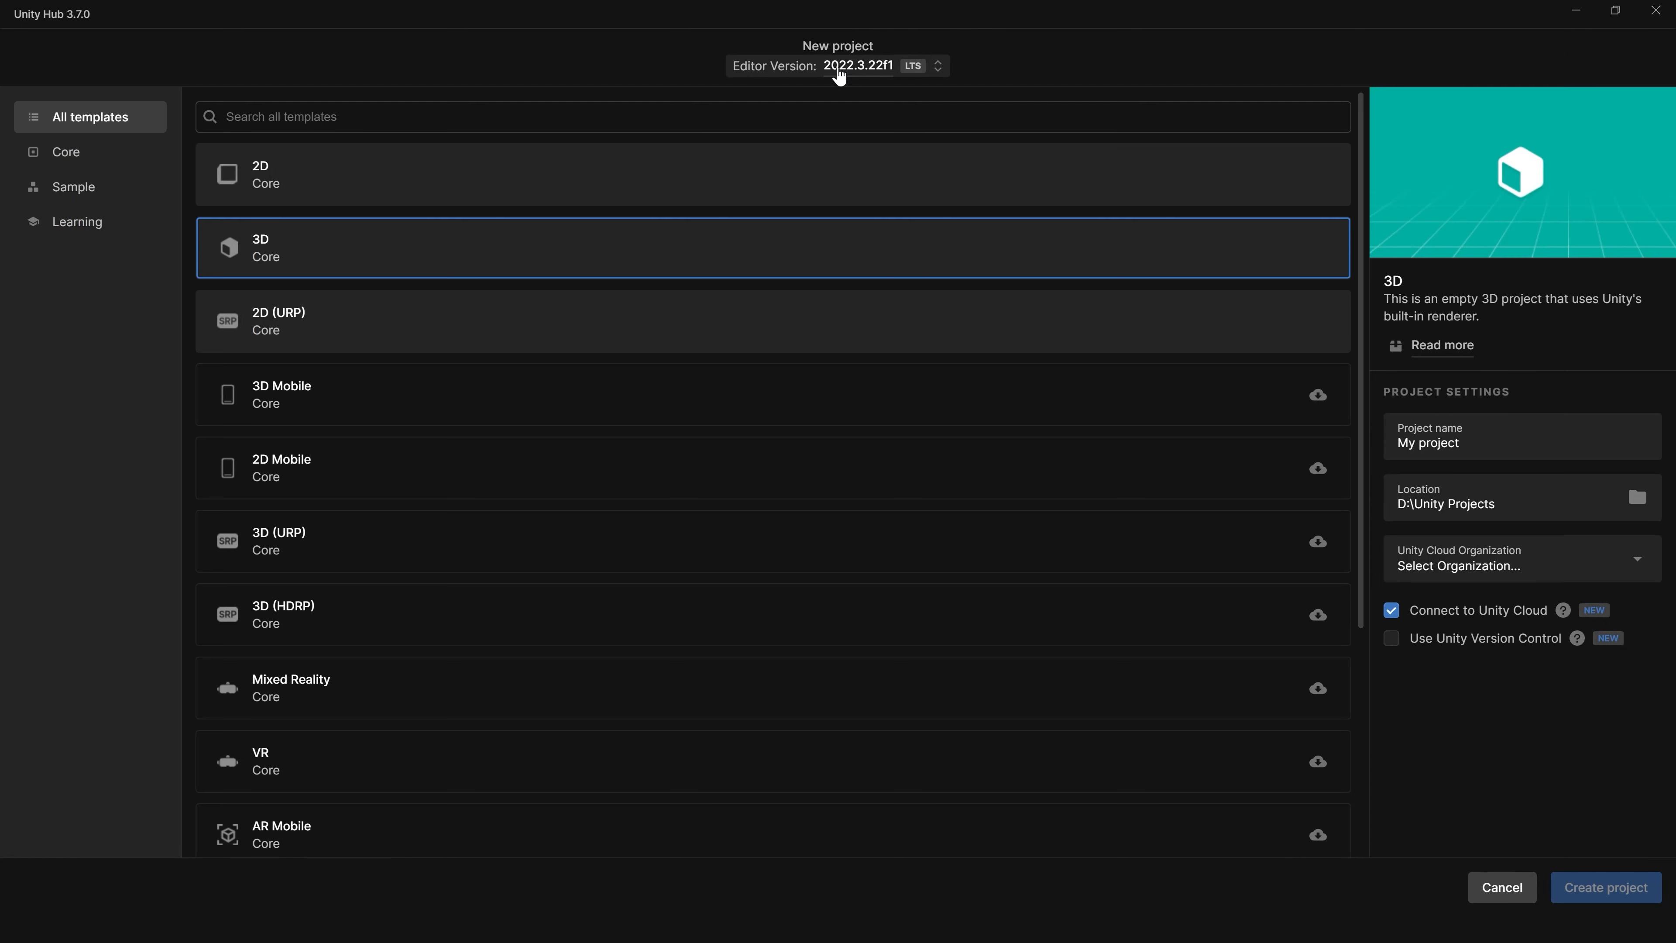
pyautogui.click(902, 72)
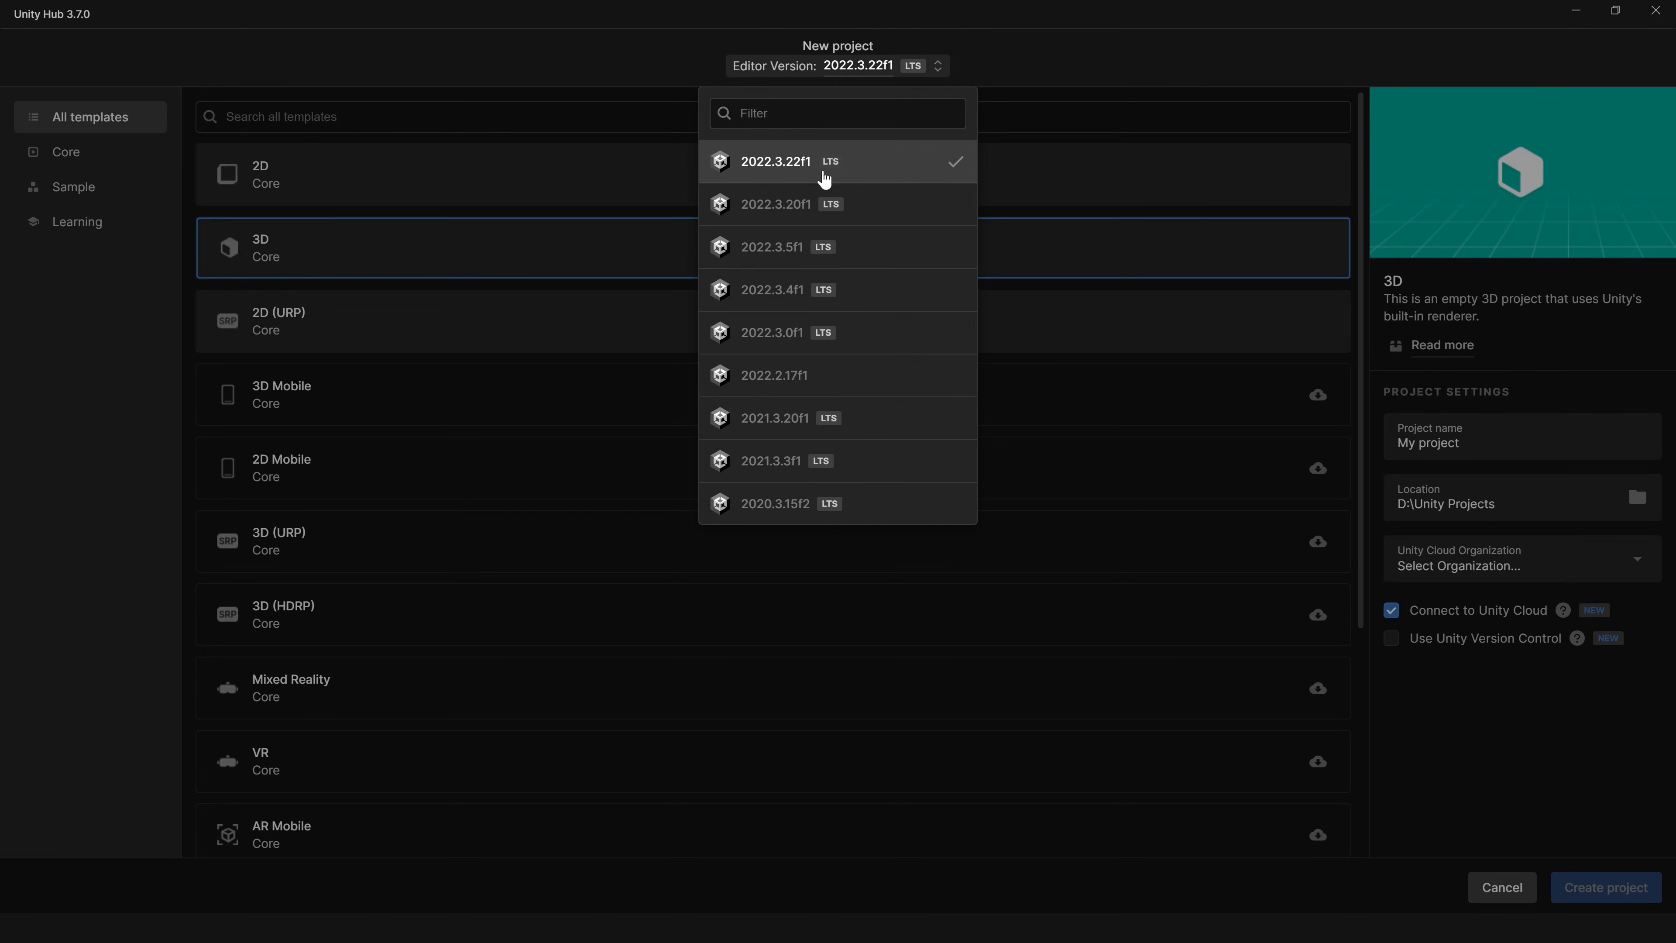
pyautogui.click(1129, 60)
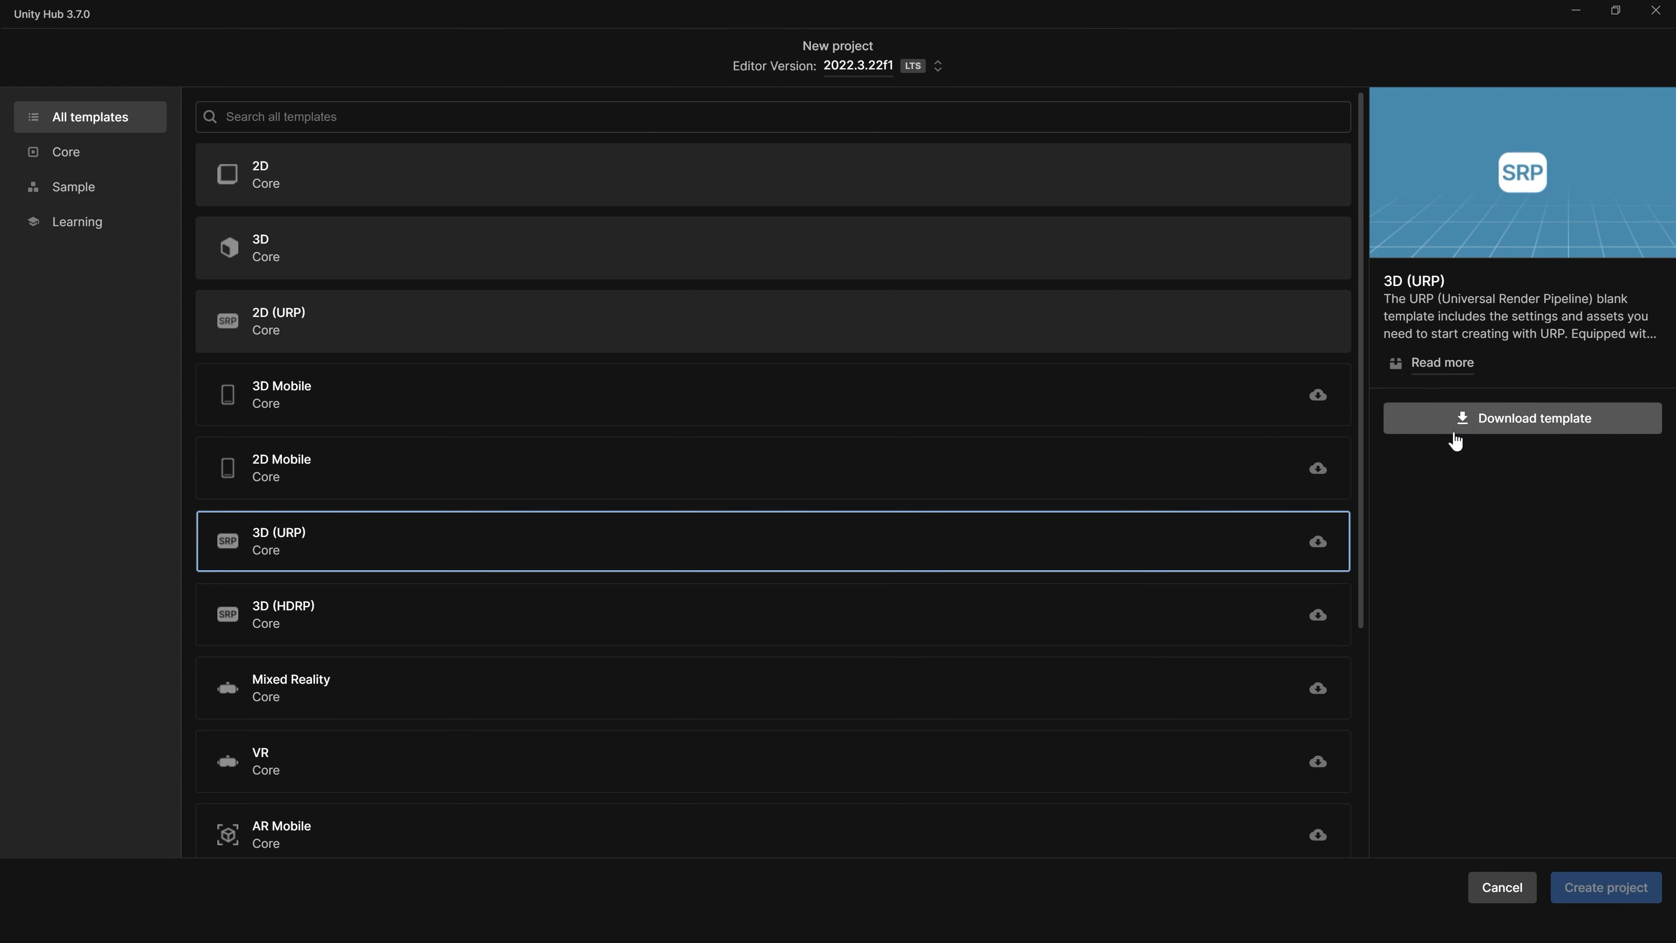
pyautogui.click(1511, 421)
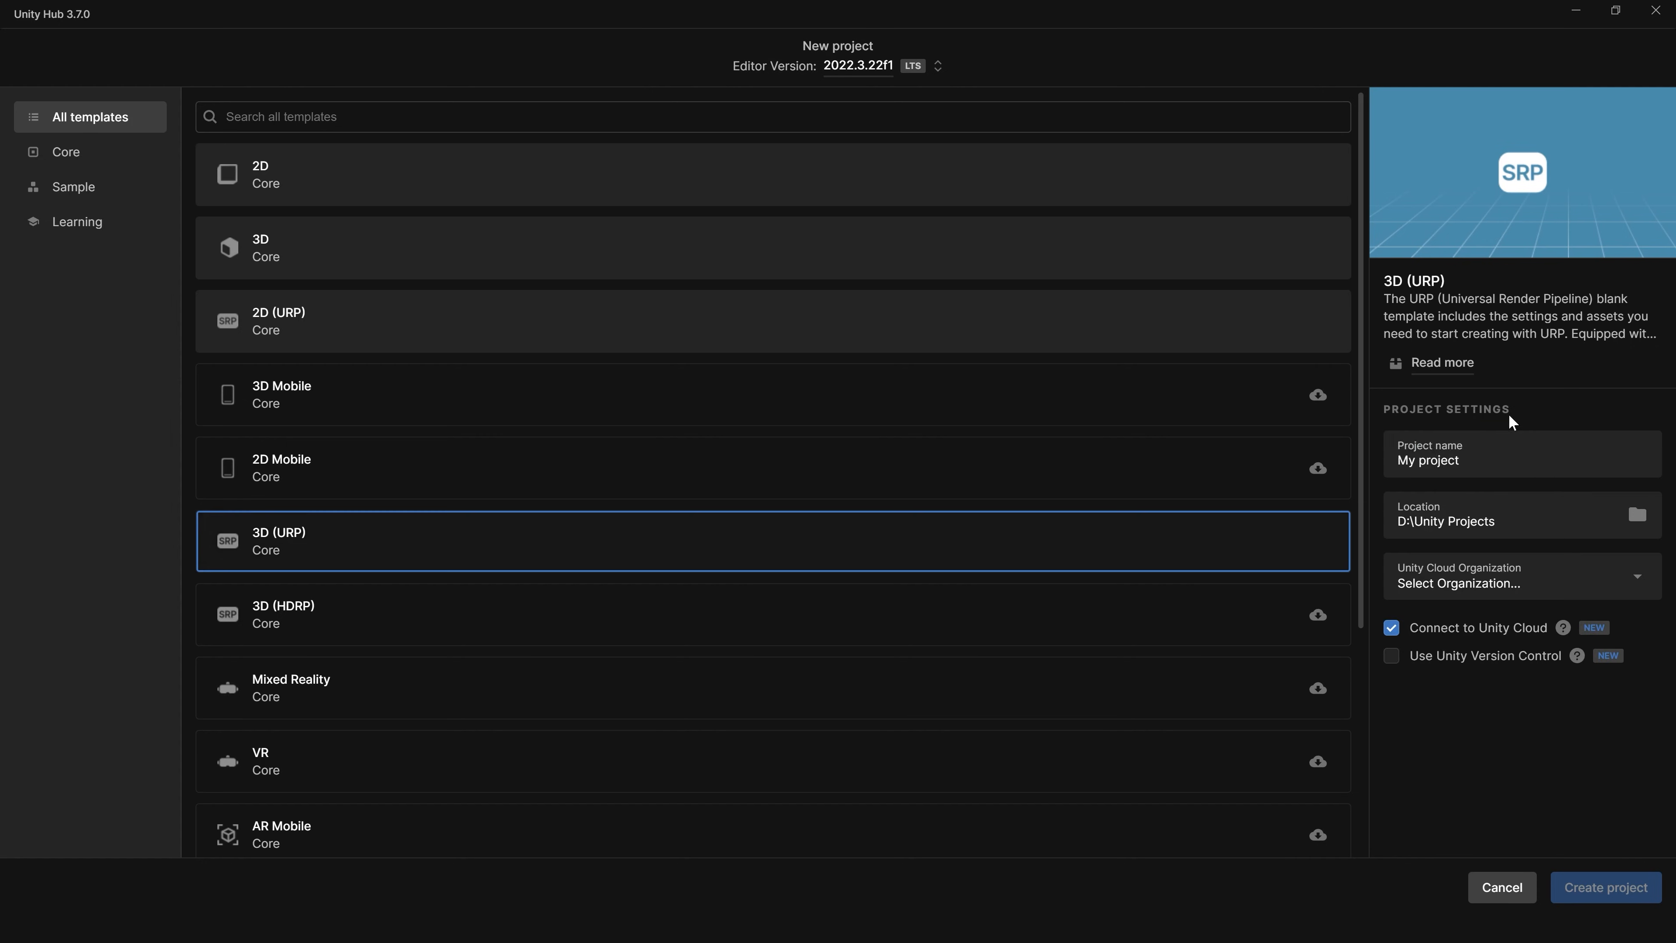
# Step: Name the project CreatingVRWorlds, turn off Connect to Unity Cloud, and create the project
pyautogui.press('BackSpace')
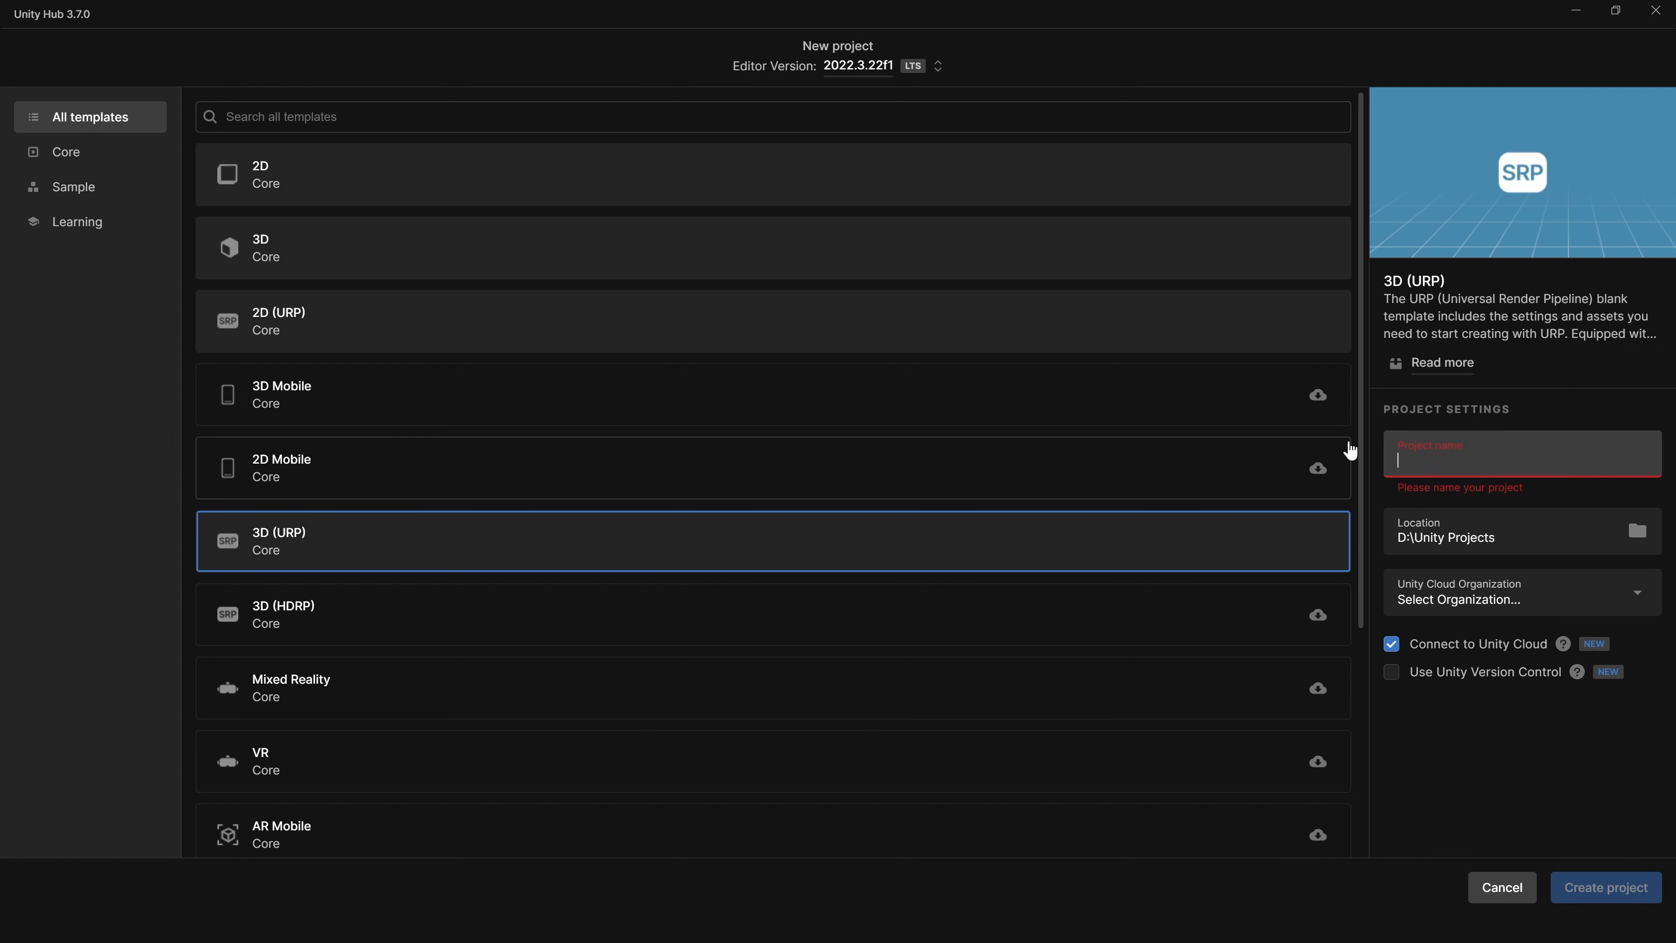
pyautogui.write('CreatingVRWorlds')
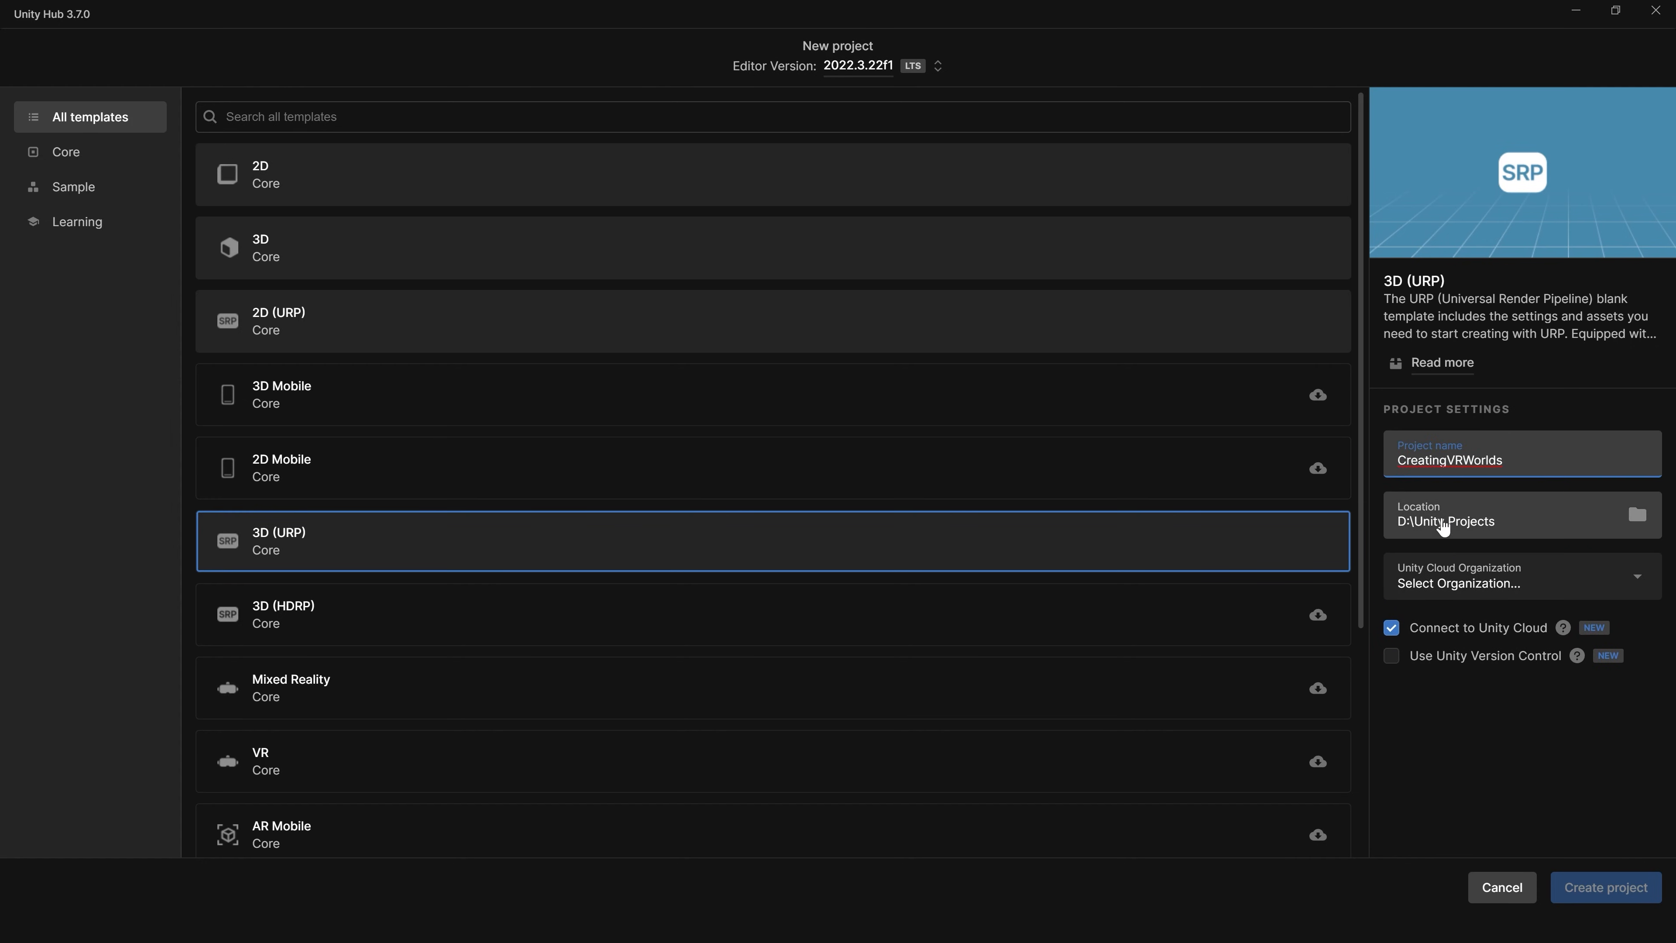
pyautogui.click(1391, 628)
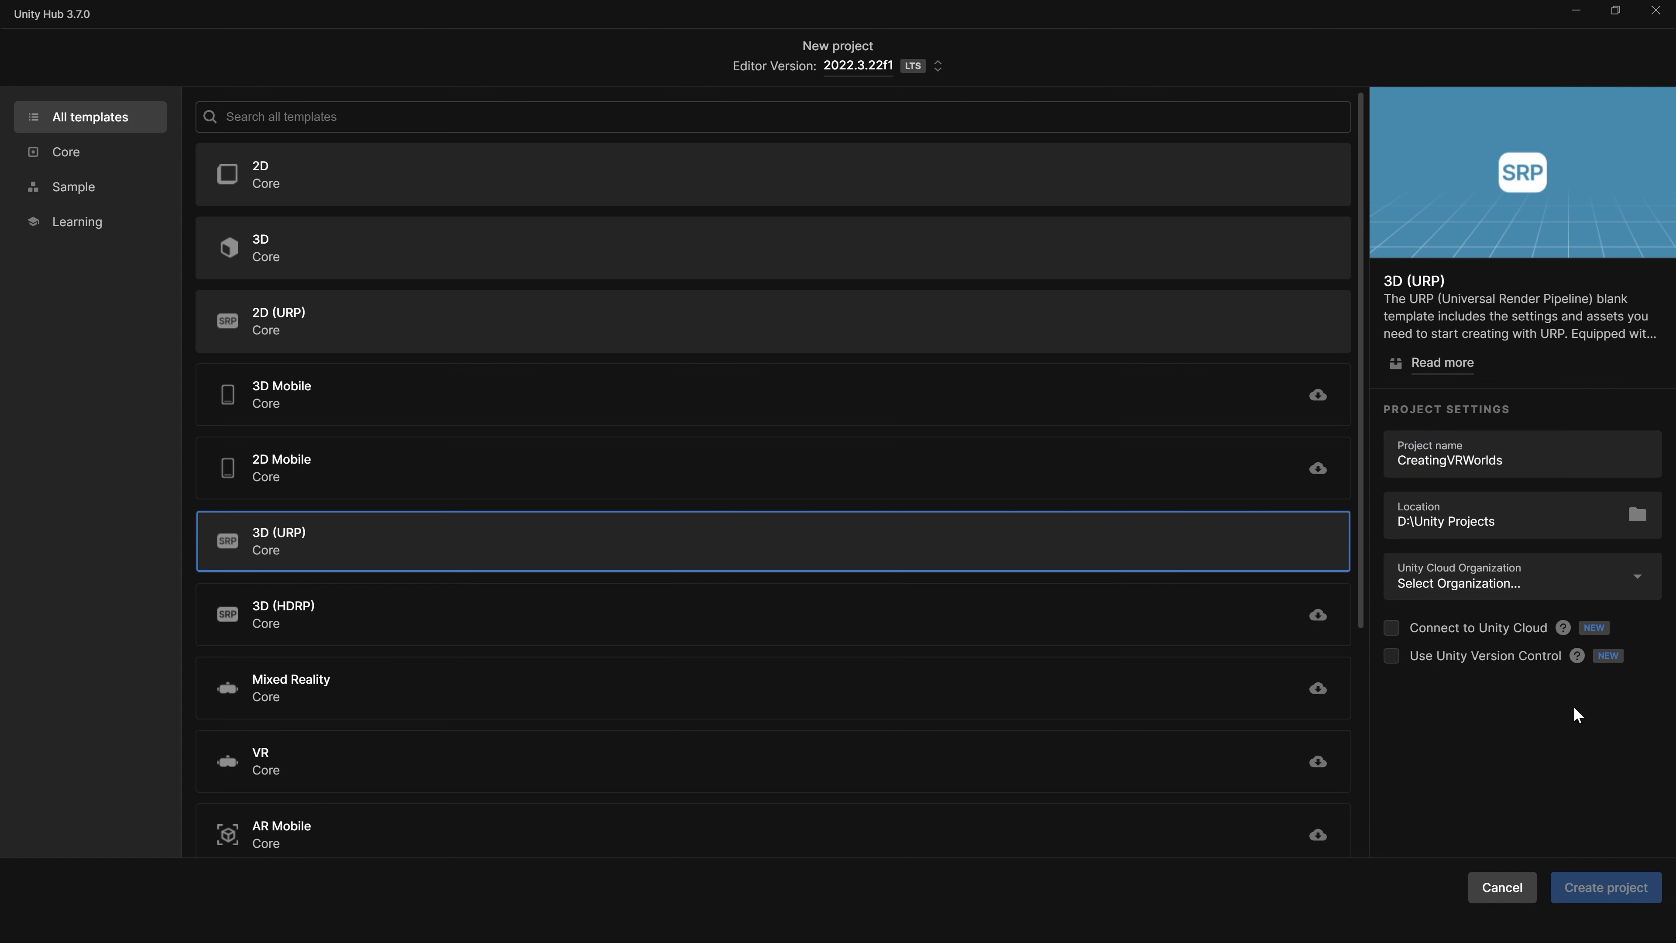
pyautogui.click(1602, 887)
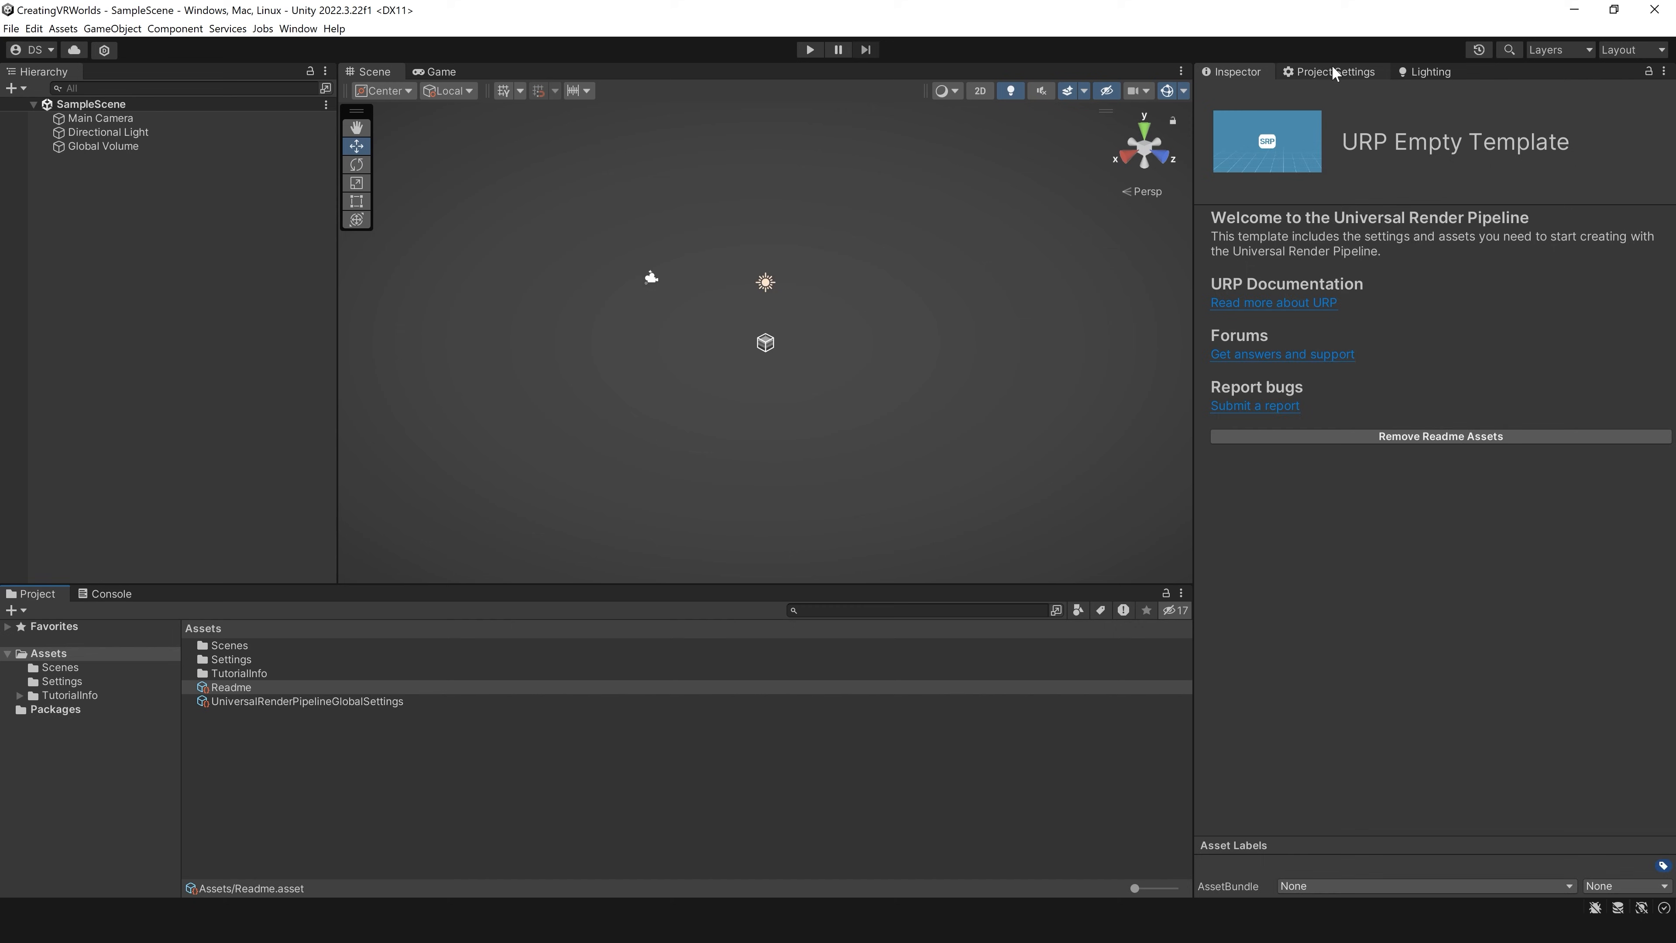
# Step: Open the Player page of Project Settings from the Build Settings window and close Build Settings
pyautogui.click(1330, 70)
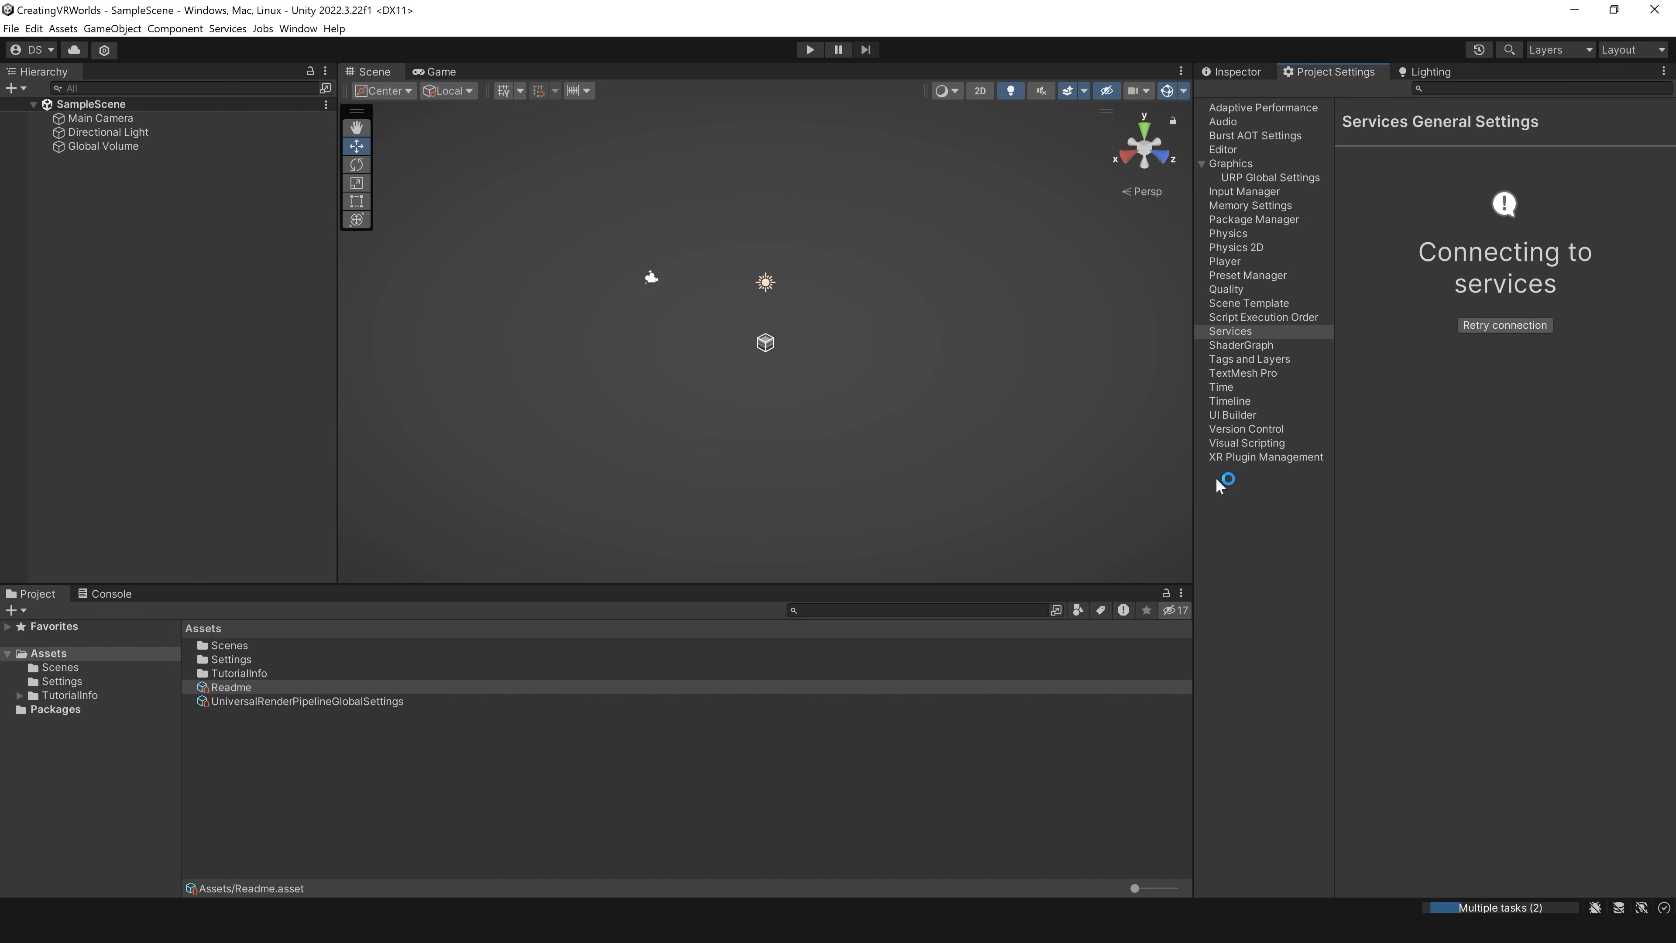
pyautogui.click(12, 29)
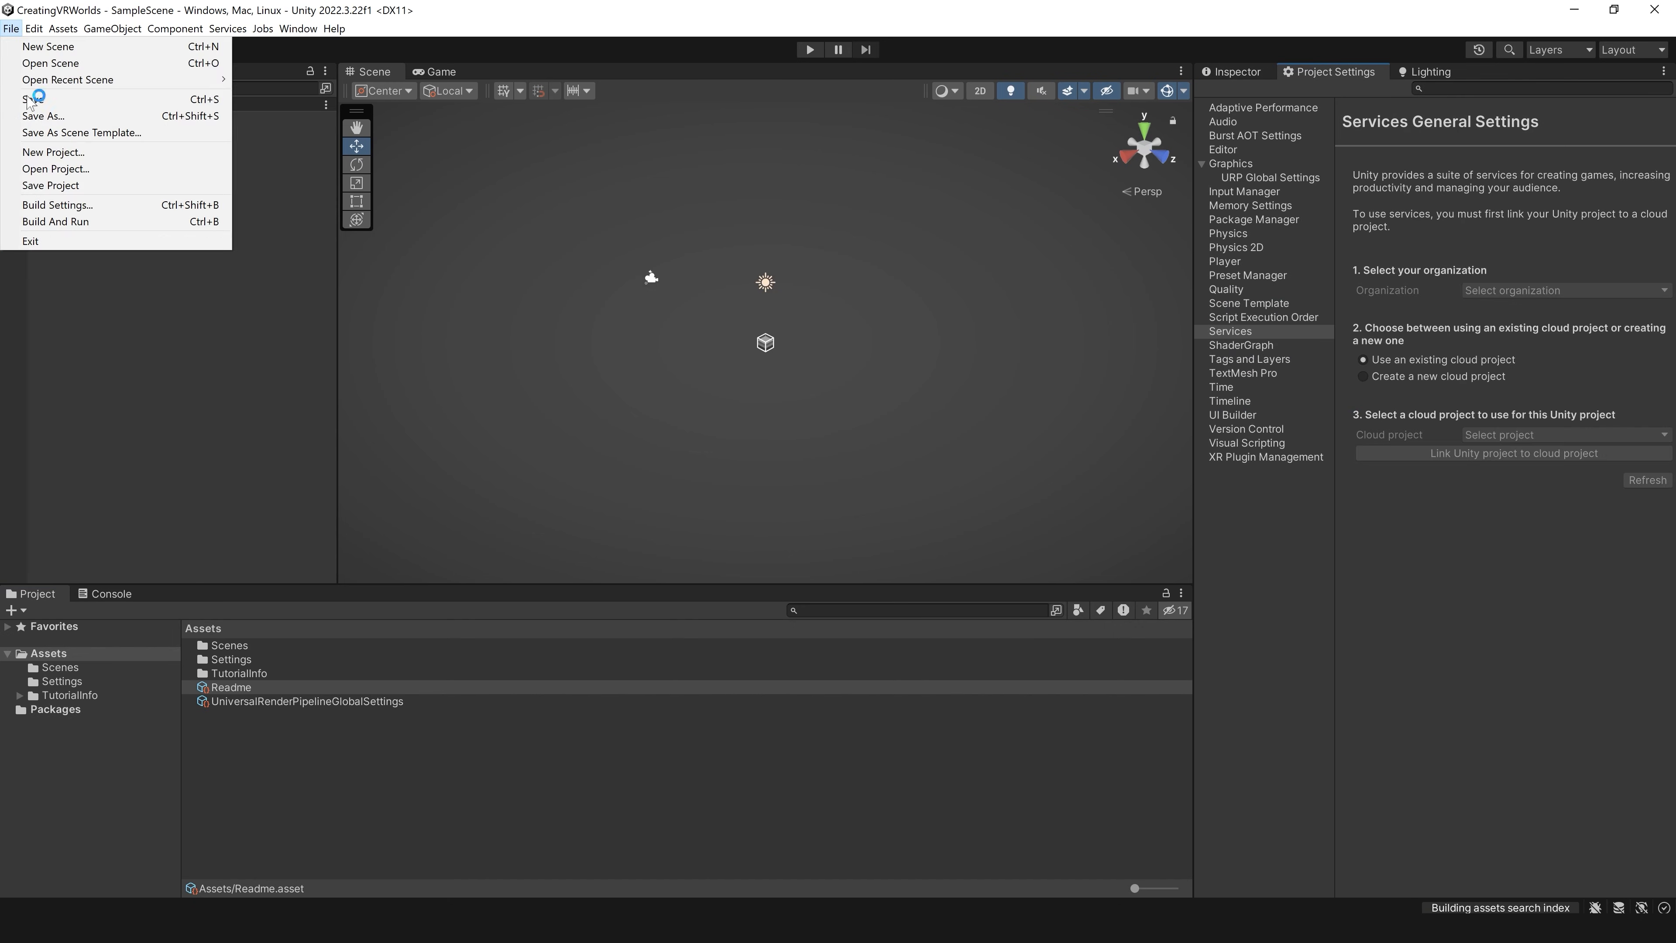
pyautogui.click(46, 206)
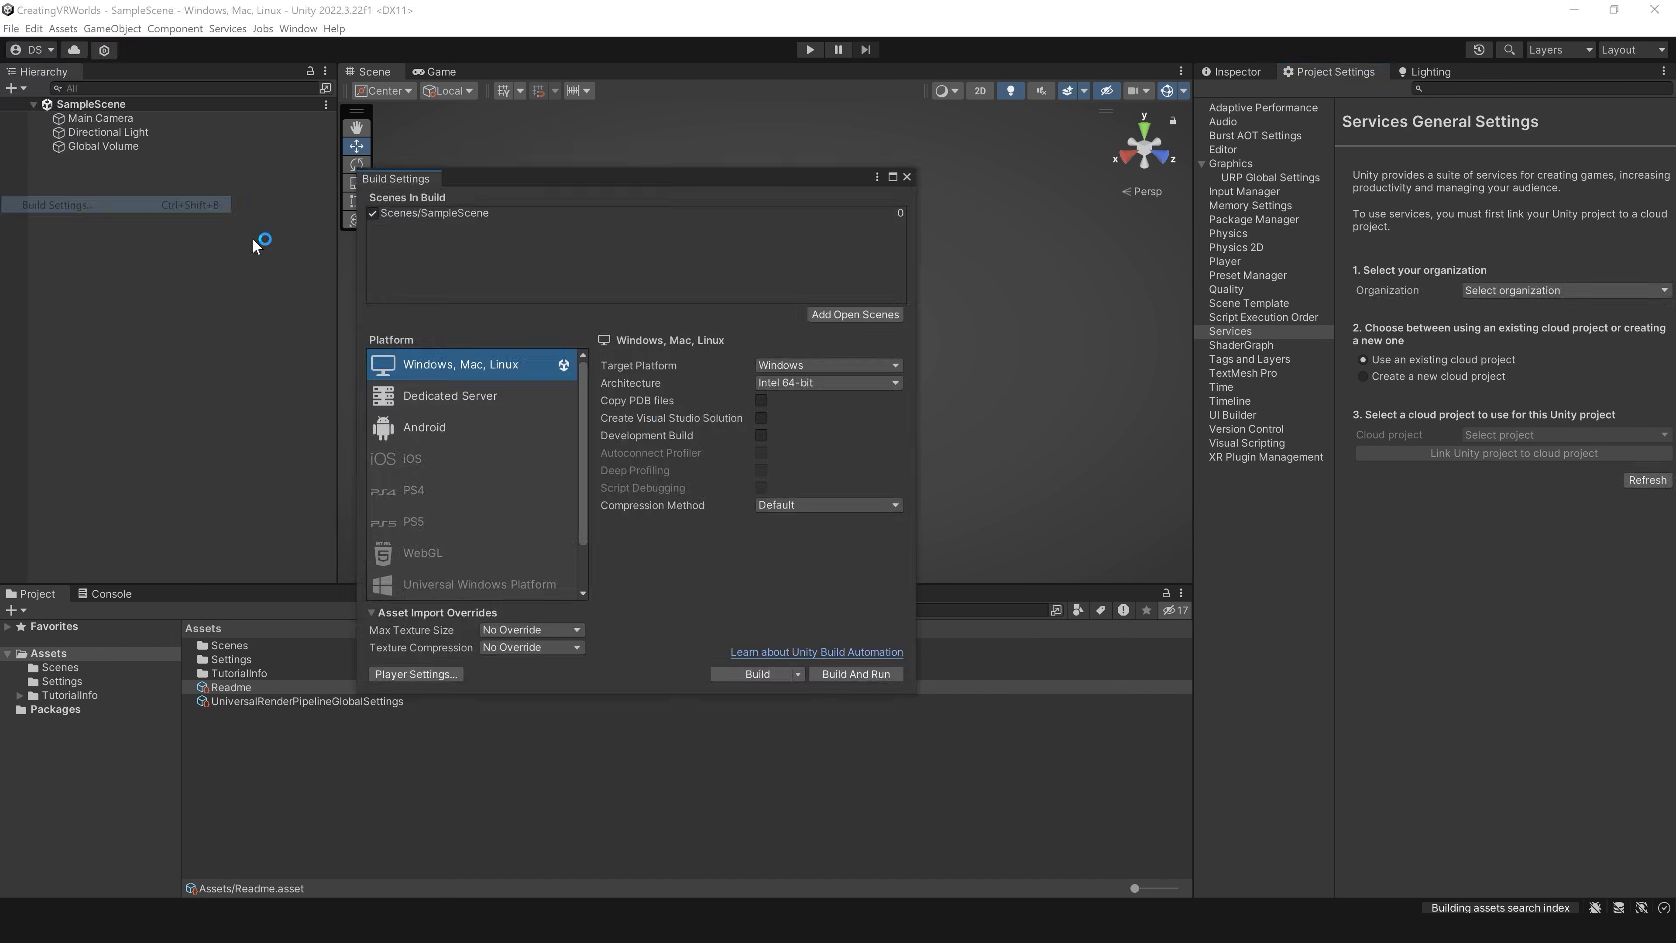
pyautogui.click(417, 674)
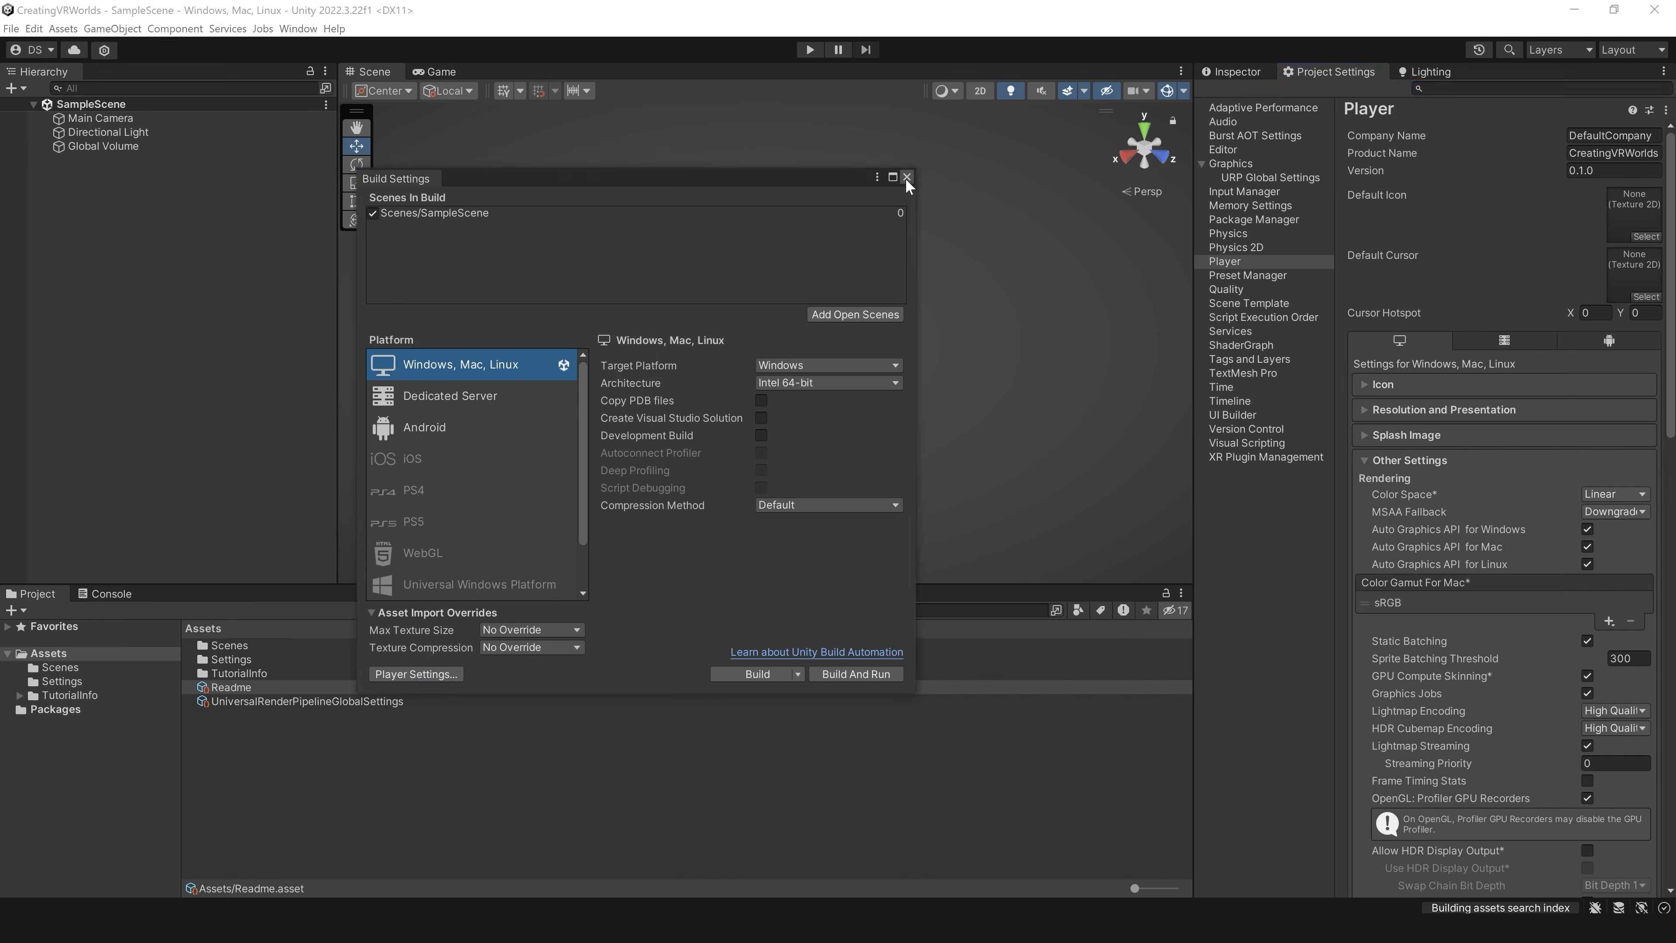
pyautogui.click(907, 177)
# Step: Install XR Plugin Management for the project and widen the Project Settings area slightly
pyautogui.click(876, 771)
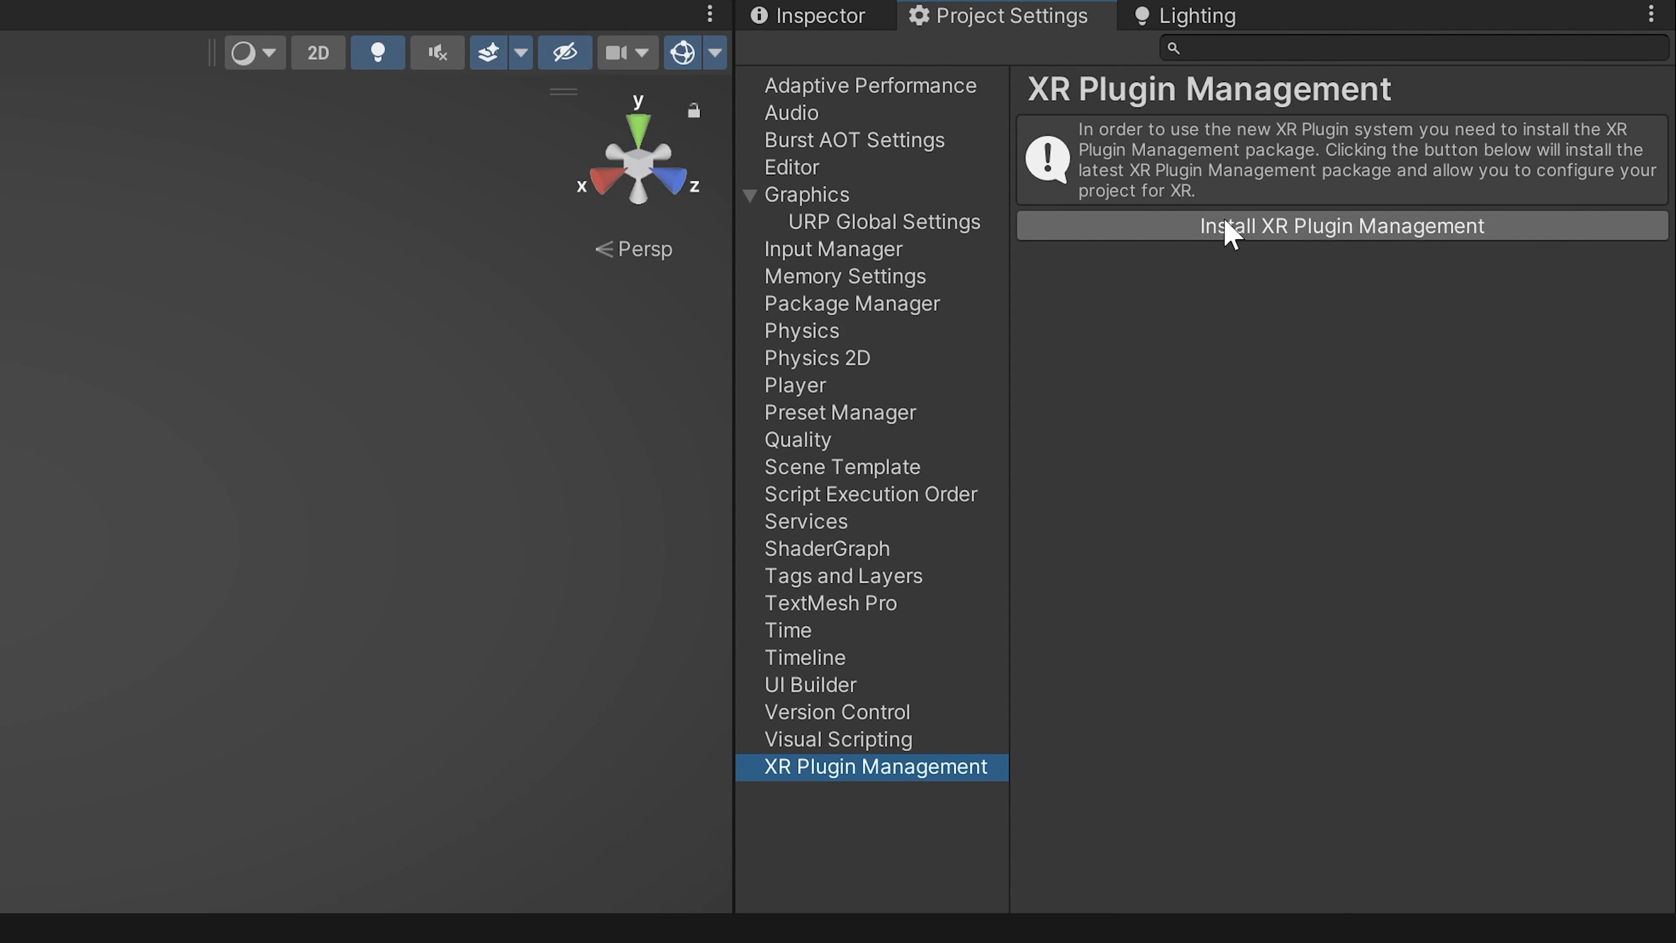
pyautogui.click(1352, 231)
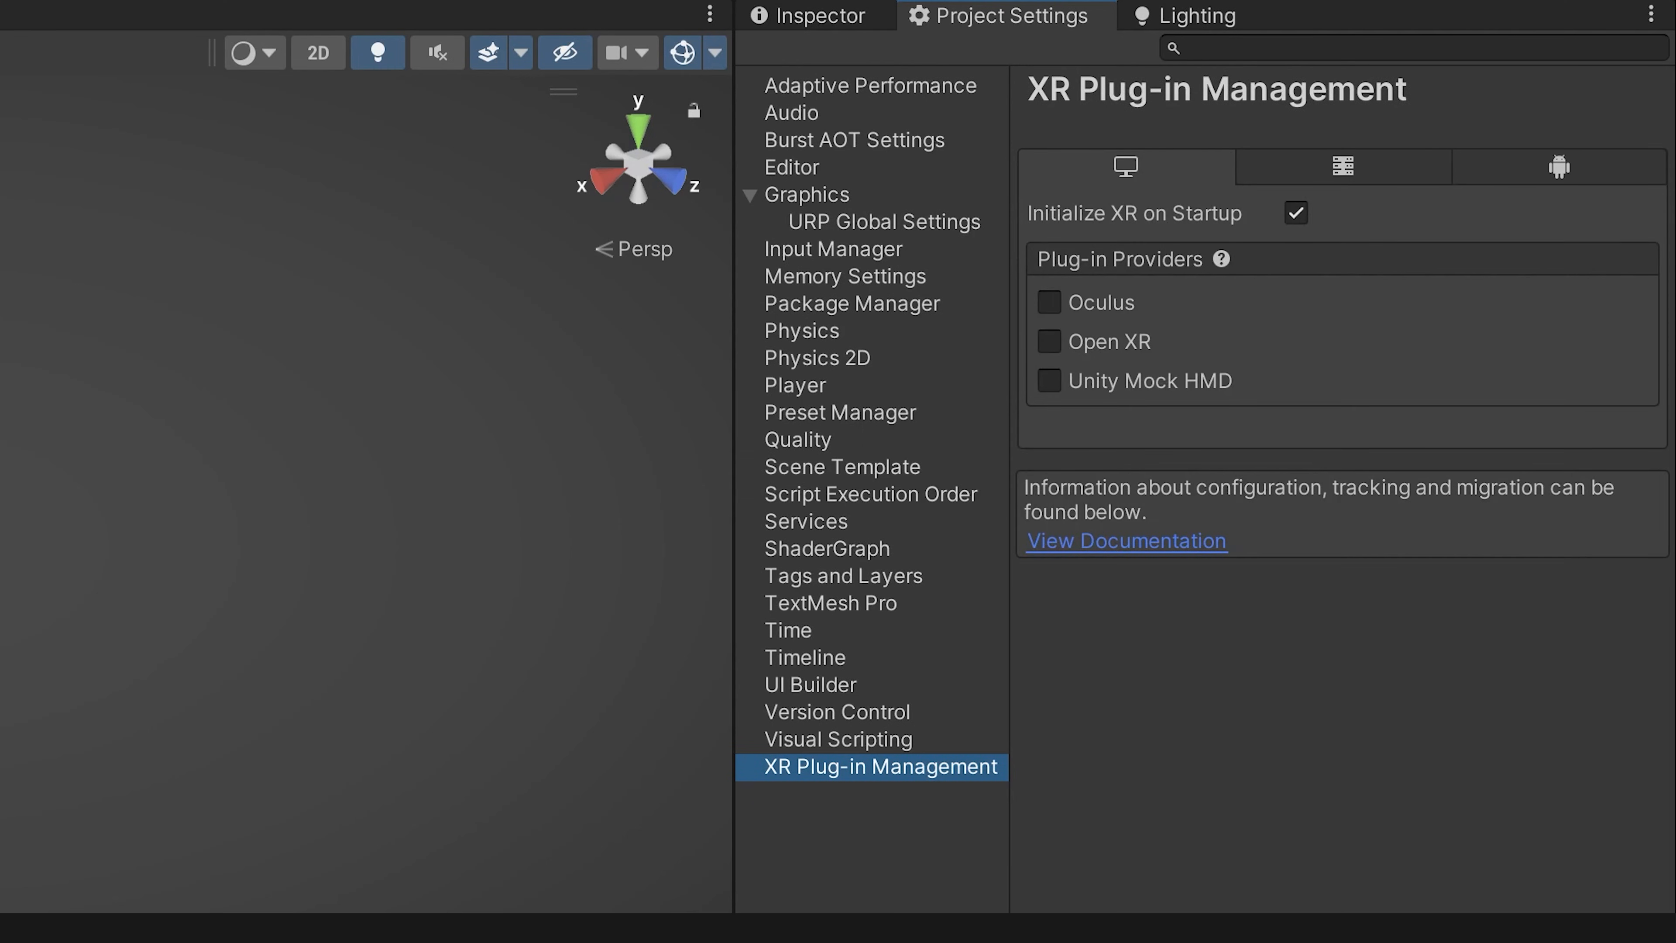
pyautogui.moveTo(736, 412); pyautogui.dragTo(694, 413)
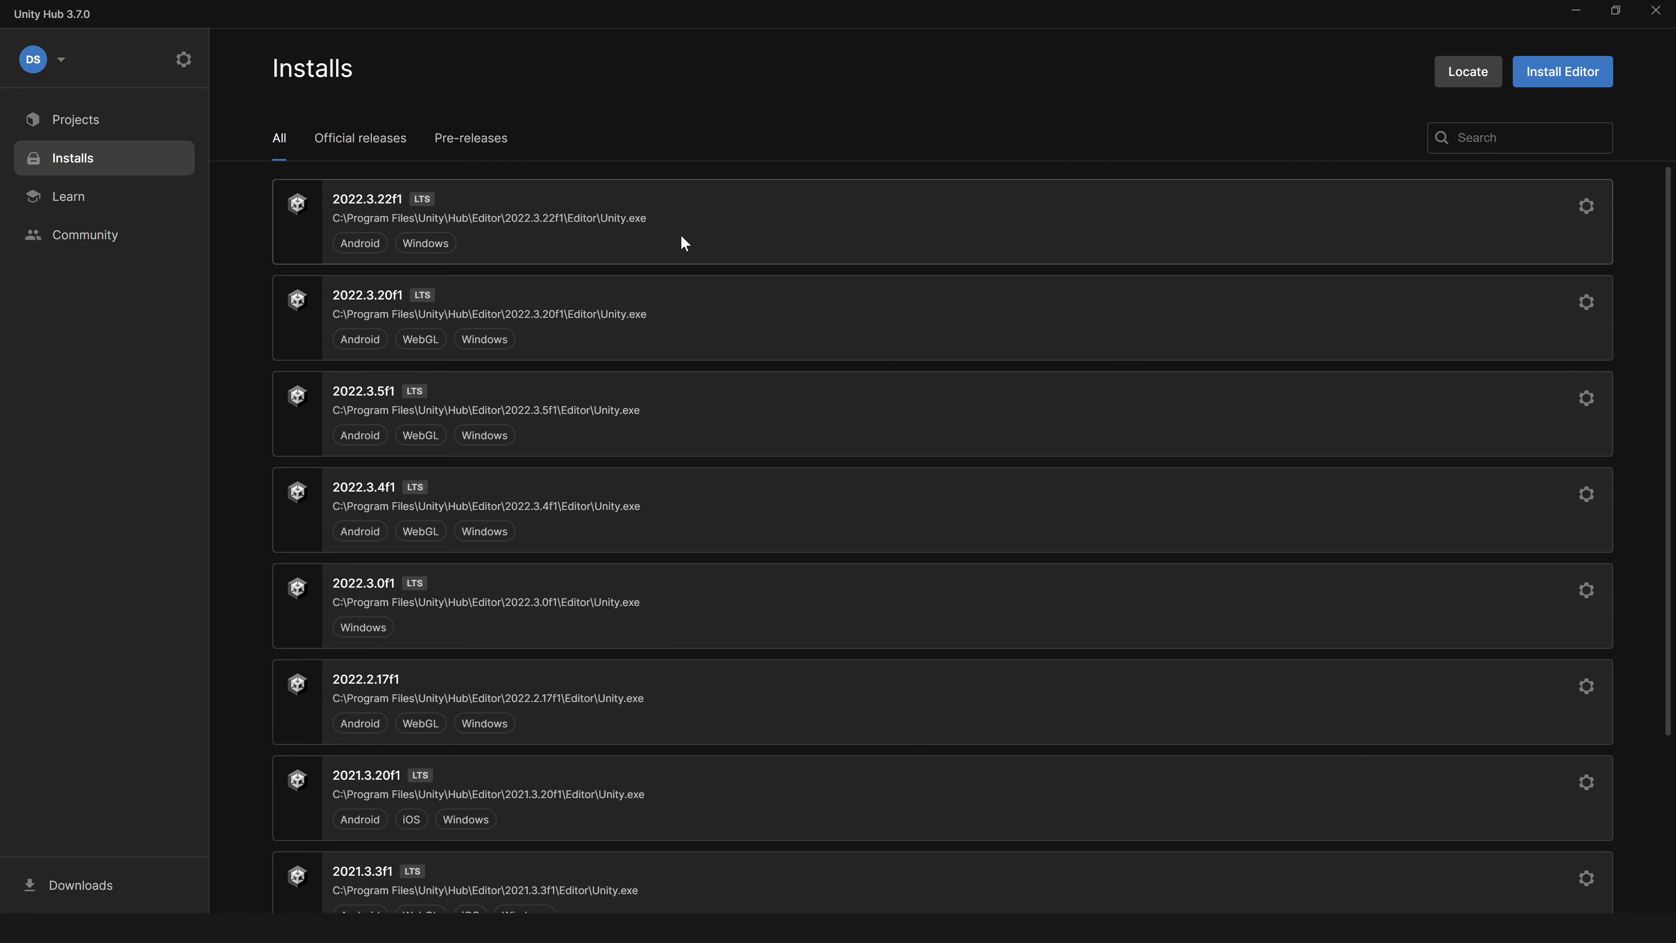
# Step: Switch to Unity Hub's installs and open the module options of the 2022.3.22f1 editor
pyautogui.click(1586, 205)
pyautogui.click(1459, 219)
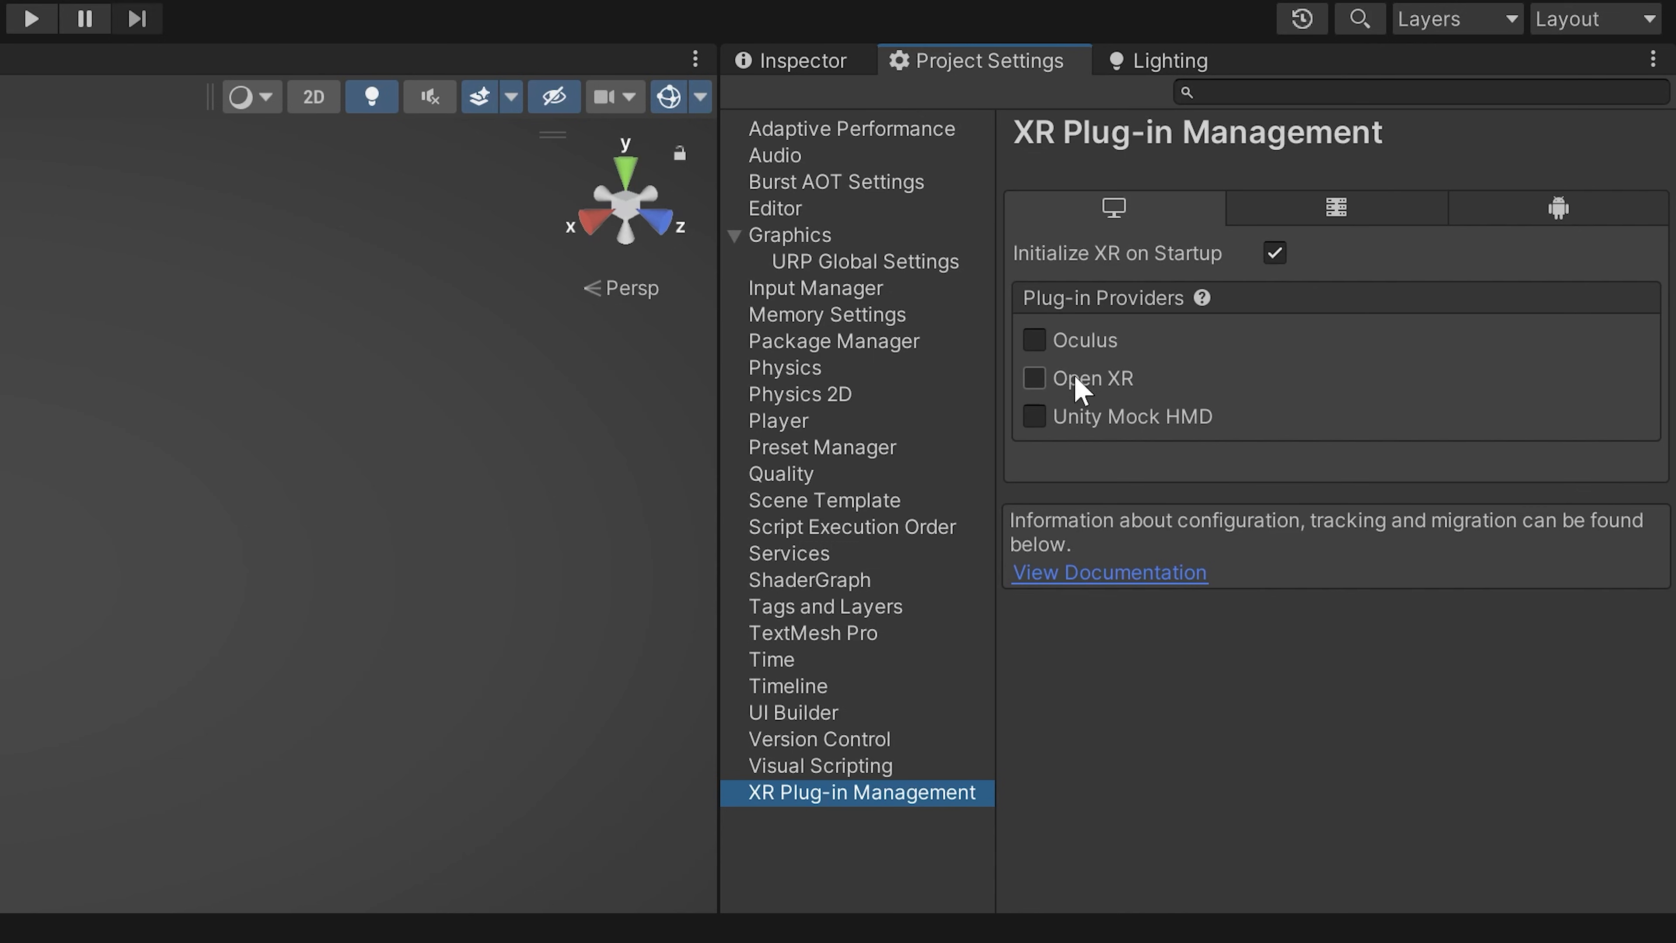
# Step: Enable Open XR as the desktop plug-in provider and apply all automatic fixes in Project Validation
pyautogui.click(1043, 381)
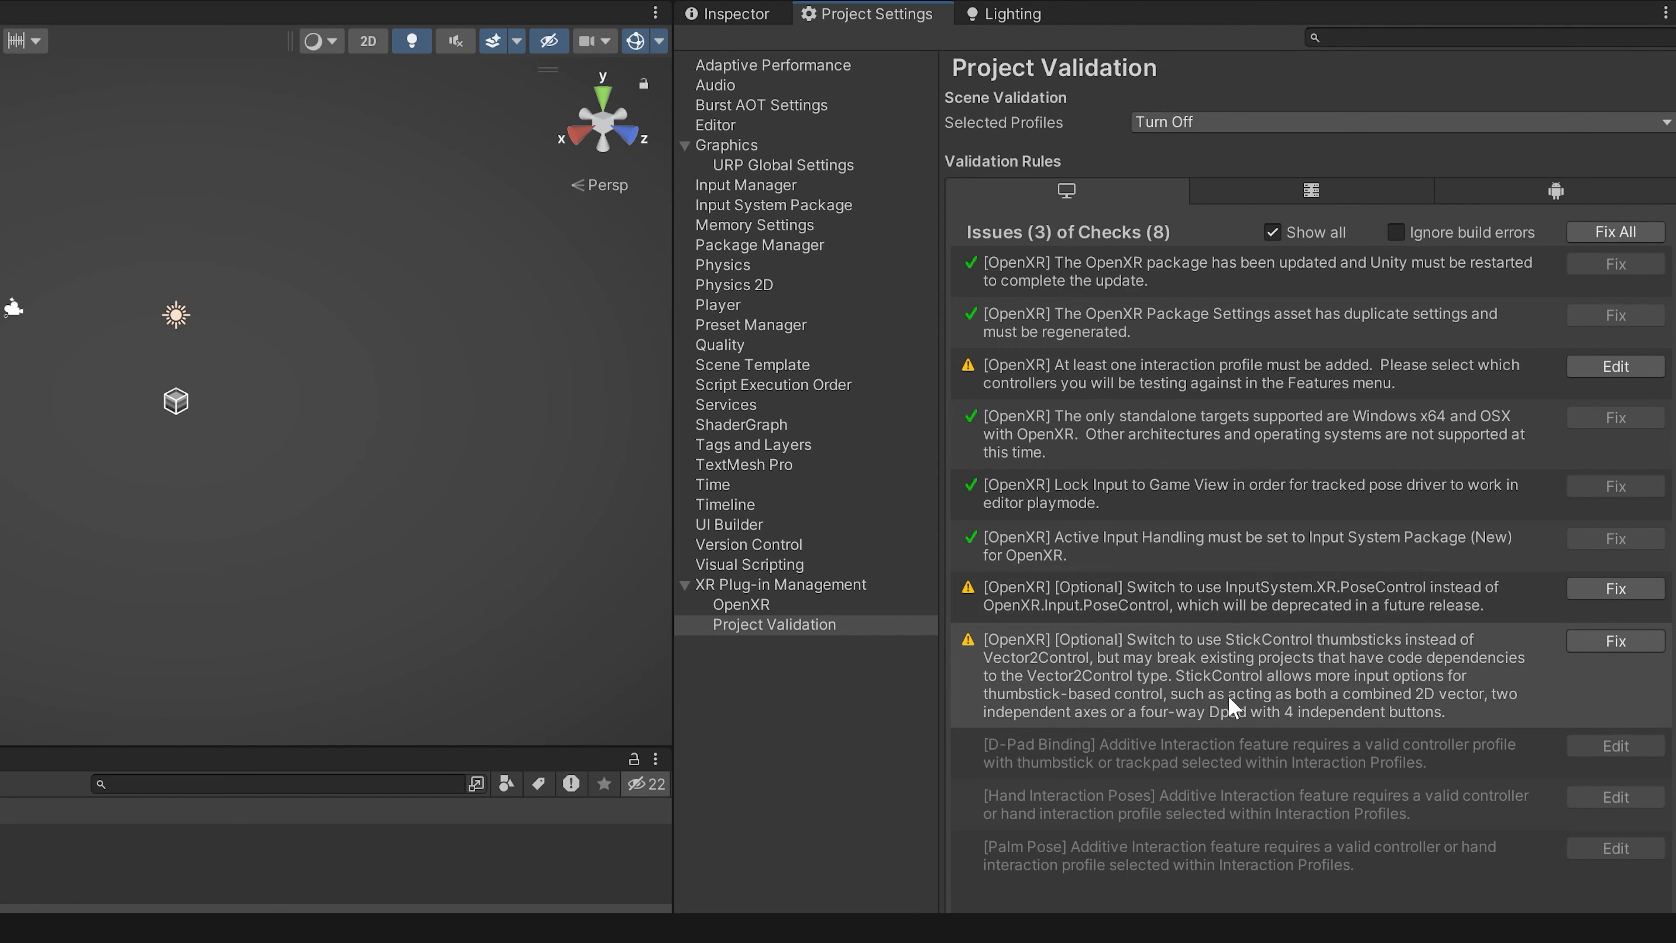
pyautogui.click(1622, 235)
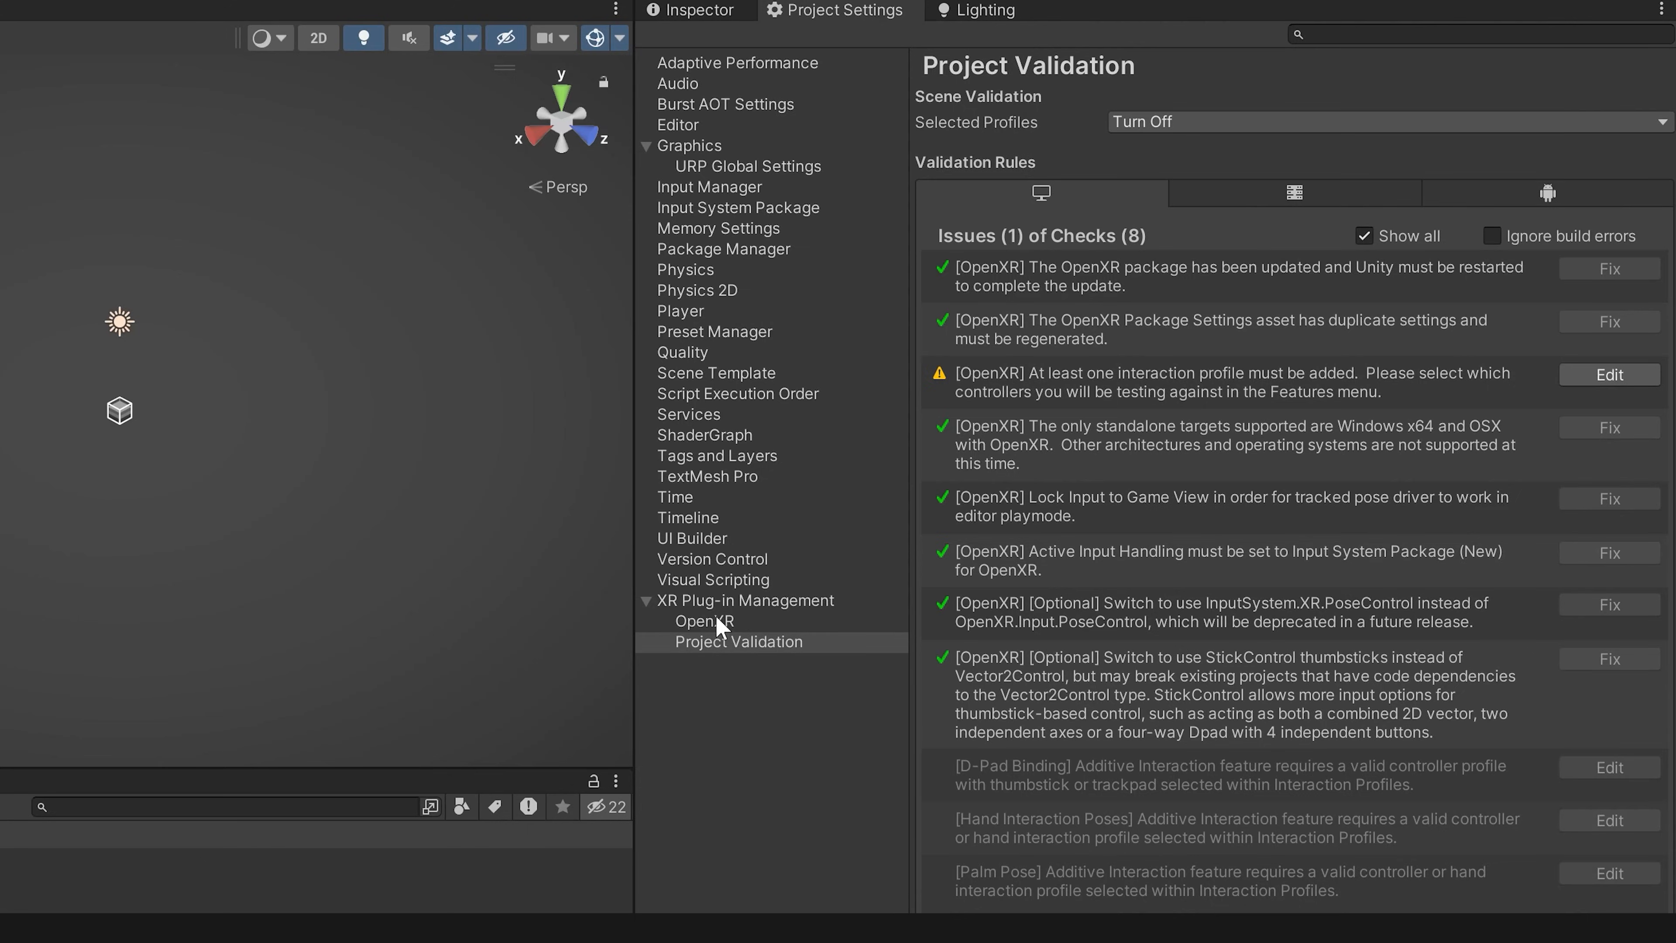
# Step: Add the Oculus Touch Controller Profile to the desktop OpenXR interaction profiles
pyautogui.click(722, 624)
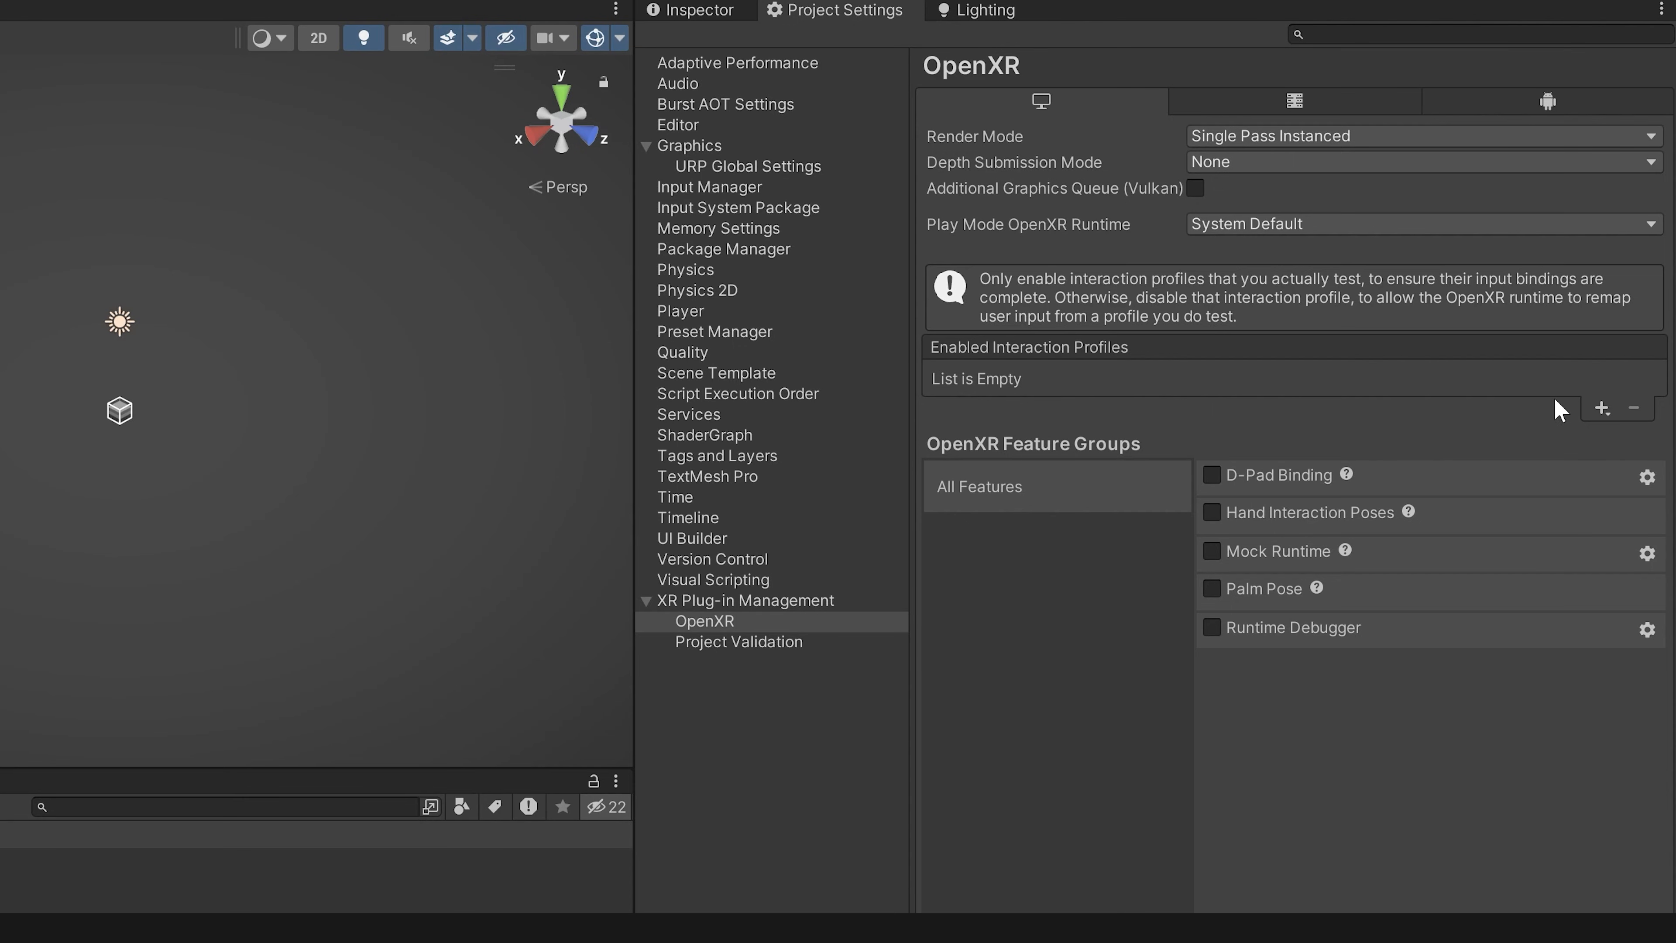
pyautogui.click(1604, 410)
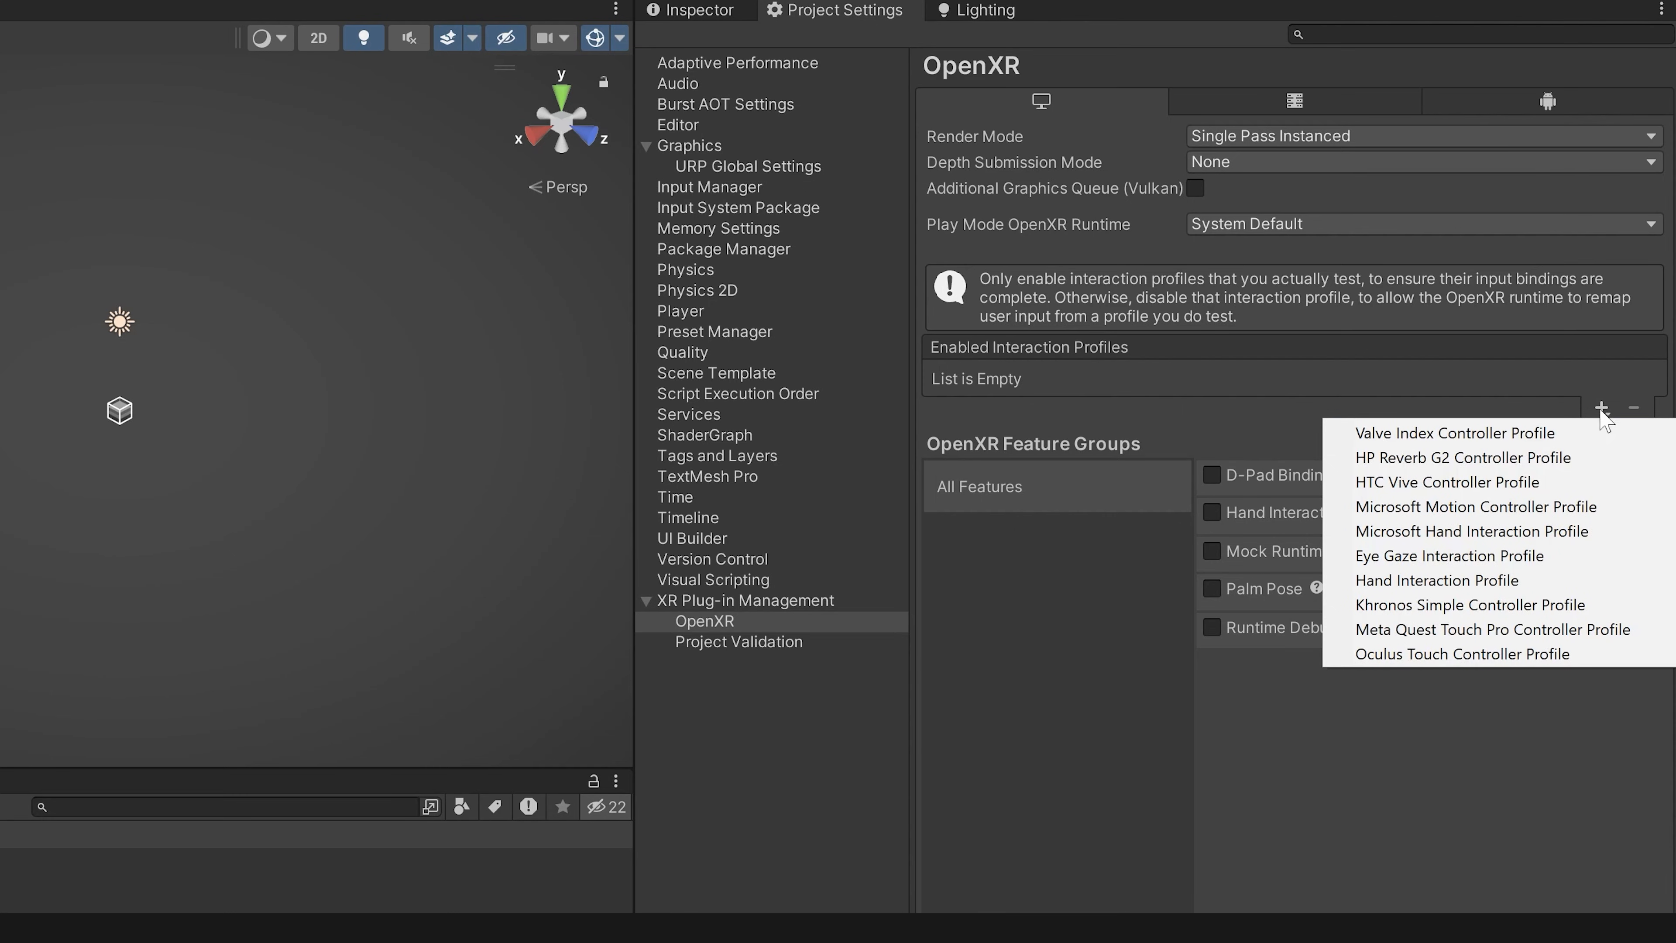
pyautogui.click(1448, 655)
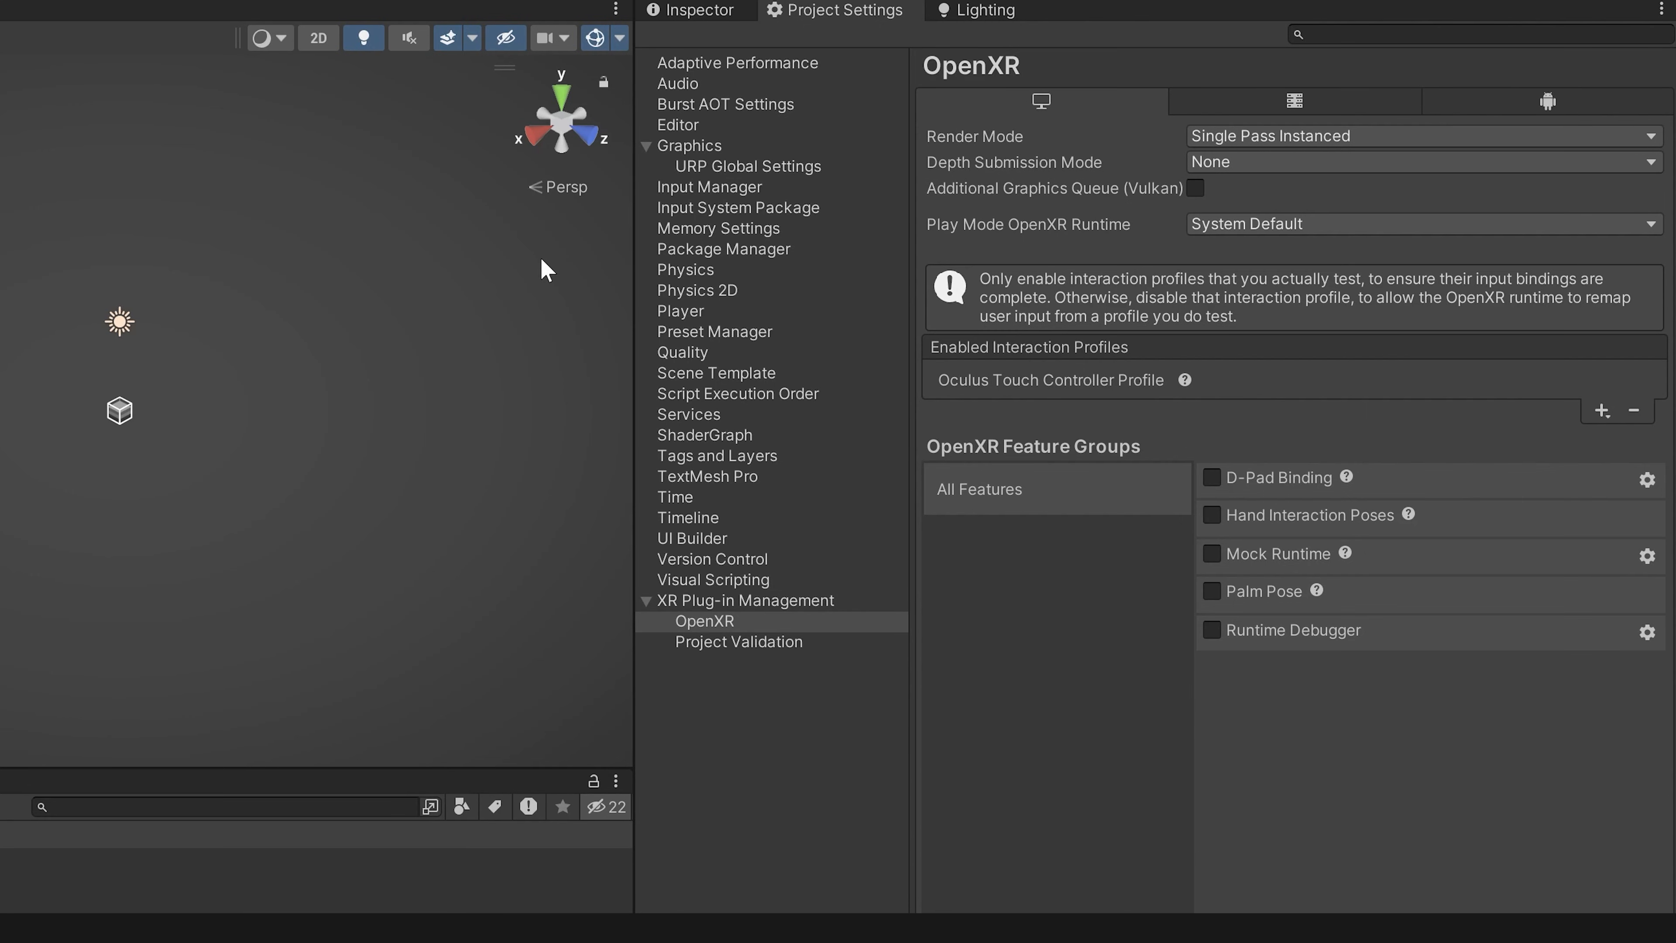
# Step: Add the Oculus Touch Controller Profile to the Android OpenXR interaction profiles
pyautogui.click(1530, 102)
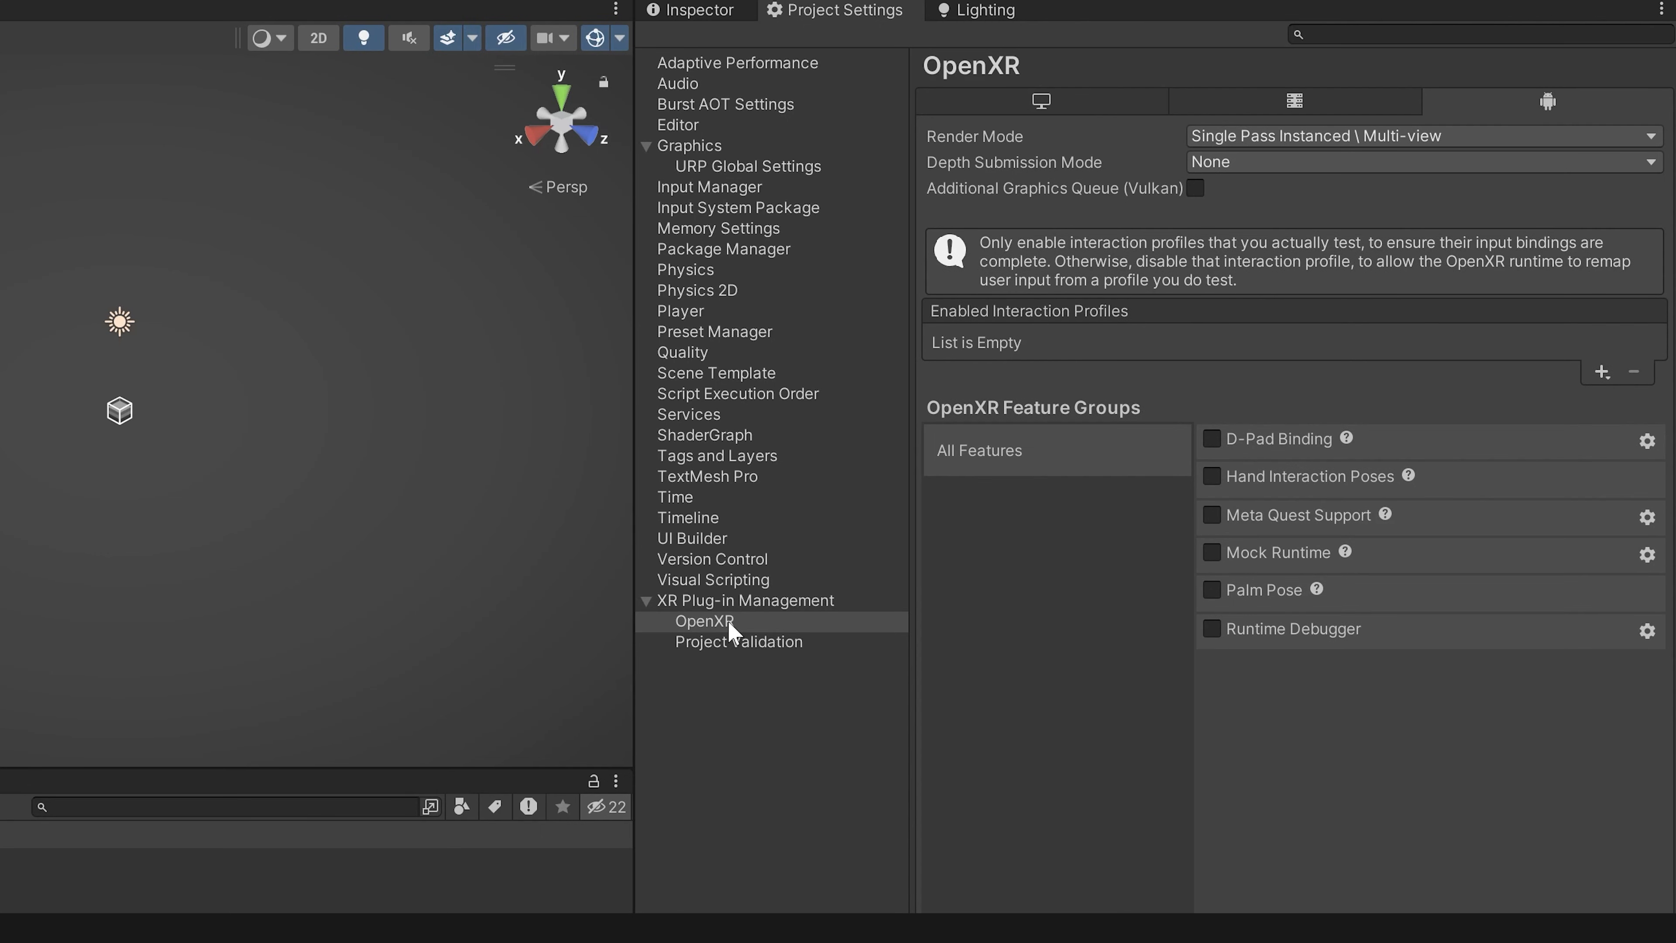
pyautogui.click(1602, 372)
pyautogui.click(1406, 522)
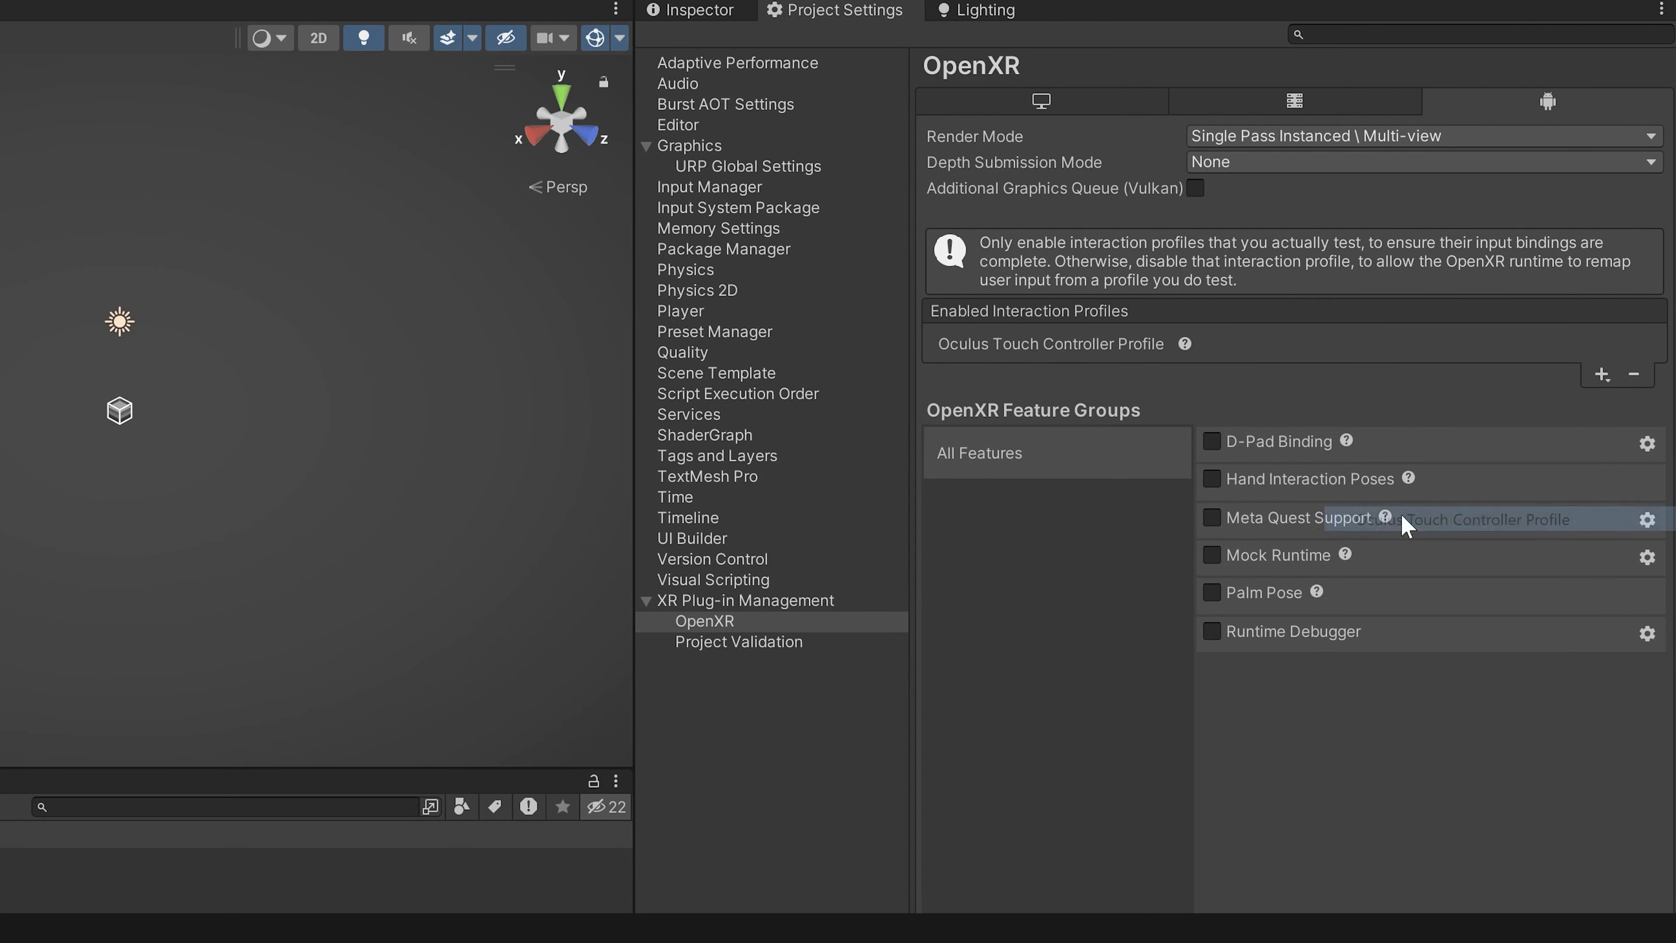
# Step: Enable OpenXR as the Android plug-in provider in XR Plug-in Management
pyautogui.click(756, 602)
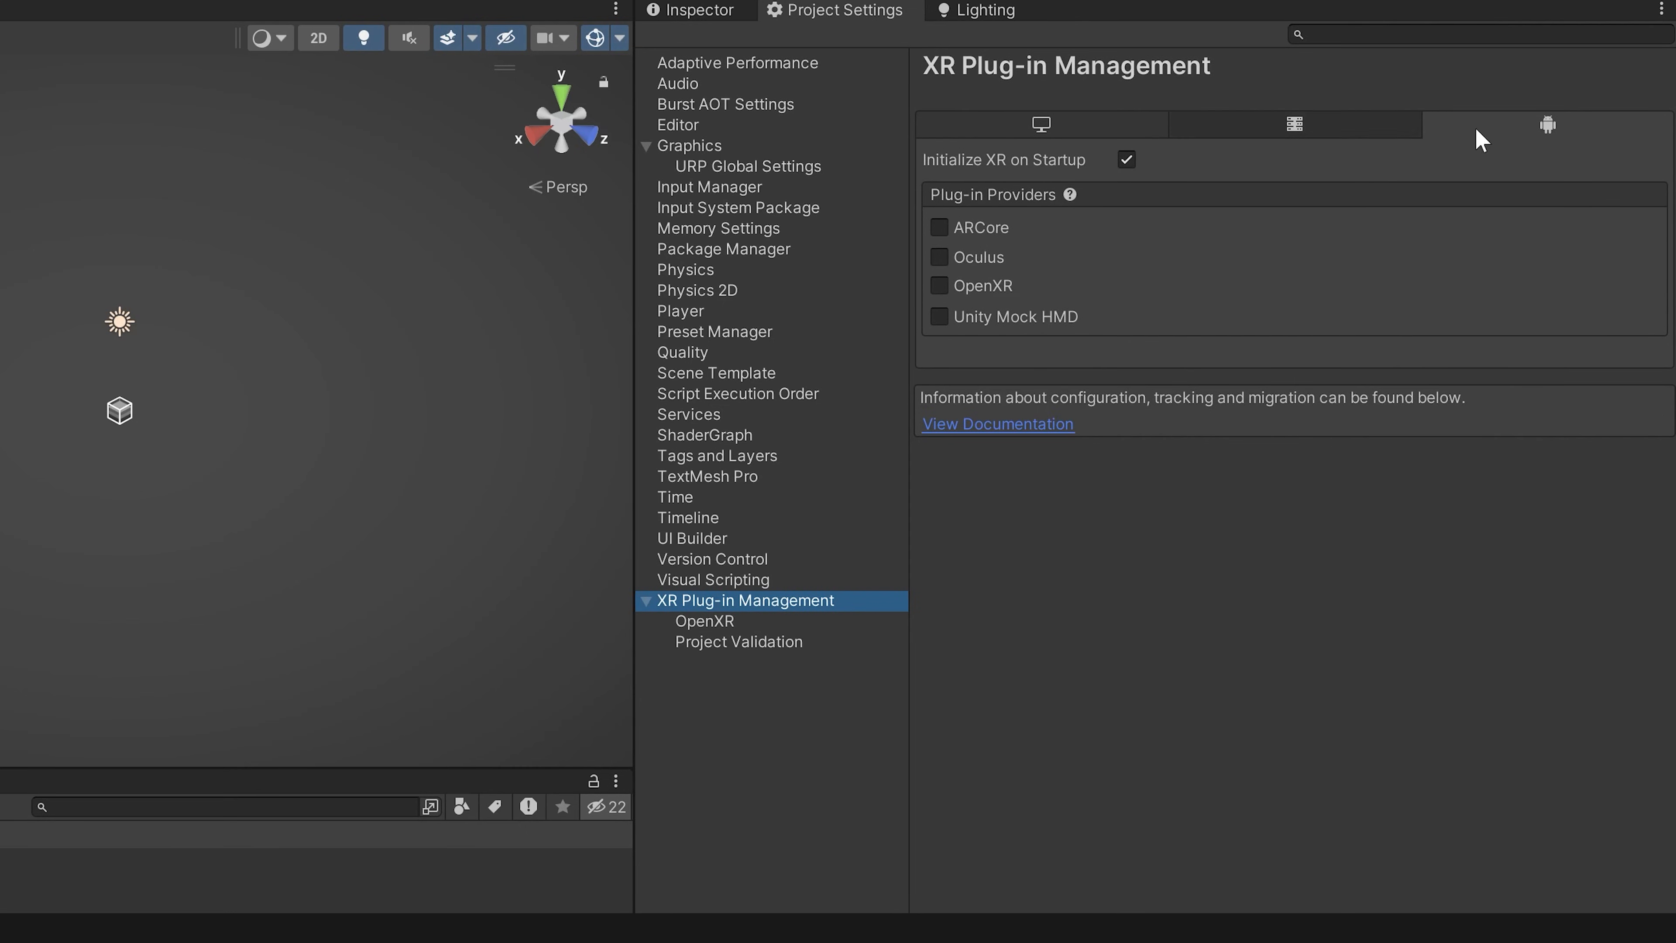
pyautogui.click(939, 286)
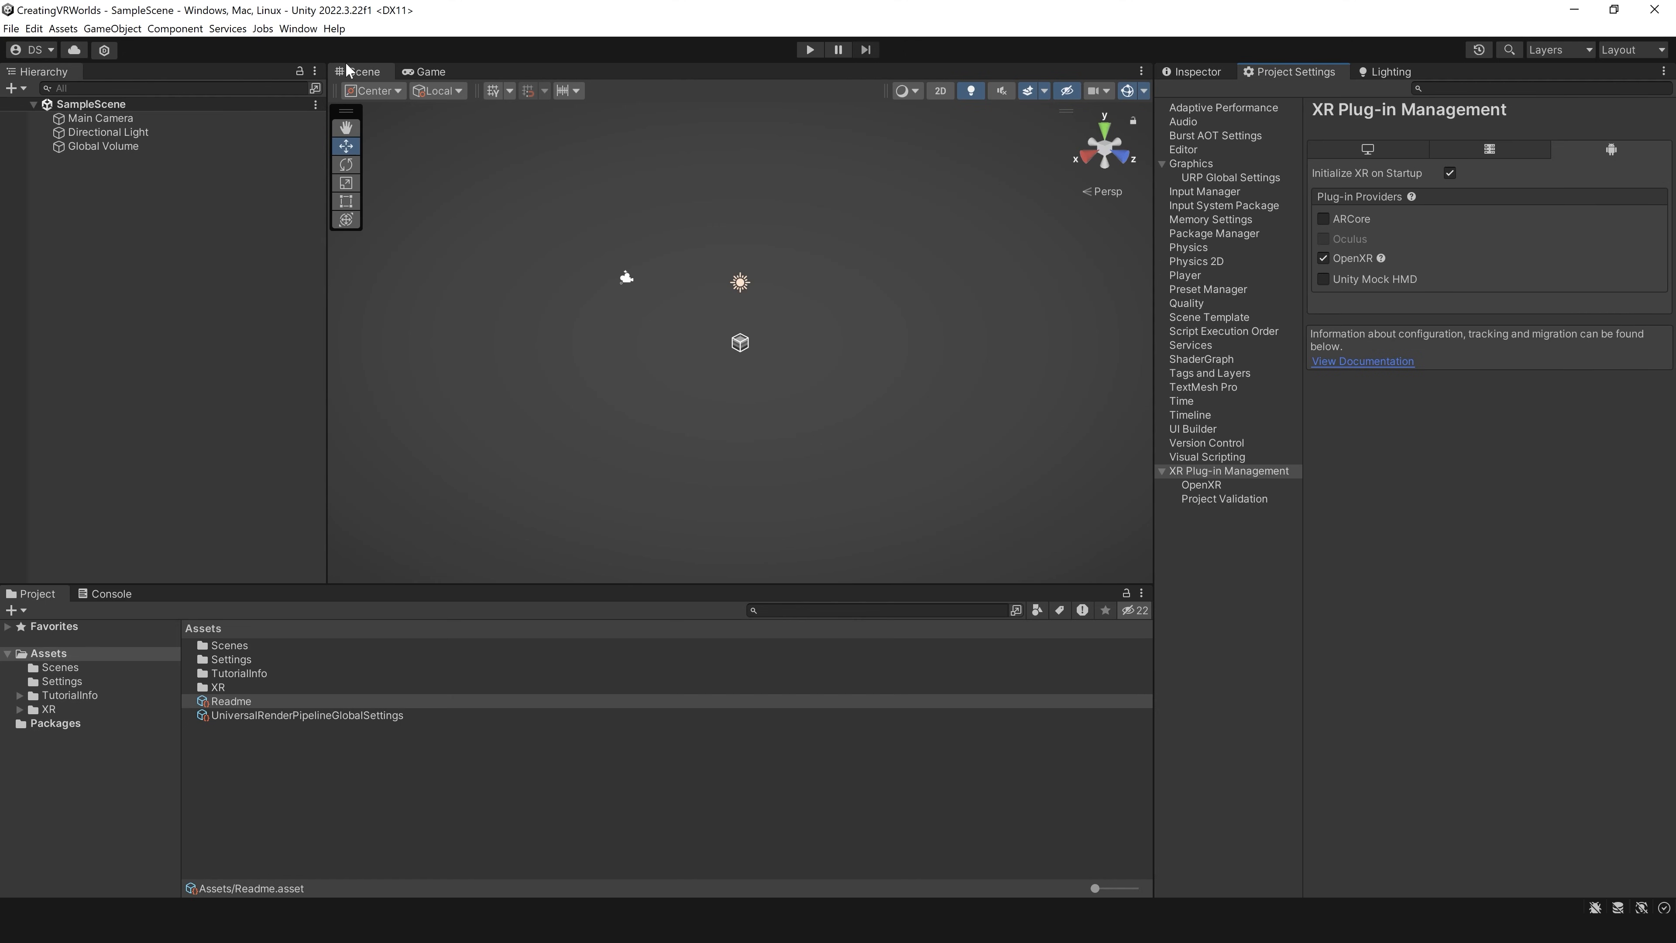
# Step: Find the XR Interaction Toolkit package in the Unity Registry with the search "xr inter" and install it
pyautogui.click(298, 28)
pyautogui.click(588, 264)
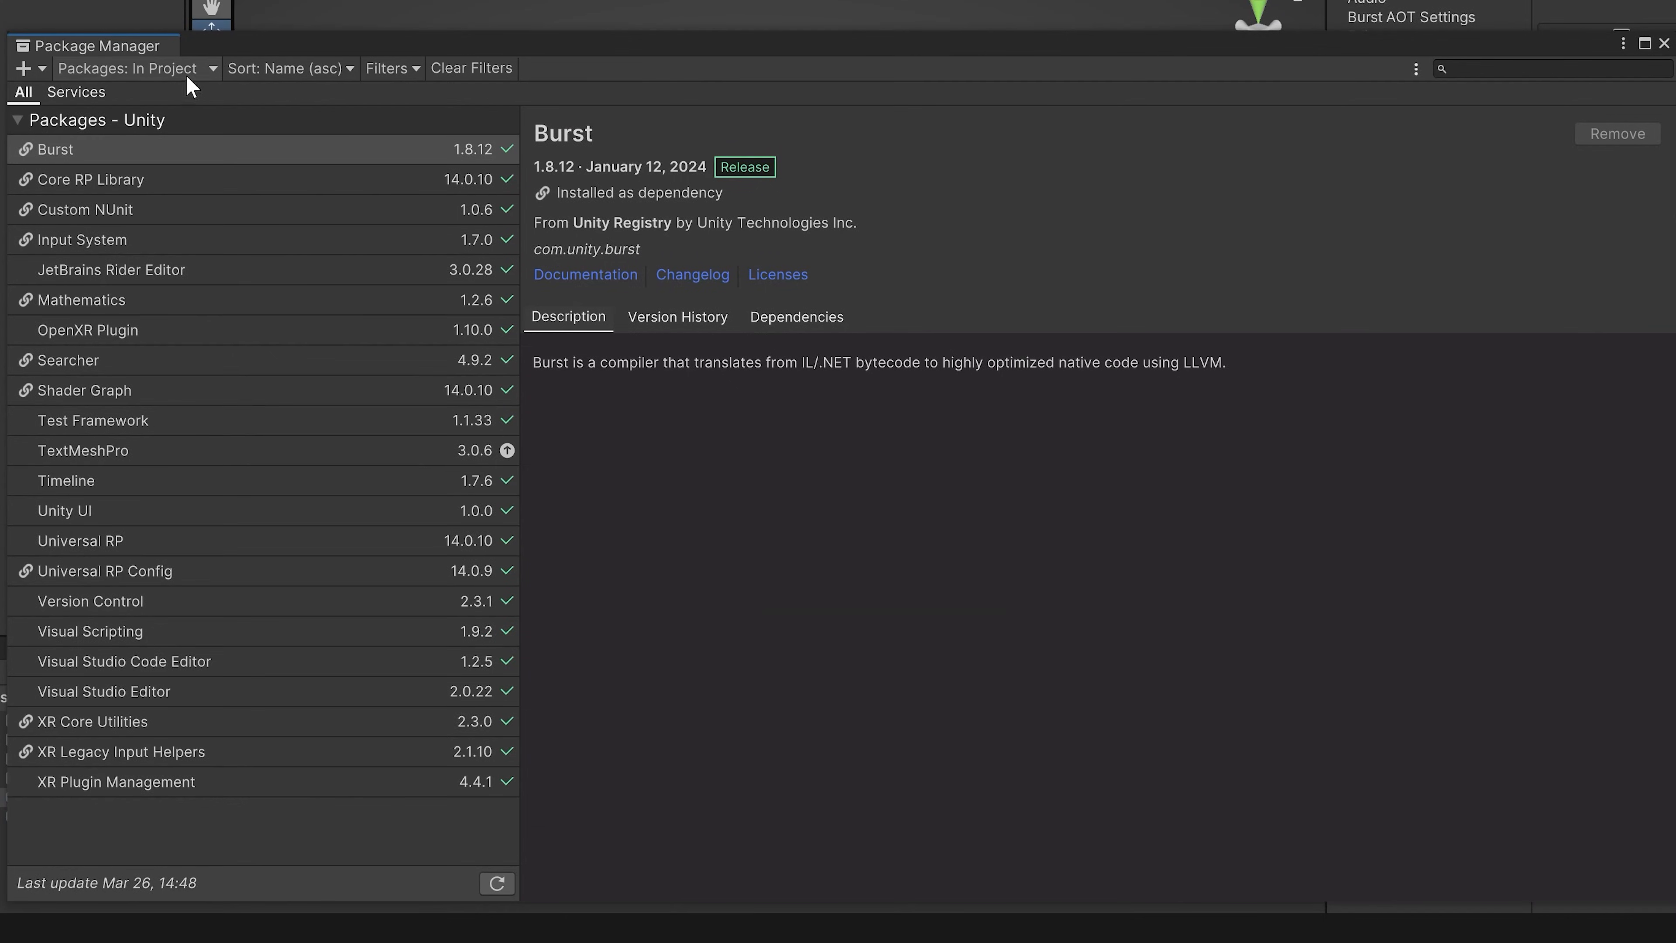
pyautogui.click(145, 68)
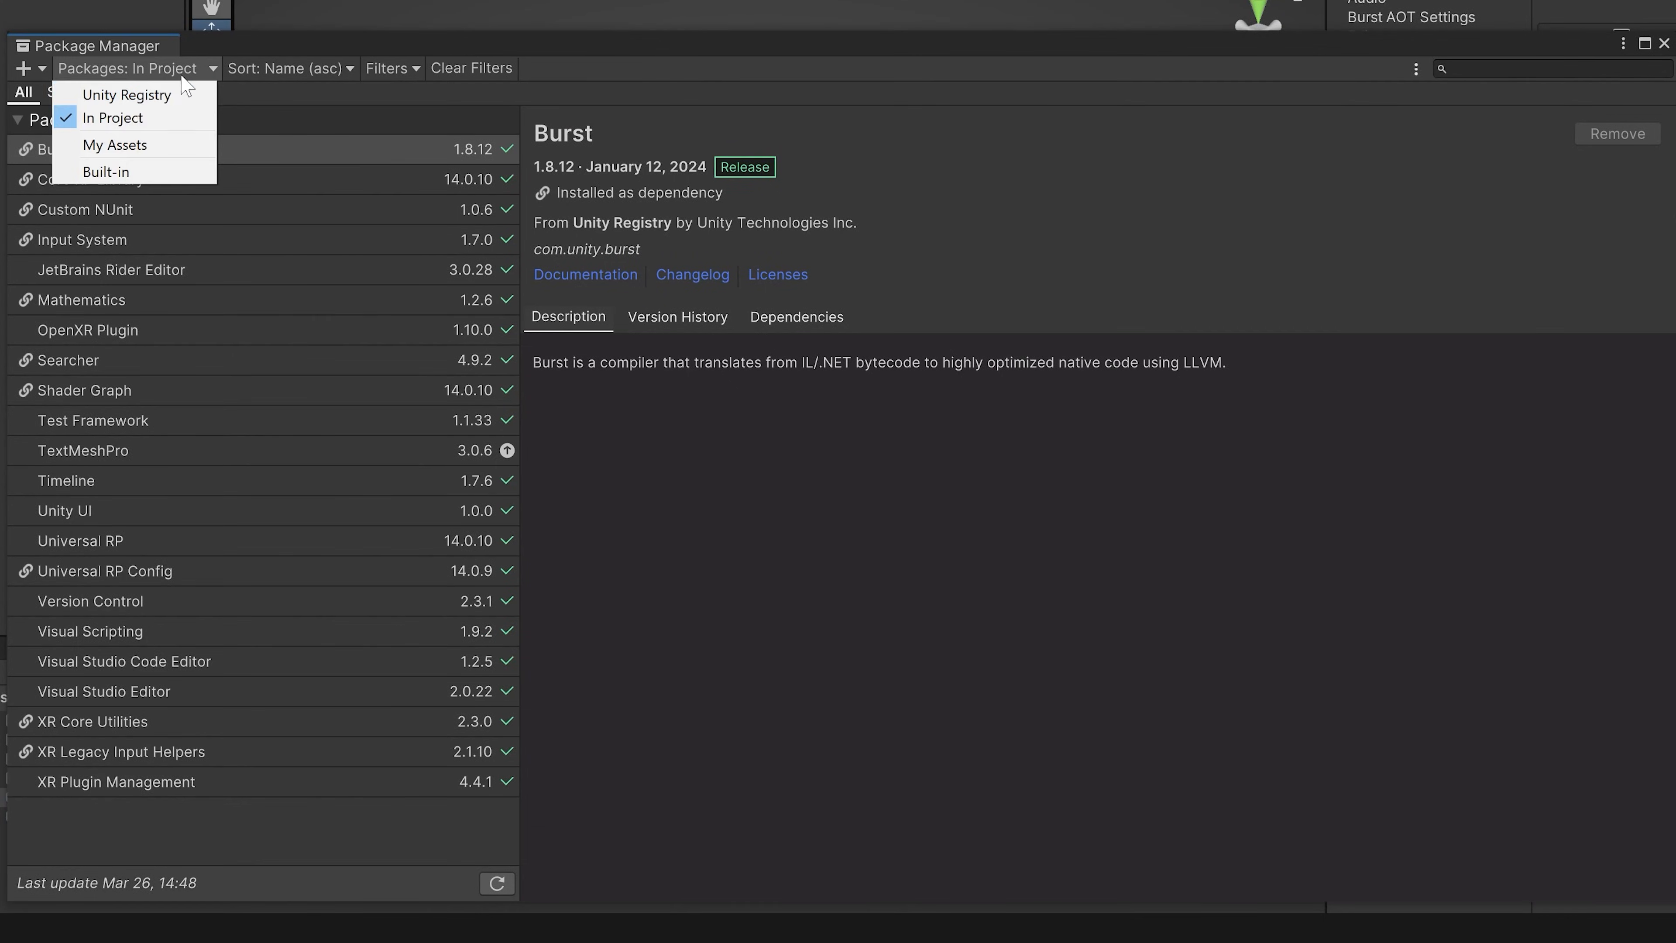
pyautogui.click(165, 95)
pyautogui.click(1544, 71)
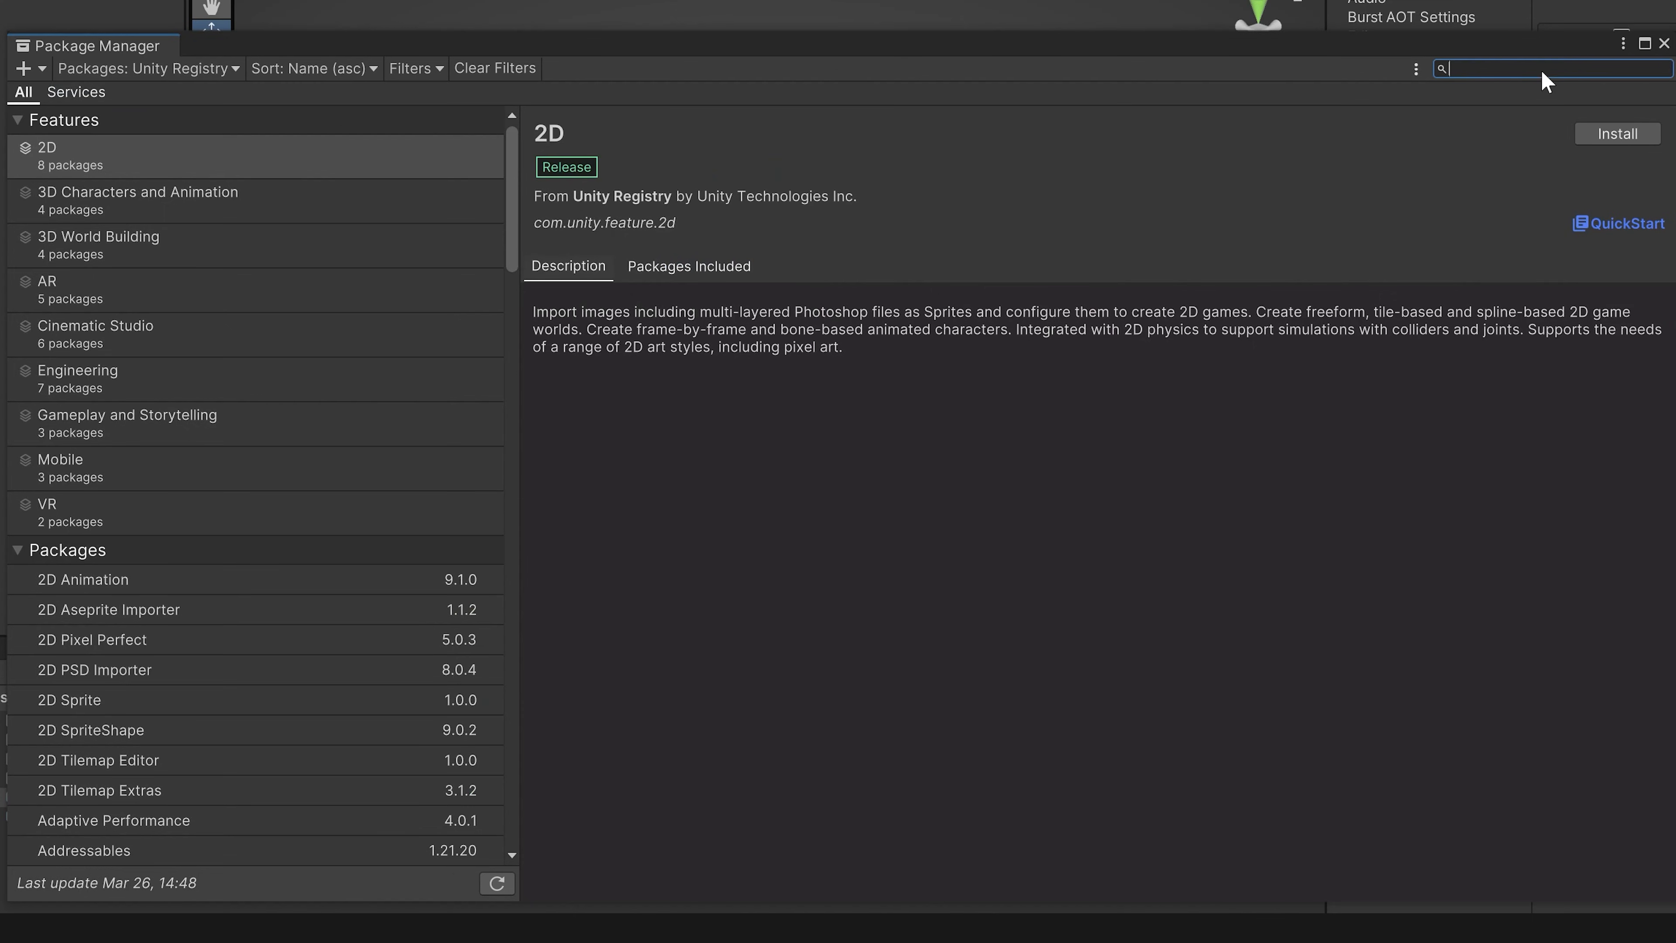
pyautogui.write('xr inter')
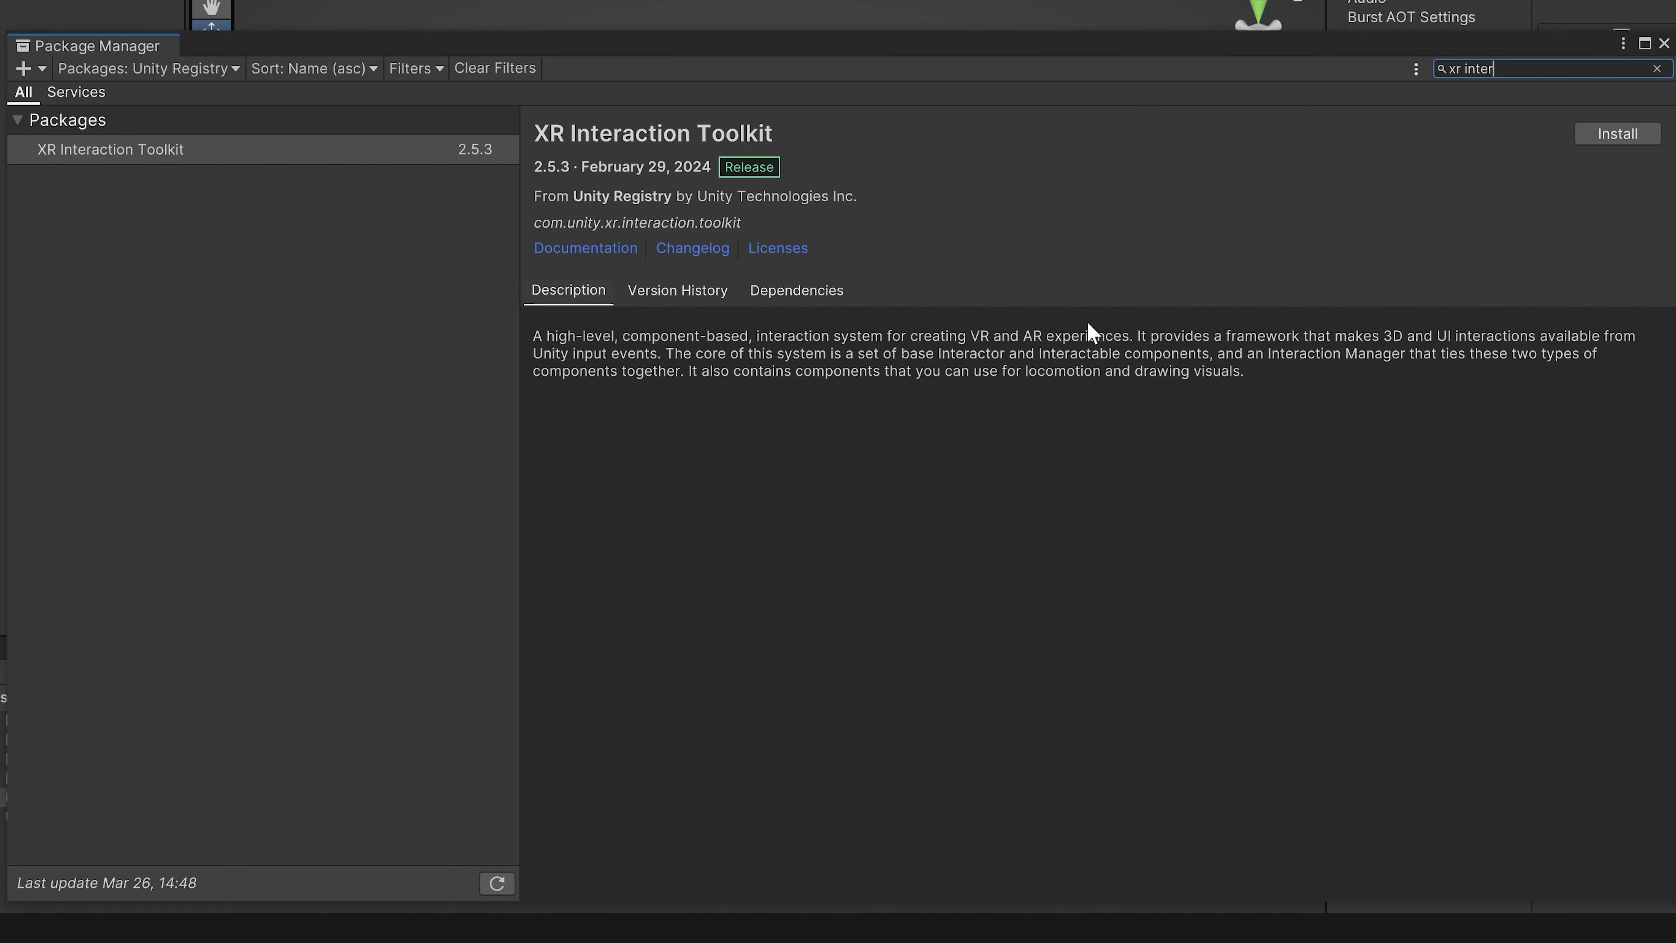
pyautogui.click(1604, 135)
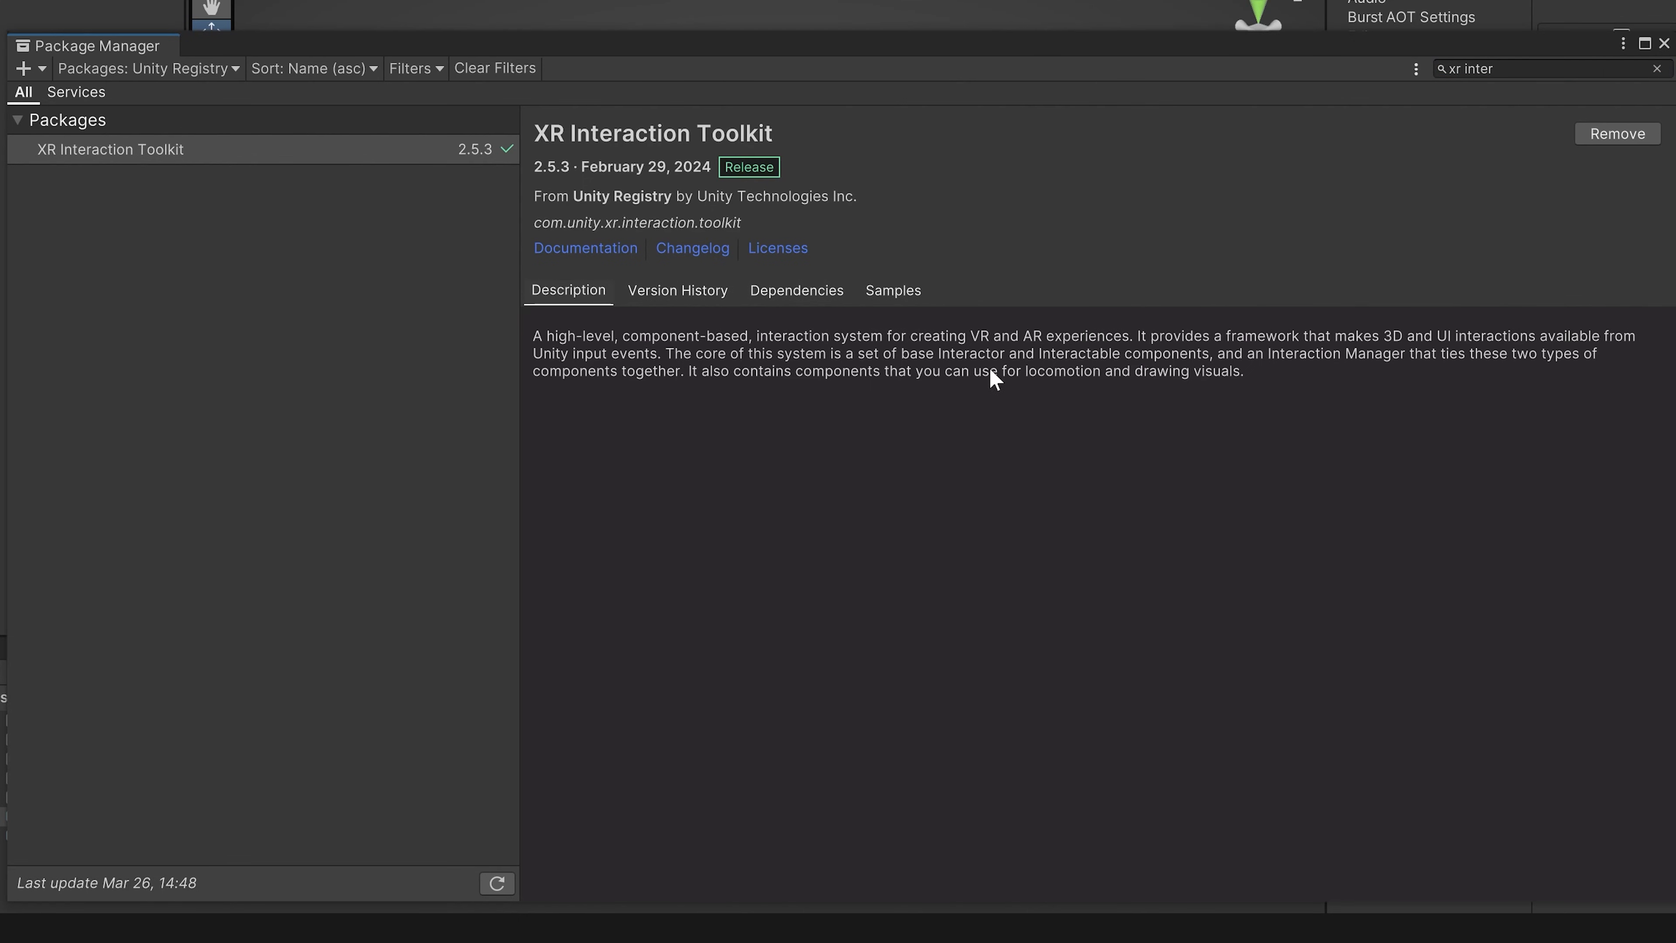
# Step: Import the Starter Assets and XR Device Simulator samples of XR Interaction Toolkit and close the Package Manager
pyautogui.click(901, 292)
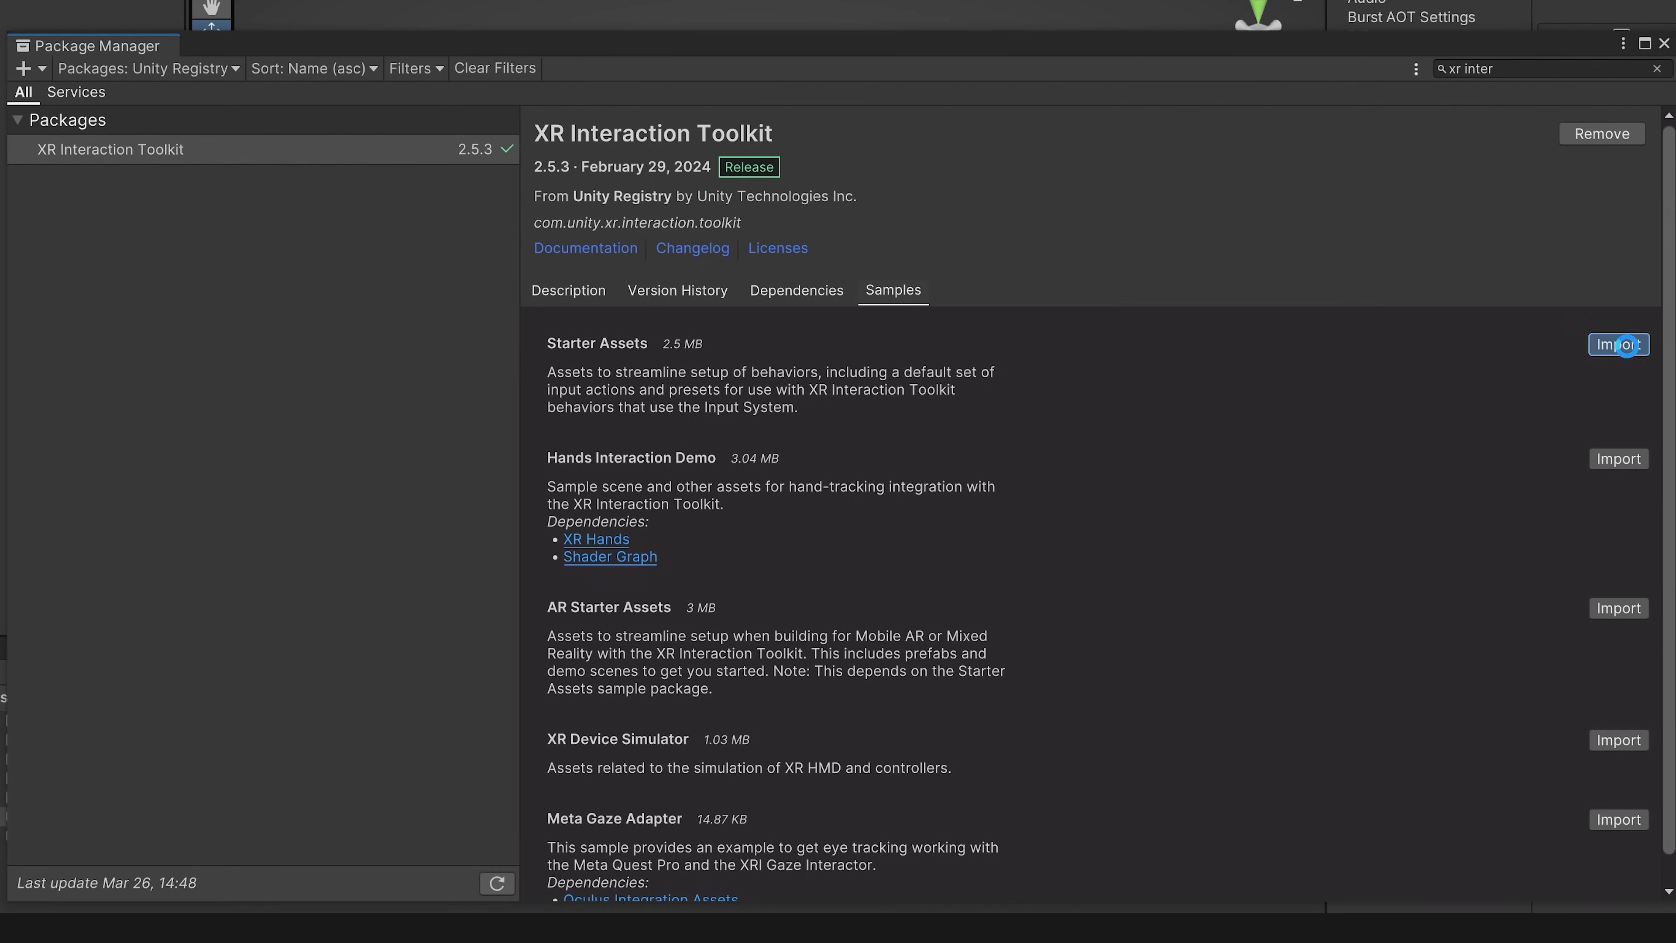
pyautogui.click(1627, 345)
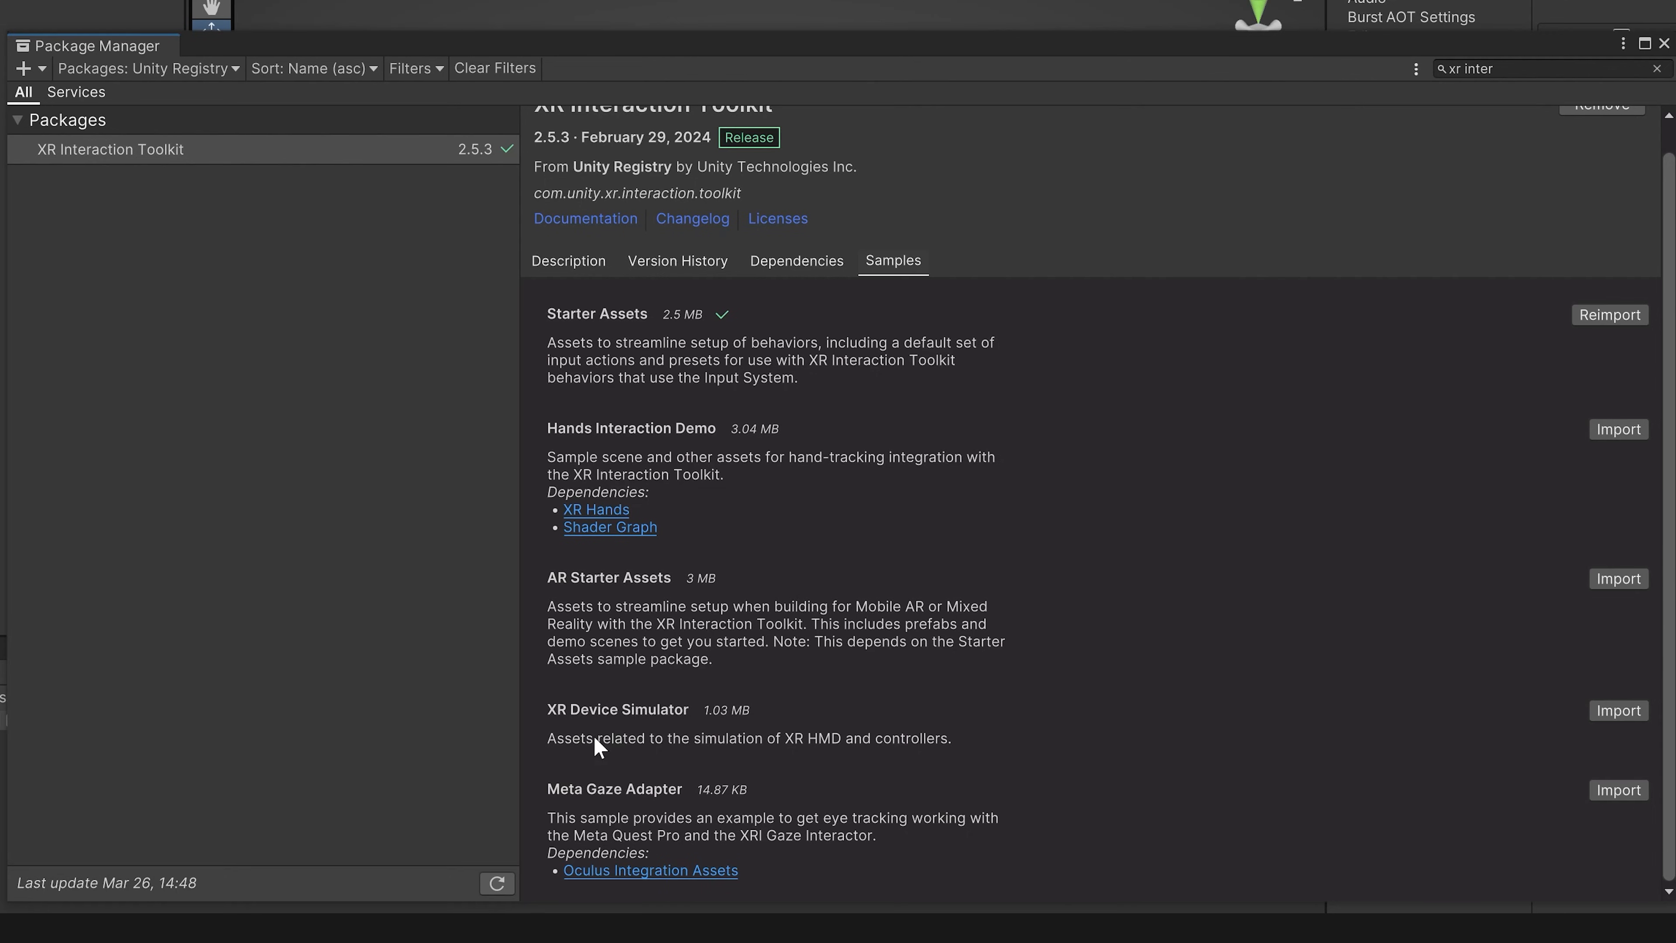
pyautogui.click(1619, 711)
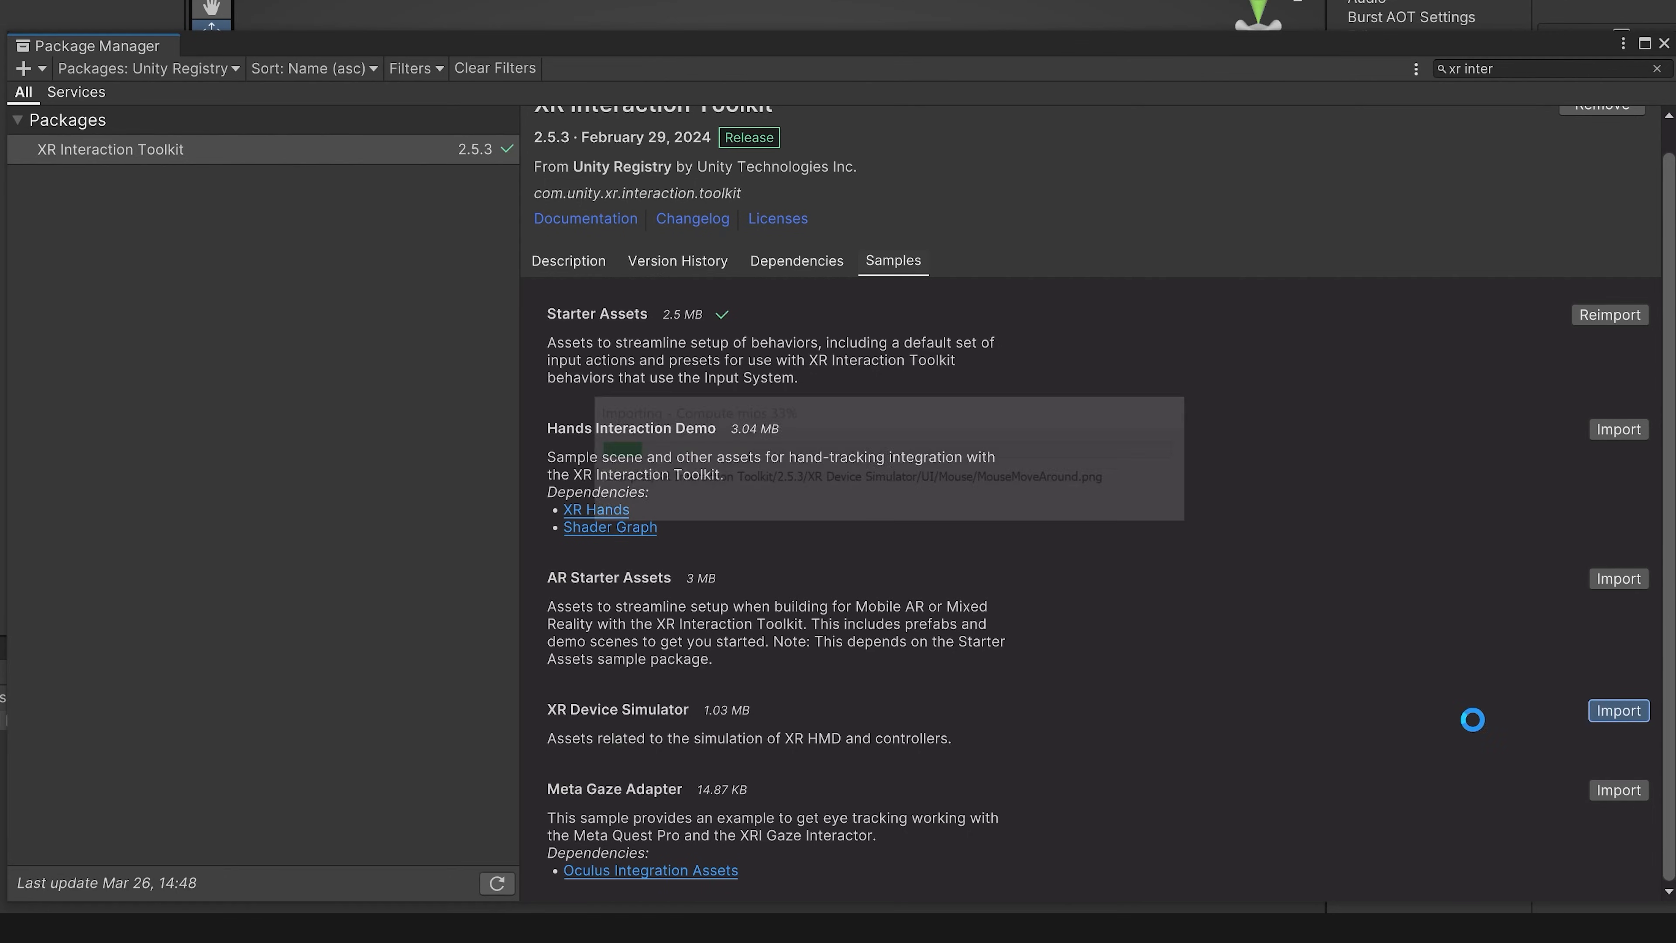
pyautogui.click(1664, 44)
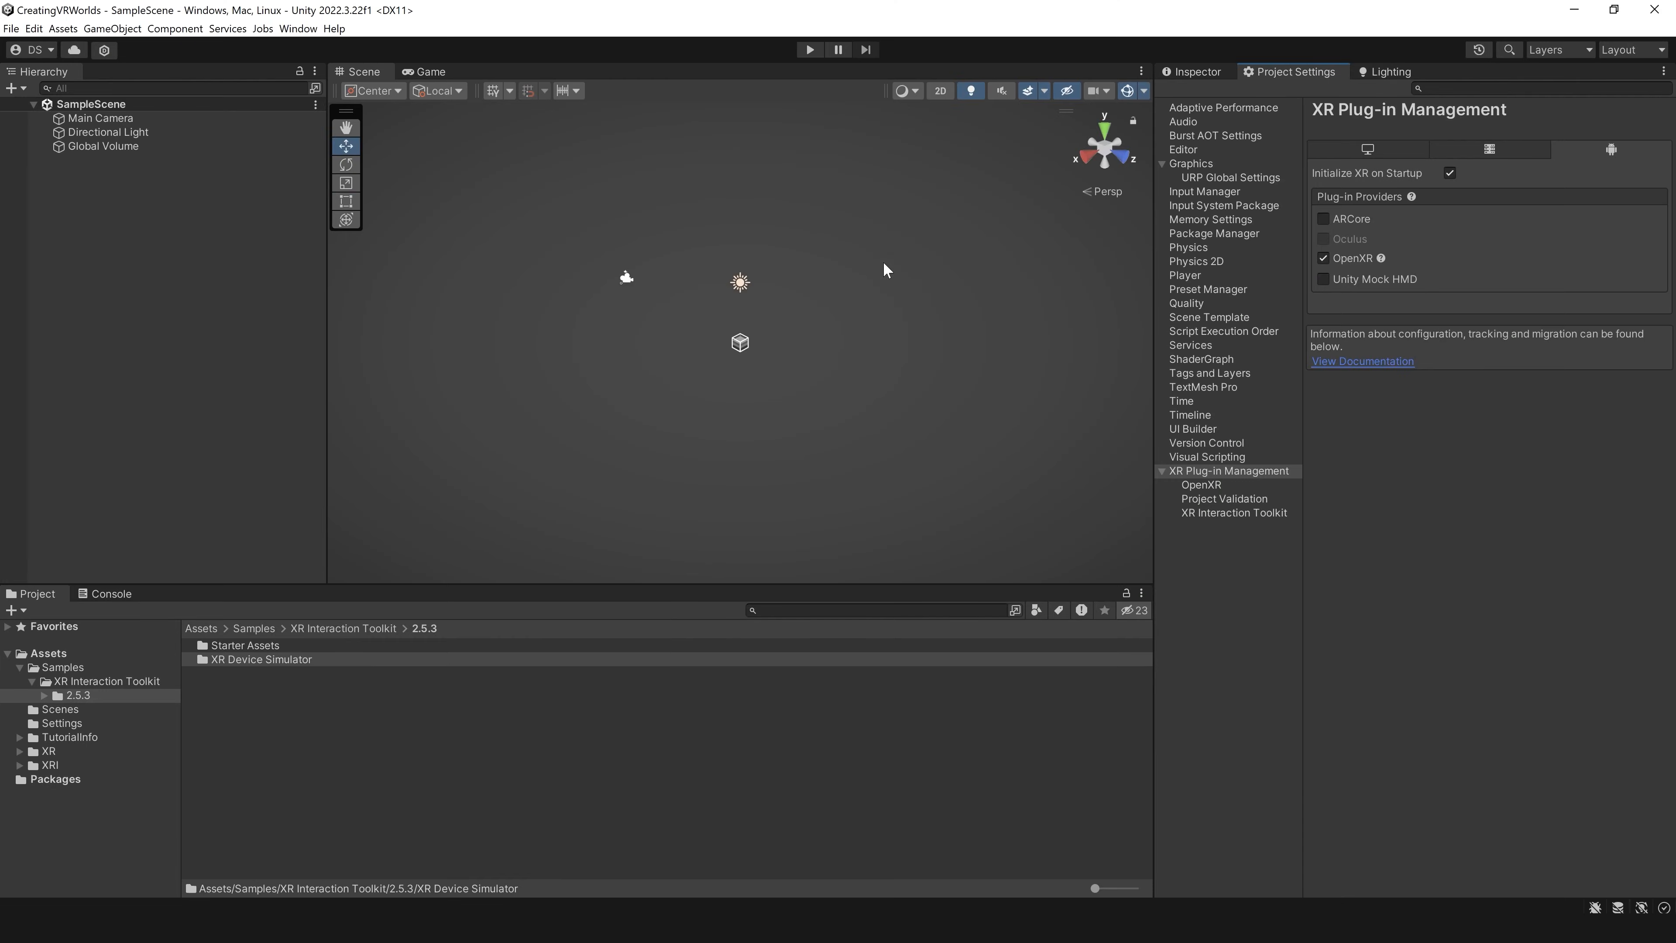
# Step: Open the DemoScene from the Starter Assets sample of XR Interaction Toolkit 2.5.3
pyautogui.click(61, 671)
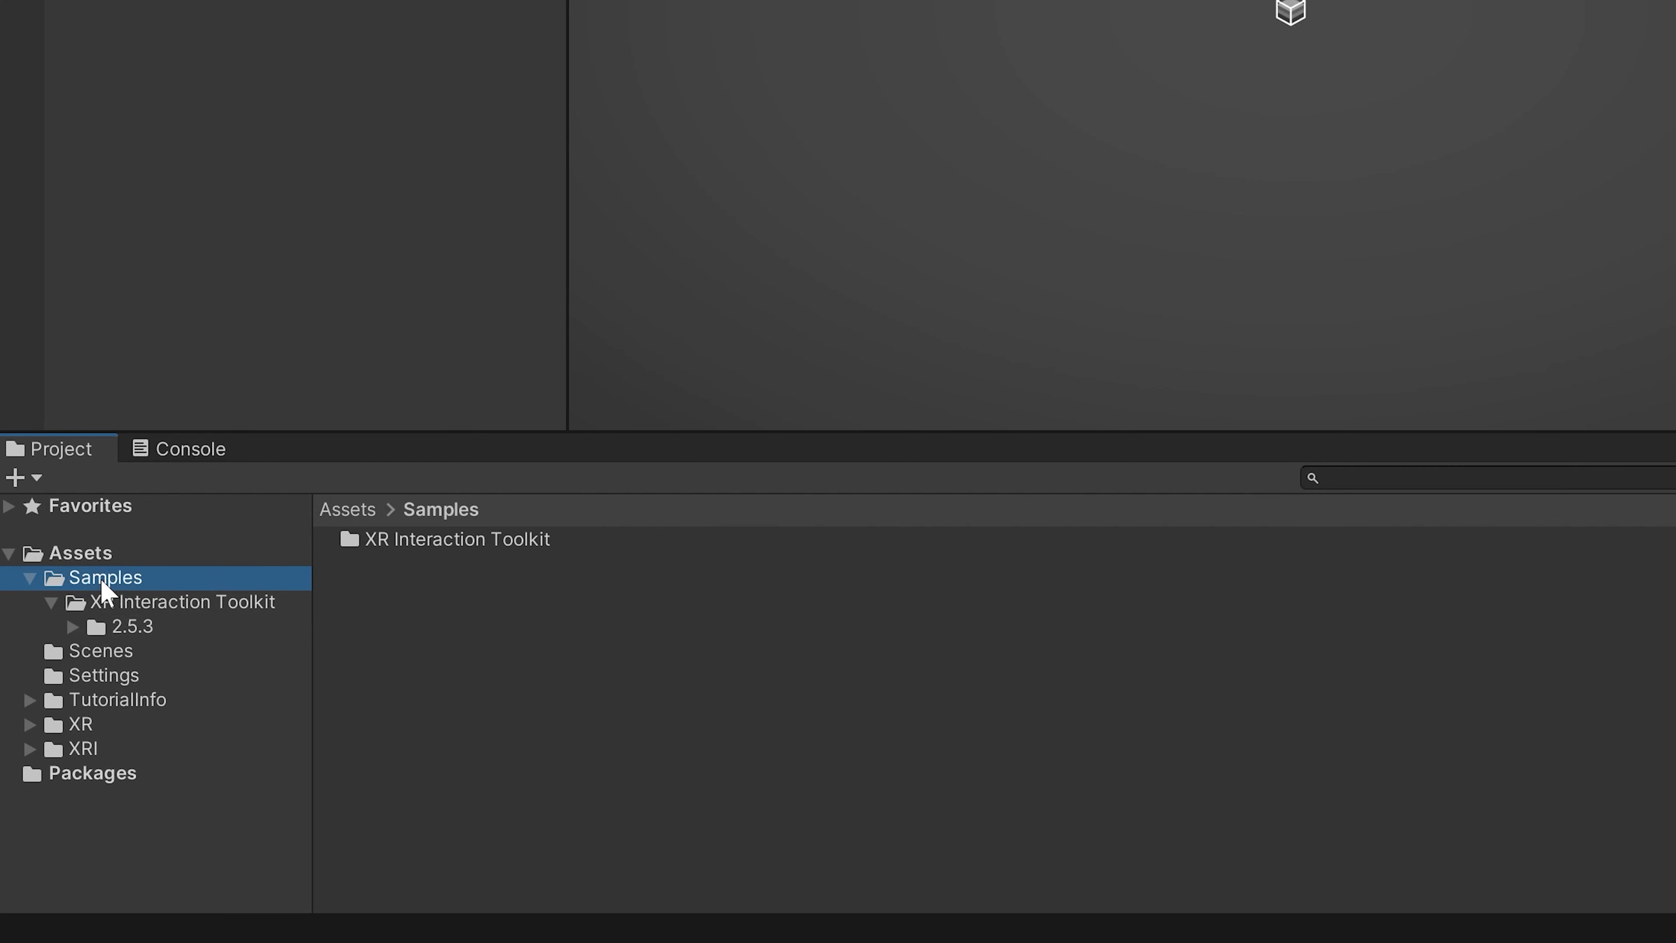
pyautogui.press('Down')
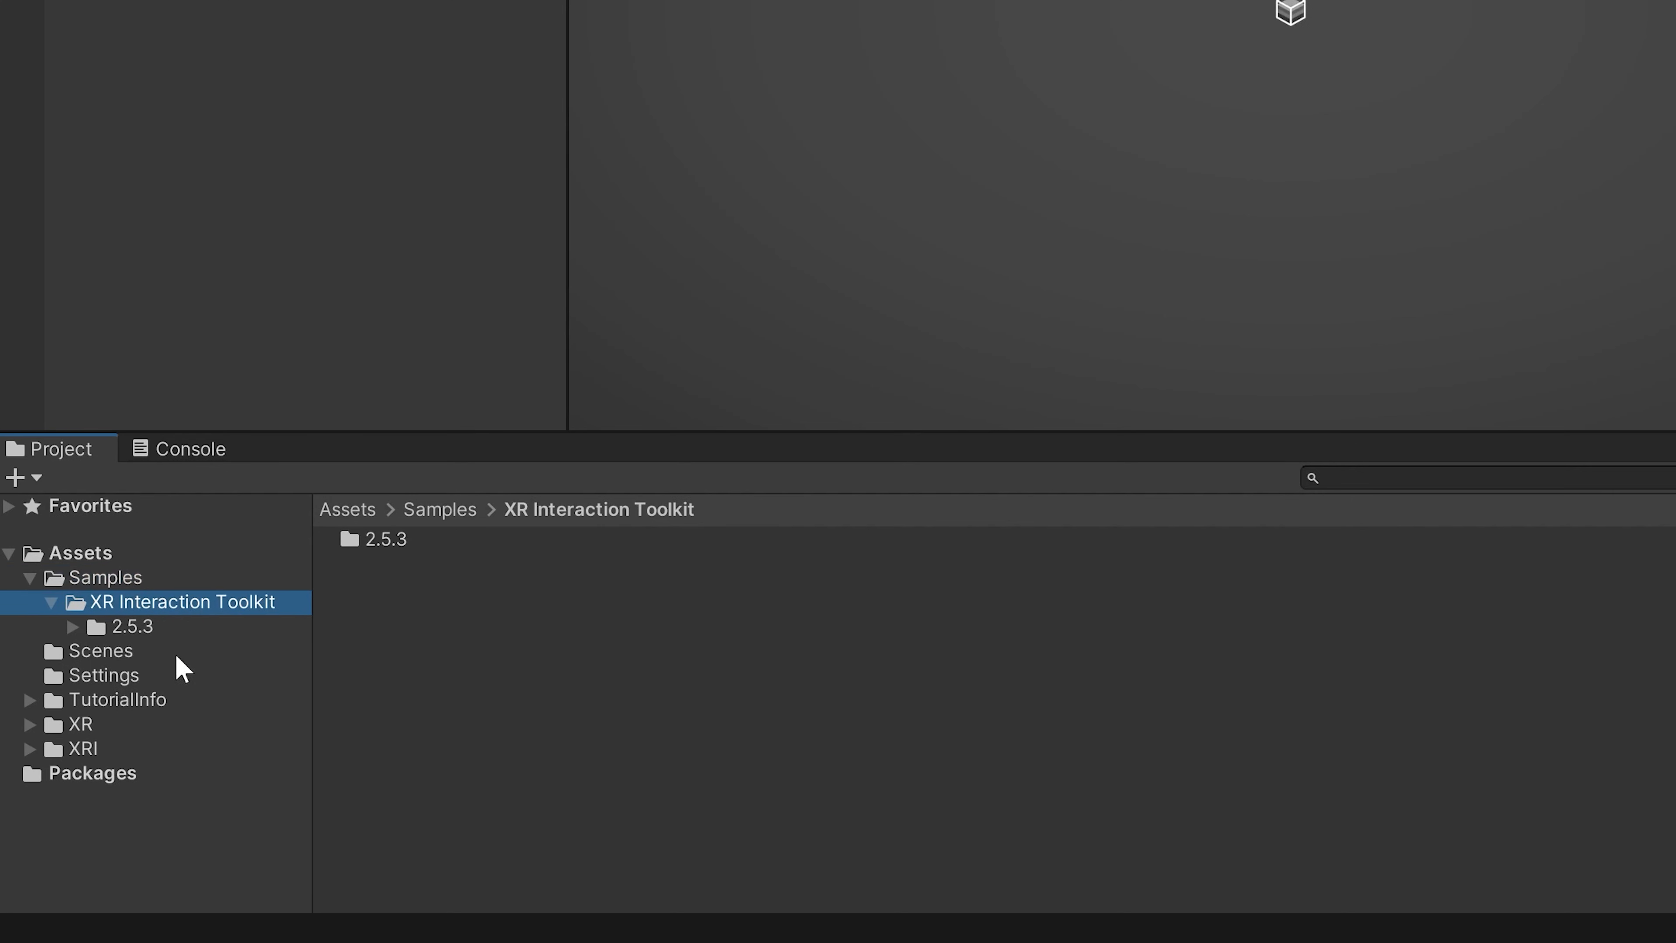
pyautogui.press('Down')
pyautogui.doubleClick(400, 546)
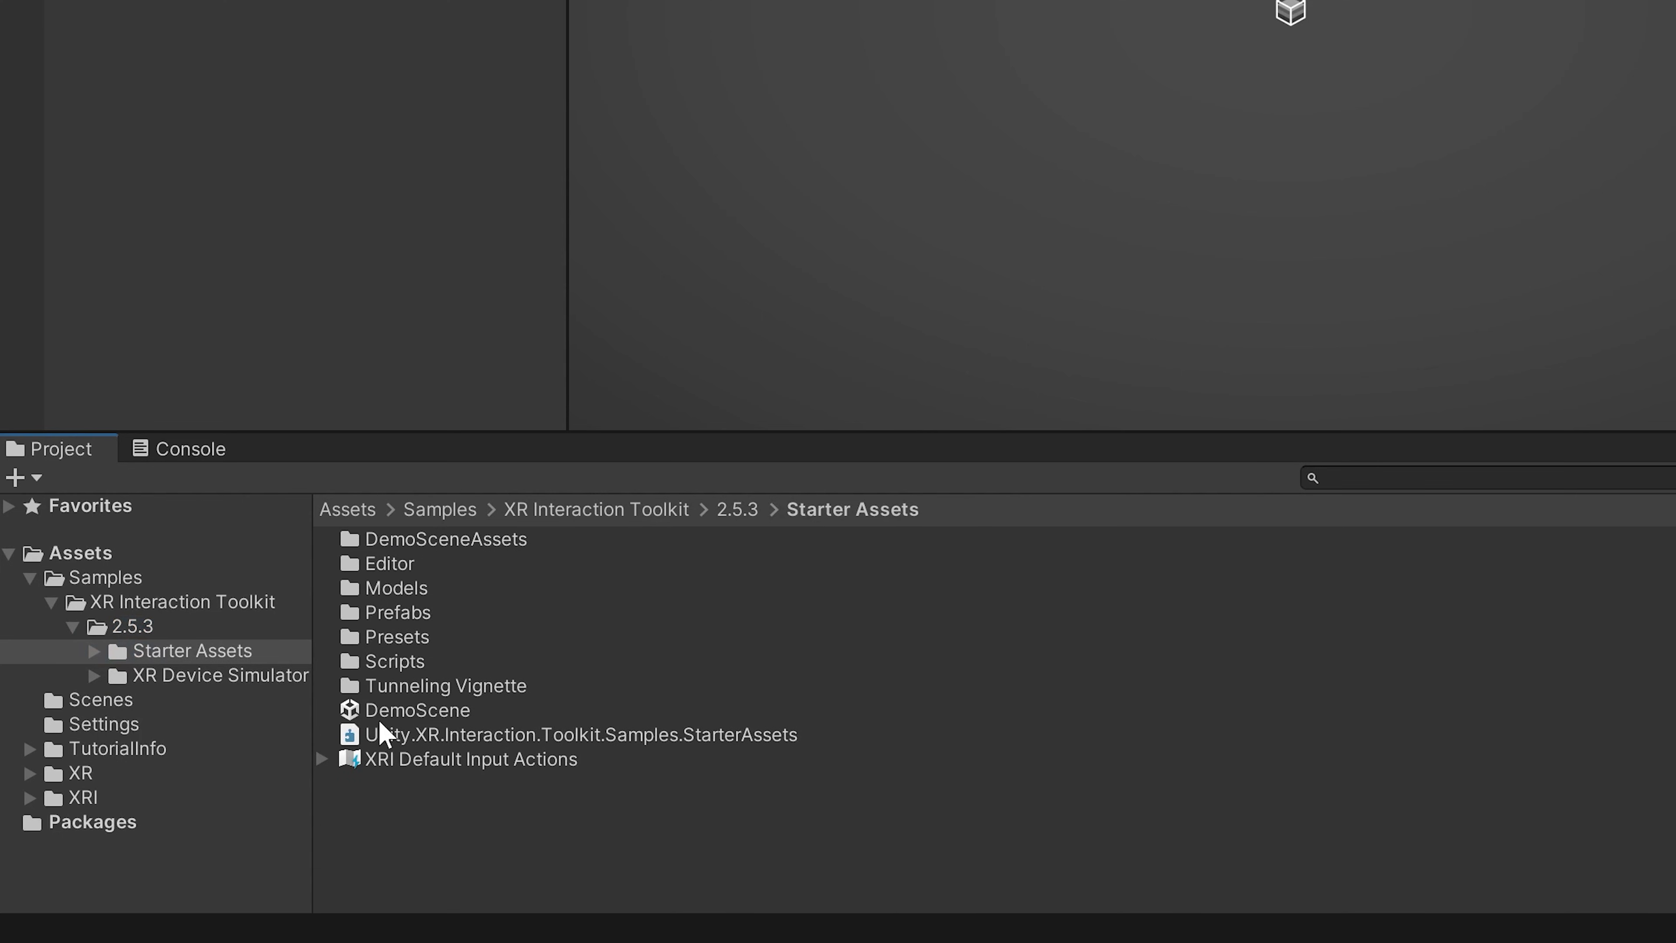
pyautogui.doubleClick(395, 711)
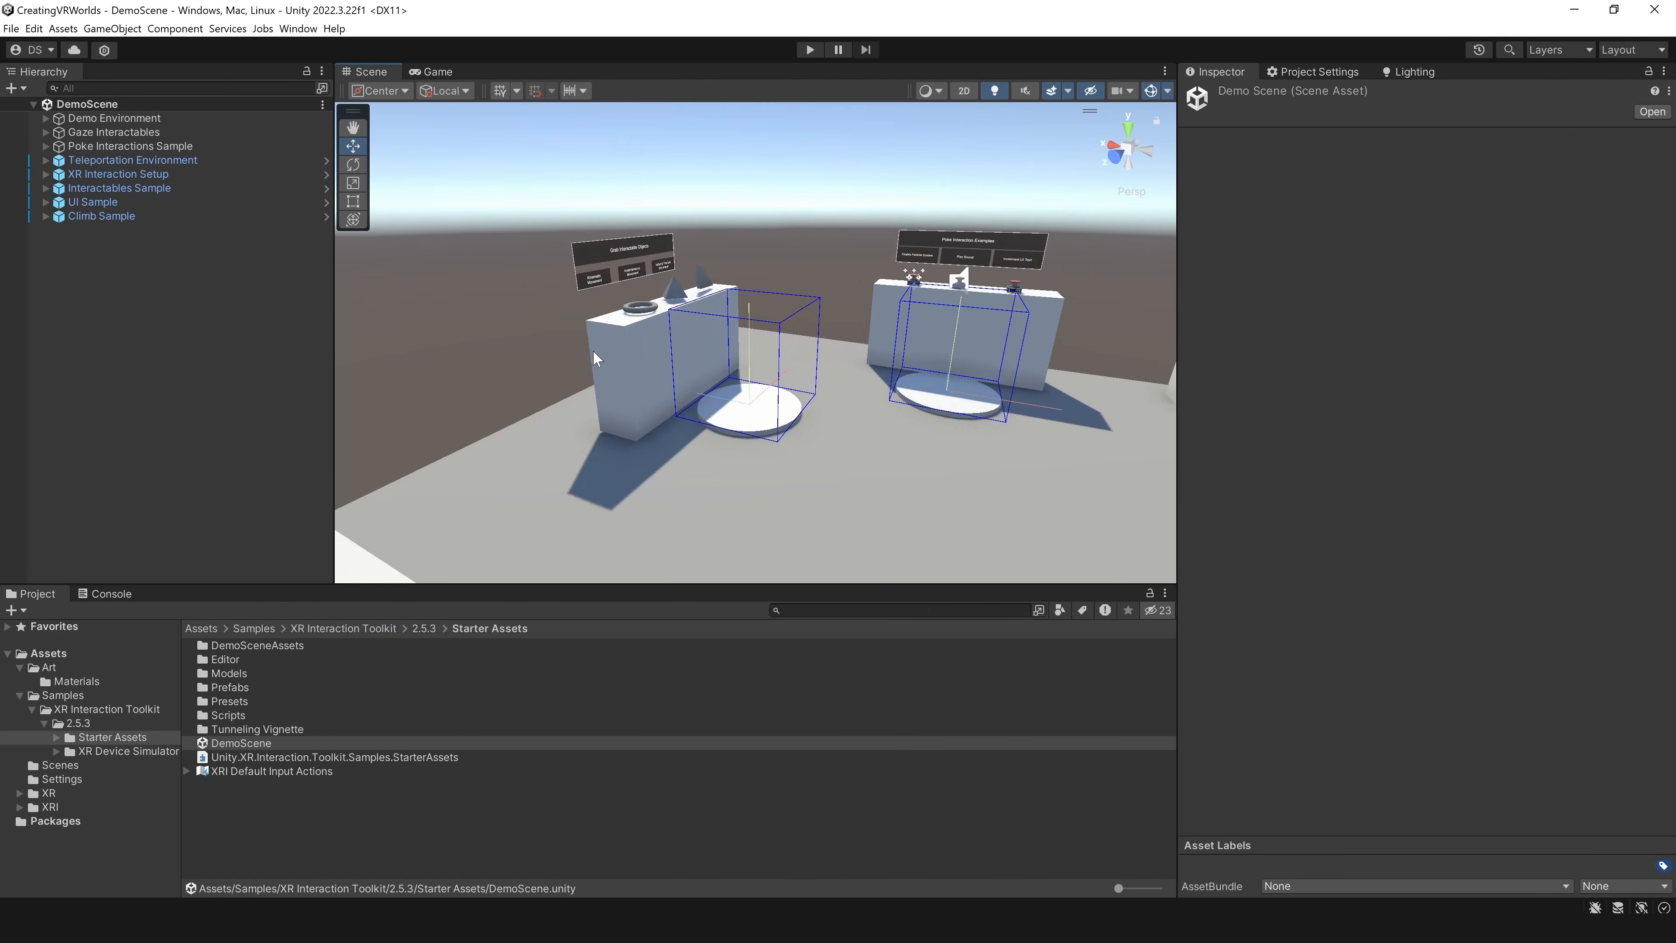
# Step: Examine the demo scene's grab, poke and gaze interaction stations, its UI panels and its climbing area
pyautogui.scroll(4, 688, 359)
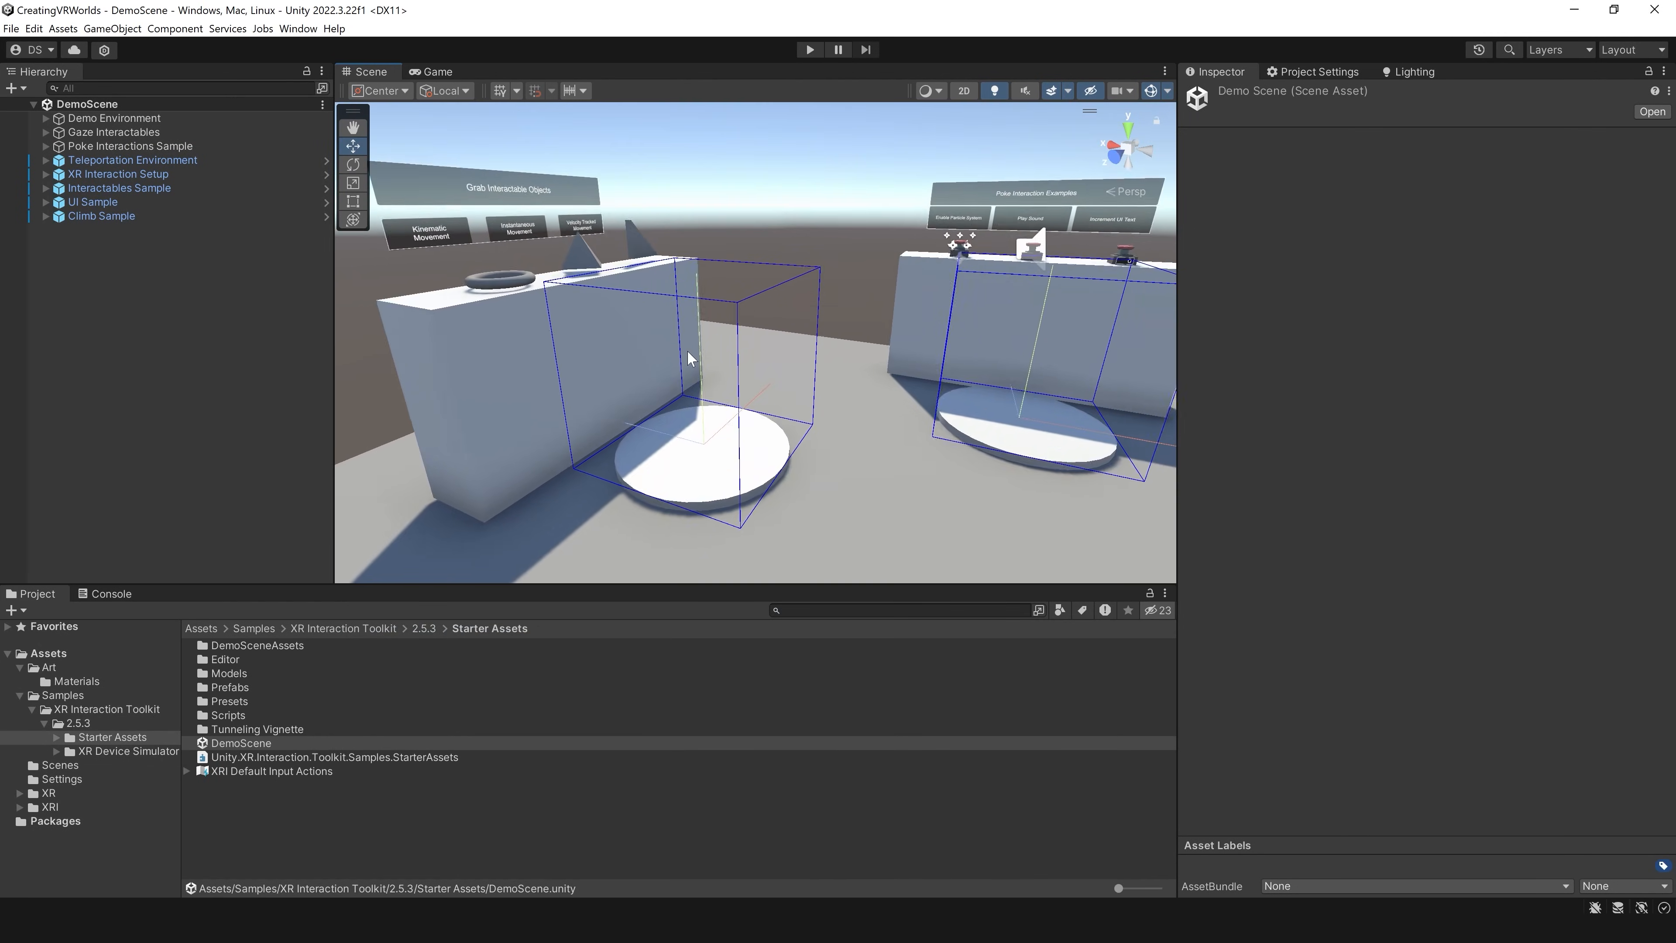
pyautogui.moveTo(688, 359); pyautogui.dragTo(640, 341, button='right')
pyautogui.moveTo(640, 341); pyautogui.dragTo(641, 378, button='middle')
pyautogui.scroll(6, 641, 376)
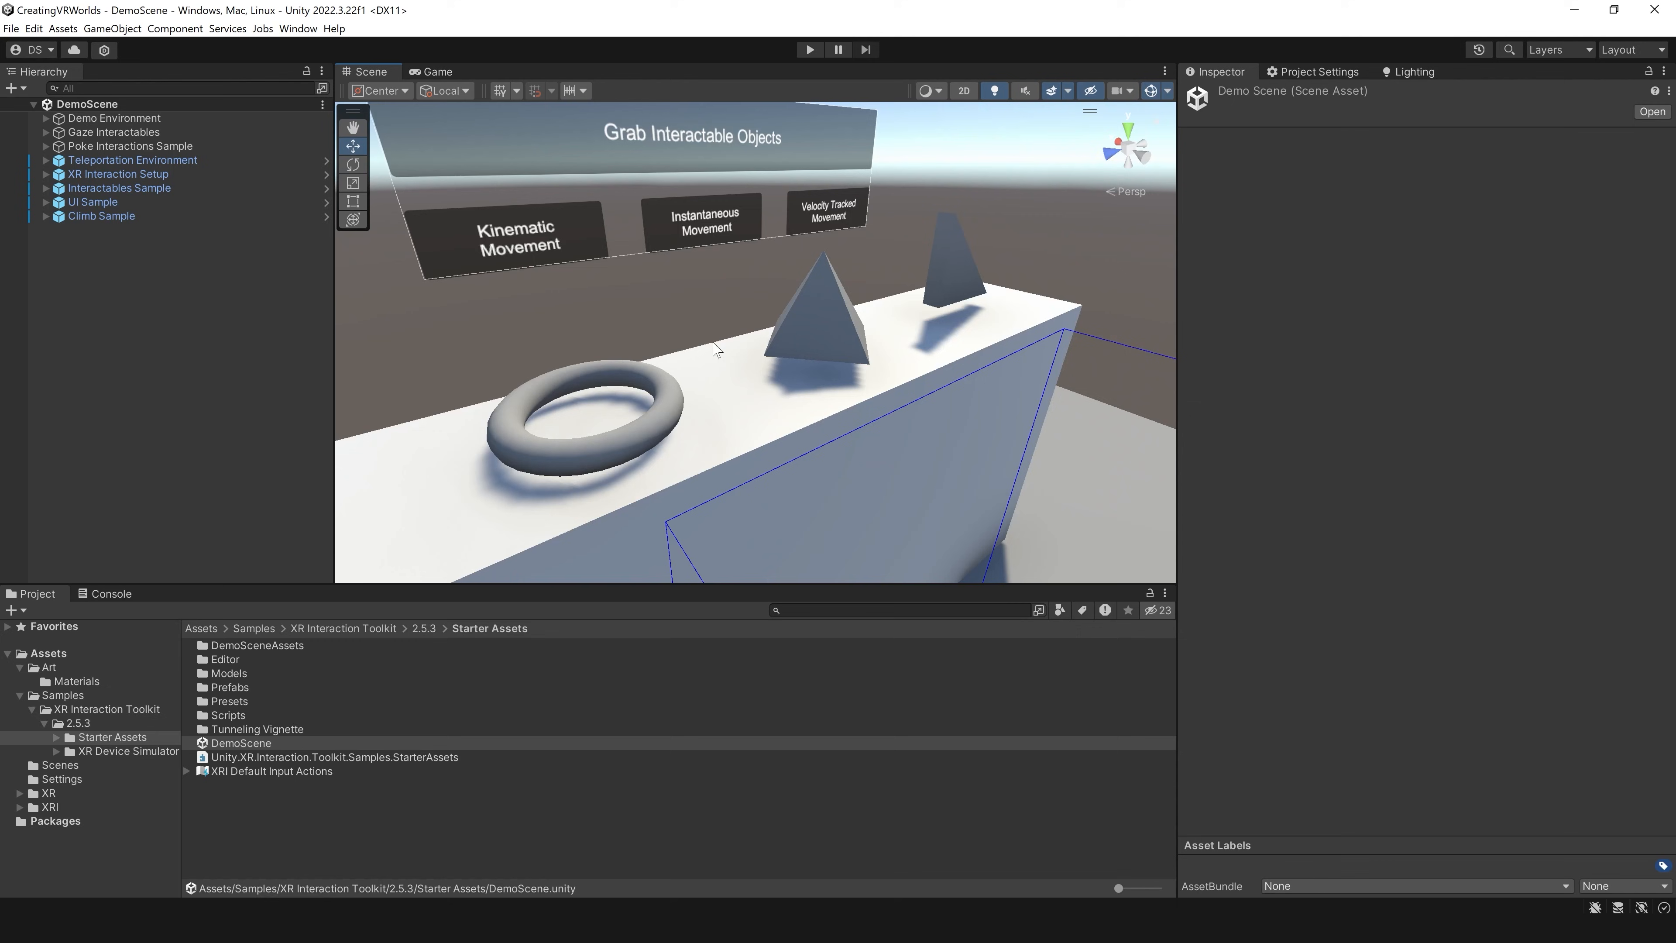
pyautogui.moveTo(842, 289); pyautogui.dragTo(1016, 284, button='right')
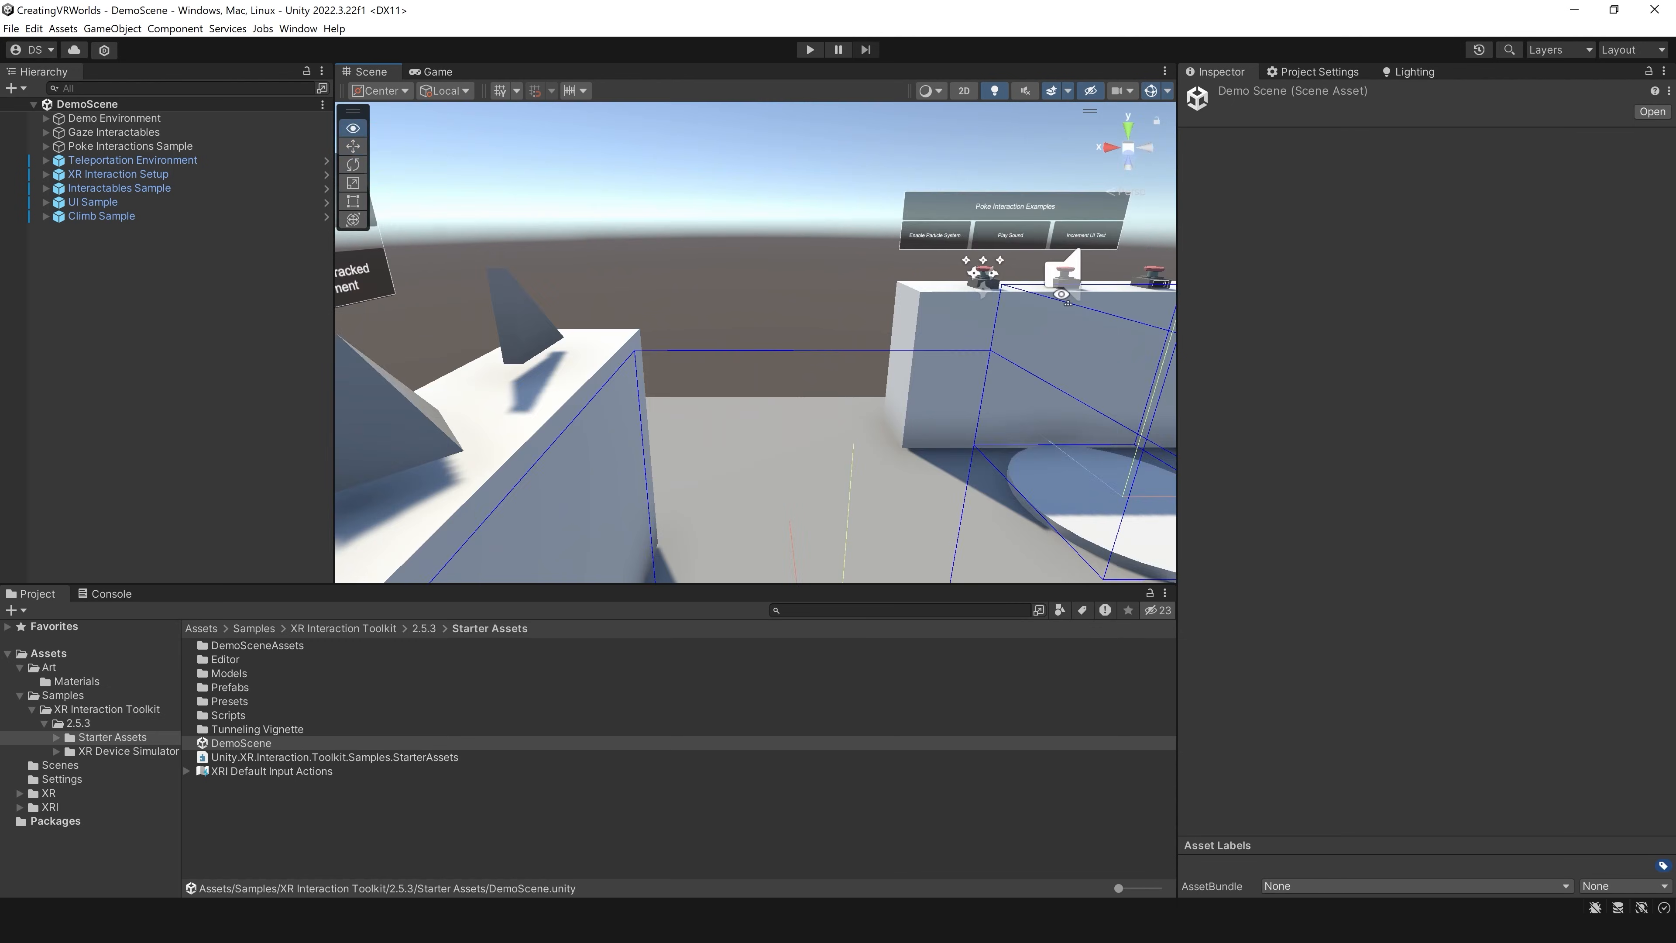
pyautogui.moveTo(1016, 284); pyautogui.dragTo(780, 362, button='middle')
pyautogui.moveTo(781, 362); pyautogui.dragTo(849, 359, button='right')
pyautogui.moveTo(979, 316); pyautogui.dragTo(822, 323, button='middle')
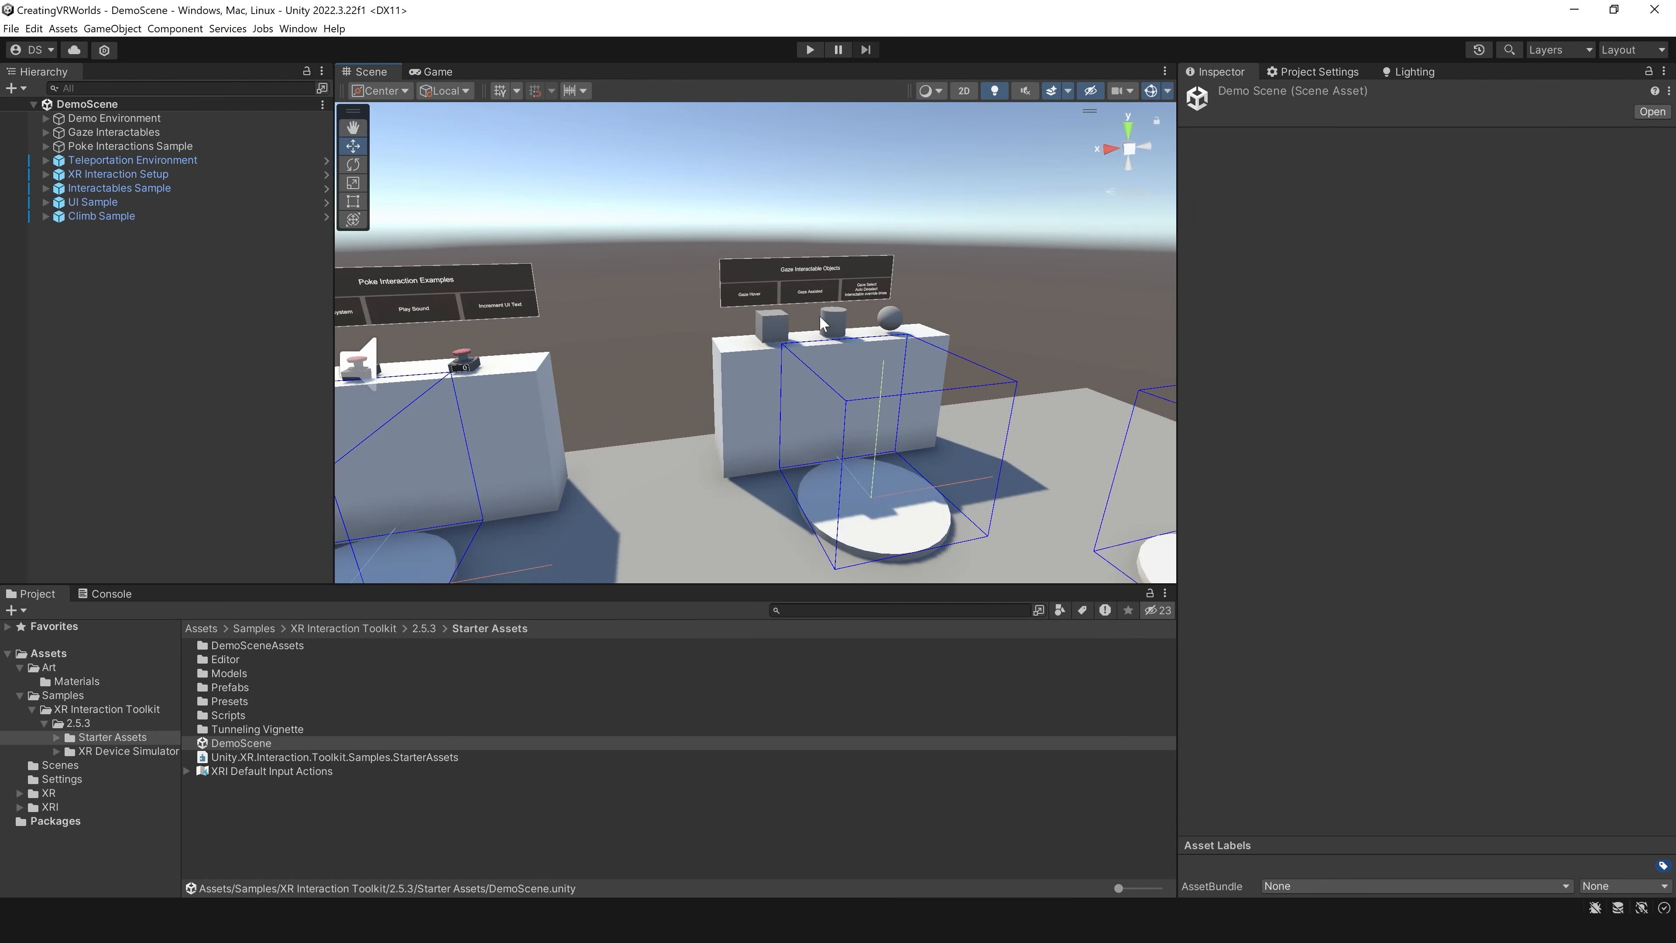
pyautogui.moveTo(752, 350); pyautogui.dragTo(950, 347, button='right')
pyautogui.moveTo(951, 348); pyautogui.dragTo(797, 363, button='middle')
pyautogui.scroll(3, 797, 363)
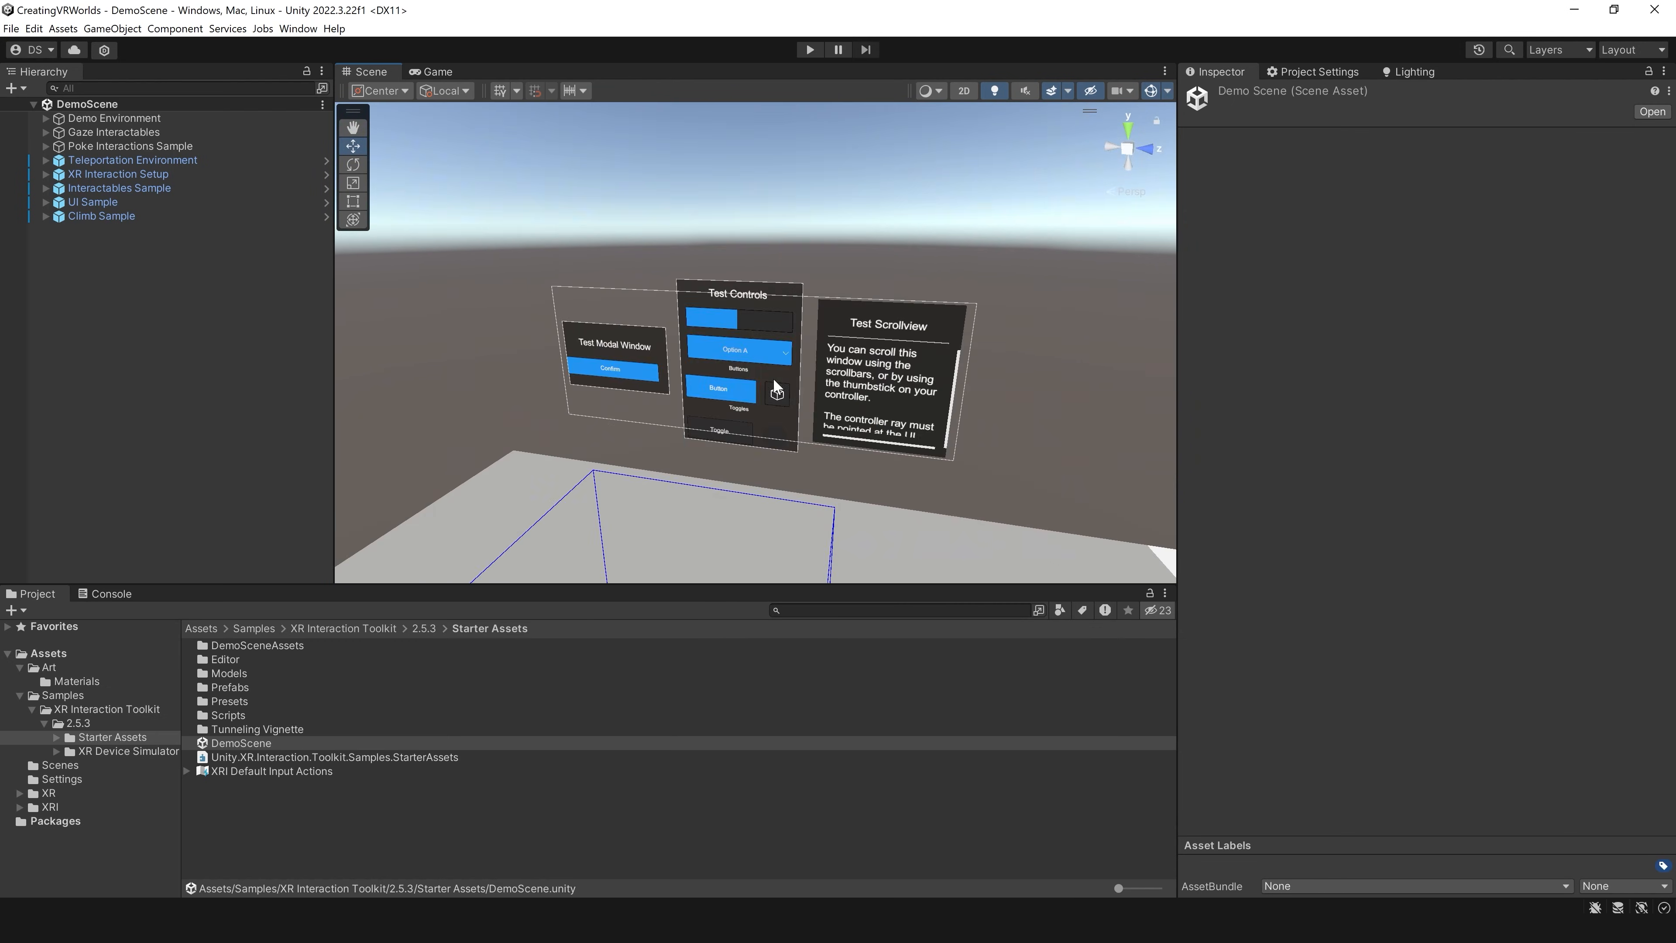
pyautogui.moveTo(767, 423); pyautogui.dragTo(970, 421, button='right')
pyautogui.moveTo(970, 421); pyautogui.dragTo(851, 421, button='middle')
pyautogui.scroll(-3, 850, 421)
pyautogui.moveTo(974, 379); pyautogui.dragTo(835, 352, button='right')
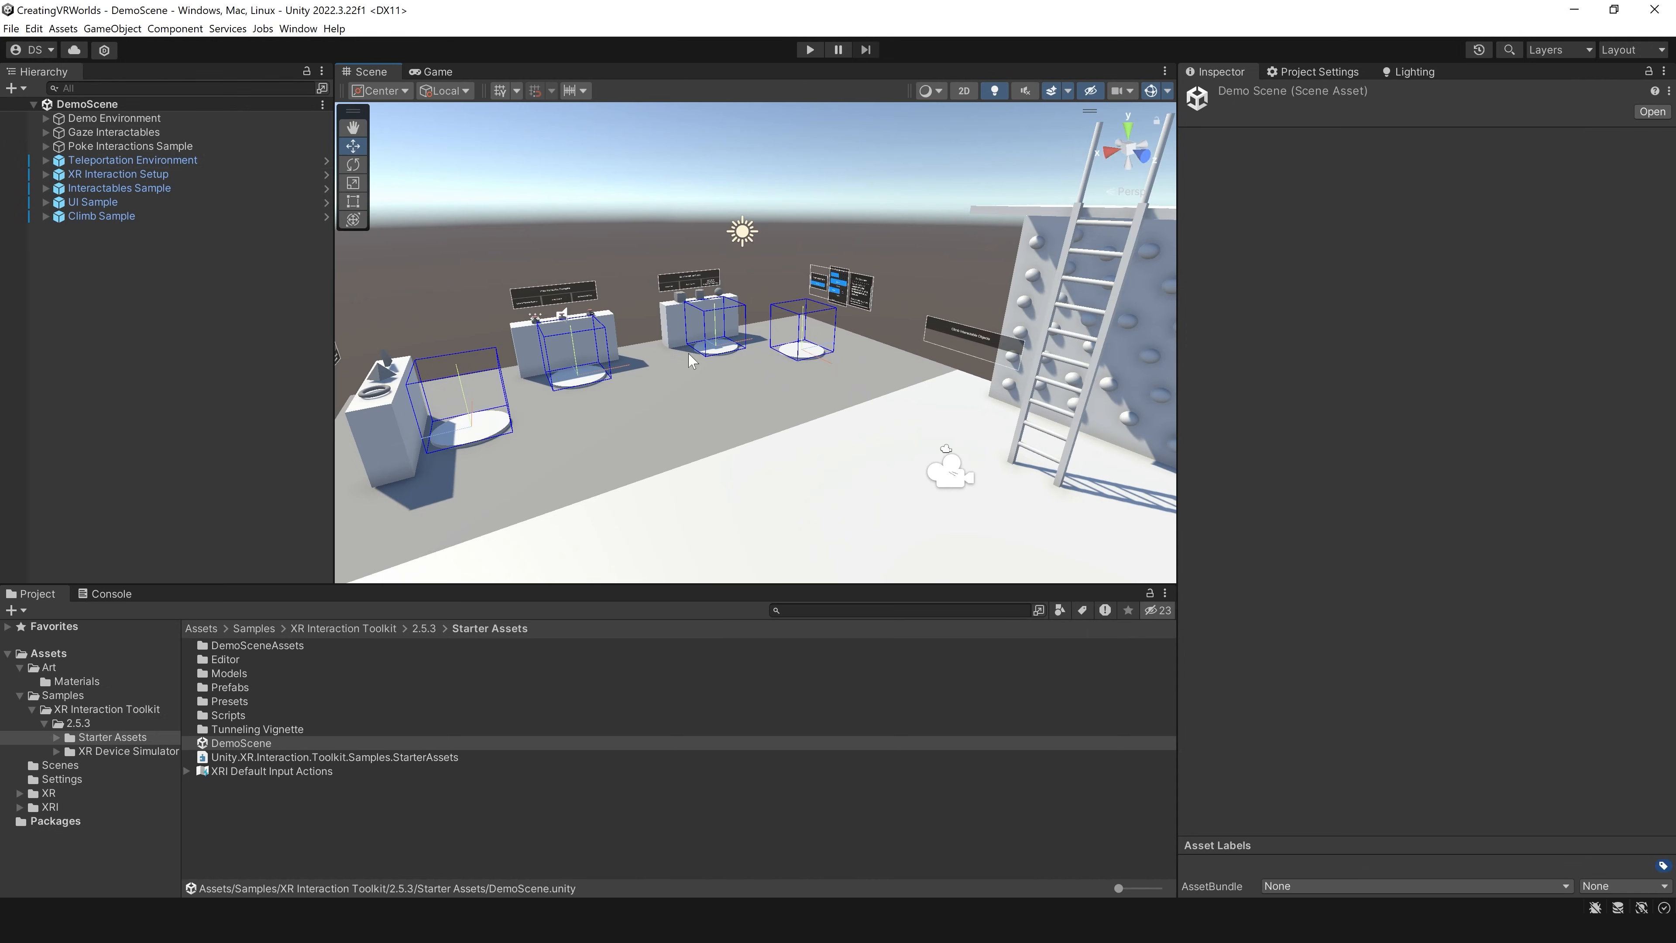
pyautogui.keyDown('alt'); pyautogui.moveTo(688, 354); pyautogui.dragTo(768, 352); pyautogui.keyUp('alt')
pyautogui.scroll(5, 768, 352)
pyautogui.moveTo(888, 349); pyautogui.dragTo(853, 356, button='middle')
pyautogui.keyDown('alt'); pyautogui.moveTo(854, 355); pyautogui.dragTo(807, 404); pyautogui.keyUp('alt')
pyautogui.scroll(-3, 793, 378)
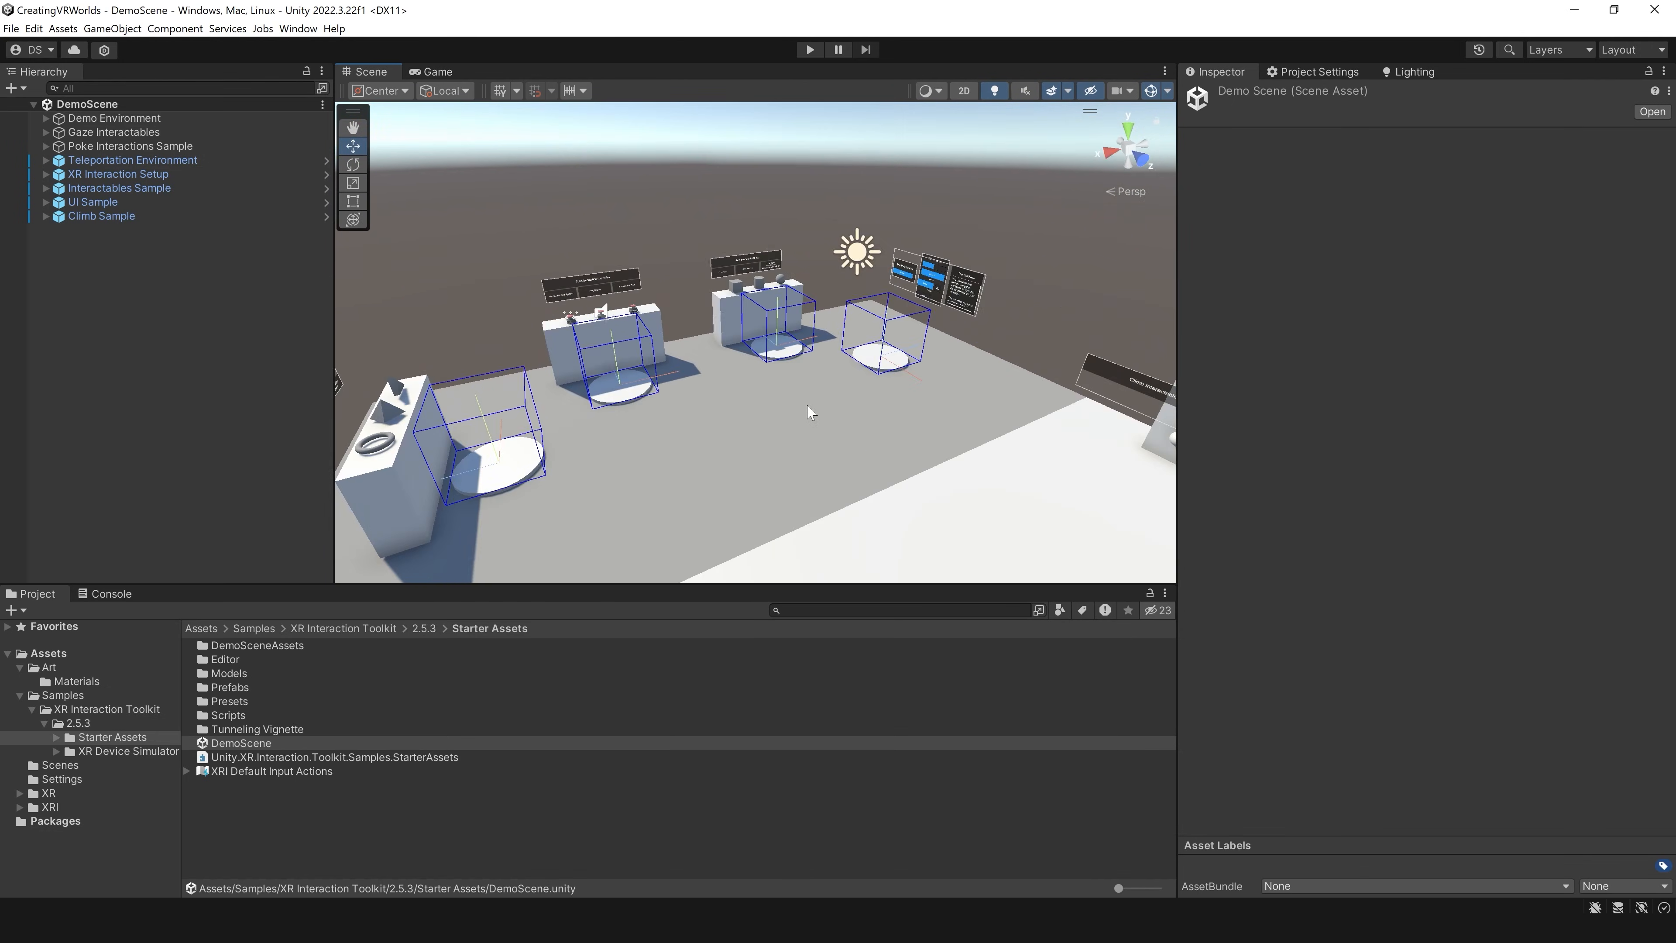
pyautogui.moveTo(808, 414); pyautogui.dragTo(816, 368, button='middle')
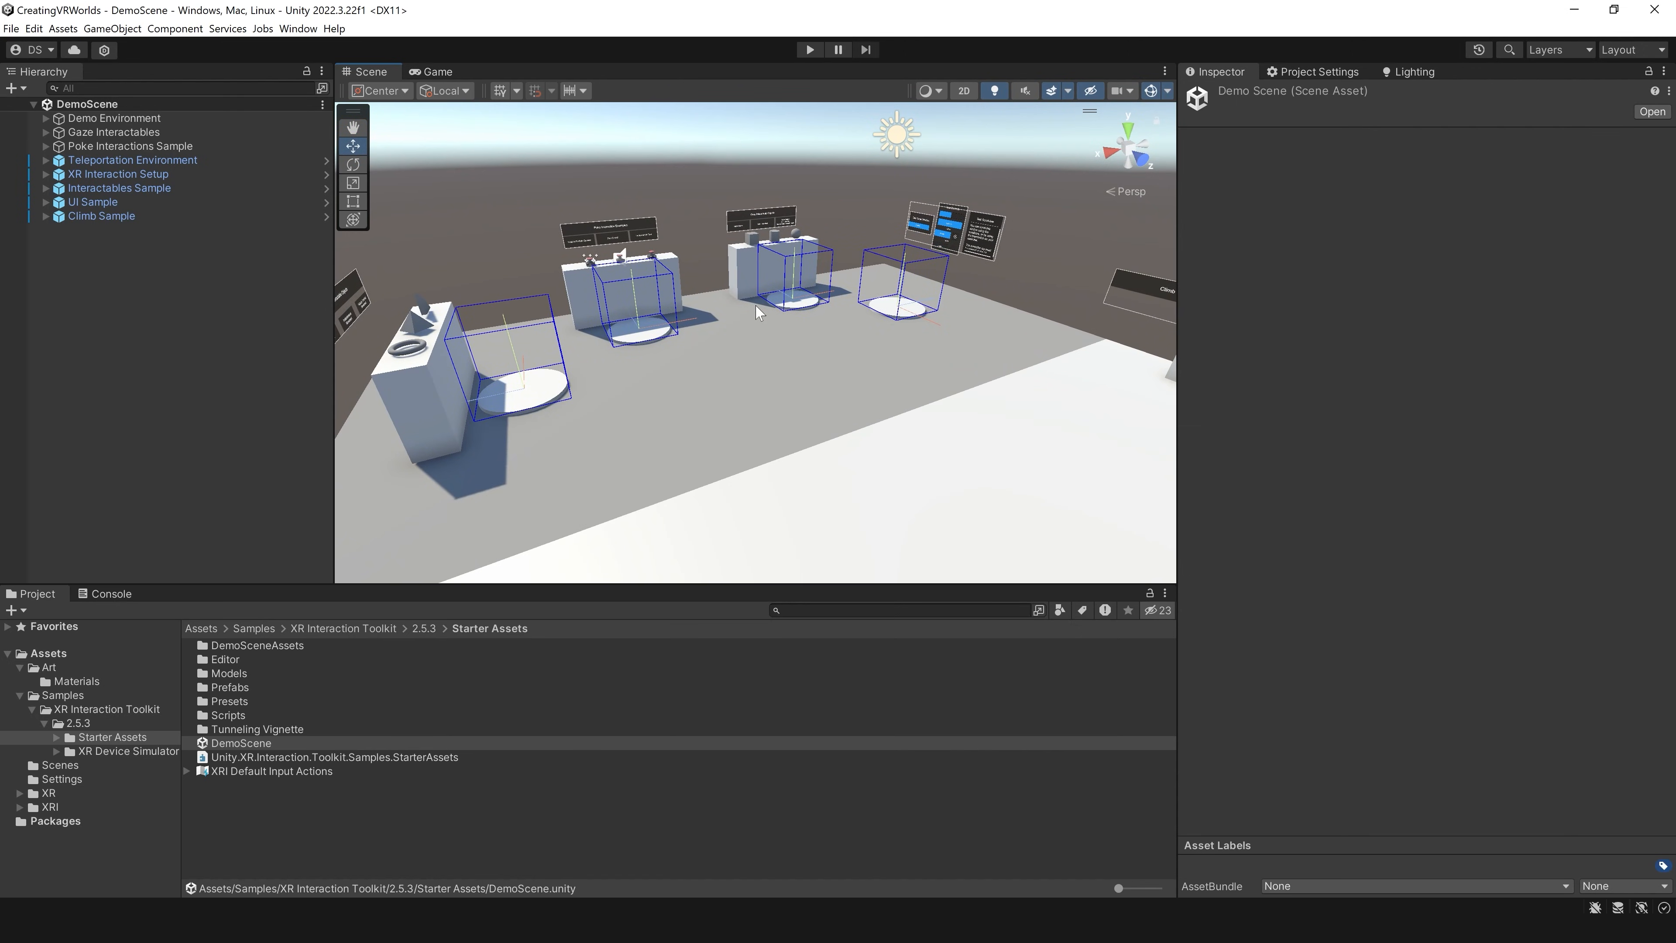
# Step: Run the demo scene in Play mode to test its VR interactions, and stop it
pyautogui.click(821, 49)
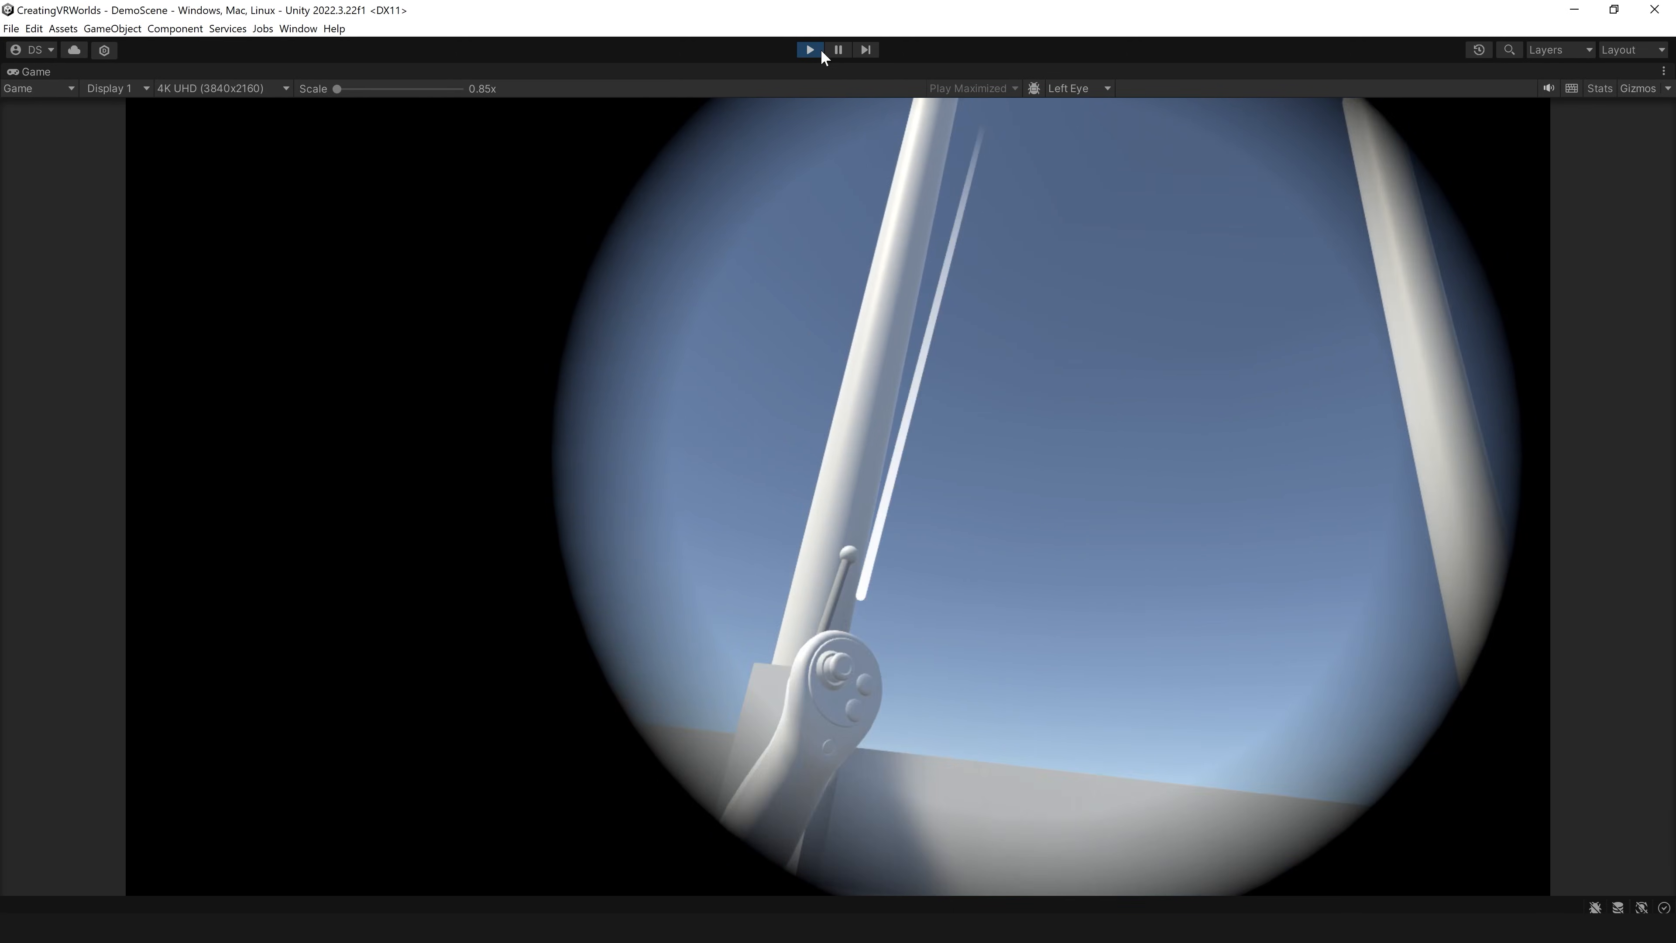
pyautogui.click(822, 51)
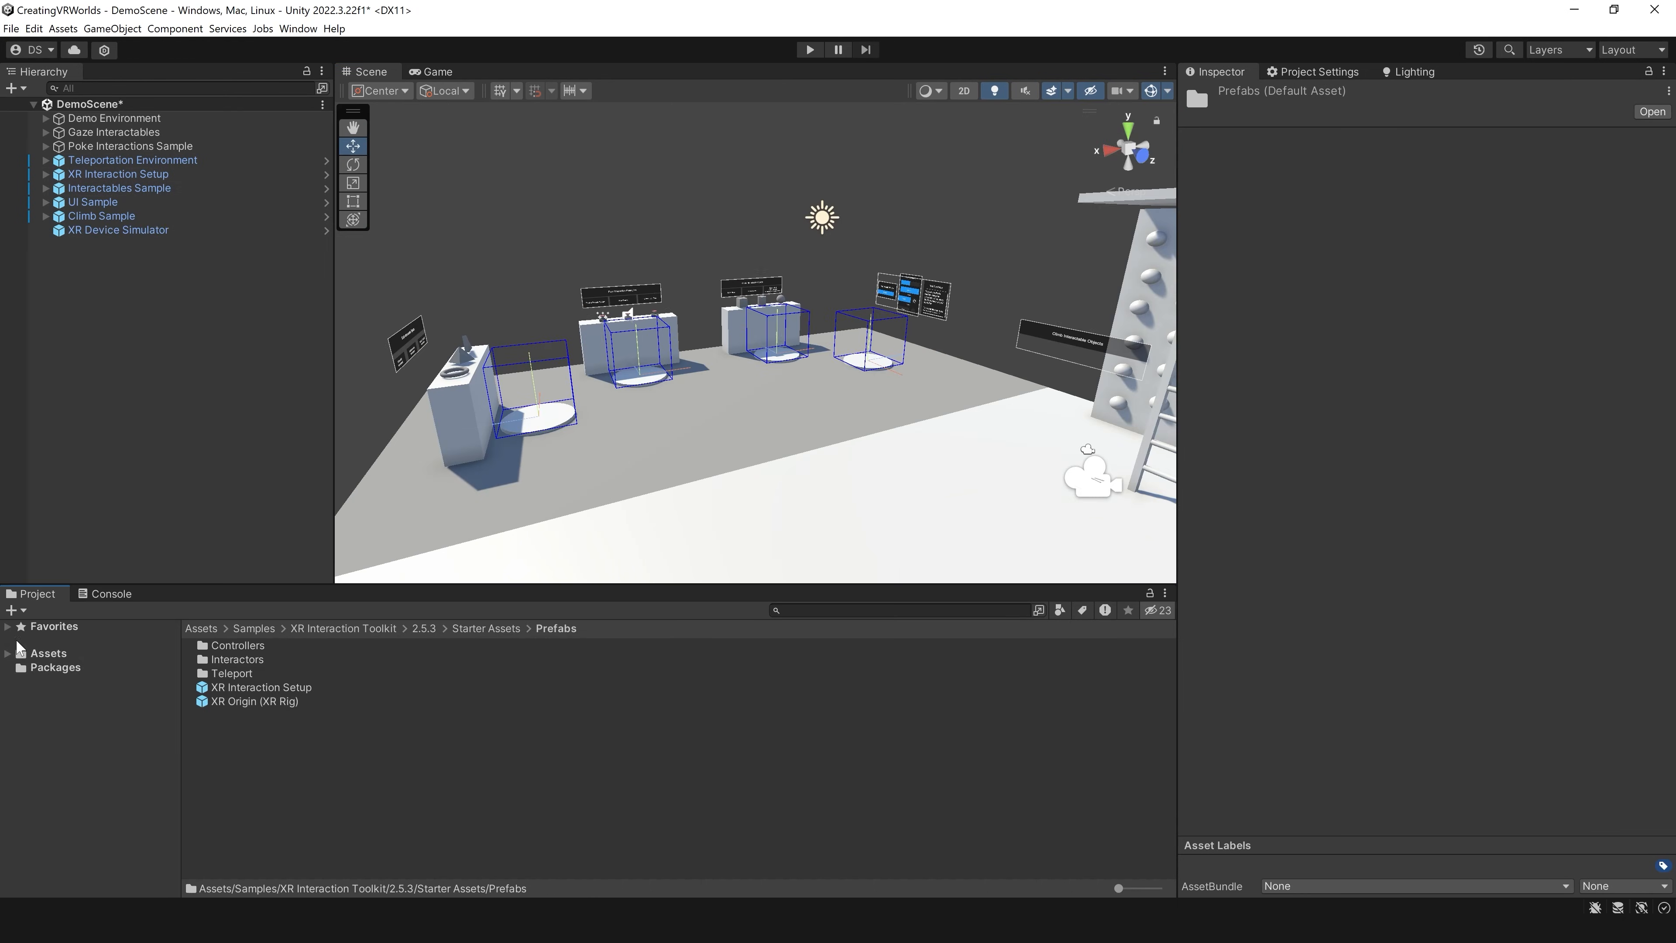
# Step: Create a new scene from the Basic (URP) template
pyautogui.click(11, 29)
pyautogui.click(47, 46)
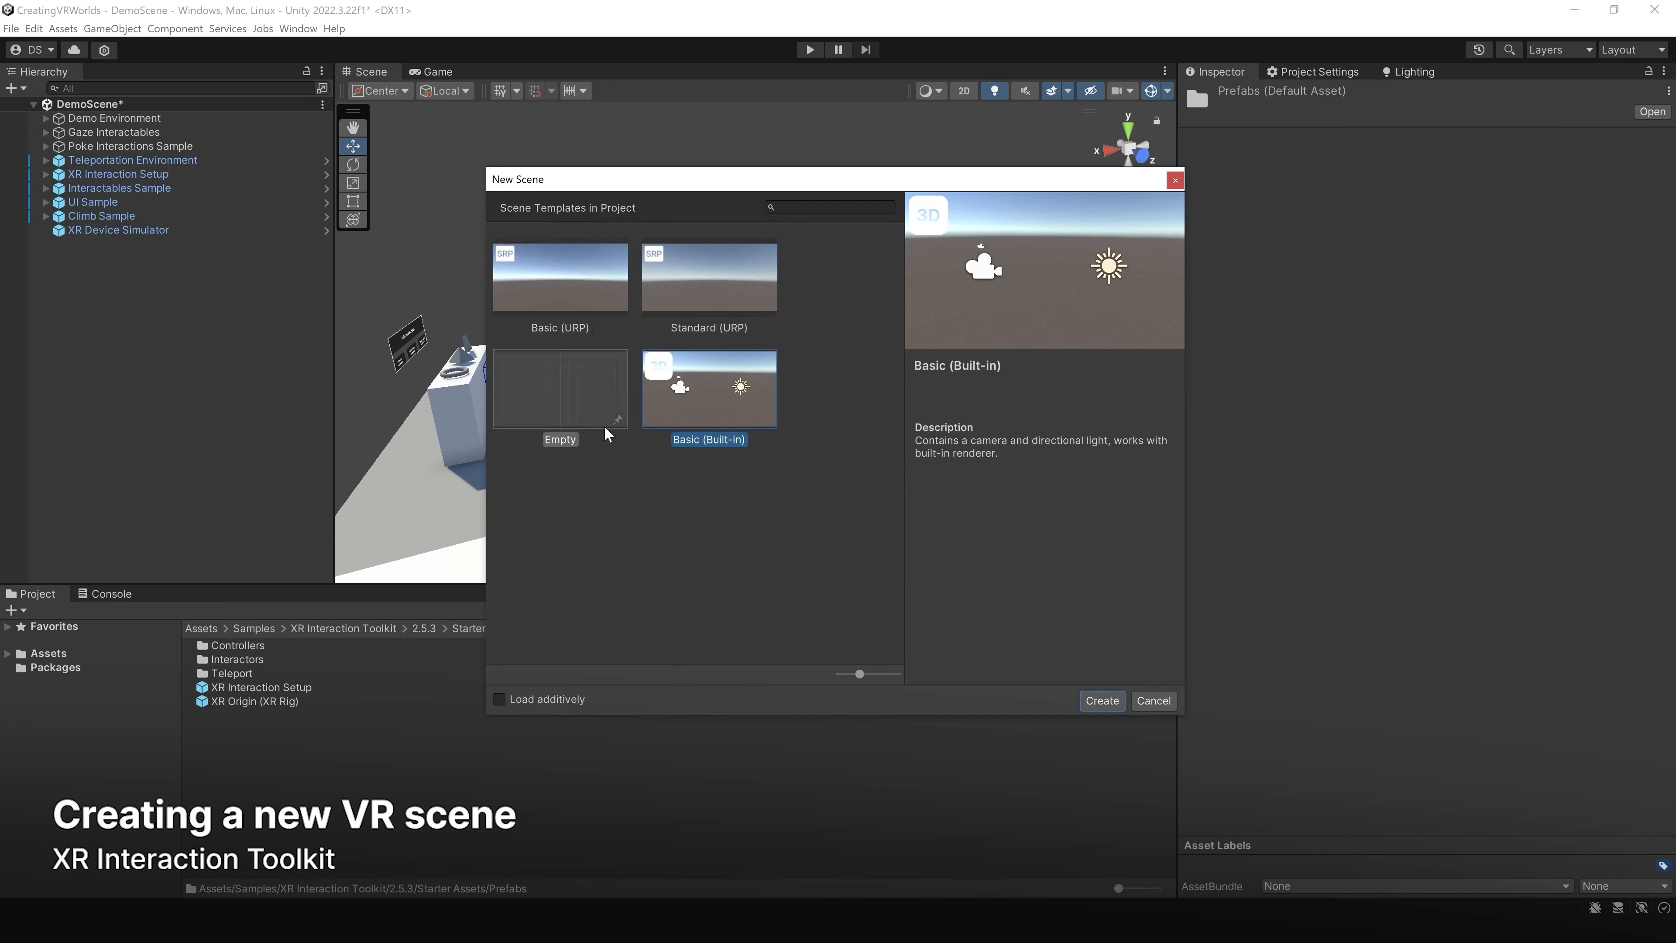
pyautogui.click(596, 305)
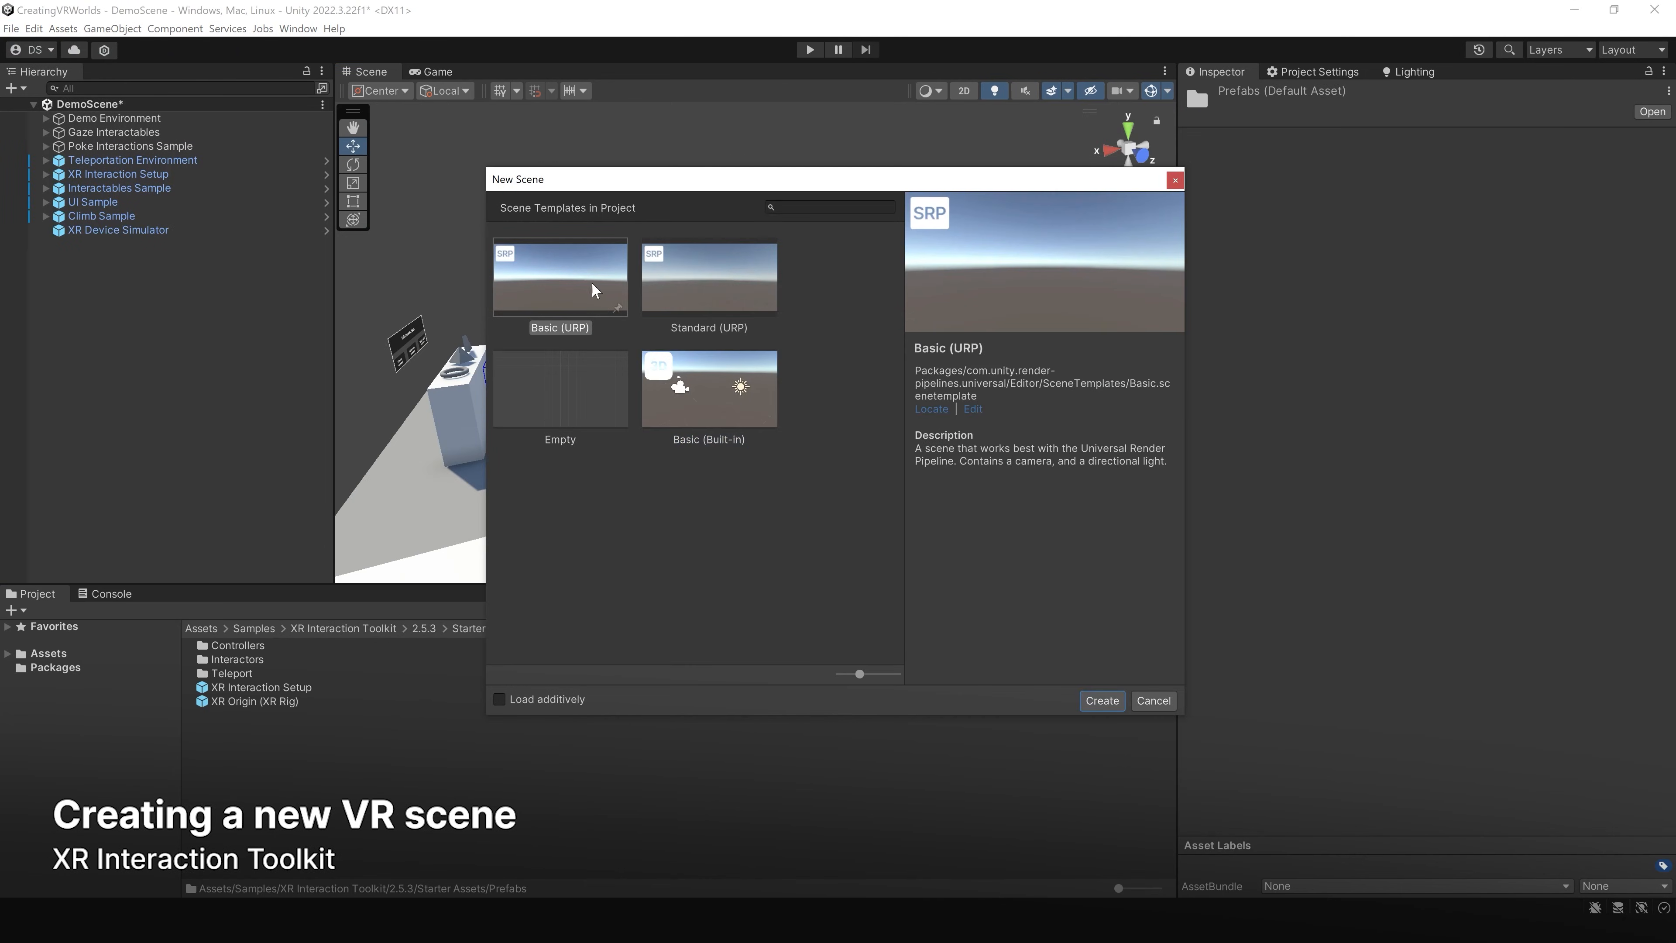
pyautogui.click(1088, 704)
pyautogui.click(833, 505)
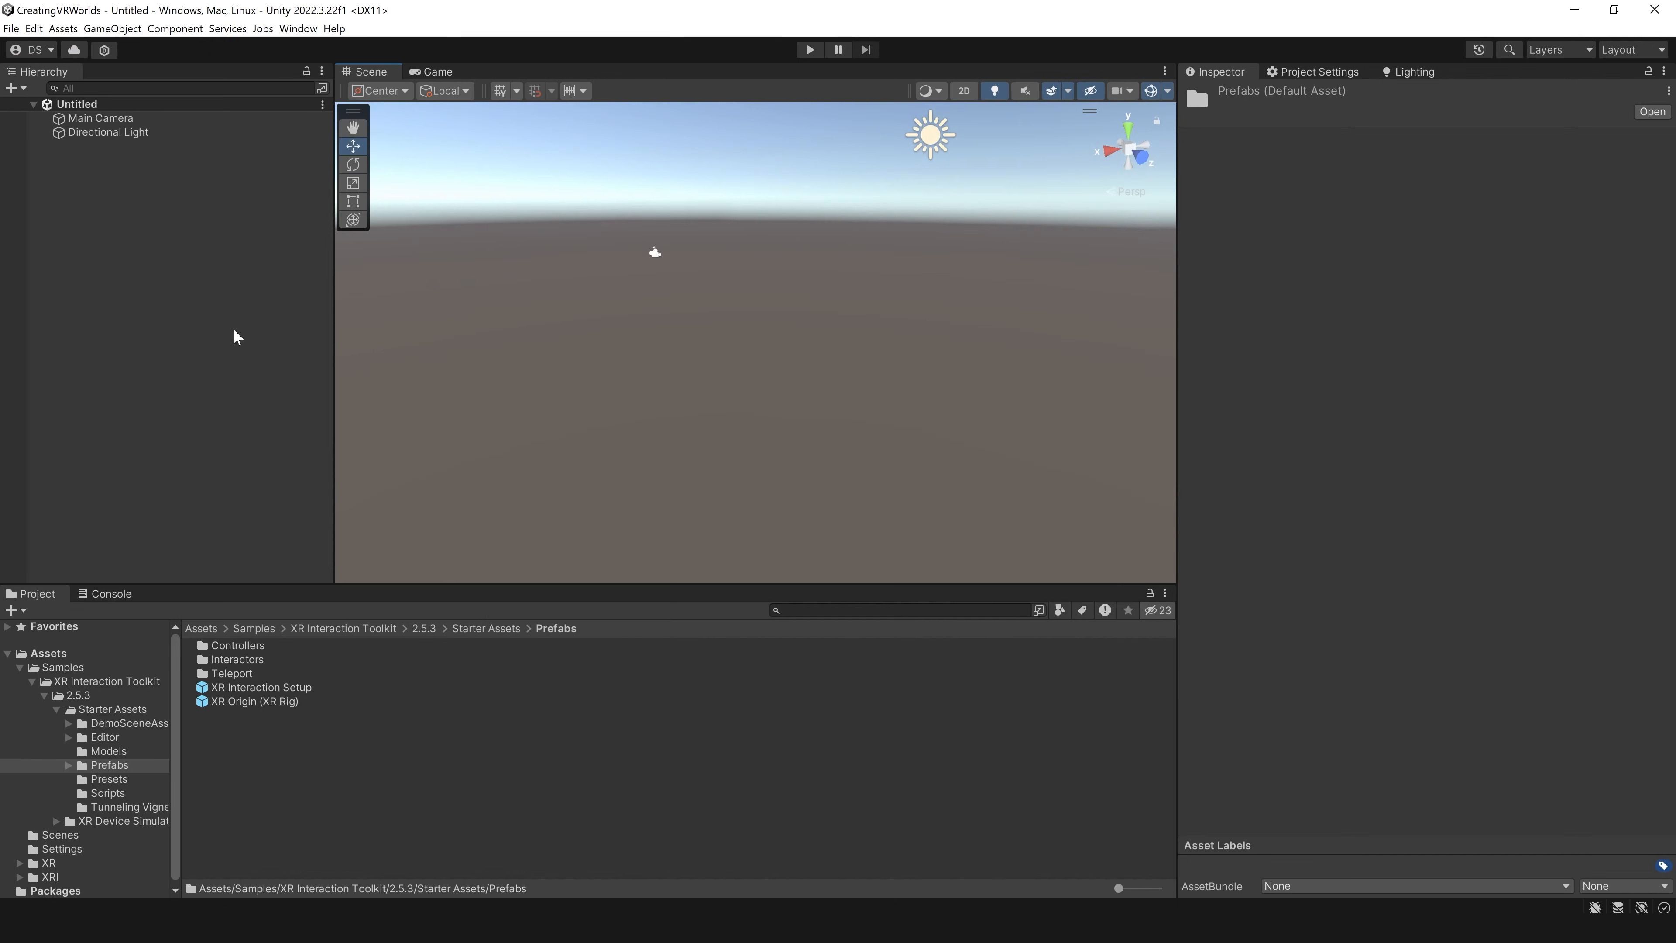
# Step: Add a 3D plane named Floor to the new scene
pyautogui.rightClick(183, 234)
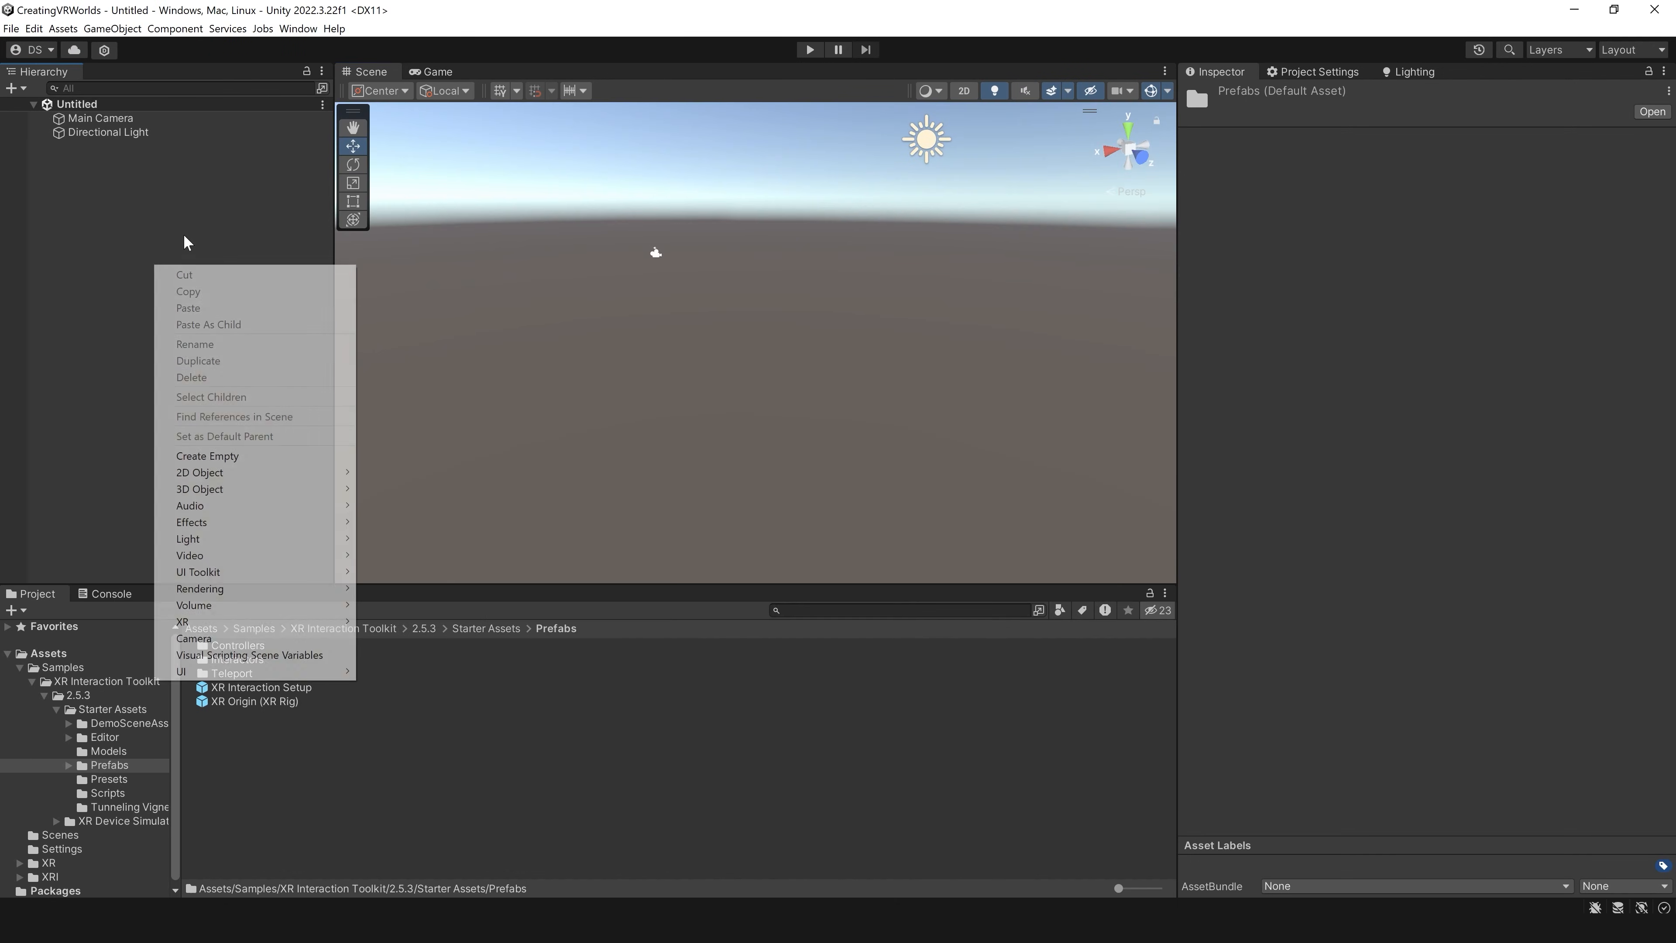
pyautogui.moveTo(238, 560)
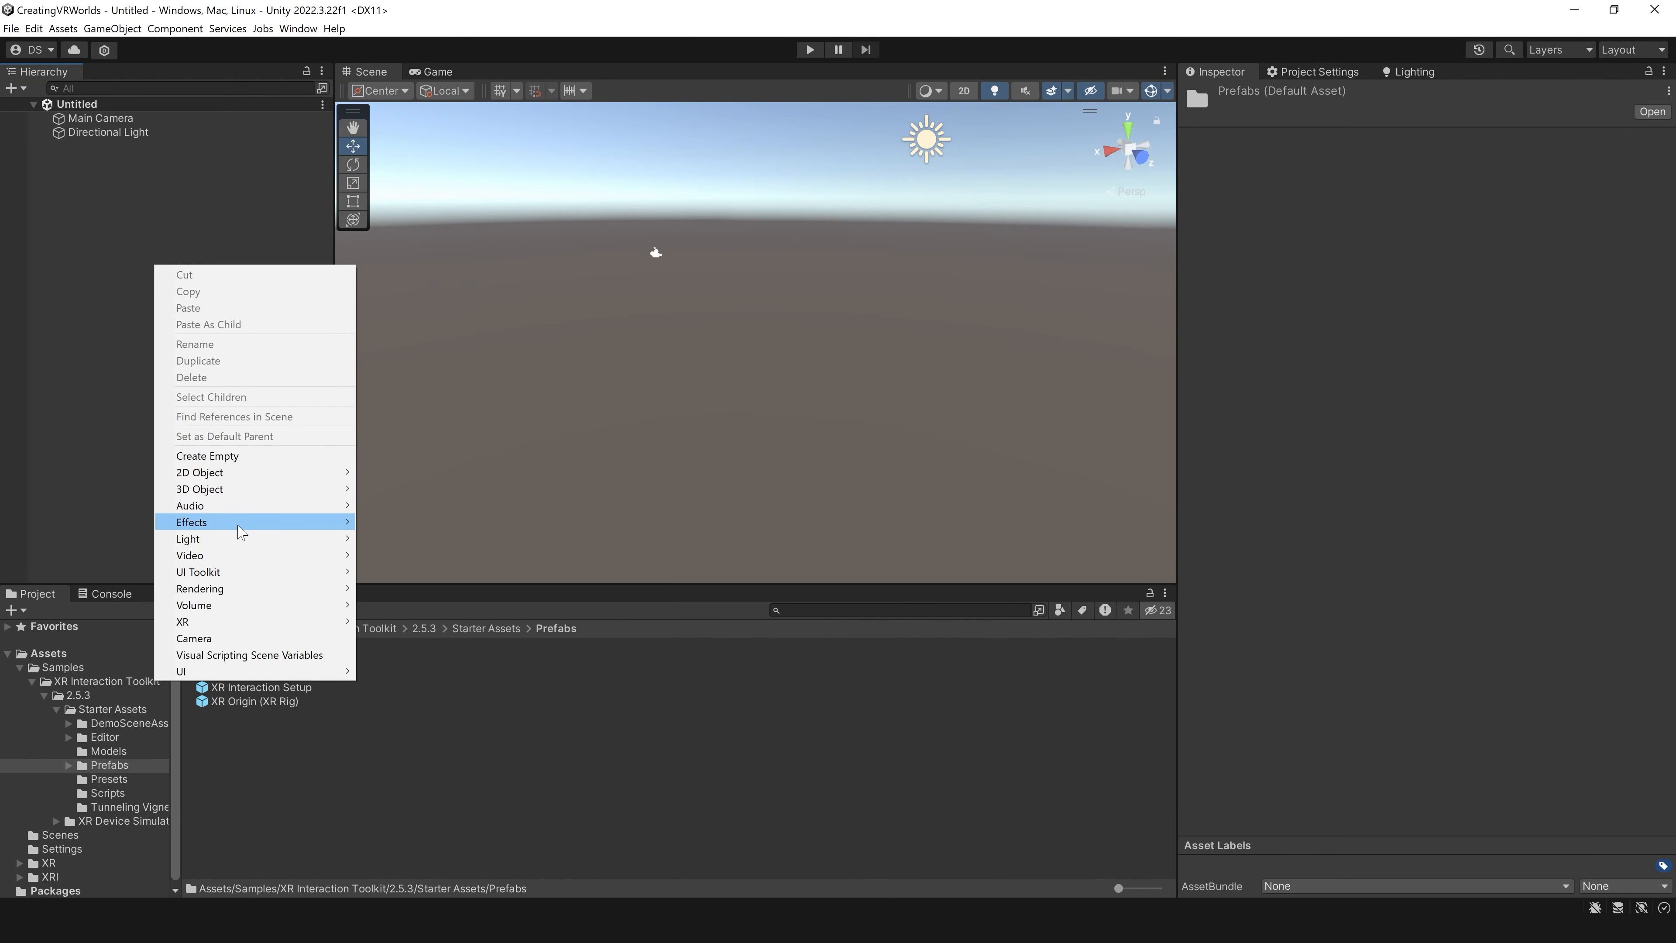
pyautogui.moveTo(239, 528)
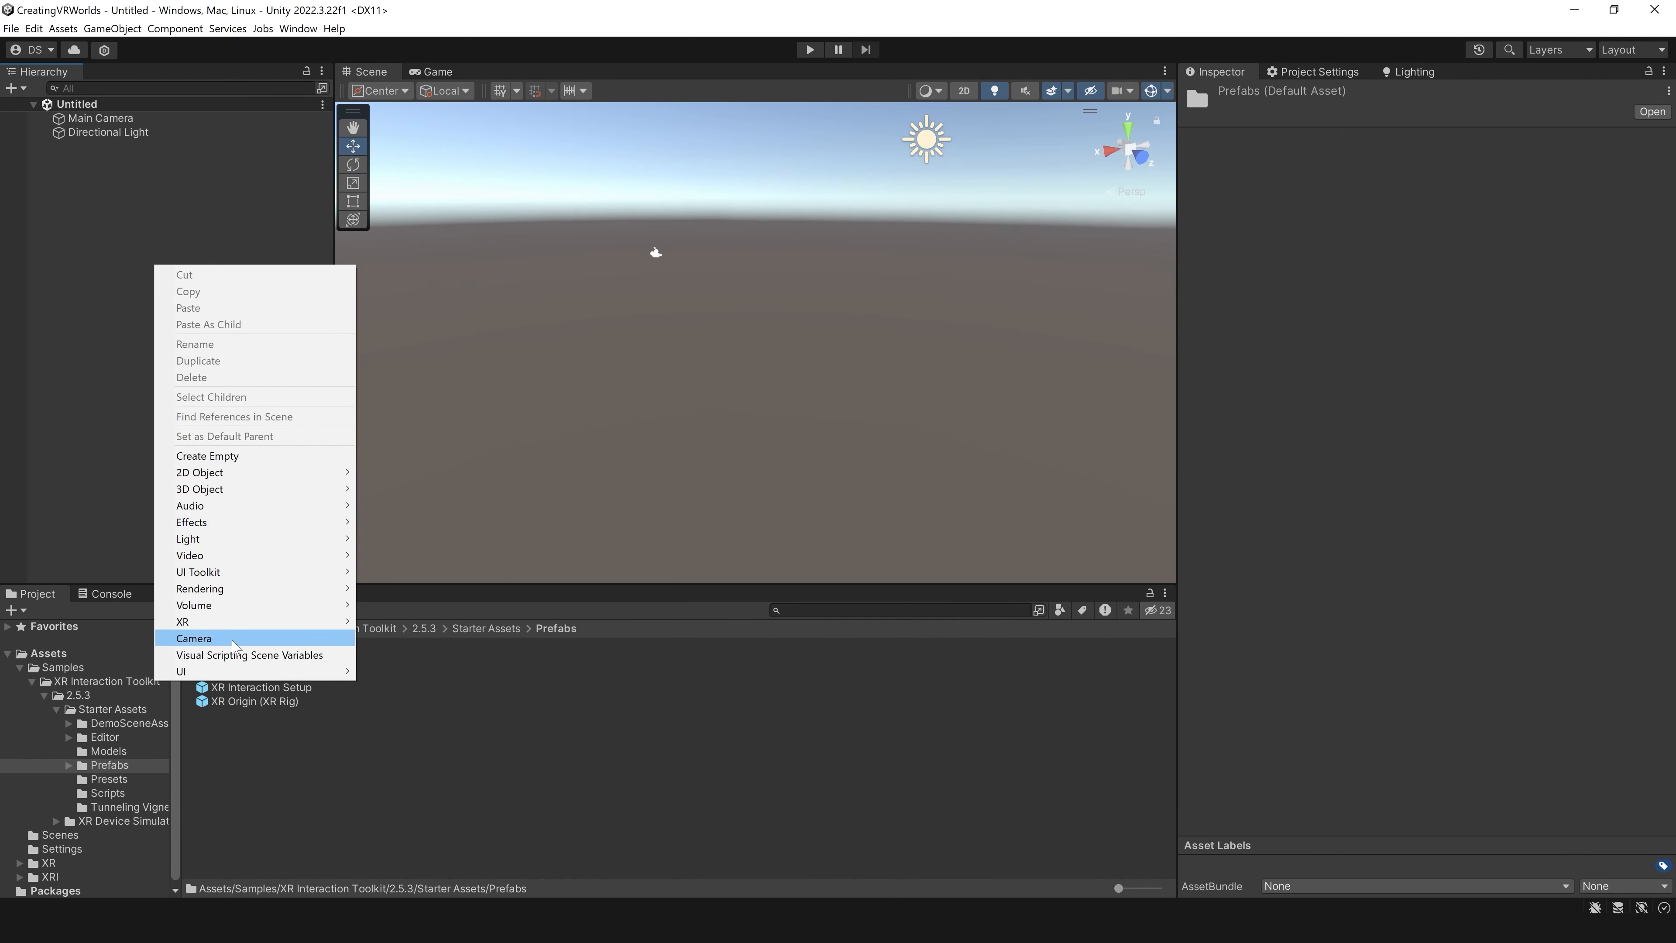
pyautogui.moveTo(295, 495)
pyautogui.click(388, 555)
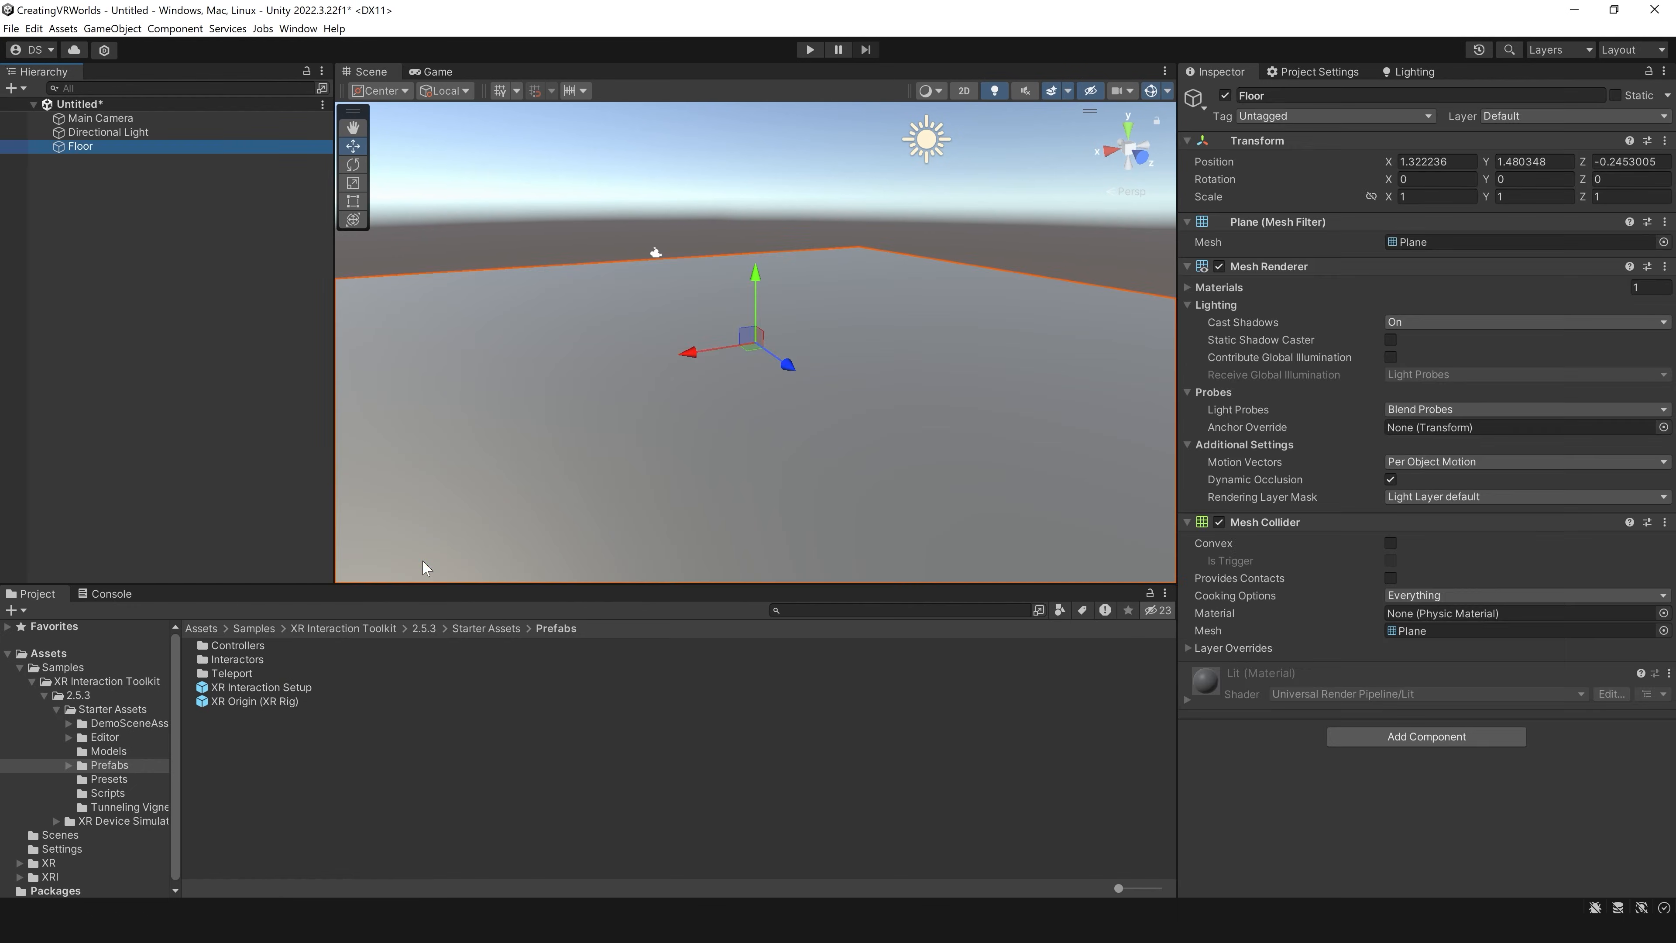
pyautogui.click(757, 197)
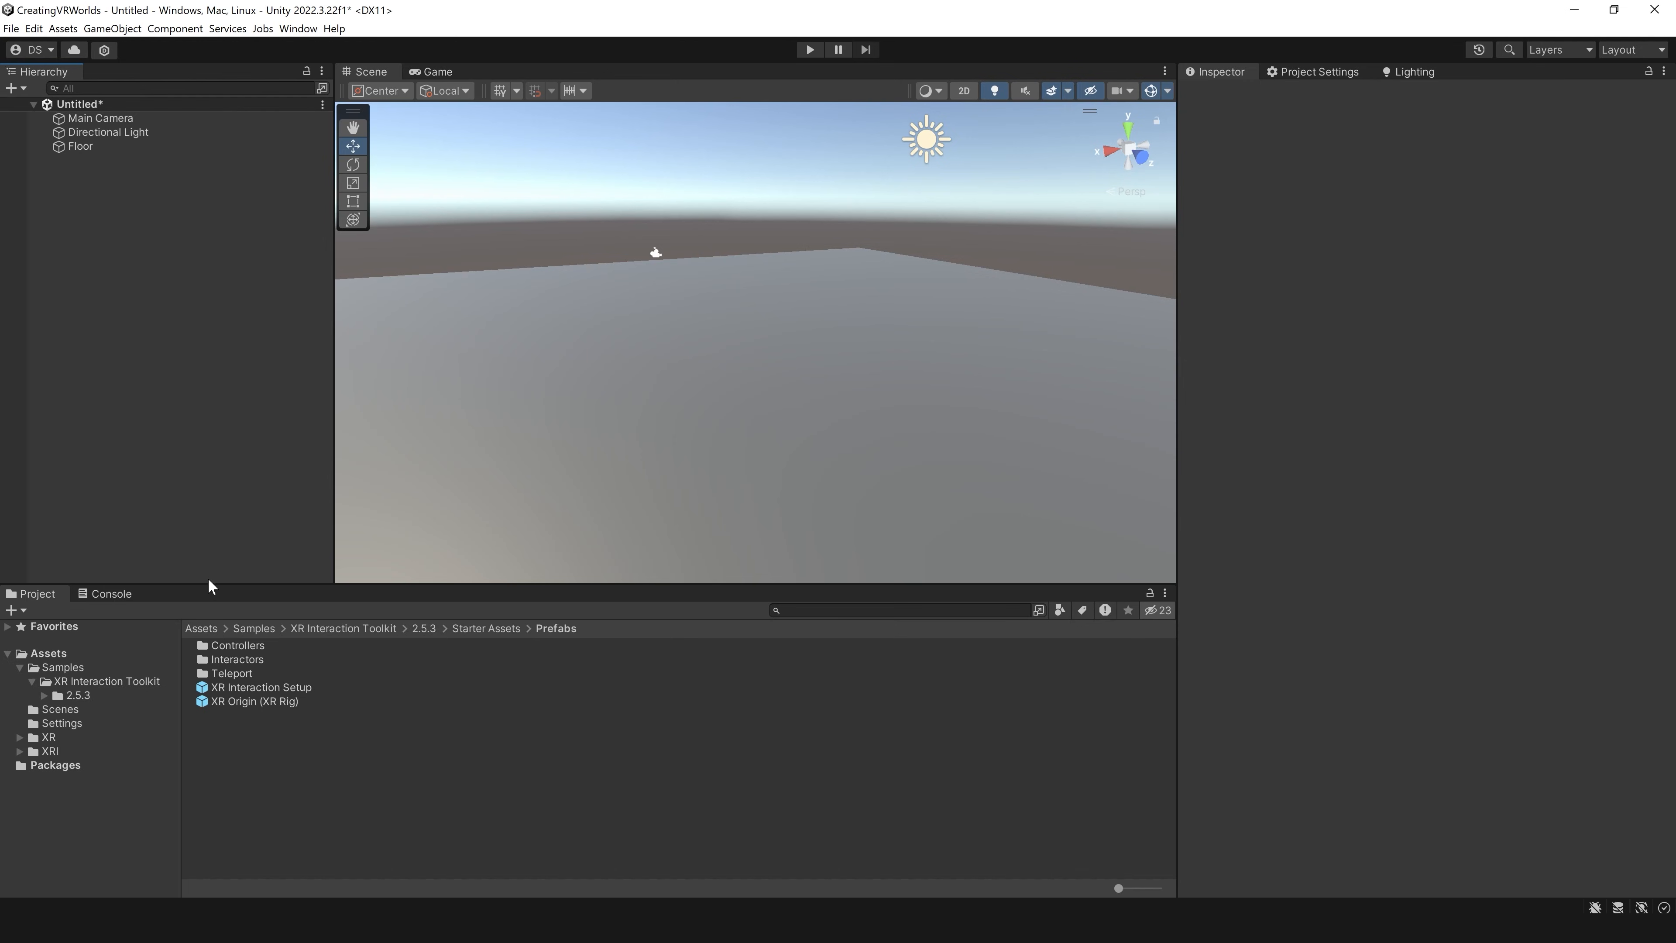
# Step: Add the XR Interaction Setup prefab from the Starter Assets Prefabs folder to the scene
pyautogui.click(86, 668)
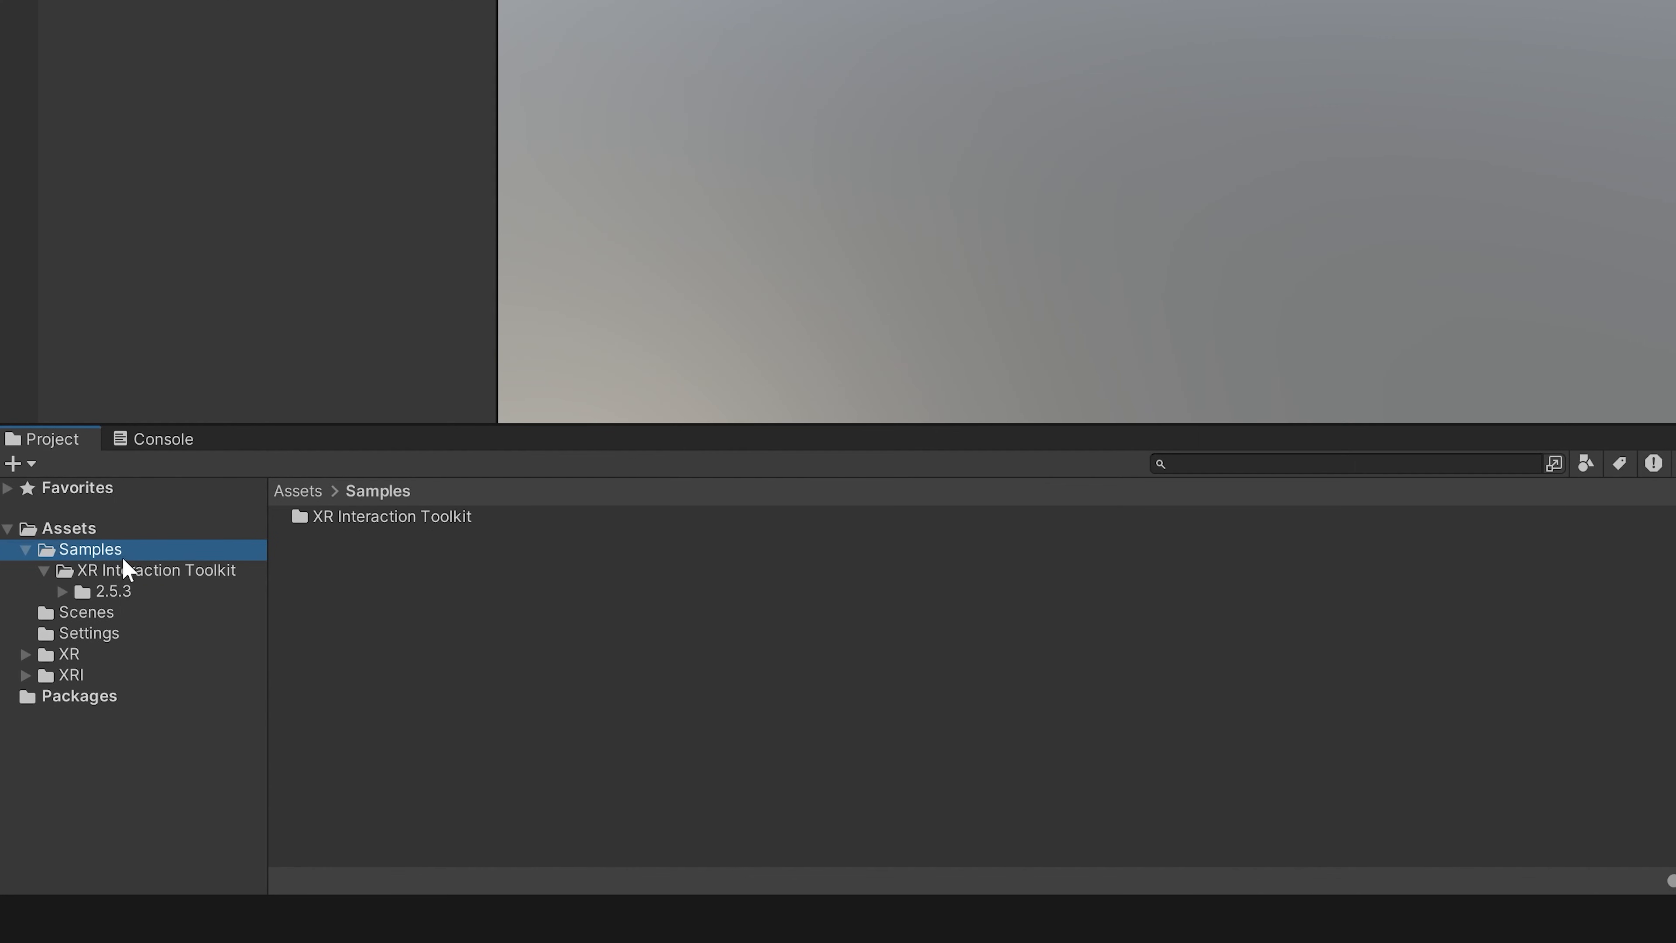
pyautogui.click(109, 570)
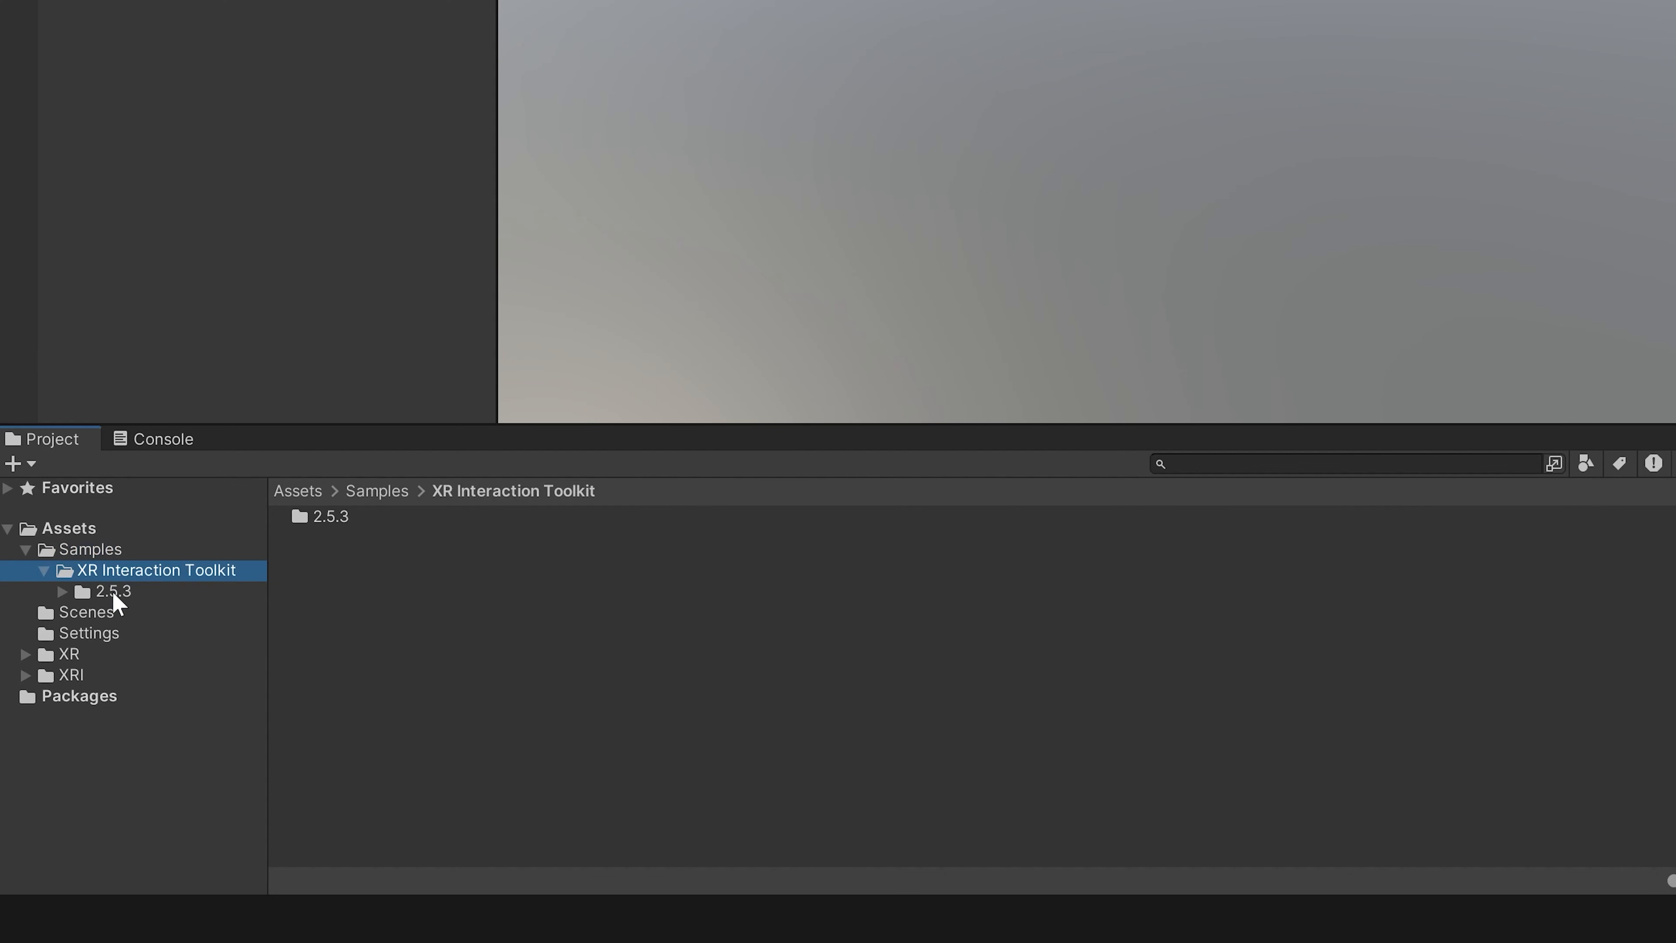
pyautogui.click(113, 592)
pyautogui.click(158, 697)
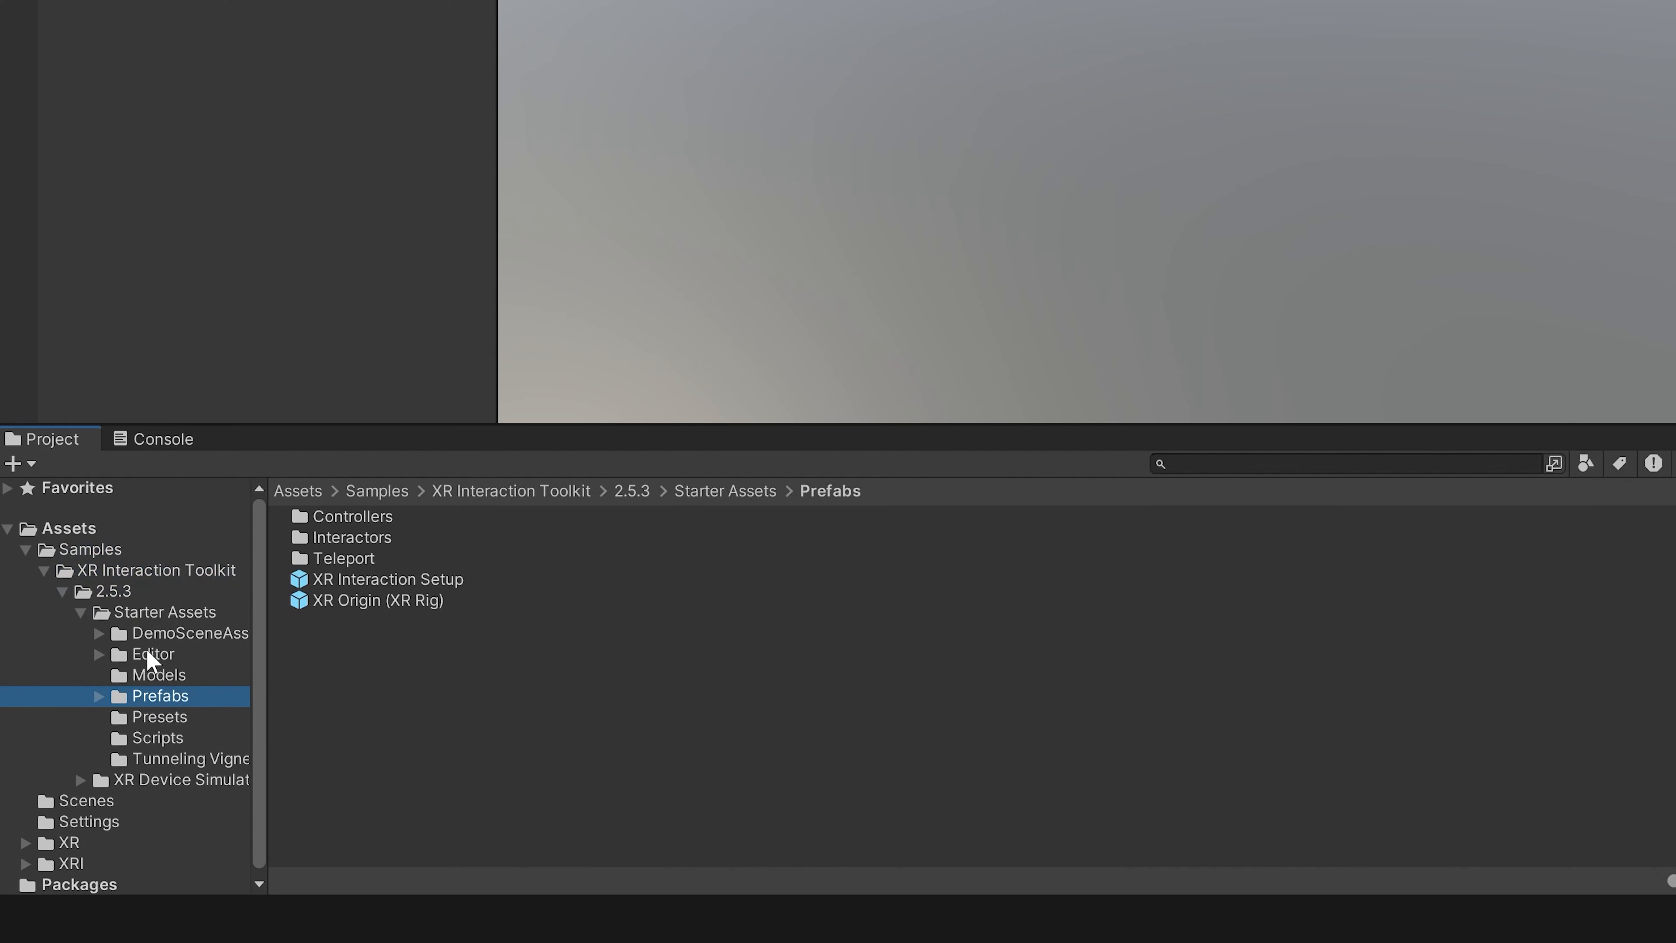
pyautogui.moveTo(390, 579); pyautogui.dragTo(194, 394)
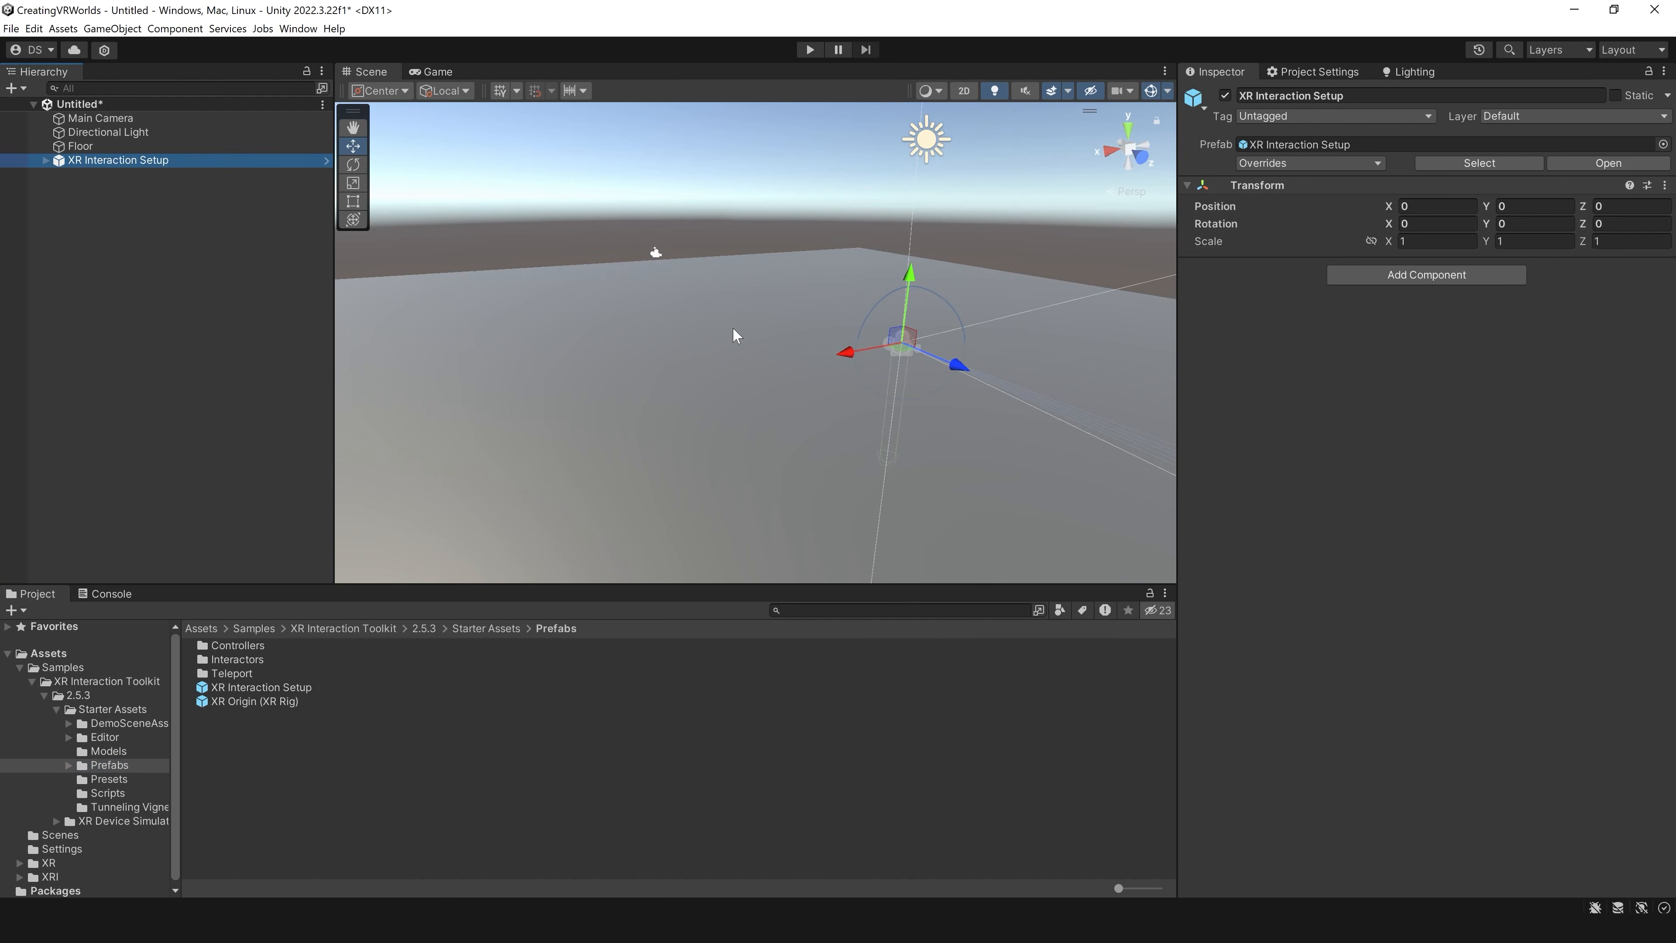
# Step: Raise the XR Interaction Setup to a Y position of about 1.46 so it stands on the floor plane
pyautogui.press('f')
pyautogui.moveTo(731, 281); pyautogui.dragTo(729, 116)
pyautogui.moveTo(730, 116); pyautogui.dragTo(729, 106)
# Step: Delete the scene's original Main Camera
pyautogui.click(102, 120)
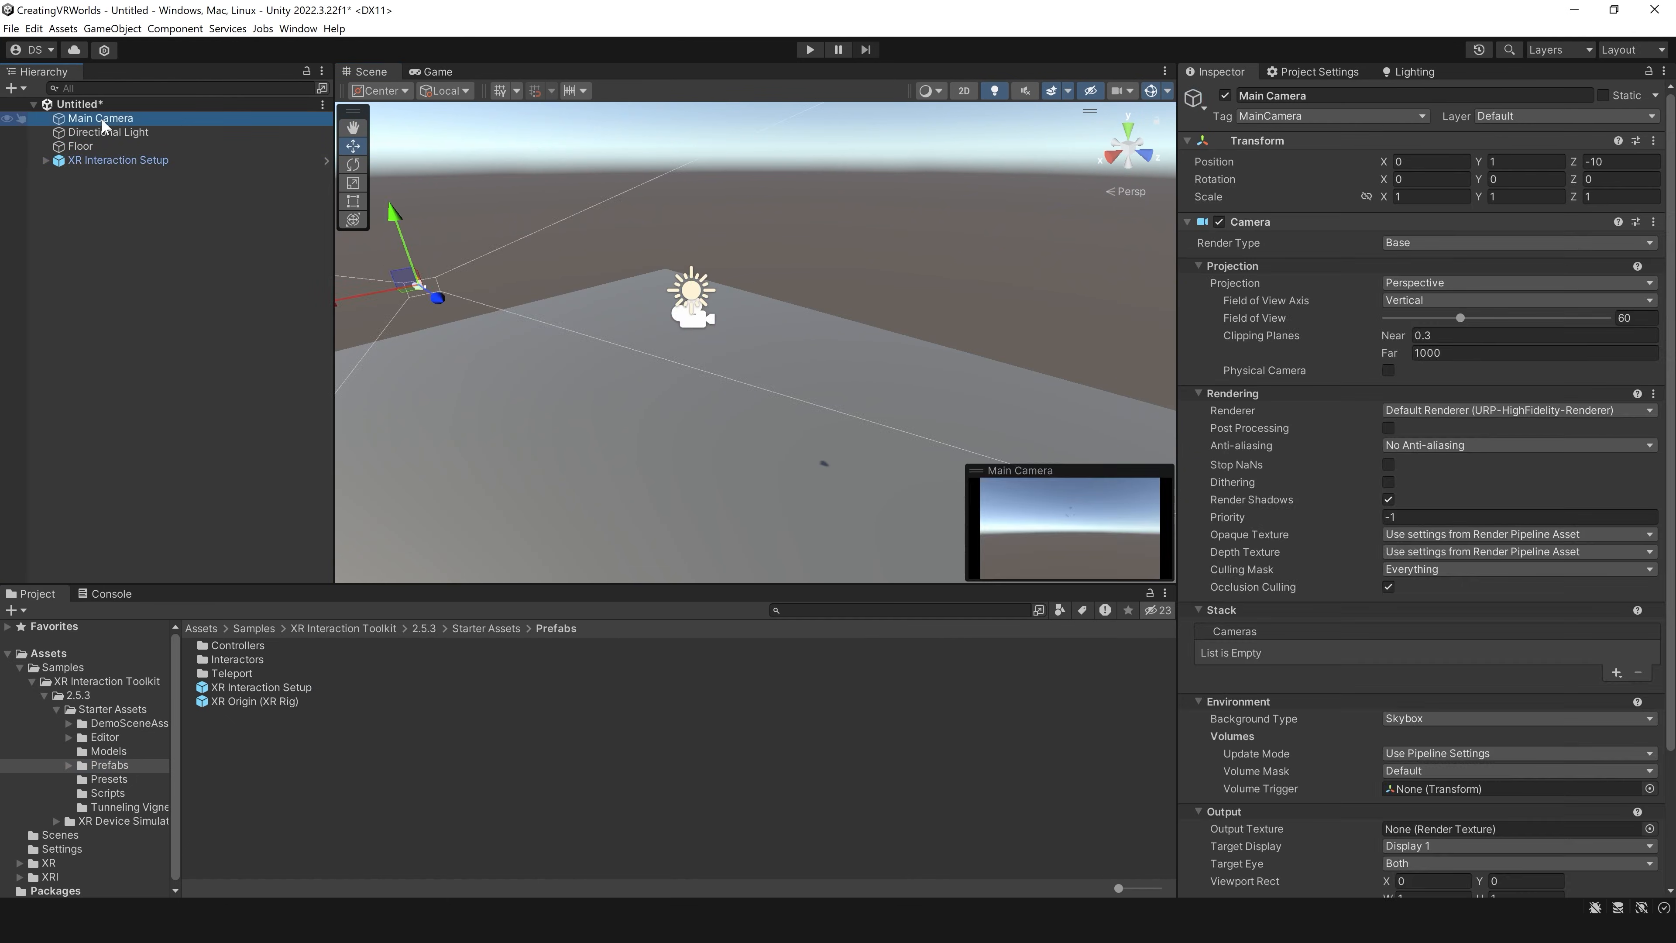
pyautogui.press('Delete')
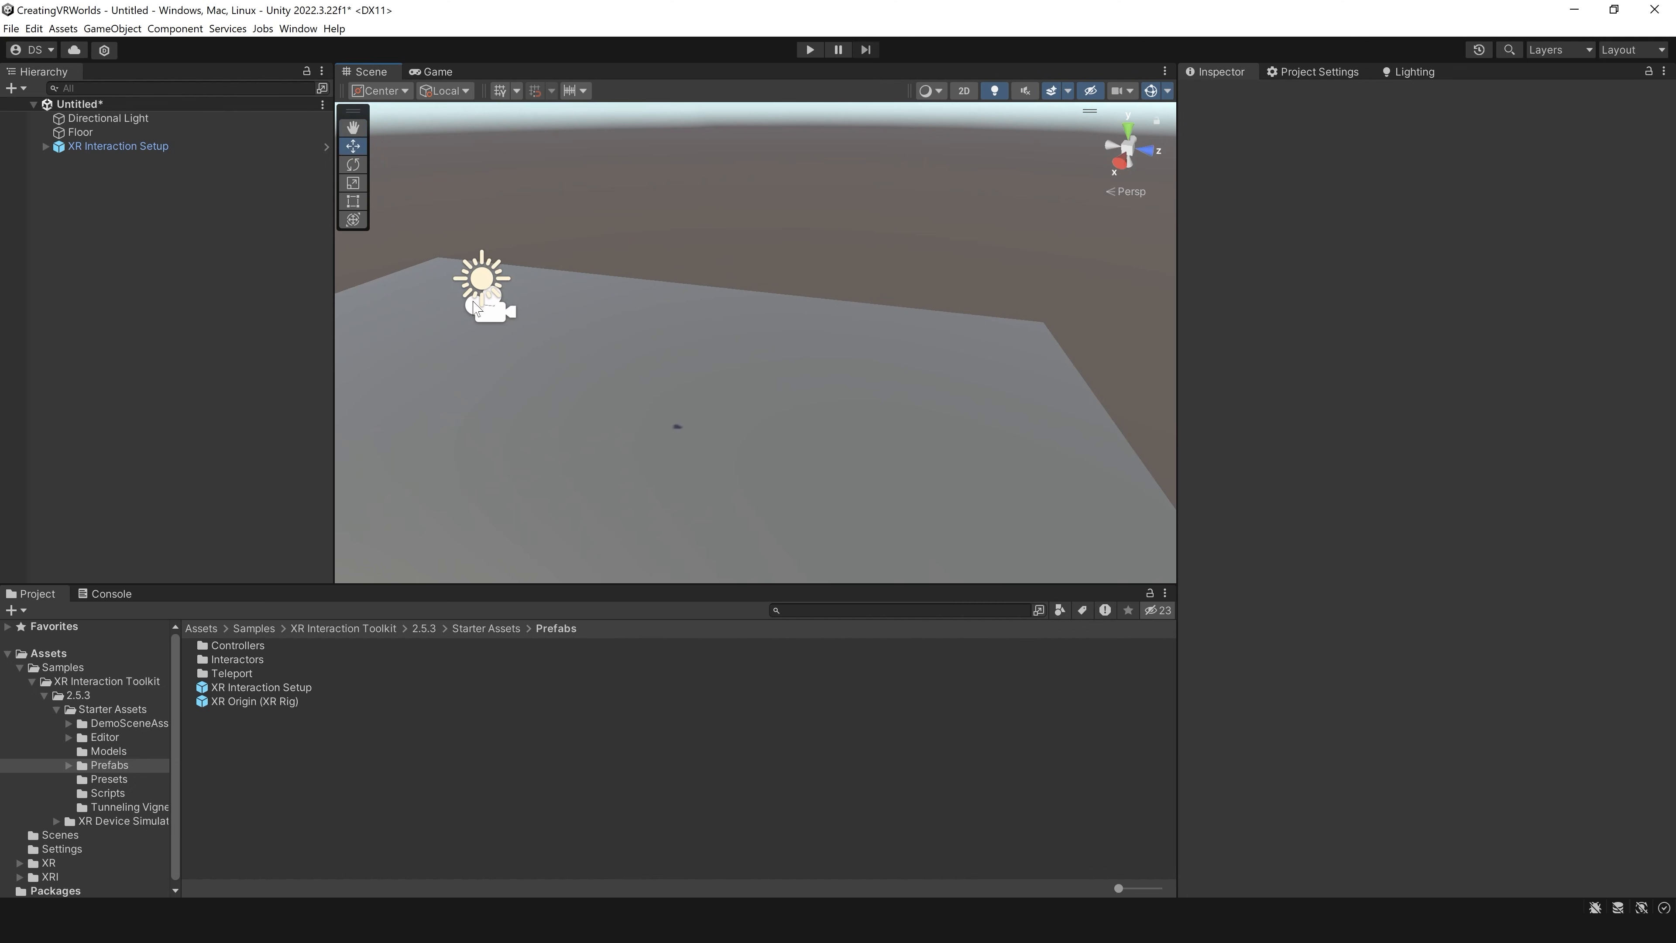
# Step: Inspect the XR Interaction Setup's children, including the Input Action Manager's action assets and the EventSystem's components
pyautogui.click(125, 148)
pyautogui.moveTo(598, 385); pyautogui.dragTo(821, 363, button='middle')
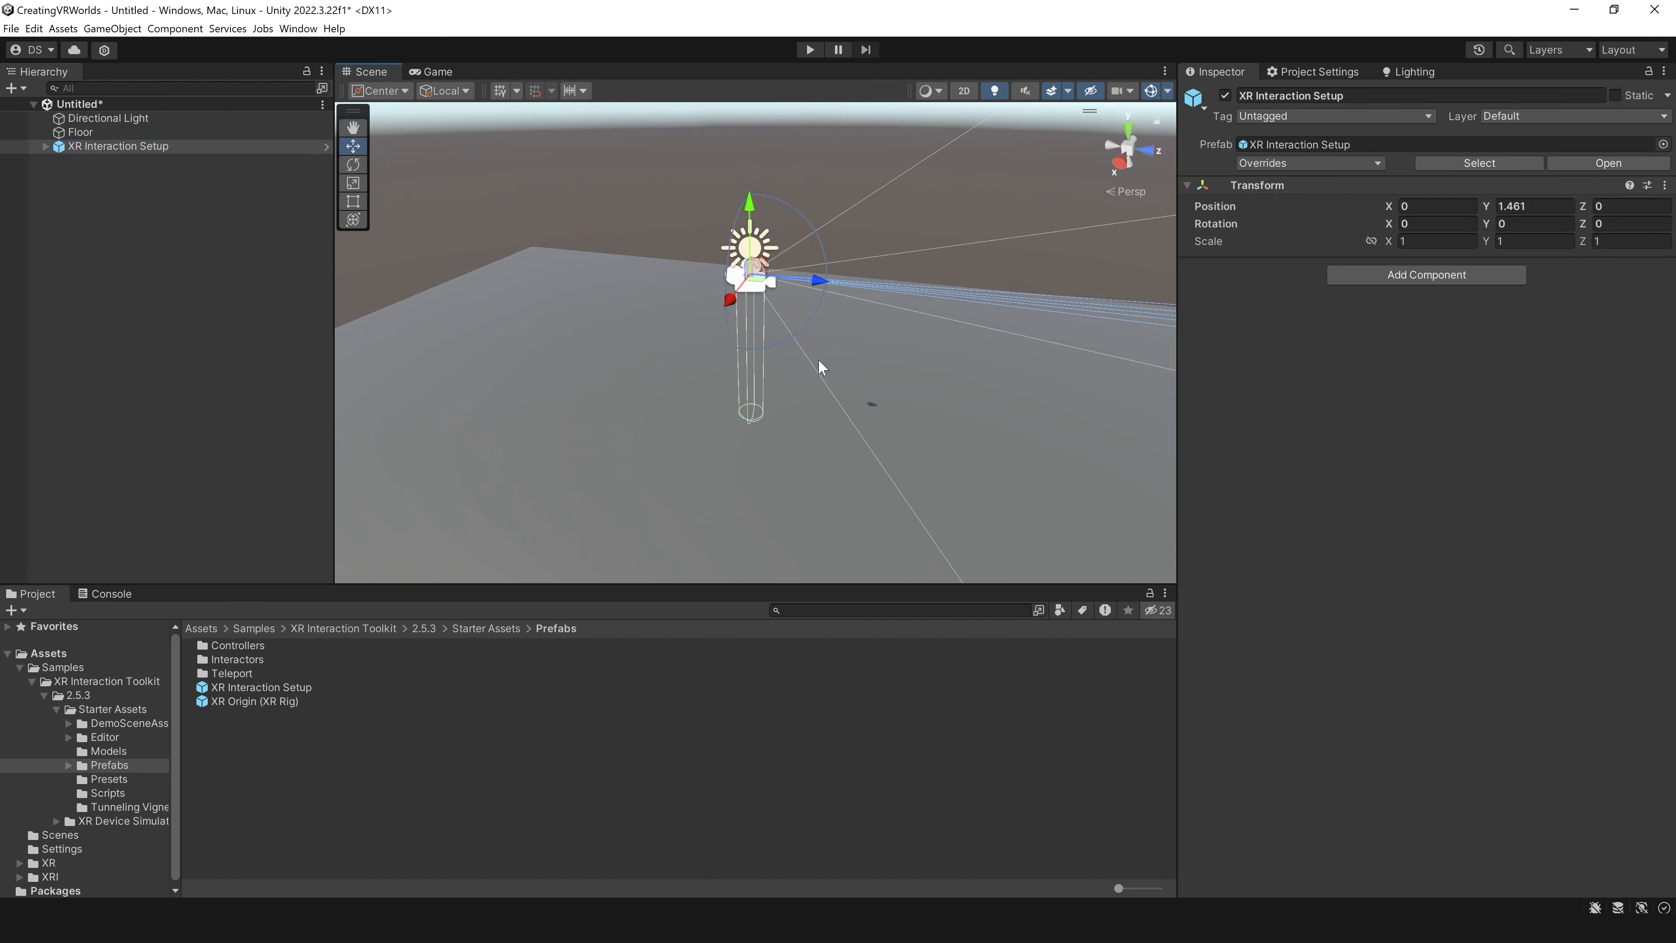
pyautogui.moveTo(737, 337); pyautogui.dragTo(826, 357, button='right')
pyautogui.moveTo(709, 353); pyautogui.dragTo(793, 408, button='middle')
pyautogui.click(45, 146)
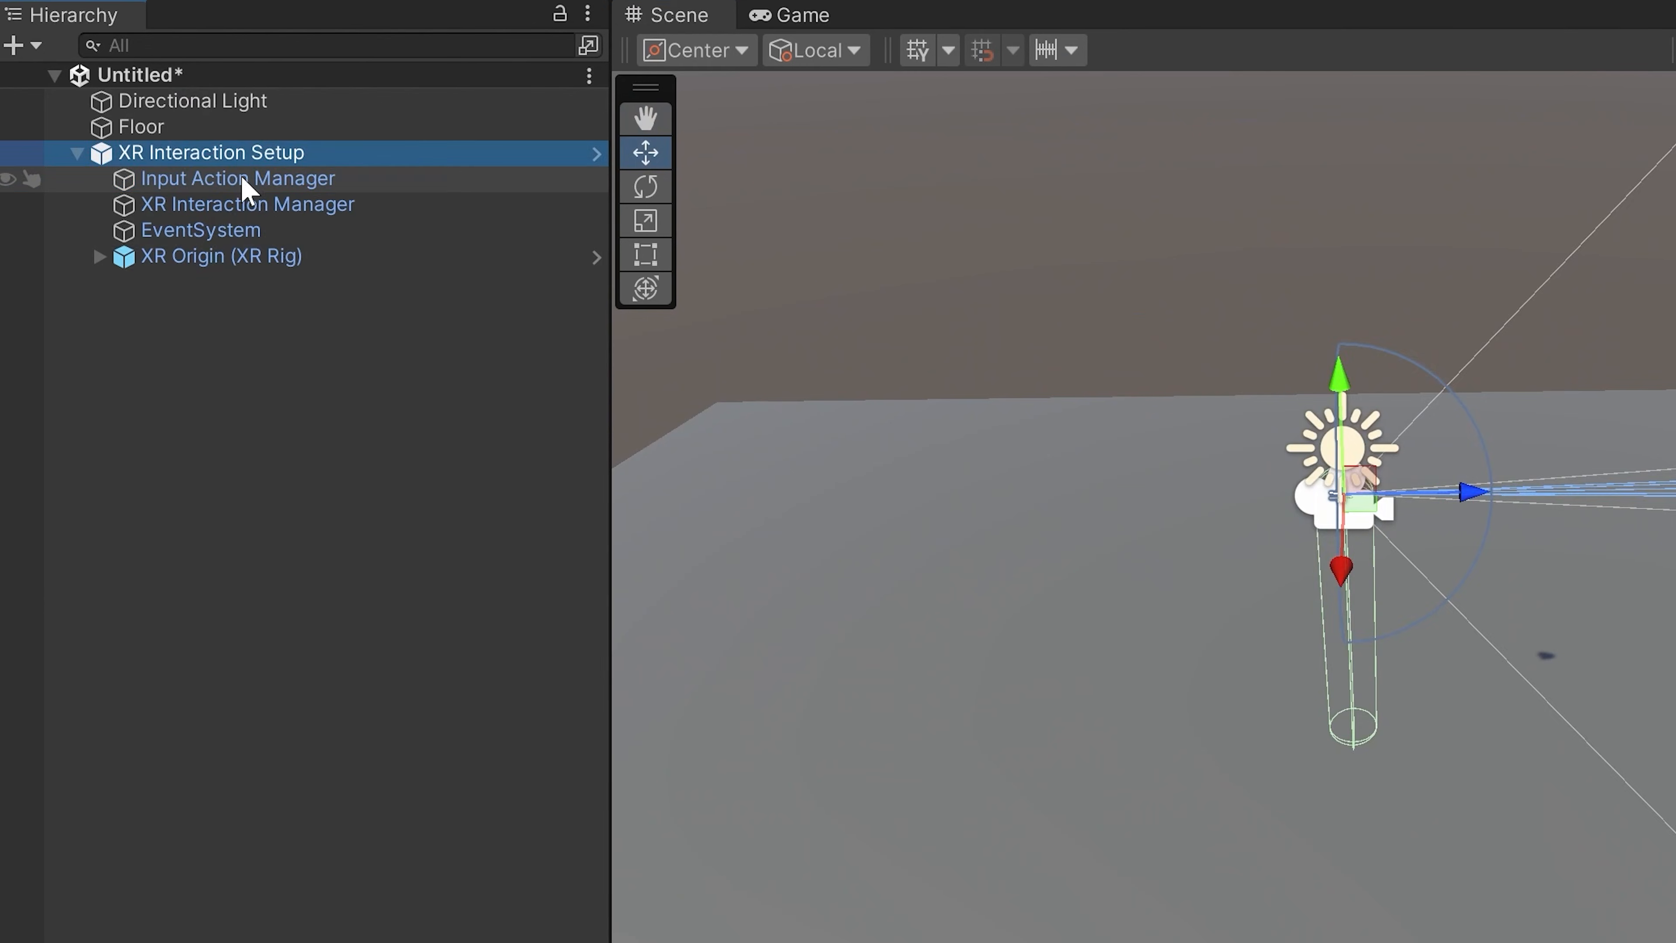
pyautogui.click(136, 160)
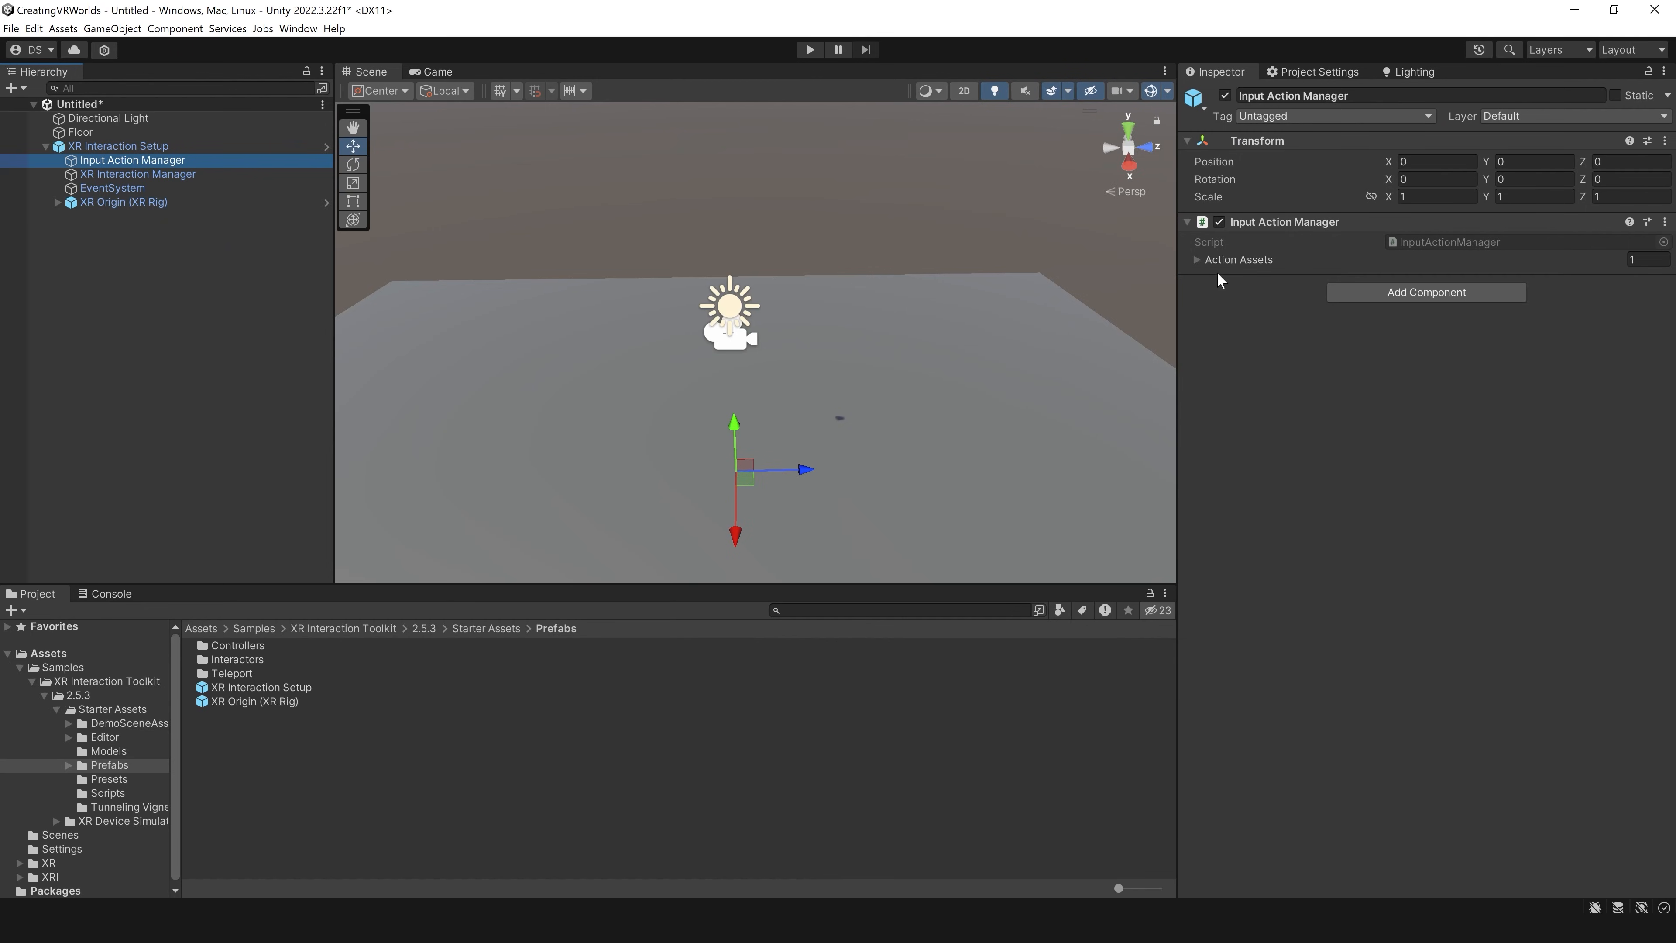
pyautogui.click(1192, 260)
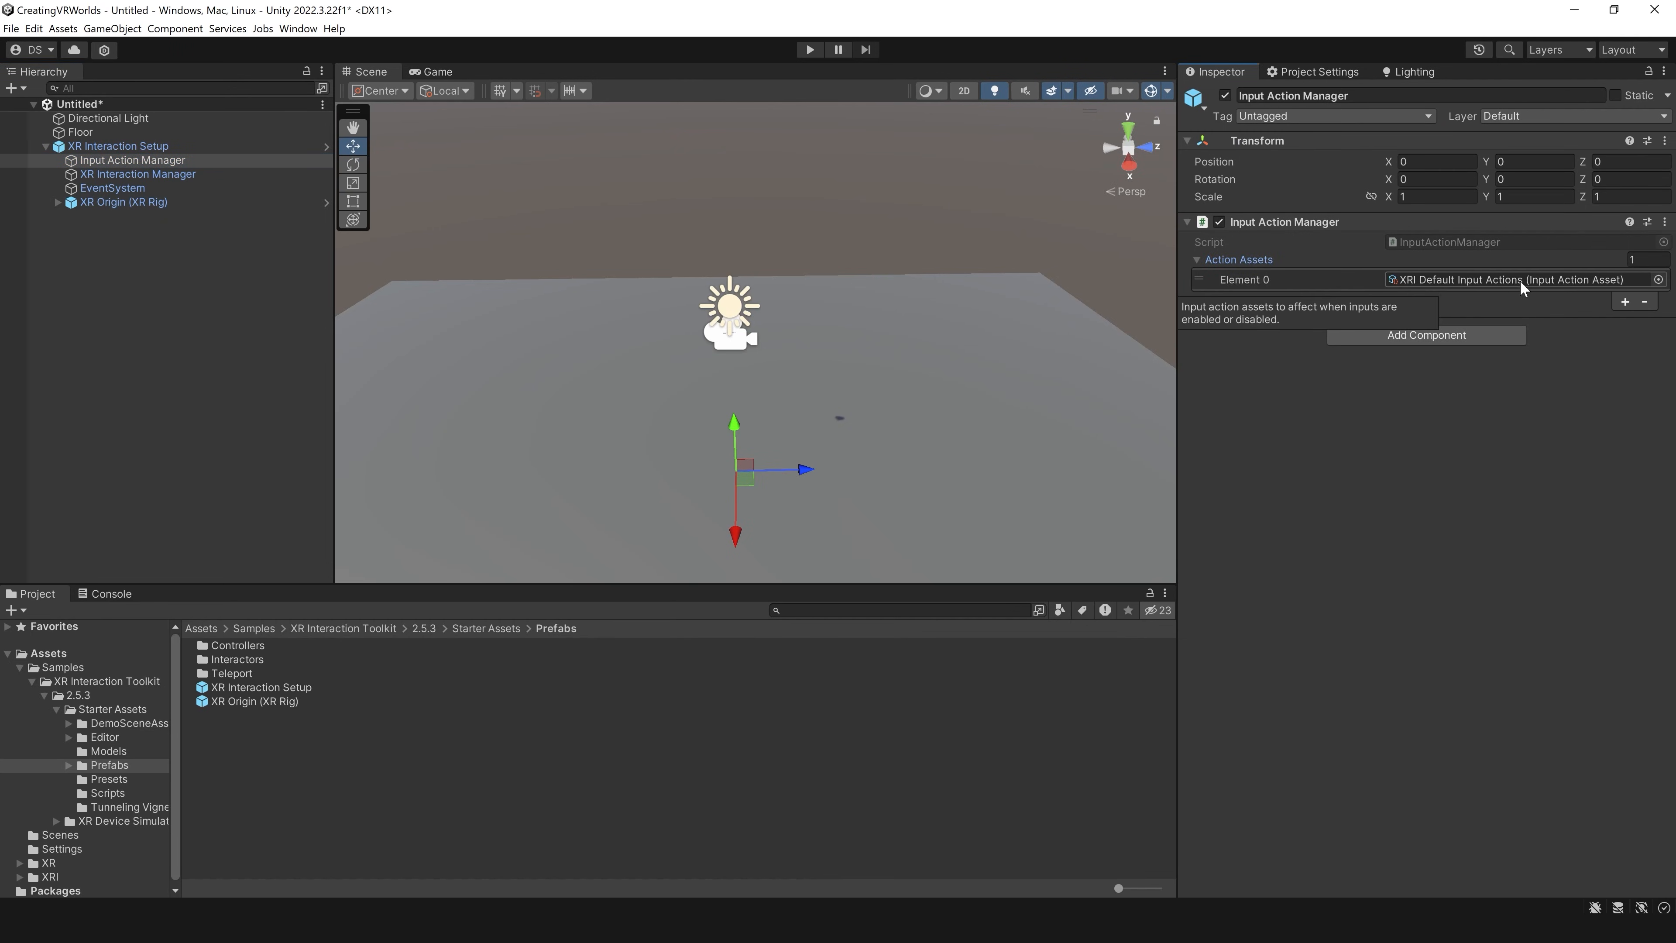
pyautogui.click(112, 187)
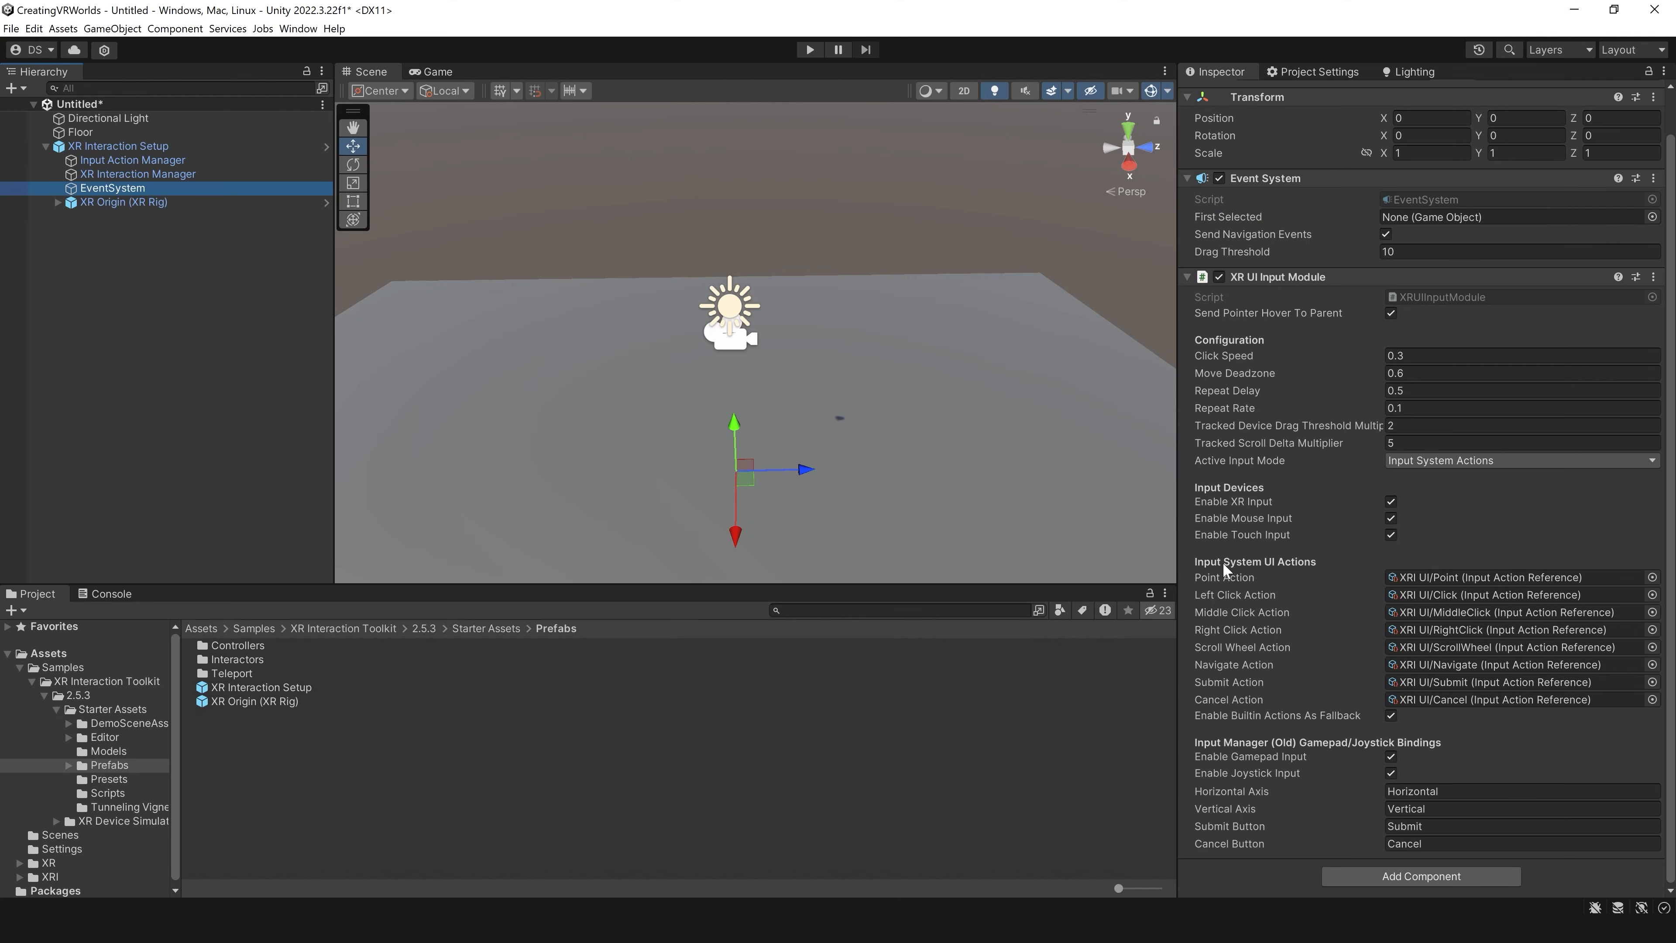
# Step: Expand the XR Origin (XR Rig) to examine the objects under its Camera Offset and Locomotion System
pyautogui.click(66, 203)
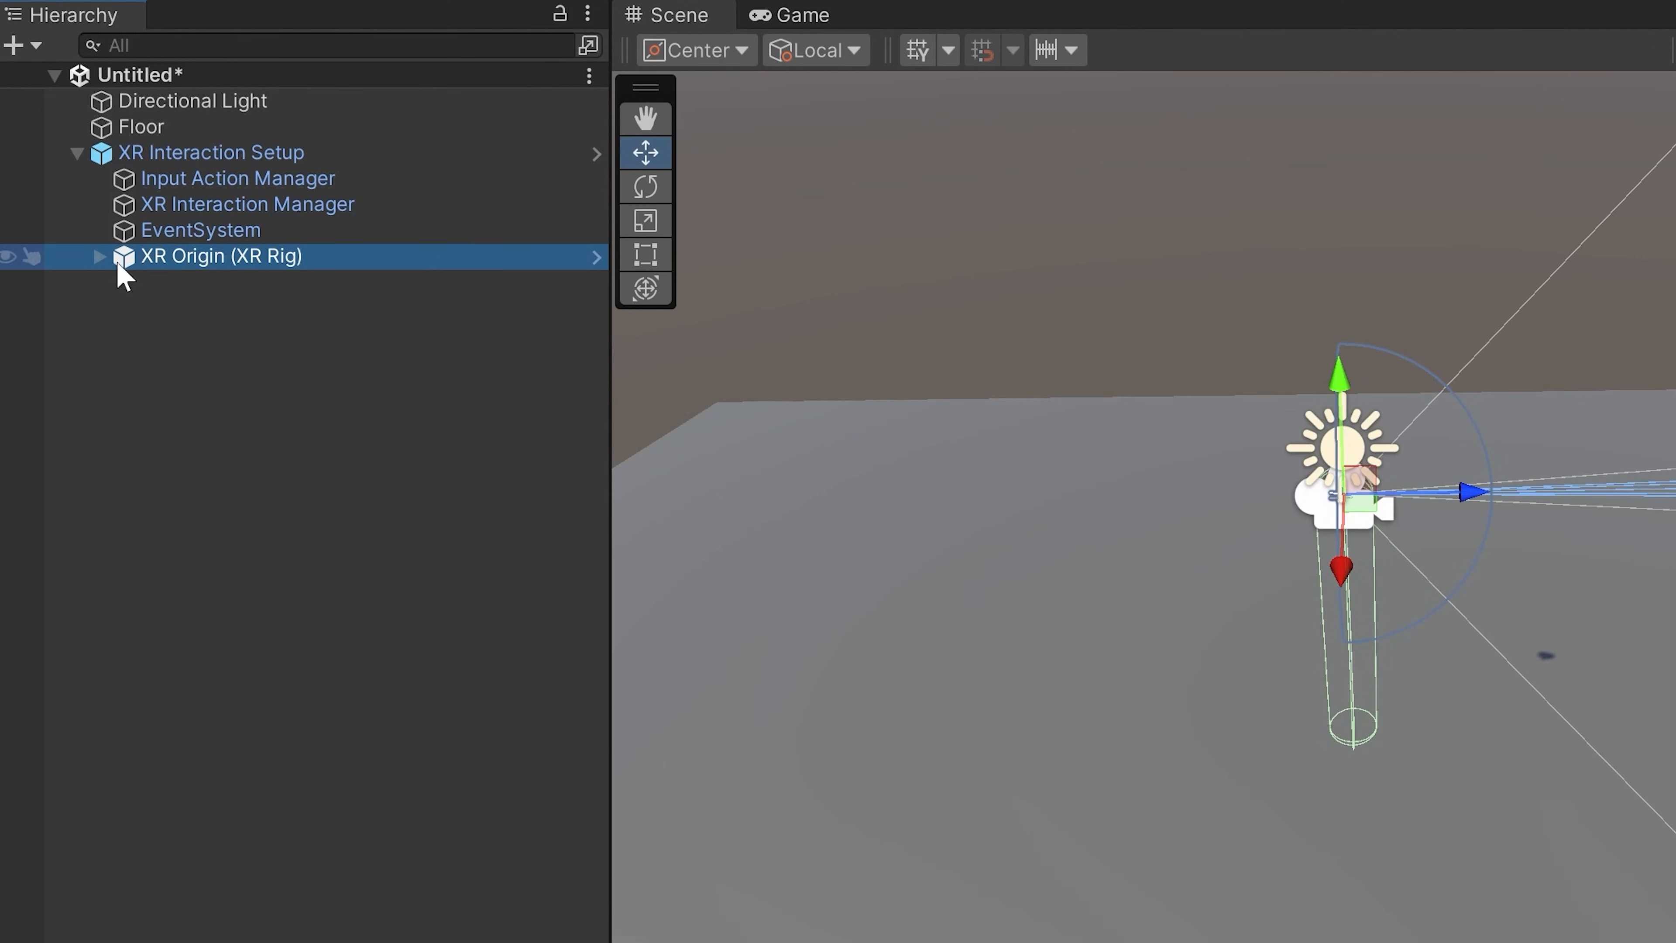
pyautogui.click(99, 259)
pyautogui.click(123, 284)
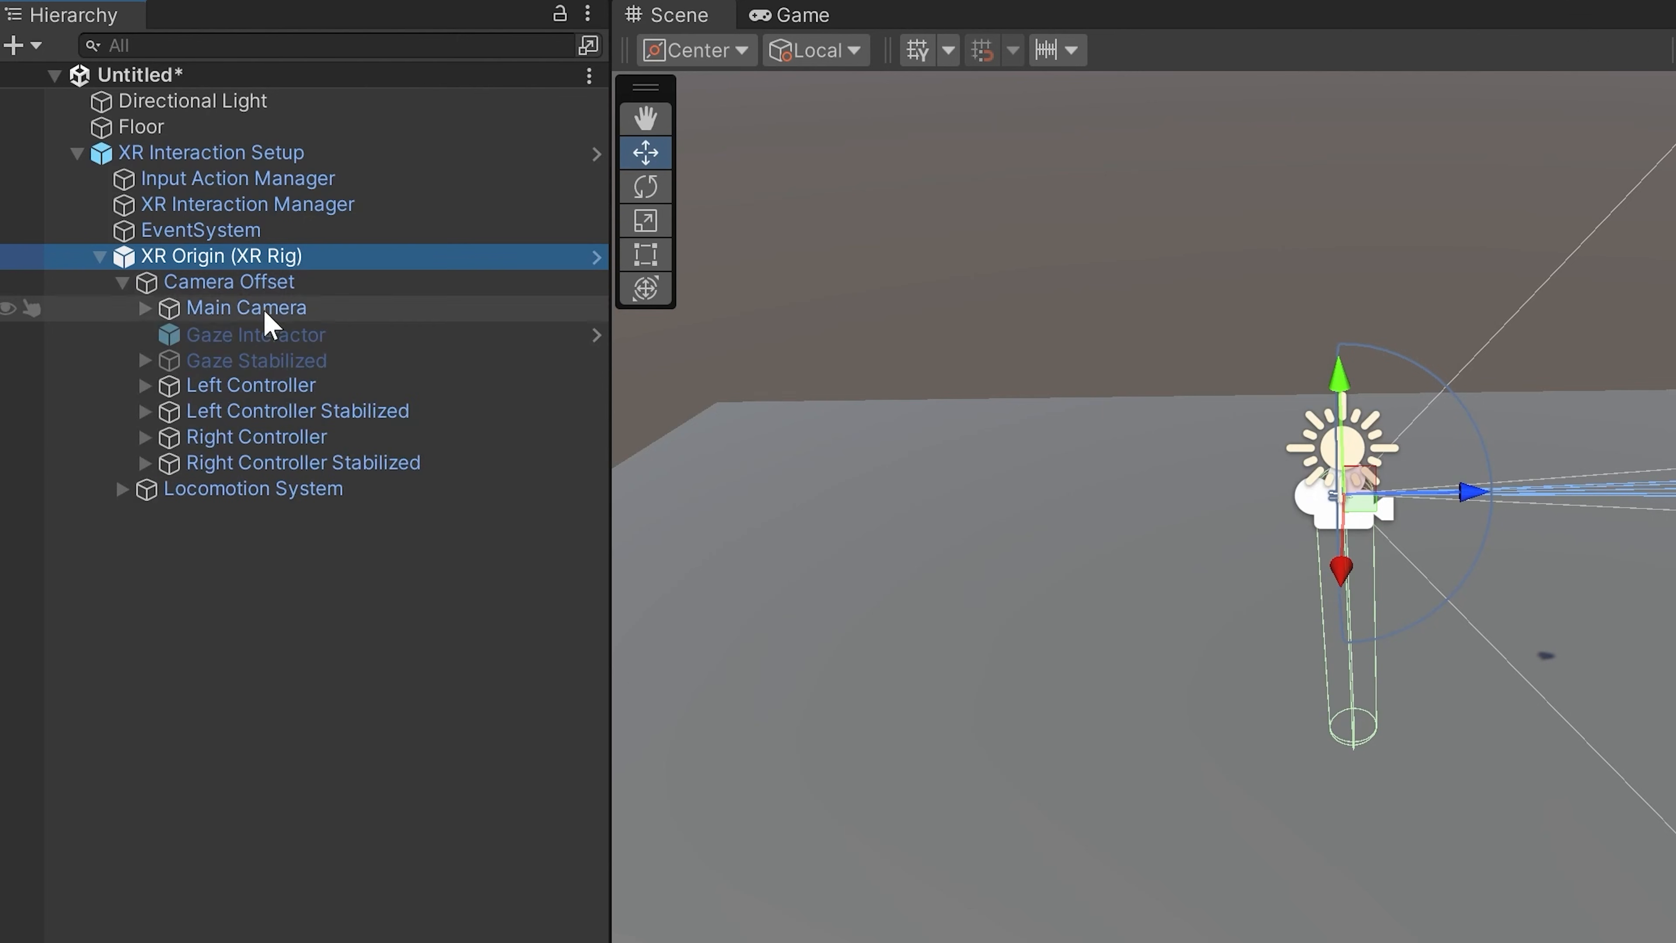
pyautogui.click(123, 490)
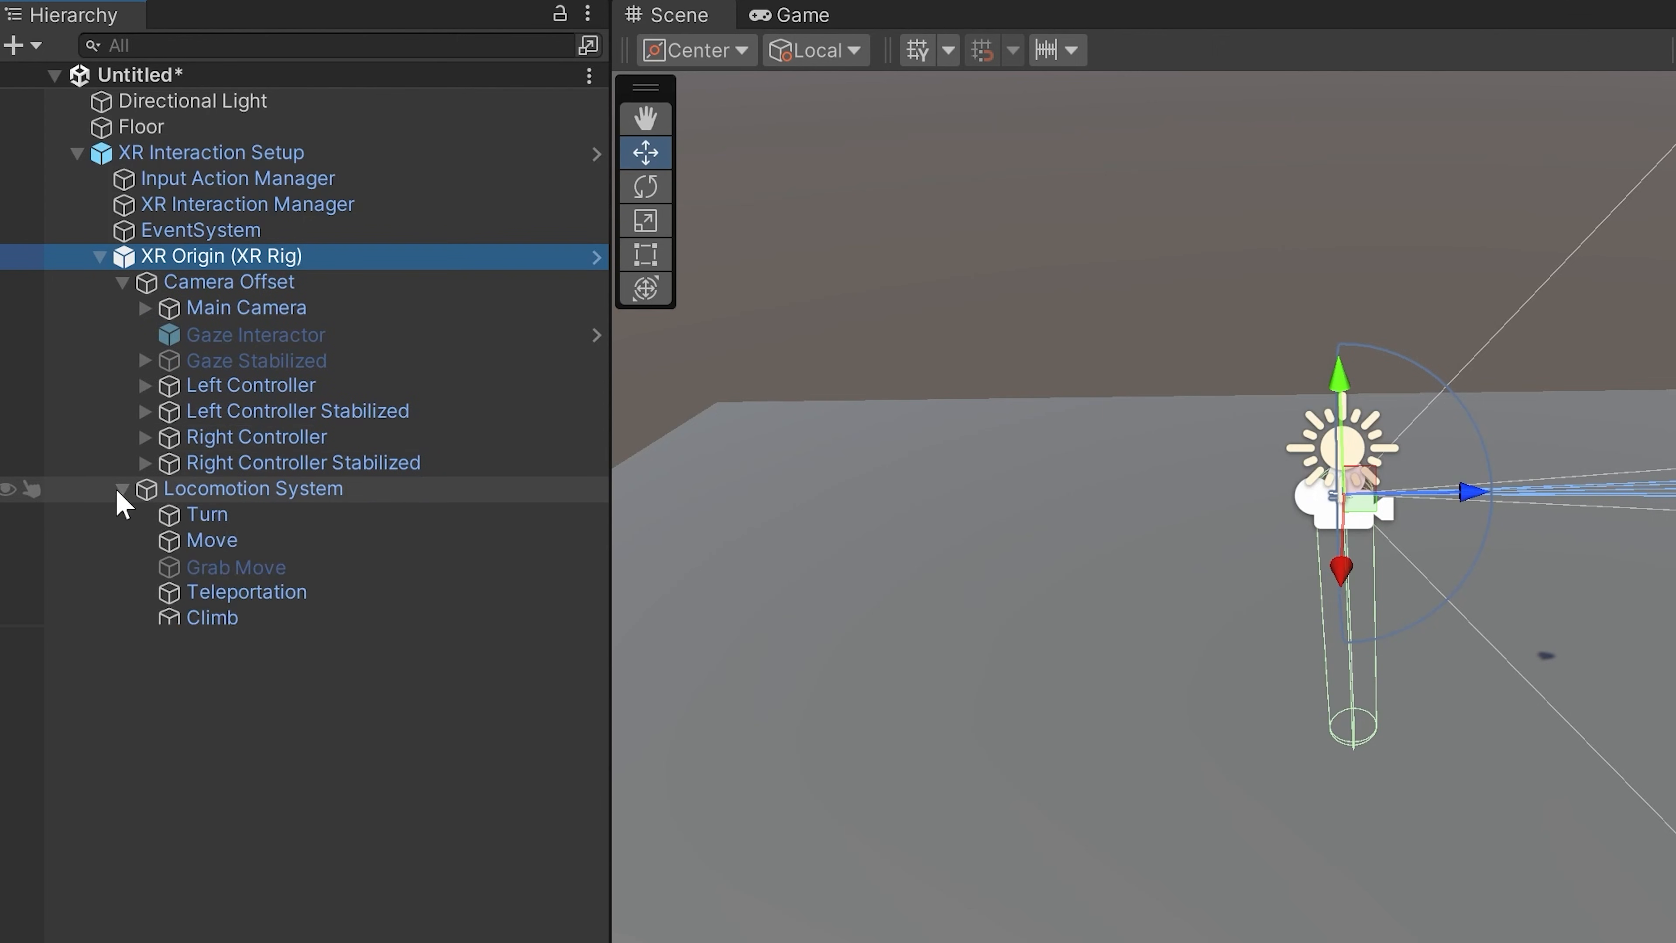
# Step: Inspect the components of the Locomotion System and the Right Controller, and collapse the XR Interaction Setup hierarchy
pyautogui.click(244, 488)
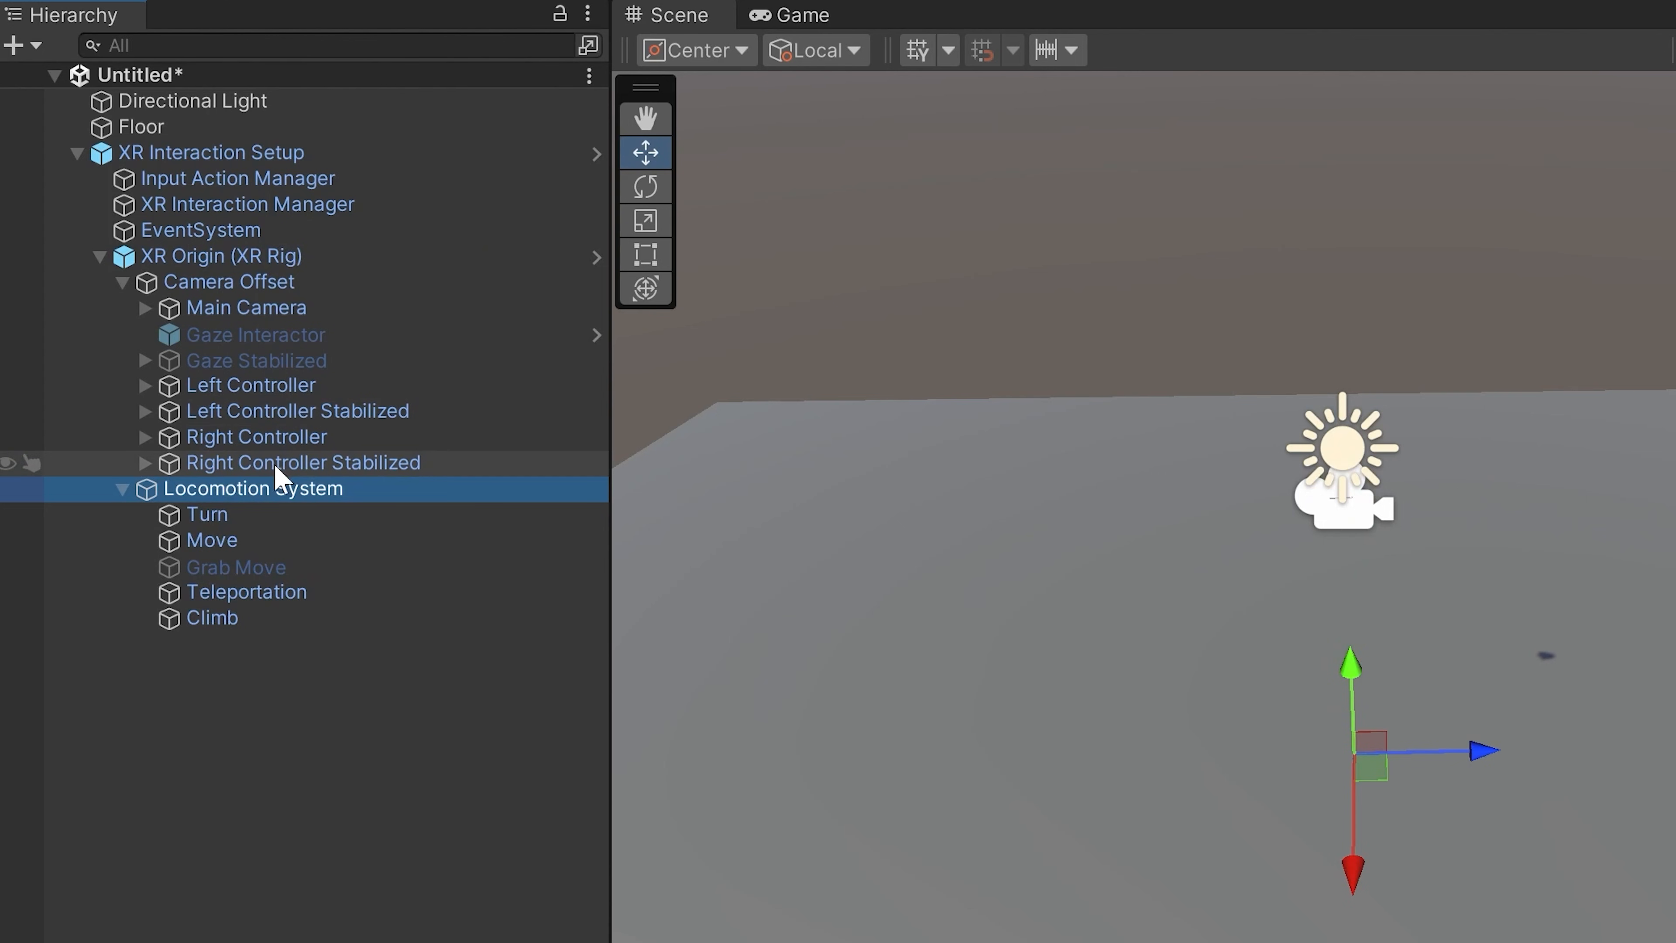
pyautogui.click(281, 444)
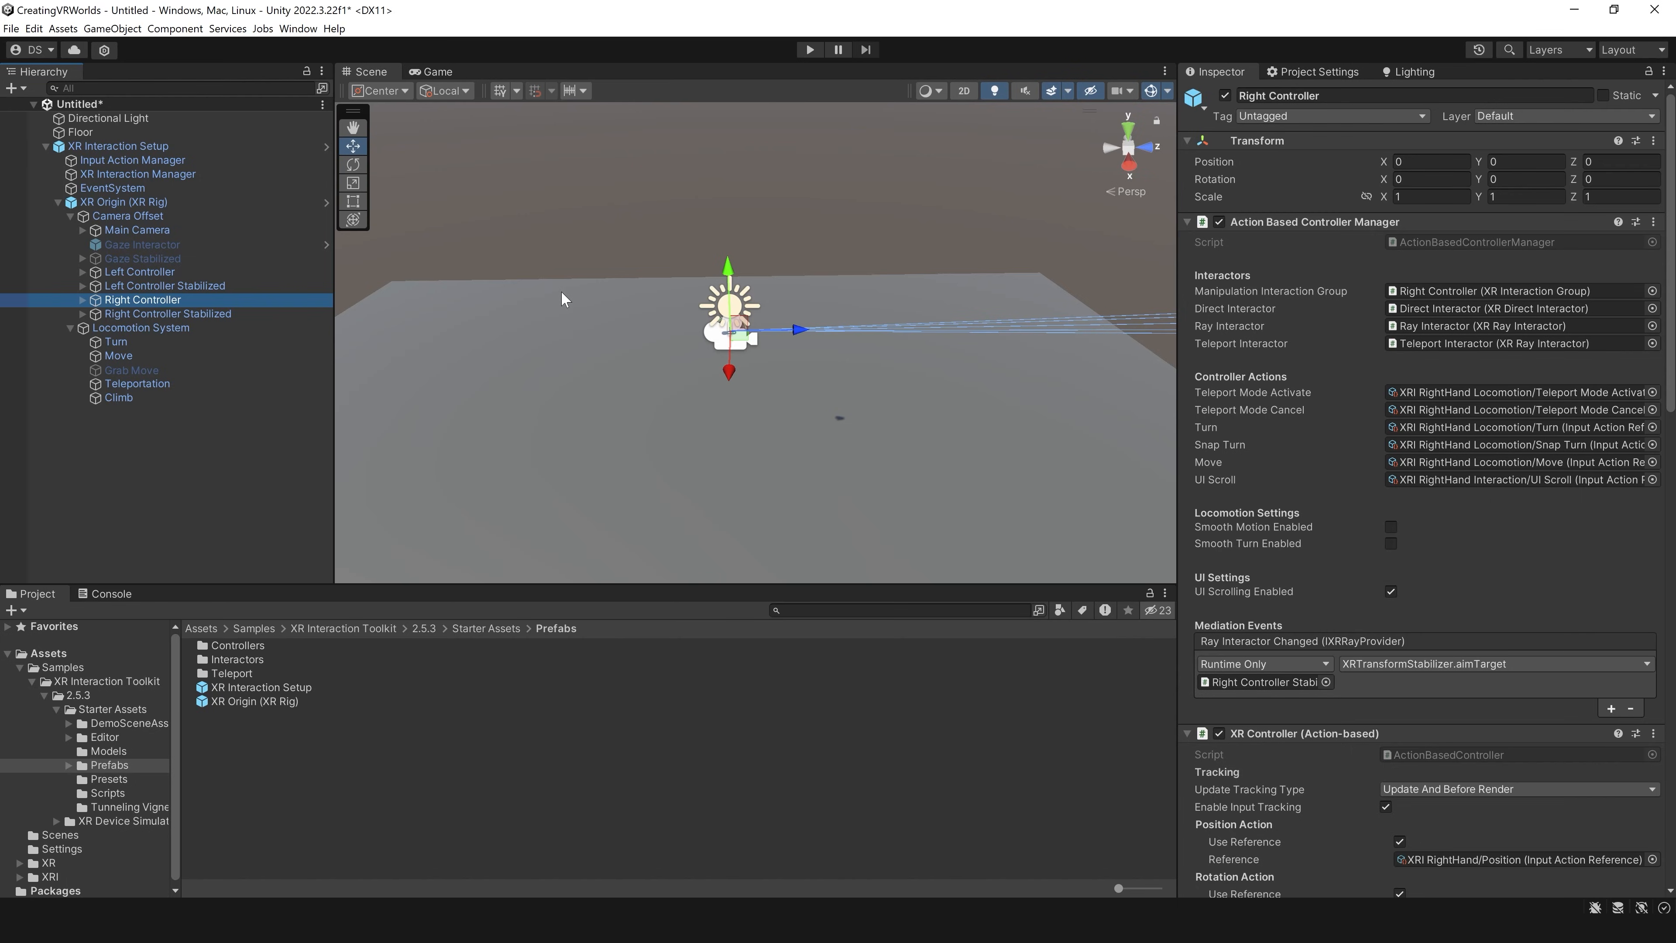
pyautogui.click(139, 327)
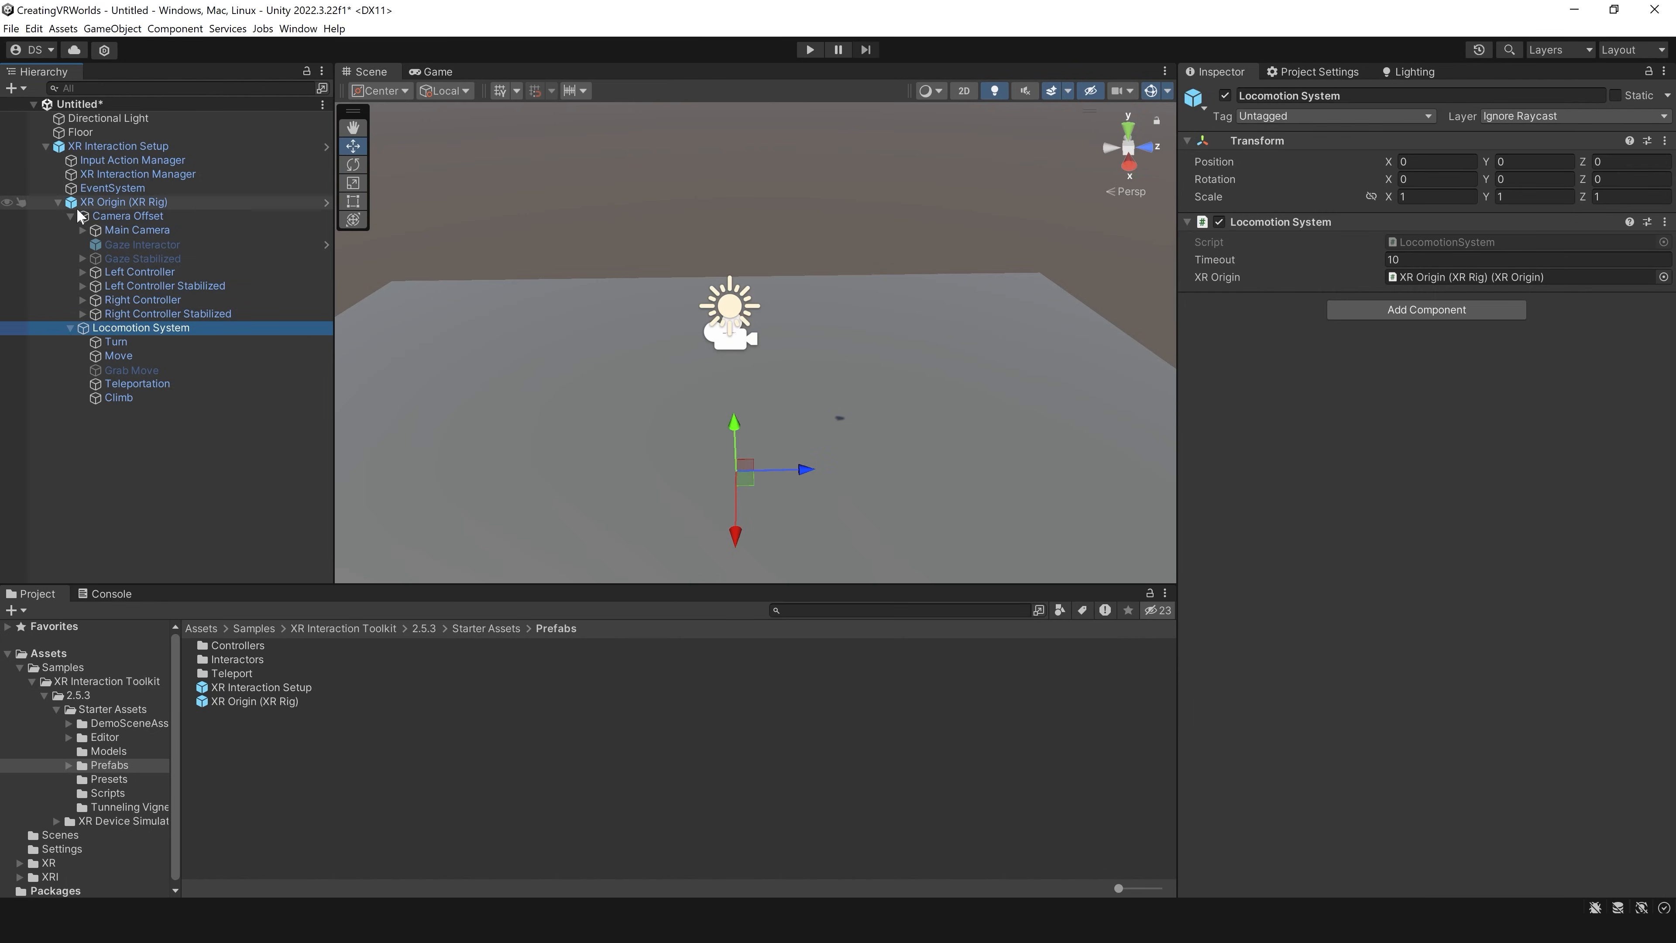
pyautogui.click(56, 202)
pyautogui.click(99, 147)
pyautogui.click(46, 145)
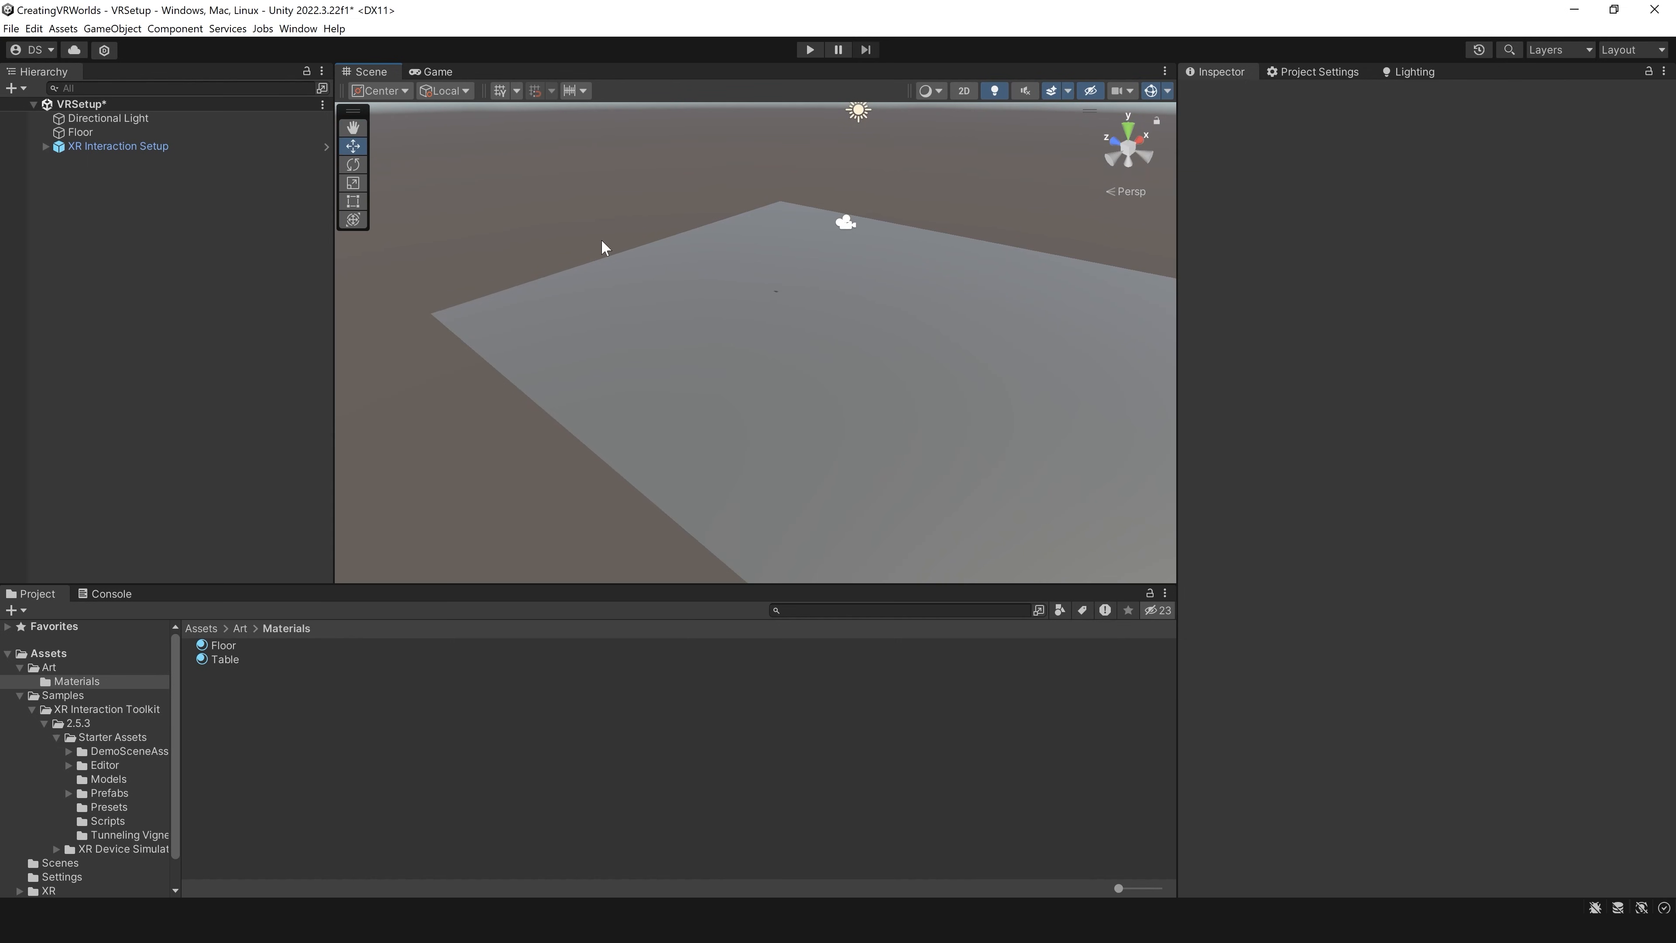
# Step: Add a cube to the VRSetup scene and set its position to 0 on all axes
pyautogui.rightClick(212, 295)
pyautogui.moveTo(377, 521)
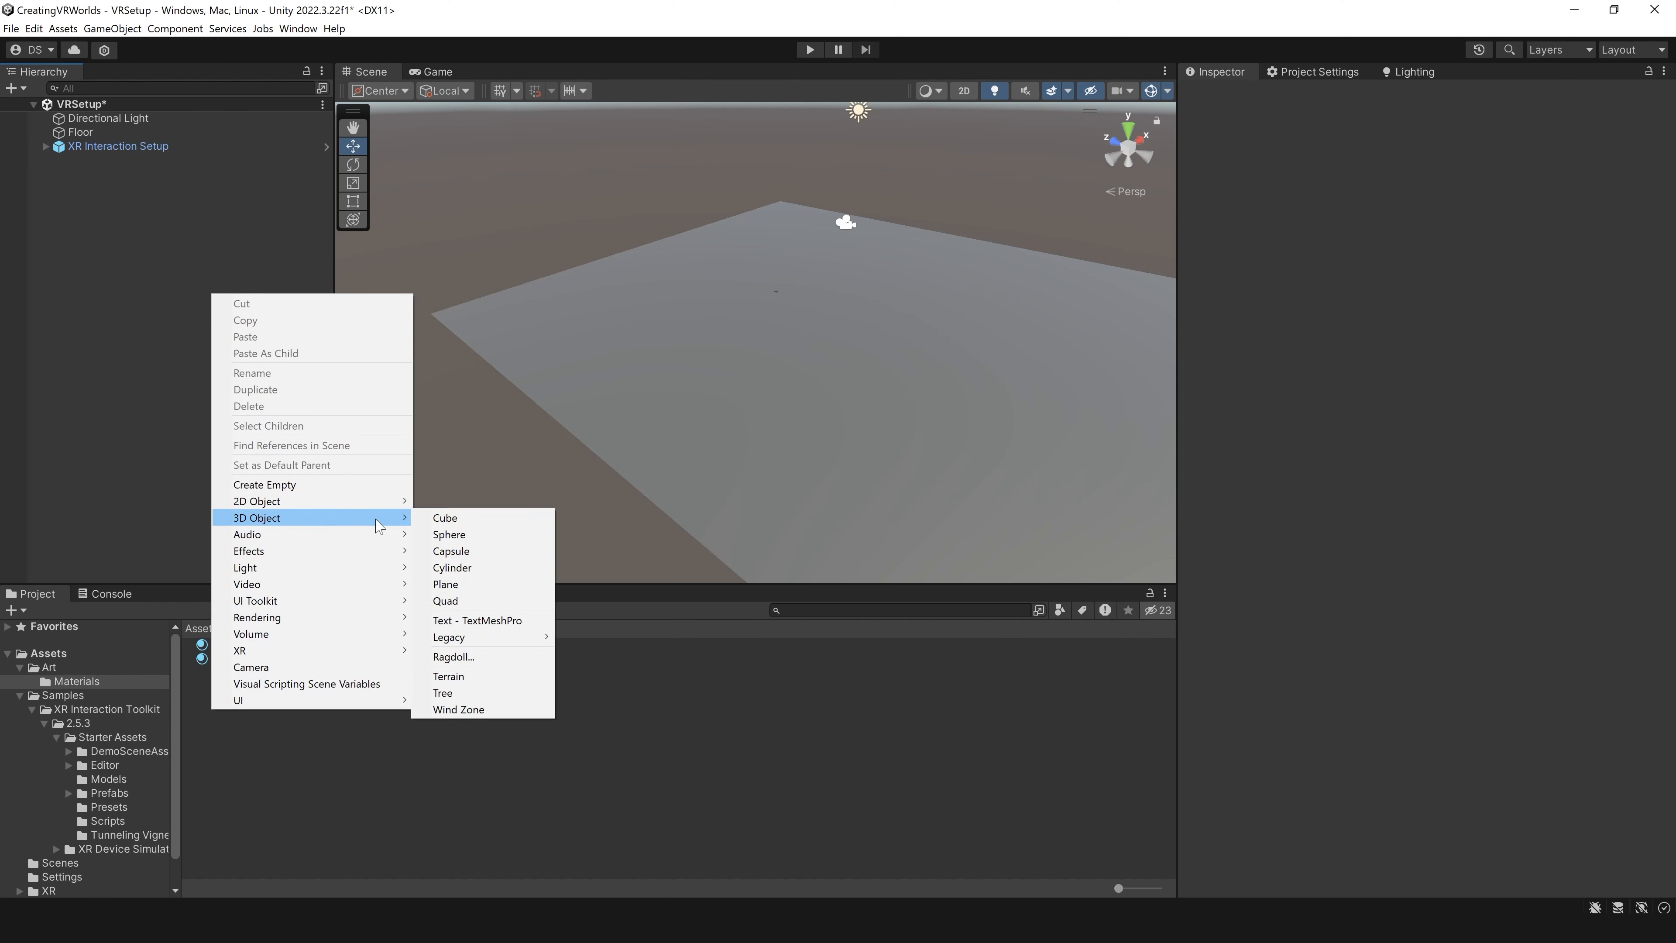
pyautogui.click(455, 518)
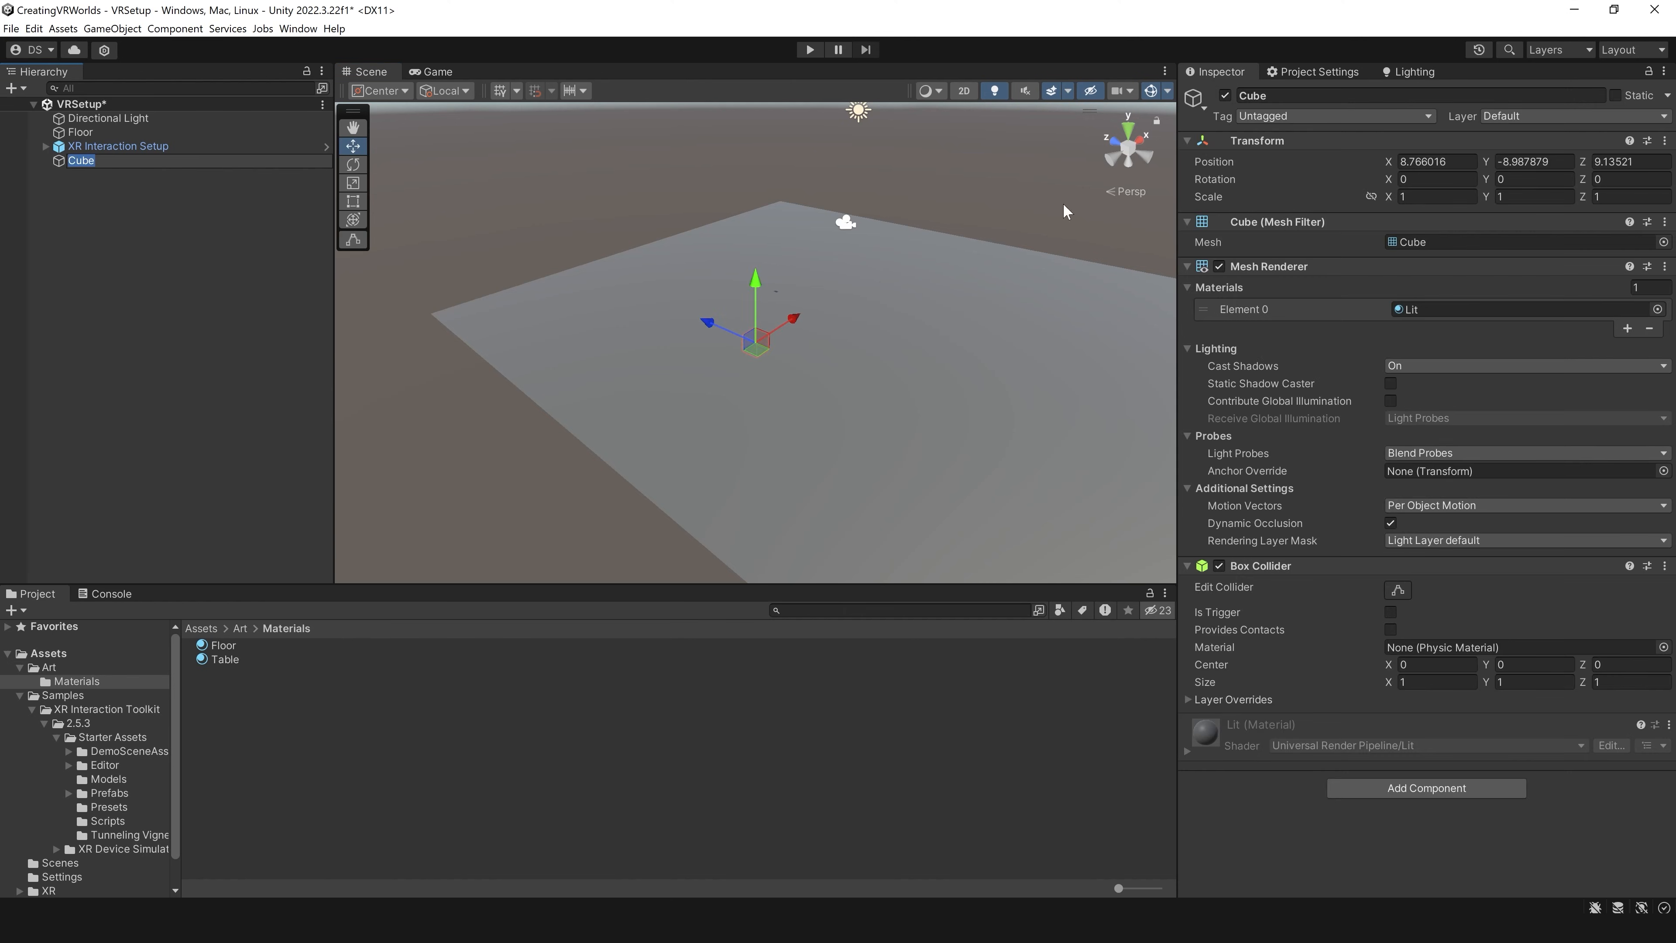
pyautogui.click(1436, 162)
pyautogui.write('0')
pyautogui.press('Tab')
pyautogui.write('0')
pyautogui.press('Tab')
pyautogui.write('0')
# Step: Shape the cube into a block about 2.92 long and 1.28 high standing on the floor, and name it Table
pyautogui.moveTo(845, 228); pyautogui.dragTo(845, 204)
pyautogui.moveTo(760, 317); pyautogui.dragTo(971, 294, button='middle')
pyautogui.keyDown('alt'); pyautogui.moveTo(826, 297); pyautogui.dragTo(742, 308); pyautogui.keyUp('alt')
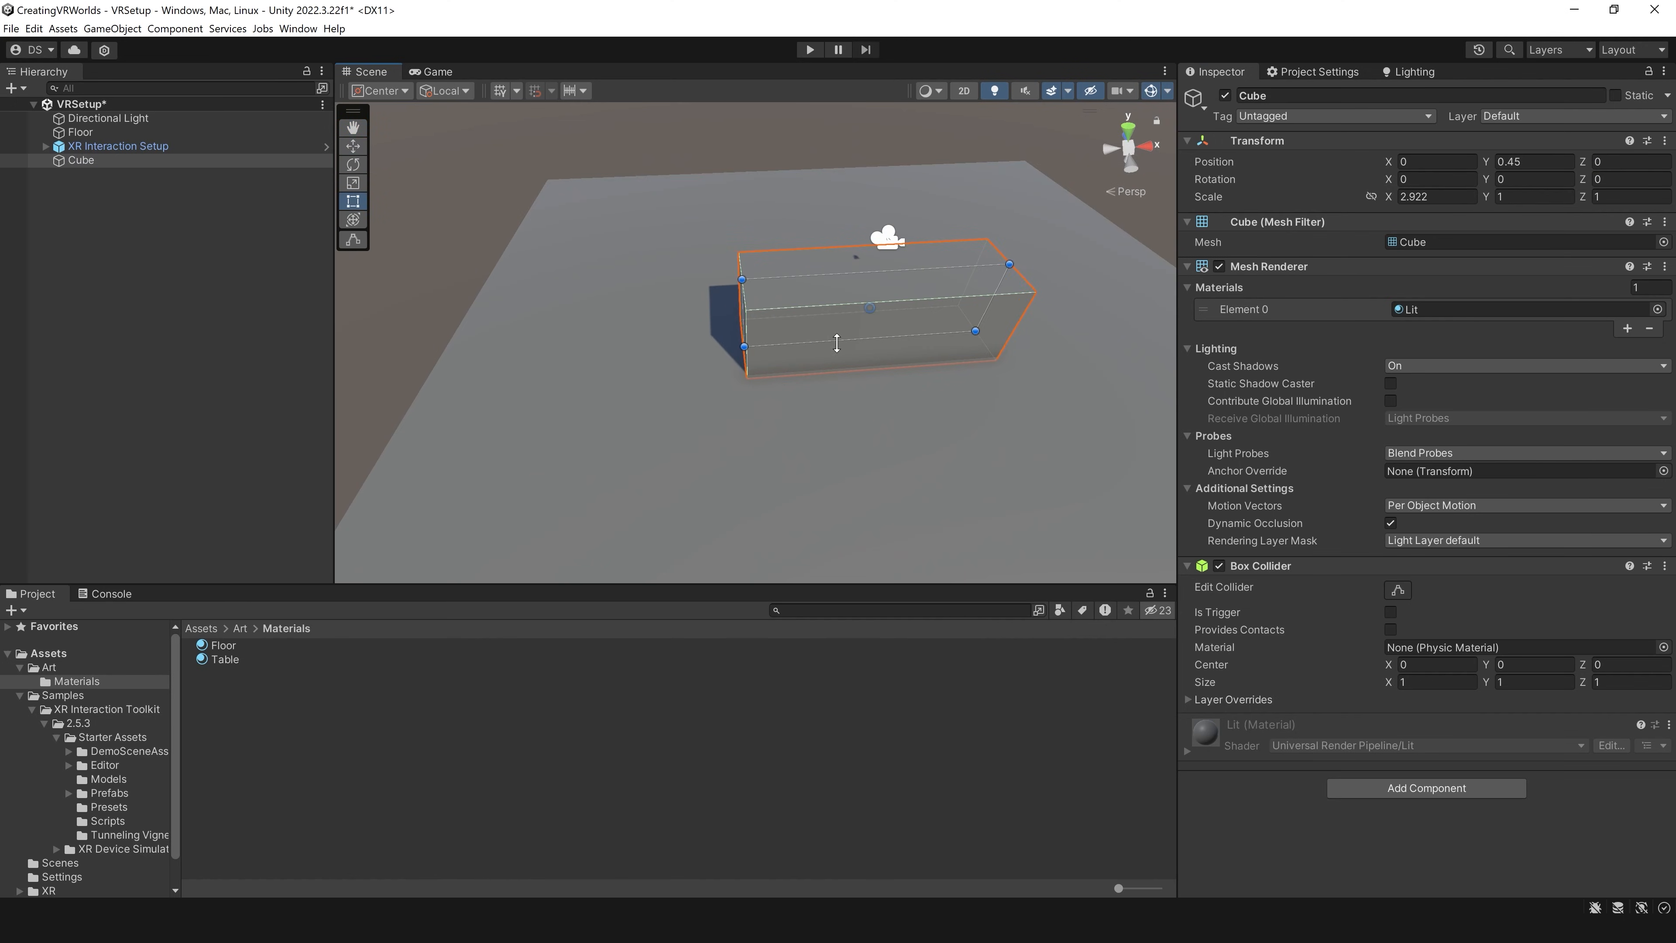
pyautogui.keyDown('alt'); pyautogui.moveTo(837, 343); pyautogui.dragTo(792, 346); pyautogui.keyUp('alt')
pyautogui.press('w')
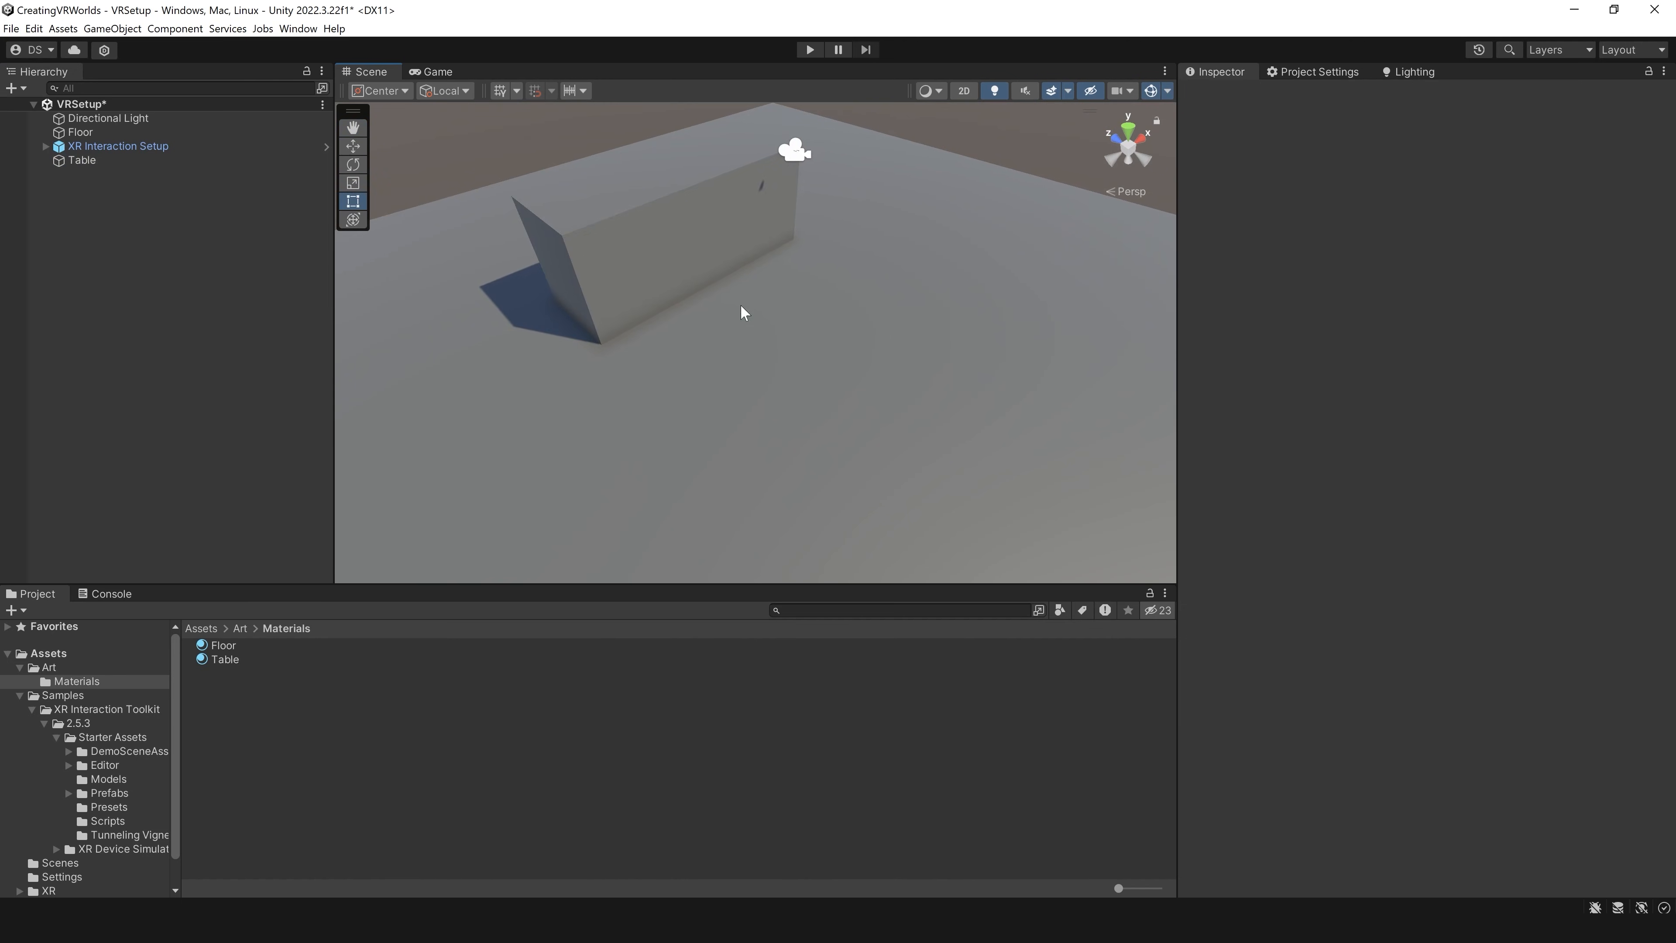
pyautogui.moveTo(724, 219); pyautogui.dragTo(725, 303, button='middle')
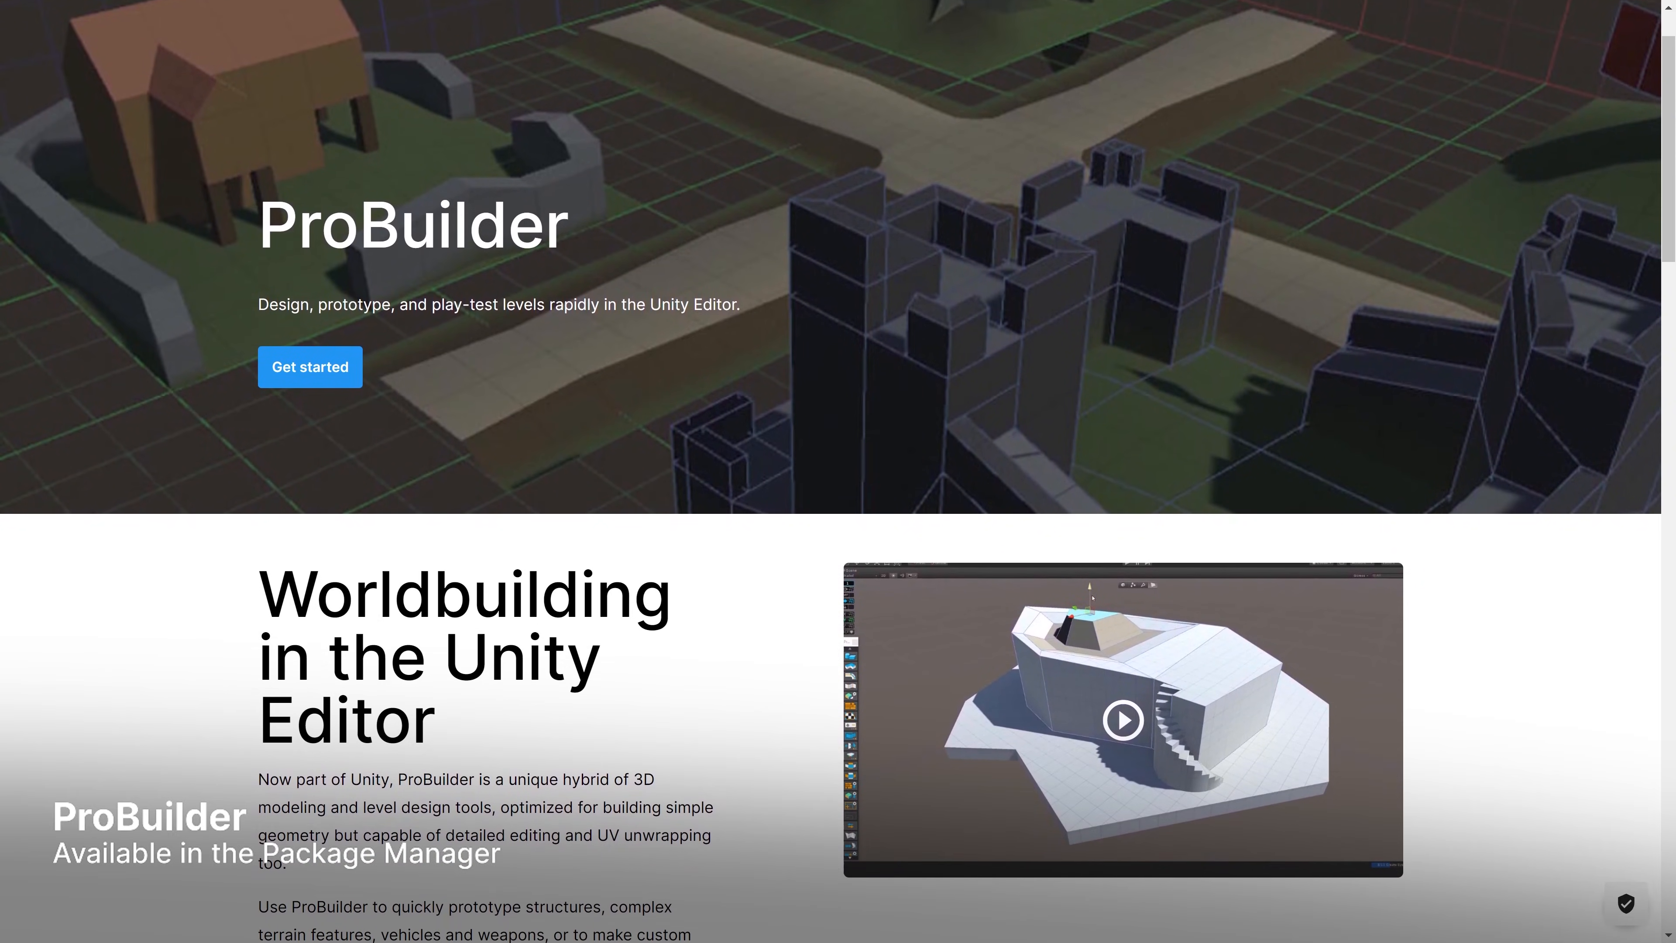
# Step: Apply the Floor material to the floor plane and the Table material to the table block
pyautogui.scroll(-1, 830, 471)
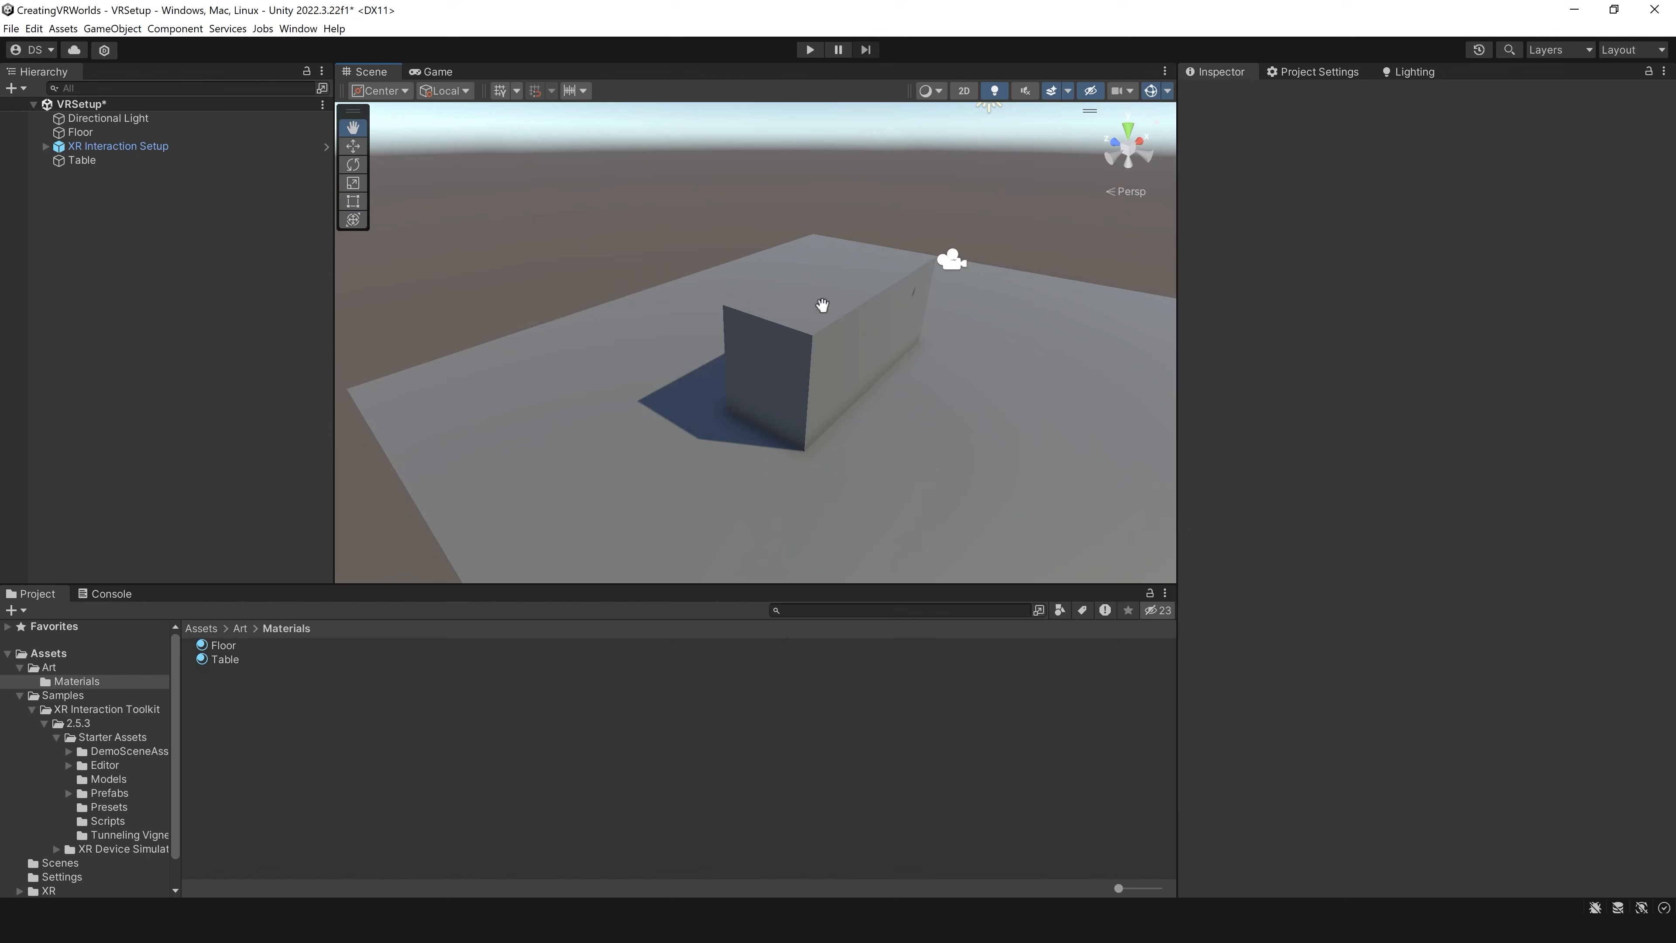
pyautogui.moveTo(823, 307); pyautogui.dragTo(734, 375, button='right')
pyautogui.moveTo(854, 300); pyautogui.dragTo(820, 305, button='middle')
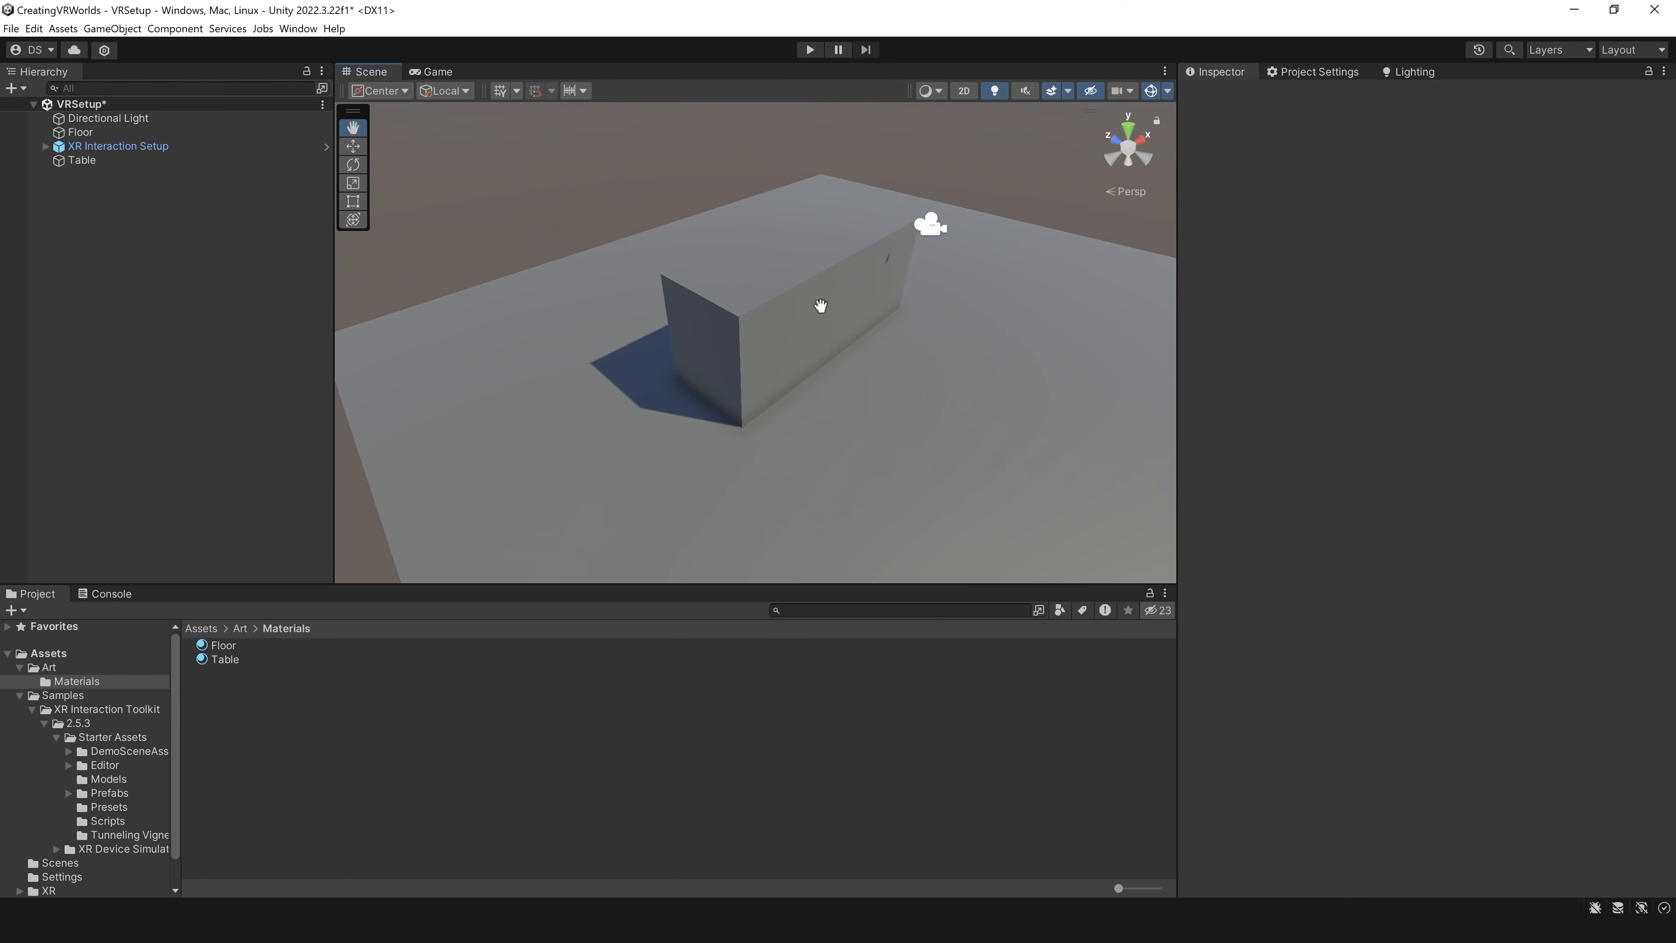
pyautogui.press('t')
pyautogui.scroll(2, 823, 313)
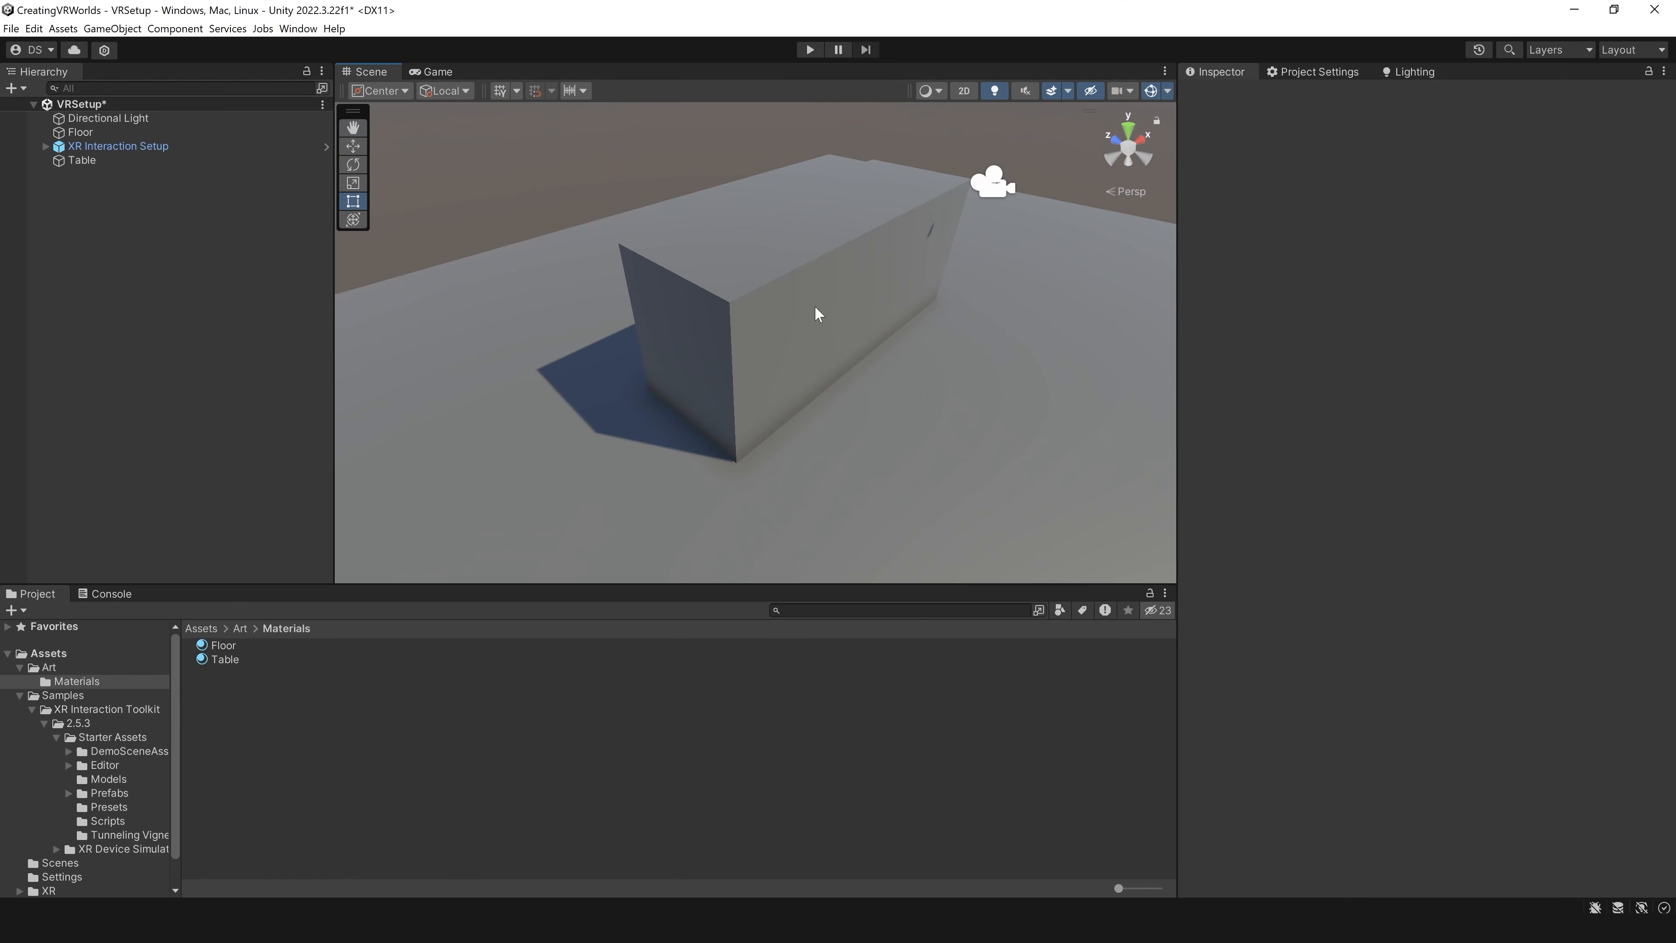
pyautogui.moveTo(749, 281); pyautogui.dragTo(797, 298, button='right')
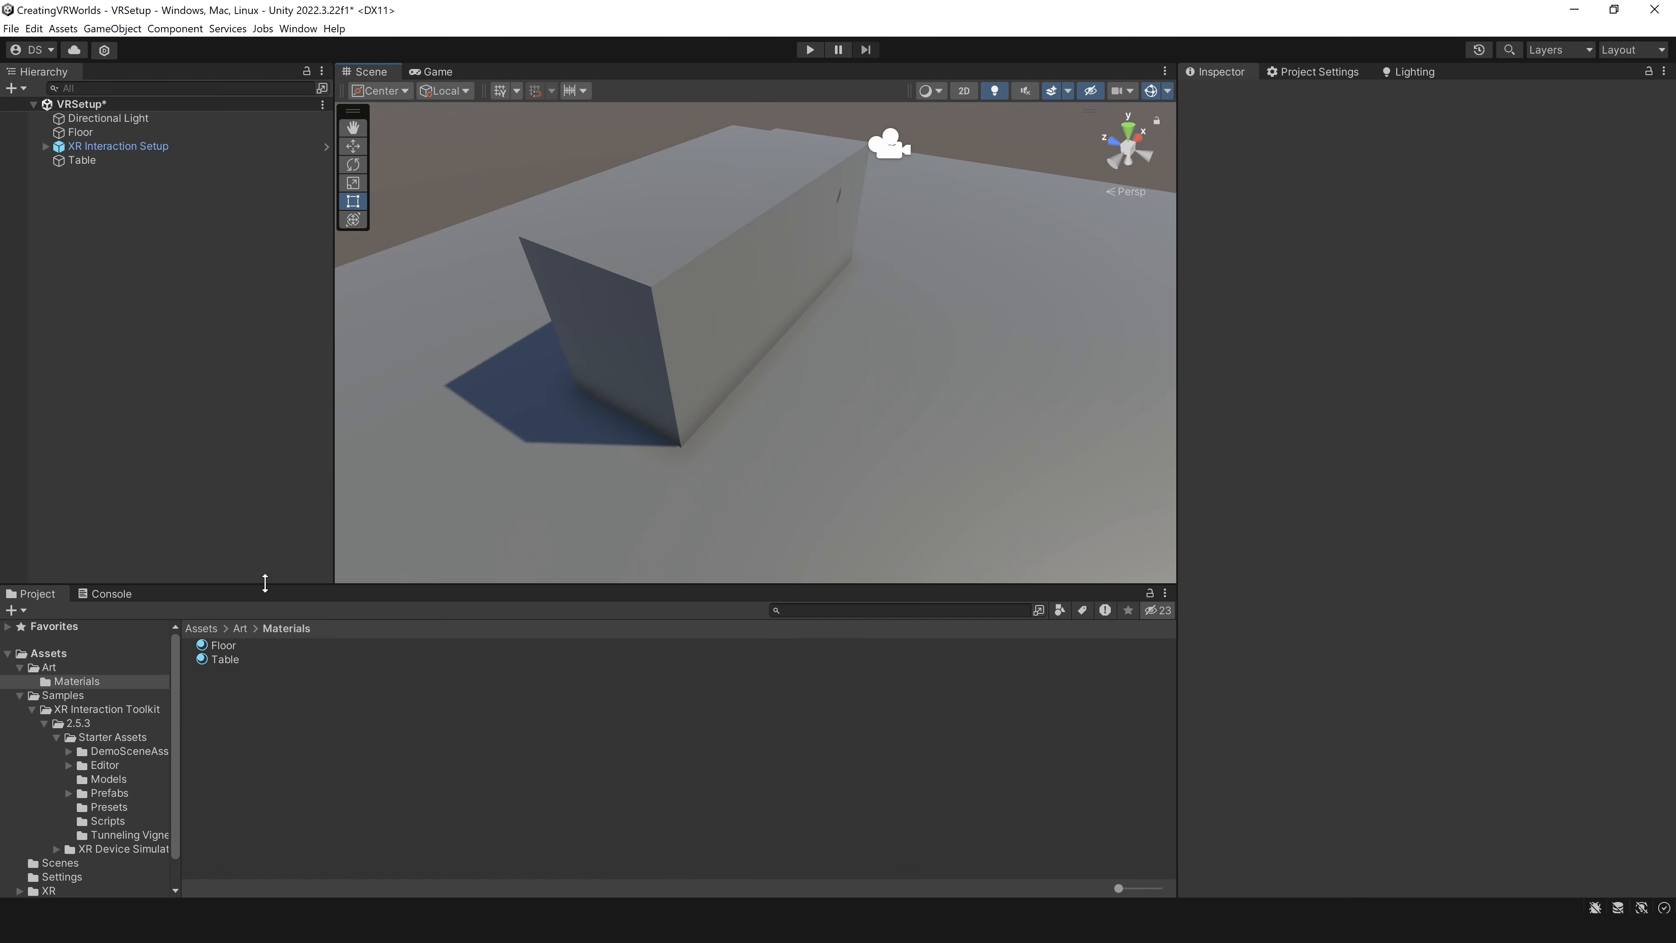
pyautogui.click(225, 660)
pyautogui.press('Up')
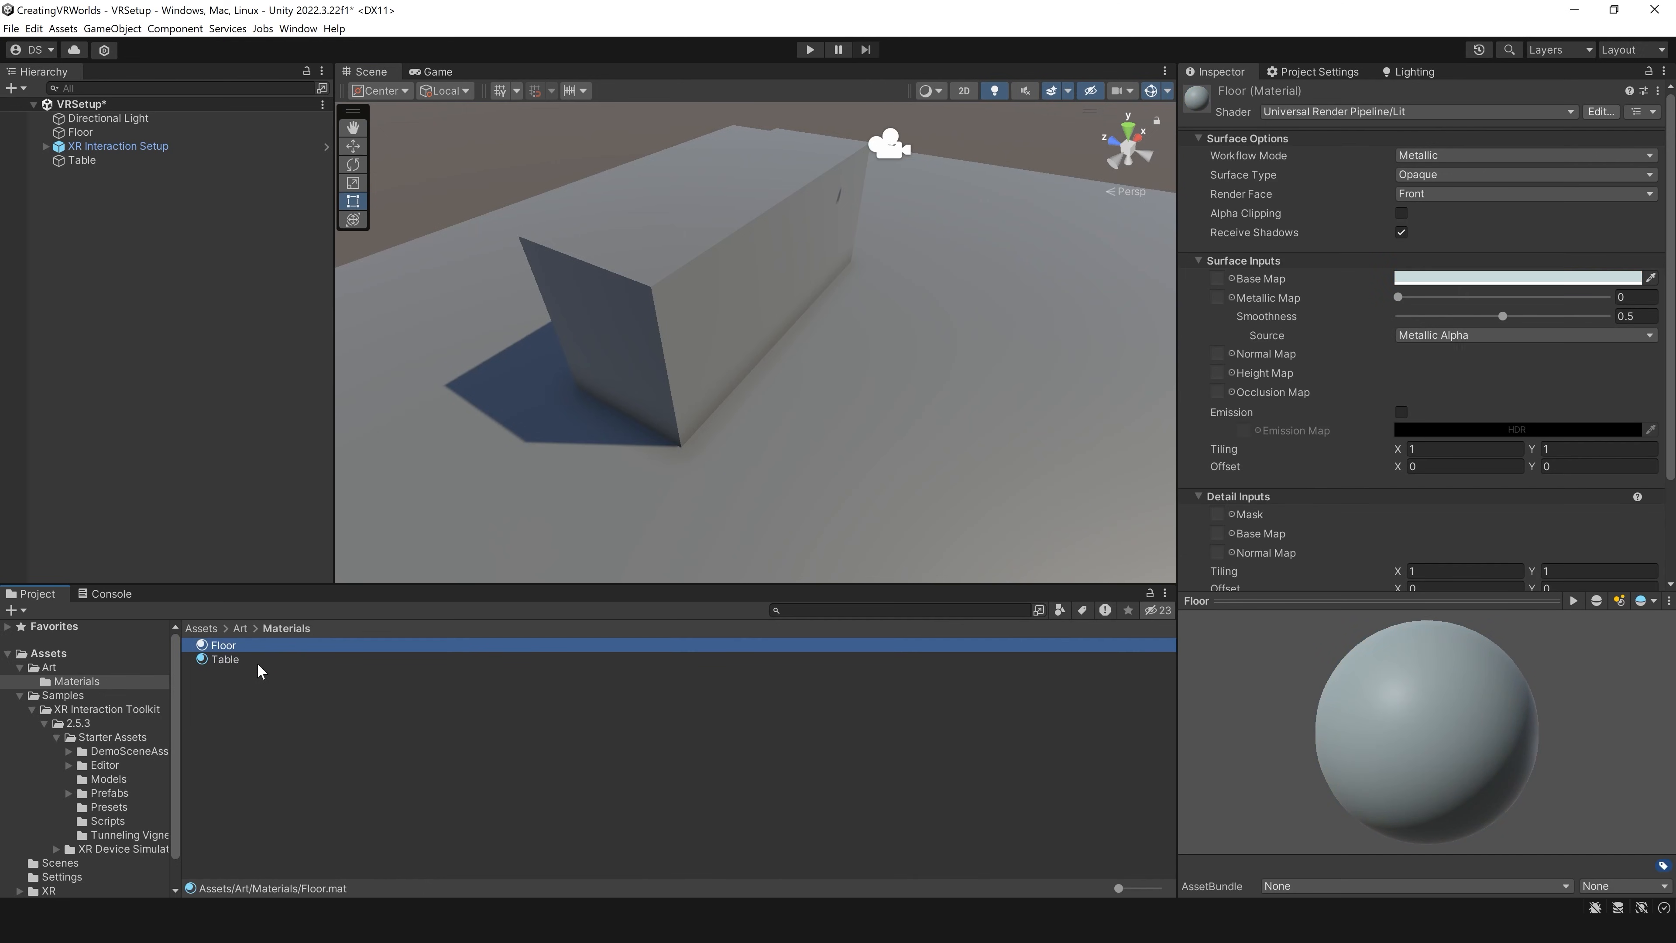
pyautogui.moveTo(229, 651); pyautogui.dragTo(480, 489)
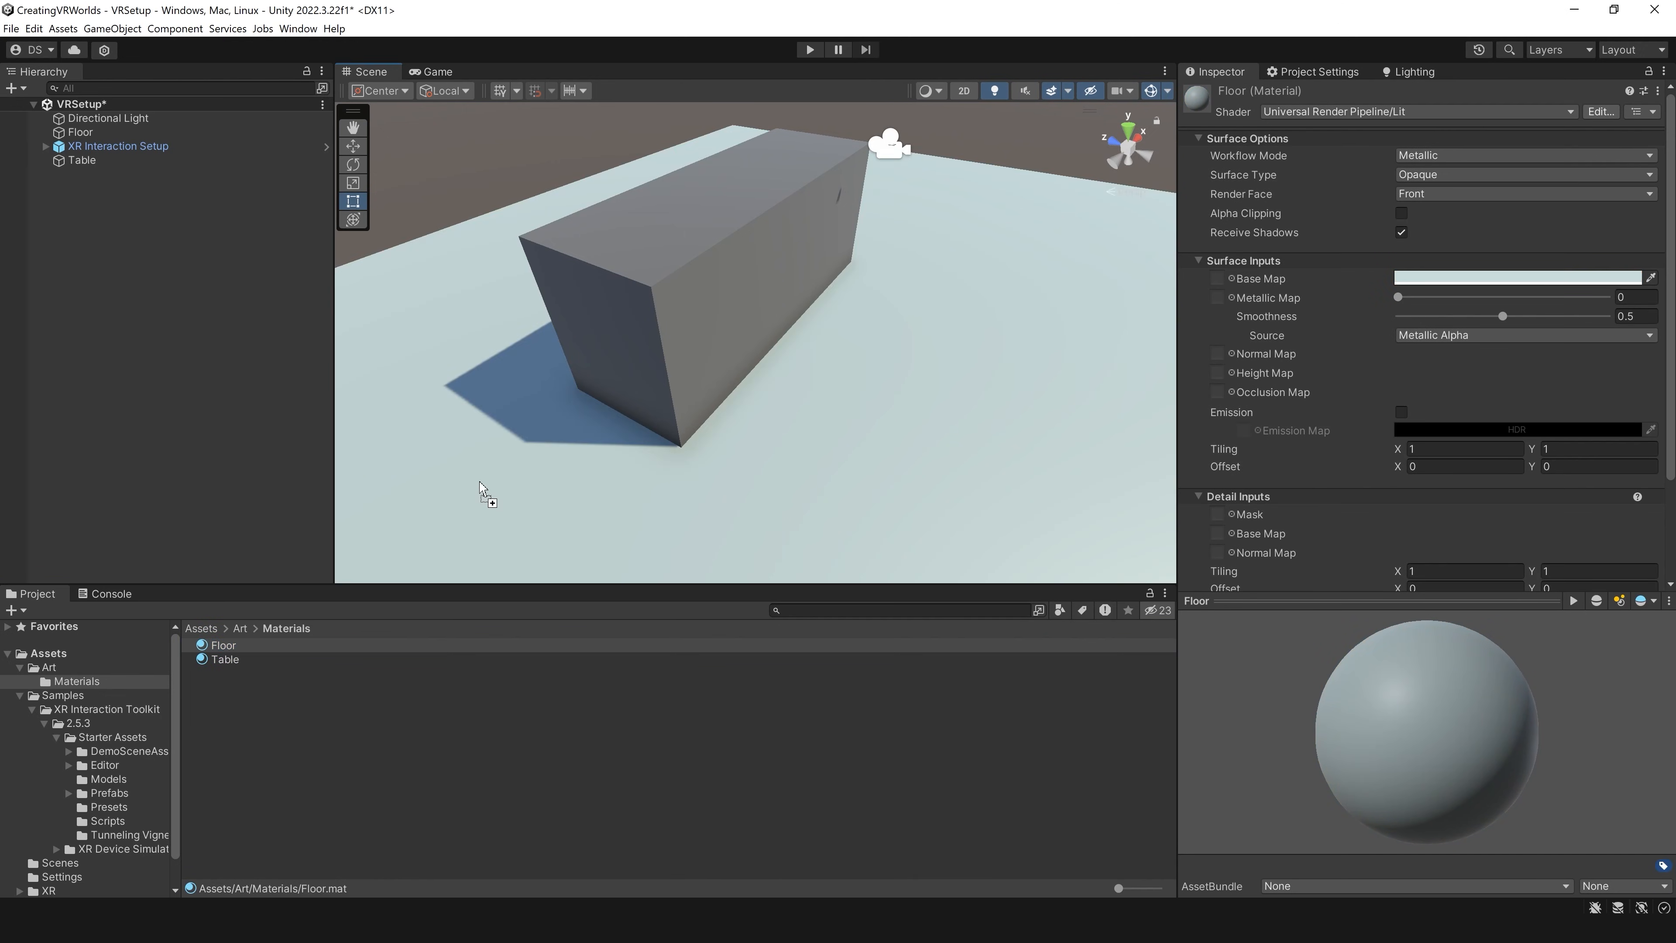
pyautogui.moveTo(231, 662); pyautogui.dragTo(659, 289)
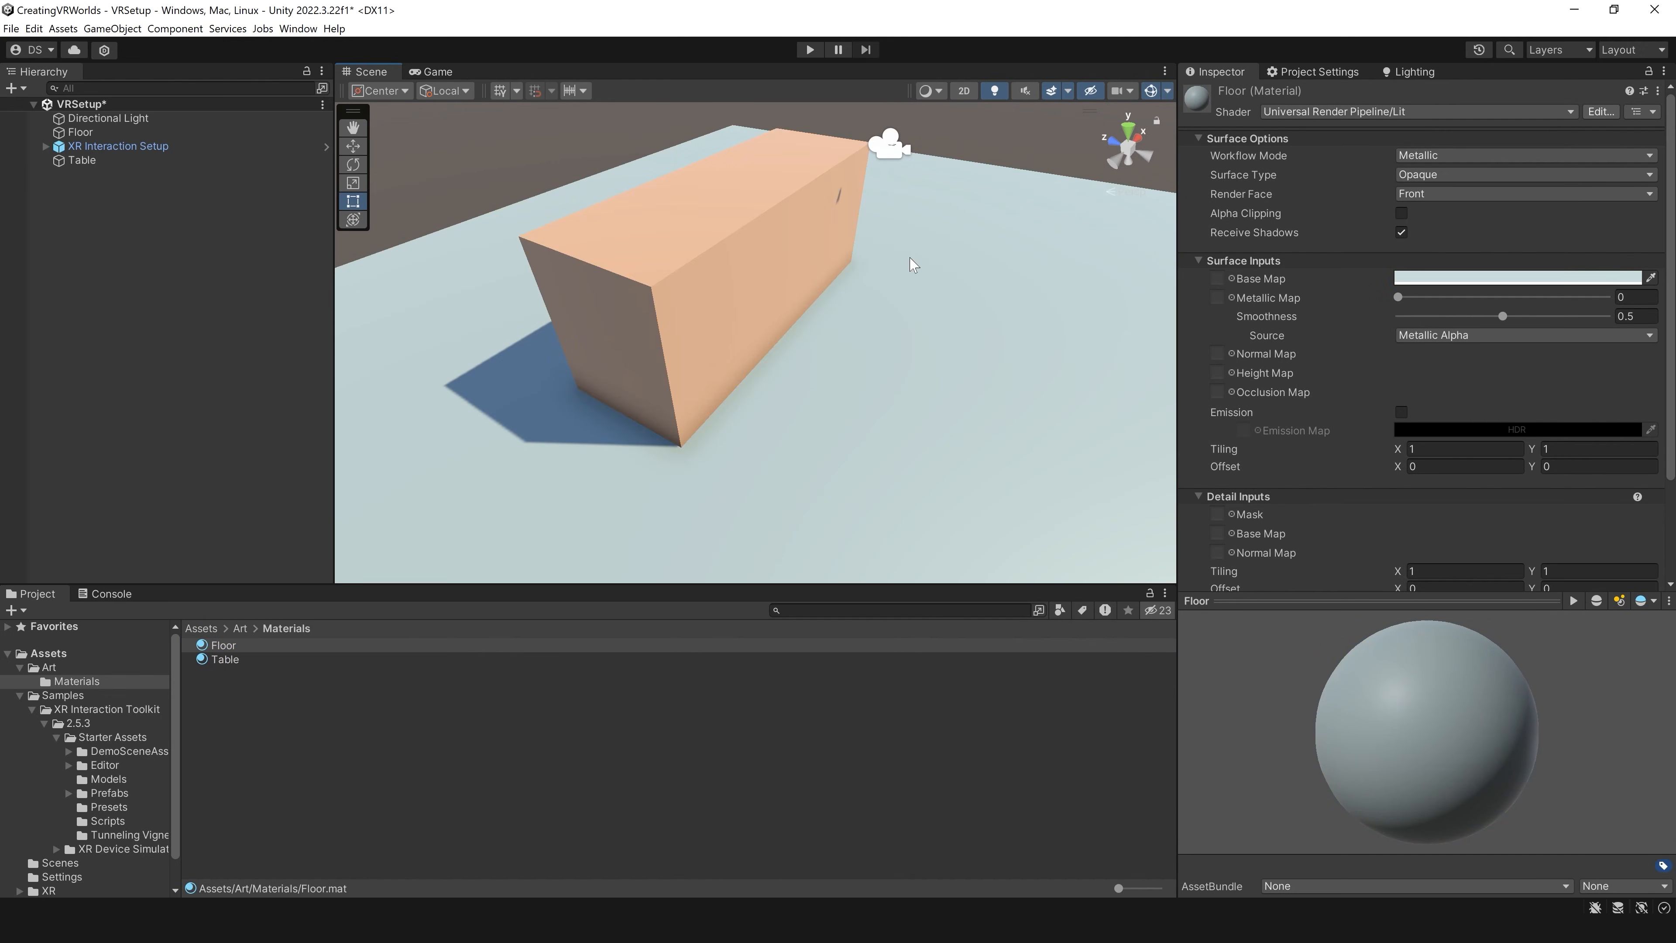
# Step: Create an empty object named GrabObject and set its position to 0 on all axes
pyautogui.moveTo(911, 259); pyautogui.dragTo(739, 340, button='right')
pyautogui.rightClick(161, 243)
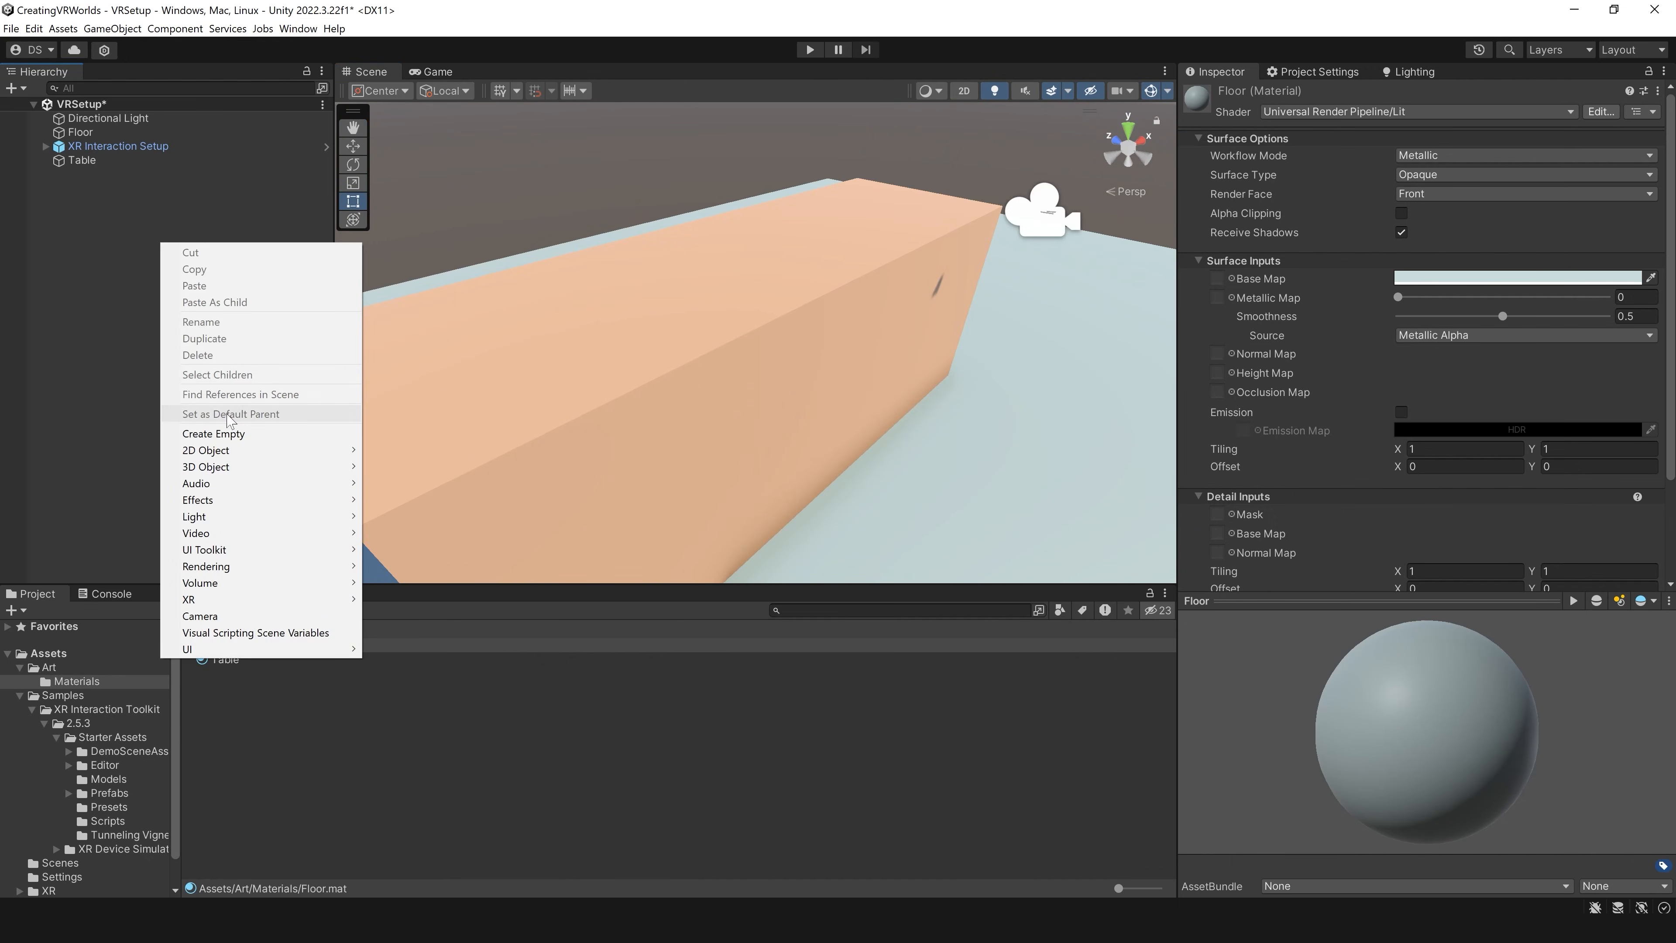
pyautogui.click(218, 433)
pyautogui.write('GrabObject')
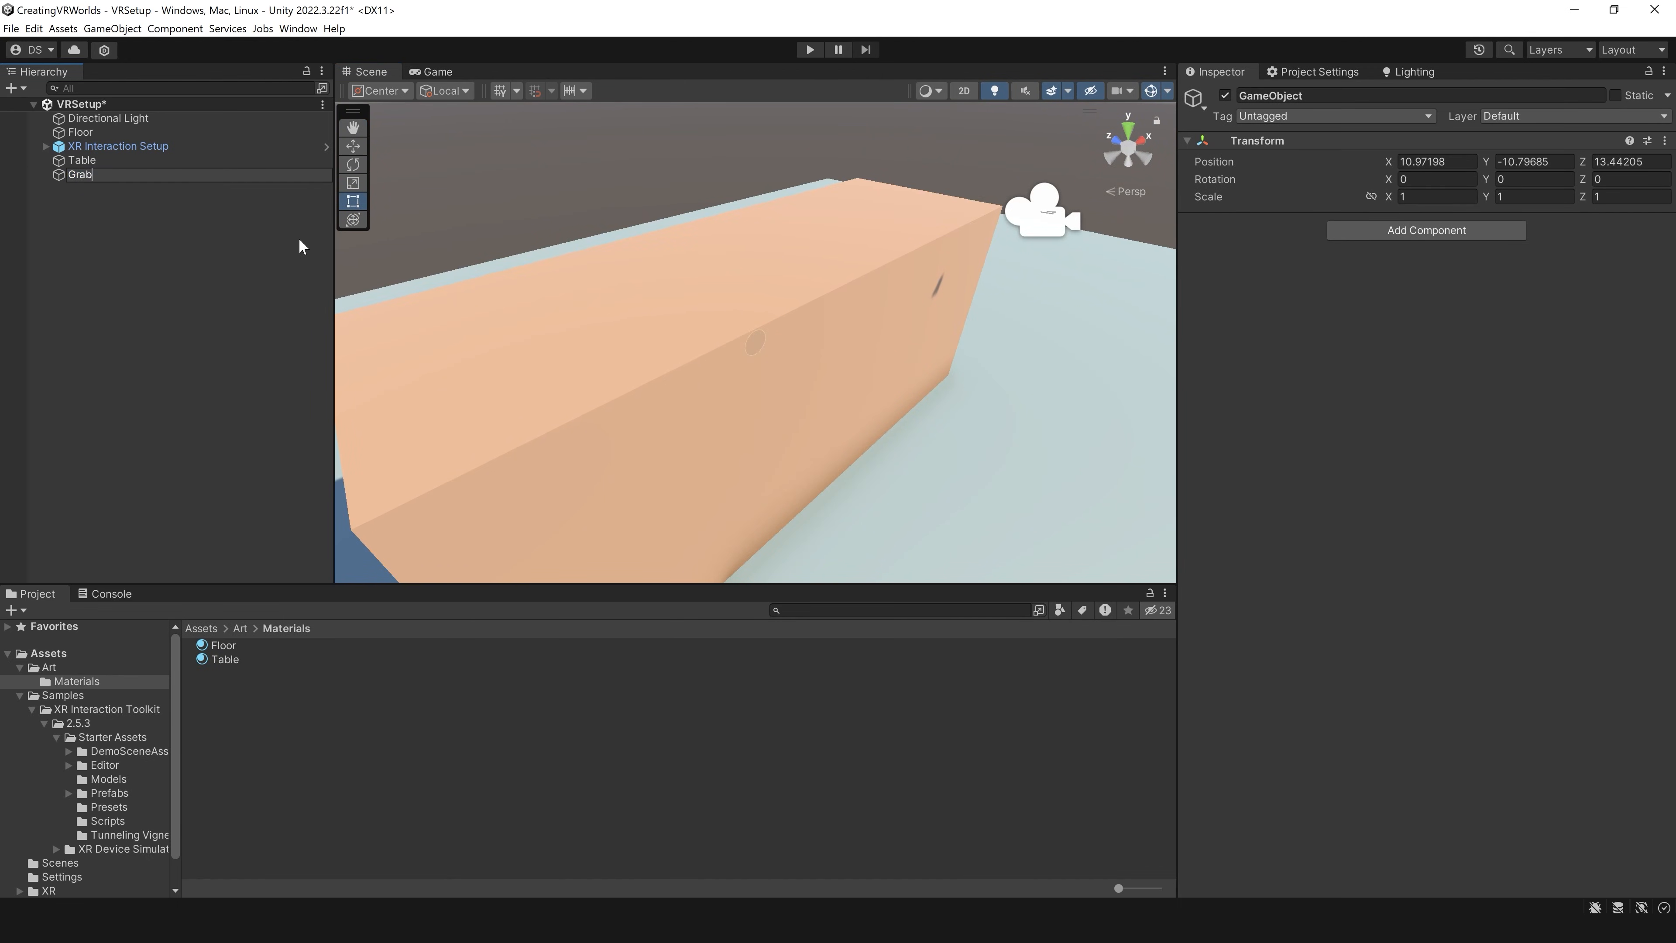
pyautogui.press('Return')
pyautogui.click(1462, 162)
pyautogui.write('0')
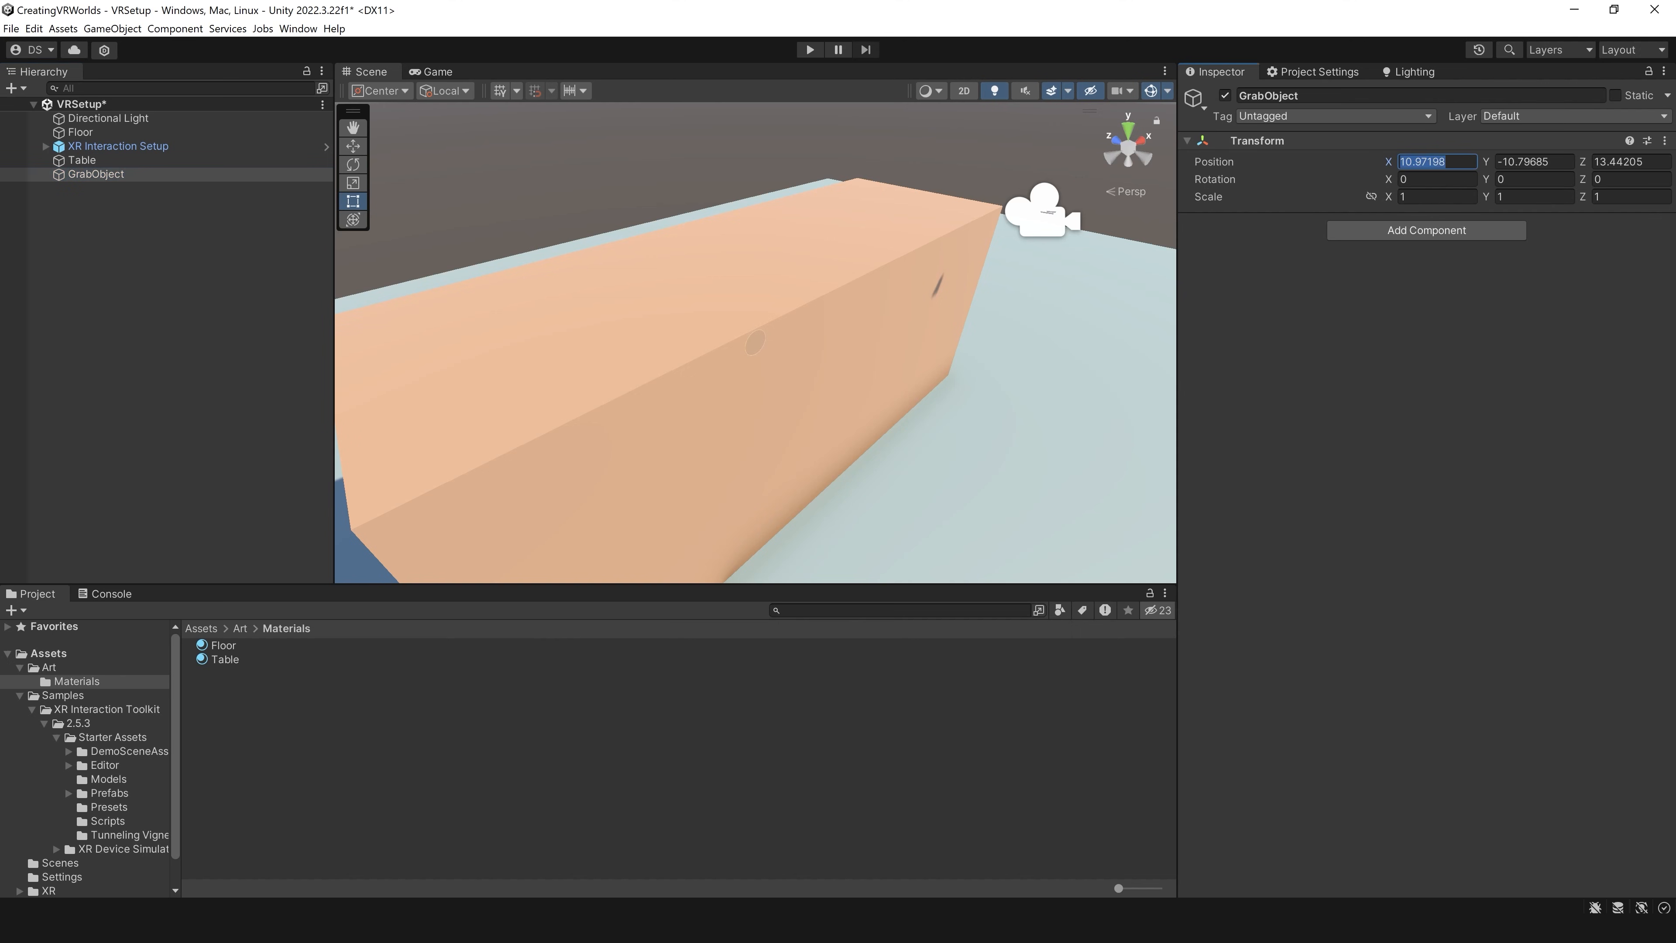
pyautogui.press('Tab')
pyautogui.write('0')
pyautogui.press('Tab')
pyautogui.write('0')
# Step: Add a sphere as a child of GrabObject and set its scale to 0.2 on all axes
pyautogui.rightClick(94, 174)
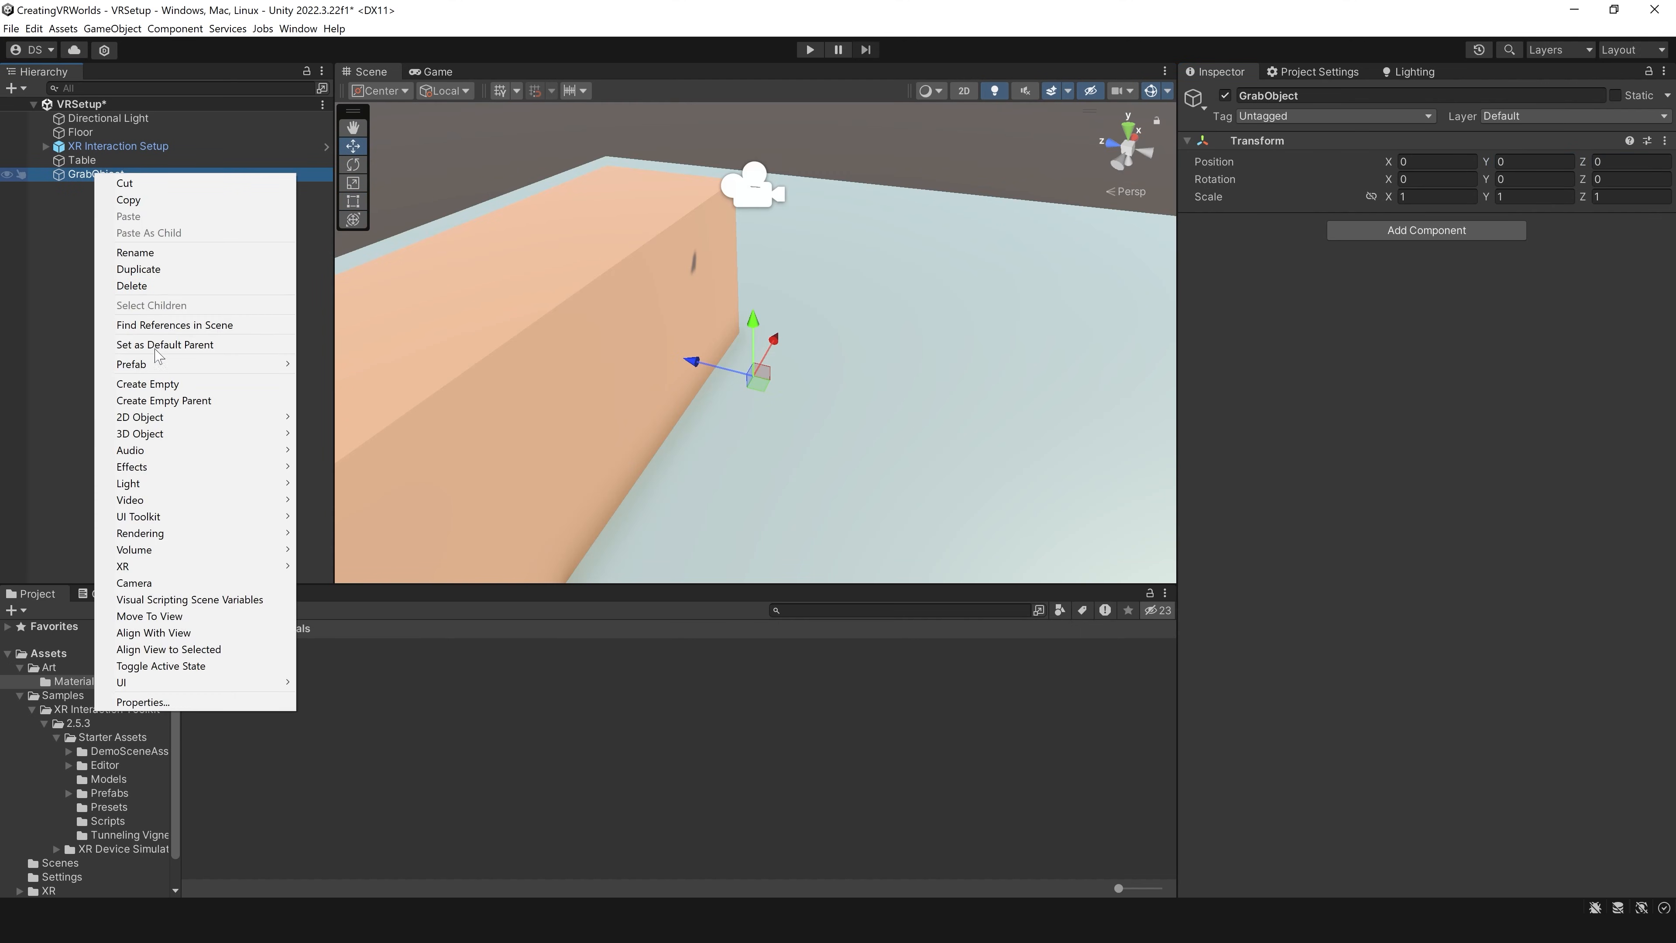
pyautogui.moveTo(158, 433)
pyautogui.click(332, 450)
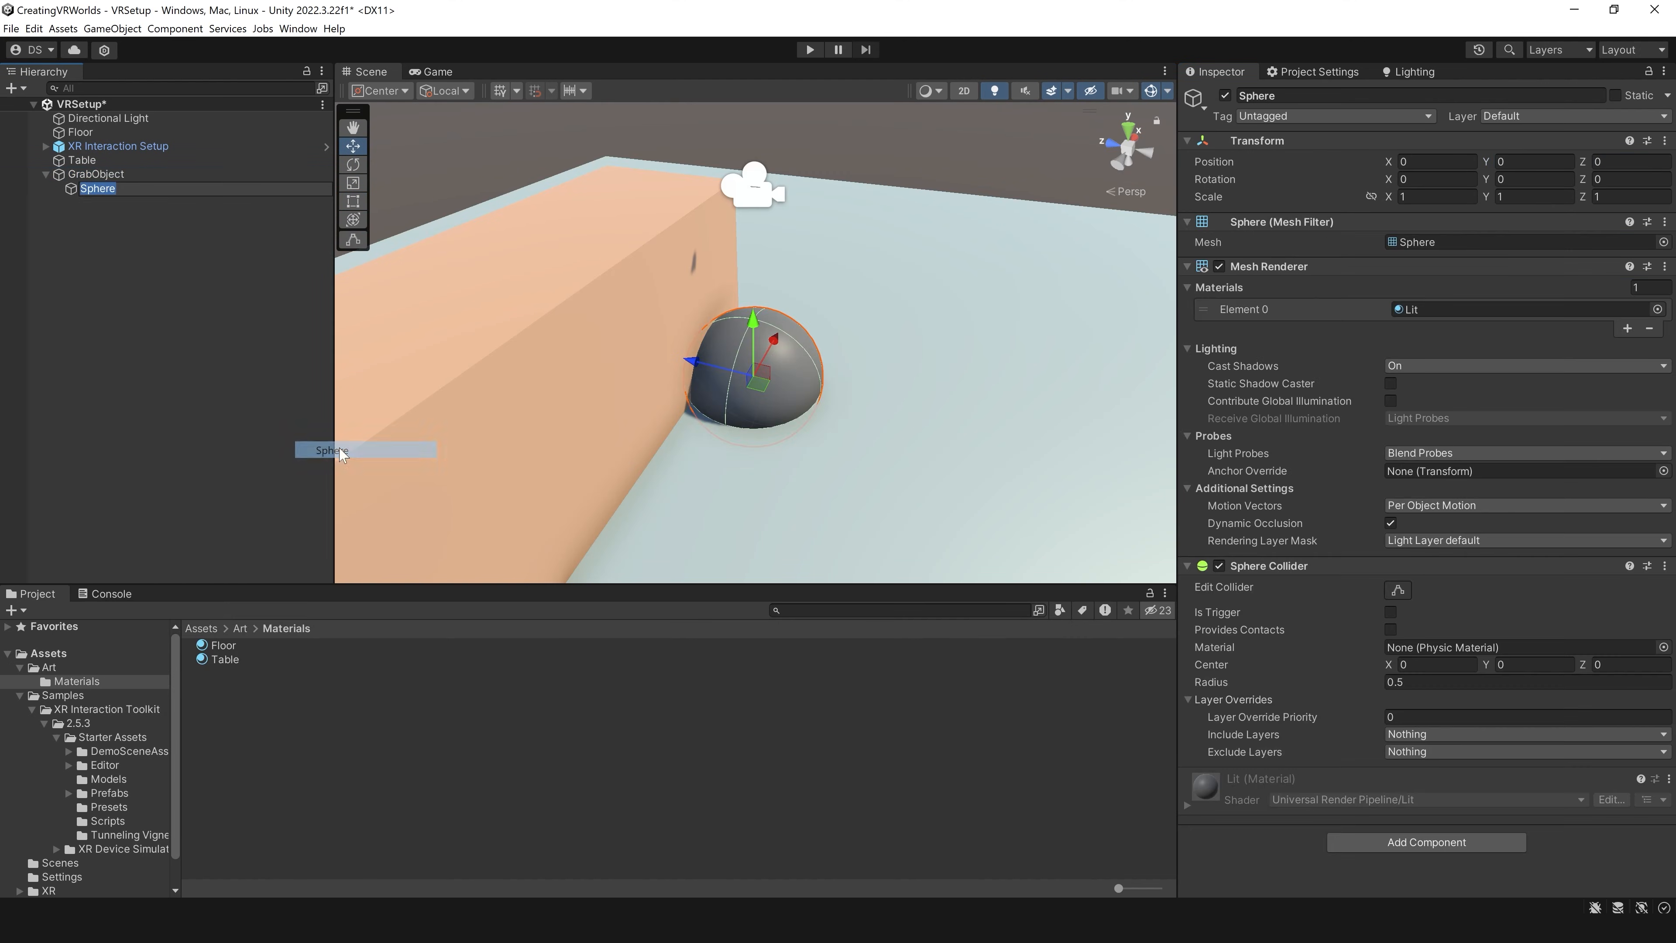
pyautogui.scroll(3, 801, 422)
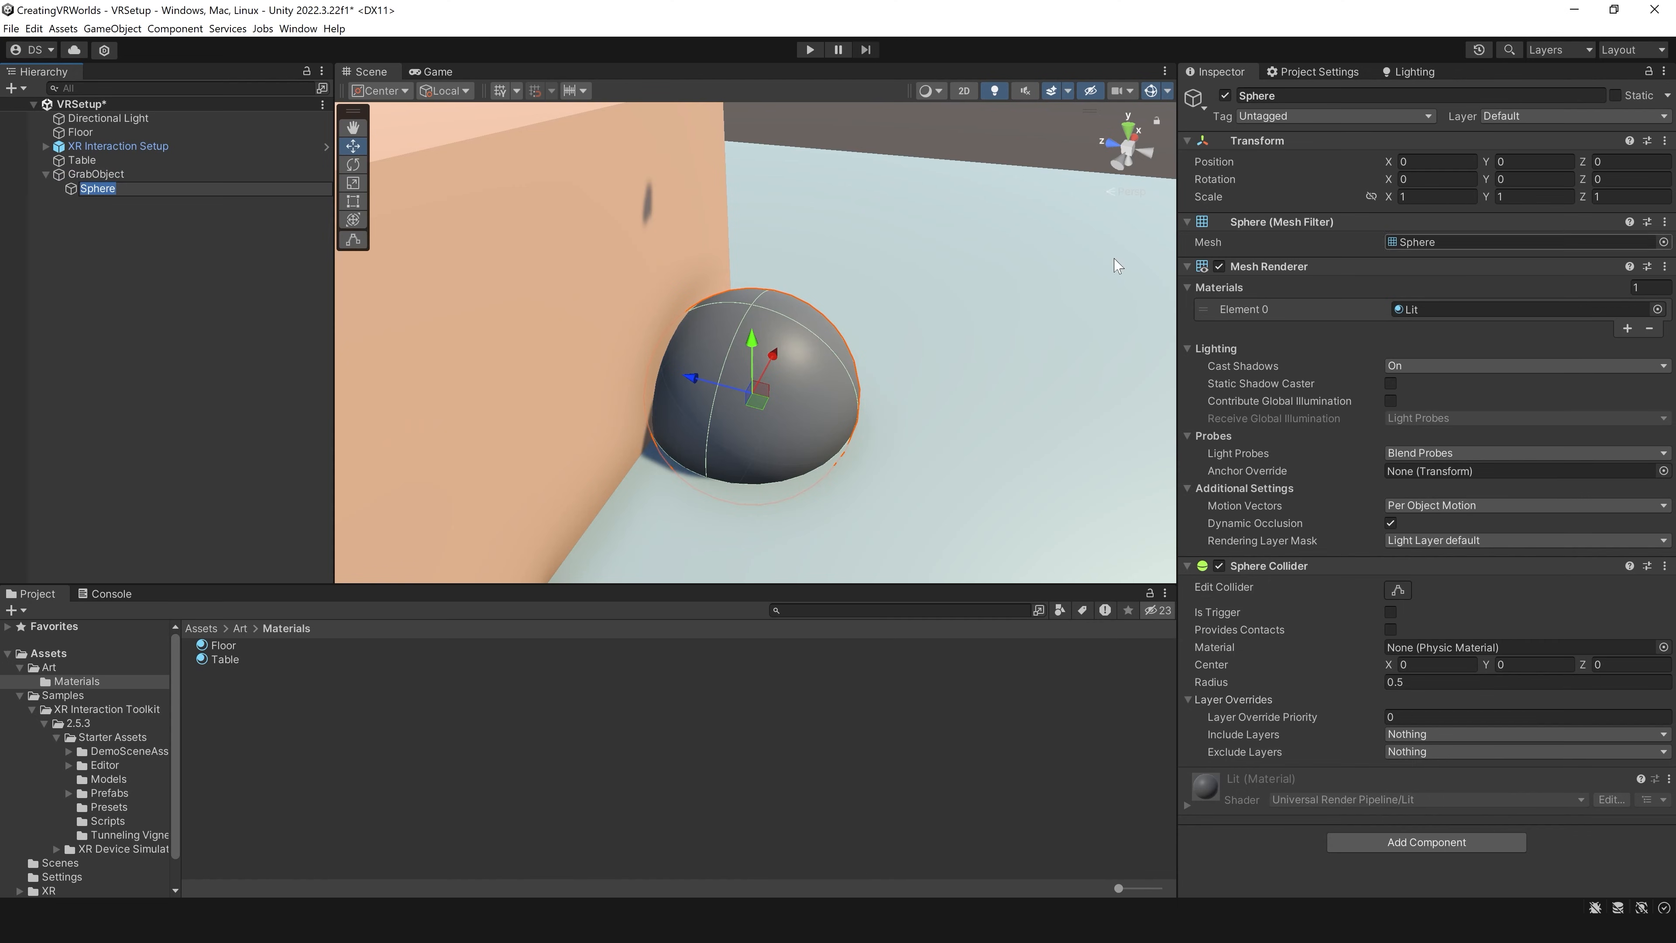
pyautogui.click(1437, 196)
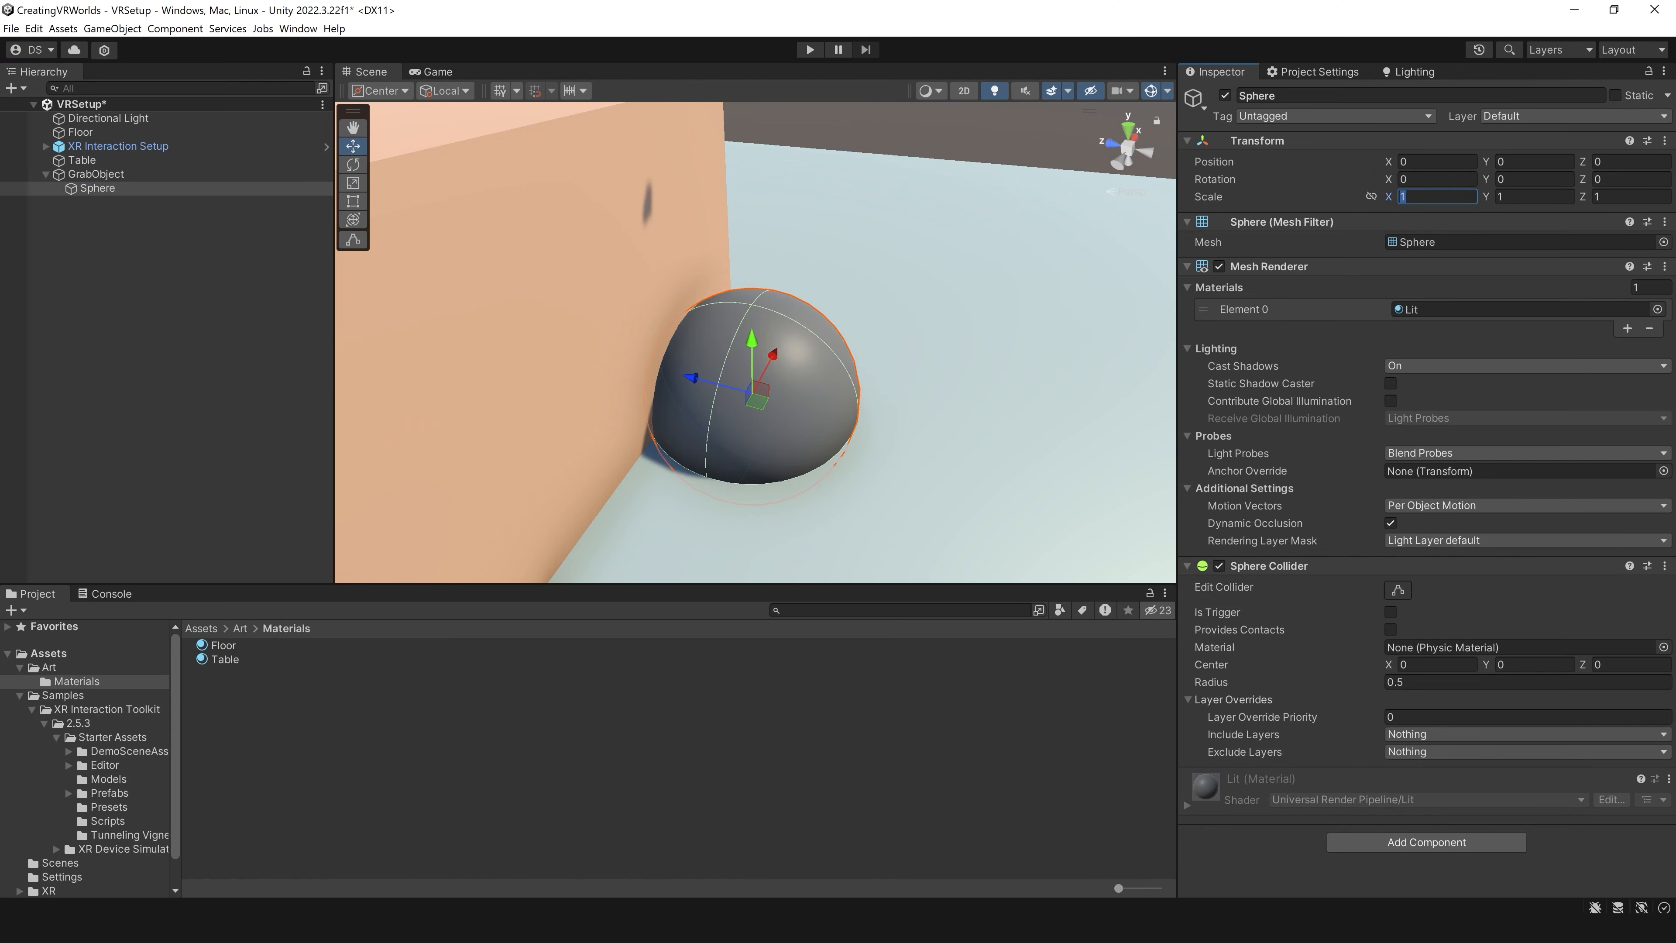
pyautogui.write('.2')
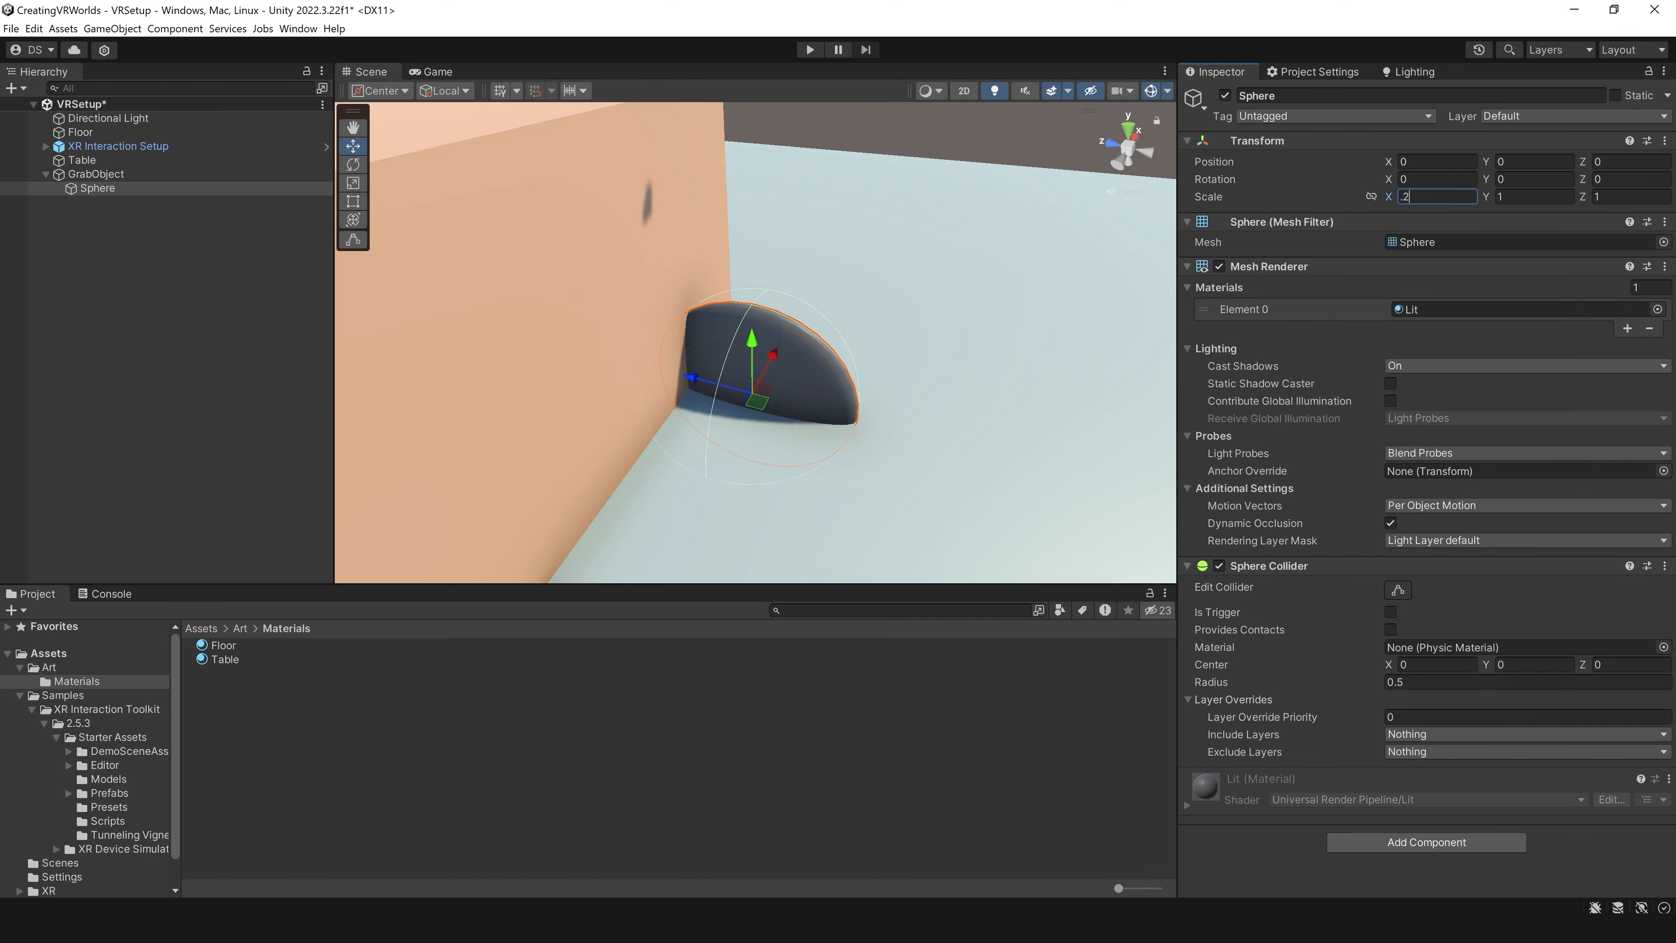
pyautogui.press('Tab')
pyautogui.write('.2')
pyautogui.press('Tab')
pyautogui.write('.2')
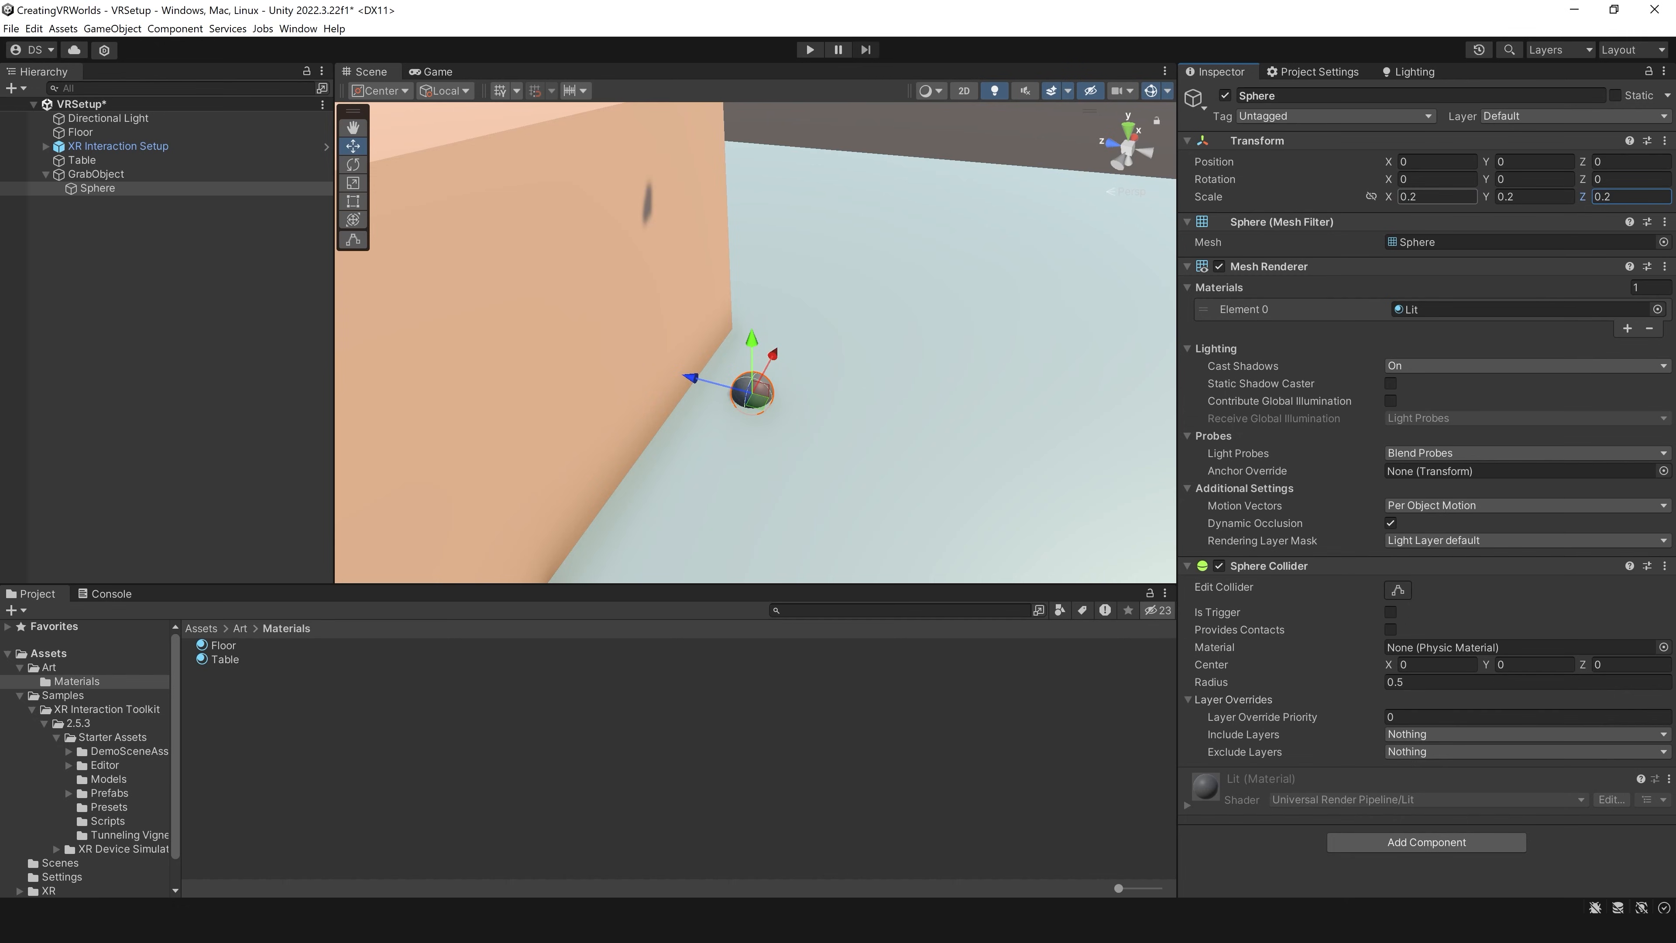
# Step: Move GrabObject onto the tabletop, to a position of about X 0.21, Y 1.30, Z 0.77
pyautogui.scroll(-3, 860, 468)
pyautogui.click(166, 181)
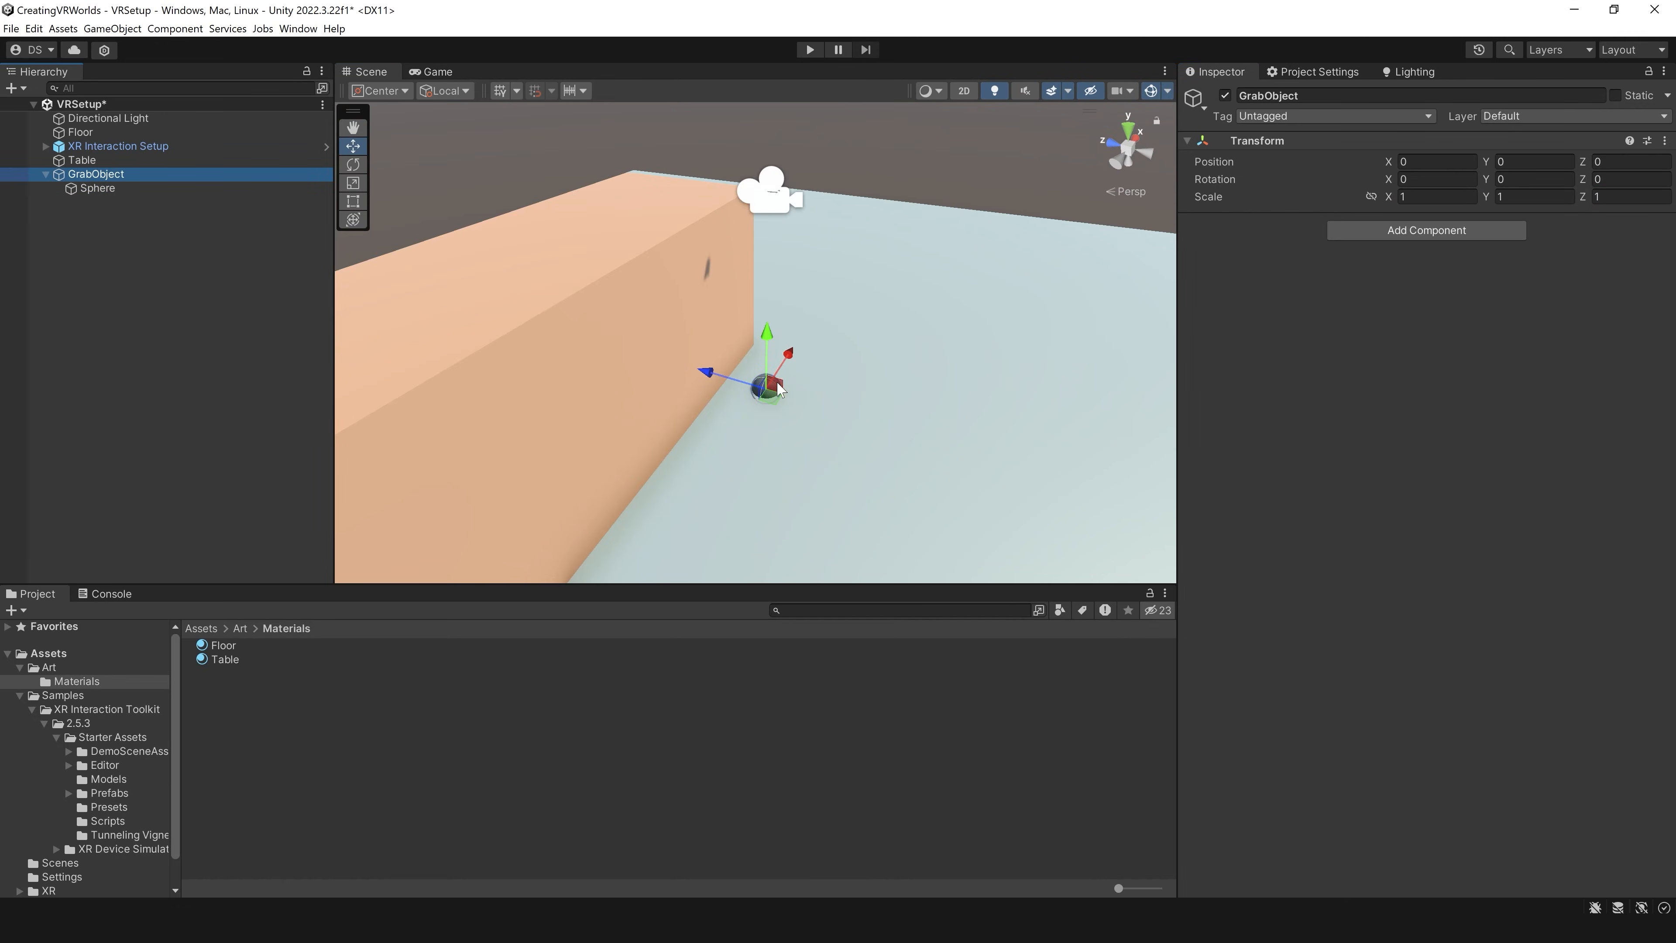
pyautogui.moveTo(771, 388); pyautogui.dragTo(615, 256)
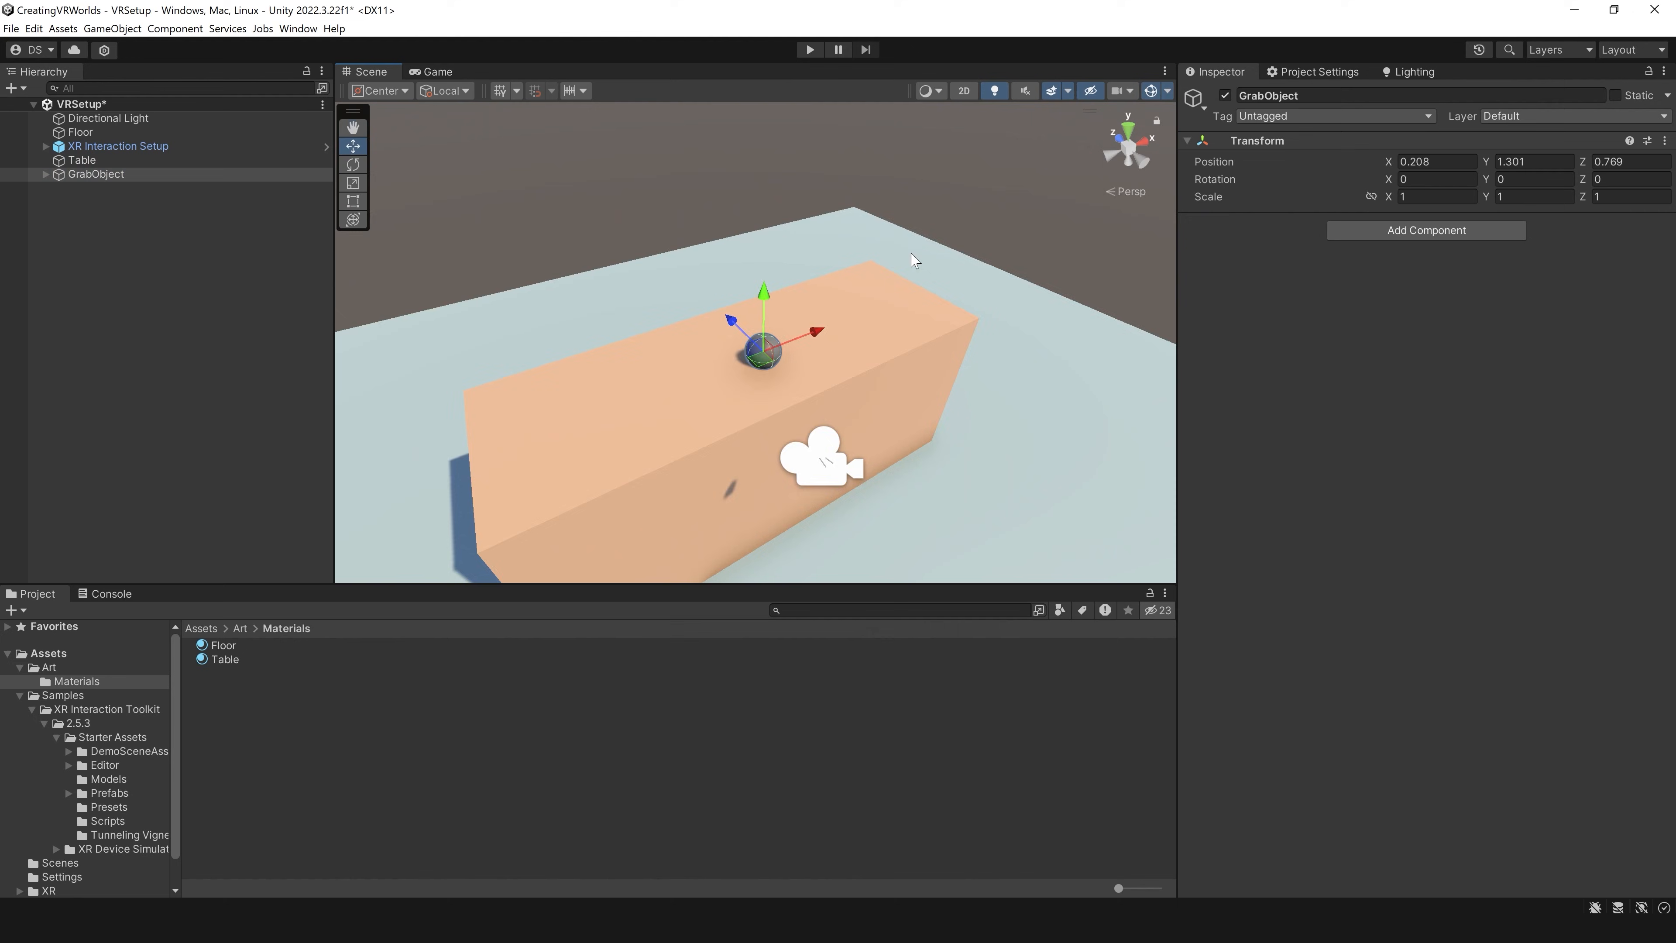
pyautogui.scroll(5, 913, 254)
pyautogui.moveTo(885, 253); pyautogui.dragTo(883, 261, button='middle')
pyautogui.press('f')
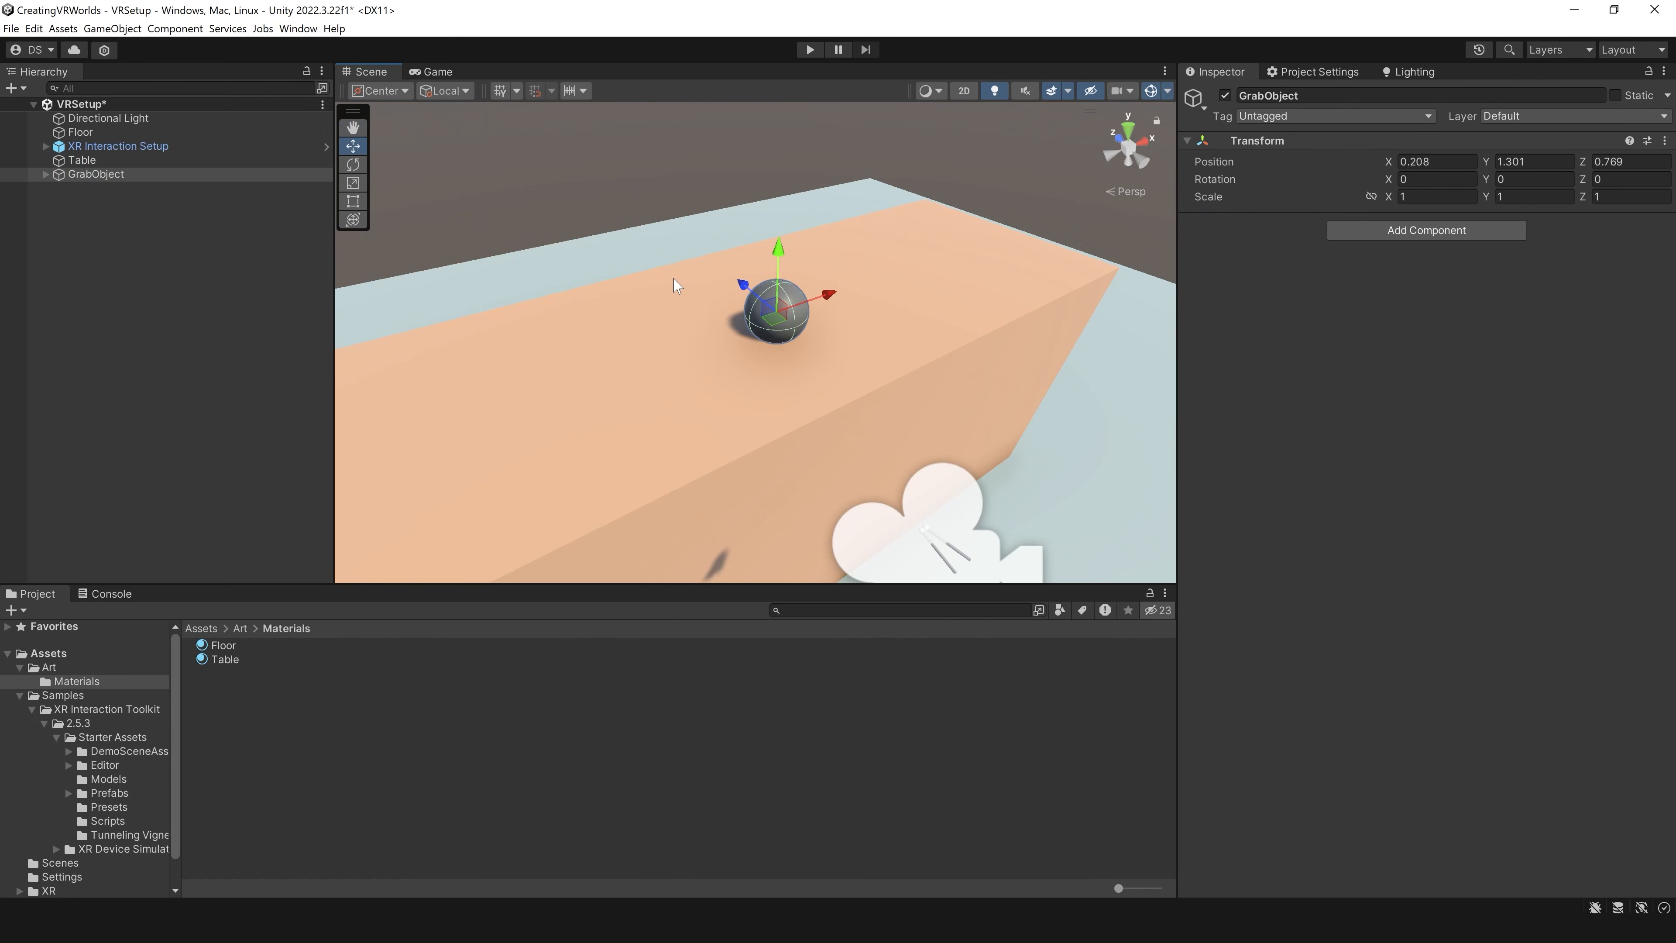
# Step: Expand GrabObject to compare the components of its Sphere child with those of the parent
pyautogui.click(45, 174)
pyautogui.click(100, 189)
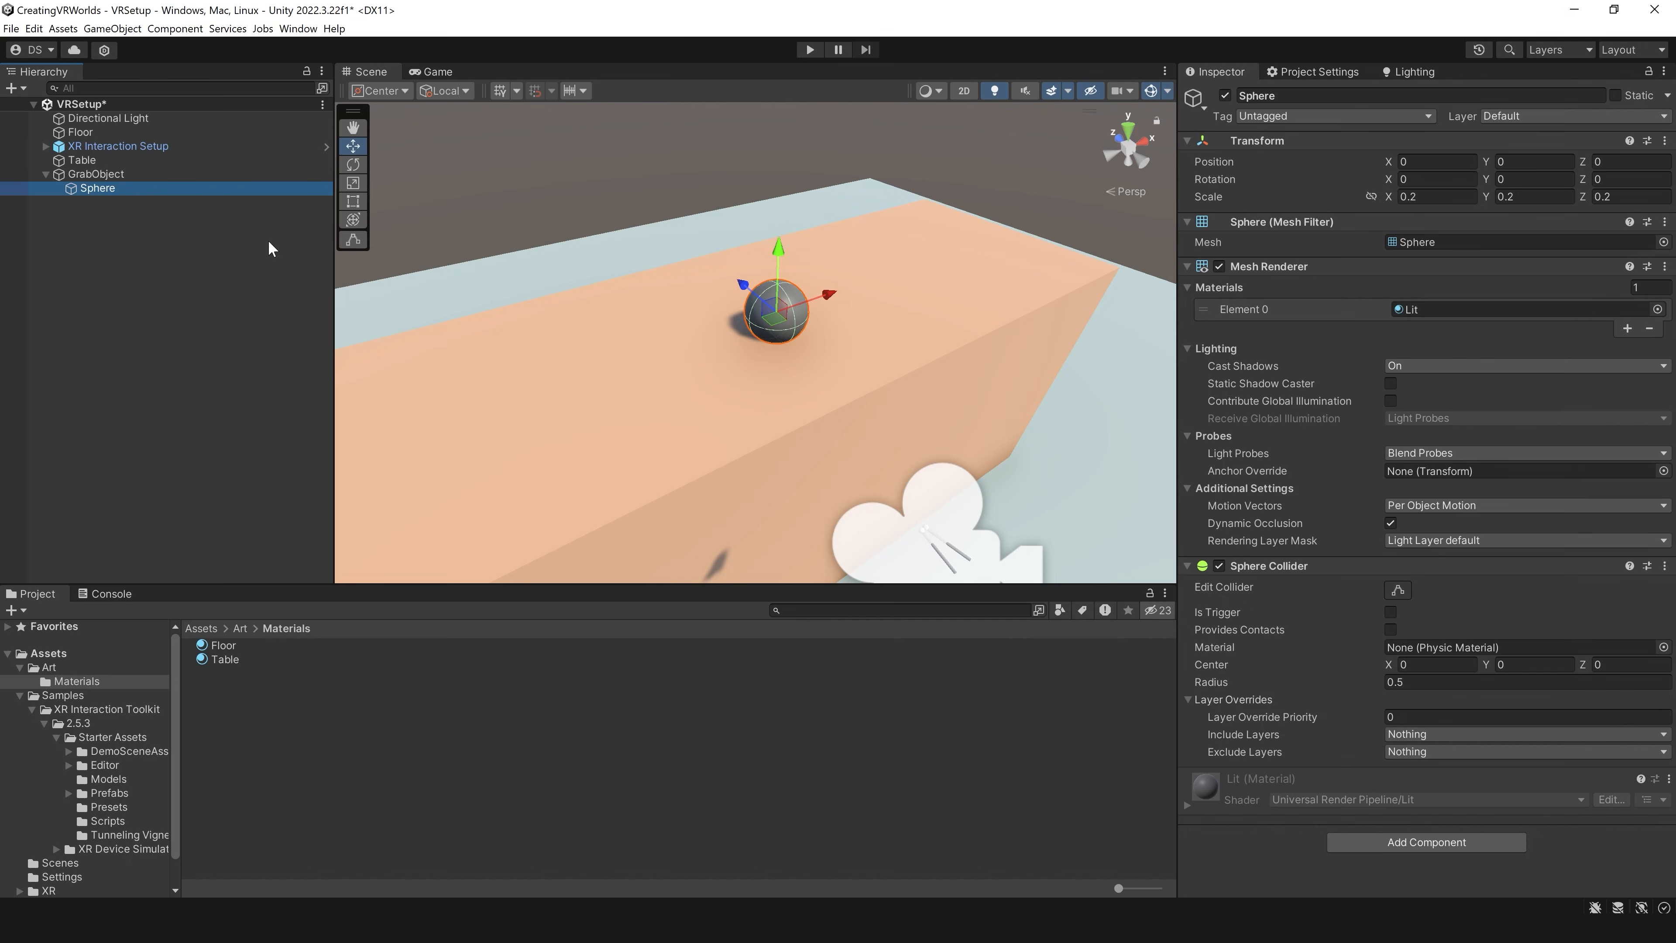
pyautogui.click(101, 175)
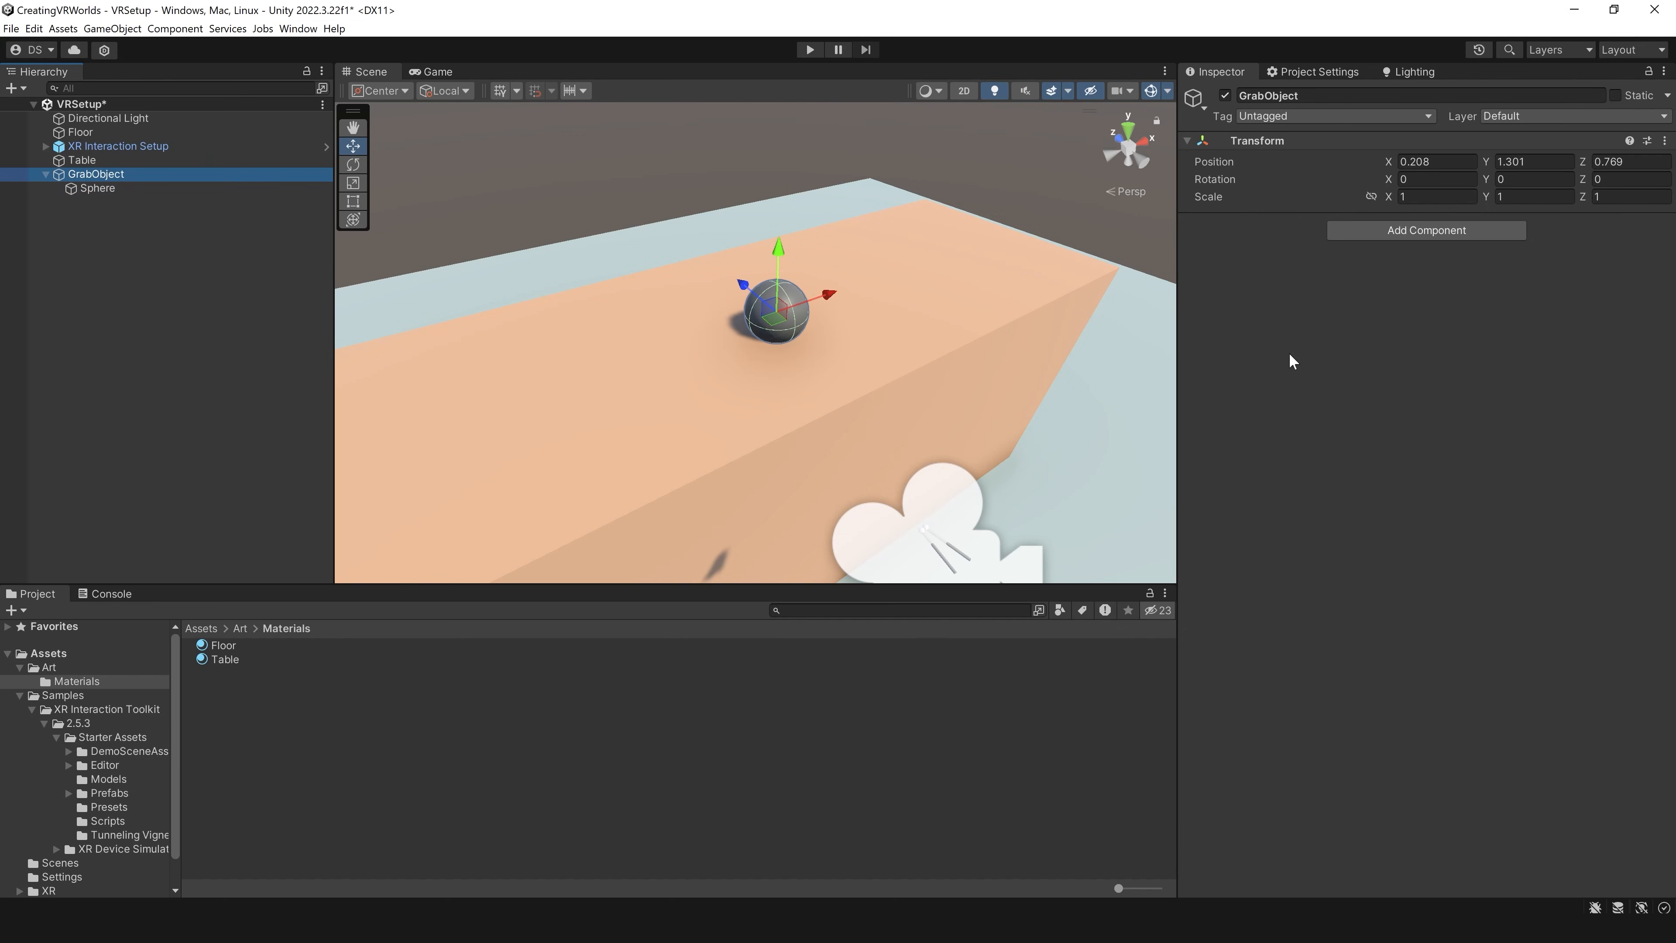
# Step: Add an XR Grab Interactable component to GrabObject and bring its settings into view
pyautogui.moveTo(779, 261); pyautogui.dragTo(844, 284, button='right')
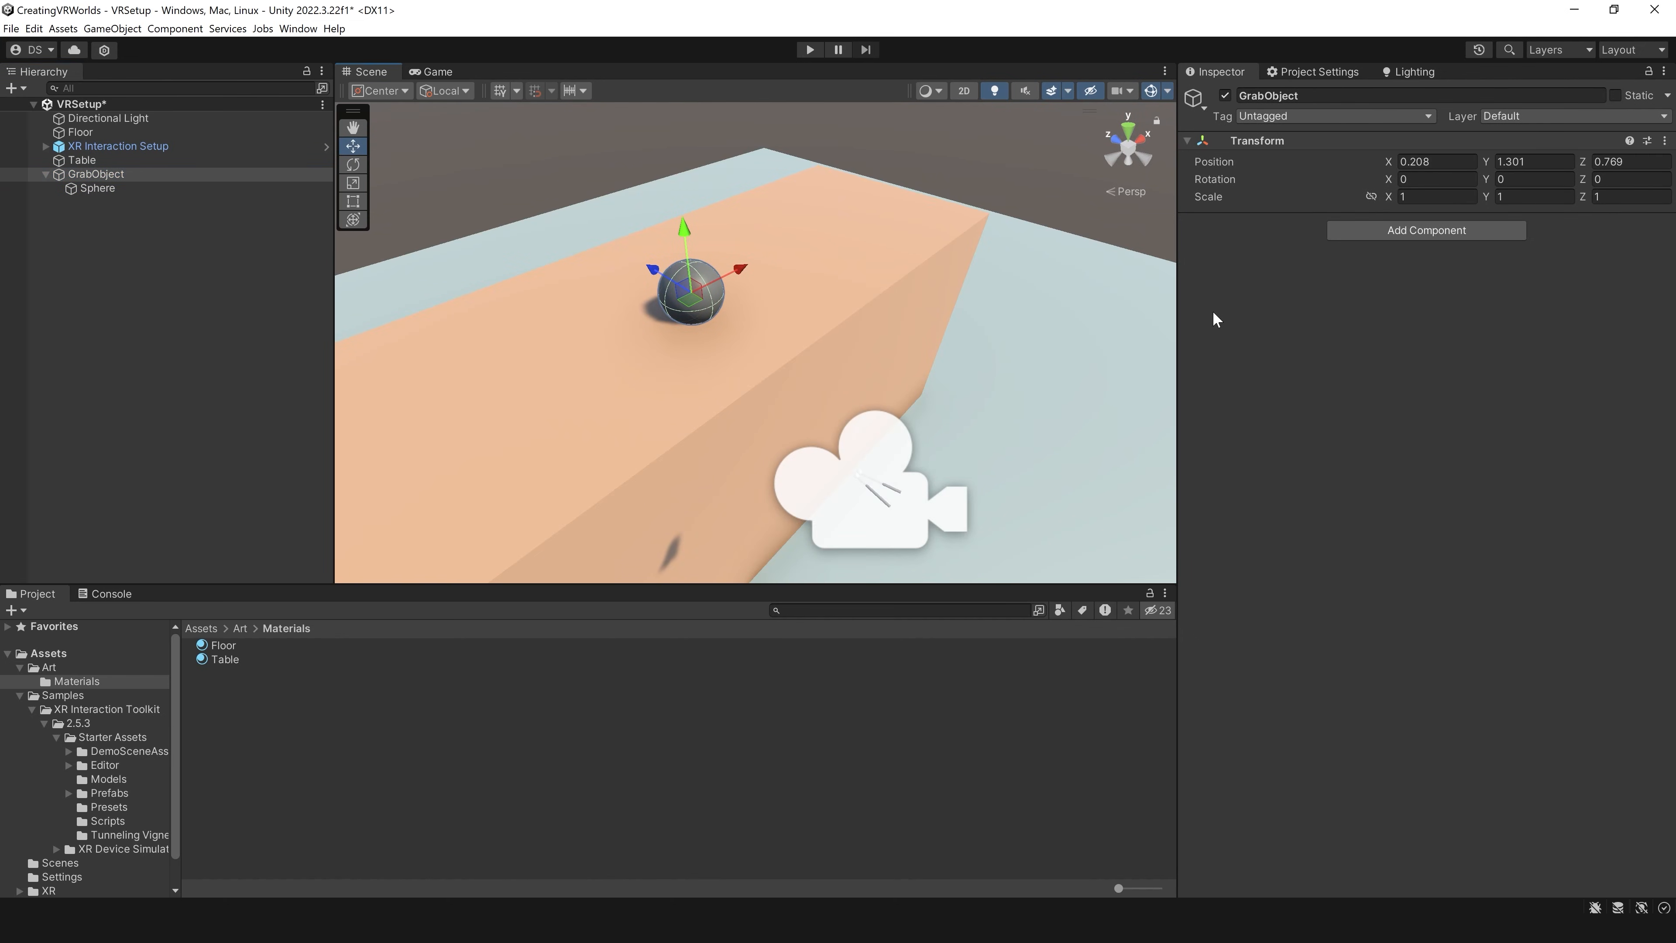
pyautogui.click(1390, 231)
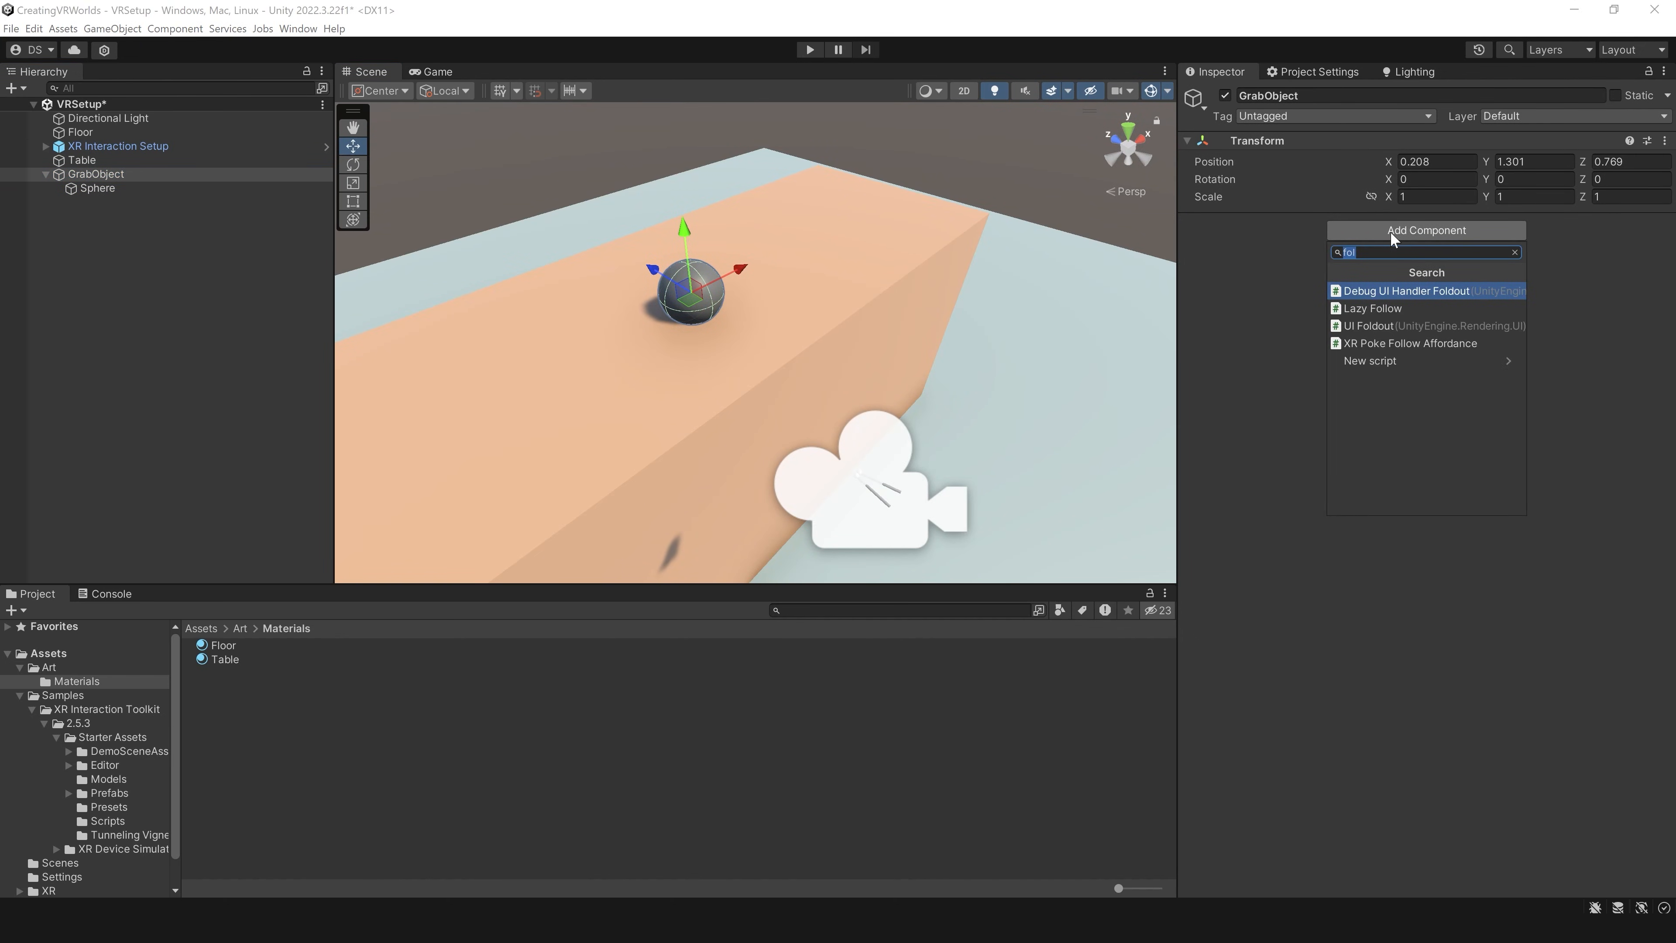
pyautogui.write('xr')
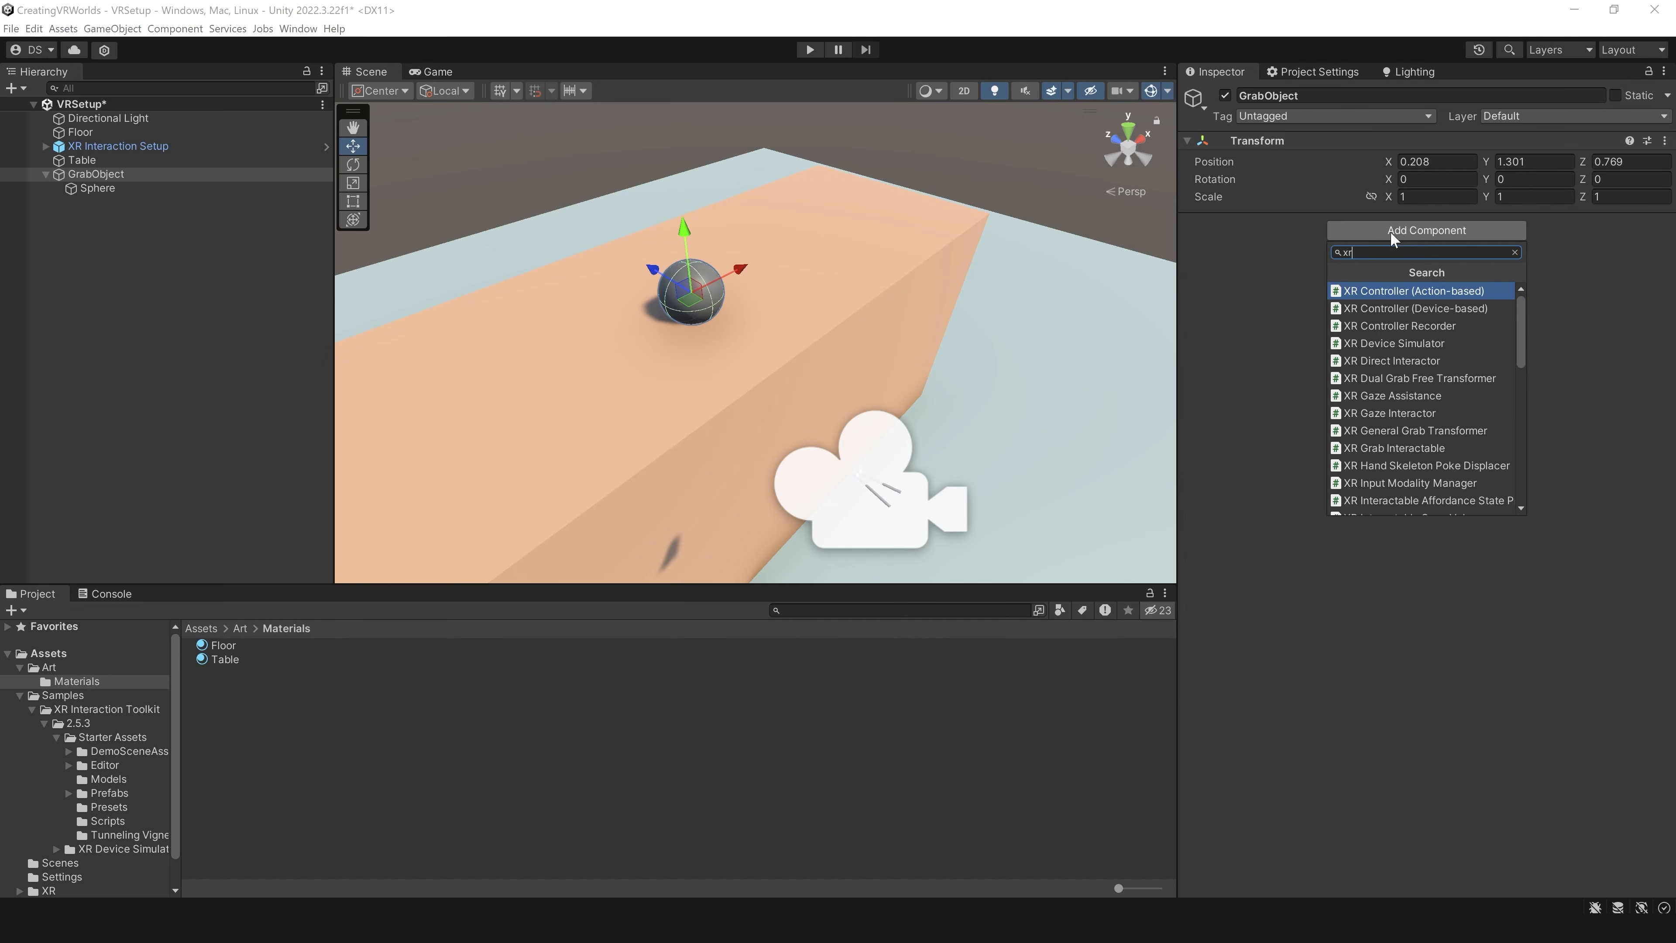
pyautogui.press('BackSpace')
pyautogui.press('BackSpace')
pyautogui.write('grab')
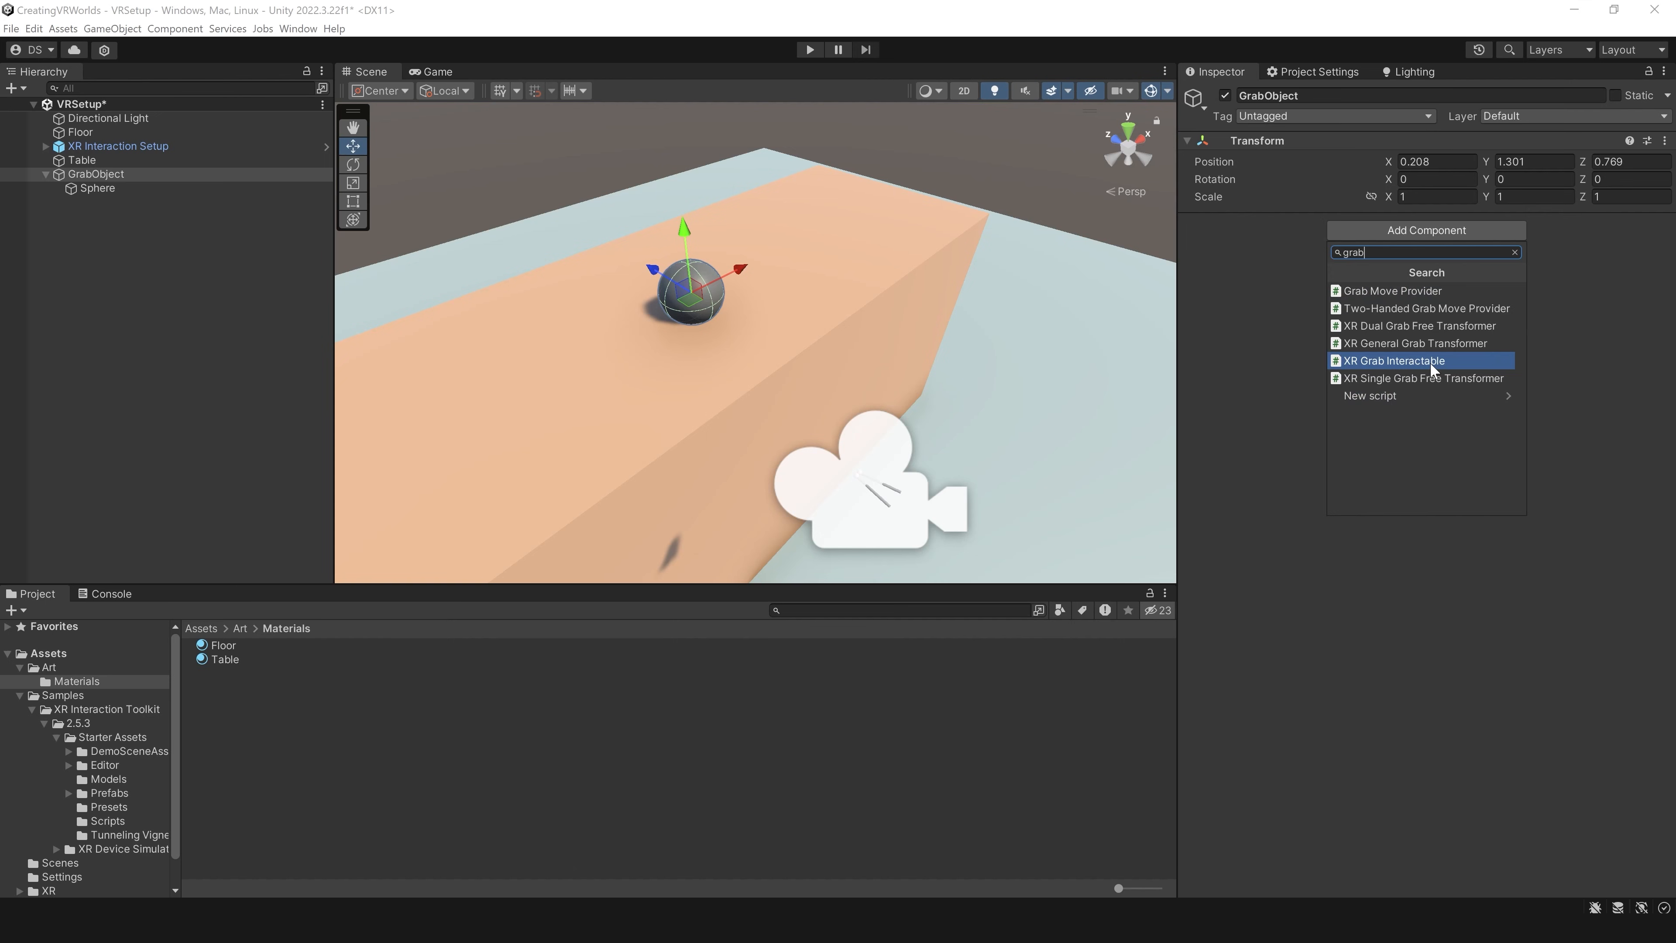
pyautogui.click(1430, 361)
pyautogui.scroll(-2, 1361, 388)
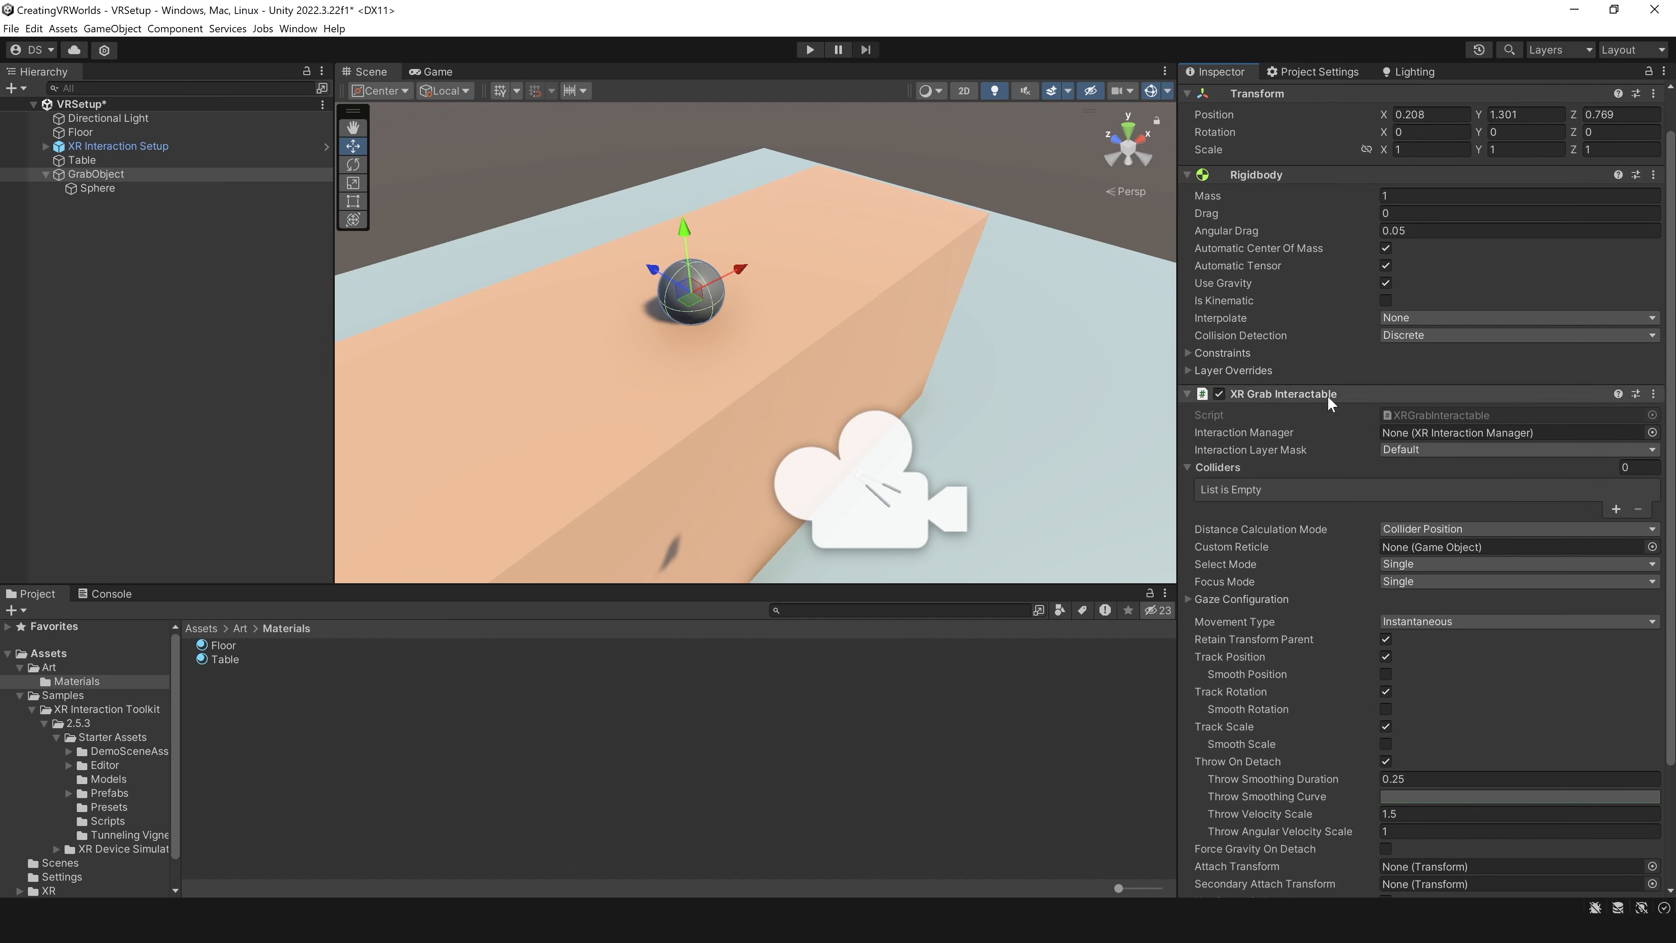
# Step: Examine the XR Grab Interactable settings on GrabObject and the collider on its Sphere child
pyautogui.scroll(-4, 1330, 492)
pyautogui.scroll(4, 1329, 493)
pyautogui.scroll(1, 1237, 533)
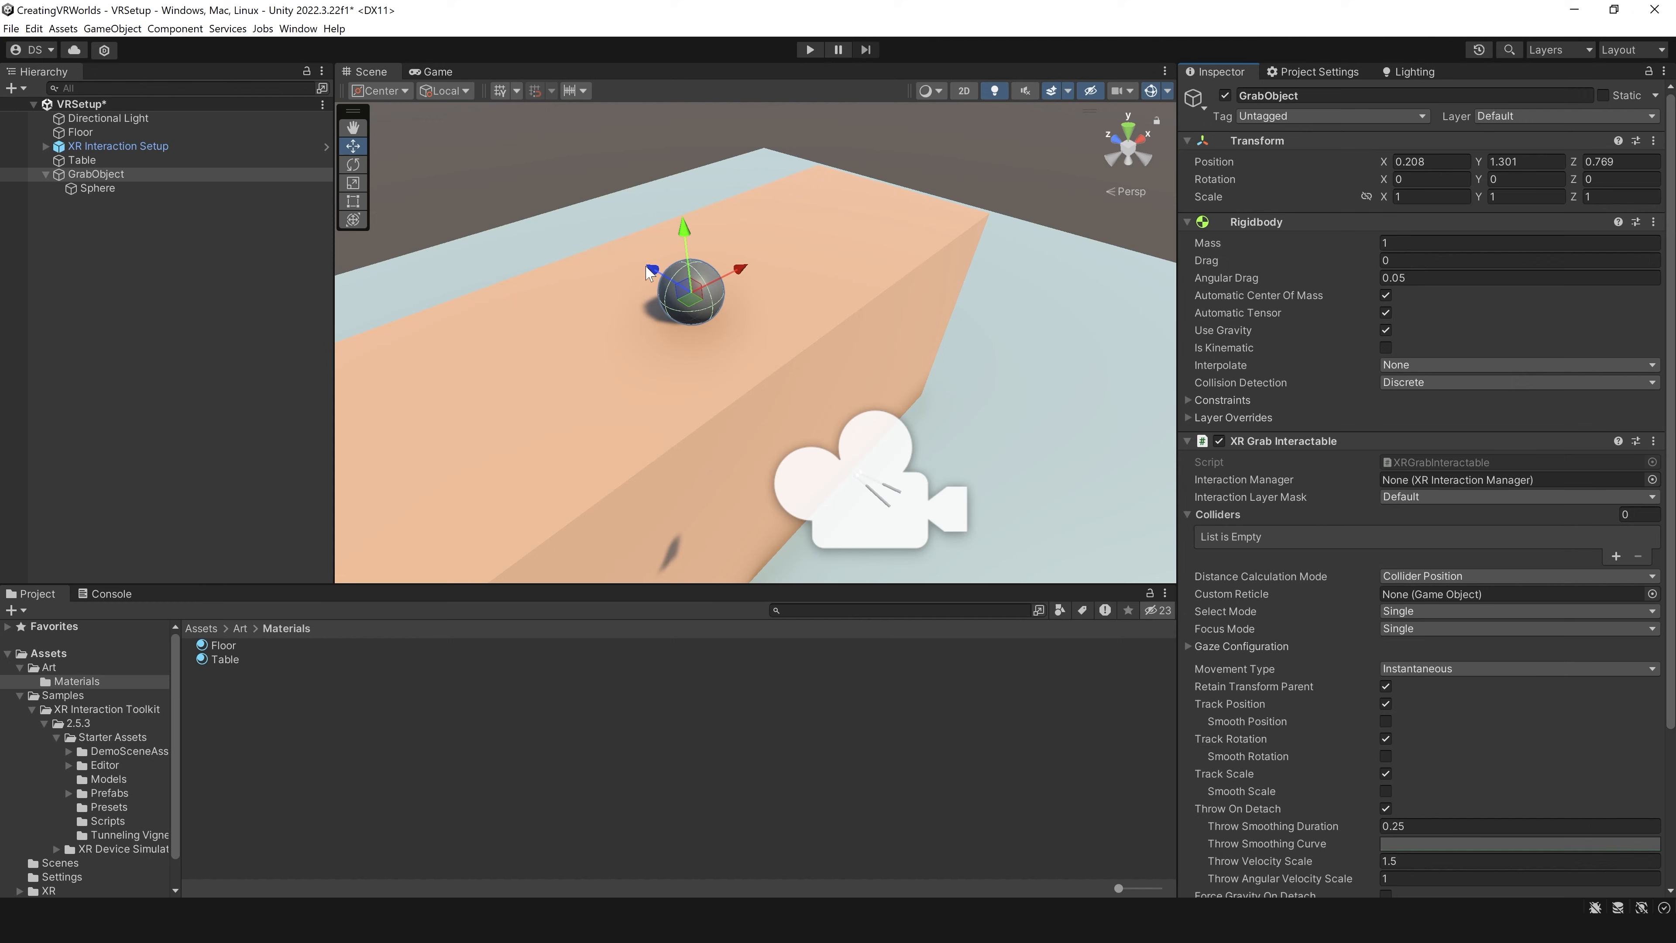
pyautogui.click(315, 189)
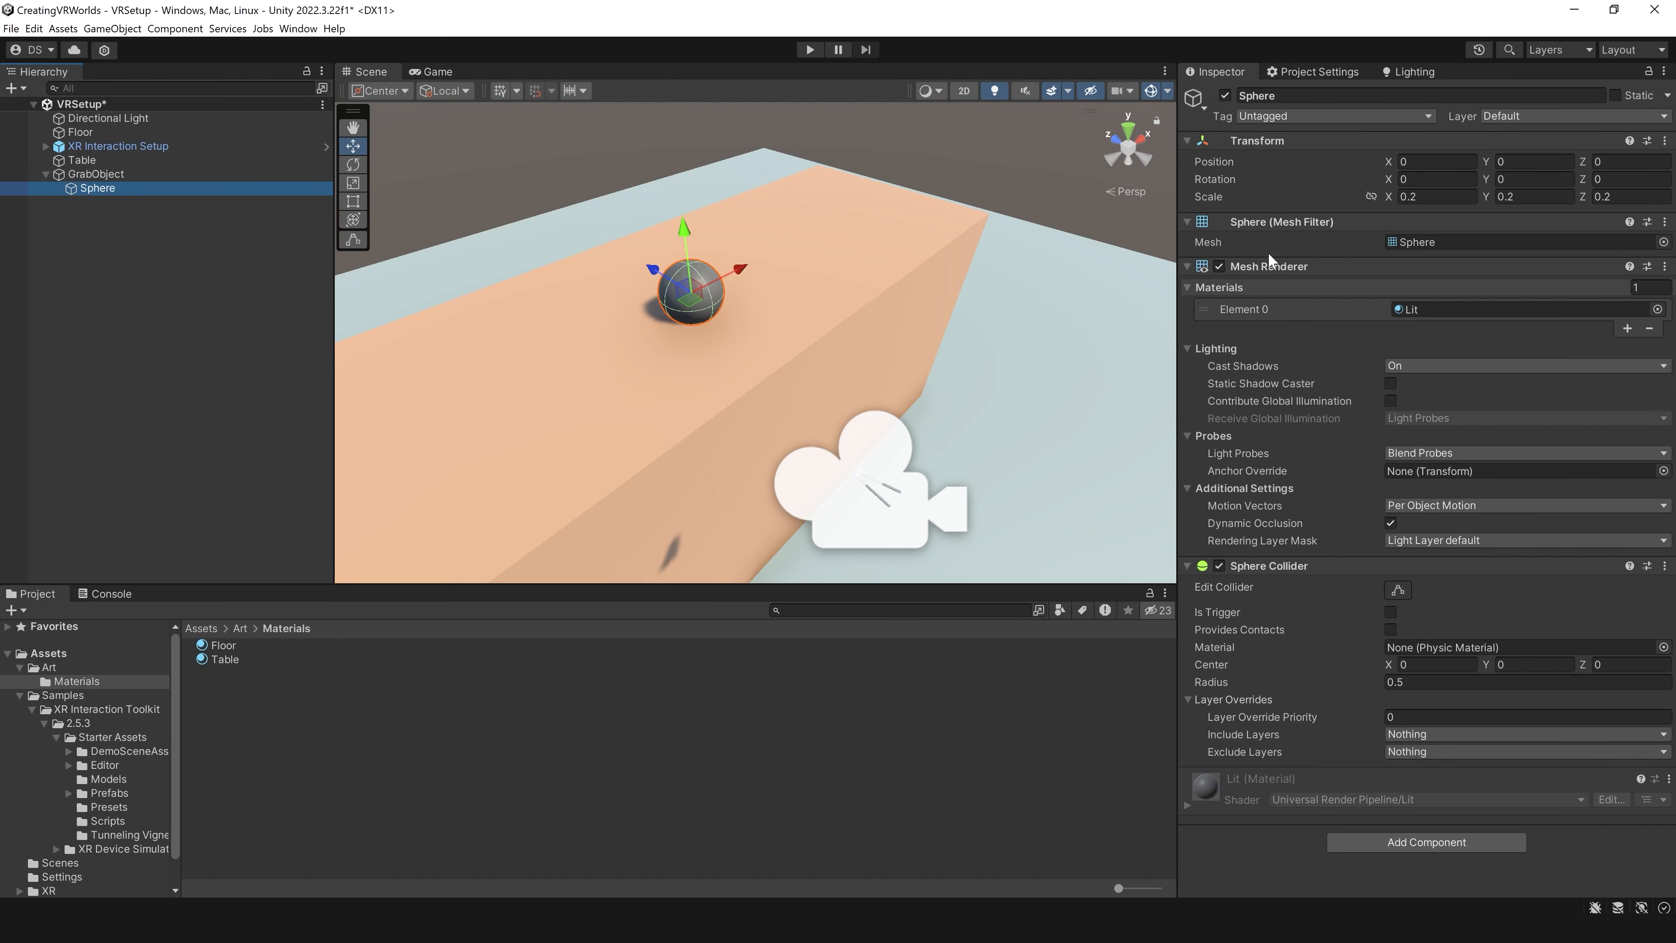
pyautogui.click(141, 173)
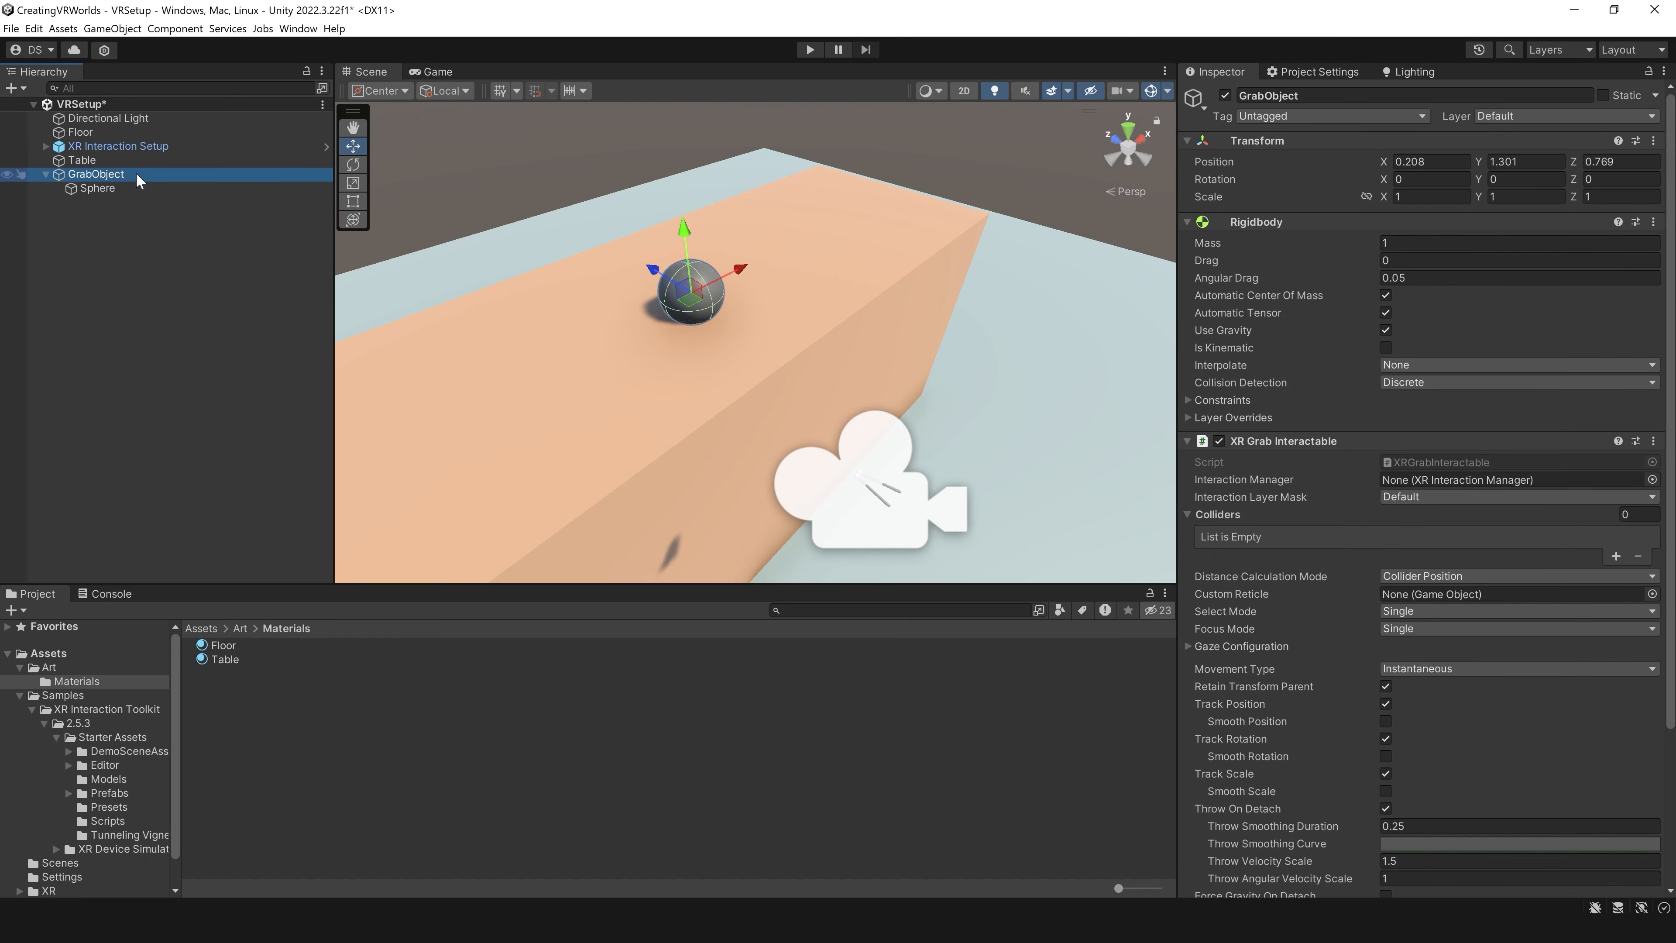
# Step: Add a second sphere as a child of GrabObject and set its scale to 0.2 on all axes
pyautogui.rightClick(134, 174)
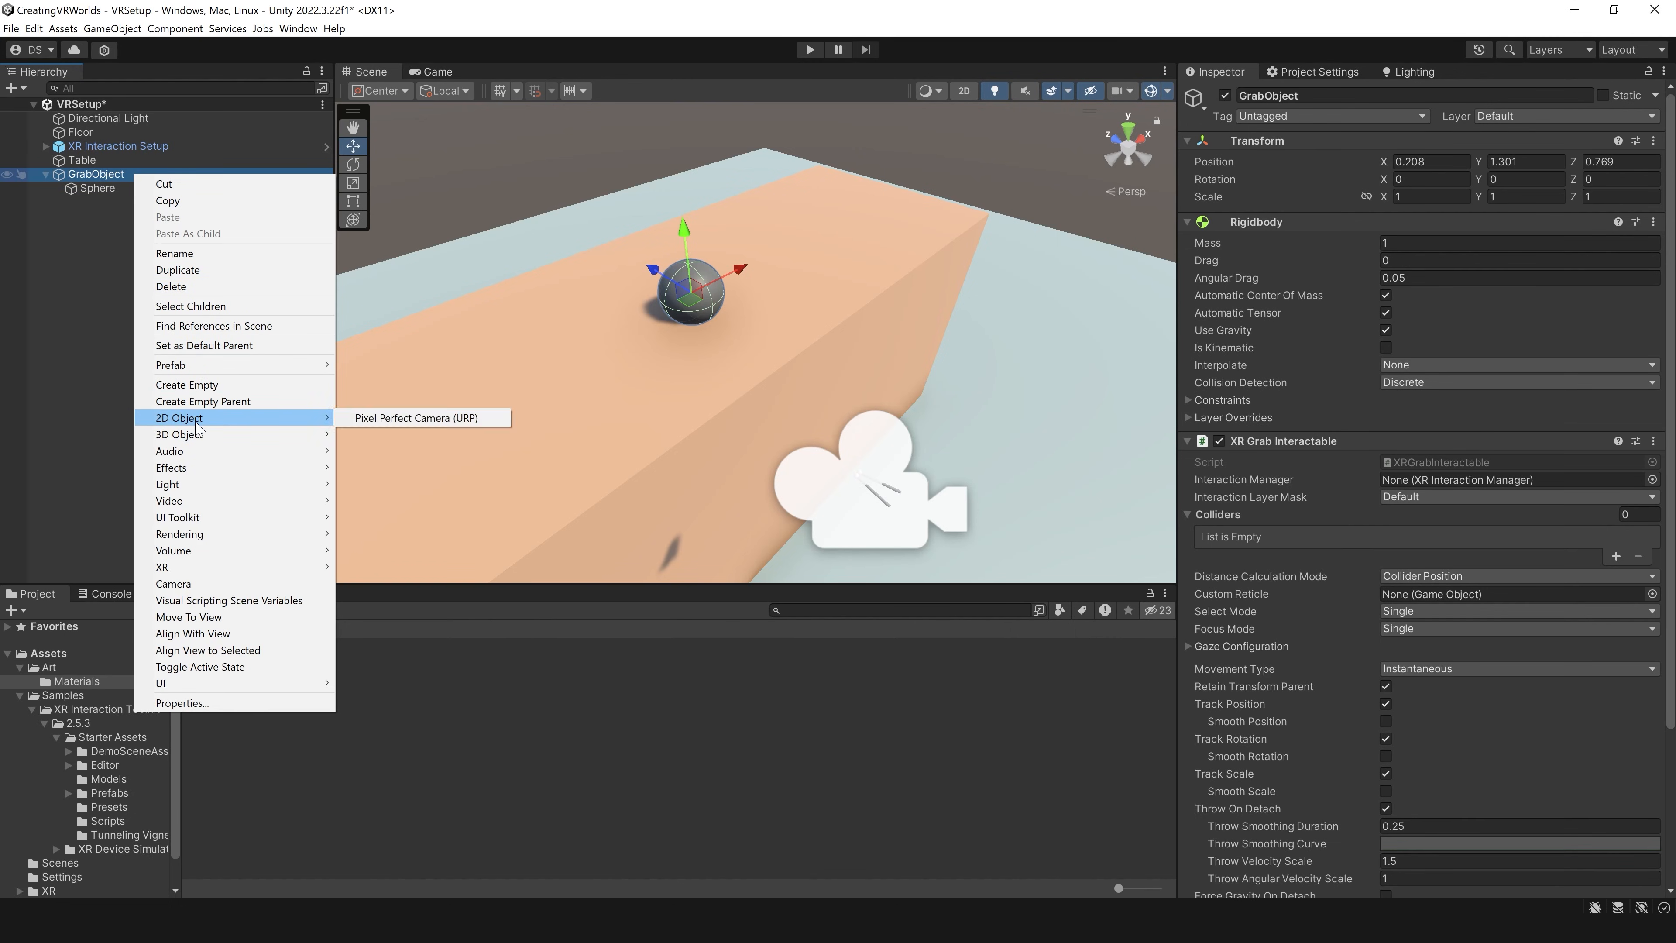
pyautogui.moveTo(197, 439)
pyautogui.click(373, 450)
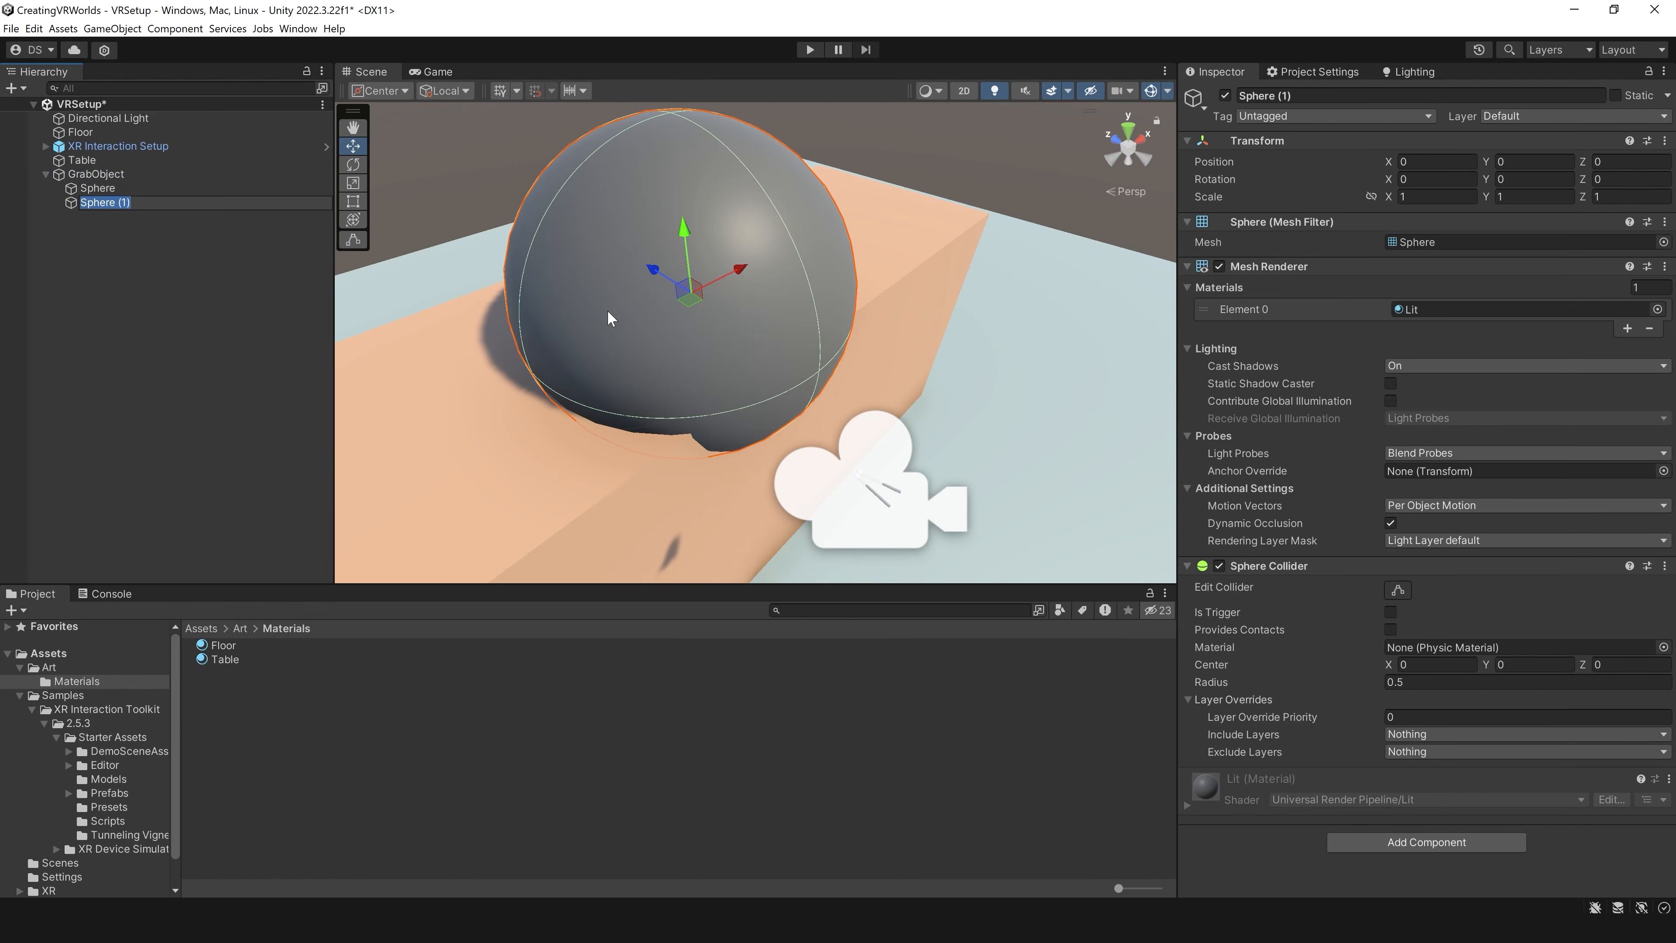
pyautogui.click(1448, 197)
pyautogui.write('.2')
pyautogui.press('Tab')
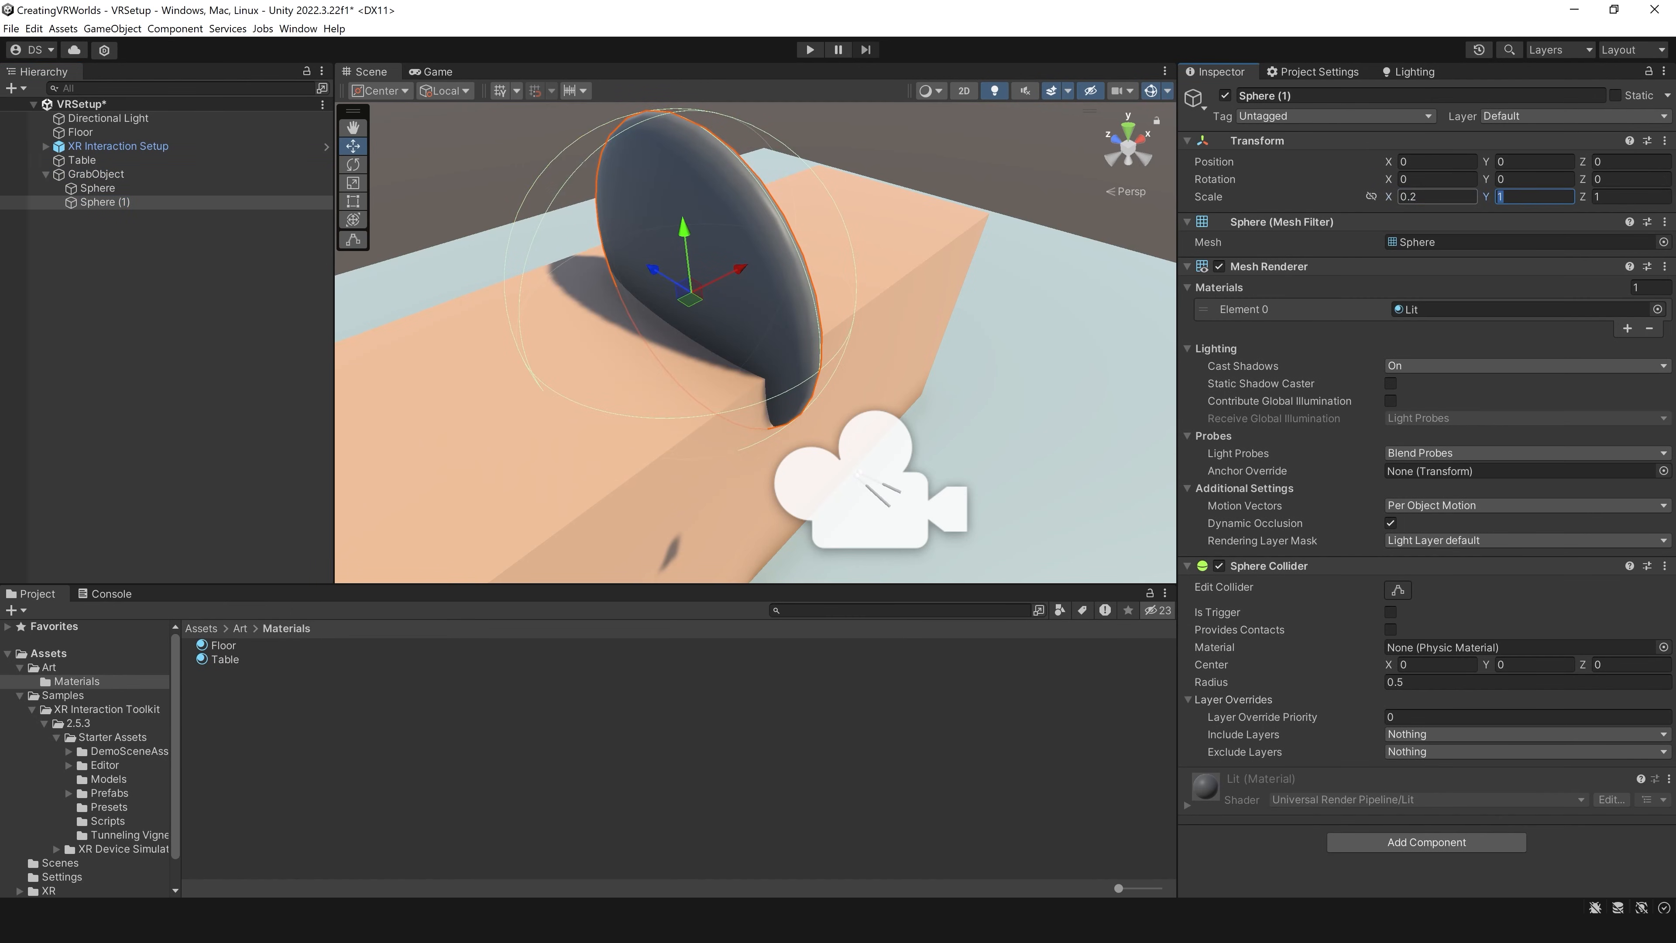
pyautogui.write('.2')
pyautogui.press('Tab')
pyautogui.write('.2')
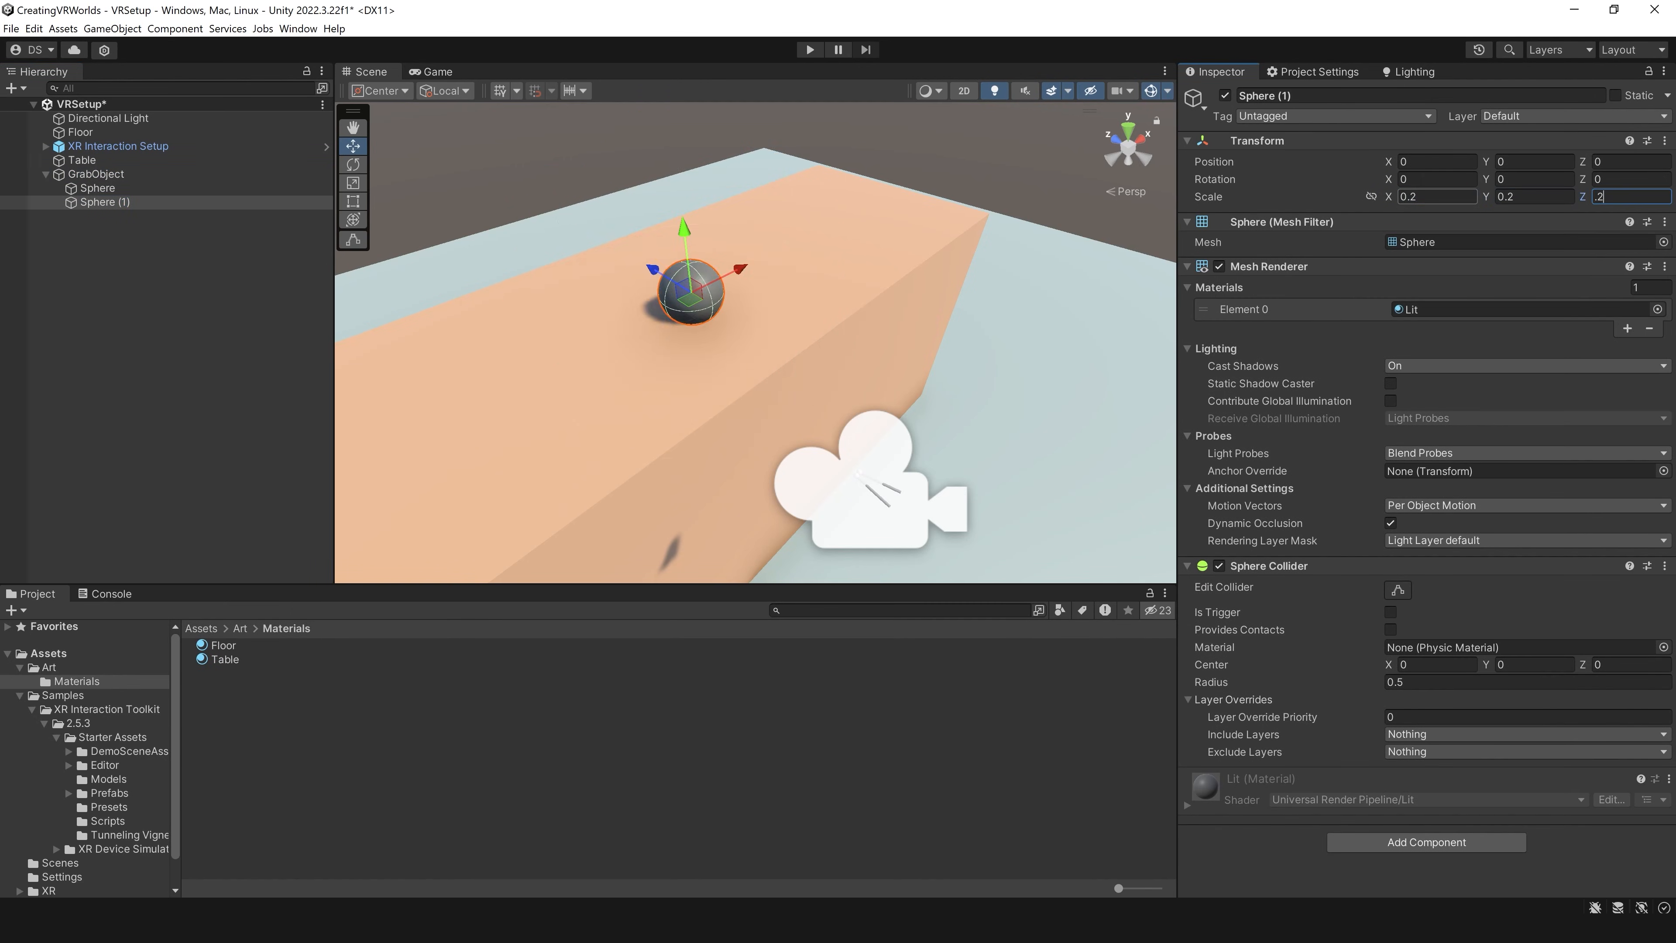
pyautogui.press('Return')
# Step: Rename the second sphere as Collider and remove its Mesh Renderer and Mesh Filter components
pyautogui.click(115, 201)
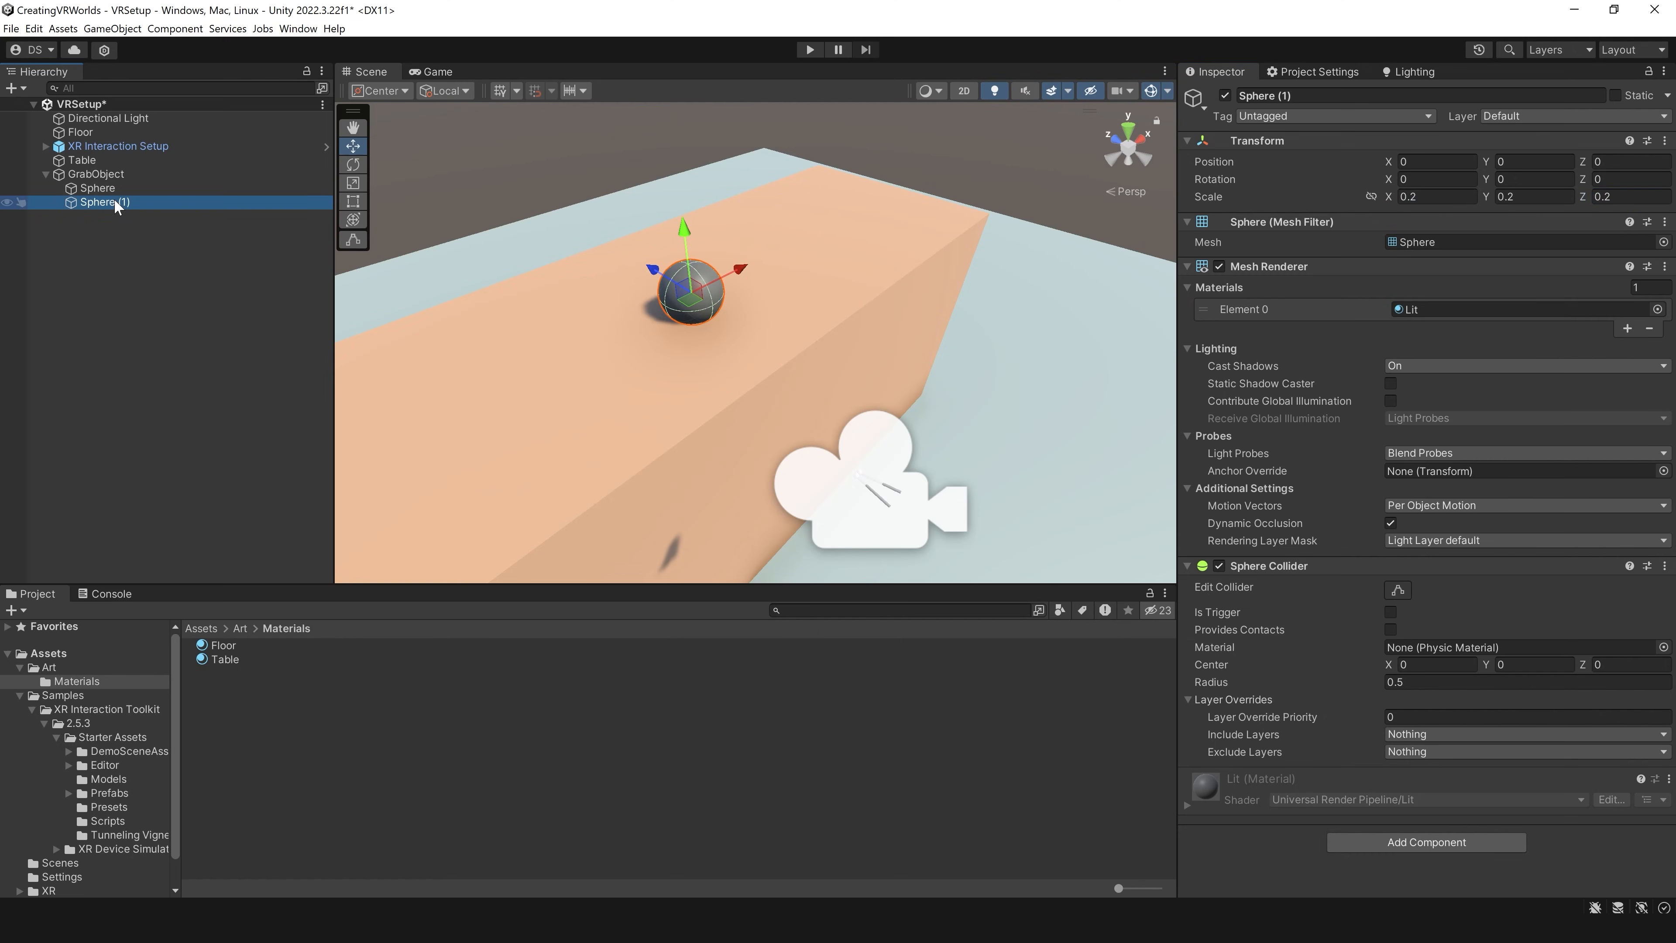
pyautogui.press('F2')
pyautogui.write('Collider')
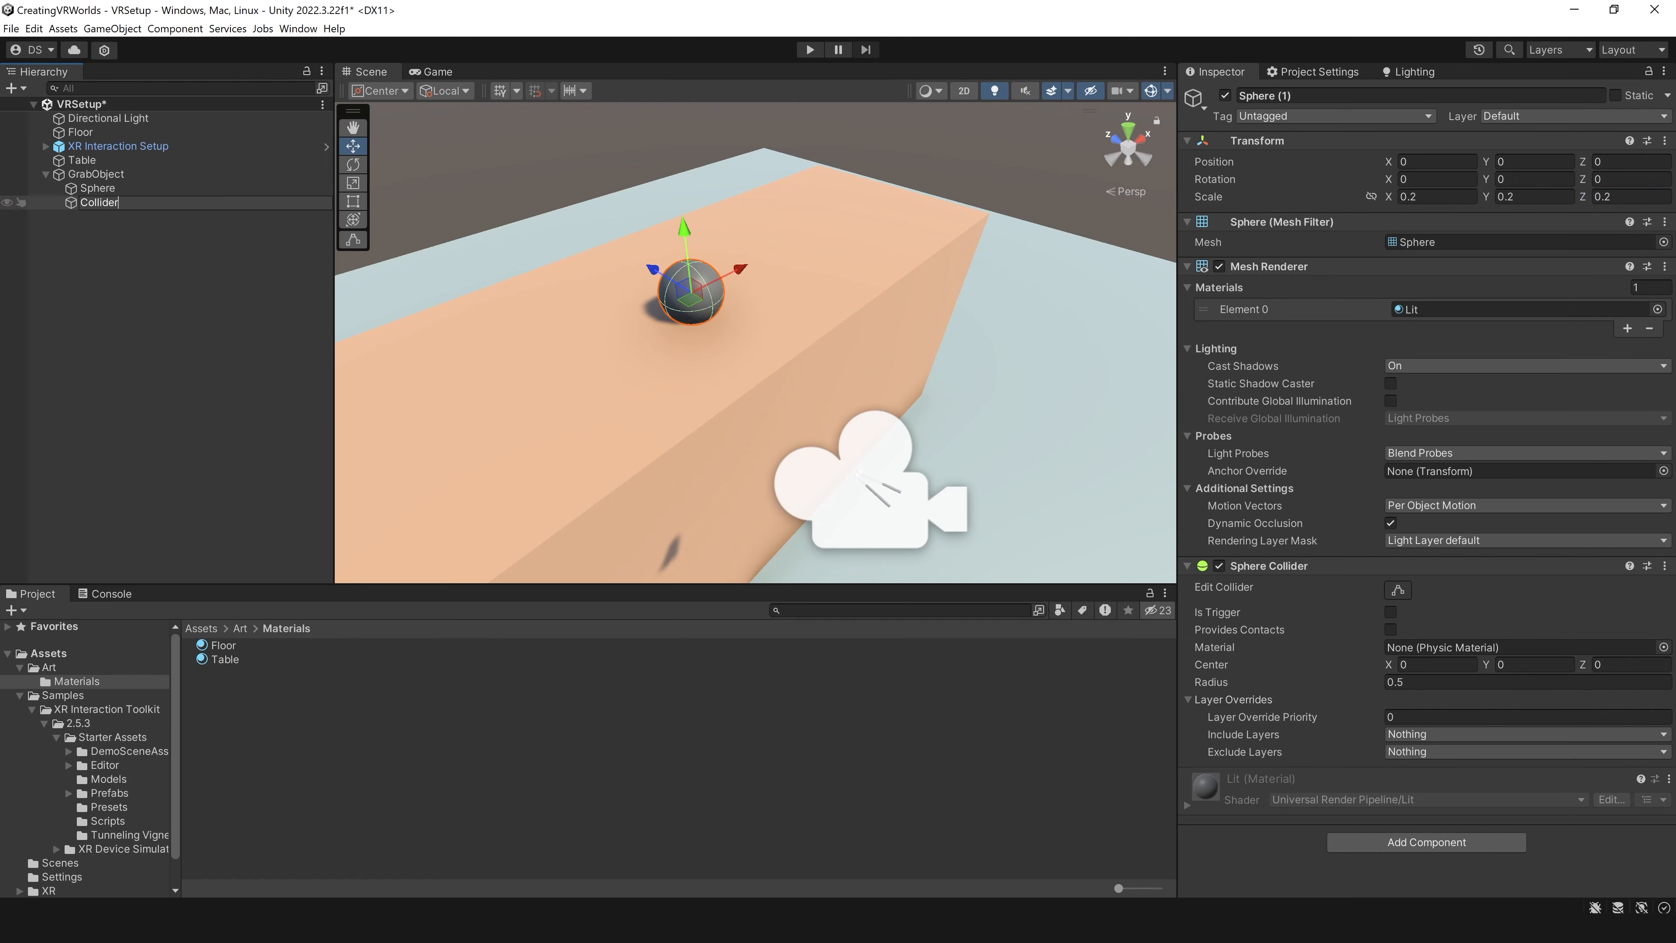
pyautogui.press('Return')
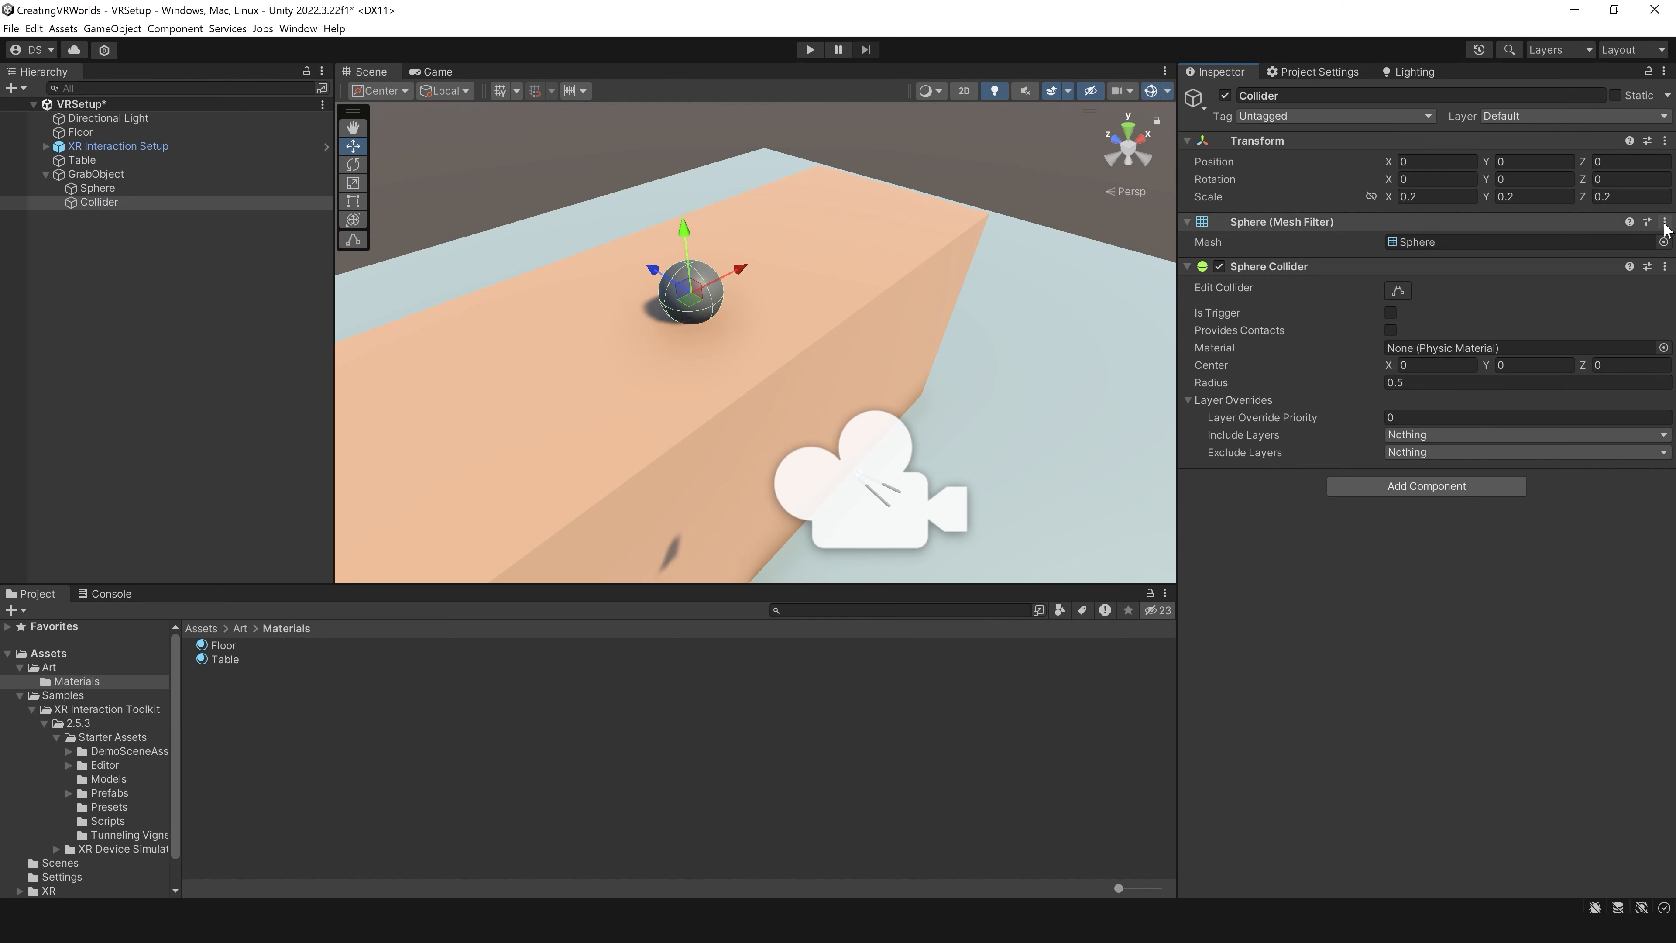
pyautogui.click(1666, 222)
pyautogui.click(1571, 258)
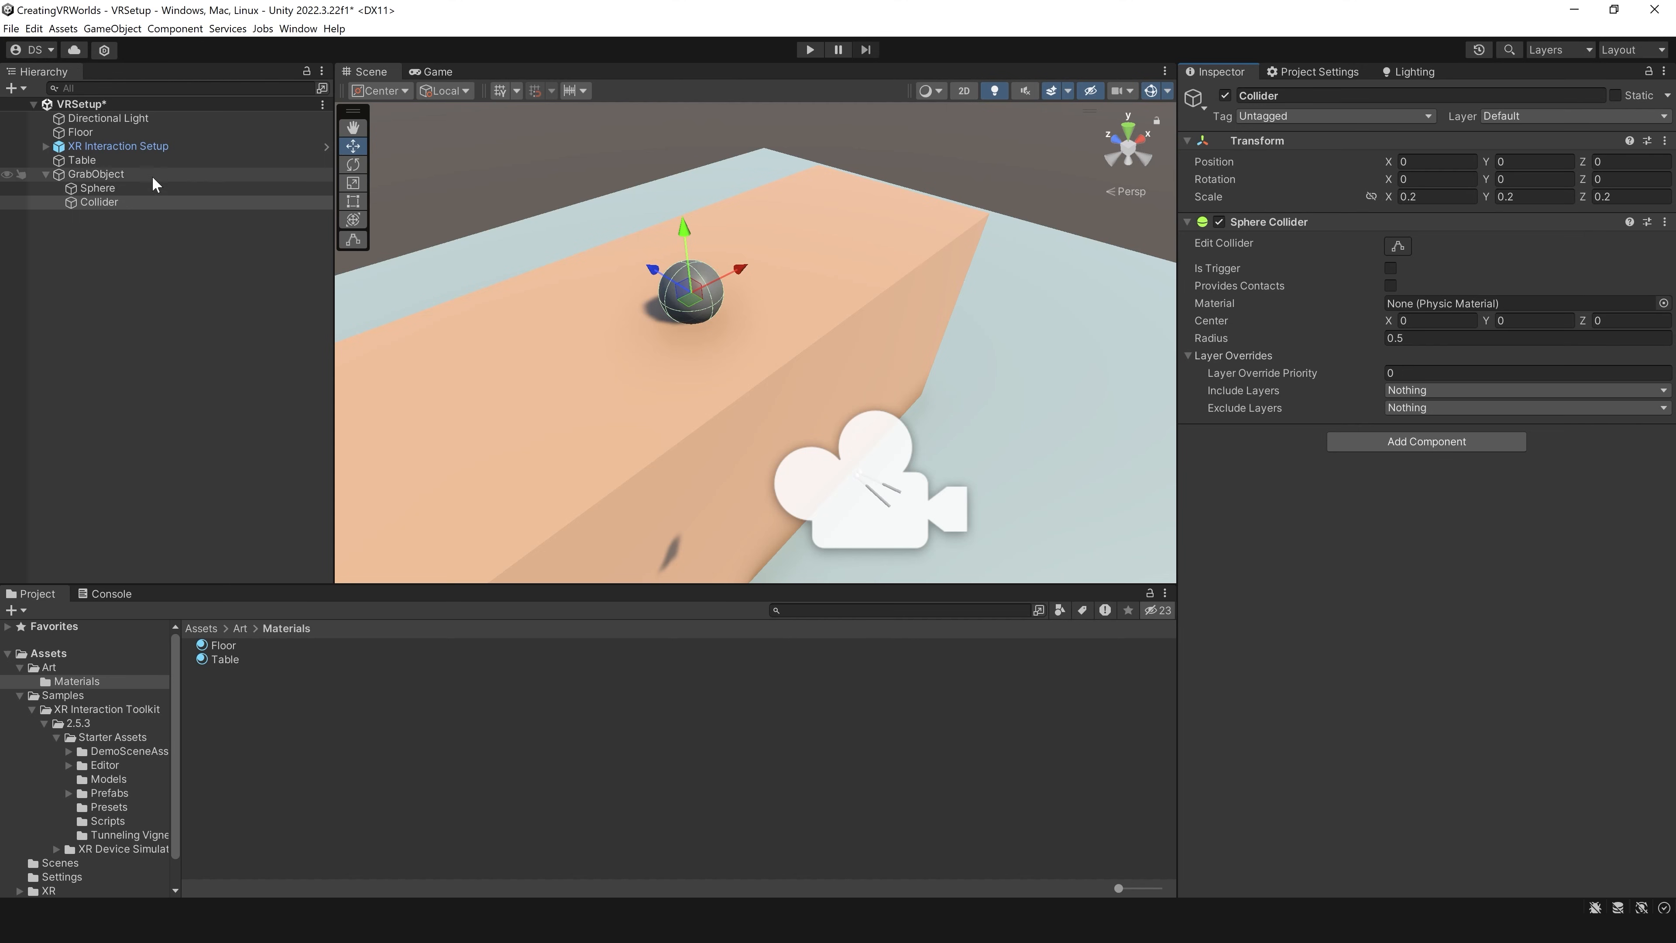
# Step: Assign the Collider child to the Colliders list of GrabObject's XR Grab Interactable
pyautogui.click(144, 189)
pyautogui.click(125, 174)
pyautogui.scroll(-2, 1196, 374)
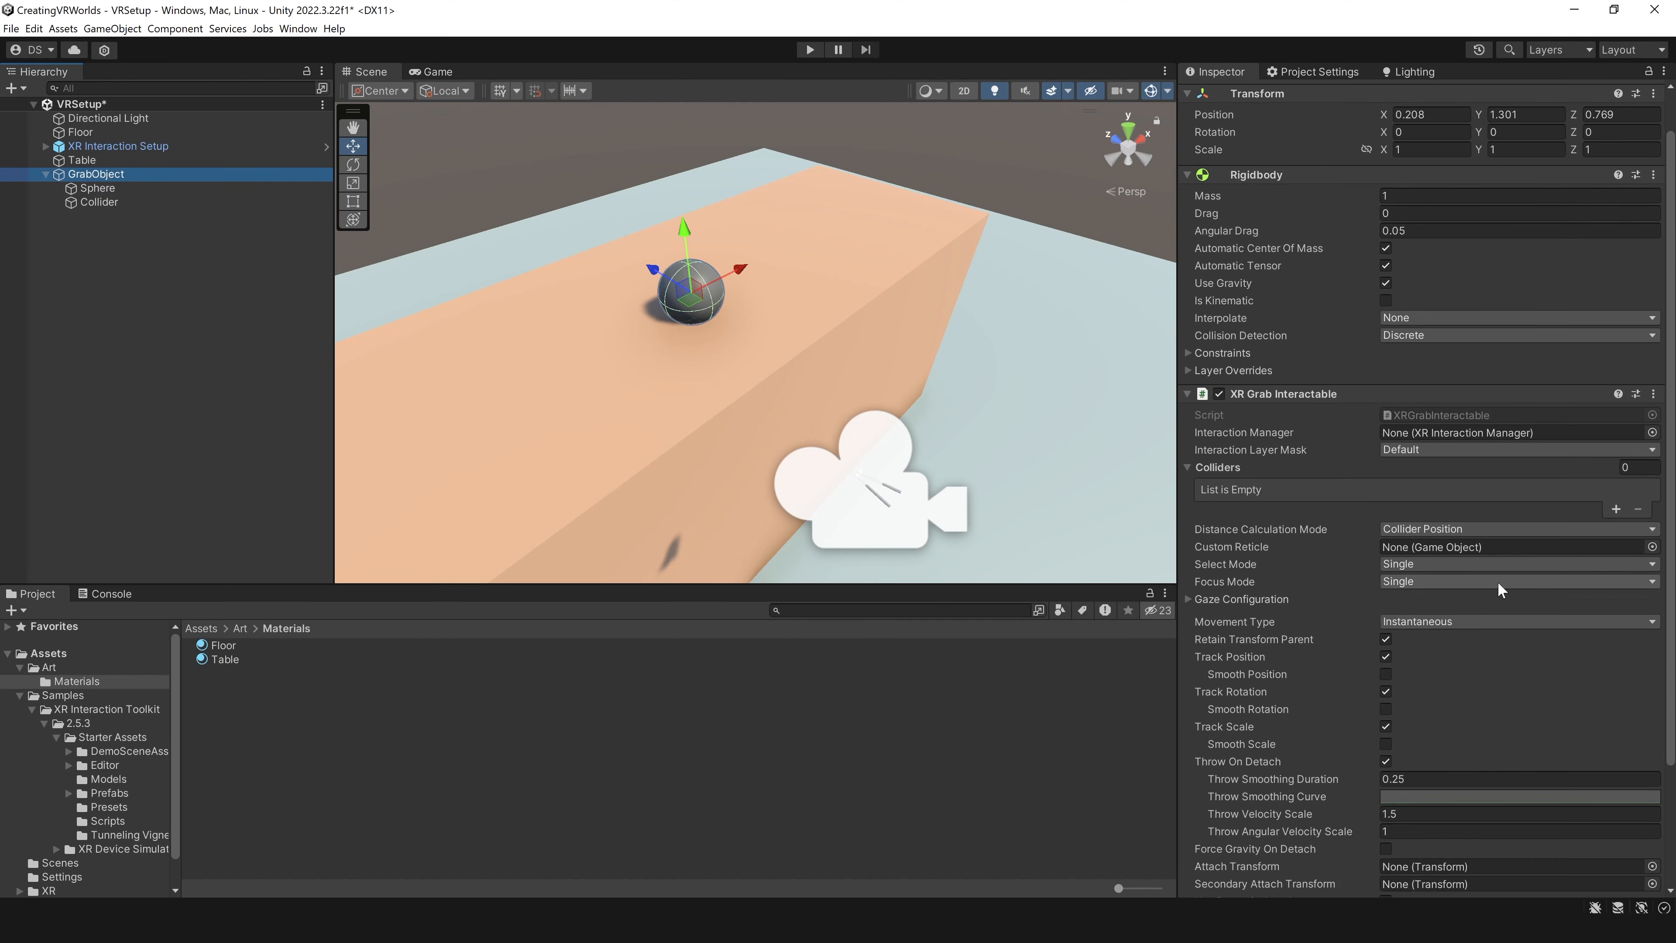
pyautogui.scroll(-2, 1195, 374)
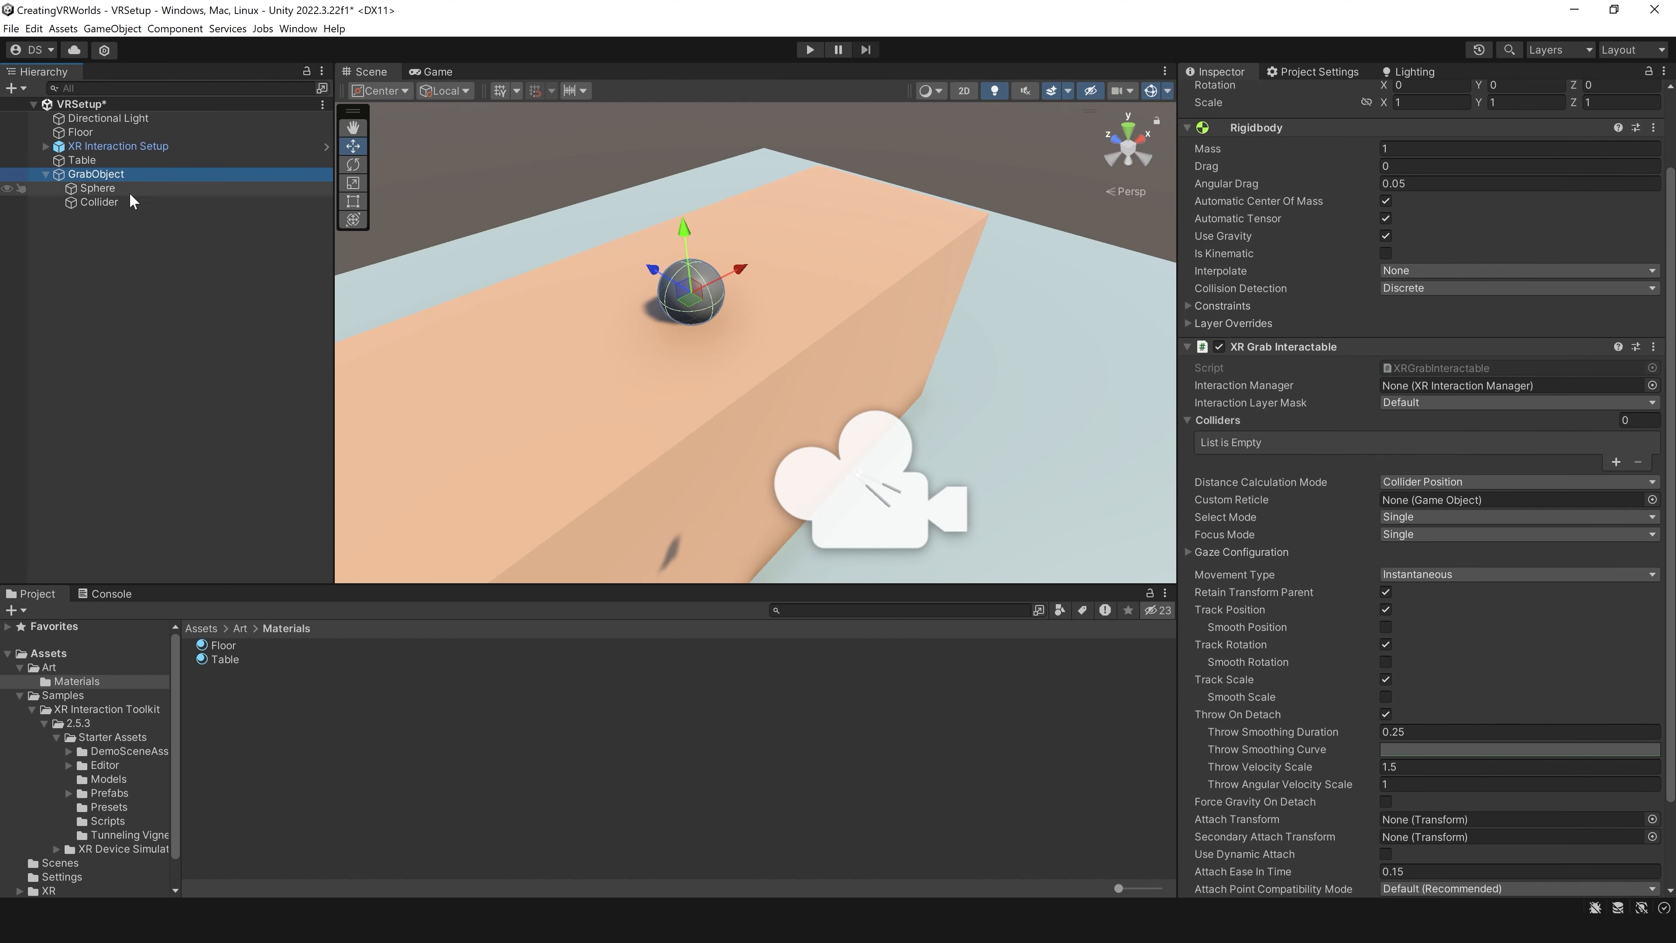
pyautogui.moveTo(112, 206); pyautogui.dragTo(1216, 420)
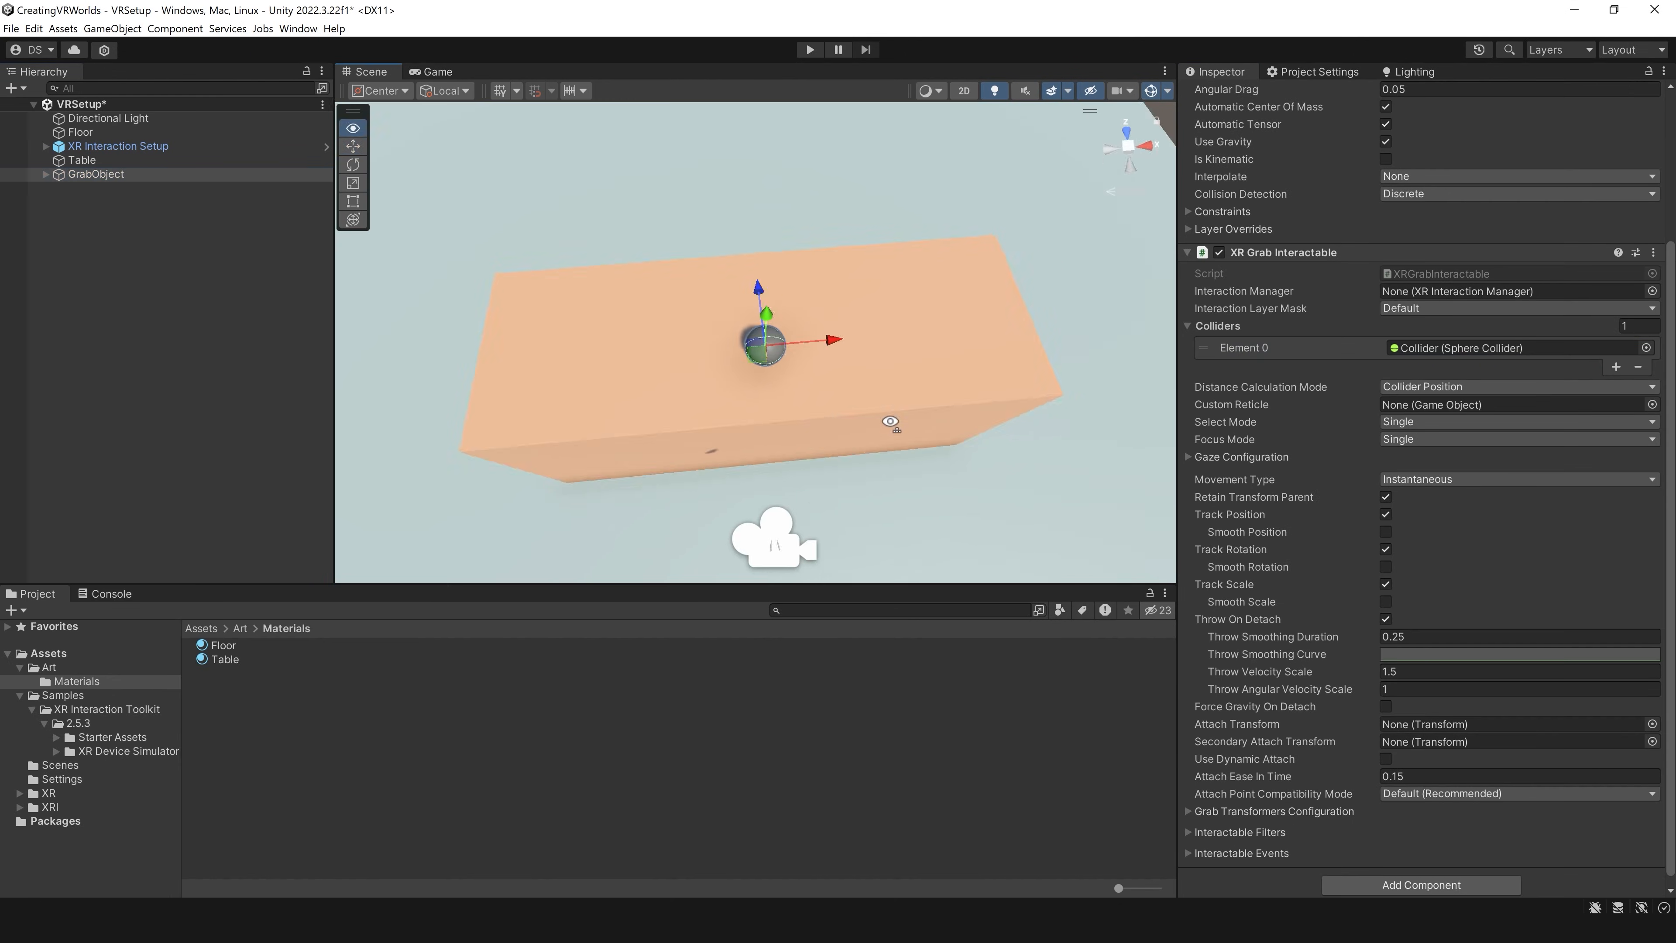
# Step: Try the Kinematic movement type on GrabObject's XR Grab Interactable and settle on Velocity Tracking
pyautogui.keyDown('alt'); pyautogui.moveTo(890, 423); pyautogui.dragTo(929, 392); pyautogui.keyUp('alt')
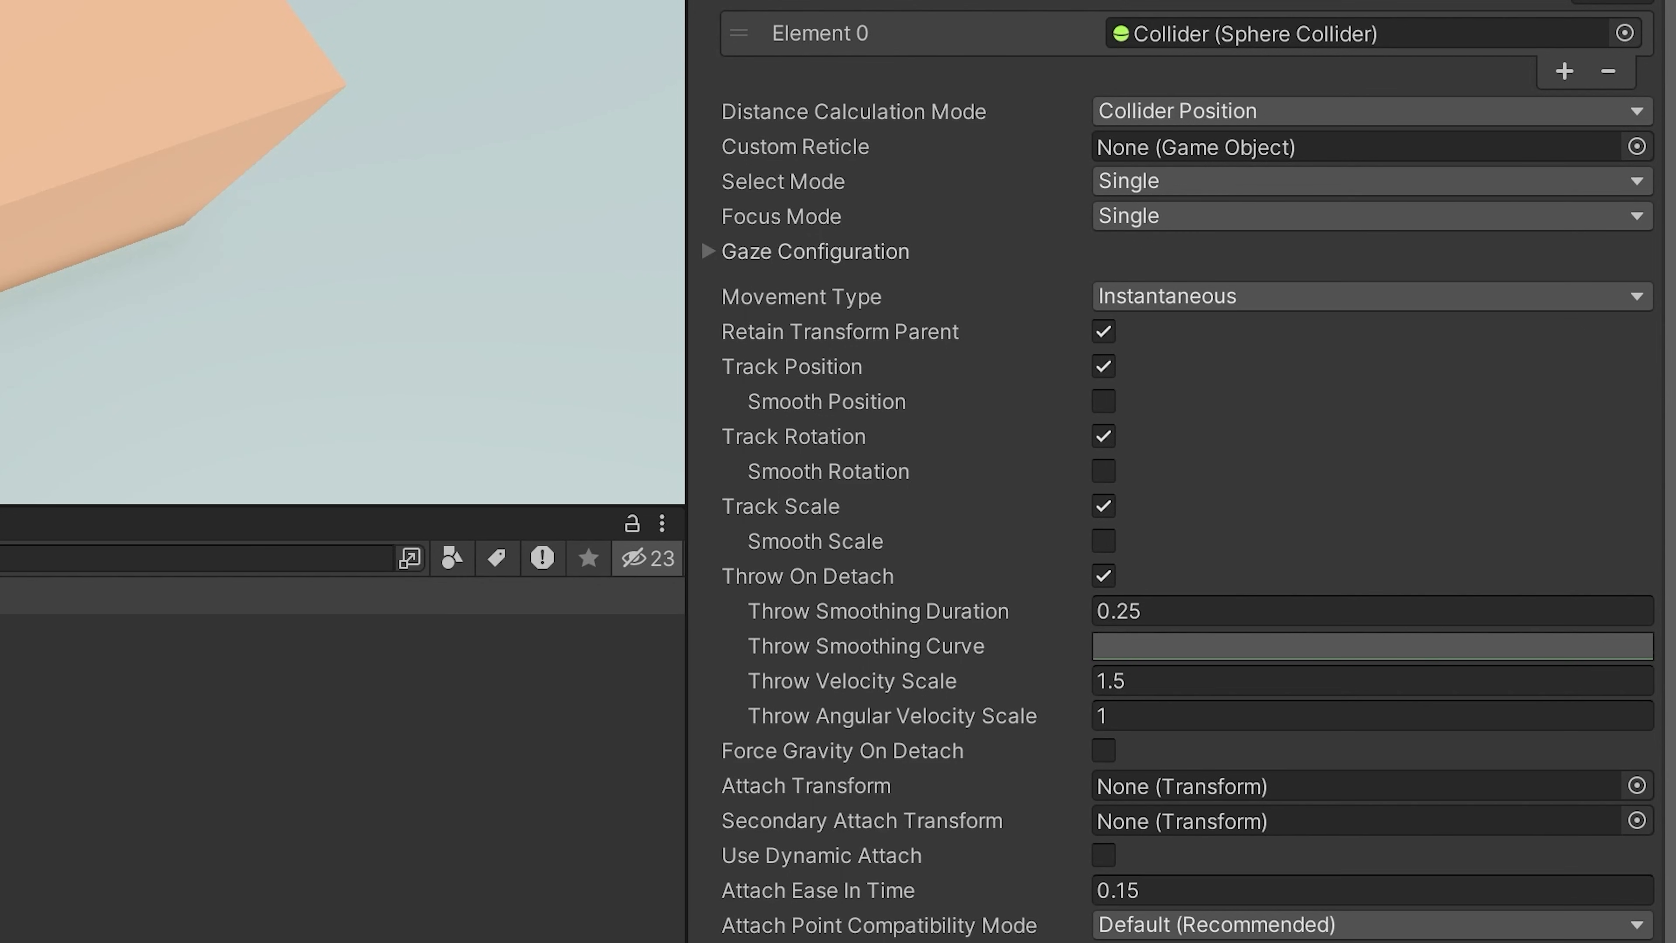
pyautogui.moveTo(60, 333); pyautogui.dragTo(93, 130, button='middle')
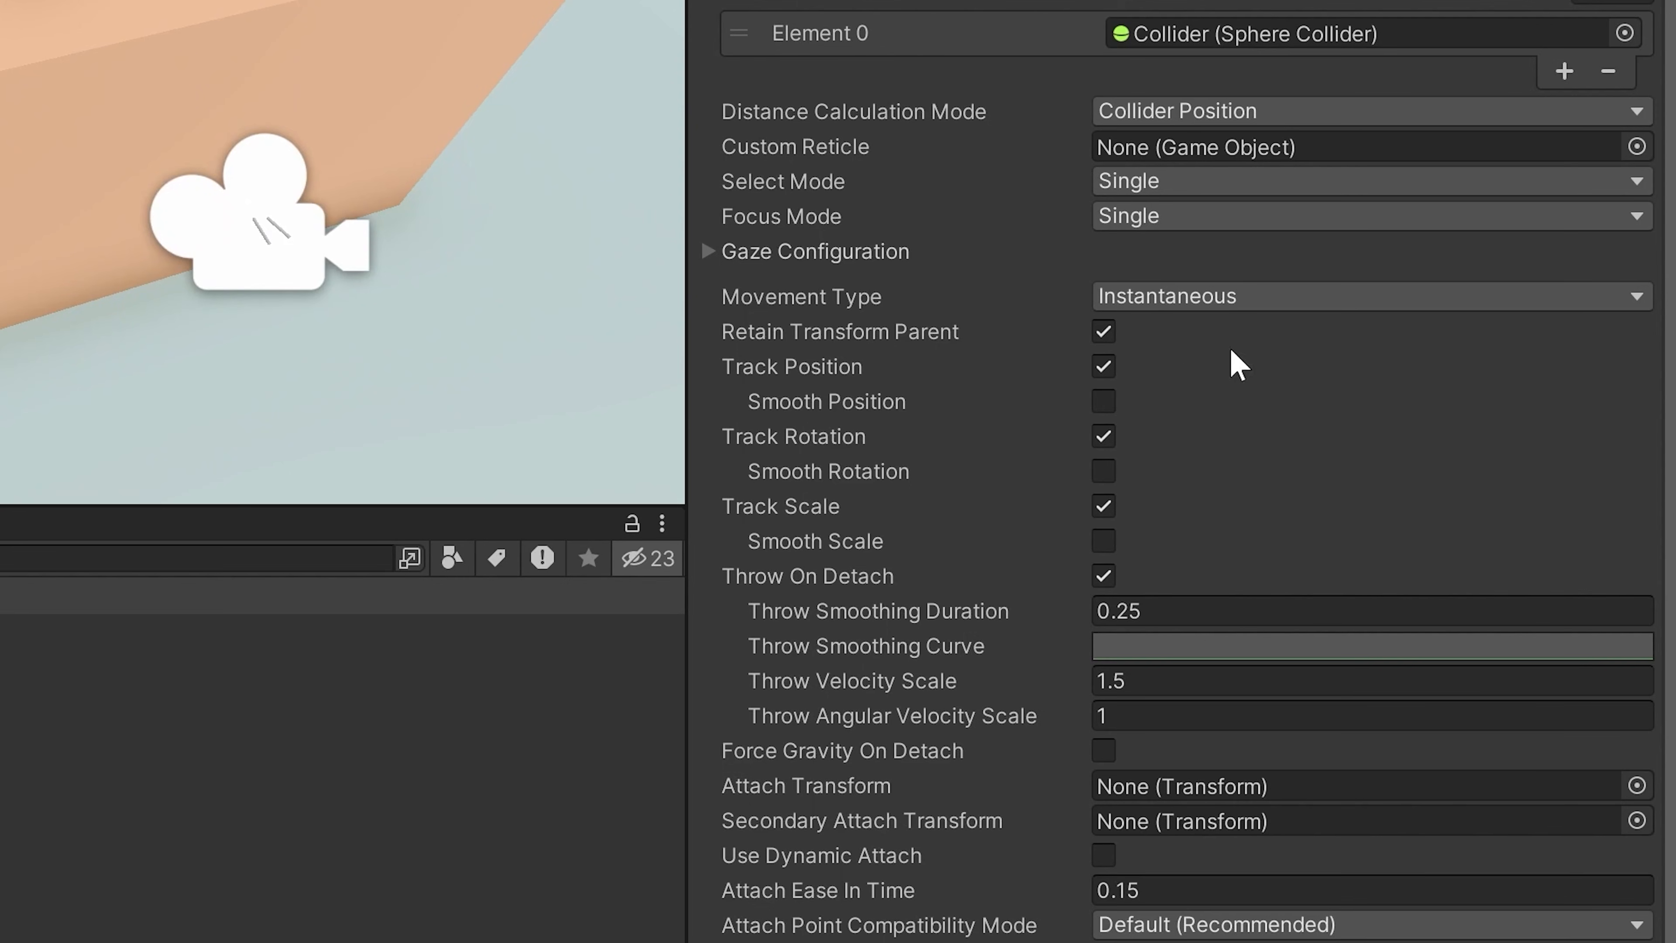
pyautogui.click(1188, 296)
pyautogui.click(1171, 437)
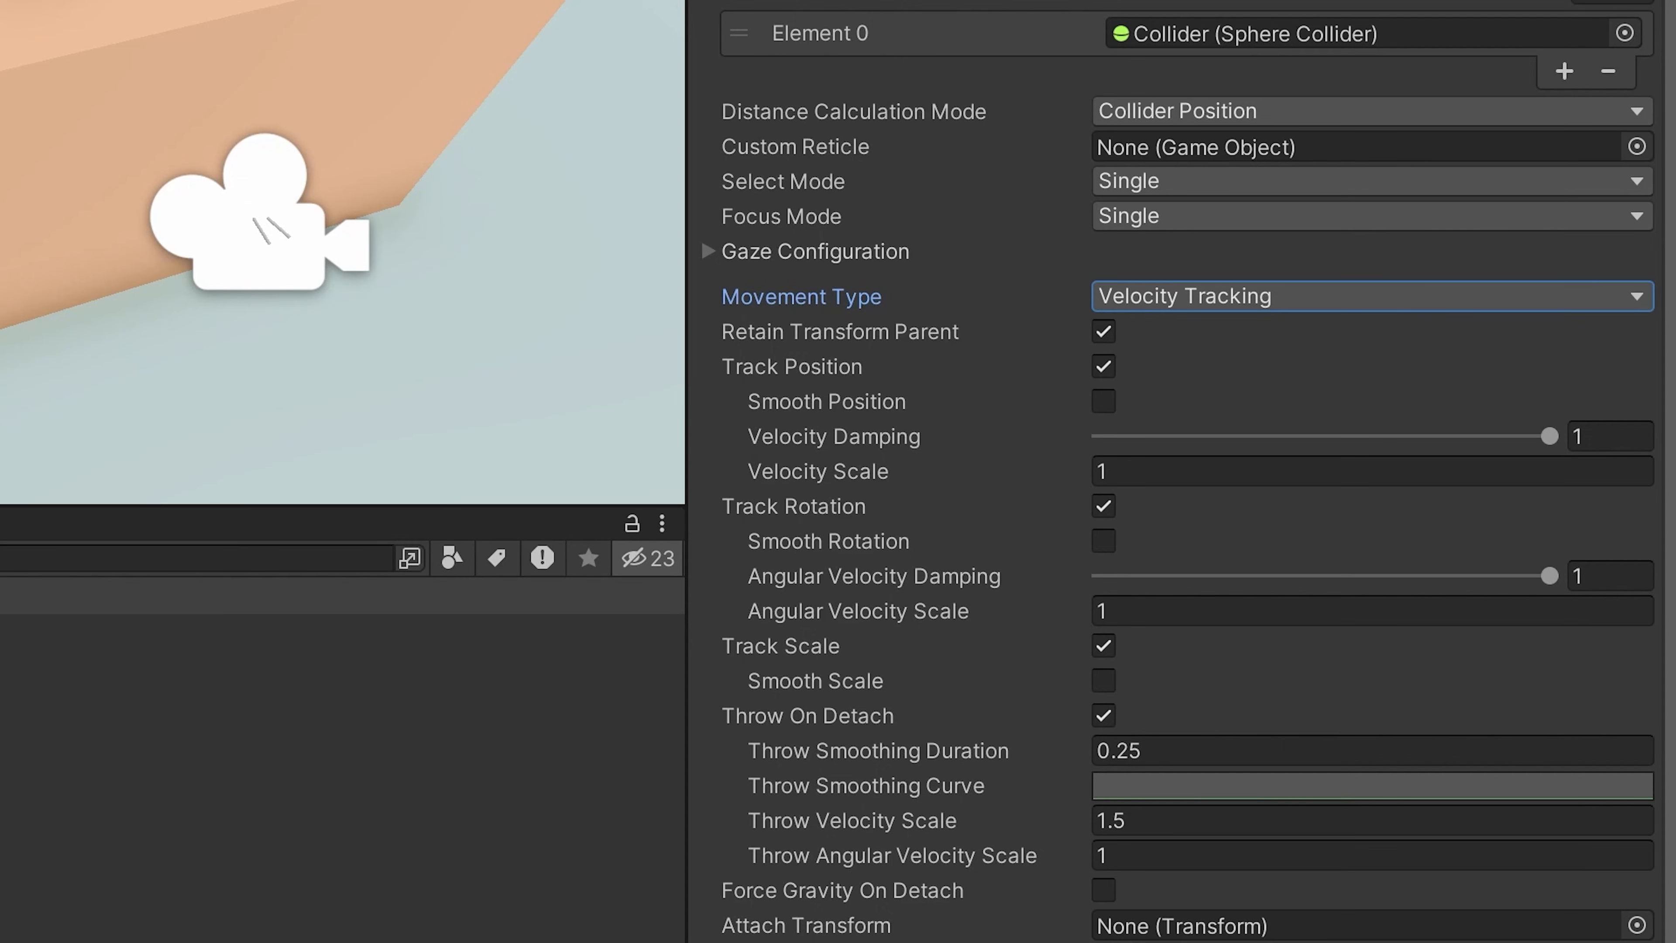
pyautogui.click(1236, 305)
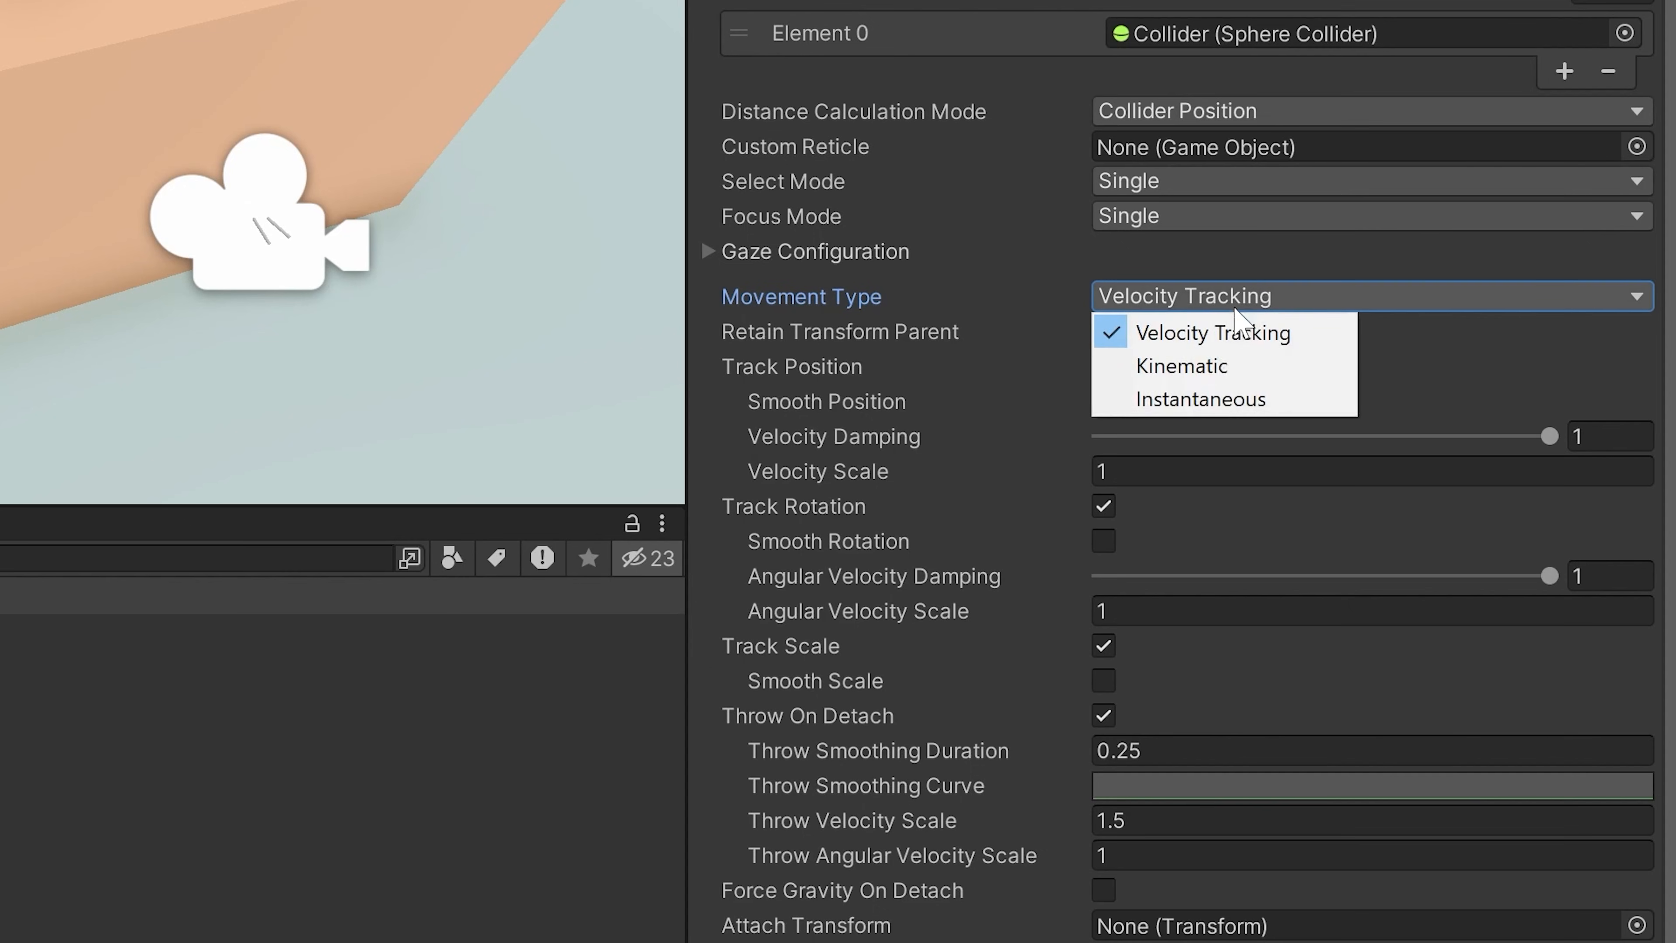
pyautogui.click(1207, 367)
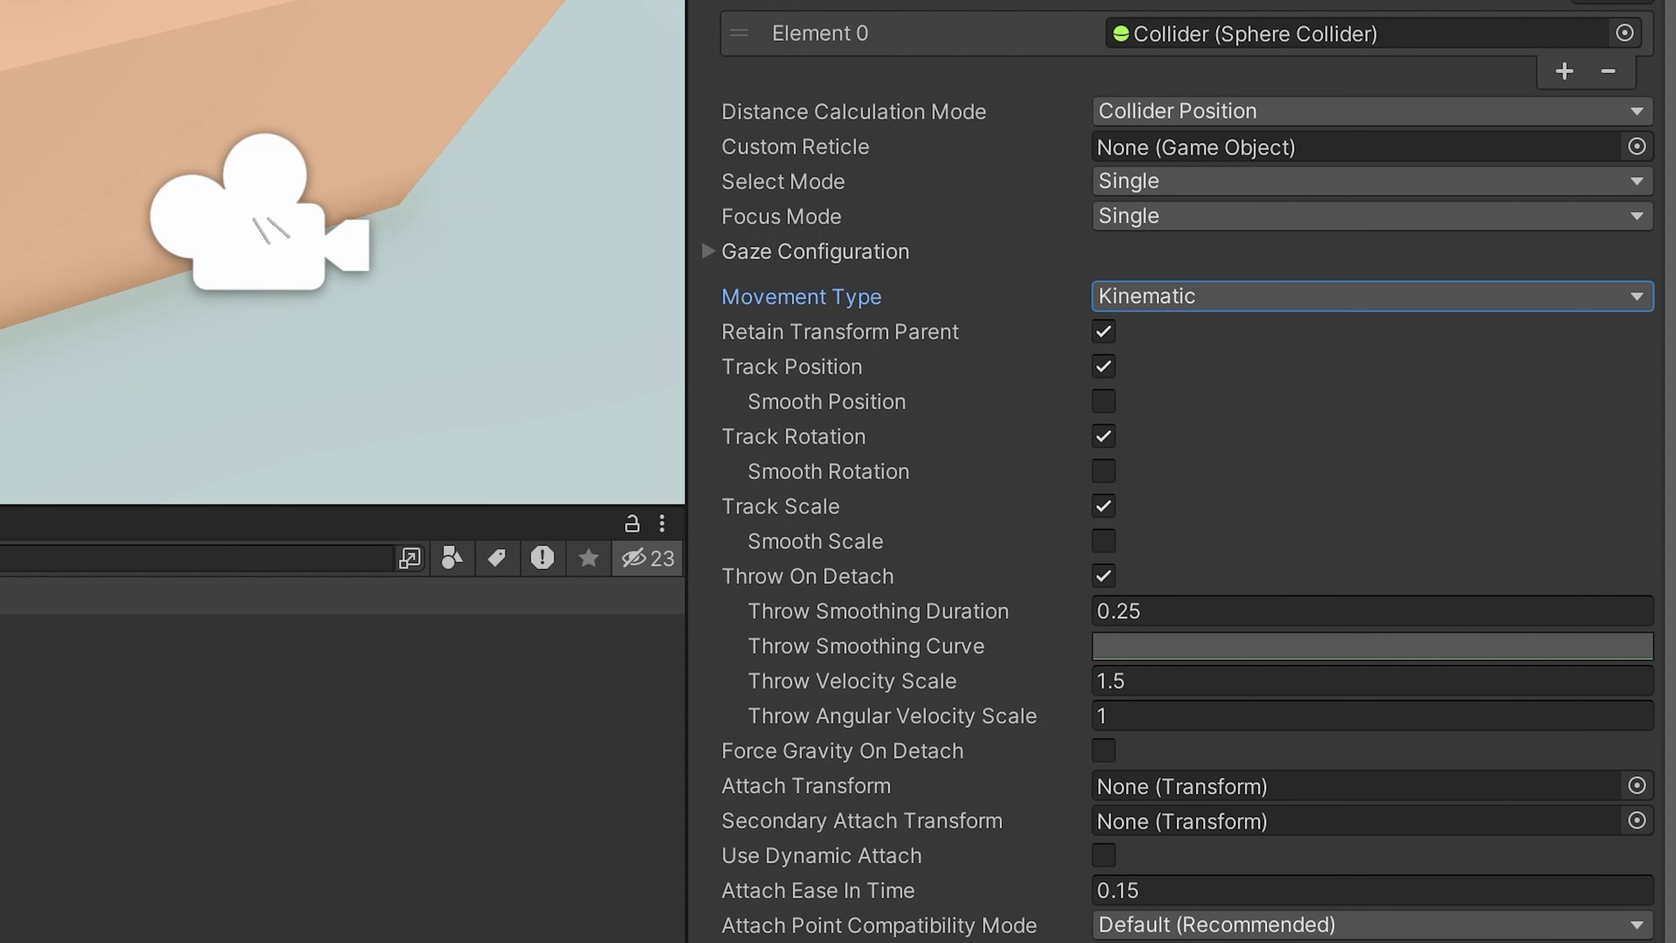
pyautogui.click(1188, 296)
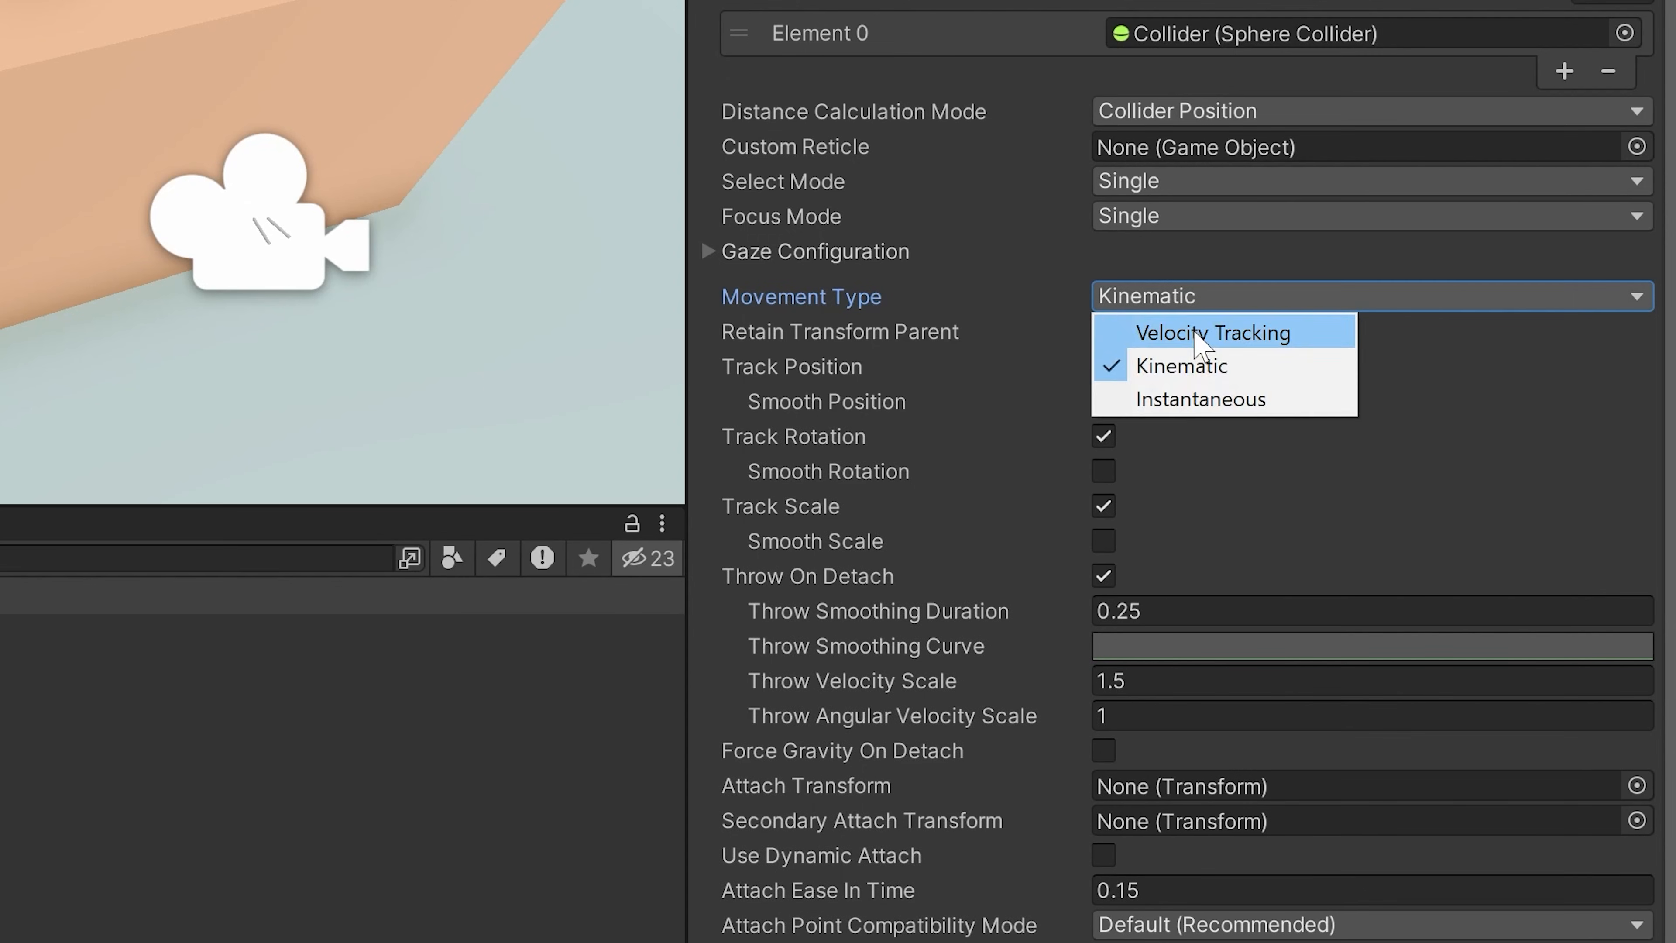
pyautogui.click(1190, 334)
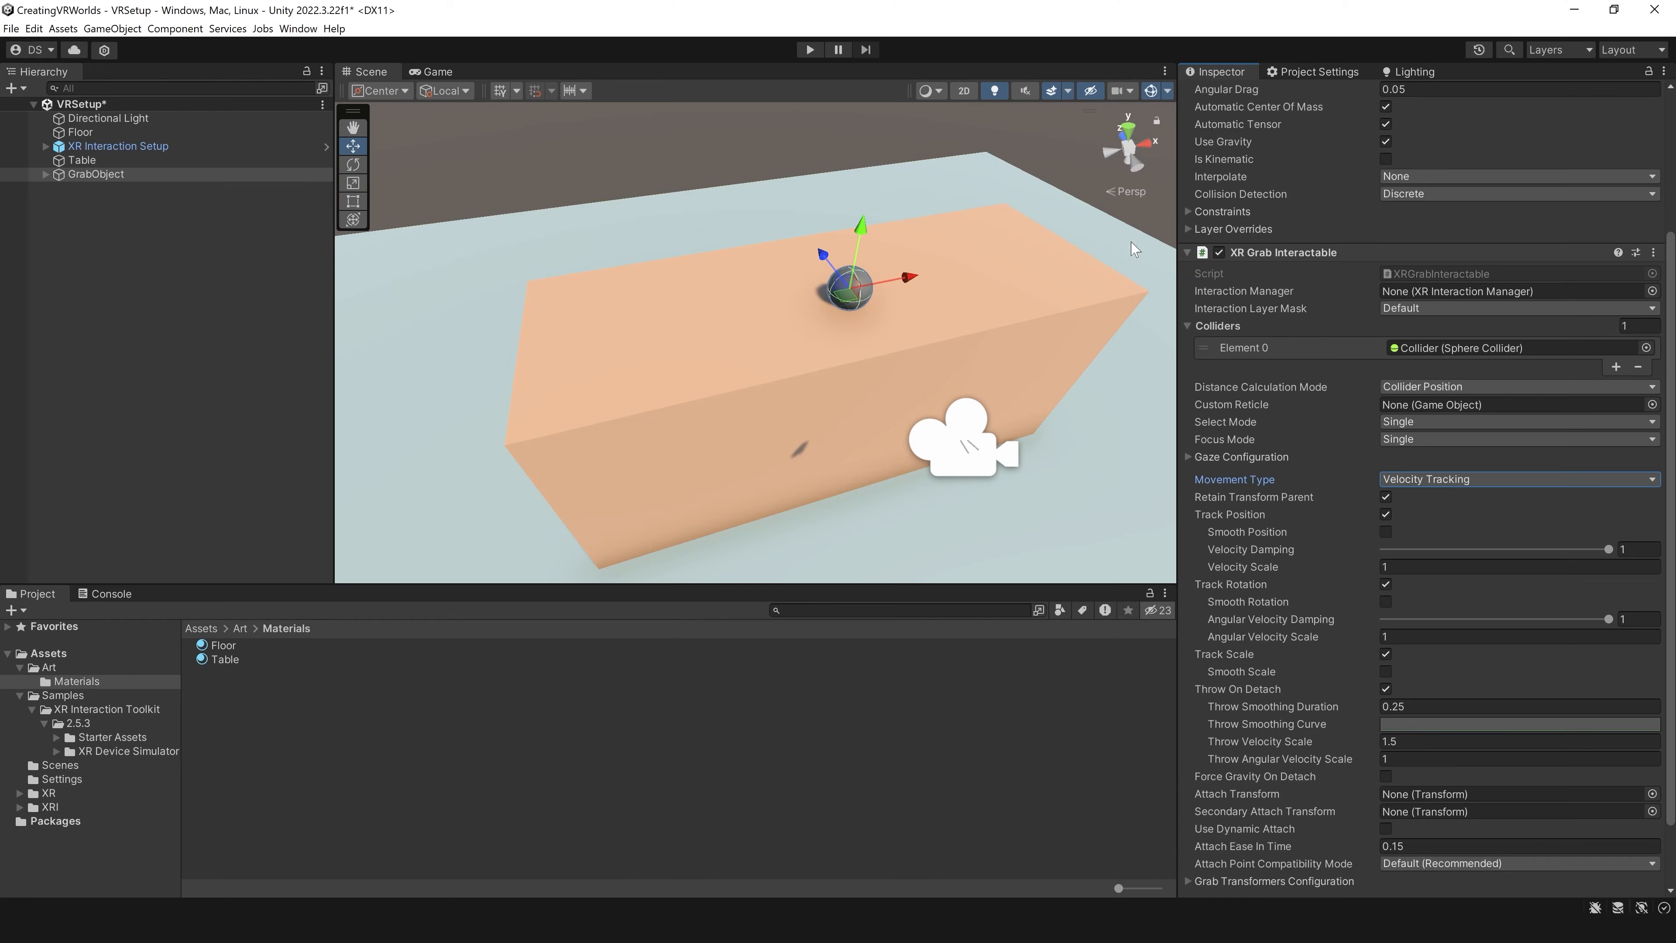
# Step: Run the scene in play mode to test the grabbable sphere in VR, and stop it
pyautogui.click(806, 50)
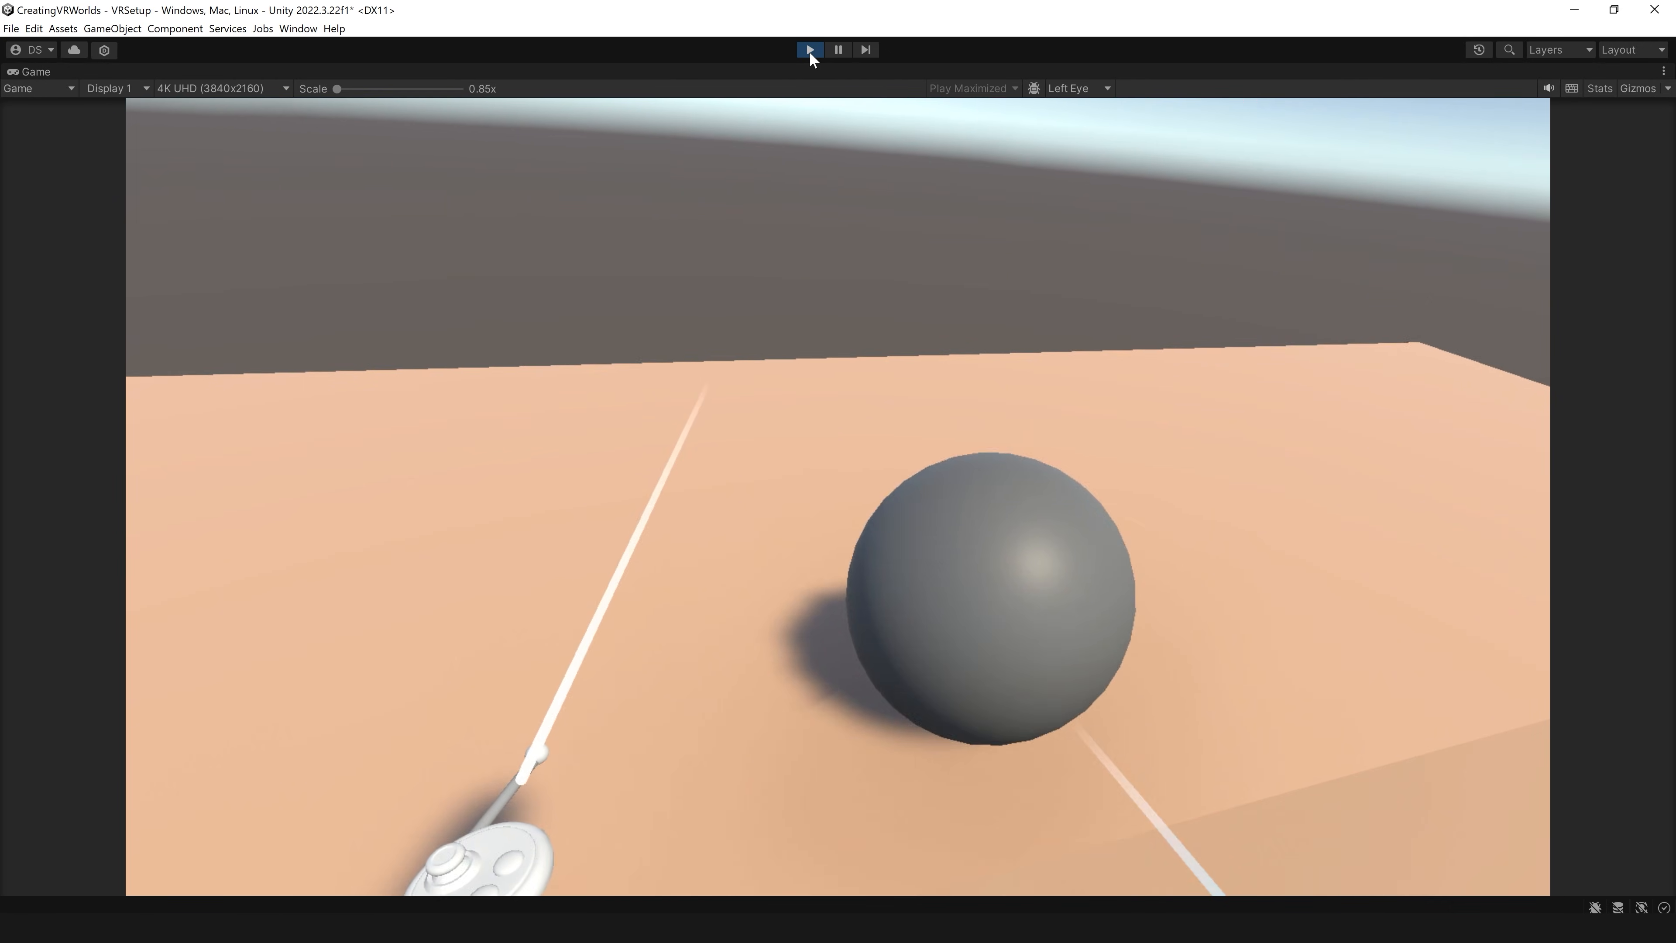
pyautogui.click(809, 51)
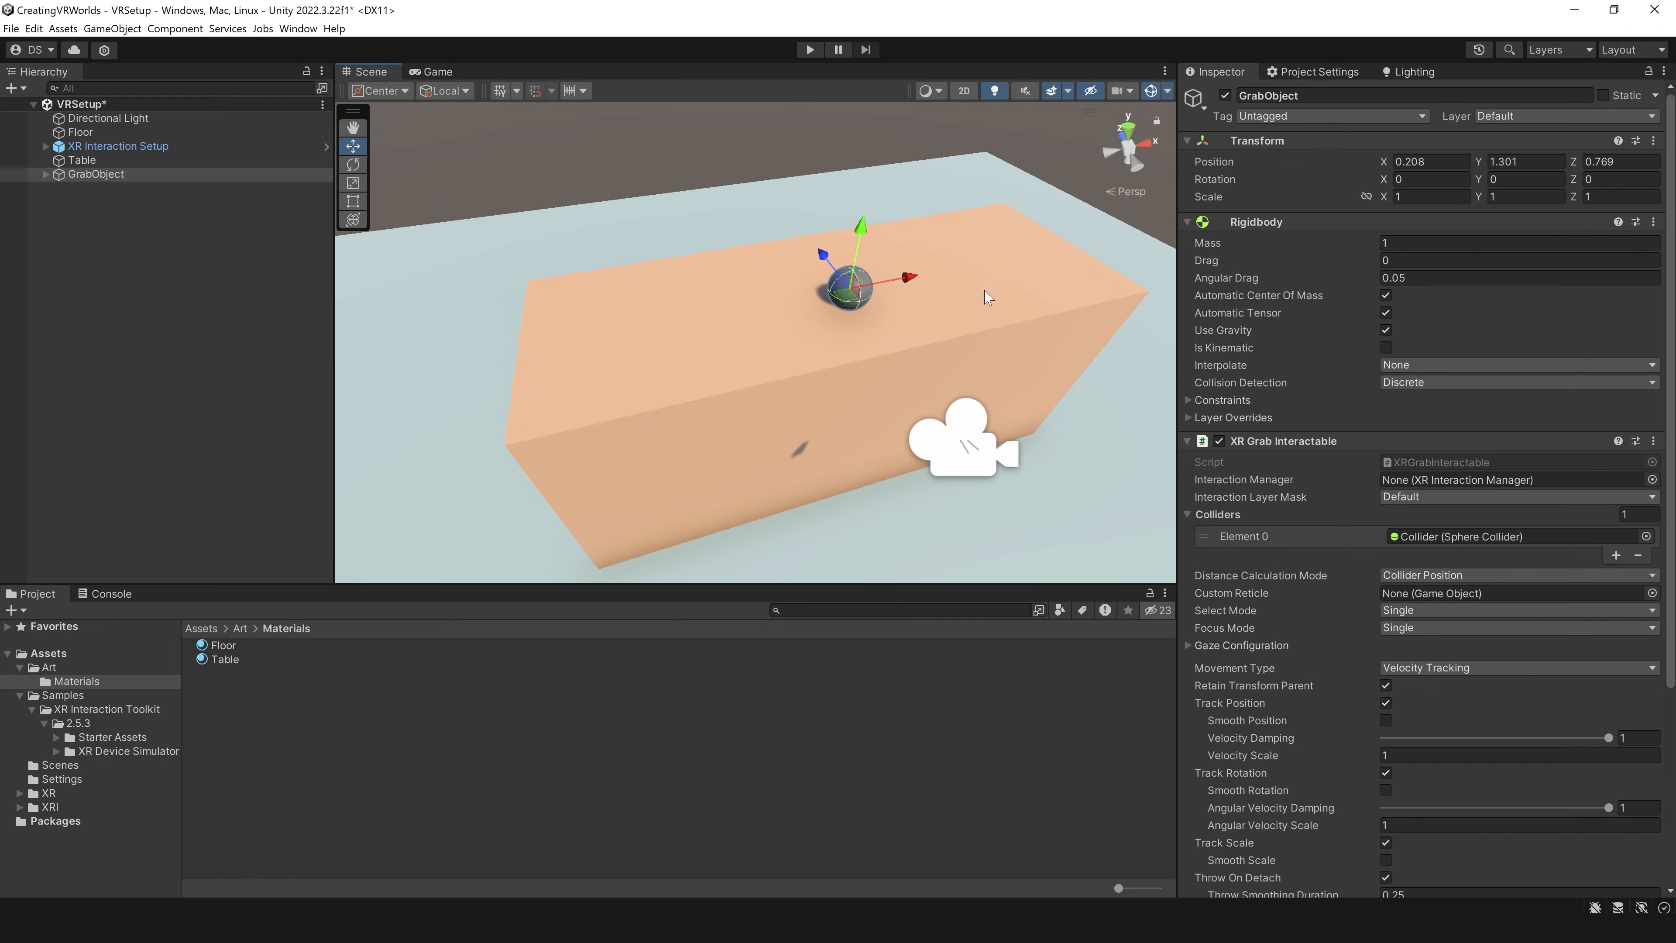
# Step: Expand GrabObject and examine the hover, select, focus and activate entries in the XR Grab Interactable's Interactable Events
pyautogui.scroll(-5, 1333, 489)
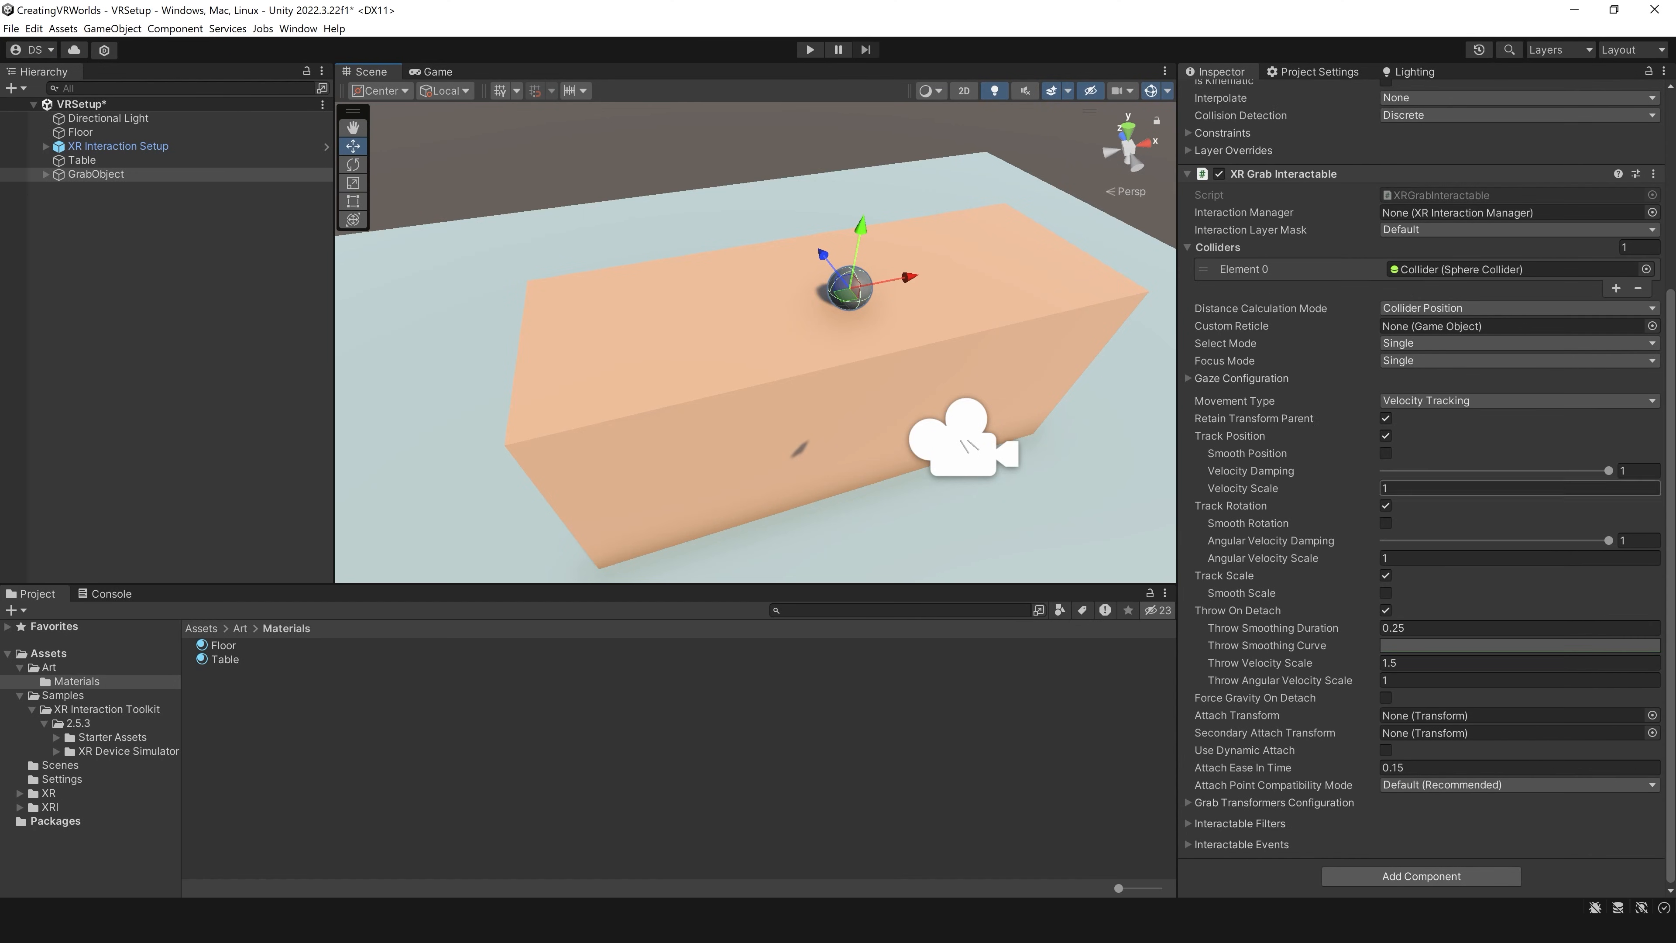
pyautogui.click(45, 174)
pyautogui.click(1187, 843)
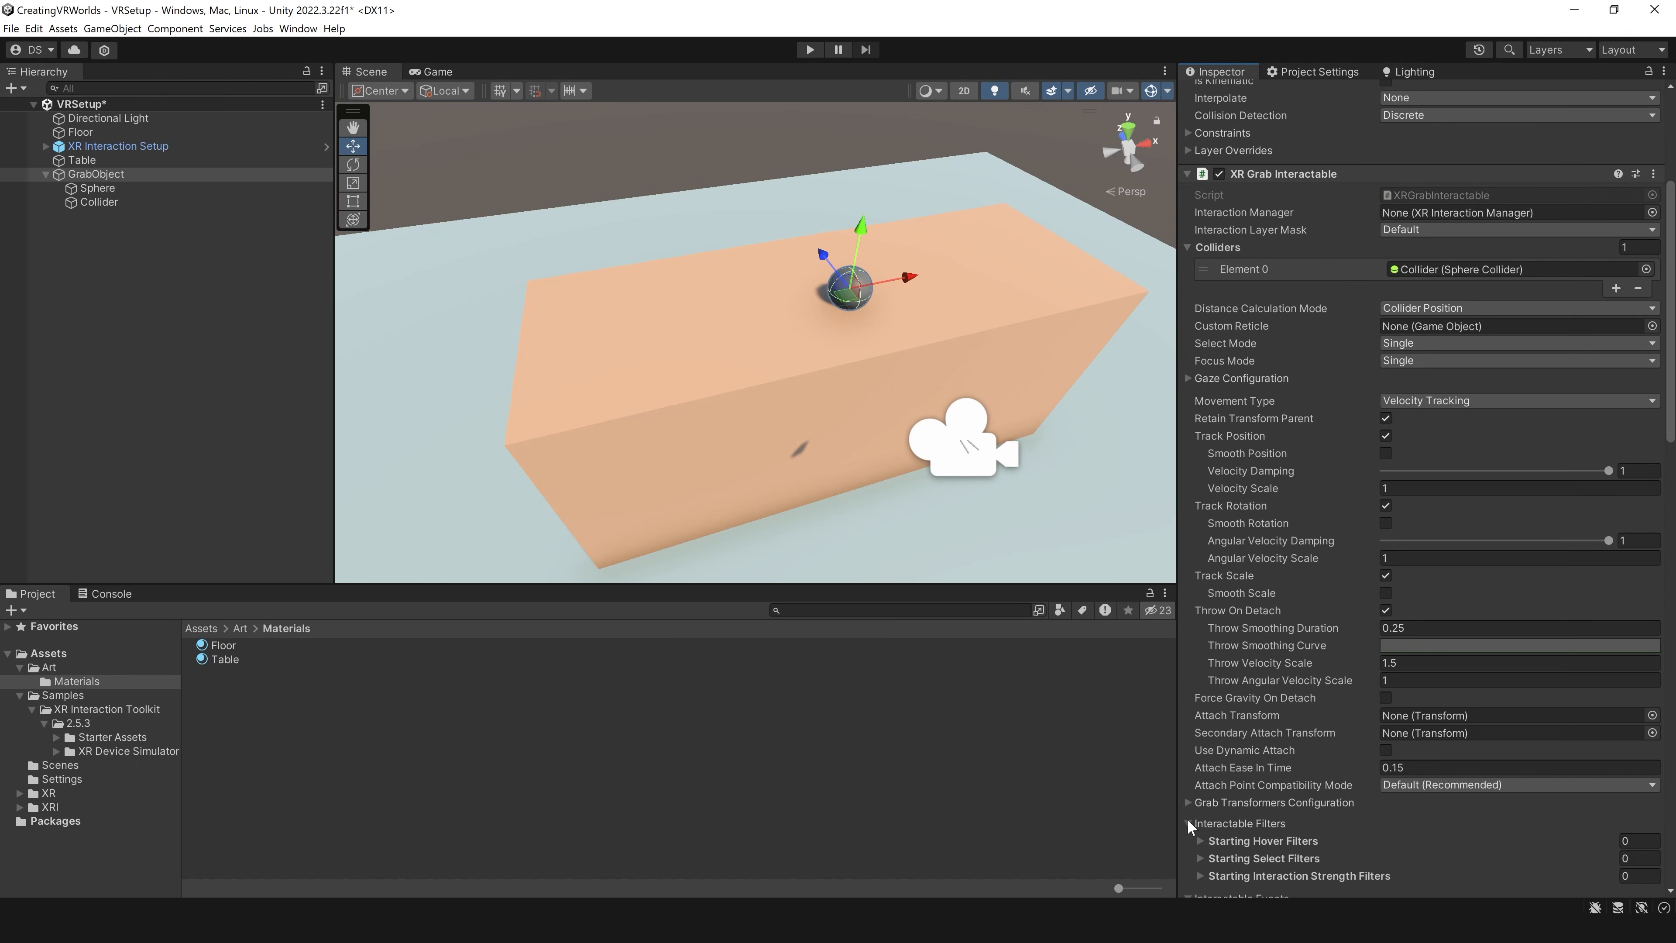
pyautogui.scroll(-5, 1298, 493)
pyautogui.scroll(-3, 1313, 494)
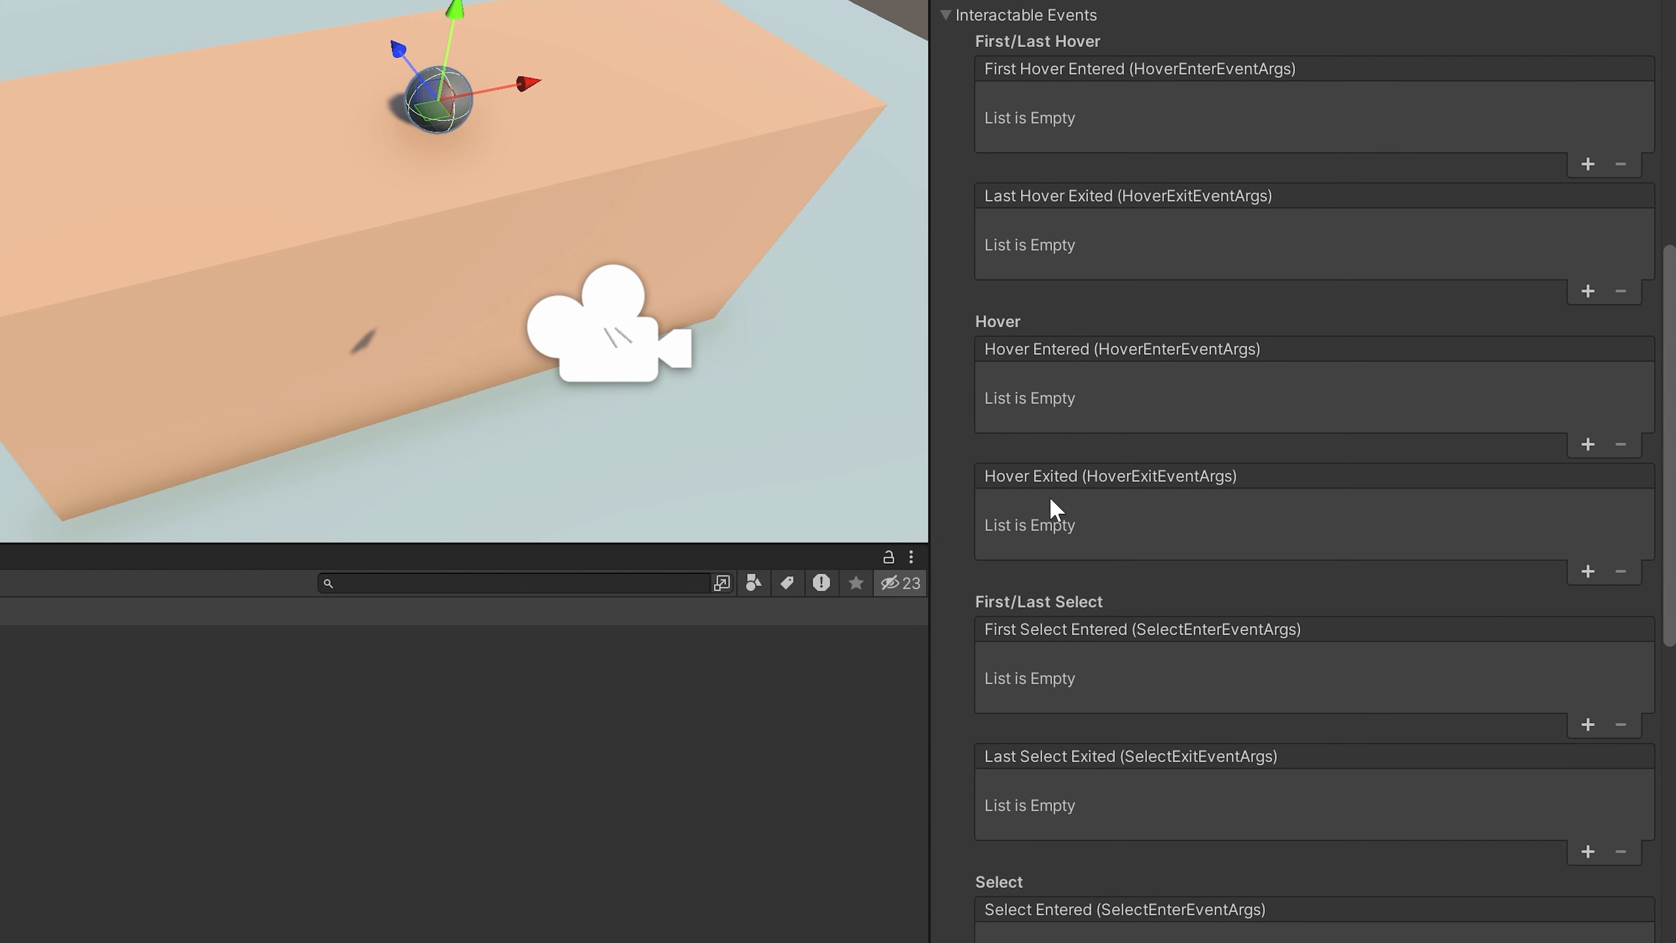
pyautogui.scroll(-1, 1076, 521)
pyautogui.scroll(-10, 1056, 792)
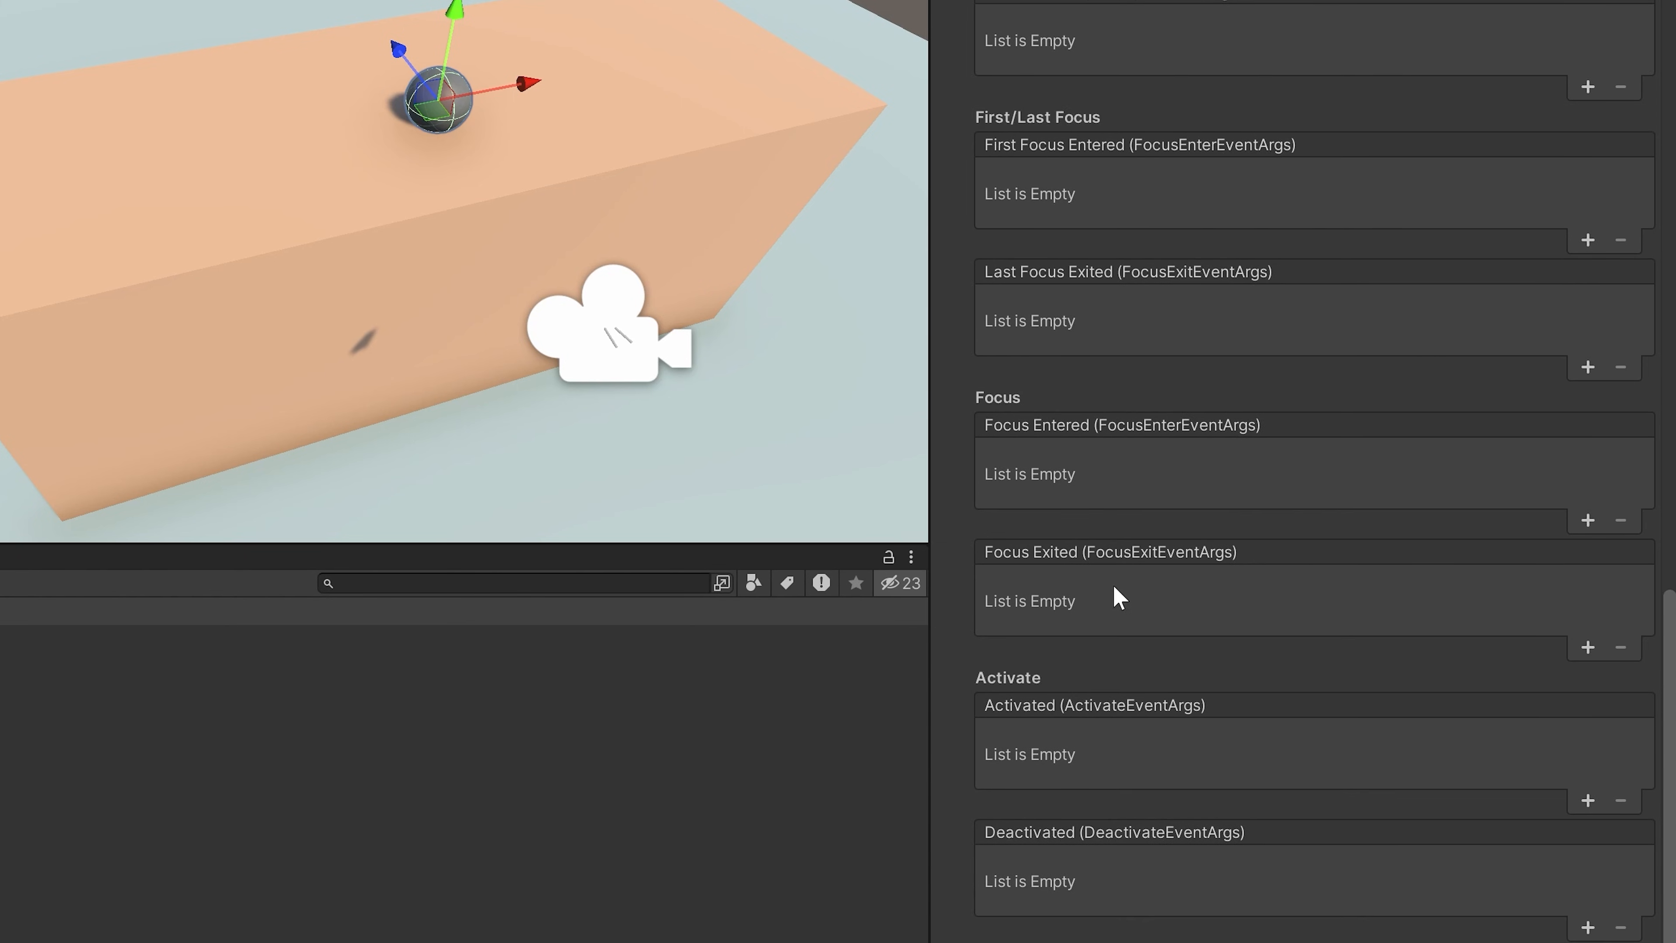
pyautogui.scroll(12, 1114, 586)
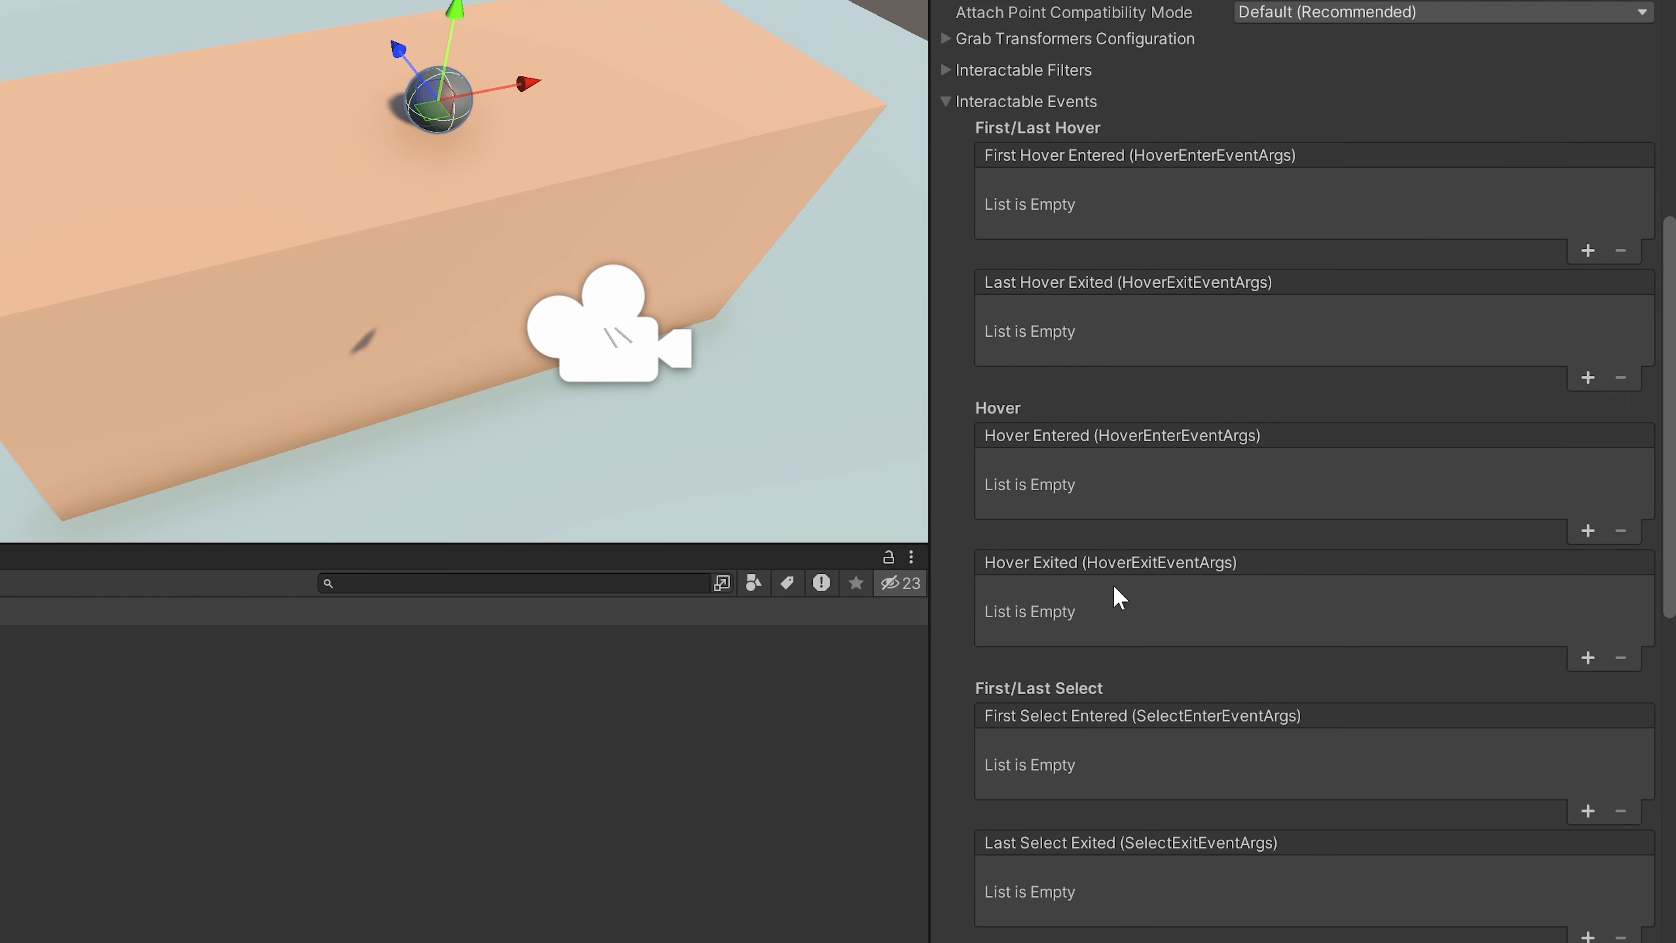
pyautogui.scroll(10, 1114, 586)
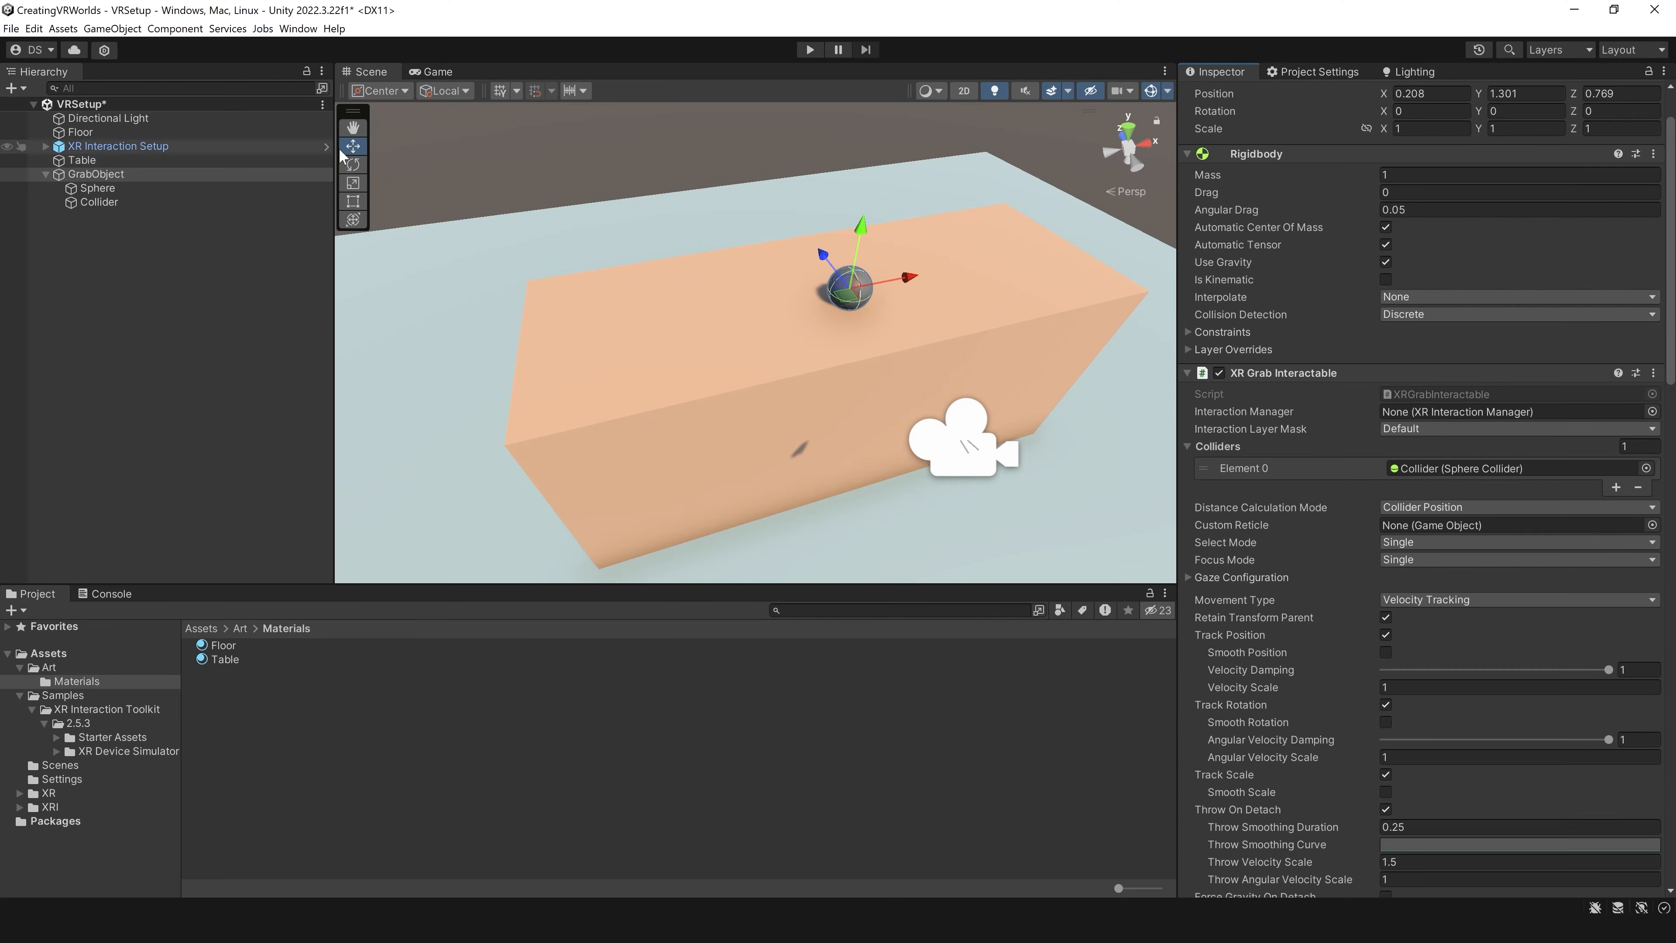
# Step: Add a cube scaled to 0.3, 0.03, 0.3 and place it on the tabletop beside the sphere, at about X 0.71, Y 1.25, Z 0.78
pyautogui.moveTo(959, 358); pyautogui.dragTo(750, 400, button='right')
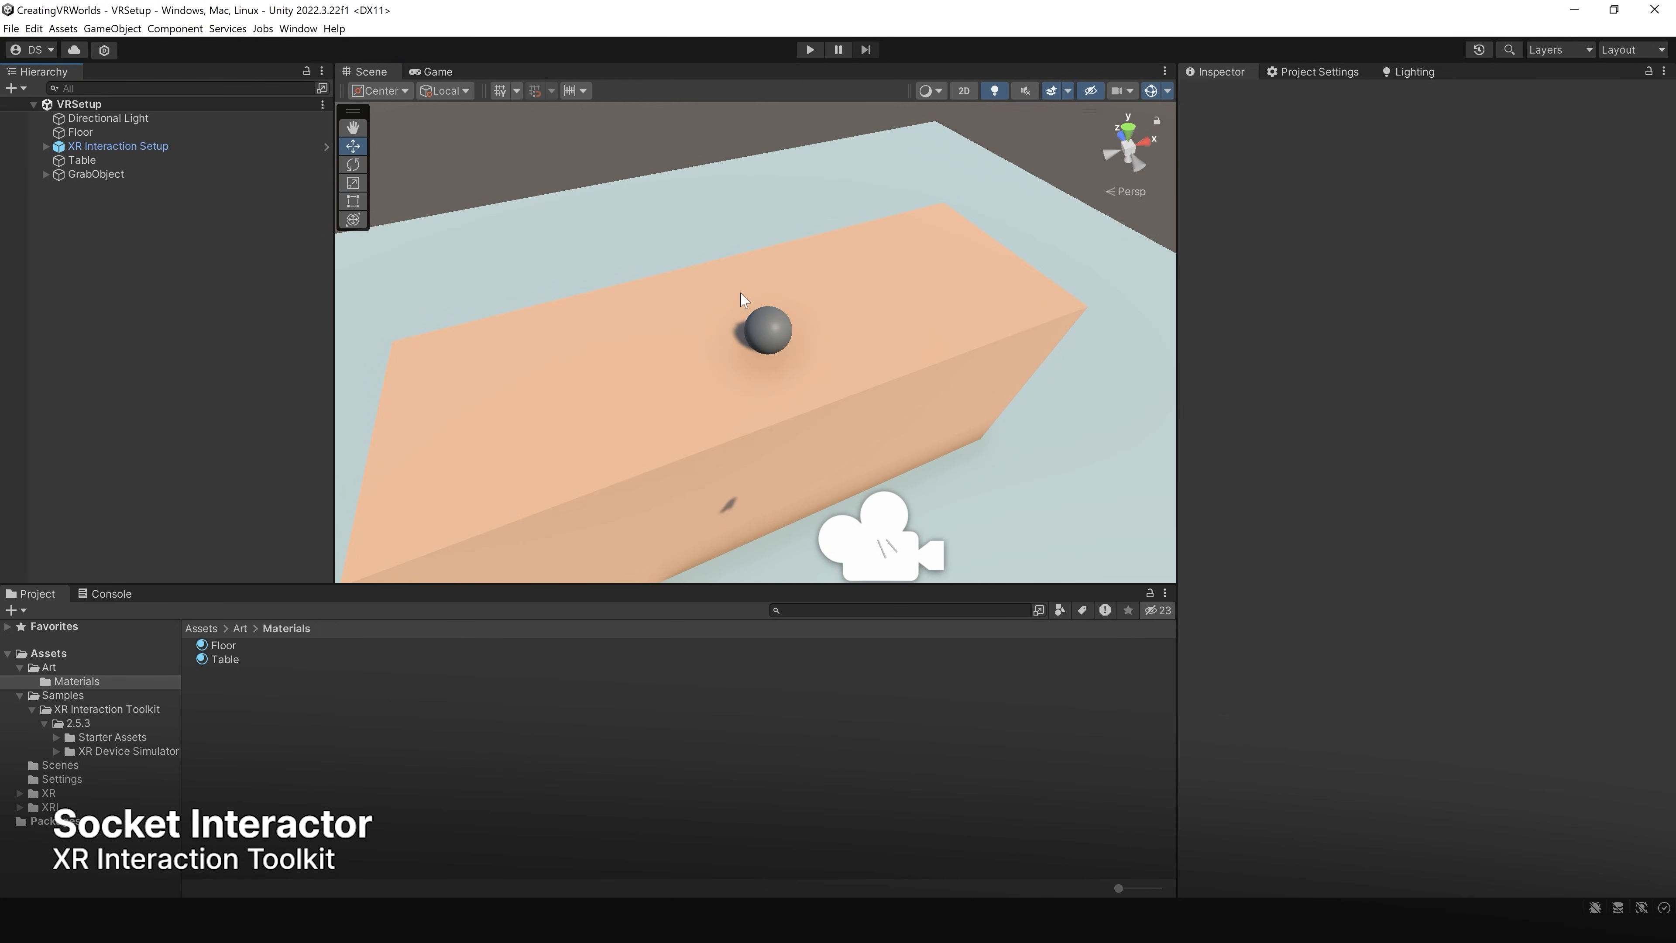
pyautogui.rightClick(218, 272)
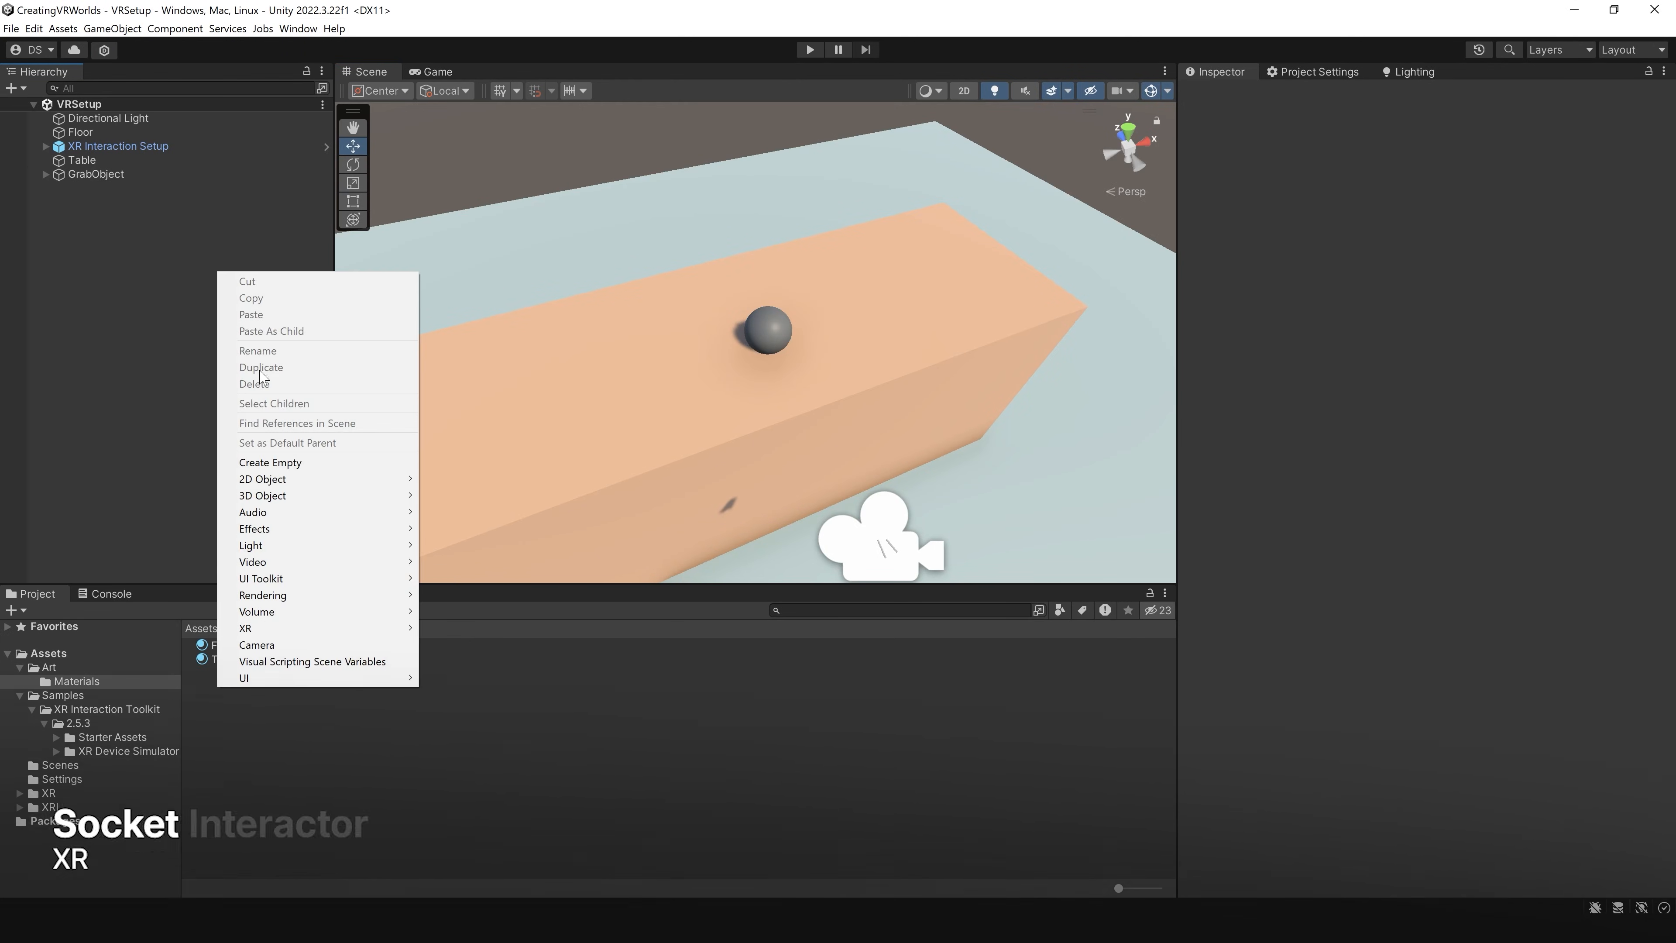
pyautogui.moveTo(285, 498)
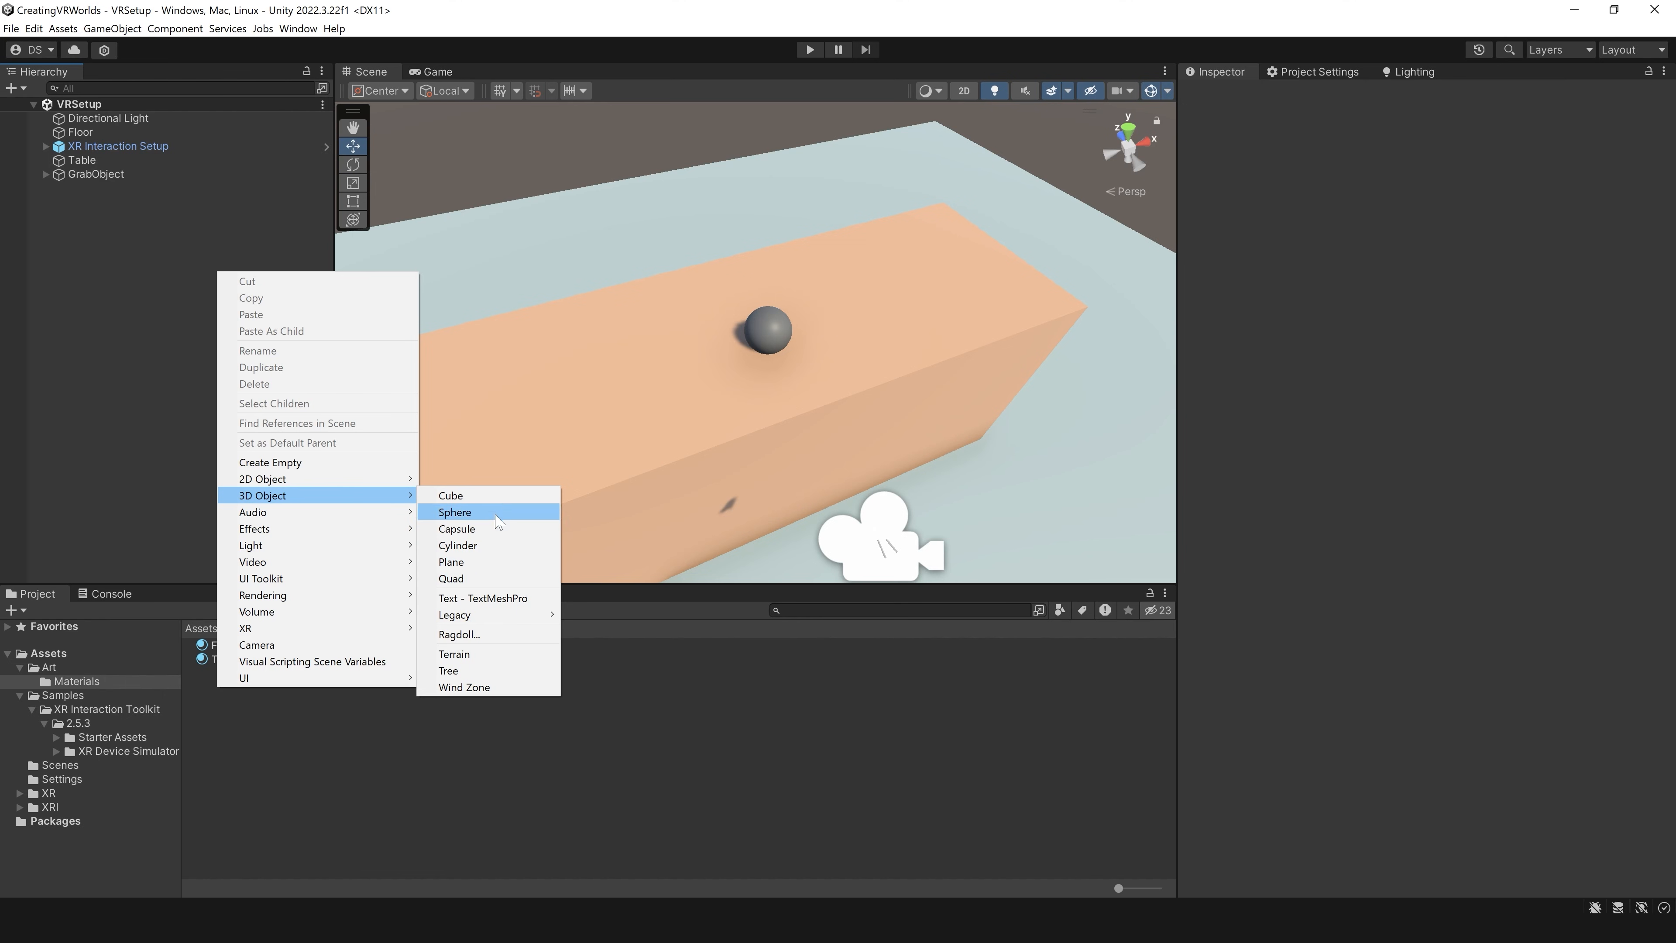
pyautogui.click(502, 499)
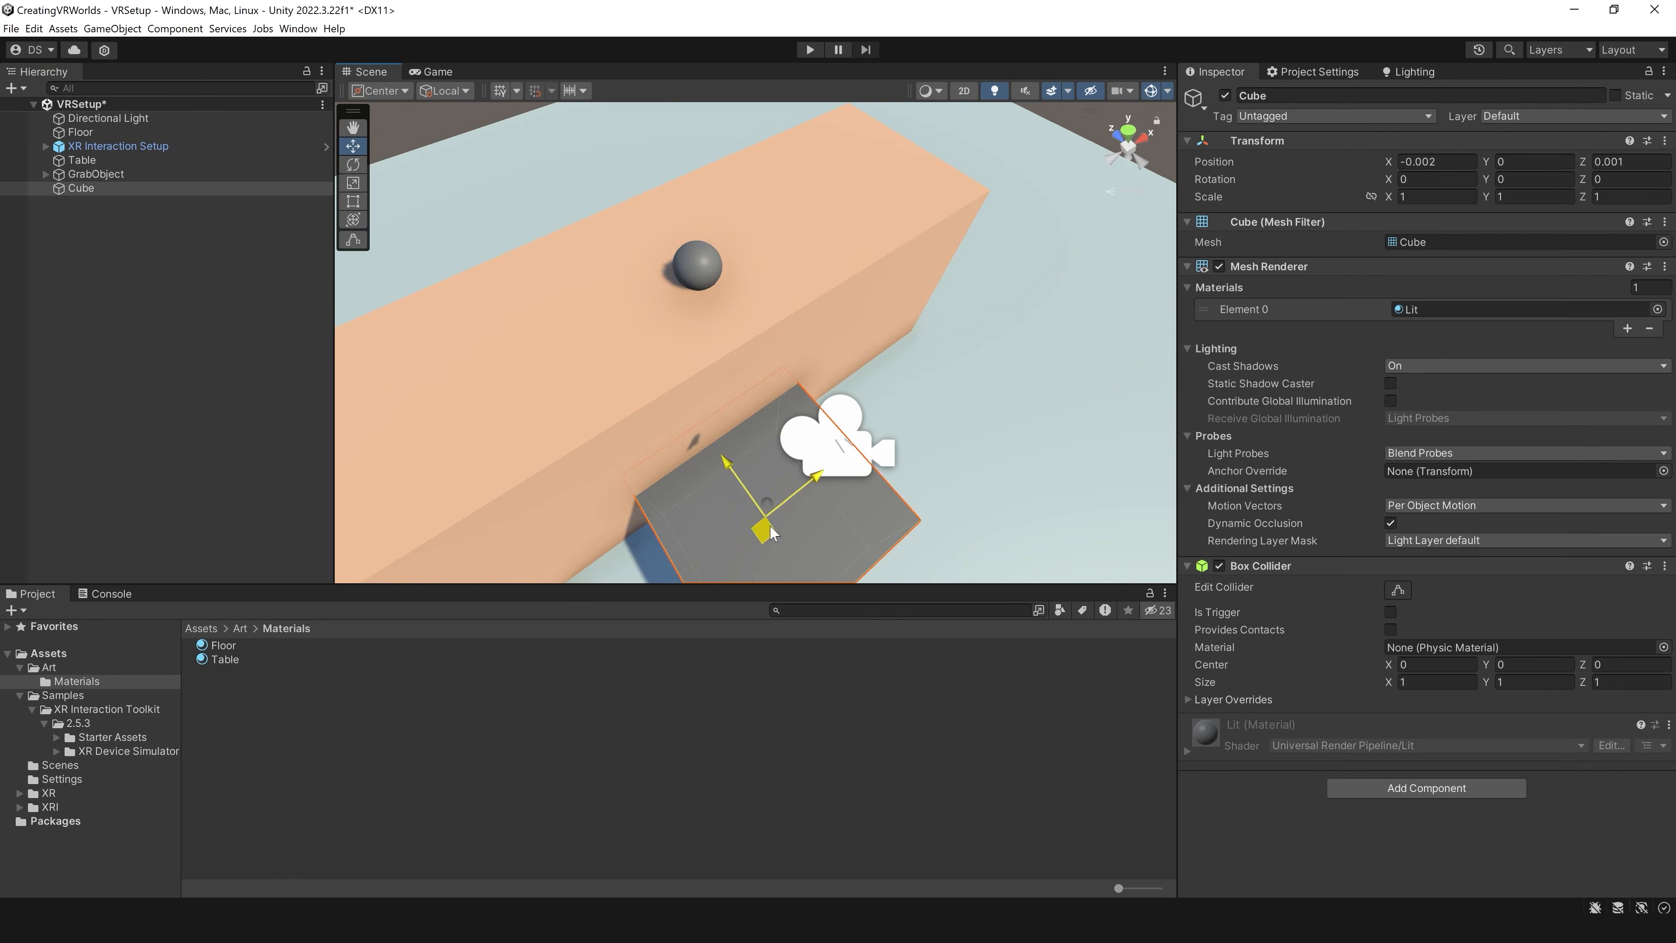
pyautogui.moveTo(764, 528); pyautogui.dragTo(848, 179)
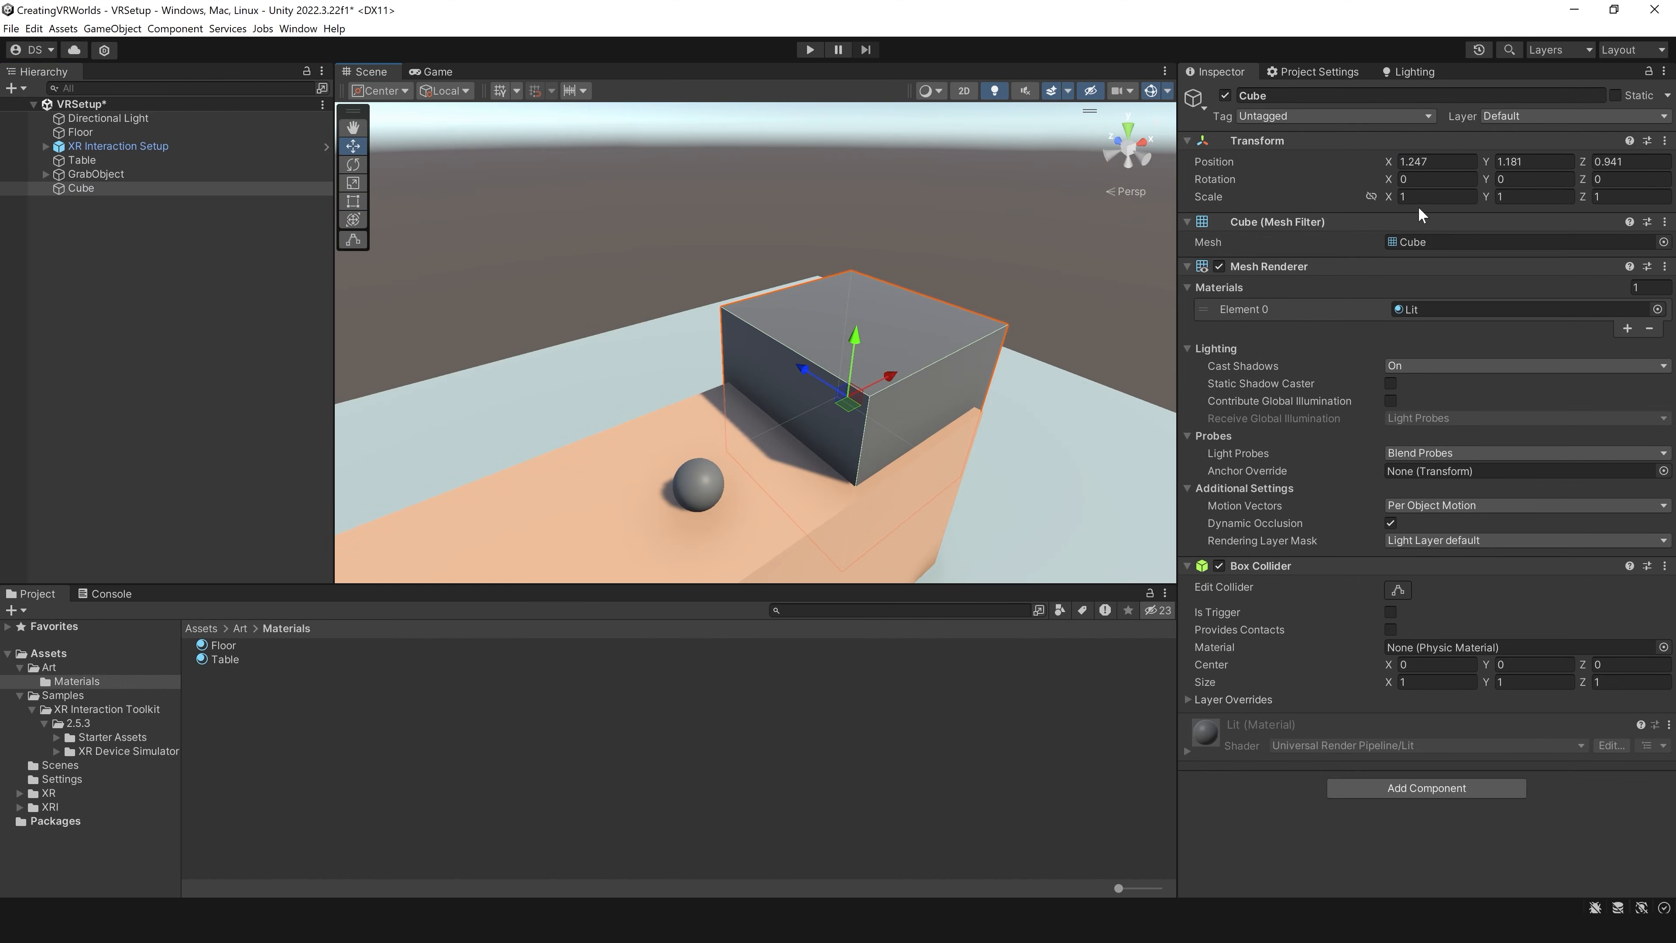
pyautogui.click(1426, 196)
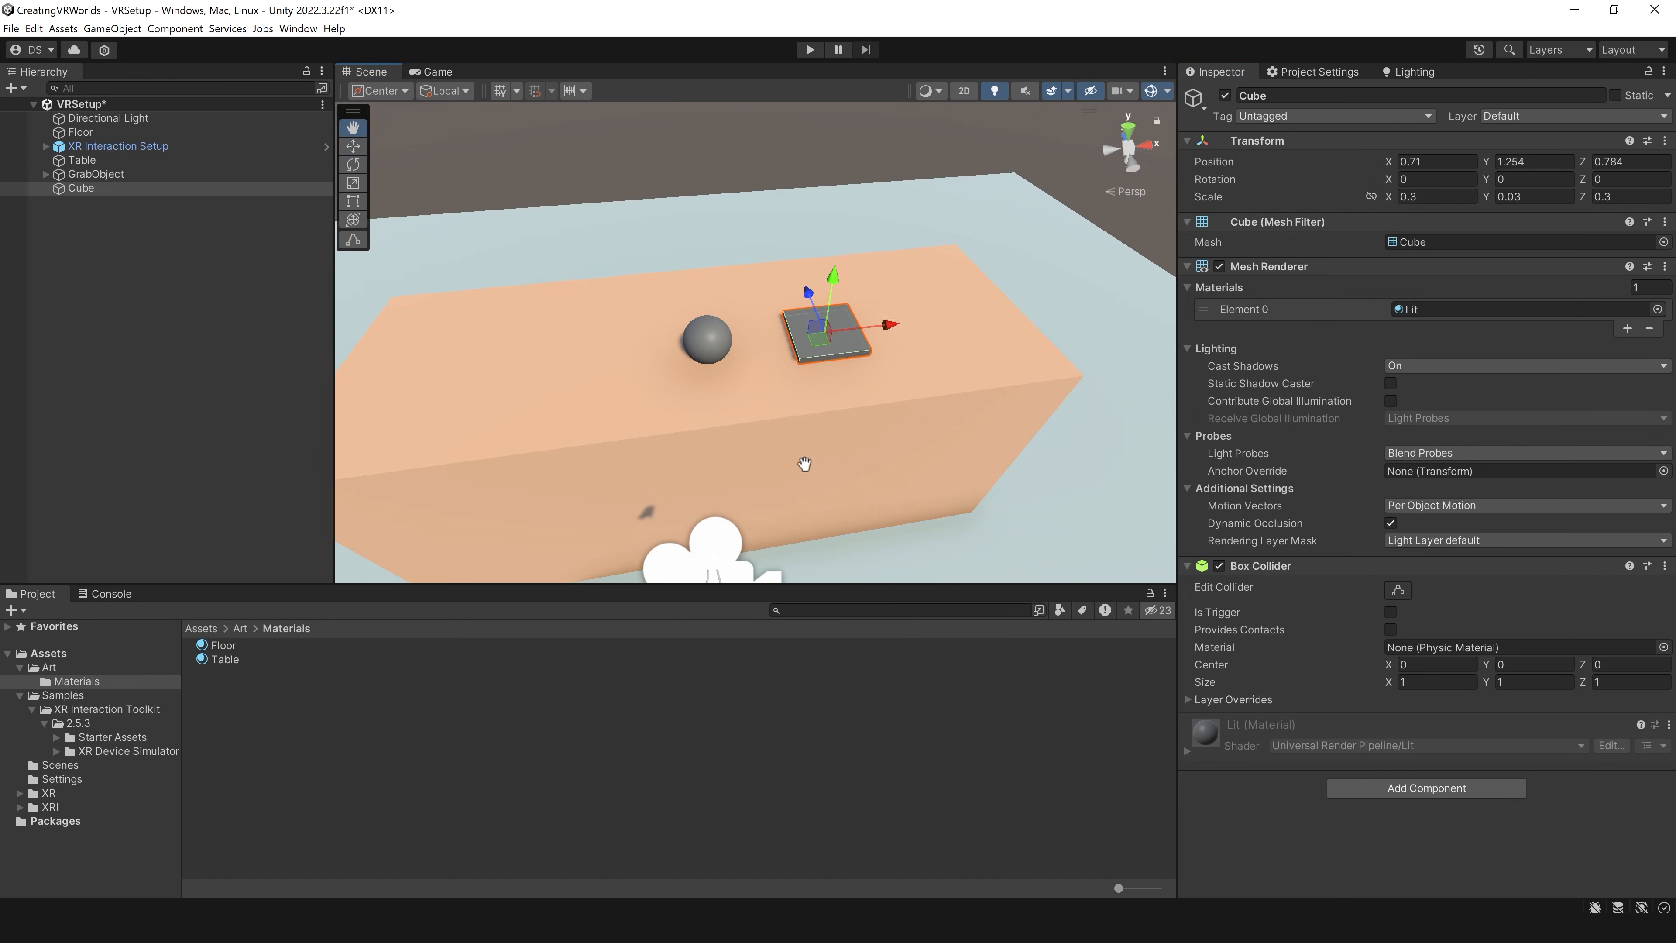
pyautogui.scroll(3, 797, 429)
pyautogui.keyDown('alt'); pyautogui.moveTo(797, 389); pyautogui.dragTo(904, 364); pyautogui.keyUp('alt')
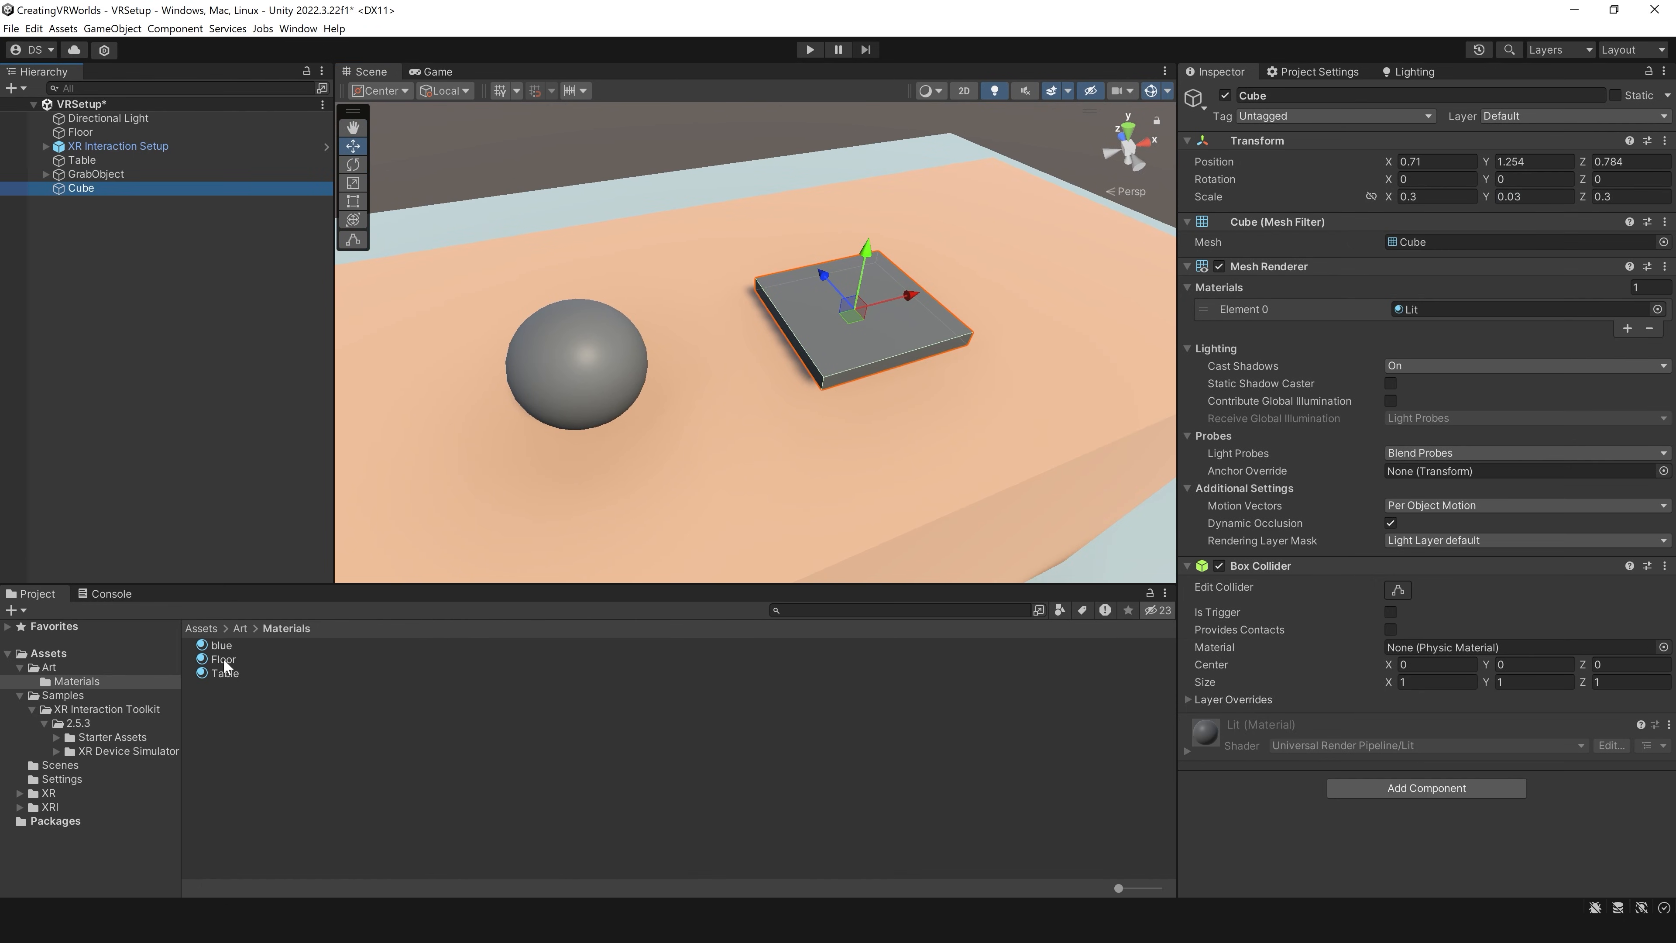
# Step: Apply the blue material to the flat cube on the table and select the cube
pyautogui.moveTo(222, 645); pyautogui.dragTo(868, 322)
pyautogui.click(196, 190)
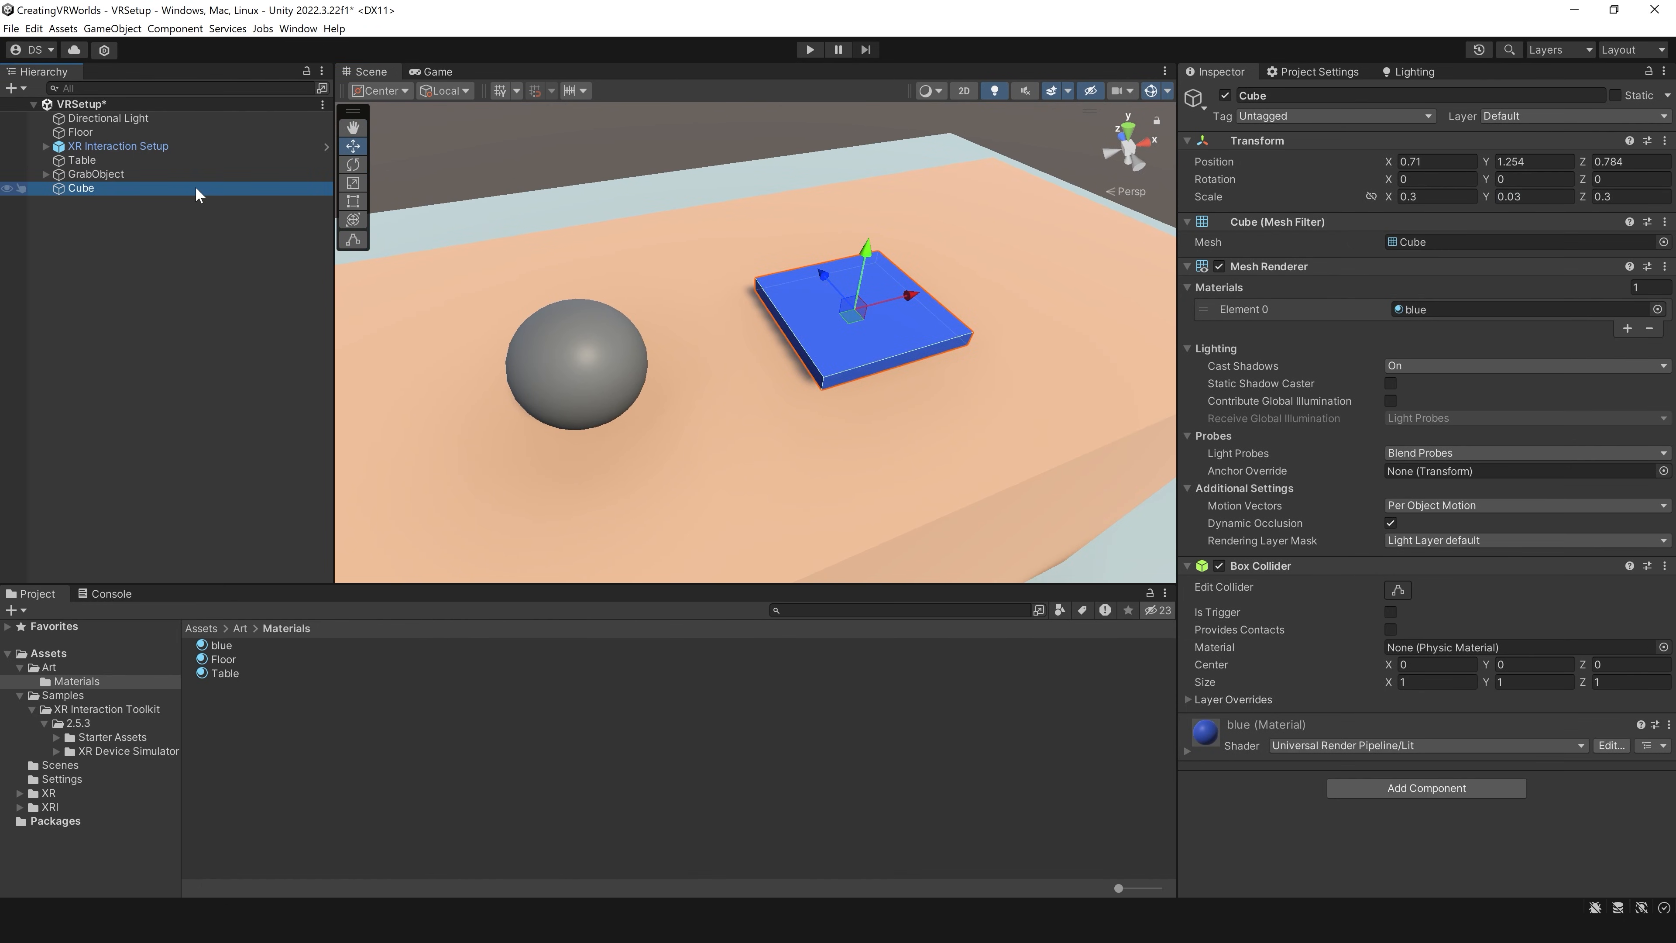
# Step: Rename the blue cube to SocketArt and nudge it across the tabletop to about X 0.69, Z 0.79
pyautogui.press('F2')
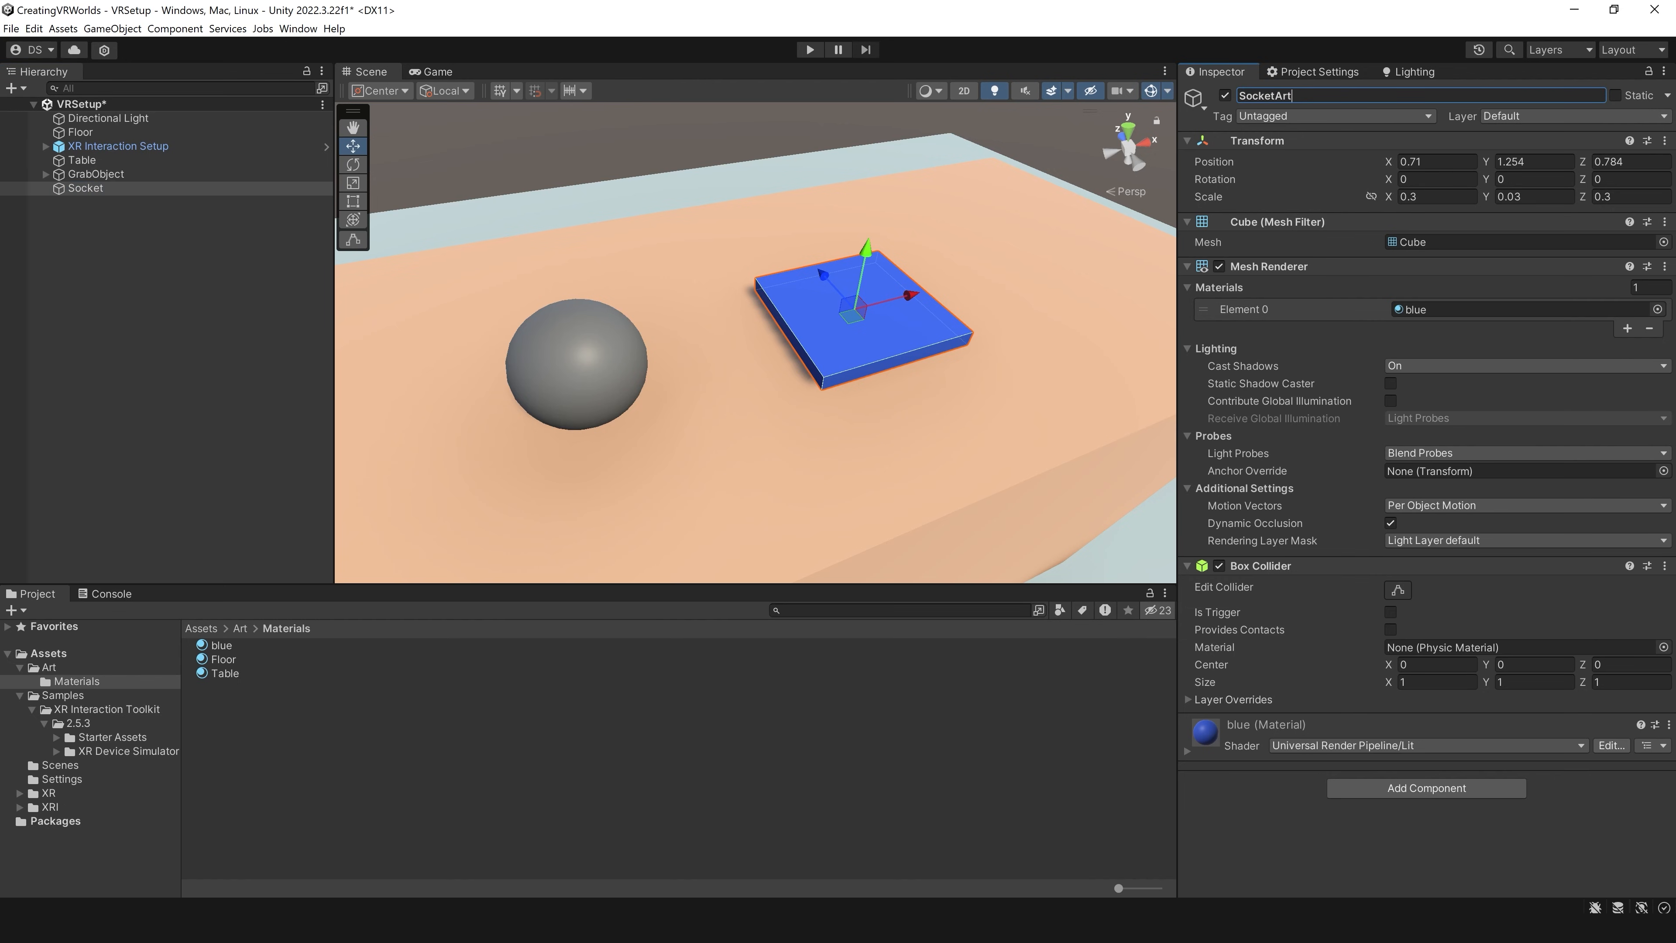
pyautogui.write('rt')
pyautogui.press('Return')
pyautogui.moveTo(848, 315)
pyautogui.mouseDown()
pyautogui.moveTo(855, 328)
pyautogui.moveTo(830, 313)
pyautogui.mouseUp()
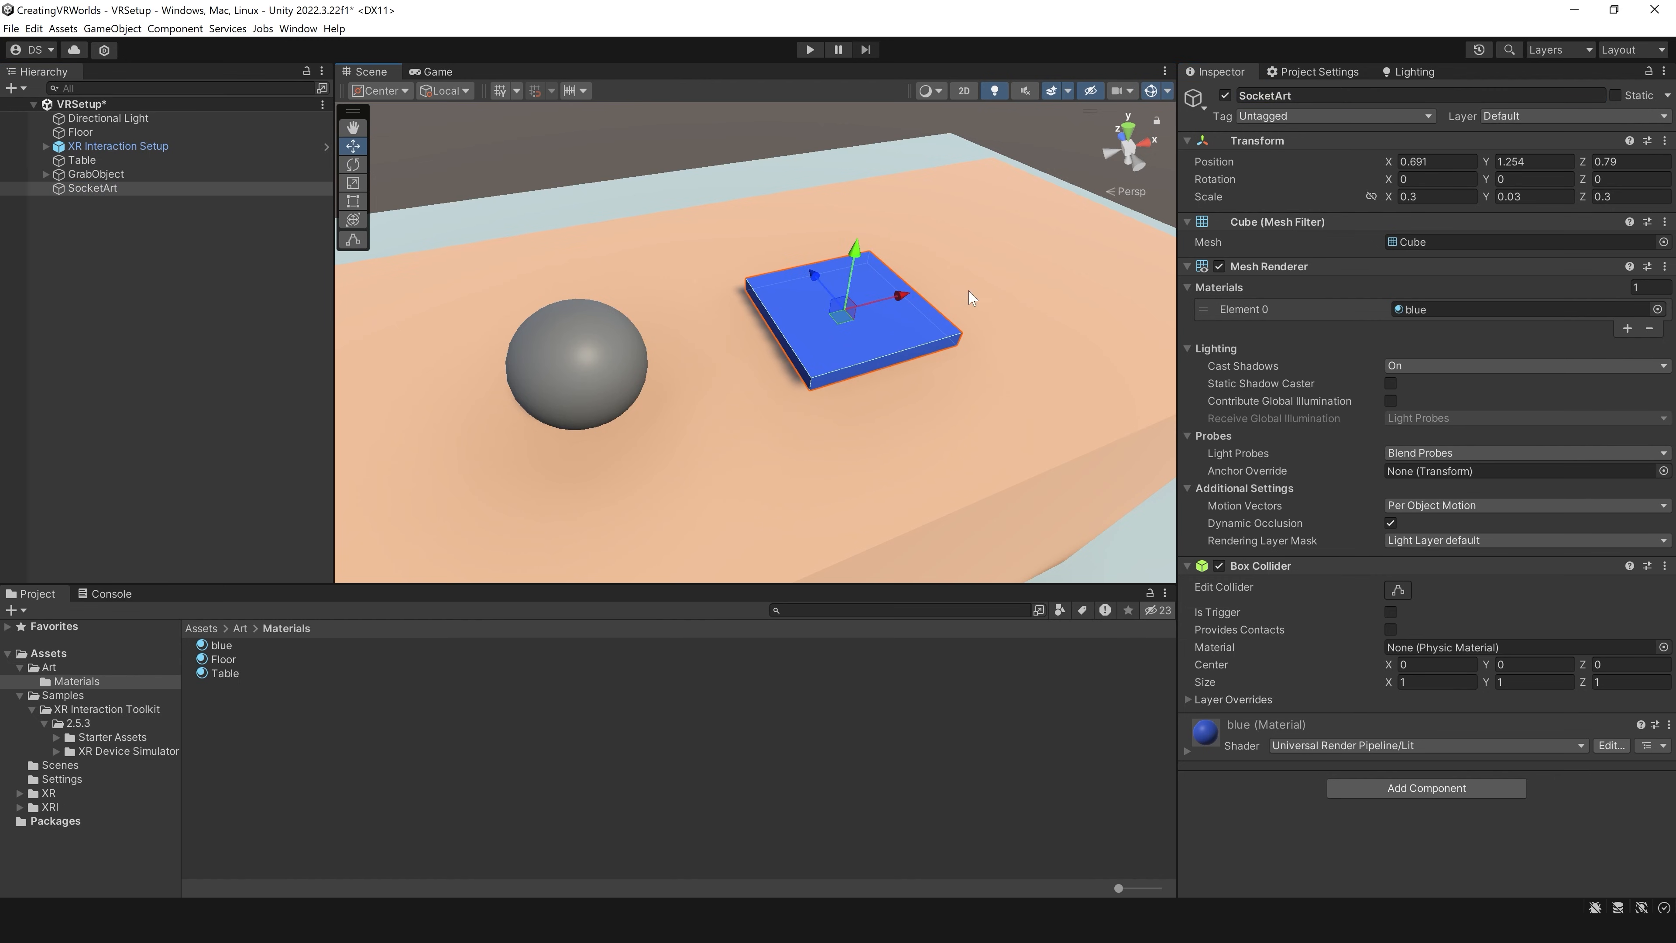
# Step: Create an empty game object at the root of the scene named SocketInteractorBlue
pyautogui.moveTo(942, 300); pyautogui.dragTo(985, 309, button='right')
pyautogui.rightClick(197, 300)
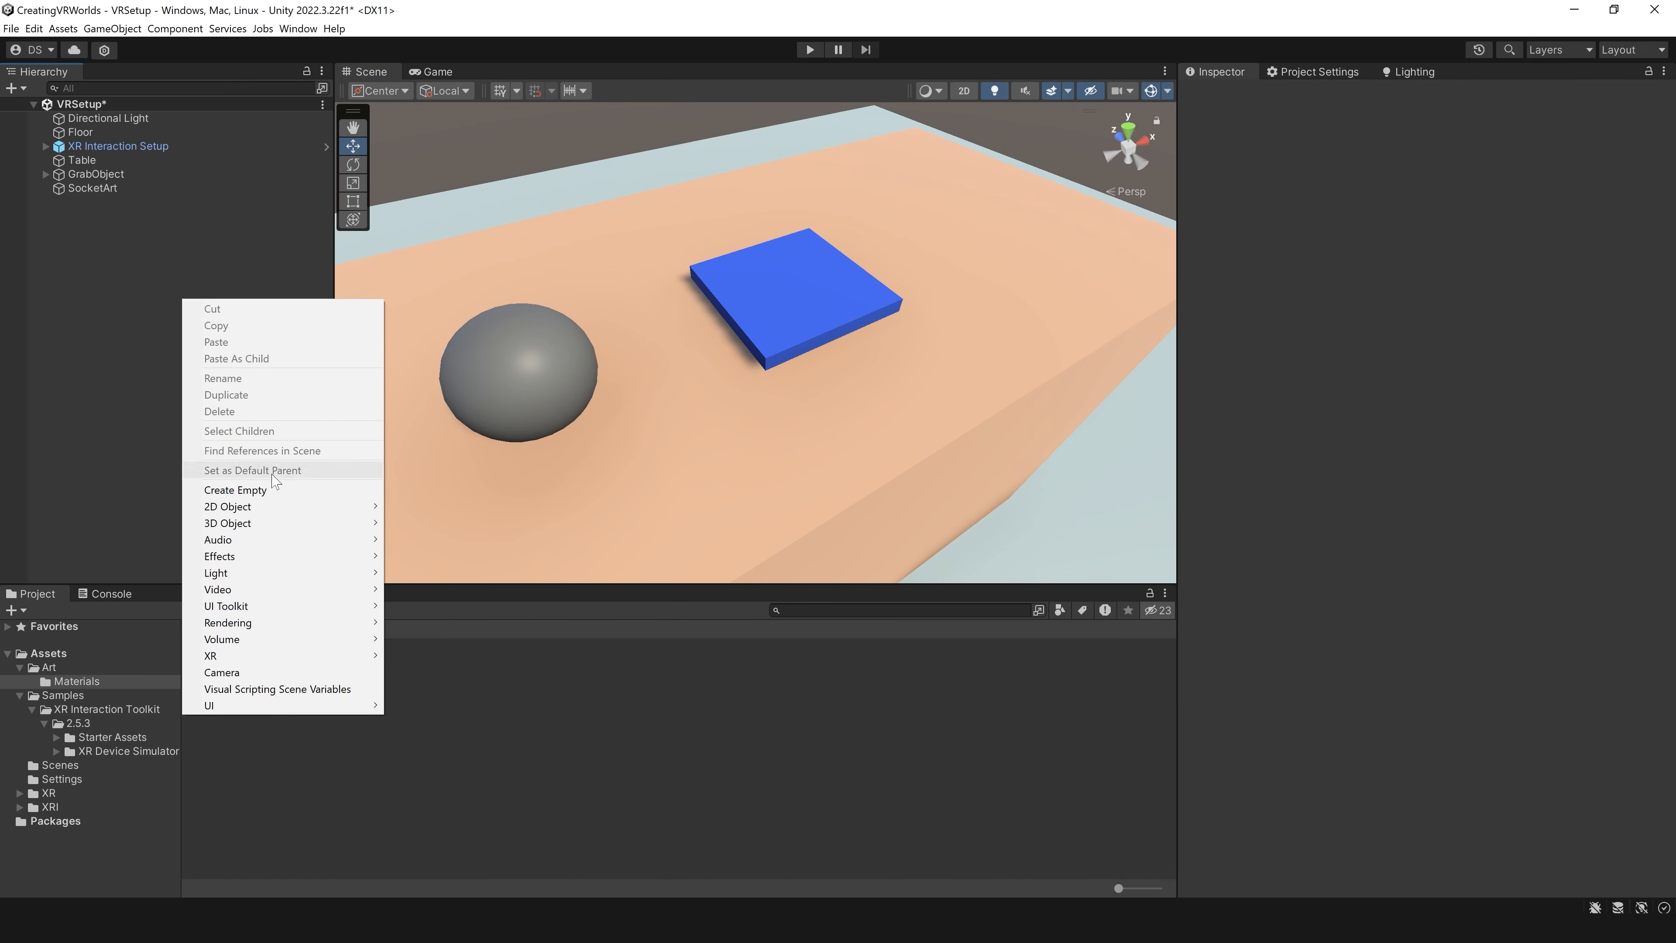
pyautogui.click(266, 490)
pyautogui.write('SocketInteractorBlue')
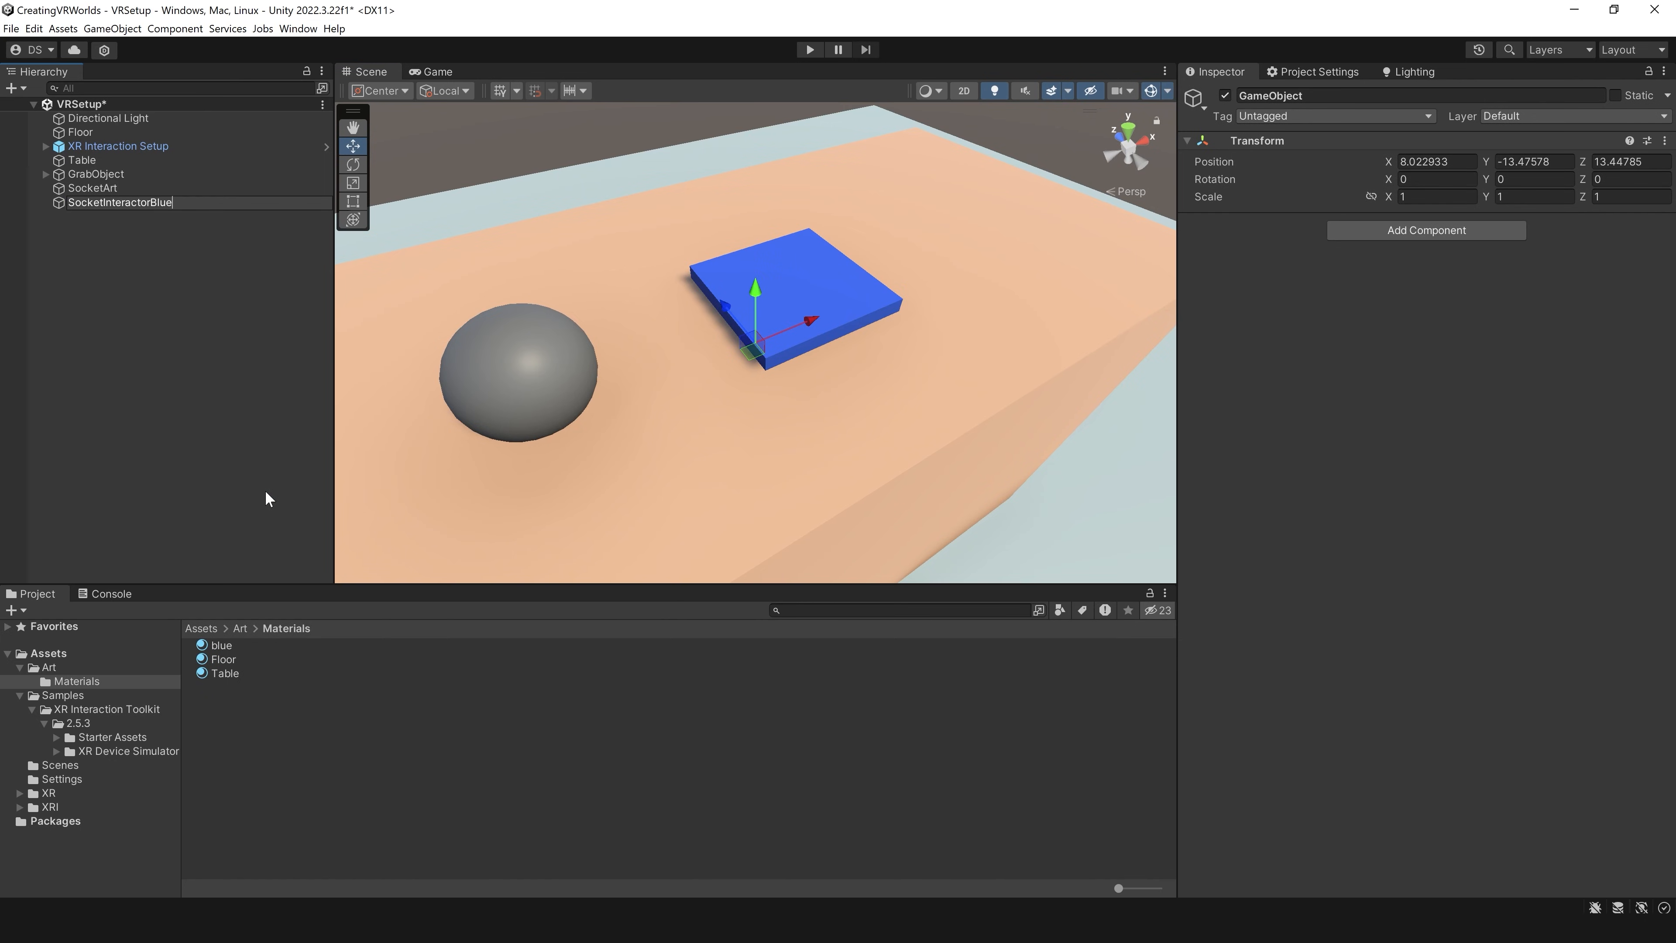
pyautogui.press('Return')
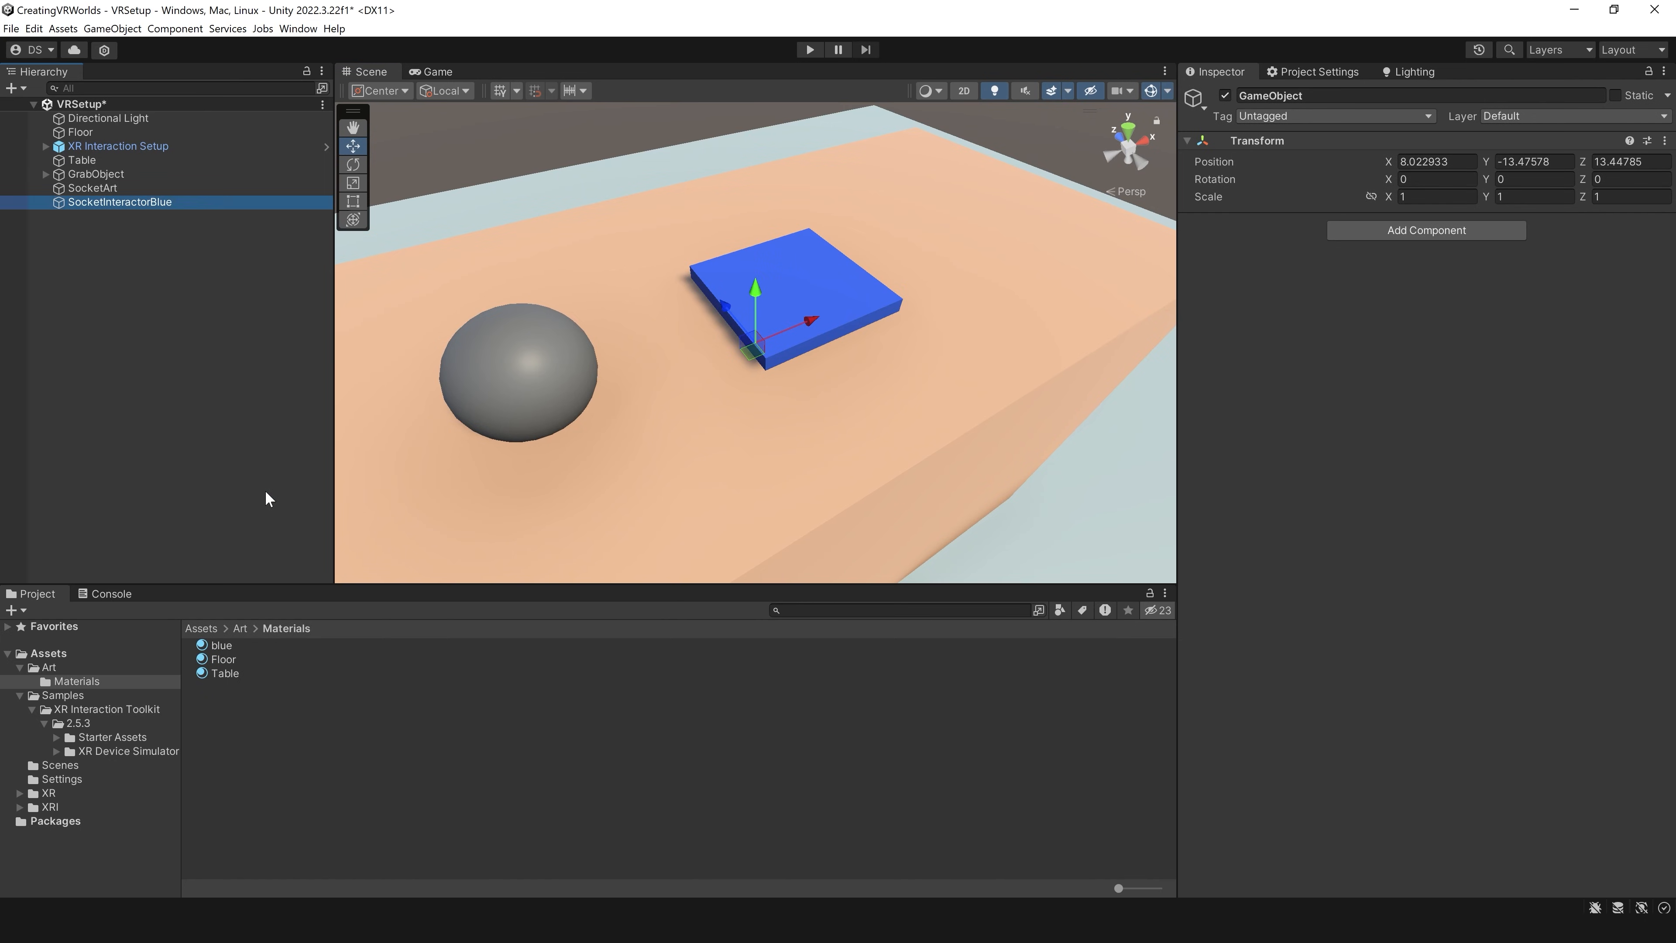
# Step: Parent SocketInteractorBlue under SocketArt and set its local position to 0, 0, 0
pyautogui.moveTo(175, 204); pyautogui.dragTo(117, 189)
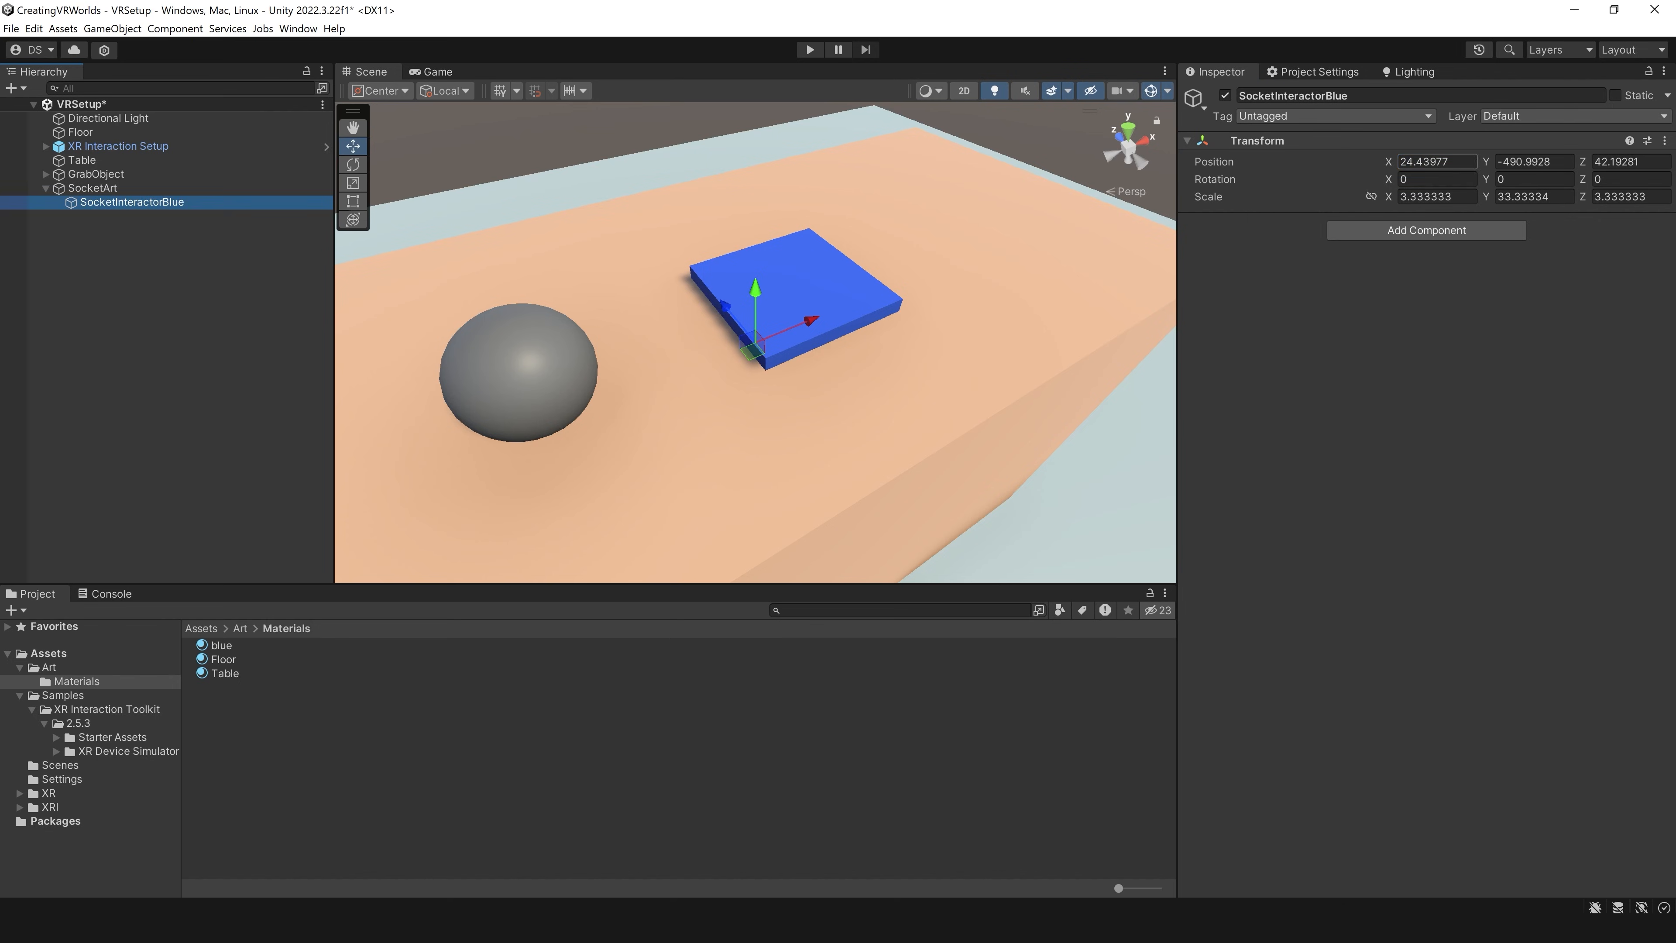
pyautogui.click(1439, 161)
pyautogui.write('0')
pyautogui.press('Tab')
pyautogui.write('0')
pyautogui.press('Tab')
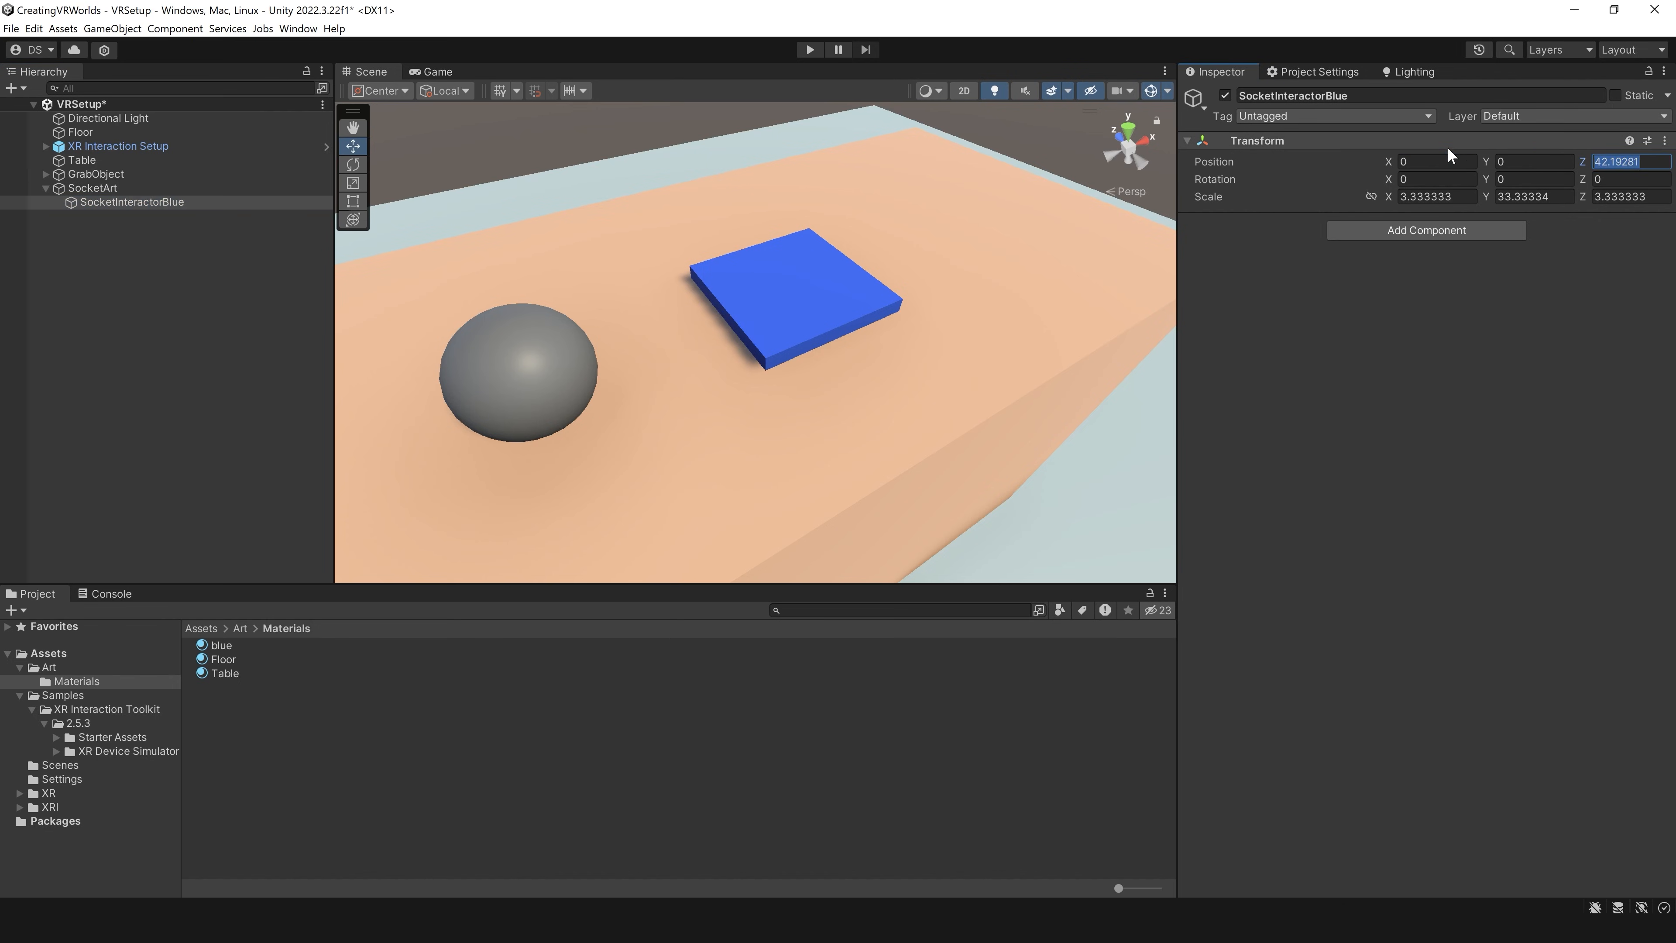
pyautogui.write('0')
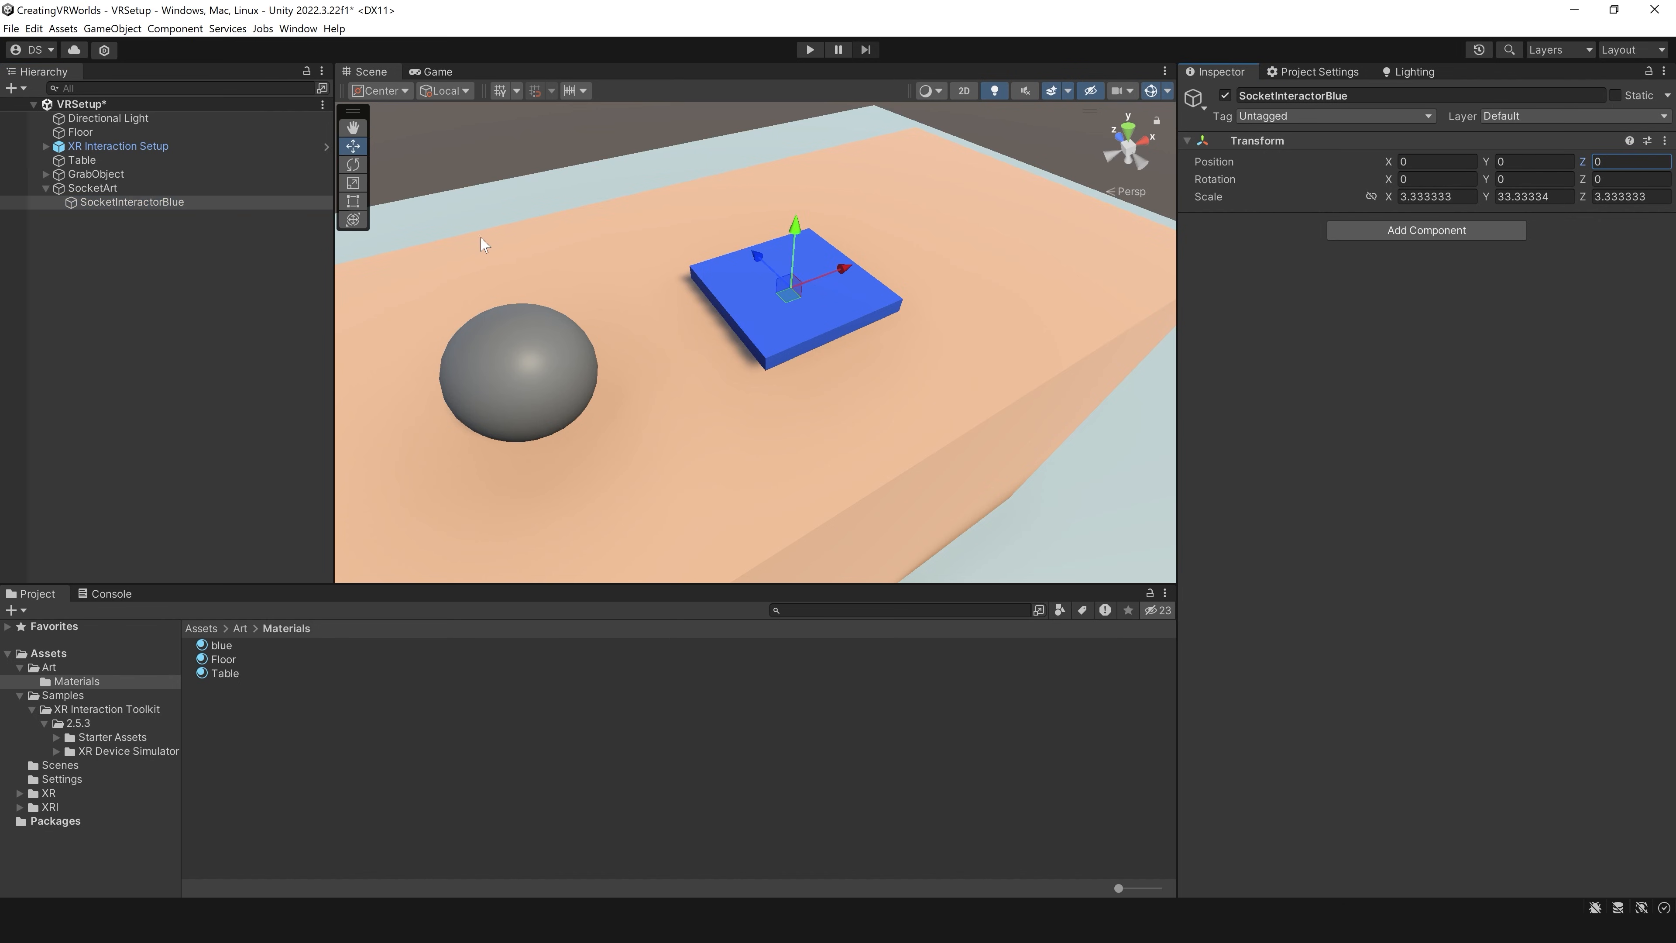
# Step: Reverse the hierarchy by moving SocketInteractorBlue to the scene root and making SocketArt its child
pyautogui.moveTo(174, 204); pyautogui.dragTo(115, 202)
pyautogui.click(115, 190)
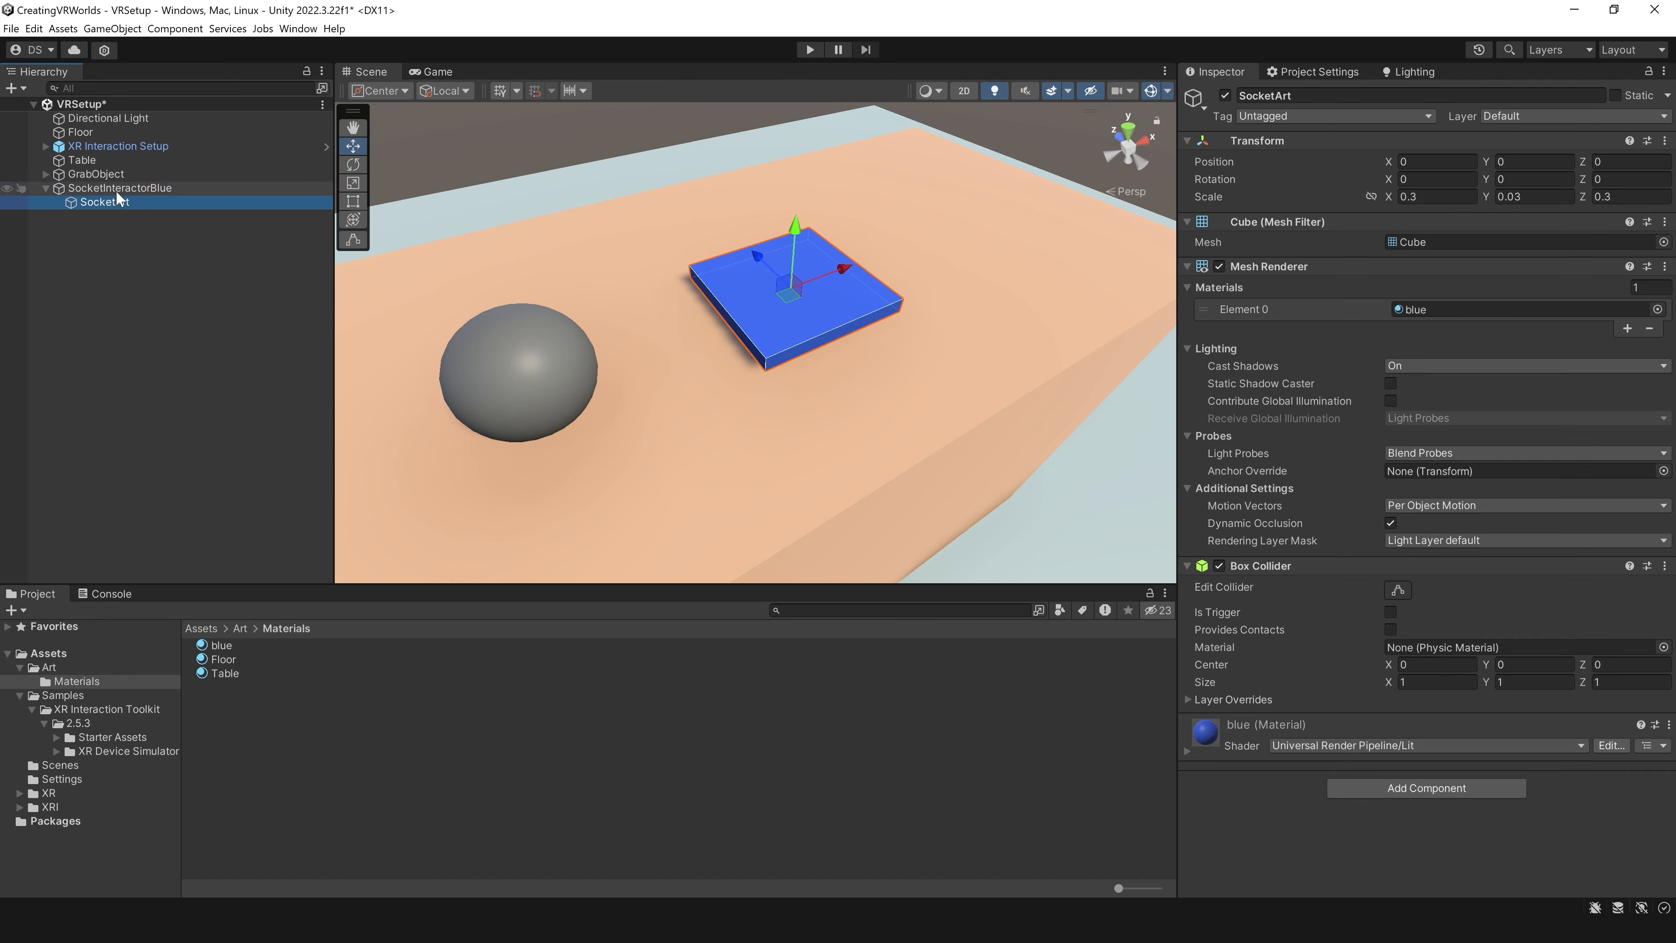
pyautogui.click(138, 204)
# Step: Add an XR Socket Interactor component to SocketInteractorBlue
pyautogui.click(198, 189)
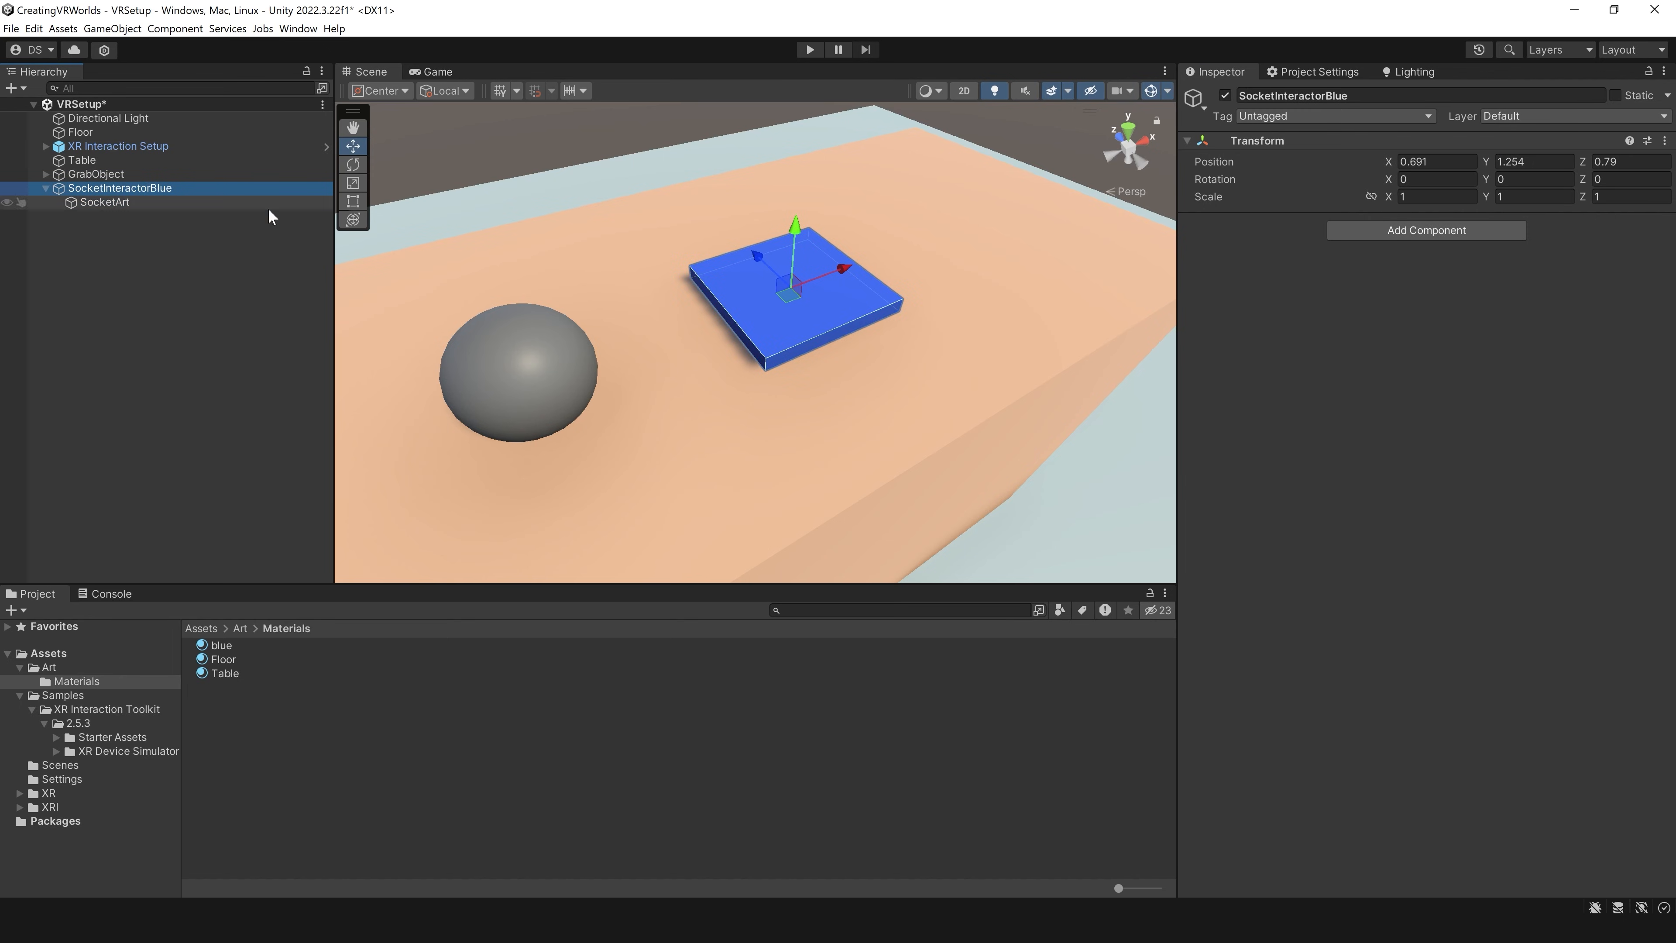
pyautogui.click(1393, 231)
pyautogui.write('sock')
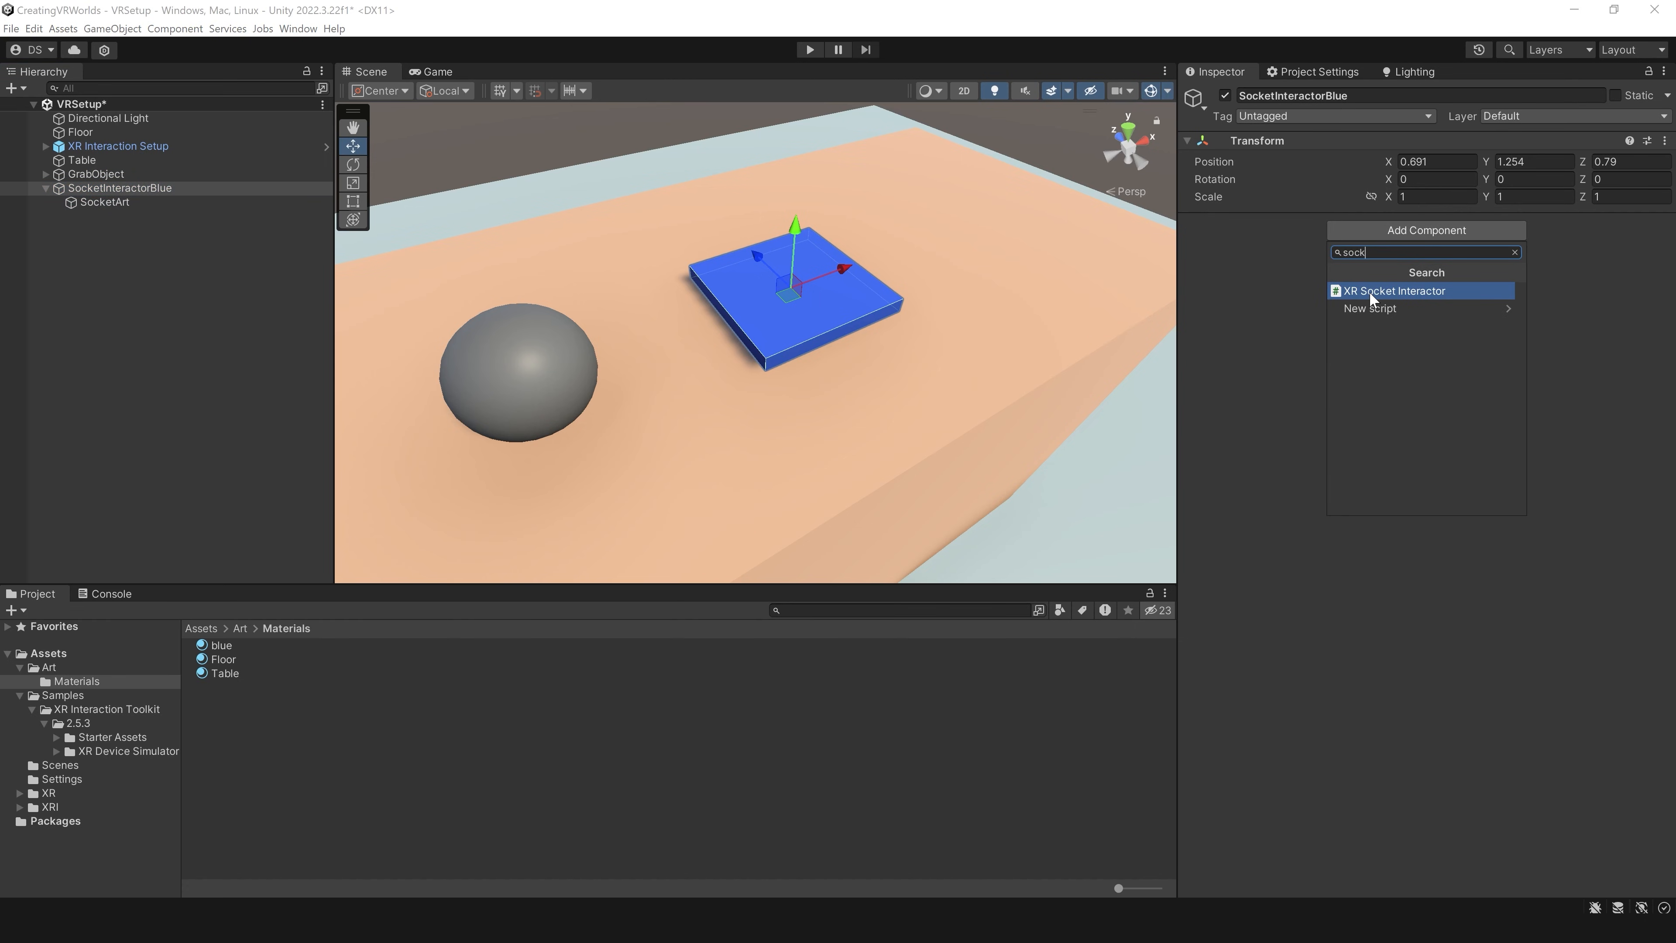
pyautogui.click(1370, 291)
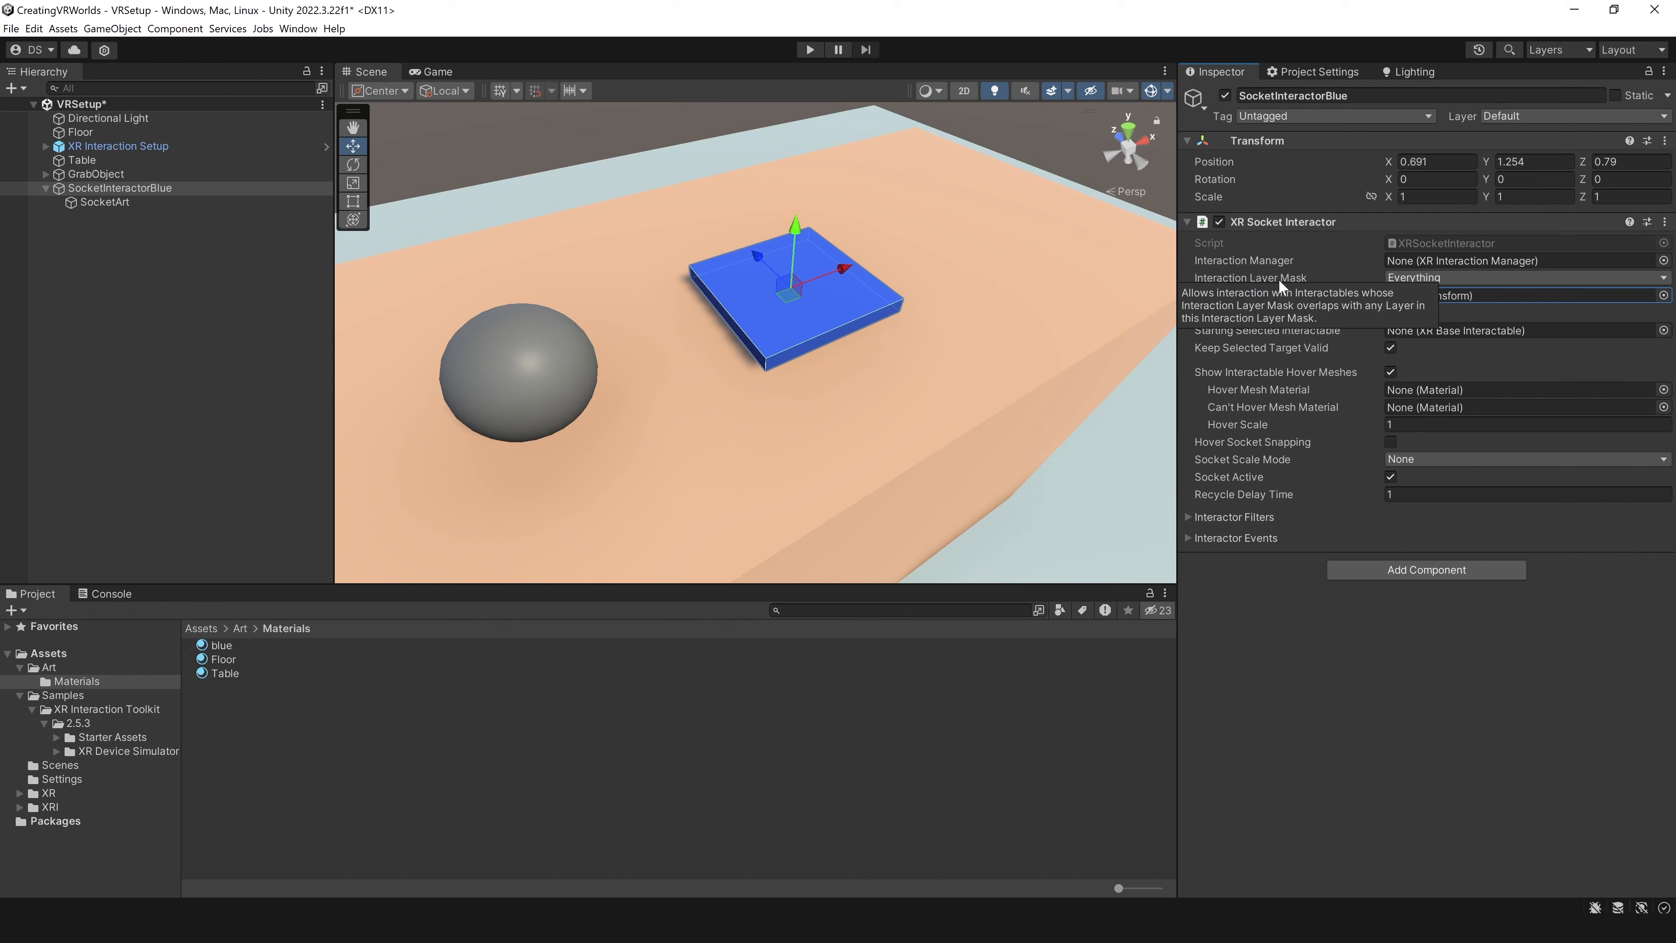
# Step: Add a Box Collider component to SocketInteractorBlue
pyautogui.moveTo(898, 338); pyautogui.dragTo(893, 317, button='right')
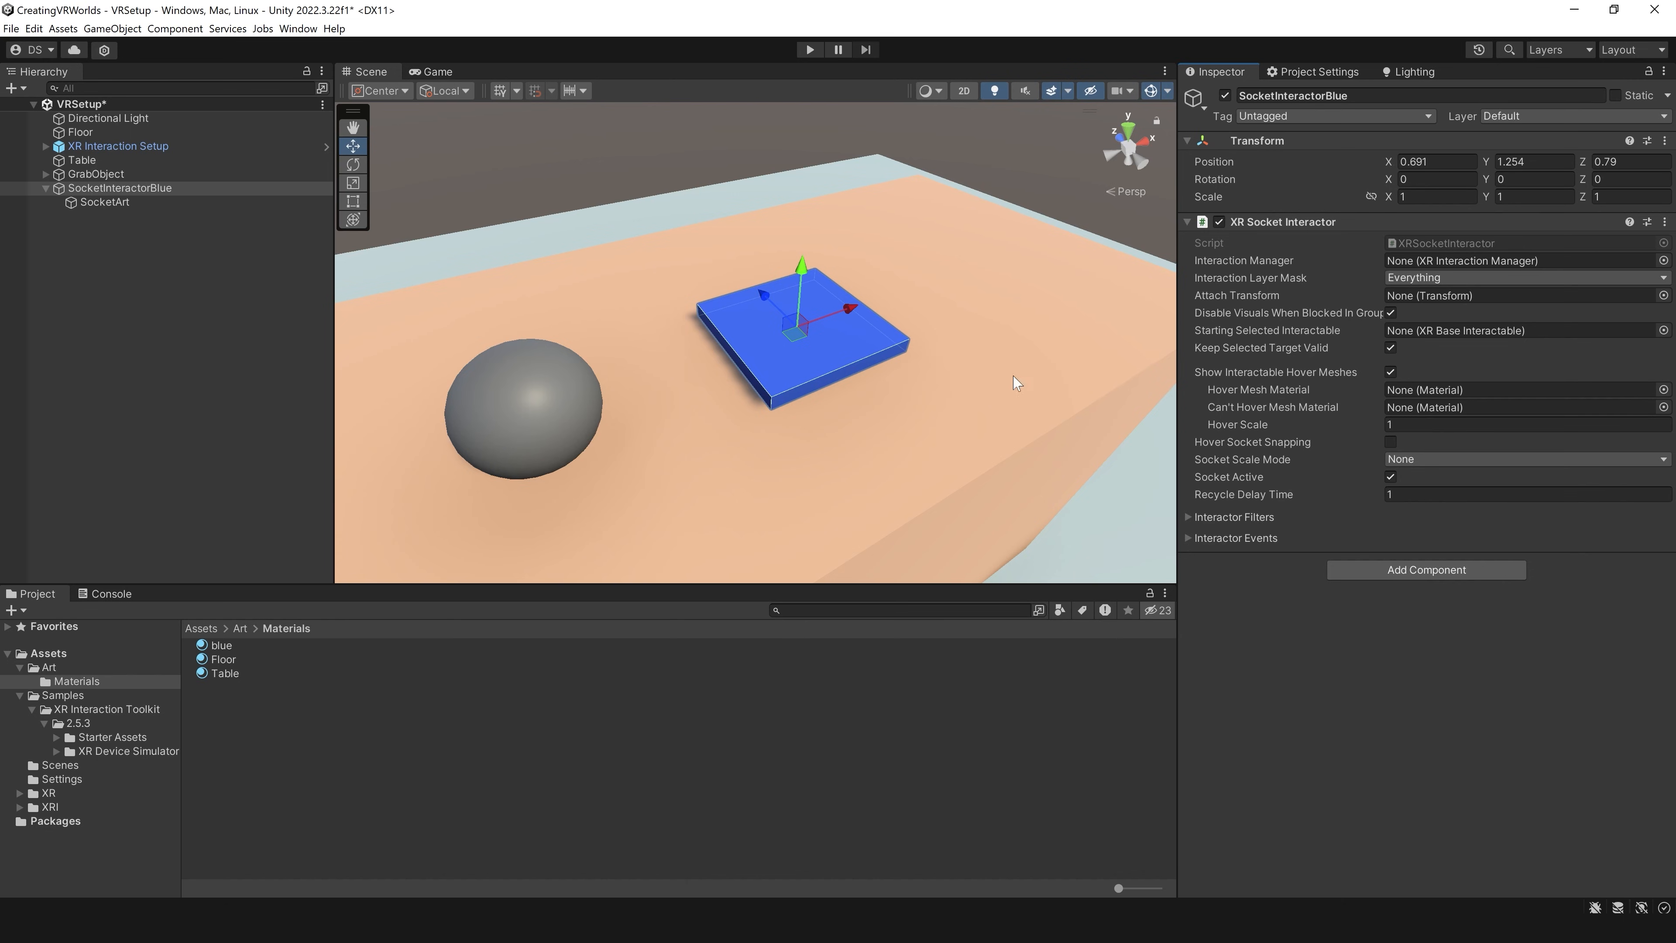
pyautogui.click(1465, 572)
pyautogui.write('box')
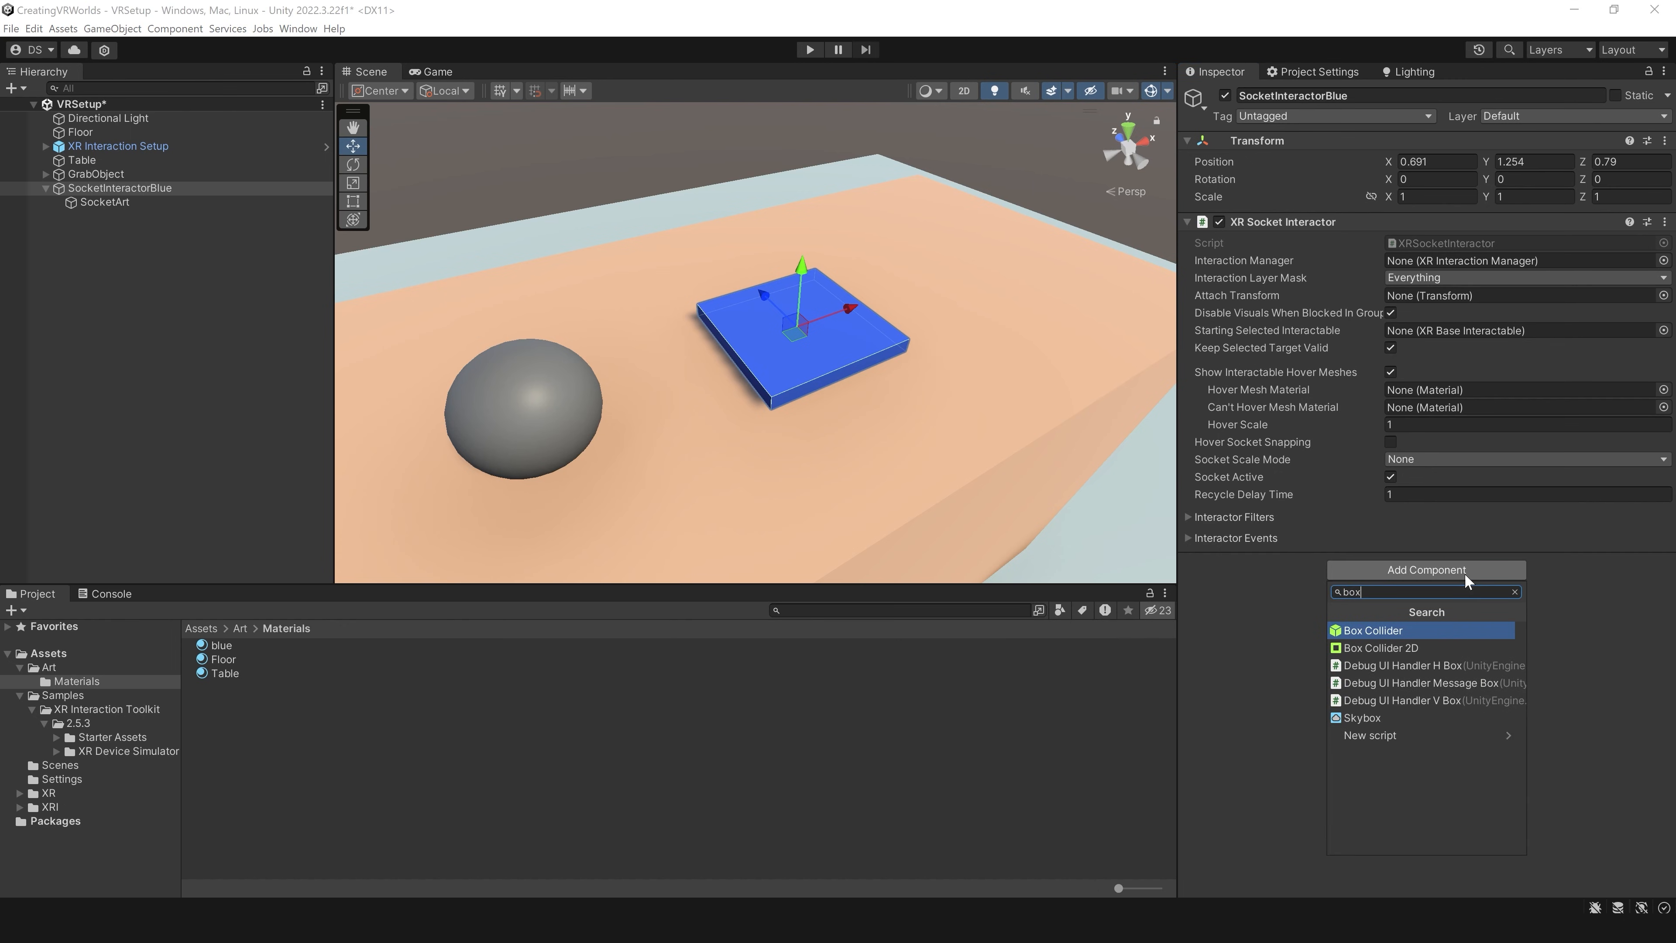
pyautogui.press('Return')
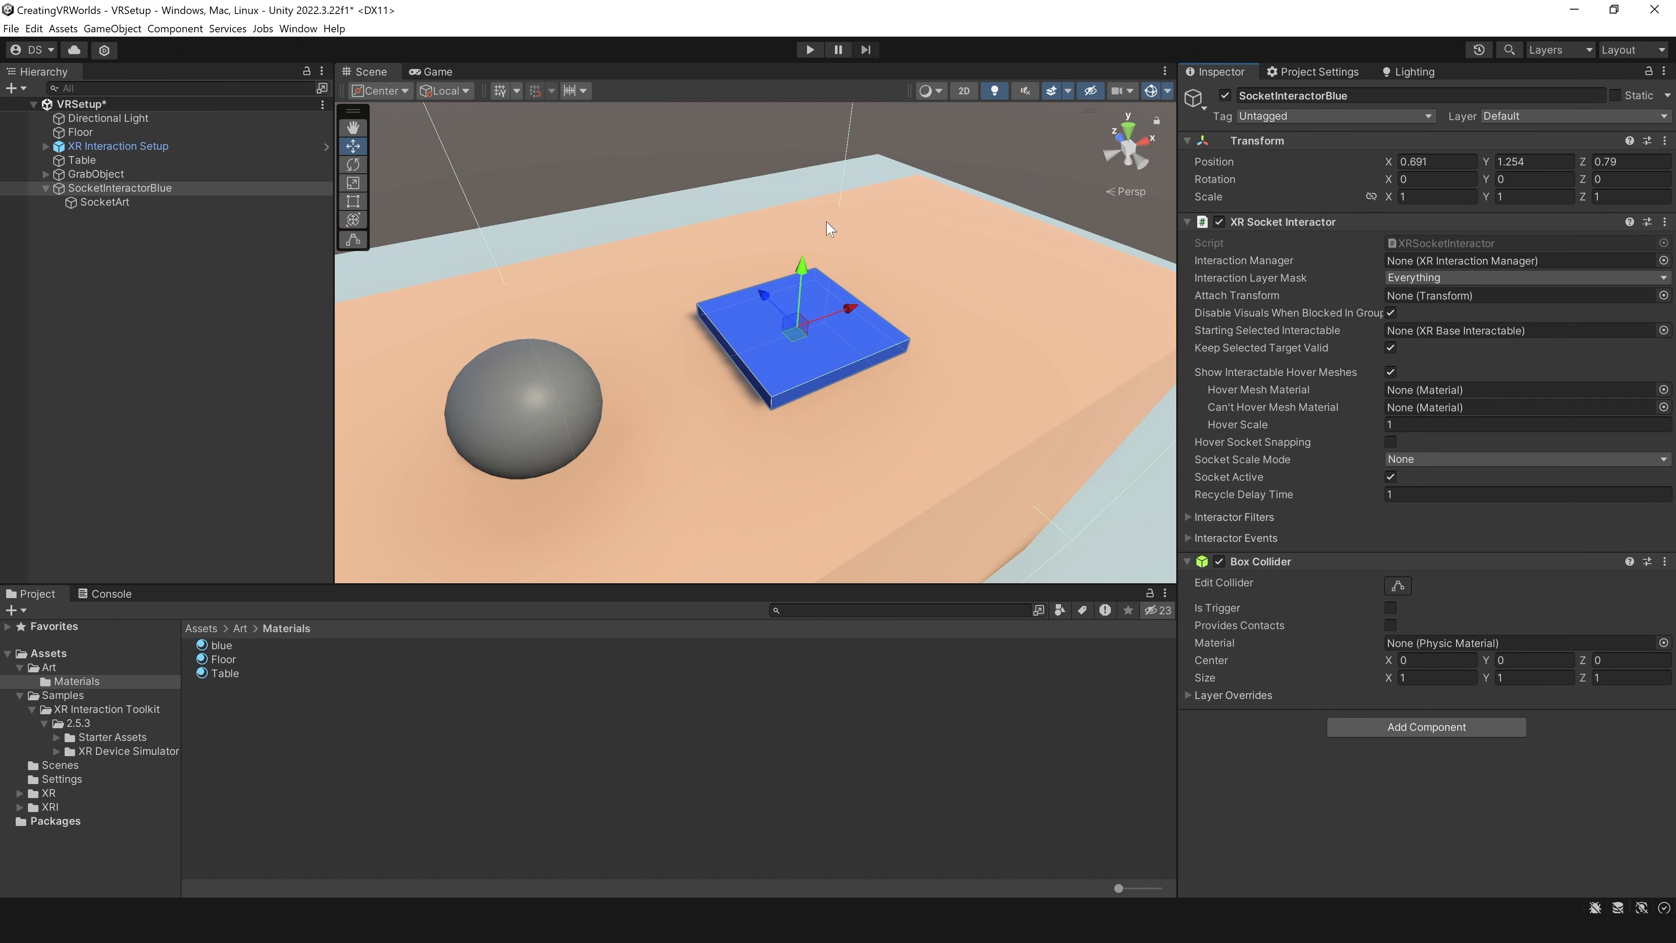
# Step: Set the size of SocketInteractorBlue's Box Collider to 0.3 on X, Y and Z
pyautogui.scroll(-9, 872, 317)
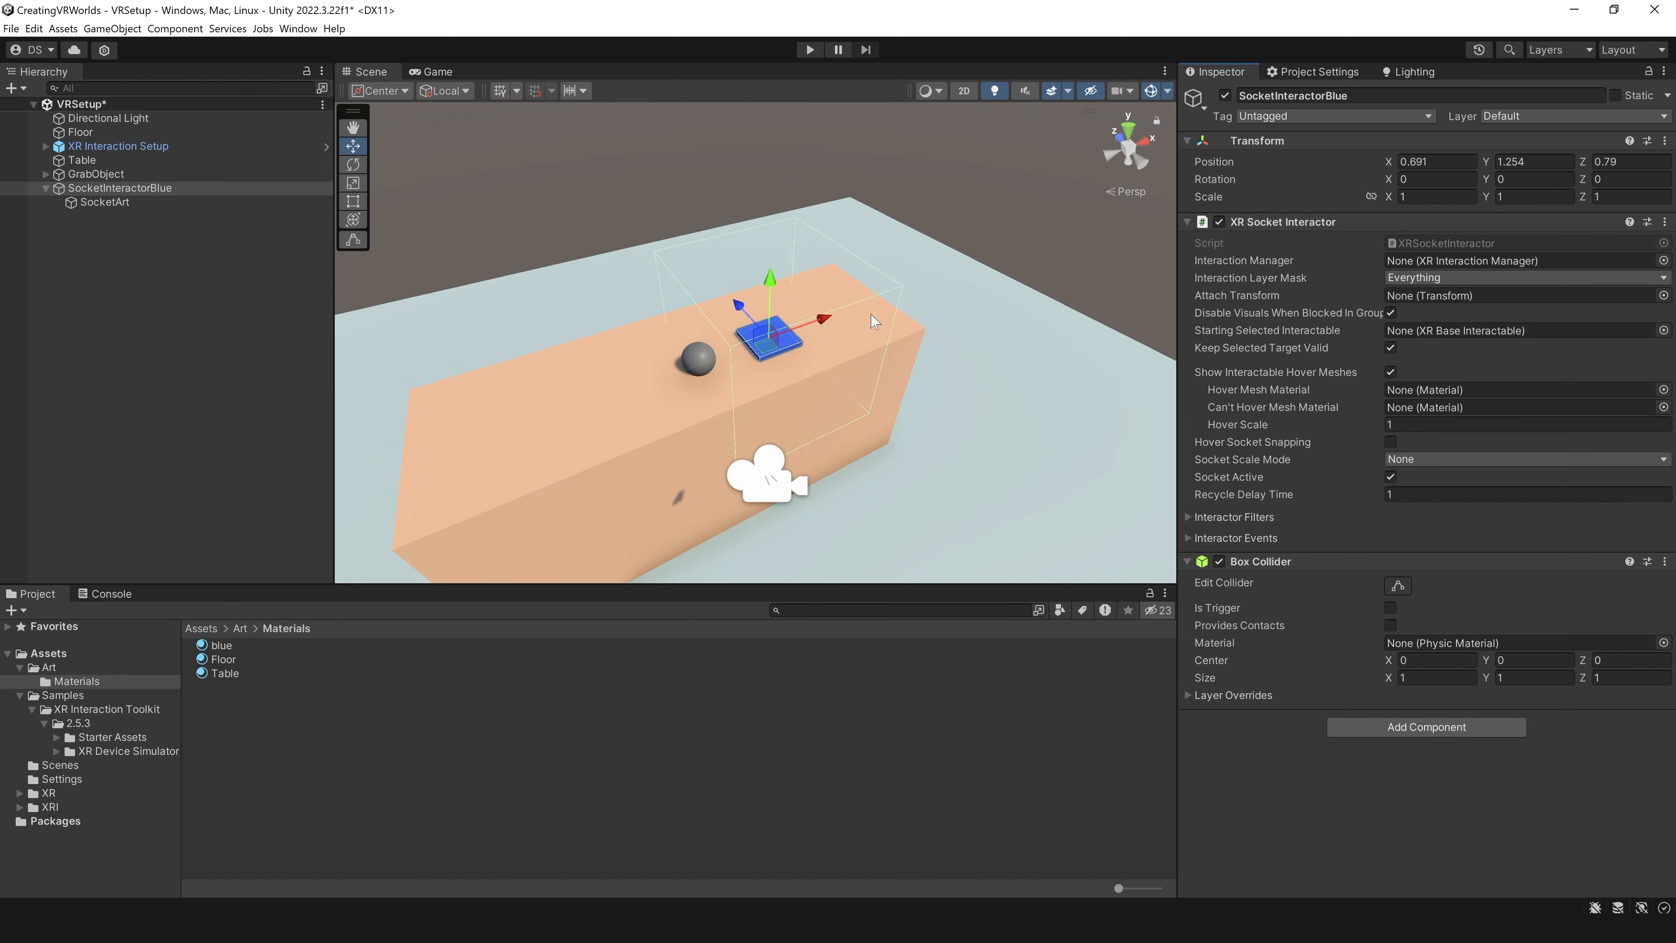
pyautogui.scroll(10, 840, 314)
pyautogui.scroll(-10, 840, 314)
pyautogui.scroll(3, 877, 371)
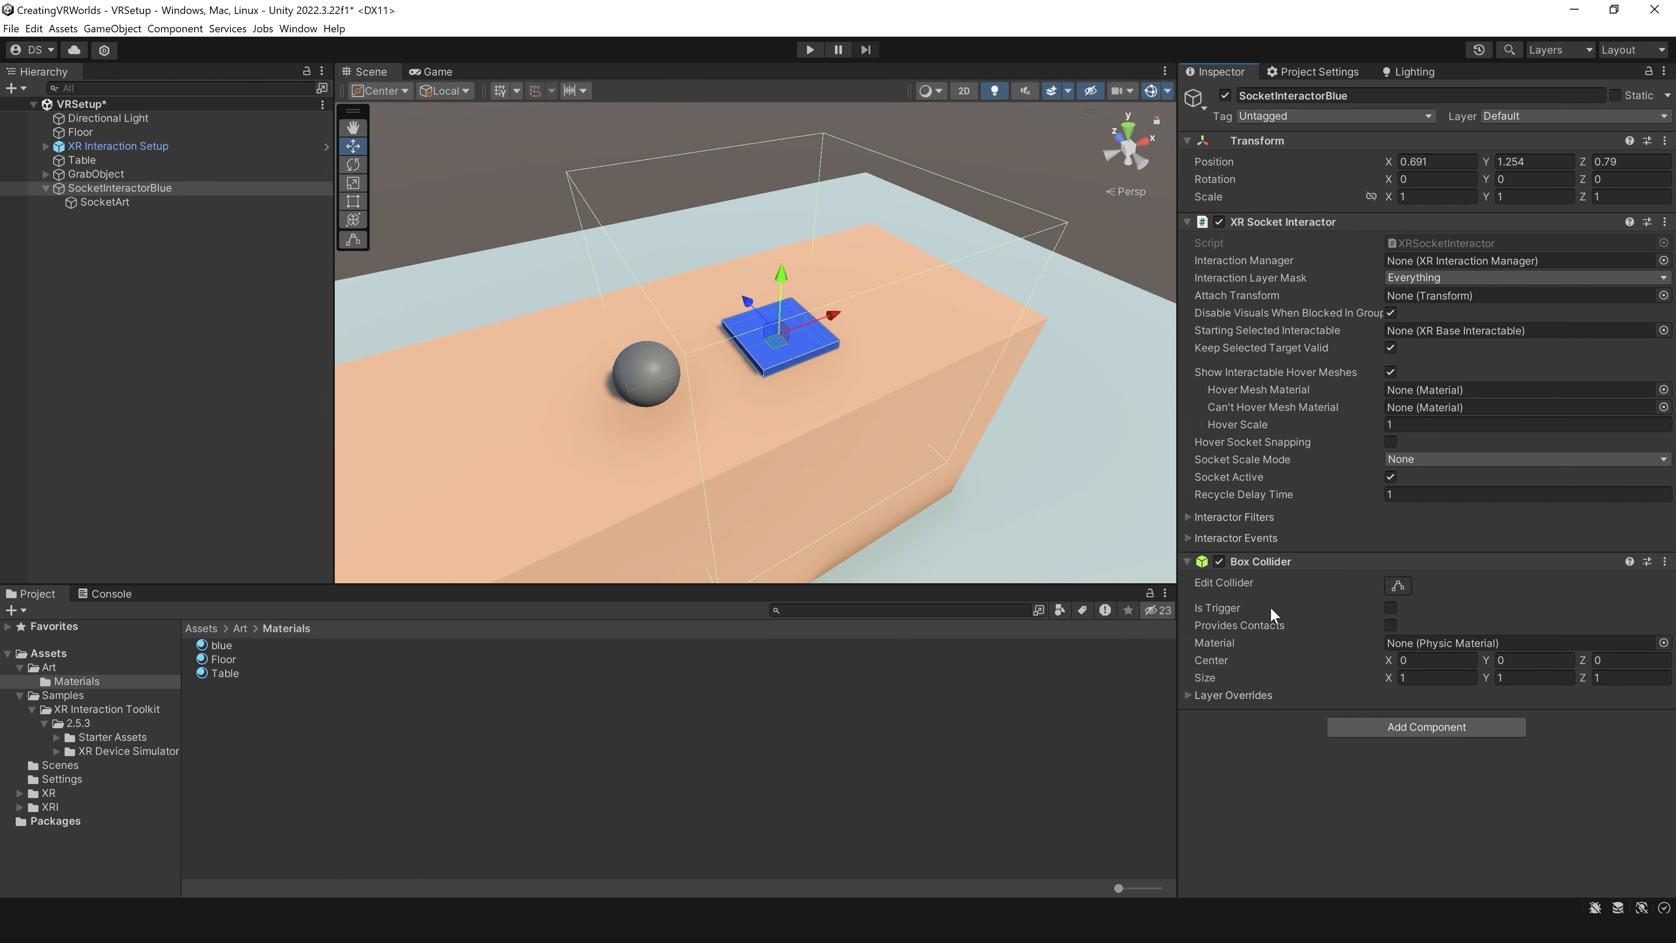
pyautogui.click(1426, 679)
pyautogui.write('.3')
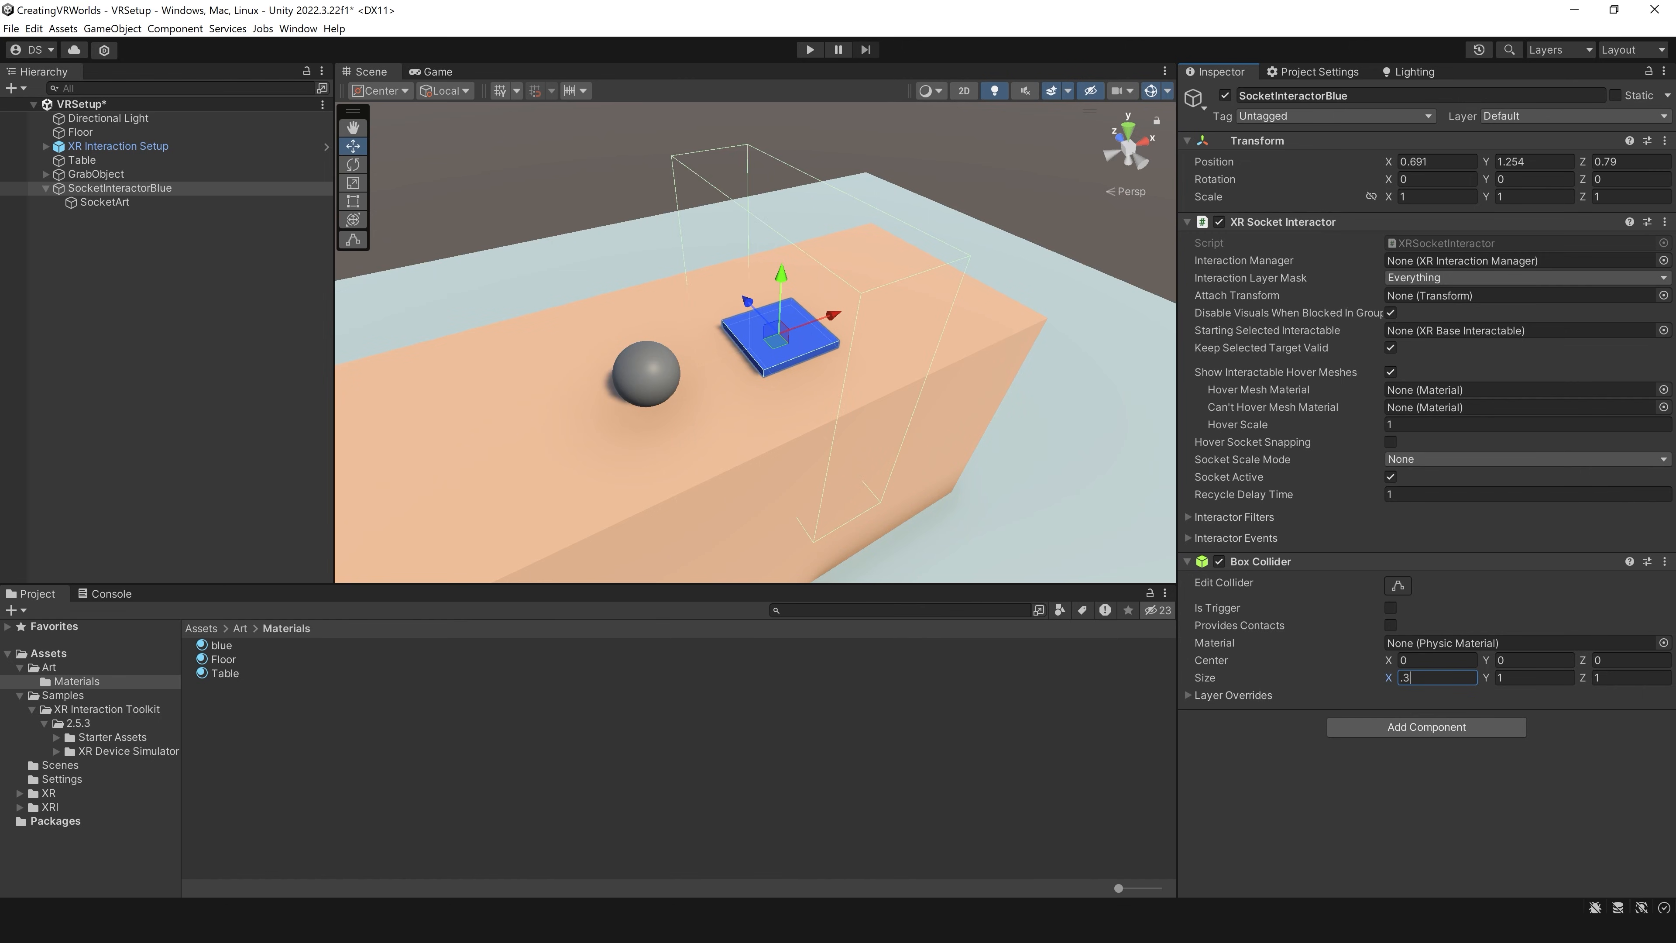
pyautogui.press('Tab')
pyautogui.write('.3')
pyautogui.press('Tab')
pyautogui.write('.3')
pyautogui.press('Return')
# Step: Raise the Box Collider's center to Y 0.17 so it sits above the blue plate
pyautogui.scroll(5, 784, 381)
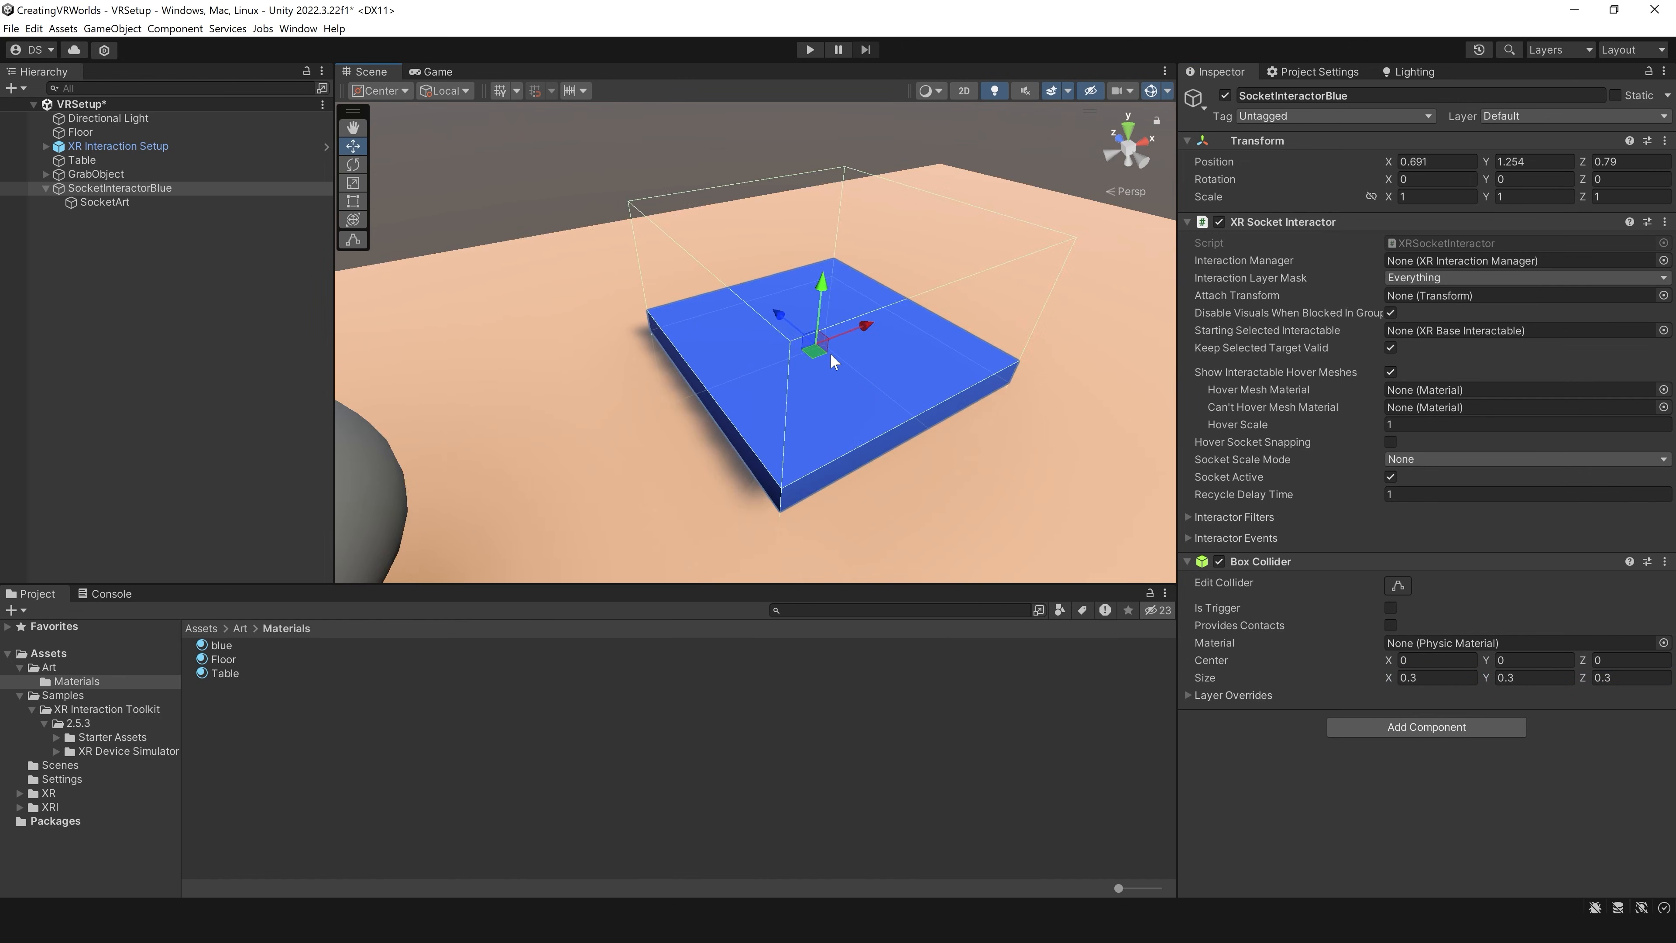
pyautogui.scroll(-5, 784, 381)
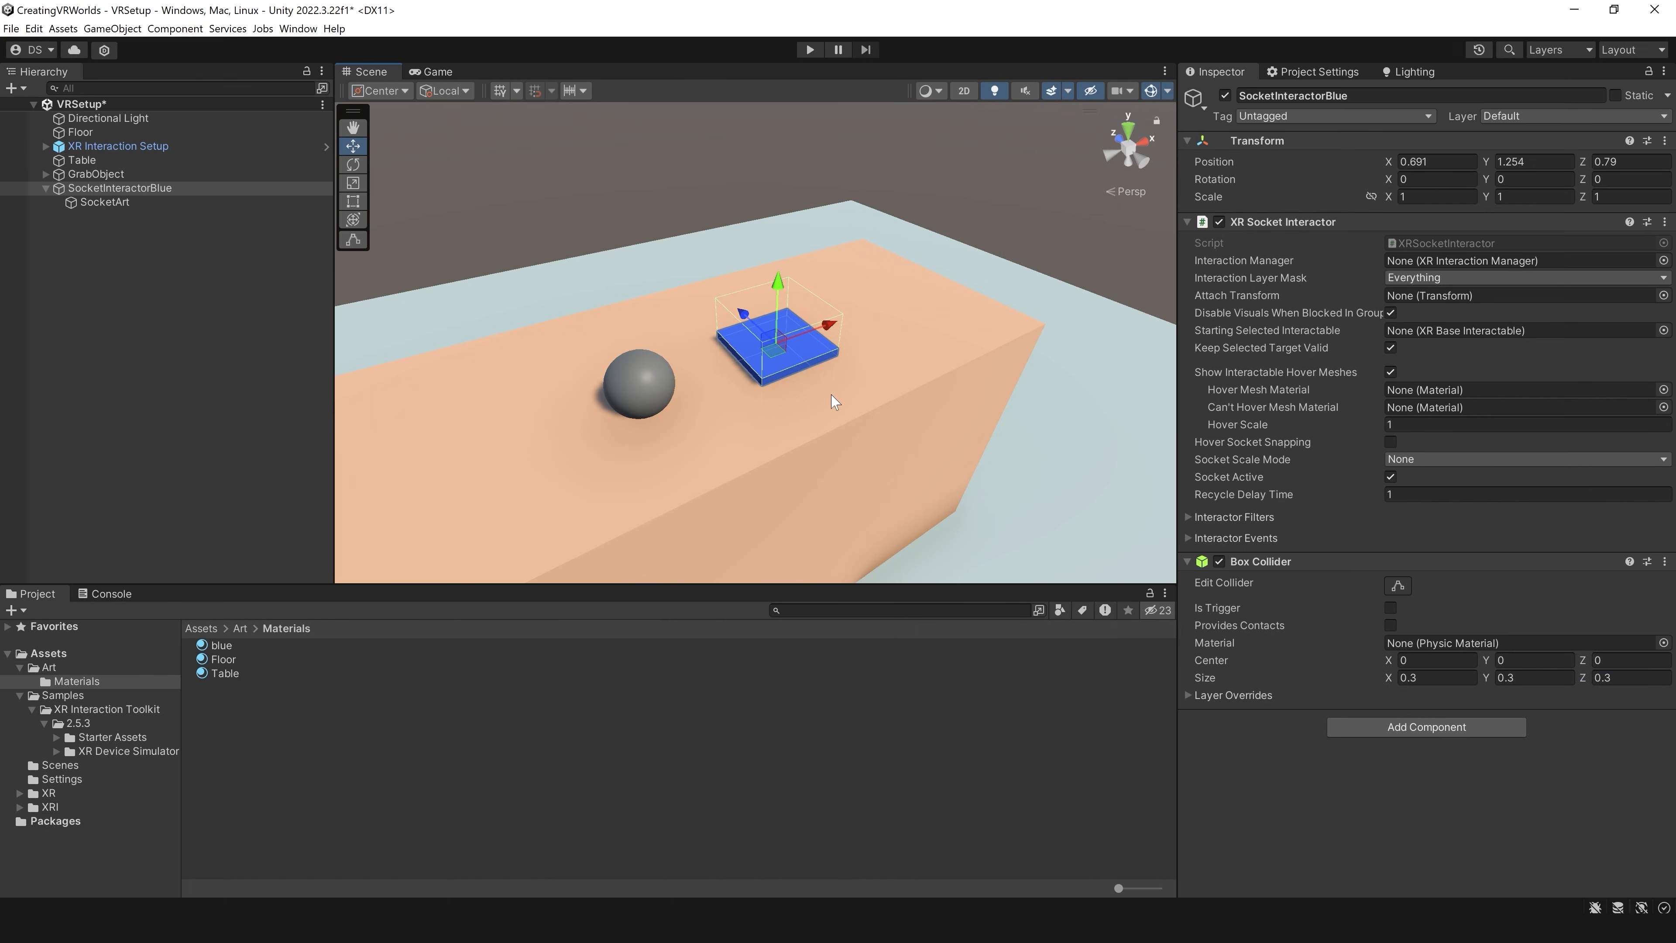
pyautogui.moveTo(1486, 660); pyautogui.dragTo(1497, 661)
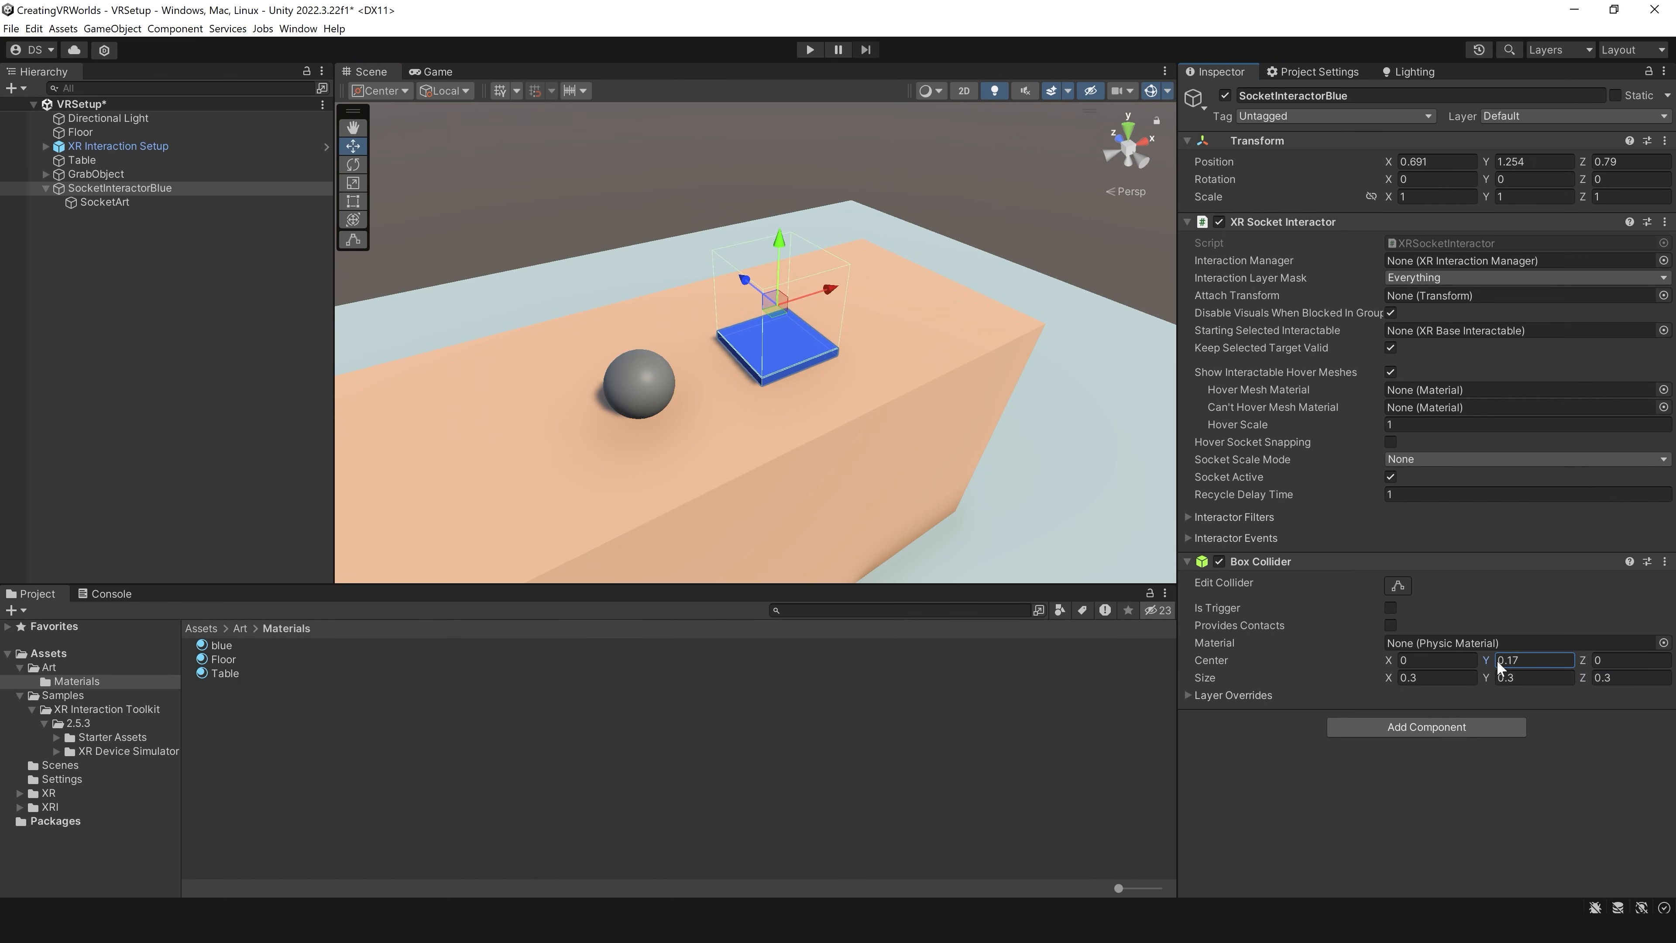
# Step: Make SocketInteractorBlue's Box Collider a trigger
pyautogui.click(642, 377)
pyautogui.keyDown('ctrl'); pyautogui.click(198, 190); pyautogui.keyUp('ctrl')
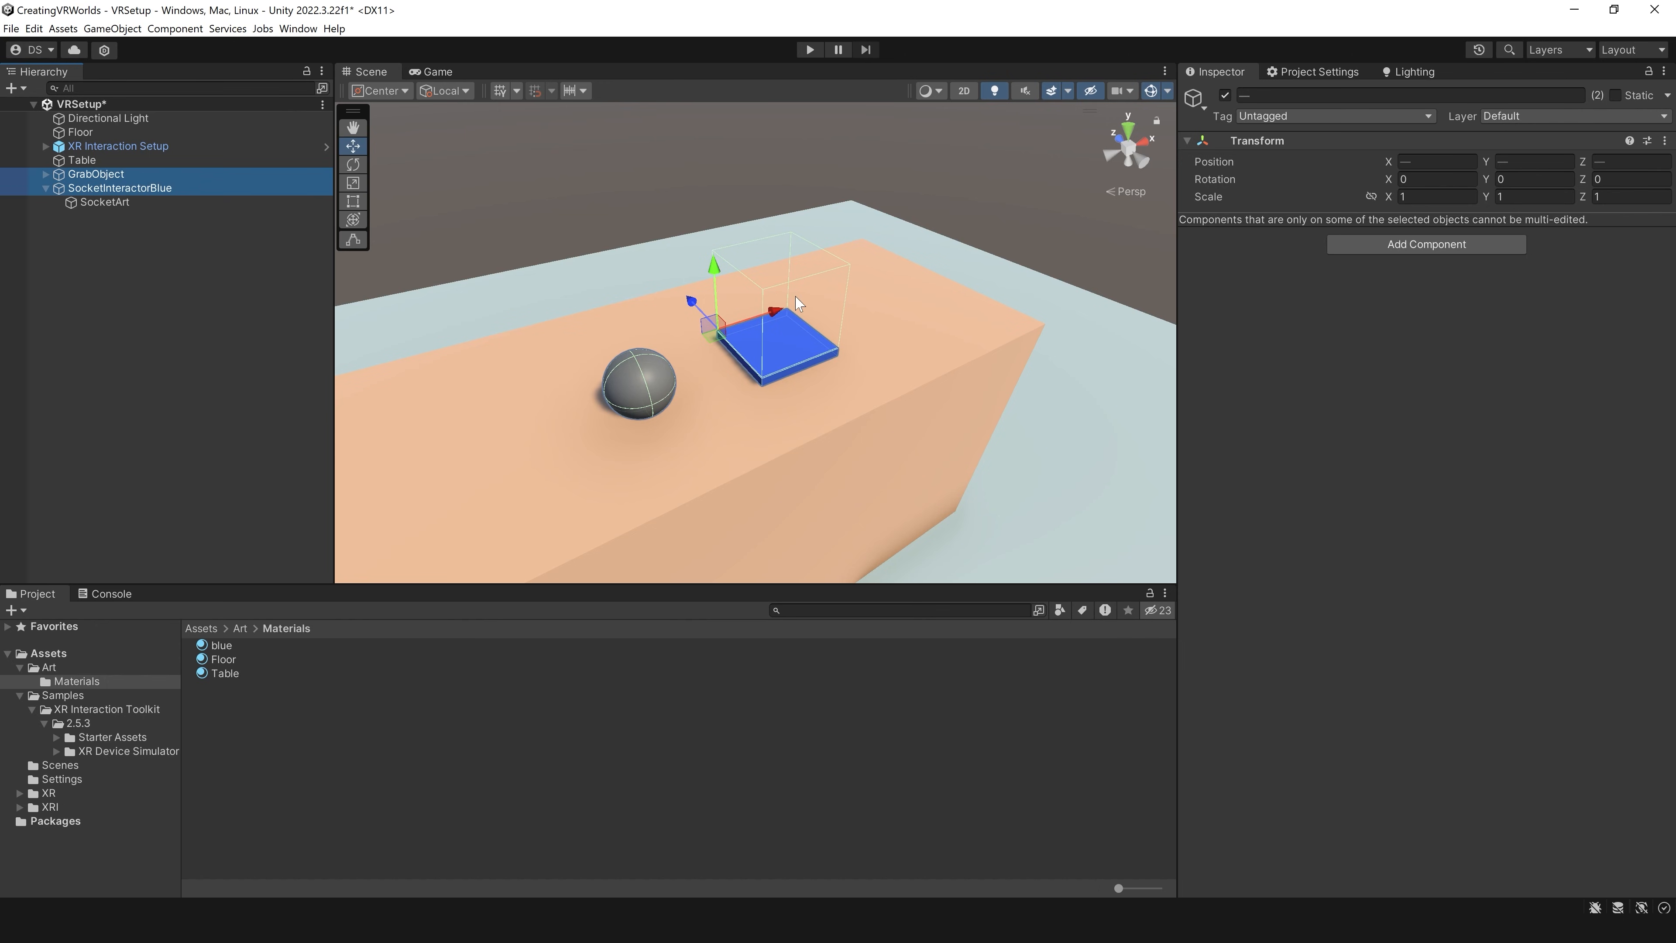
pyautogui.click(117, 185)
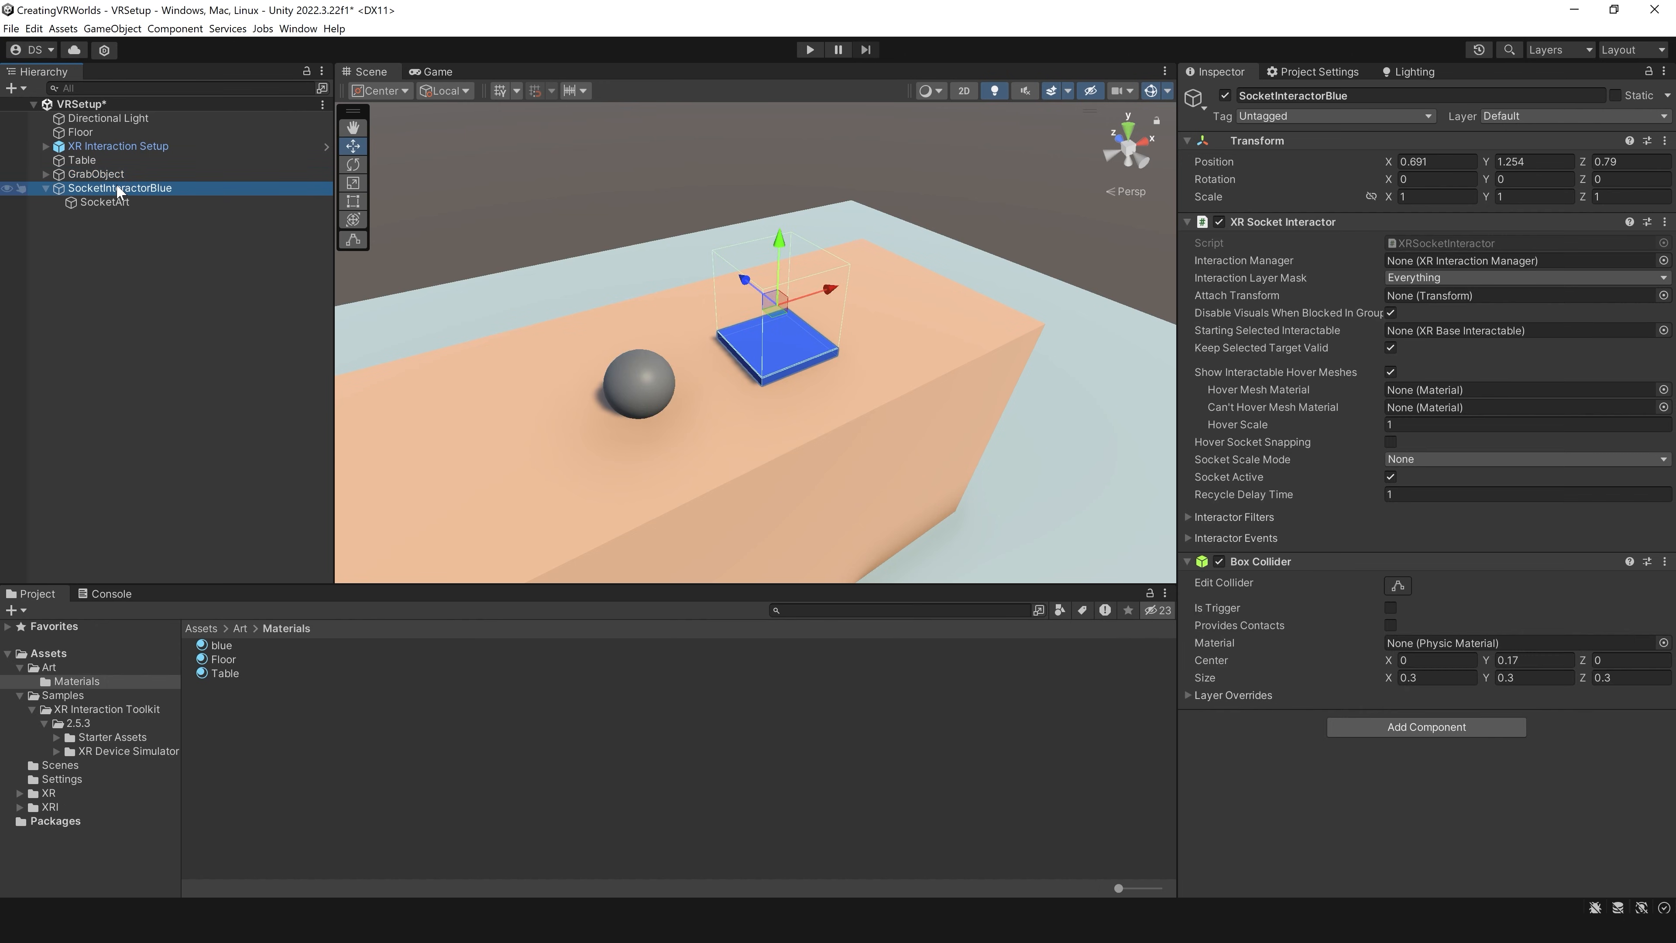
pyautogui.click(1249, 447)
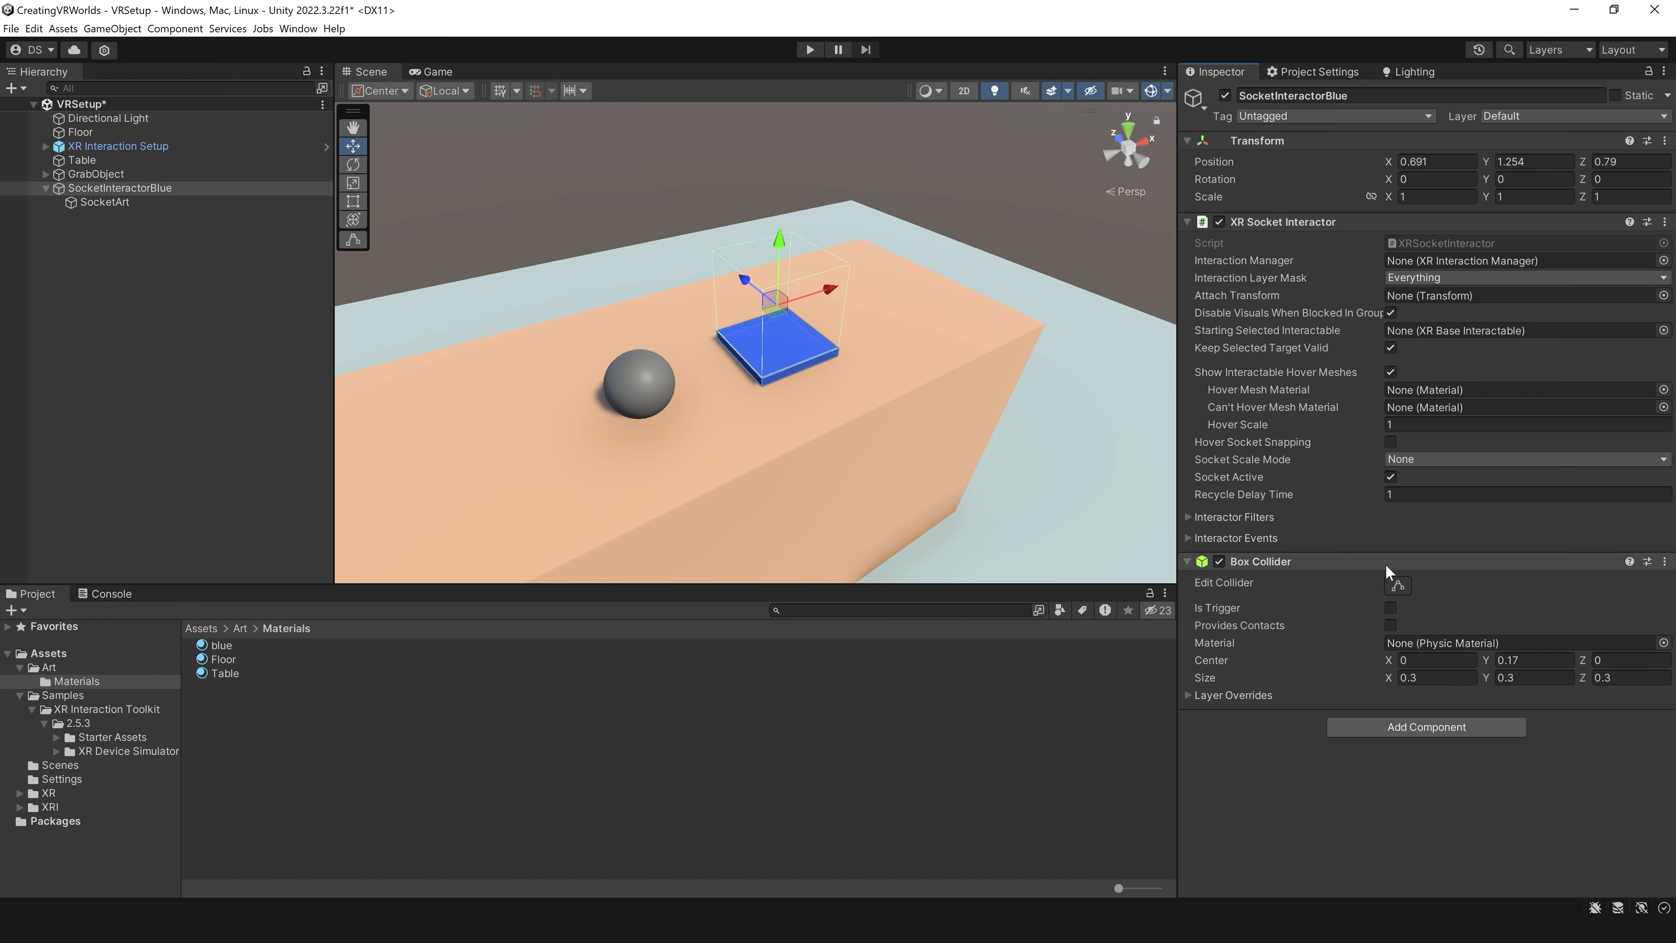
pyautogui.click(1390, 608)
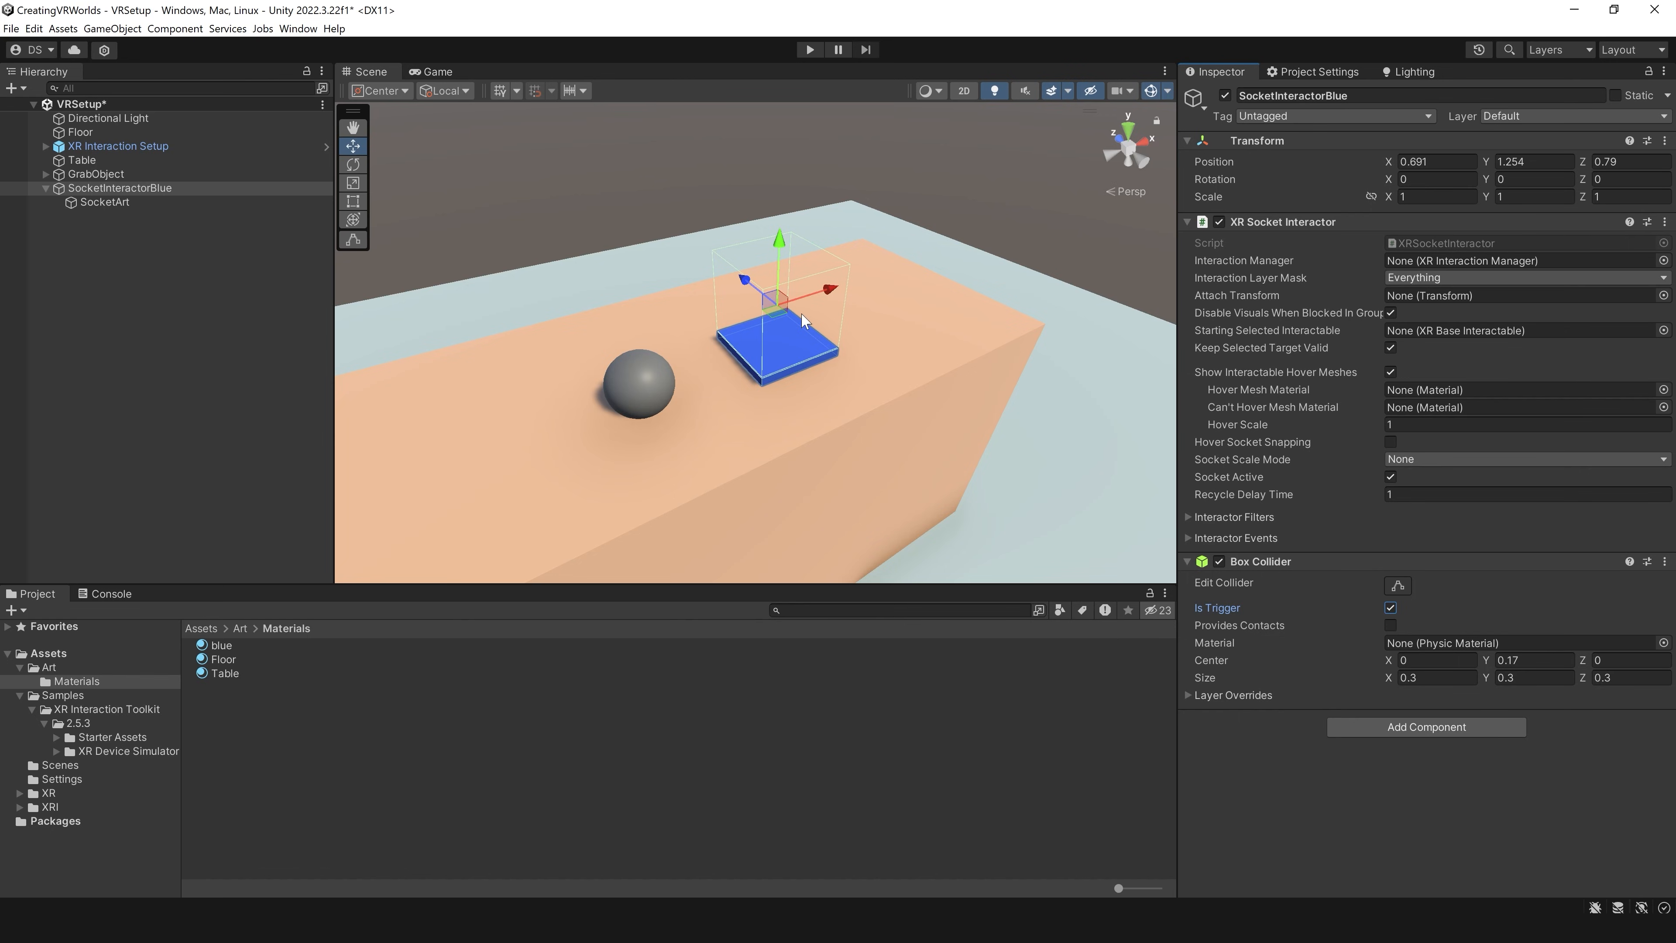
# Step: Run the scene in play mode to test placing the sphere in the blue socket, and stop it
pyautogui.click(156, 189)
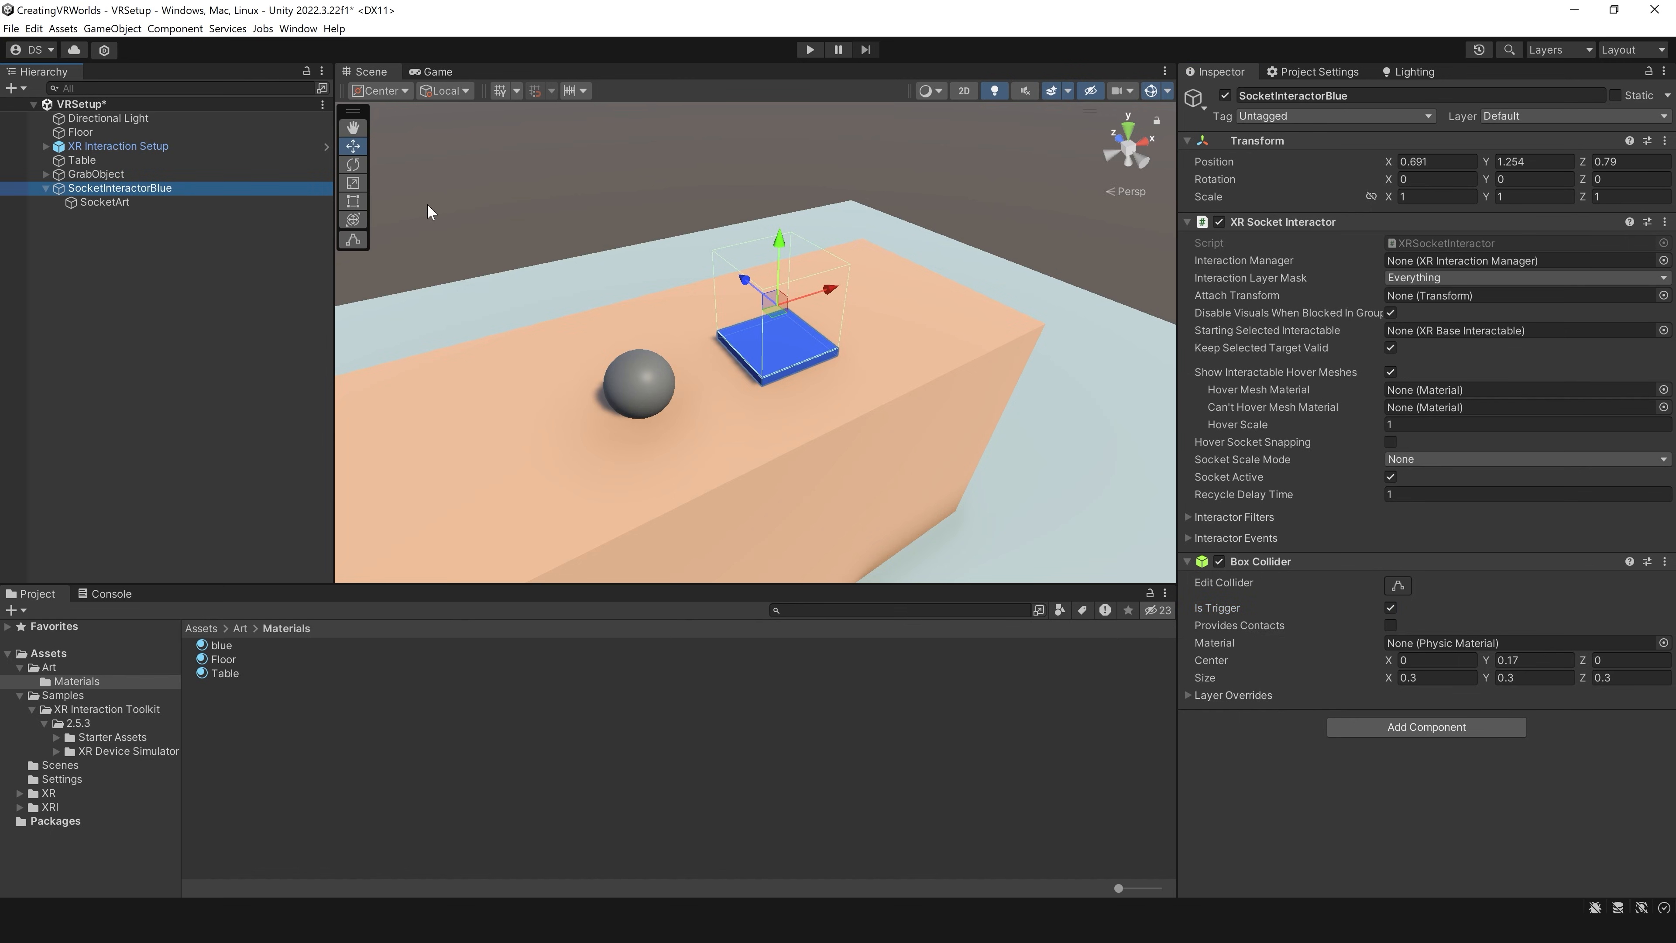
pyautogui.click(817, 47)
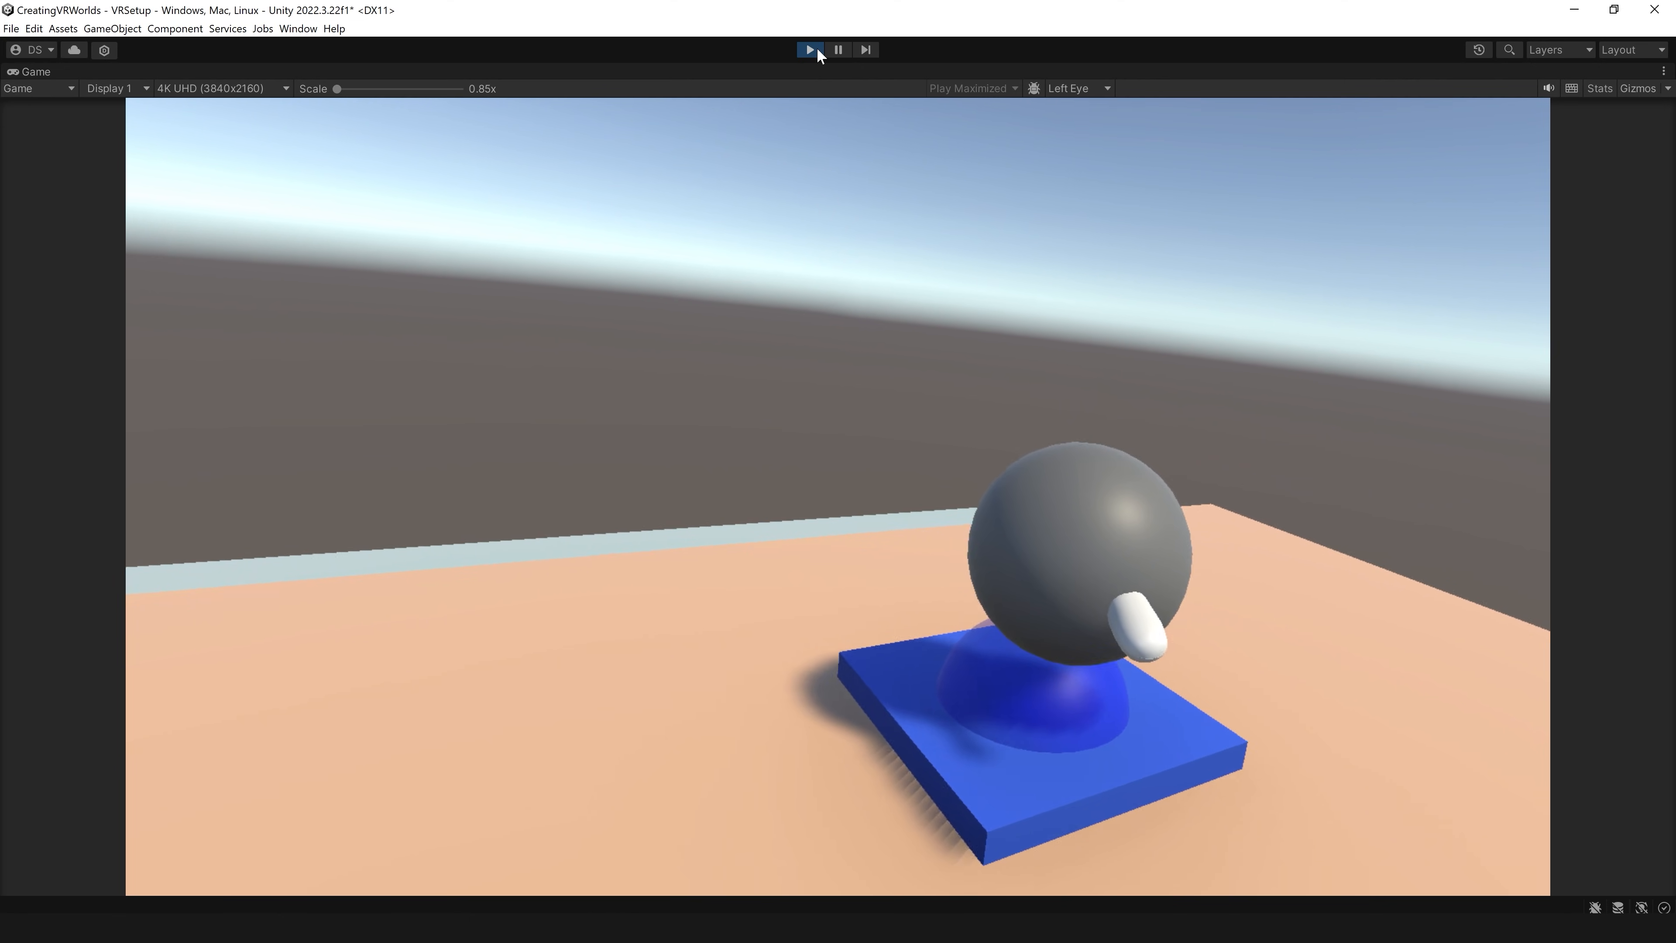
pyautogui.click(812, 49)
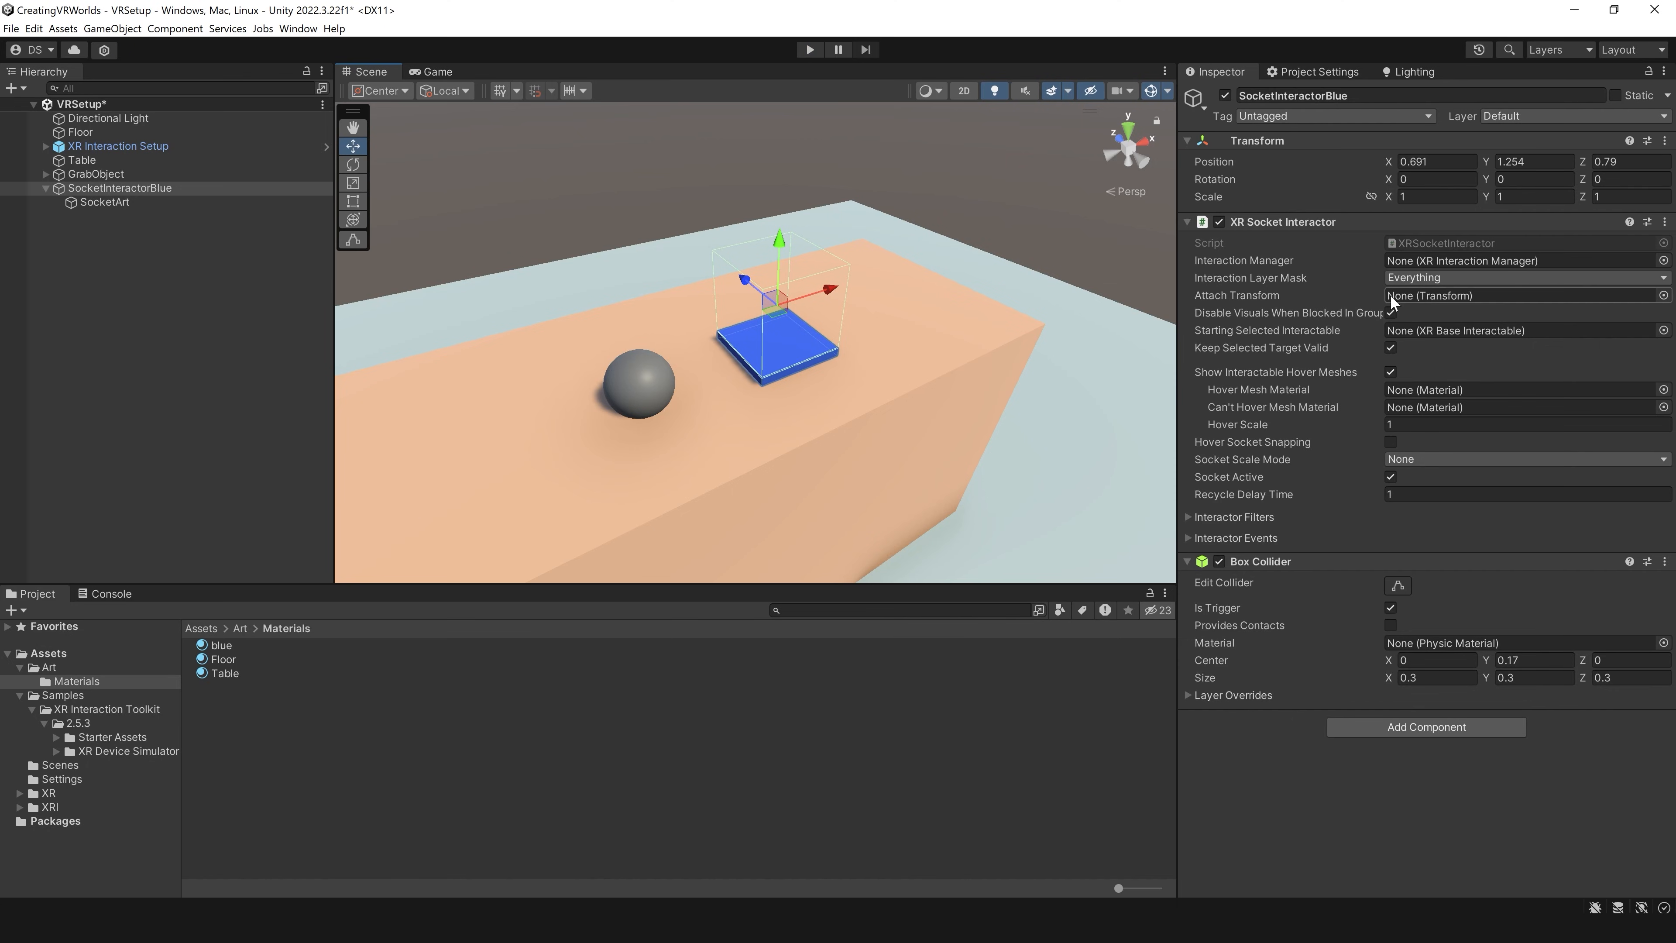
# Step: Create an empty child object named AttachPoint under SocketInteractorBlue
pyautogui.click(129, 188)
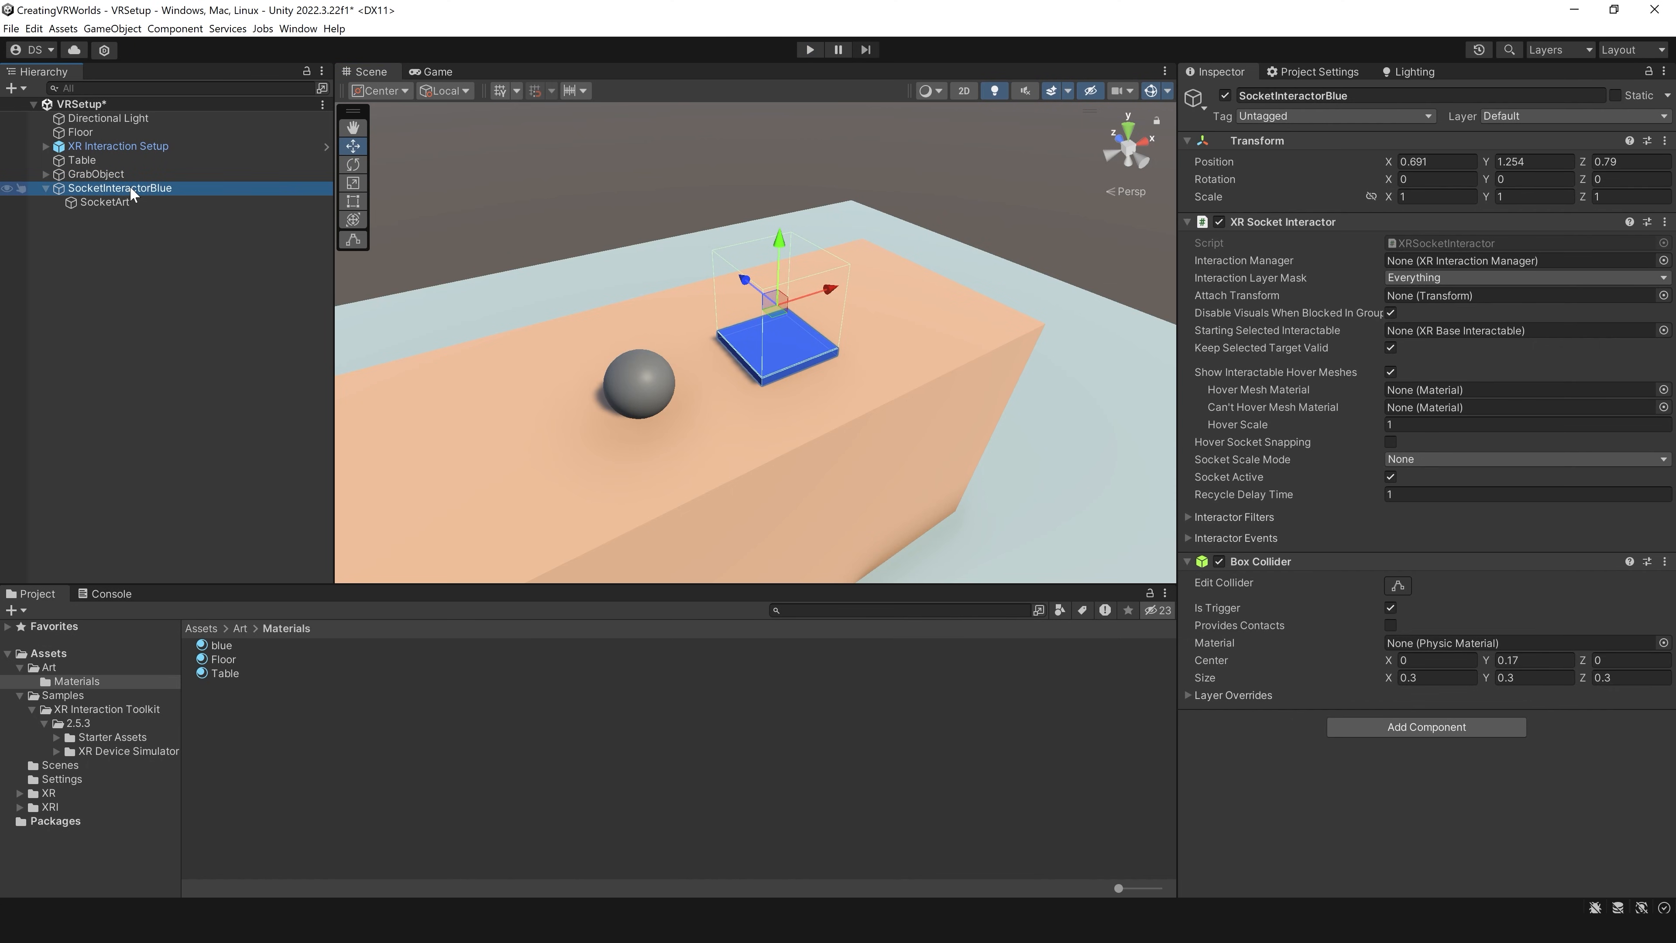
pyautogui.rightClick(130, 188)
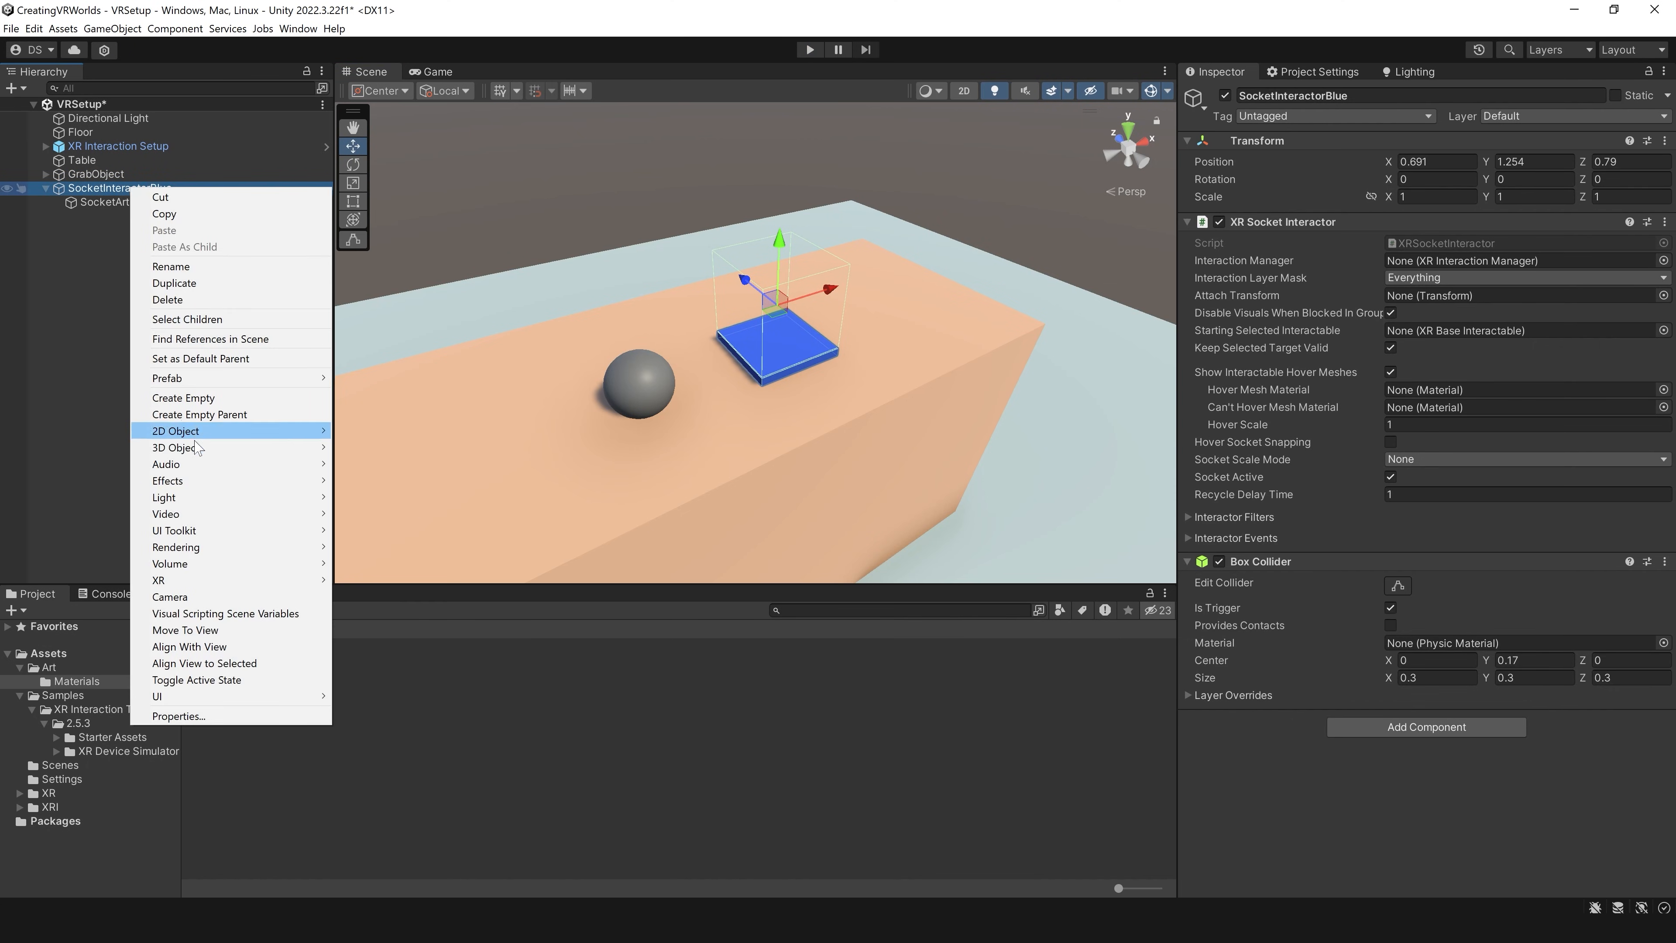
pyautogui.moveTo(197, 448)
pyautogui.click(198, 397)
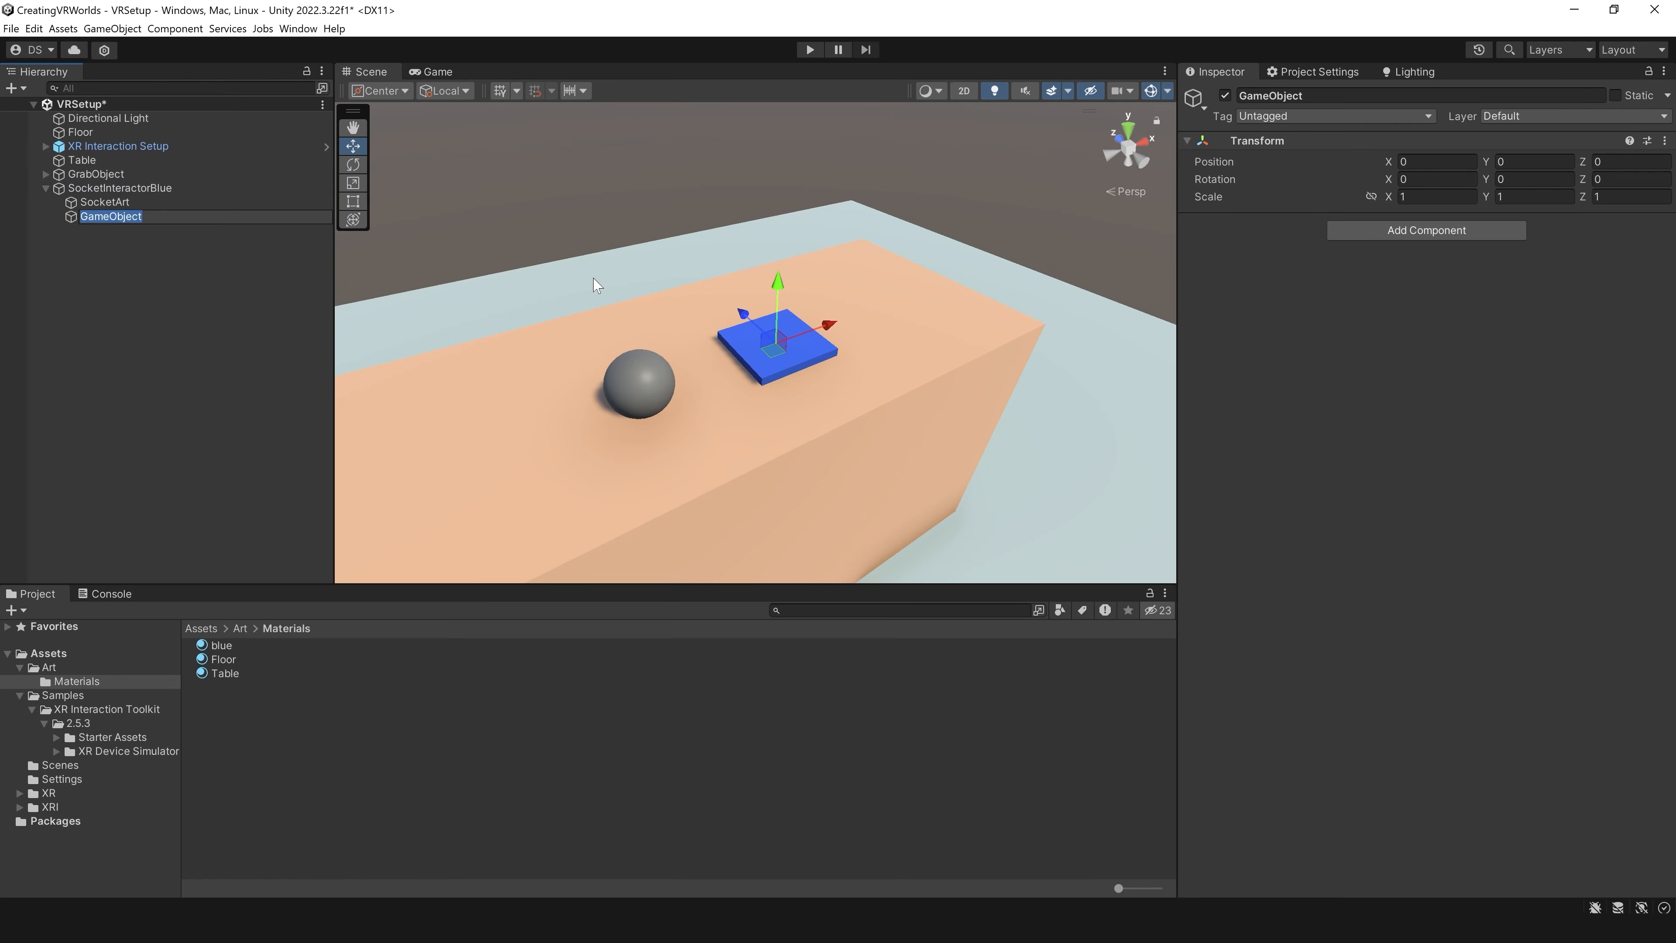
pyautogui.write('AttachPoint')
pyautogui.press('Return')
# Step: Raise AttachPoint above the blue plate to about Y 0.19 and assign it as the XR Socket Interactor's Attach Transform
pyautogui.press('f')
pyautogui.moveTo(822, 308); pyautogui.dragTo(766, 226)
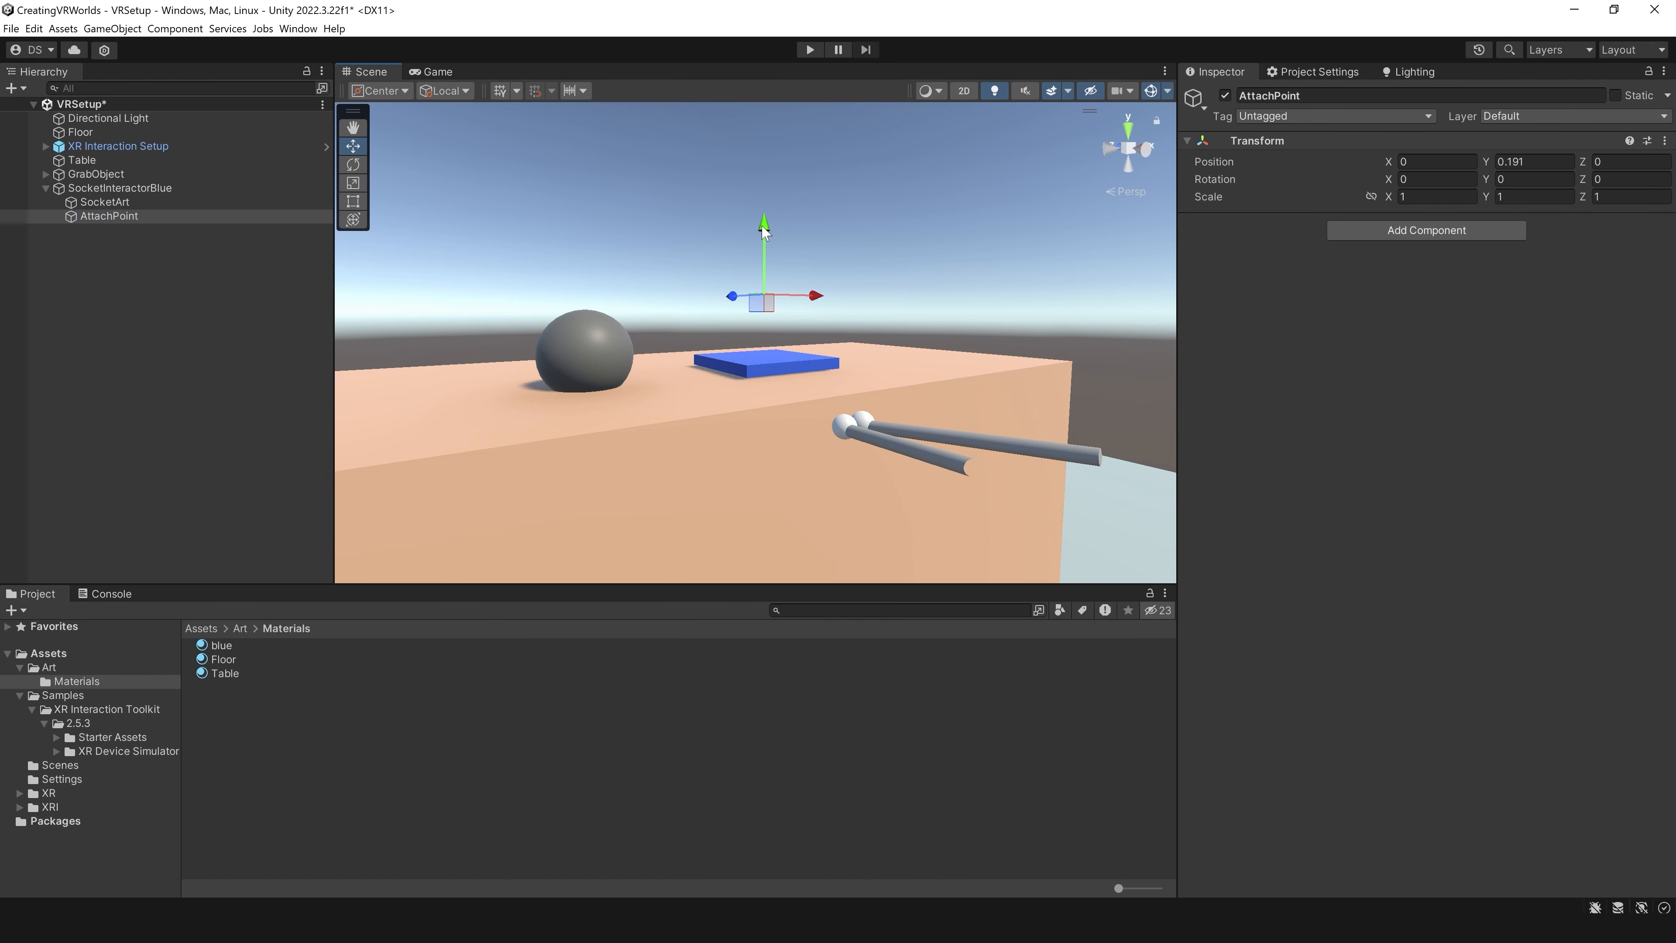
pyautogui.click(125, 188)
pyautogui.moveTo(126, 216); pyautogui.dragTo(1459, 298)
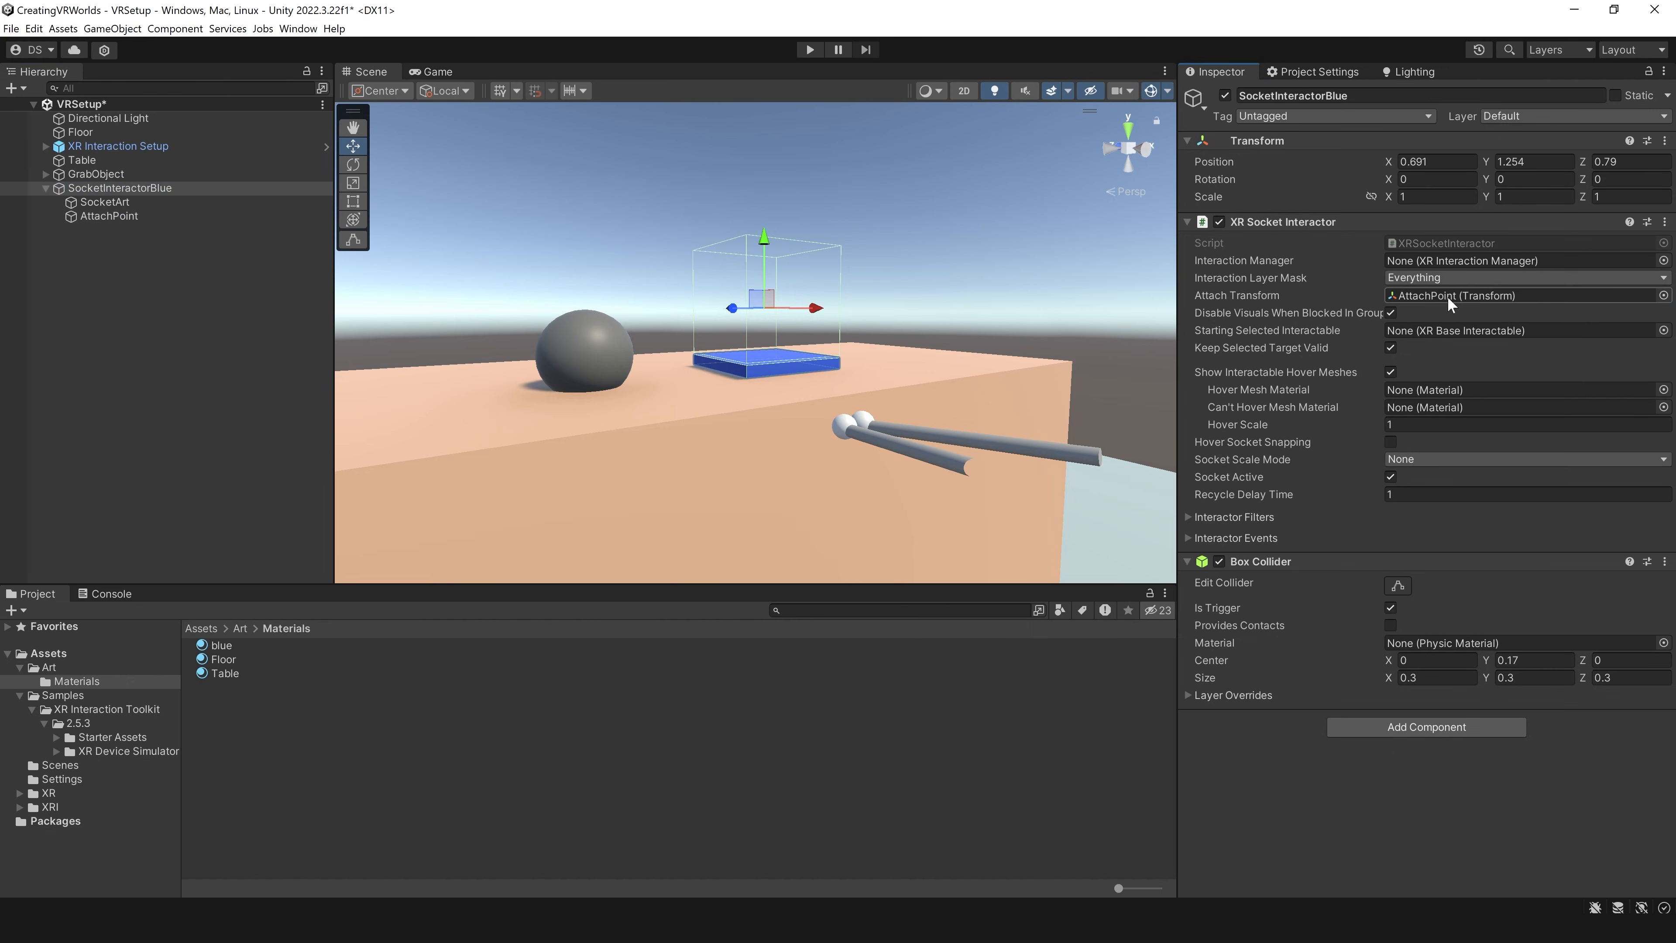
# Step: Test in play mode how the sphere snaps to the socket's attach point, and stop the scene
pyautogui.click(809, 50)
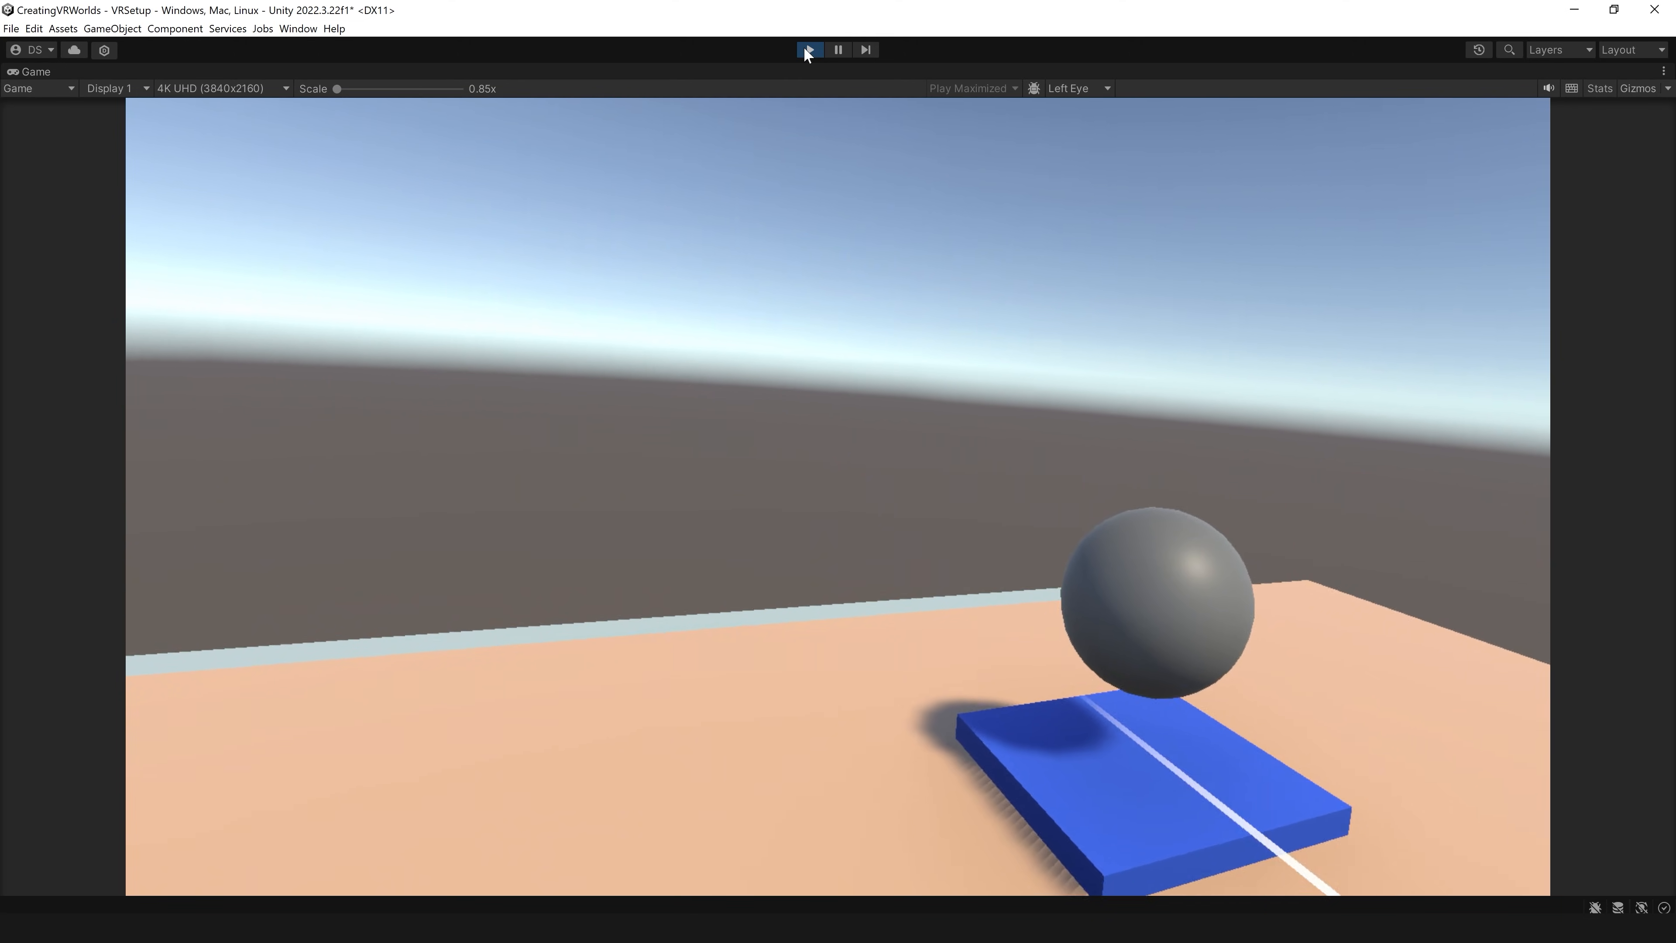
pyautogui.click(809, 49)
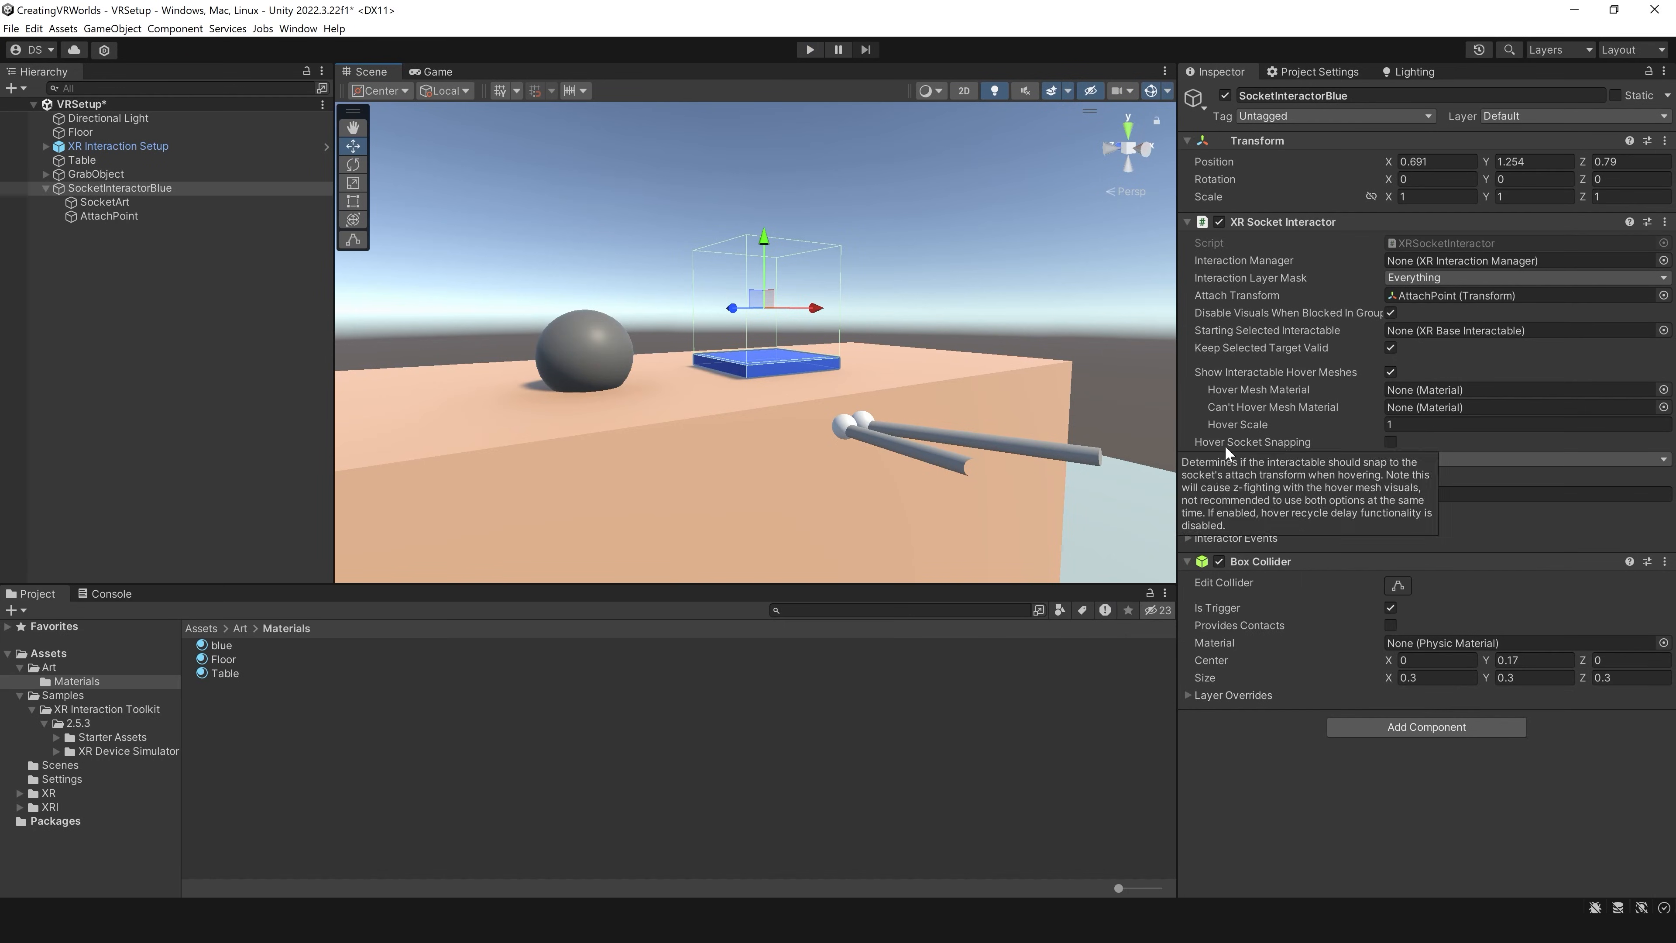
# Step: Expand the Interactor Events of SocketInteractorBlue's XR Socket Interactor and examine the hover and select events
pyautogui.click(1186, 538)
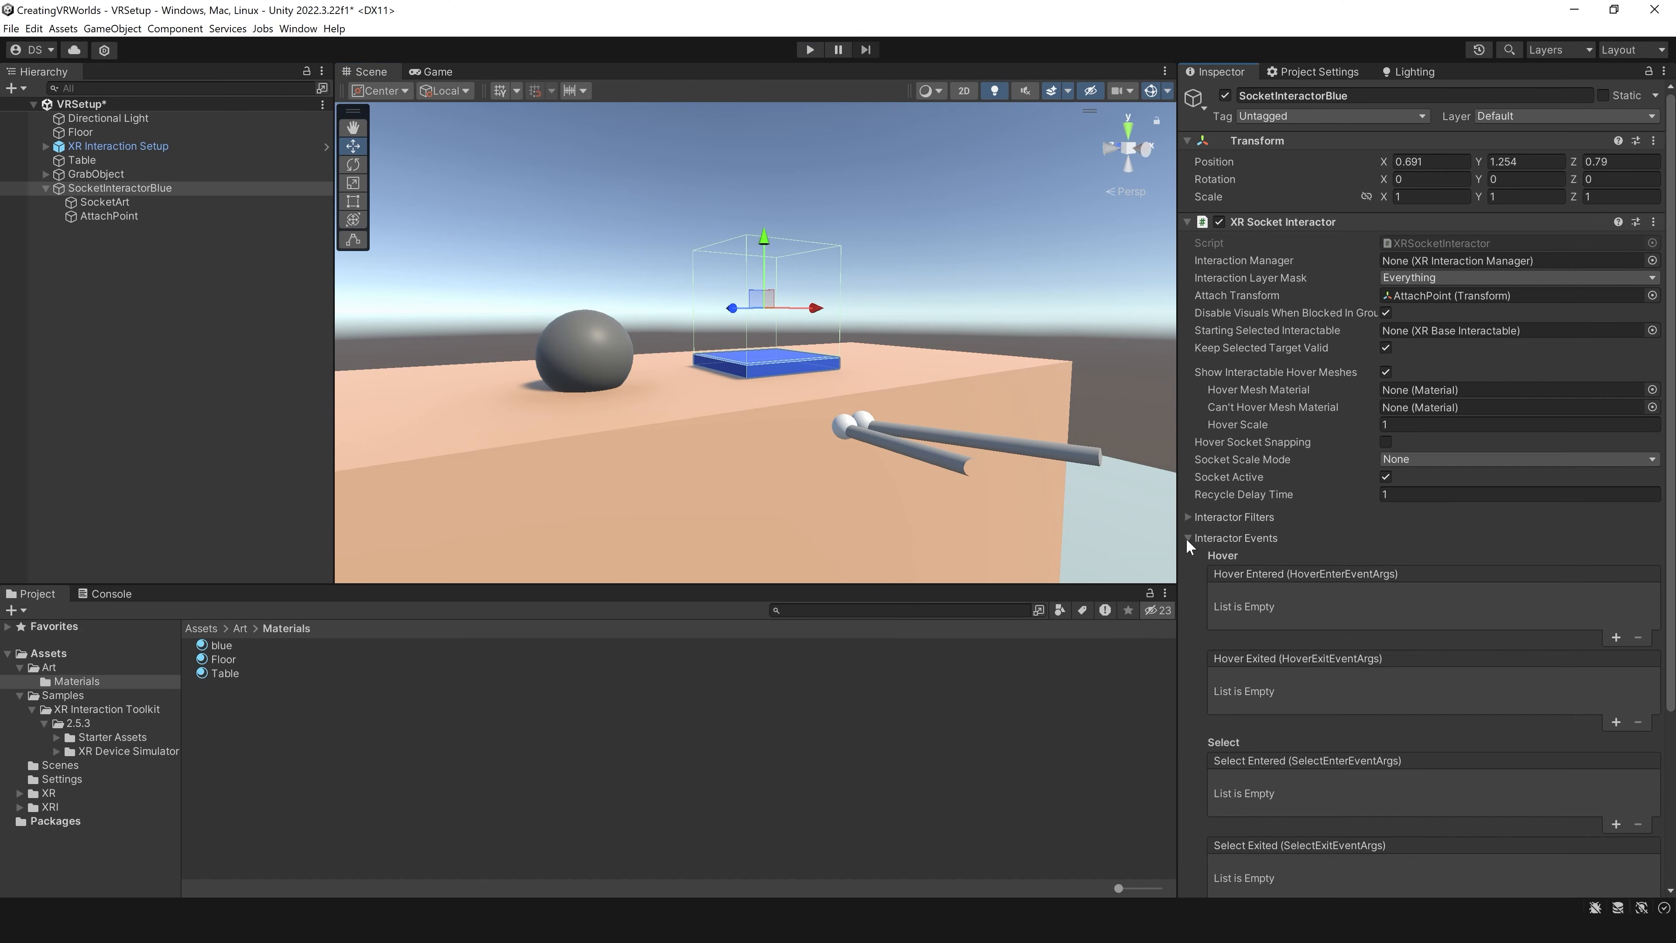
pyautogui.scroll(-1, 1239, 543)
pyautogui.scroll(-1, 1421, 502)
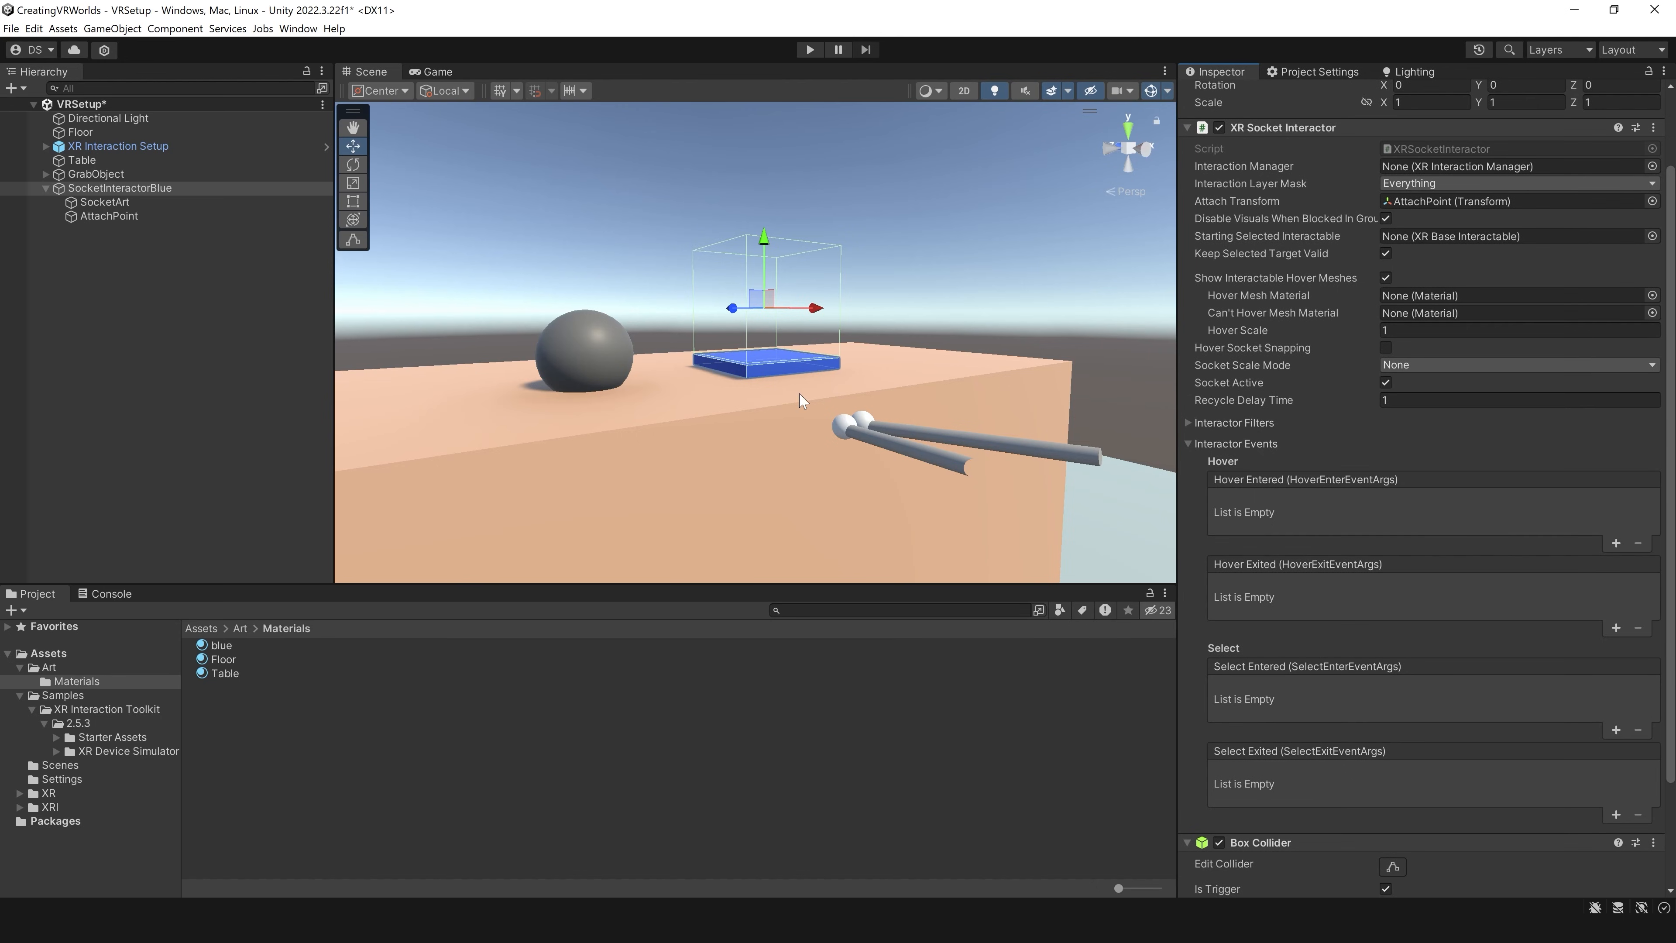
pyautogui.scroll(3, 1352, 541)
pyautogui.scroll(-1, 1491, 561)
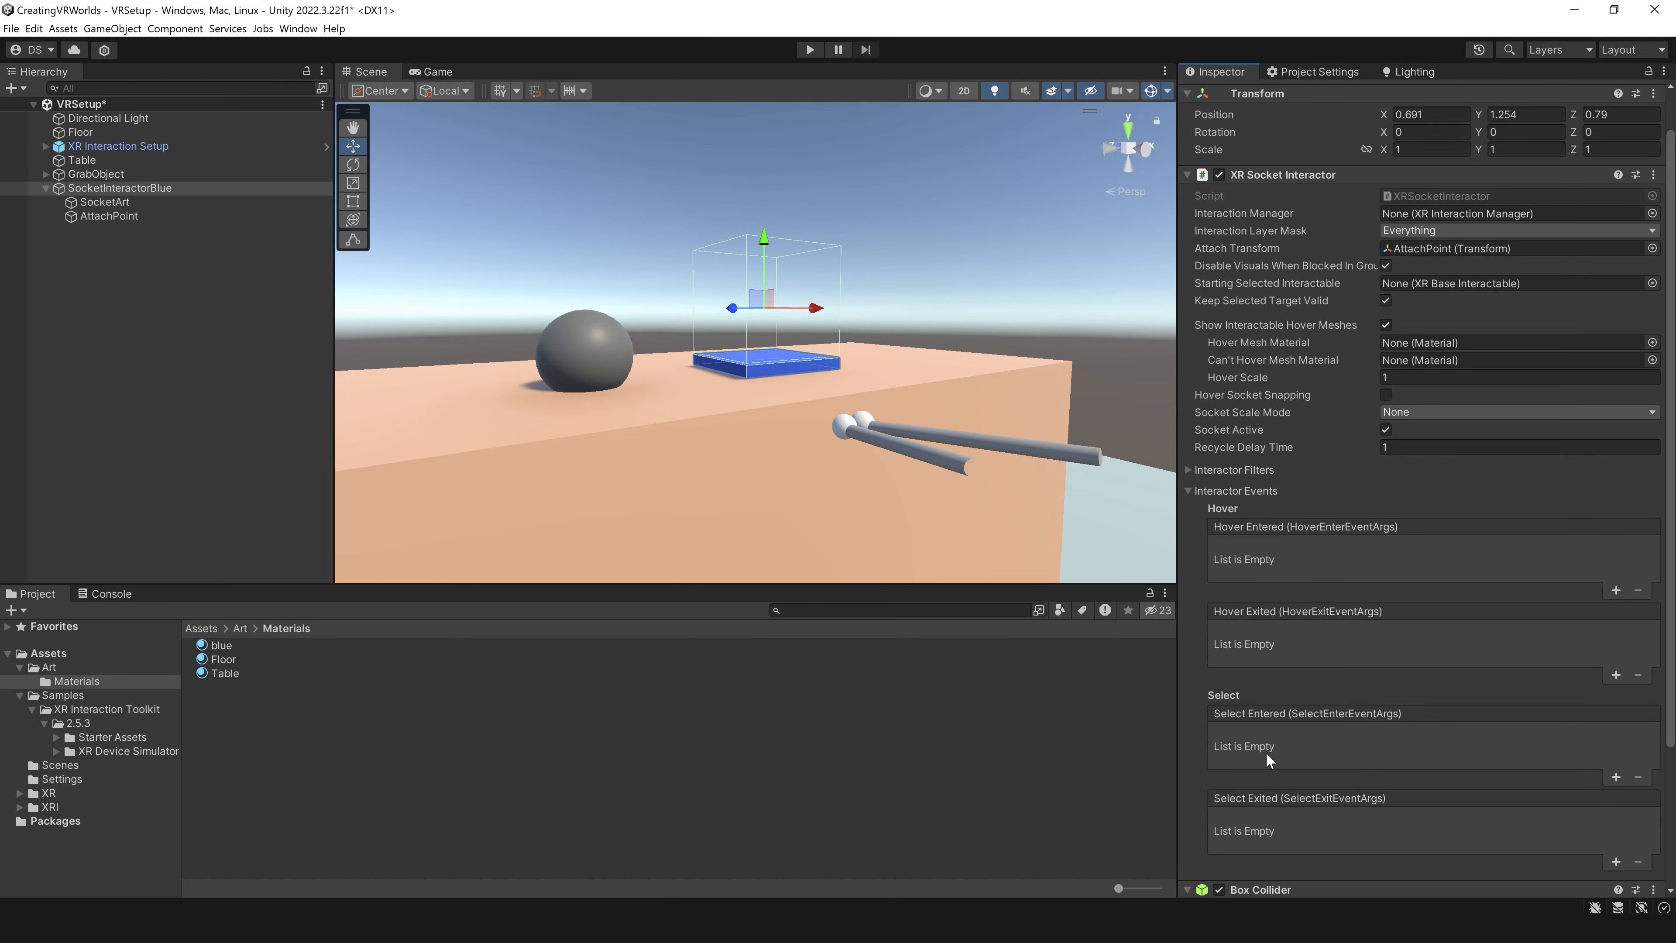
# Step: Apply the blue material to the gray grabbable sphere on the table
pyautogui.keyDown('alt'); pyautogui.moveTo(1054, 269); pyautogui.dragTo(1055, 281); pyautogui.keyUp('alt')
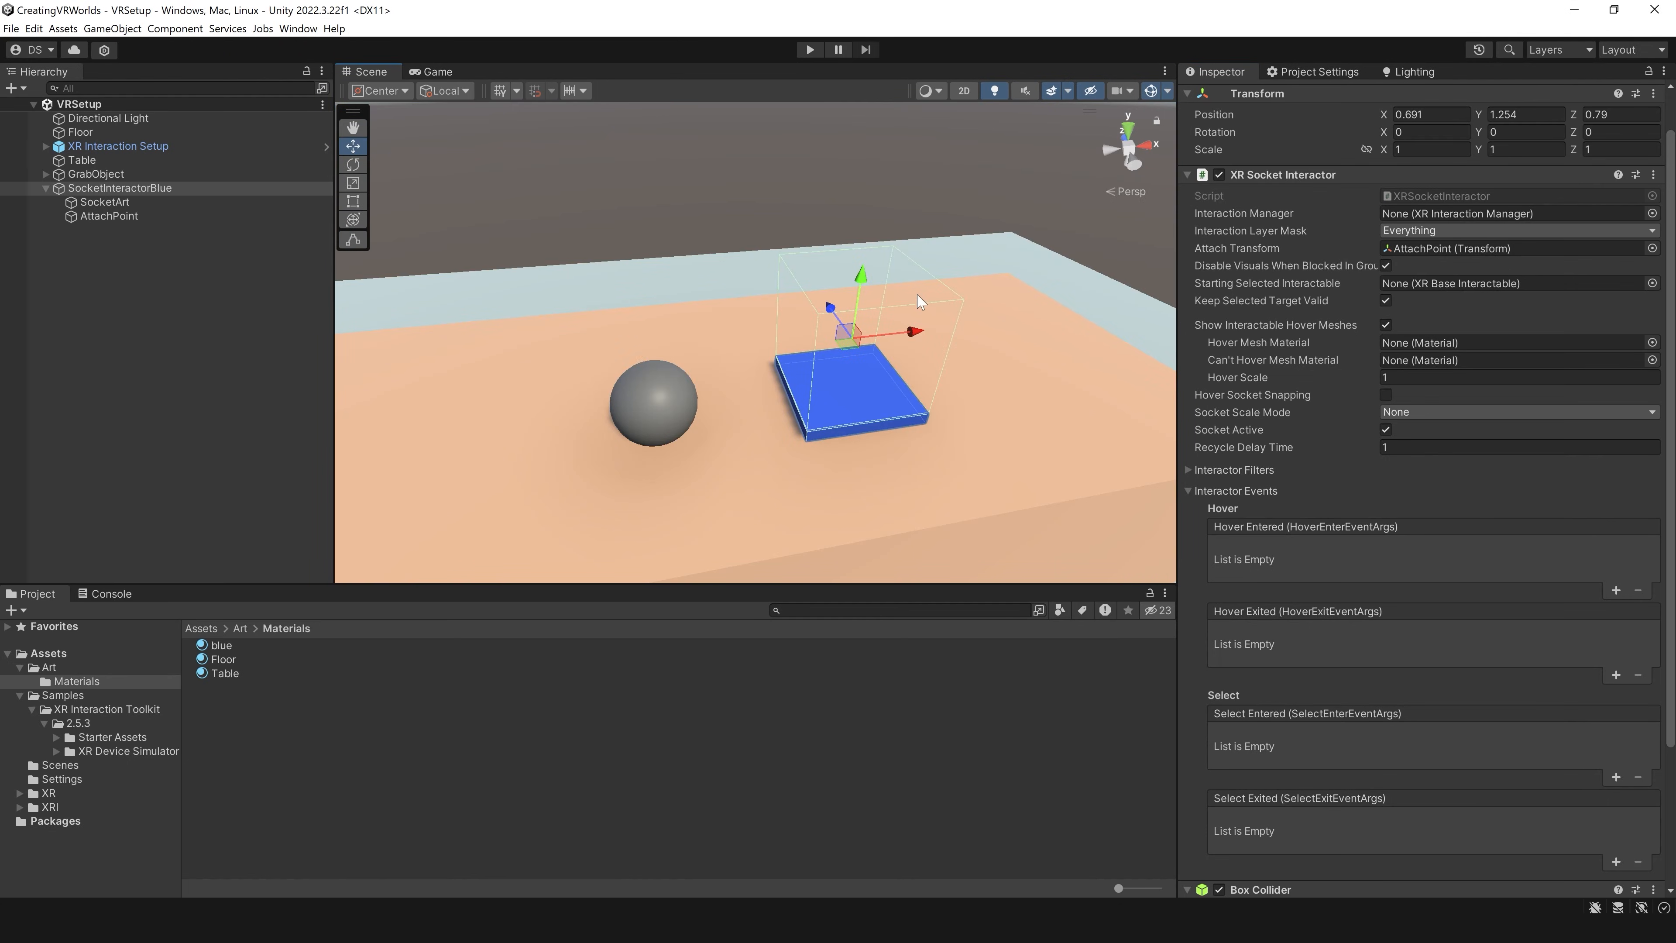
pyautogui.moveTo(941, 288); pyautogui.dragTo(902, 320, button='right')
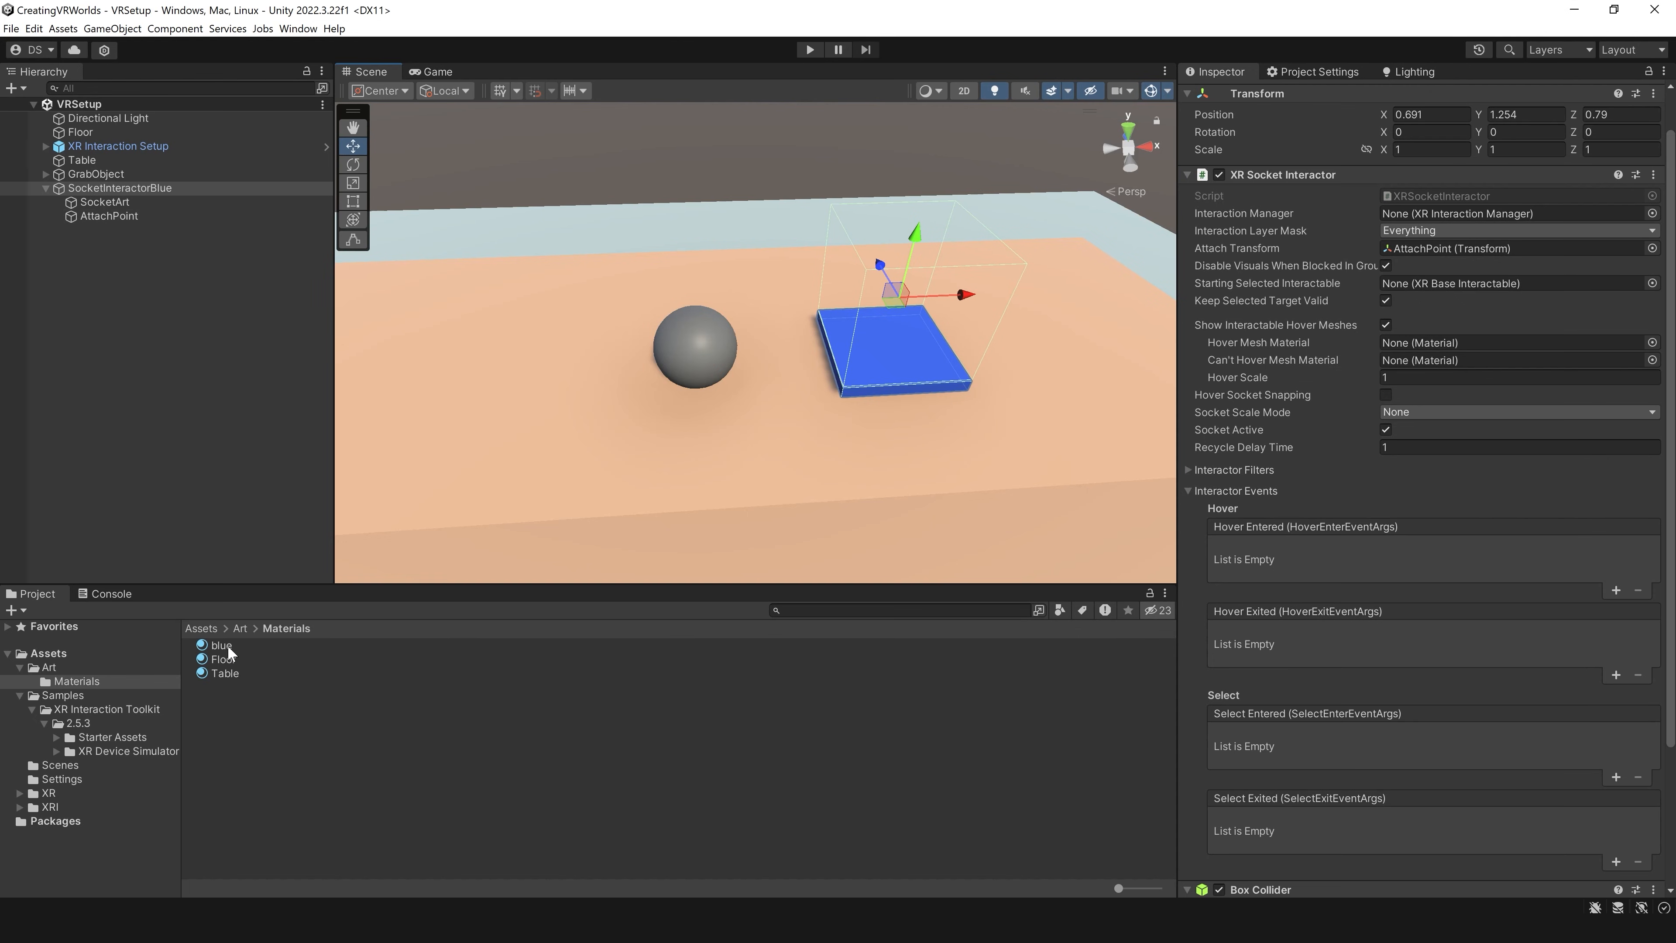
pyautogui.moveTo(228, 647); pyautogui.dragTo(695, 349)
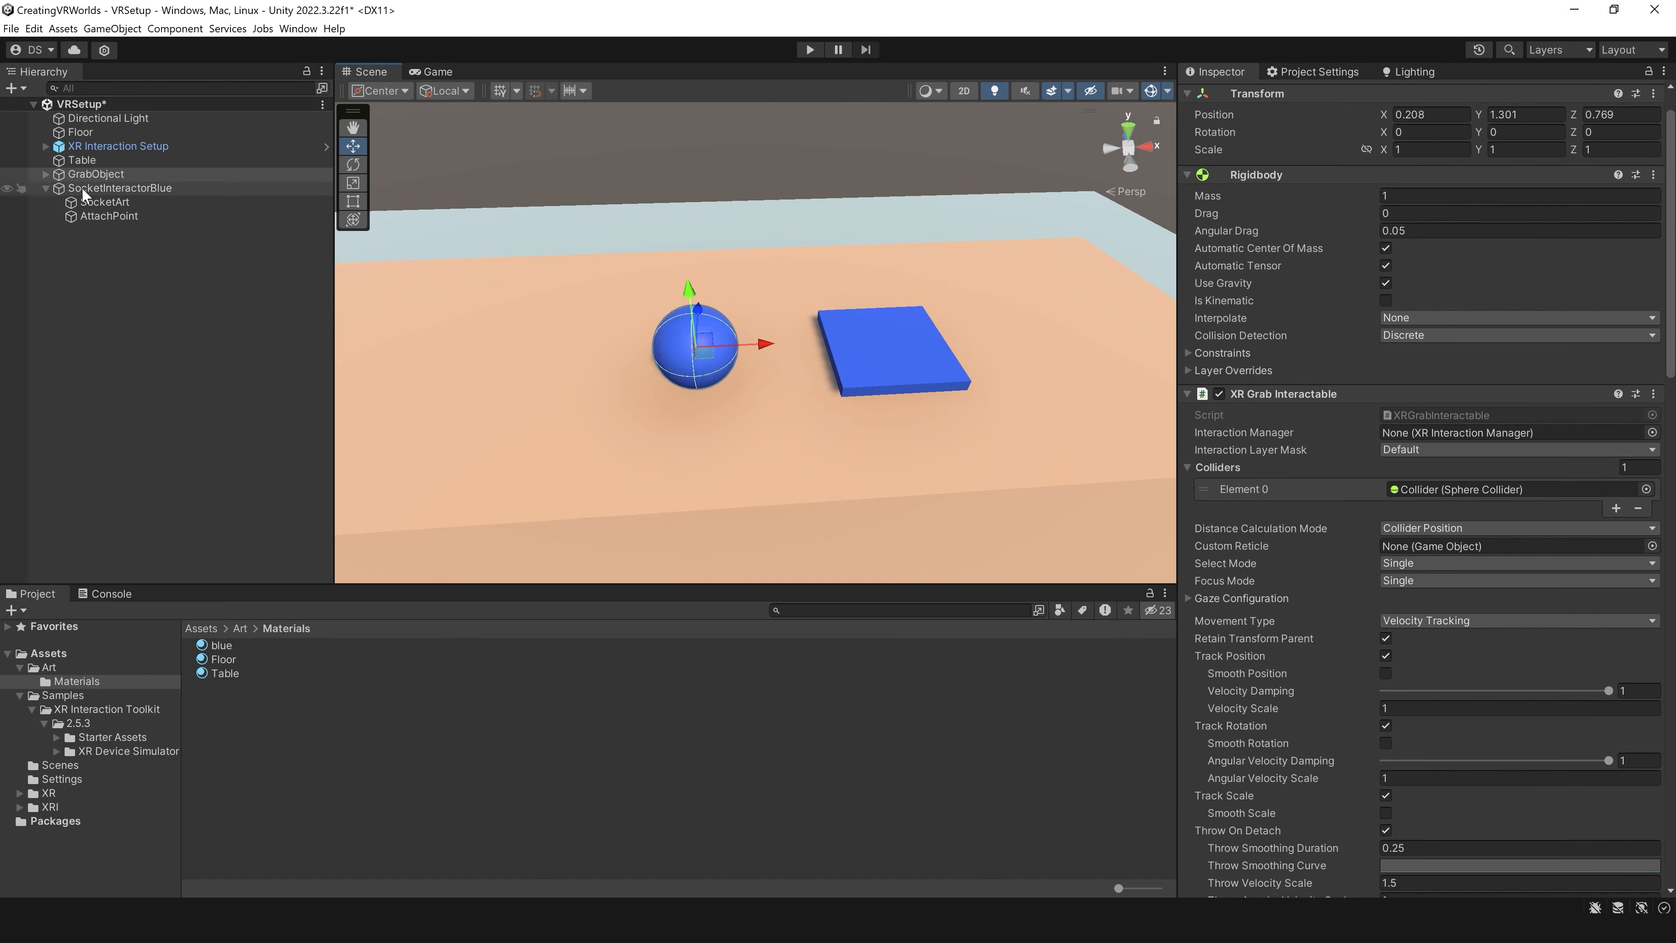
# Step: Duplicate GrabObject and move the copy along the X axis to about X -0.113, beside the original sphere
pyautogui.click(89, 189)
pyautogui.click(96, 174)
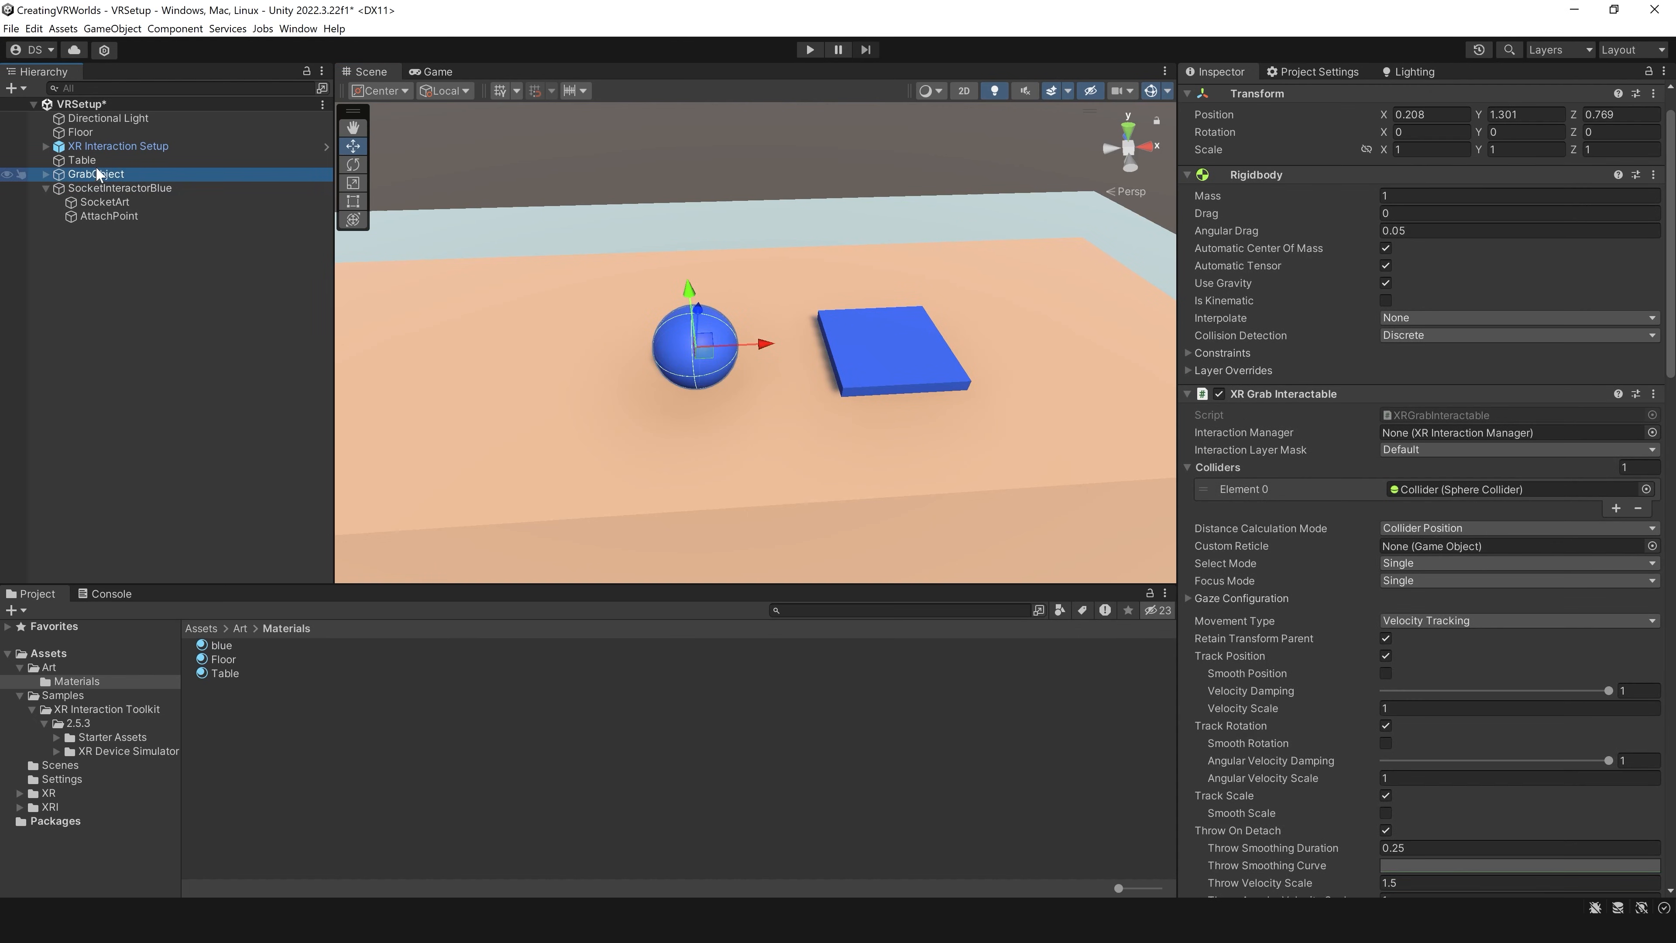
pyautogui.hotkey('ctrl', 'd')
pyautogui.moveTo(744, 345); pyautogui.dragTo(605, 350)
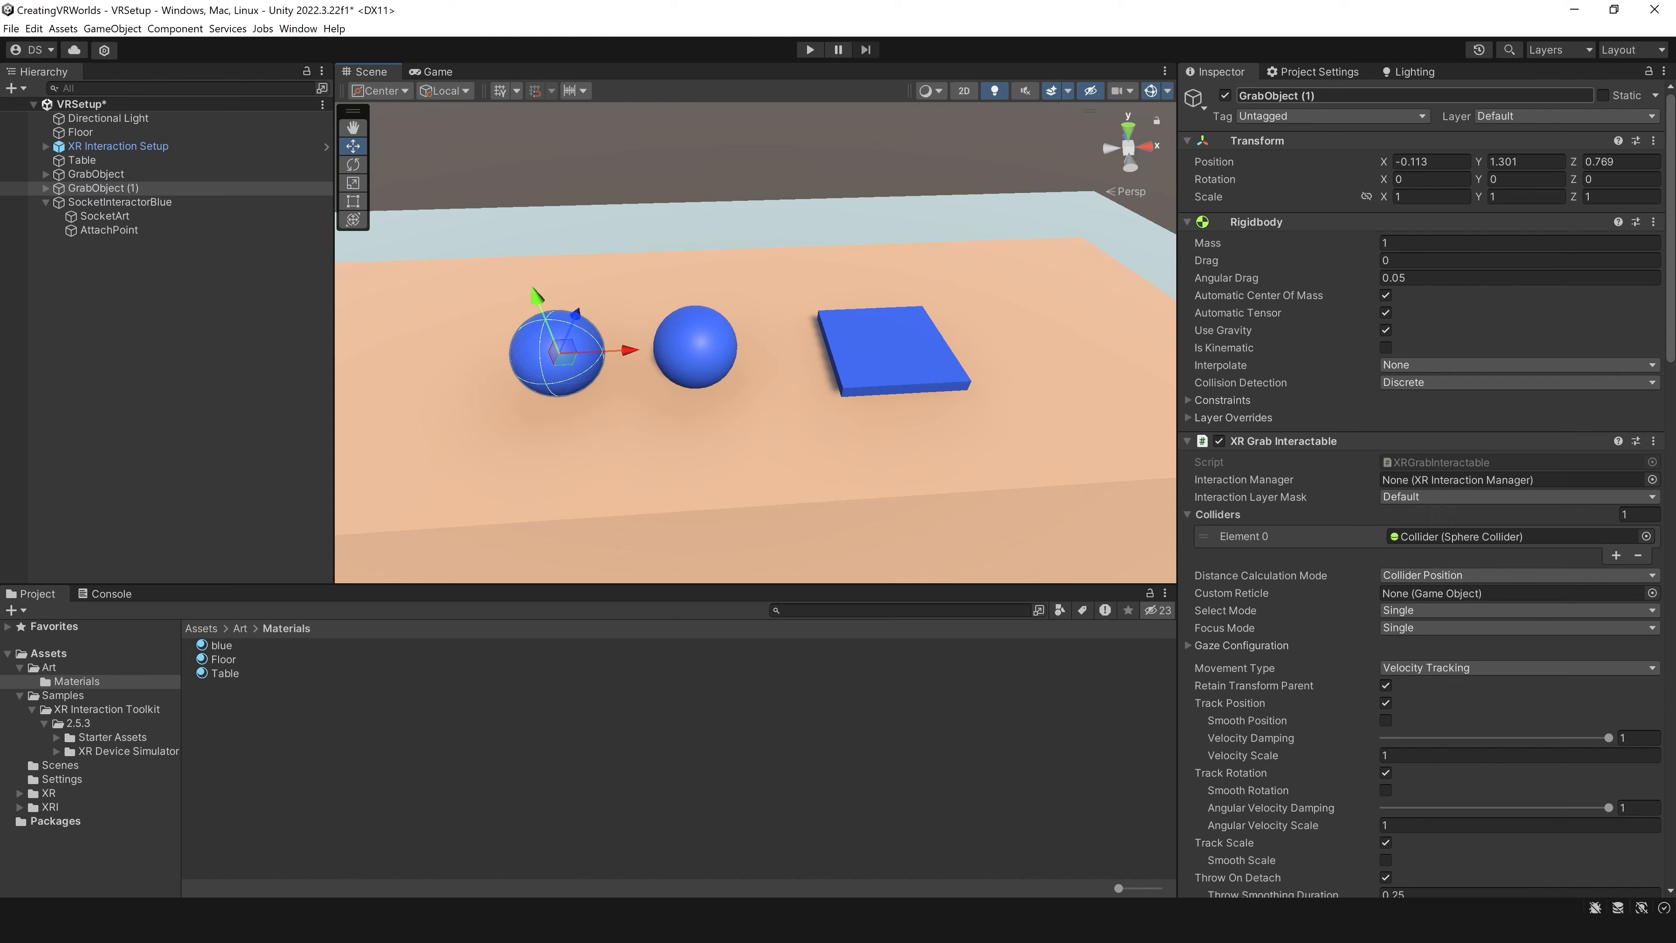
# Step: Rename the duplicated sphere RedSphere and the original GrabObject BlueSphere
pyautogui.click(1313, 96)
pyautogui.write('RedSphere')
pyautogui.click(133, 176)
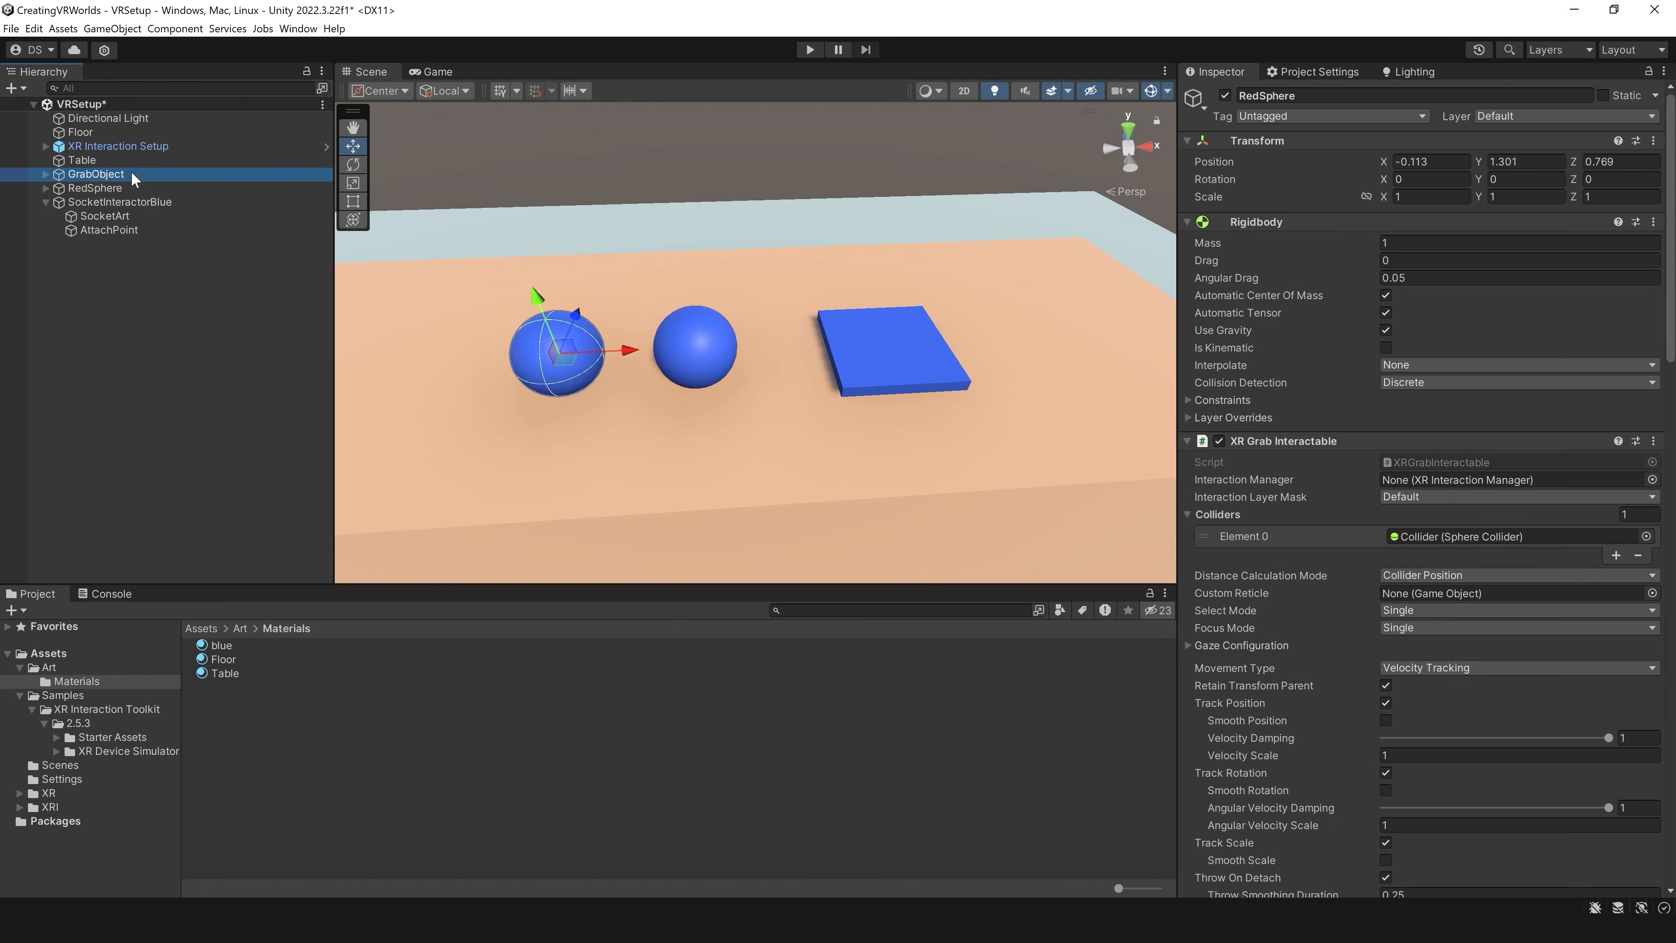
pyautogui.click(1396, 98)
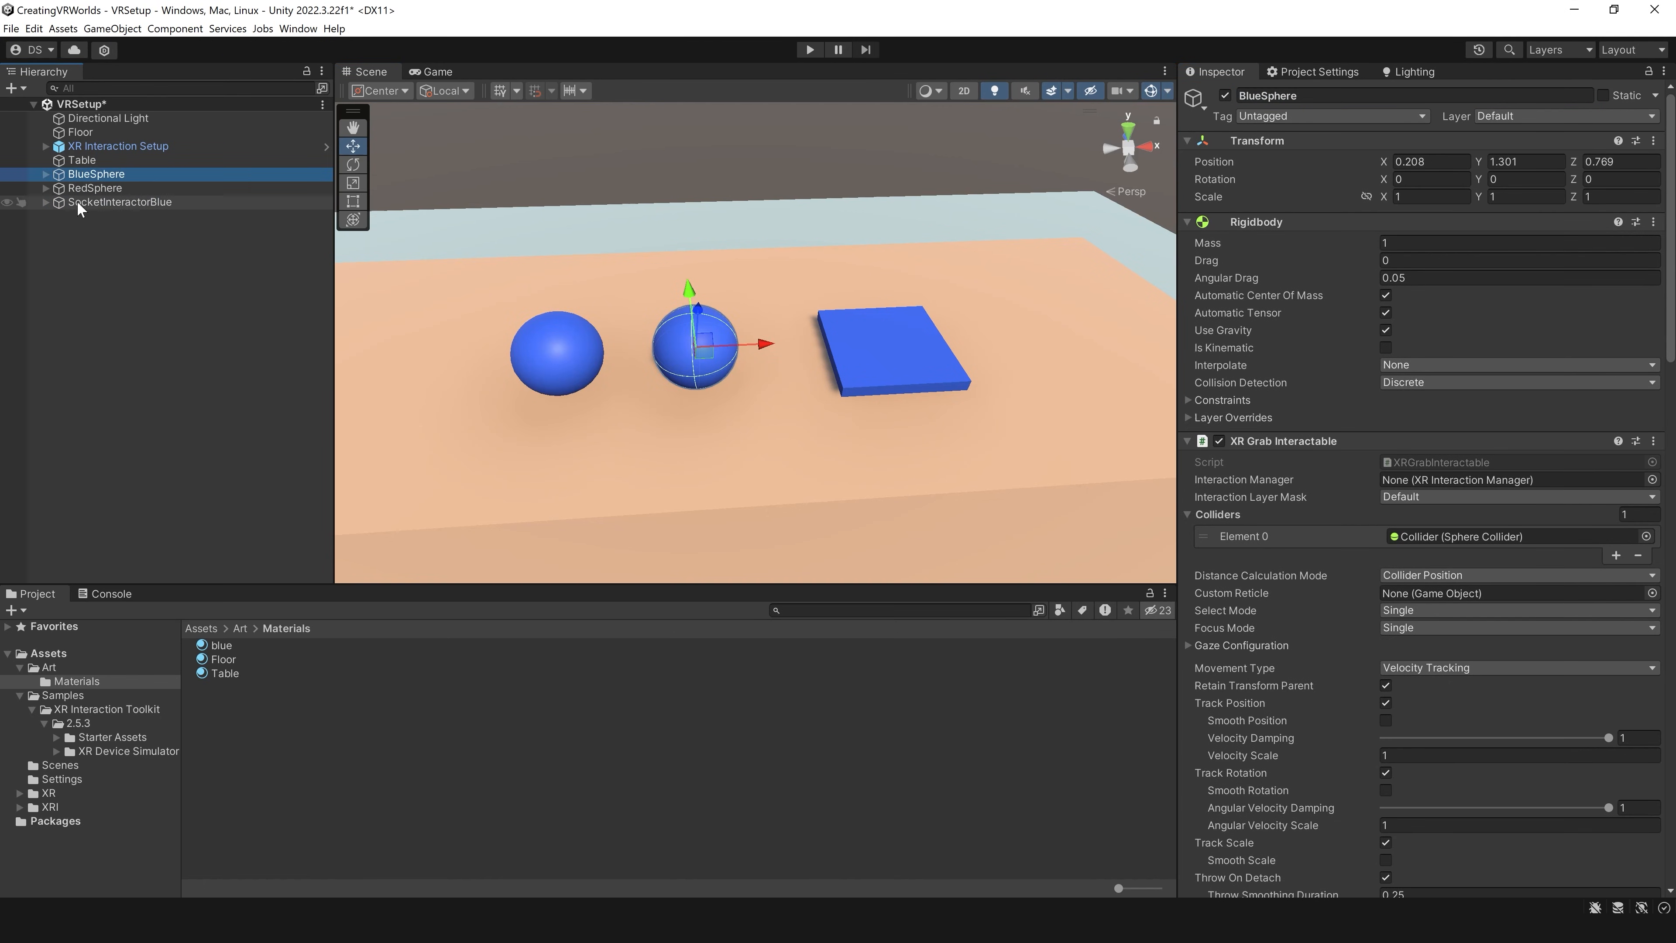
# Step: Duplicate SocketInteractorBlue and move the copy to about X -0.543, on the other side of the spheres
pyautogui.click(112, 202)
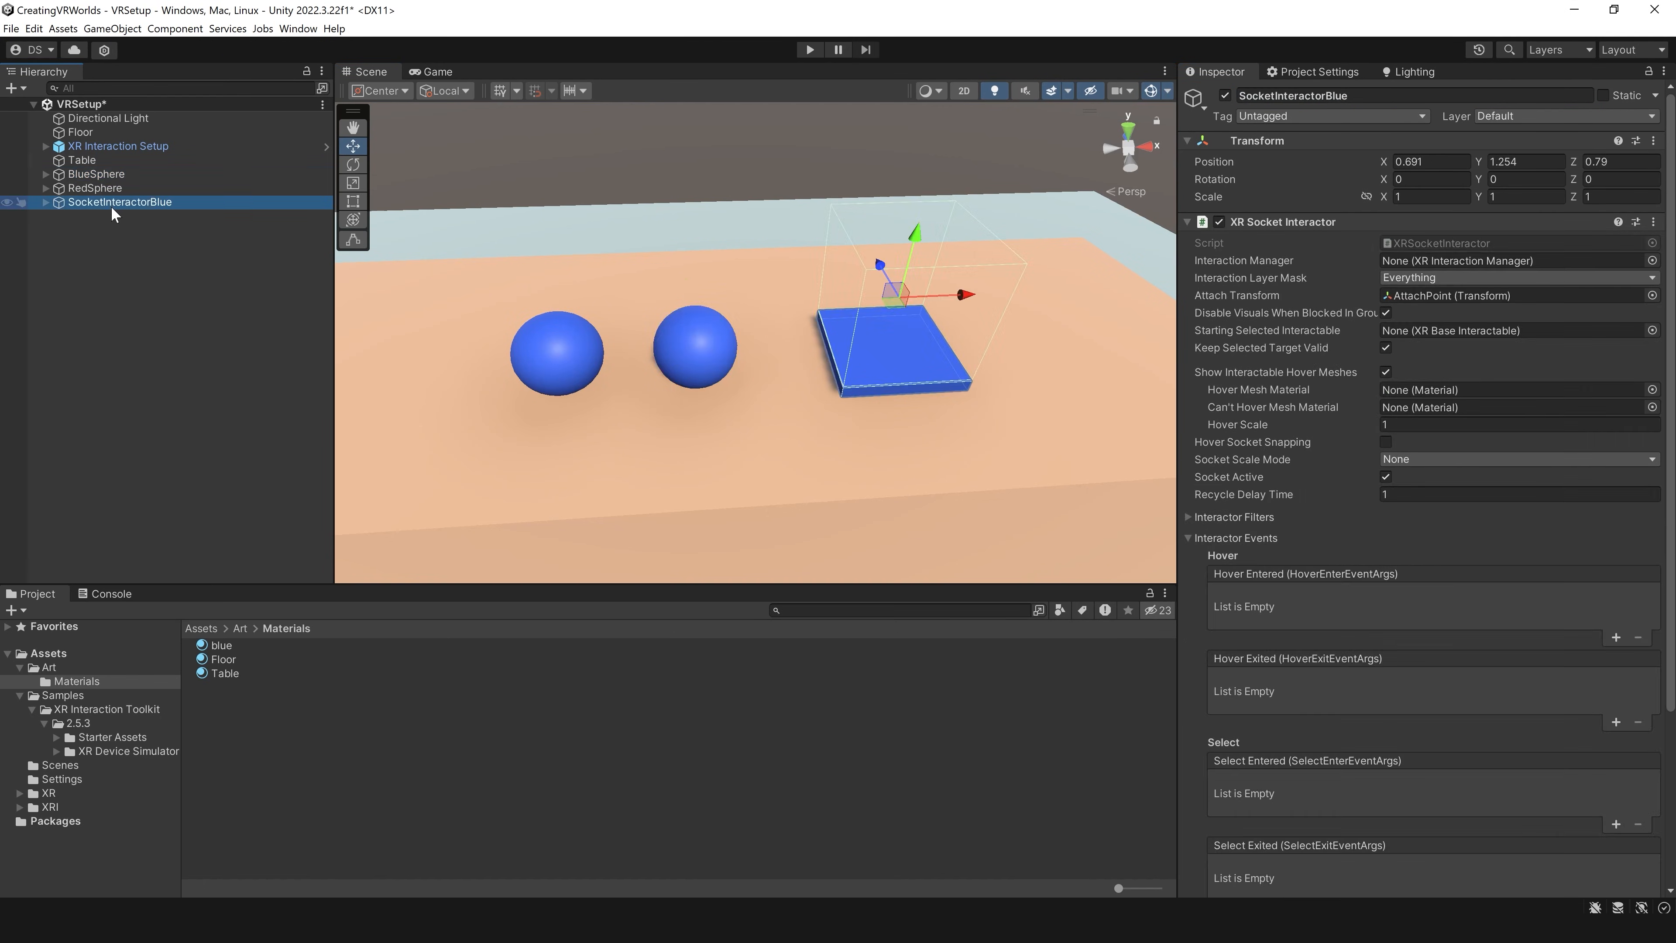
pyautogui.hotkey('ctrl', 'd')
pyautogui.moveTo(982, 270); pyautogui.dragTo(944, 323, button='right')
pyautogui.moveTo(1032, 244); pyautogui.dragTo(422, 243)
pyautogui.moveTo(554, 277); pyautogui.dragTo(709, 298, button='middle')
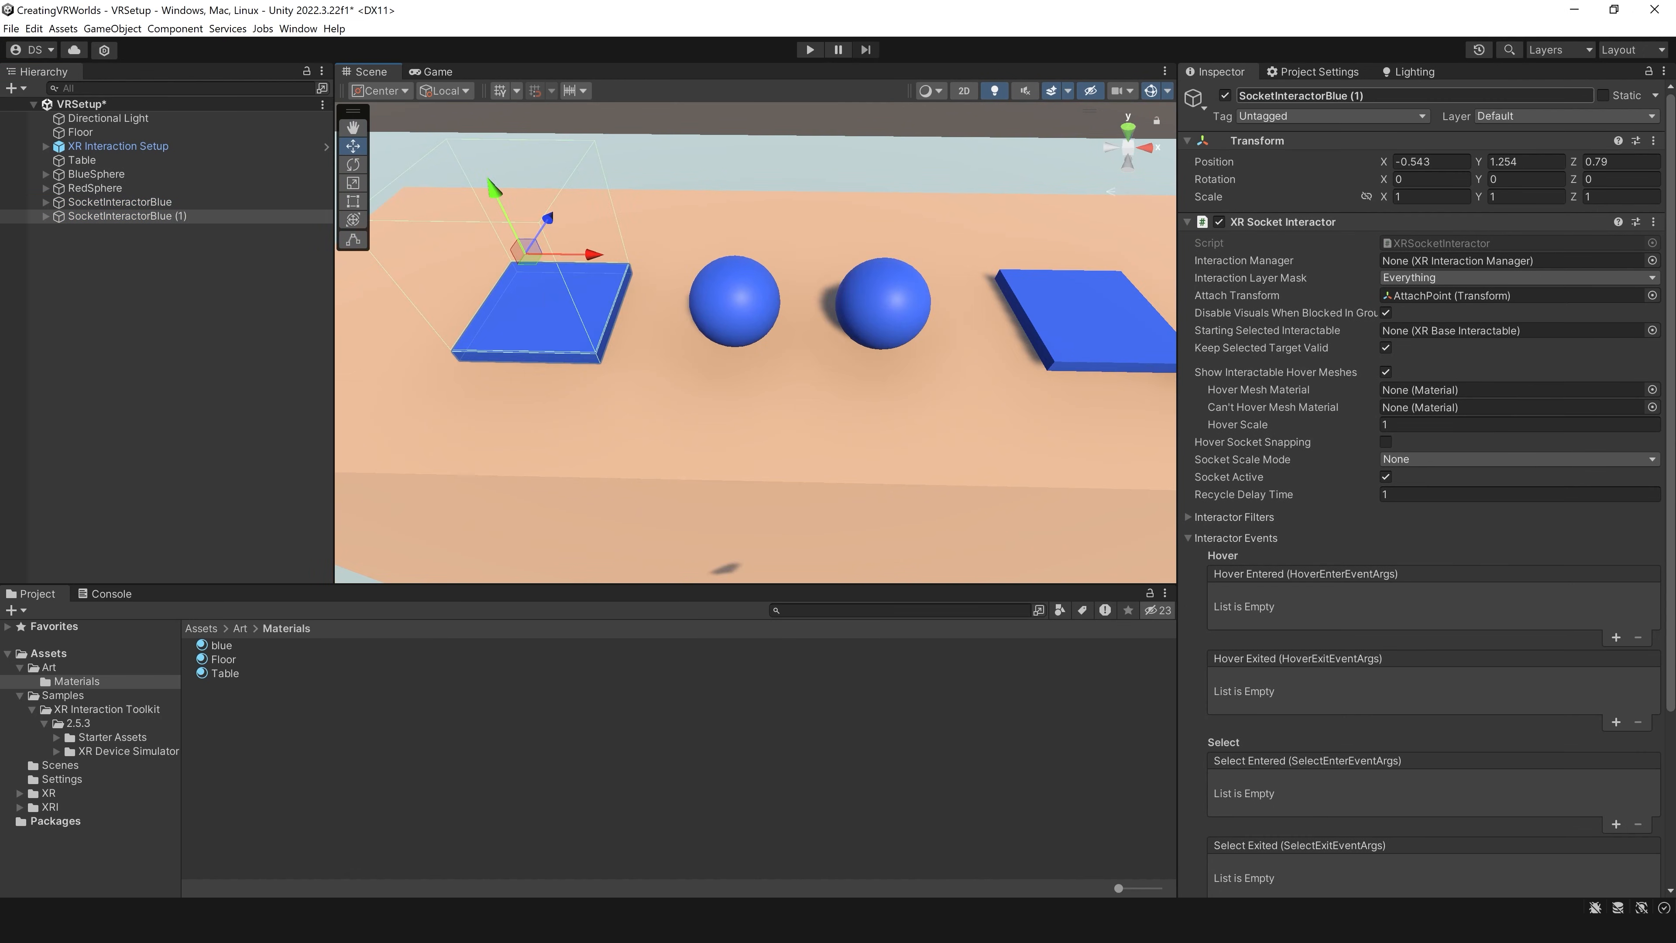
# Step: Rename the duplicated socket SocketInteractorRed and color its plate and RedSphere with a new red material named Red
pyautogui.moveTo(1326, 96); pyautogui.dragTo(1393, 106)
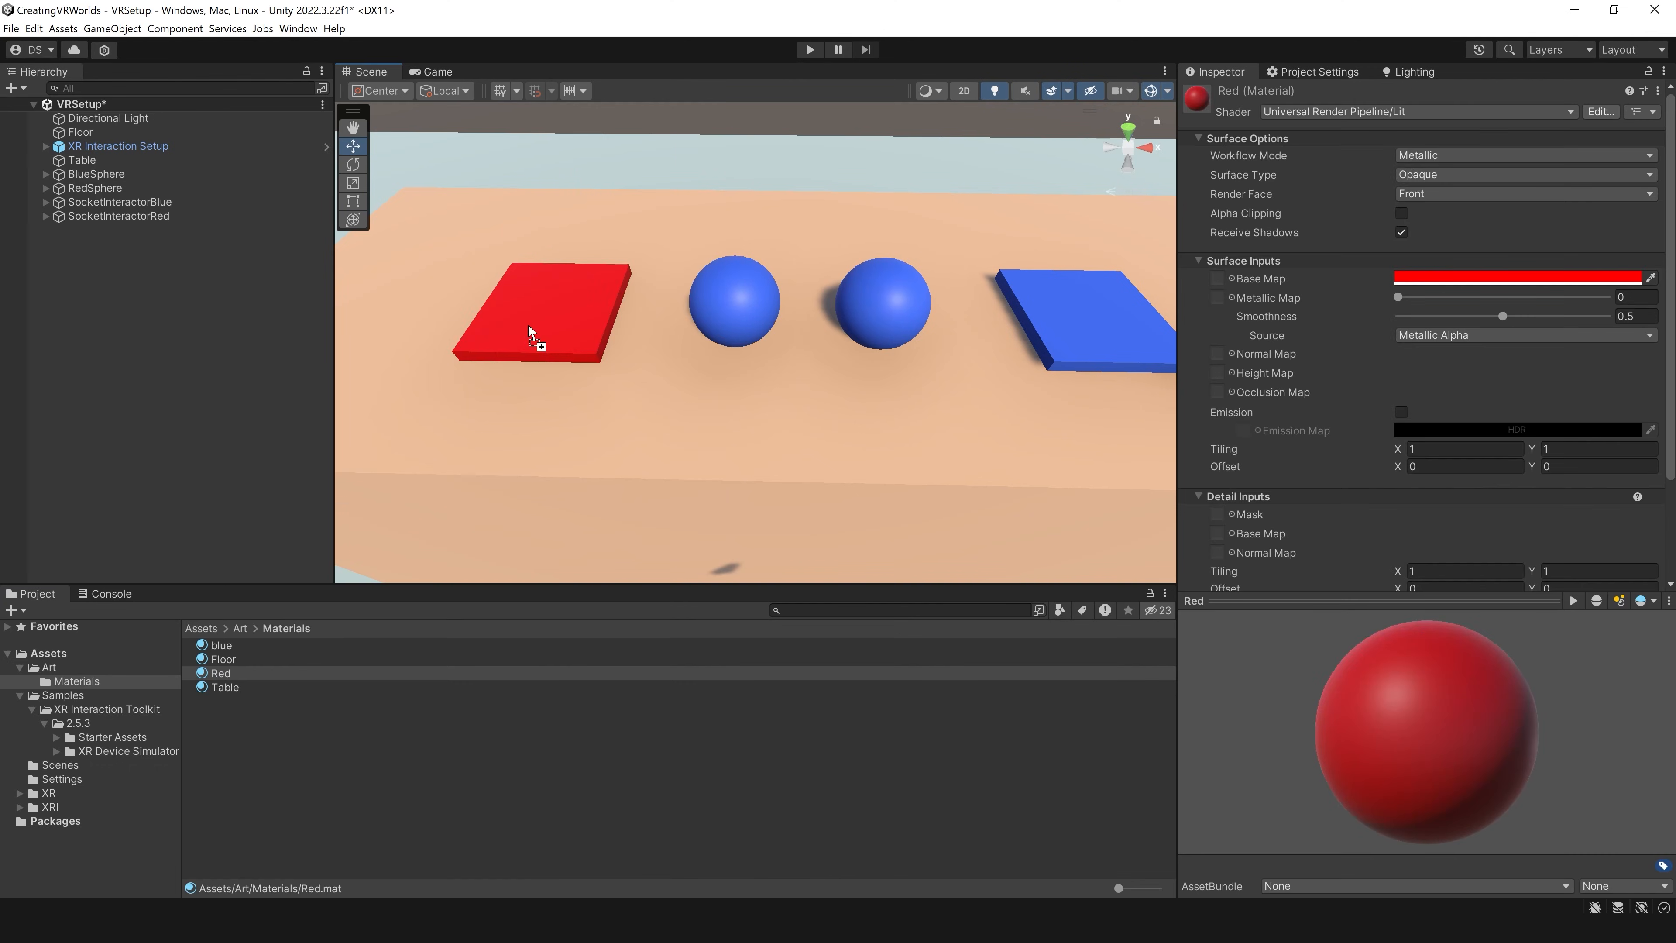
pyautogui.moveTo(277, 680); pyautogui.dragTo(684, 320)
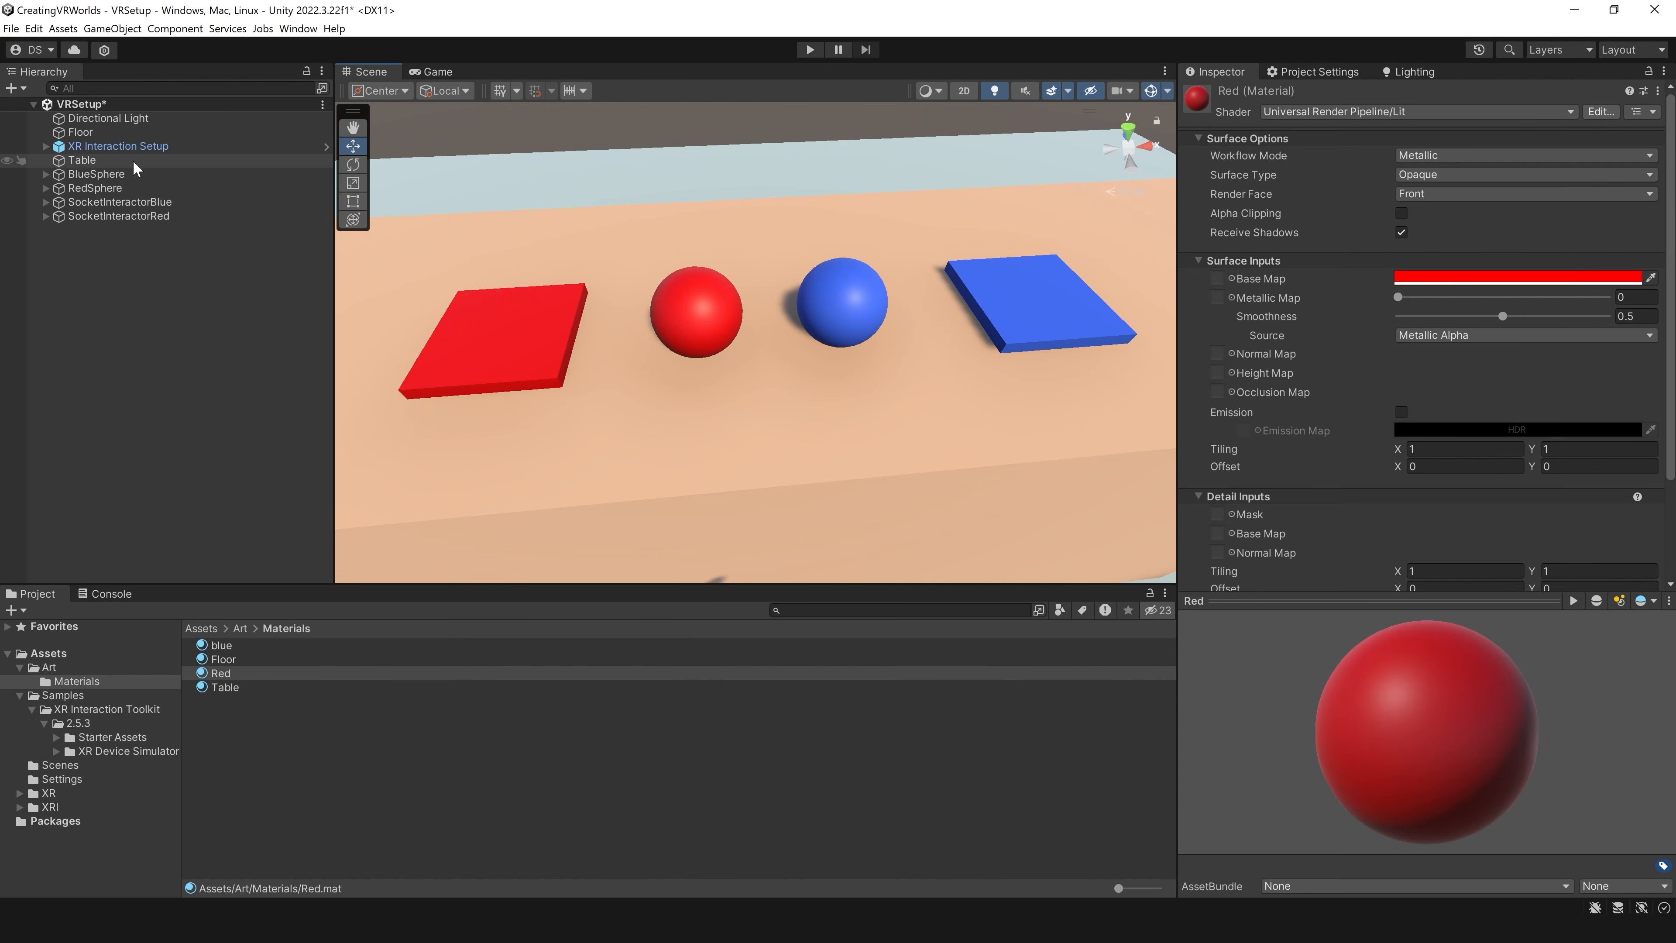
# Step: Add an interaction layer named RedInterator as User Layer 1, starting from RedSphere's Interaction Layer Mask
pyautogui.click(100, 189)
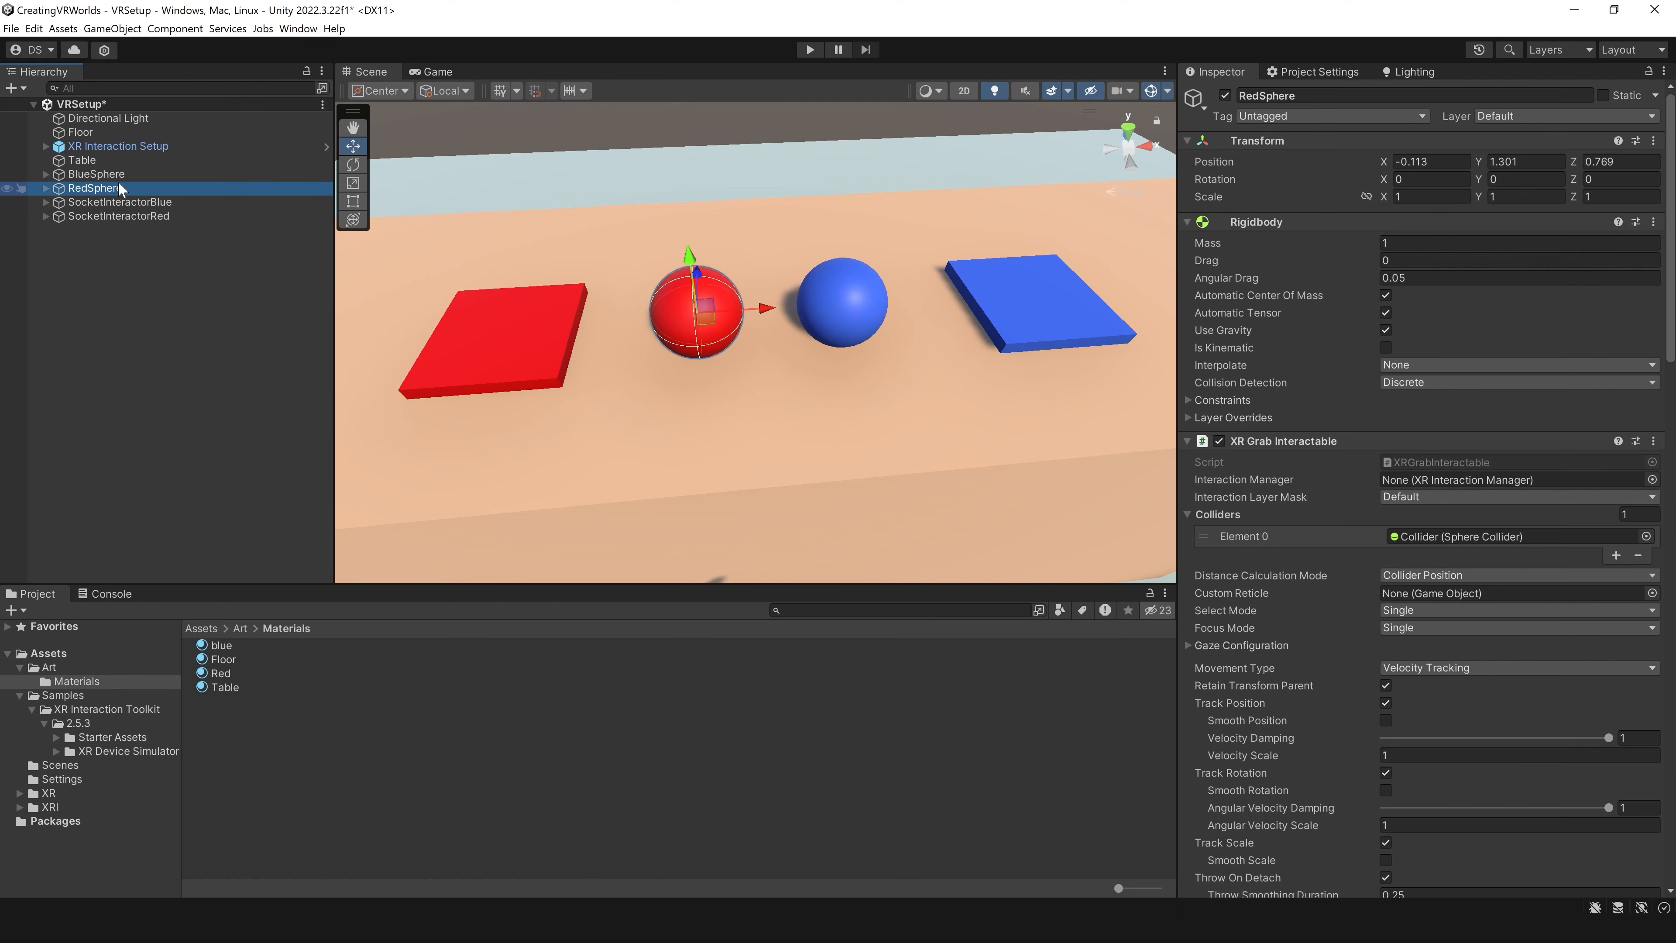
pyautogui.scroll(-3, 1410, 455)
pyautogui.scroll(-1, 1320, 528)
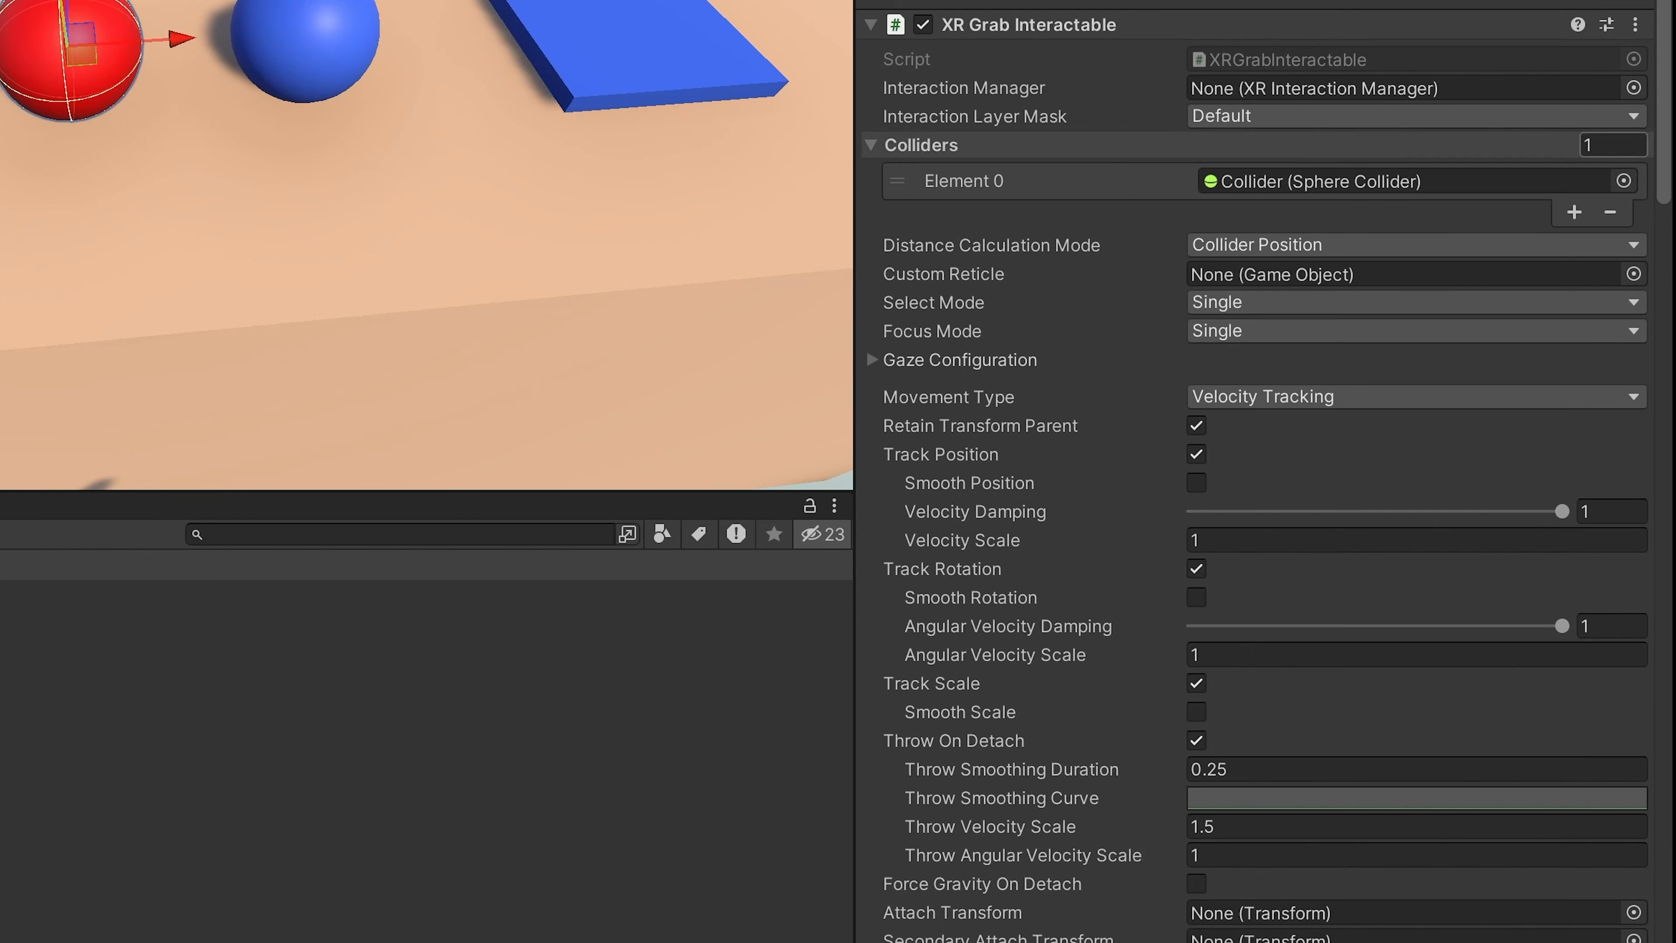
pyautogui.moveTo(1036, 122)
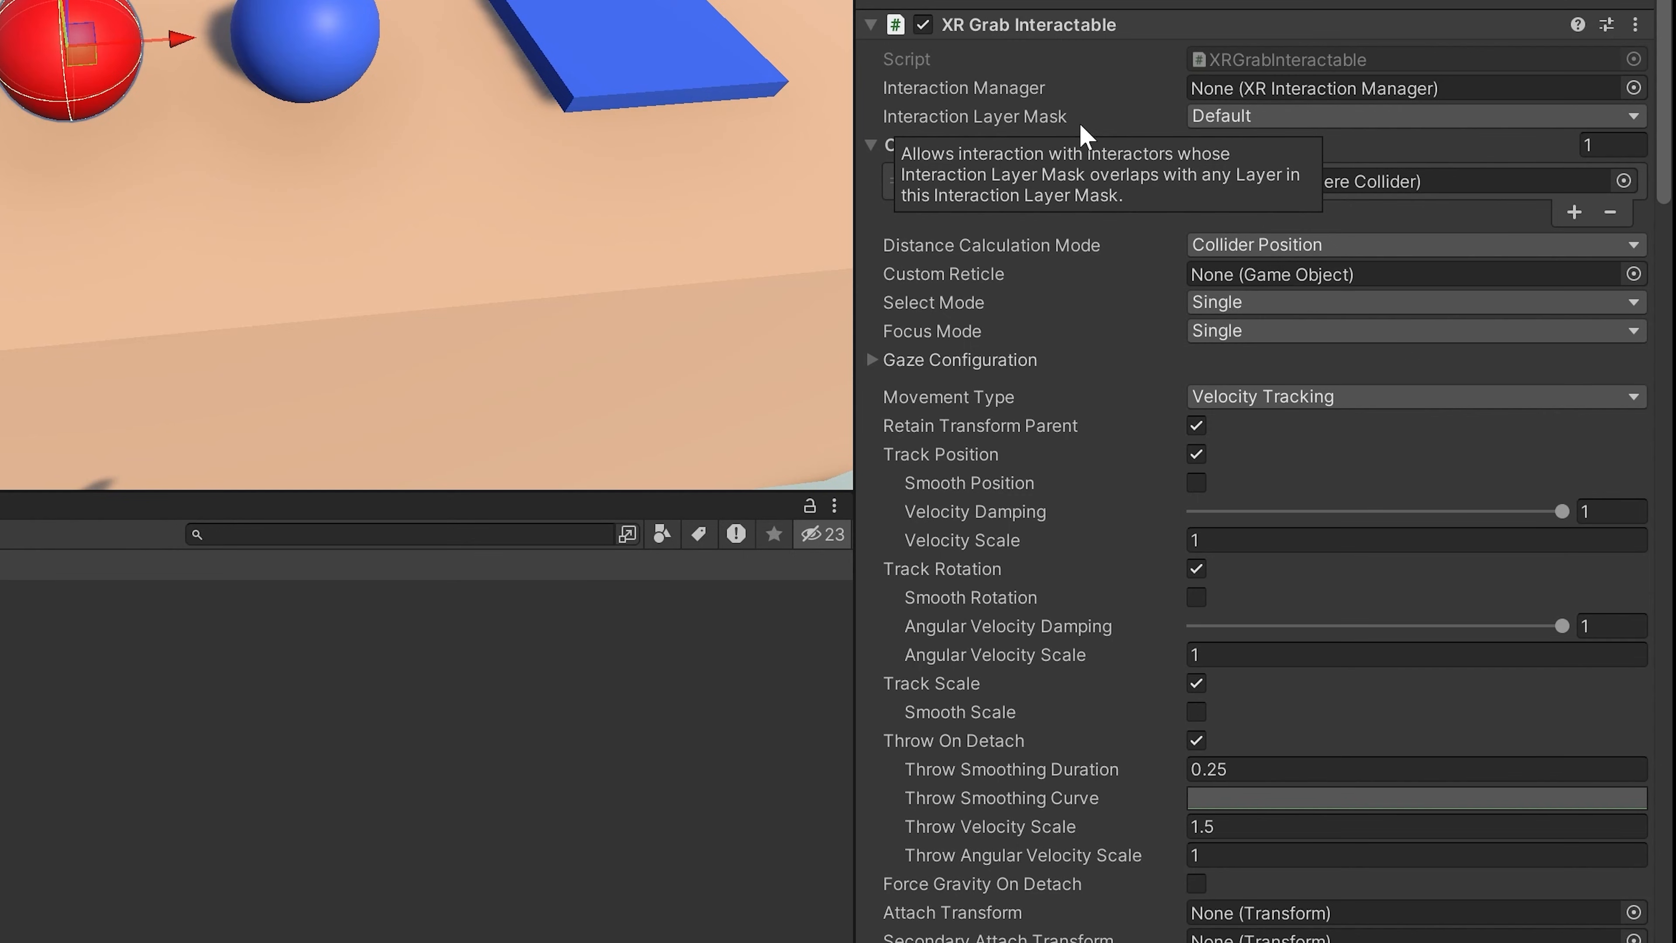
pyautogui.click(1222, 117)
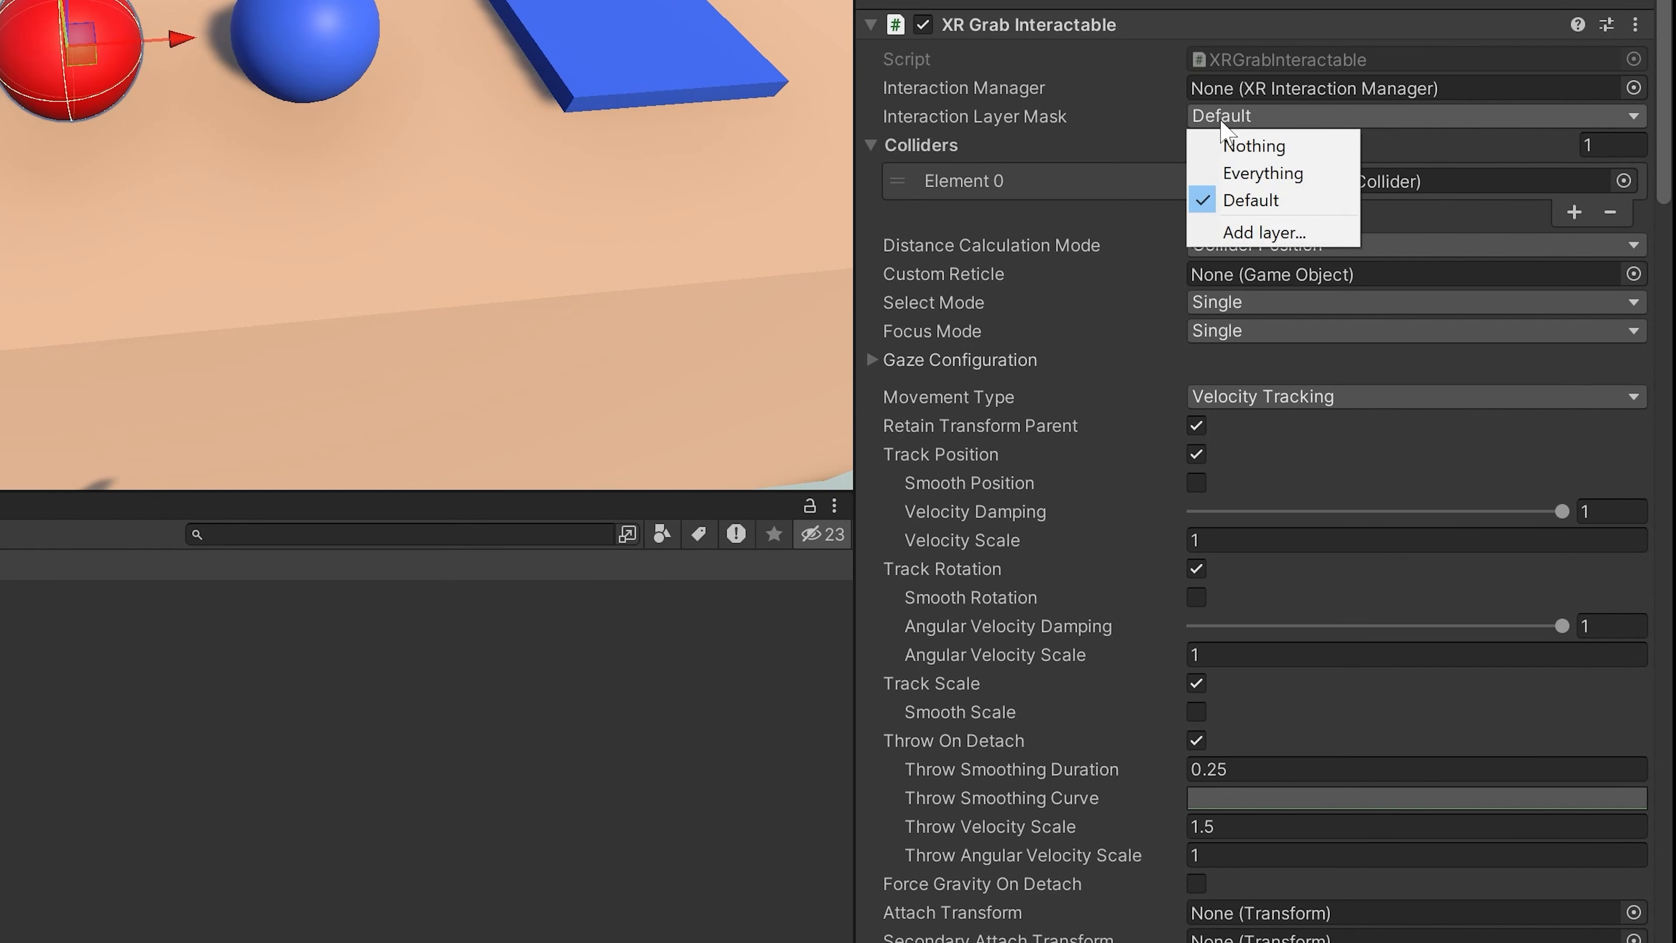
pyautogui.click(1270, 233)
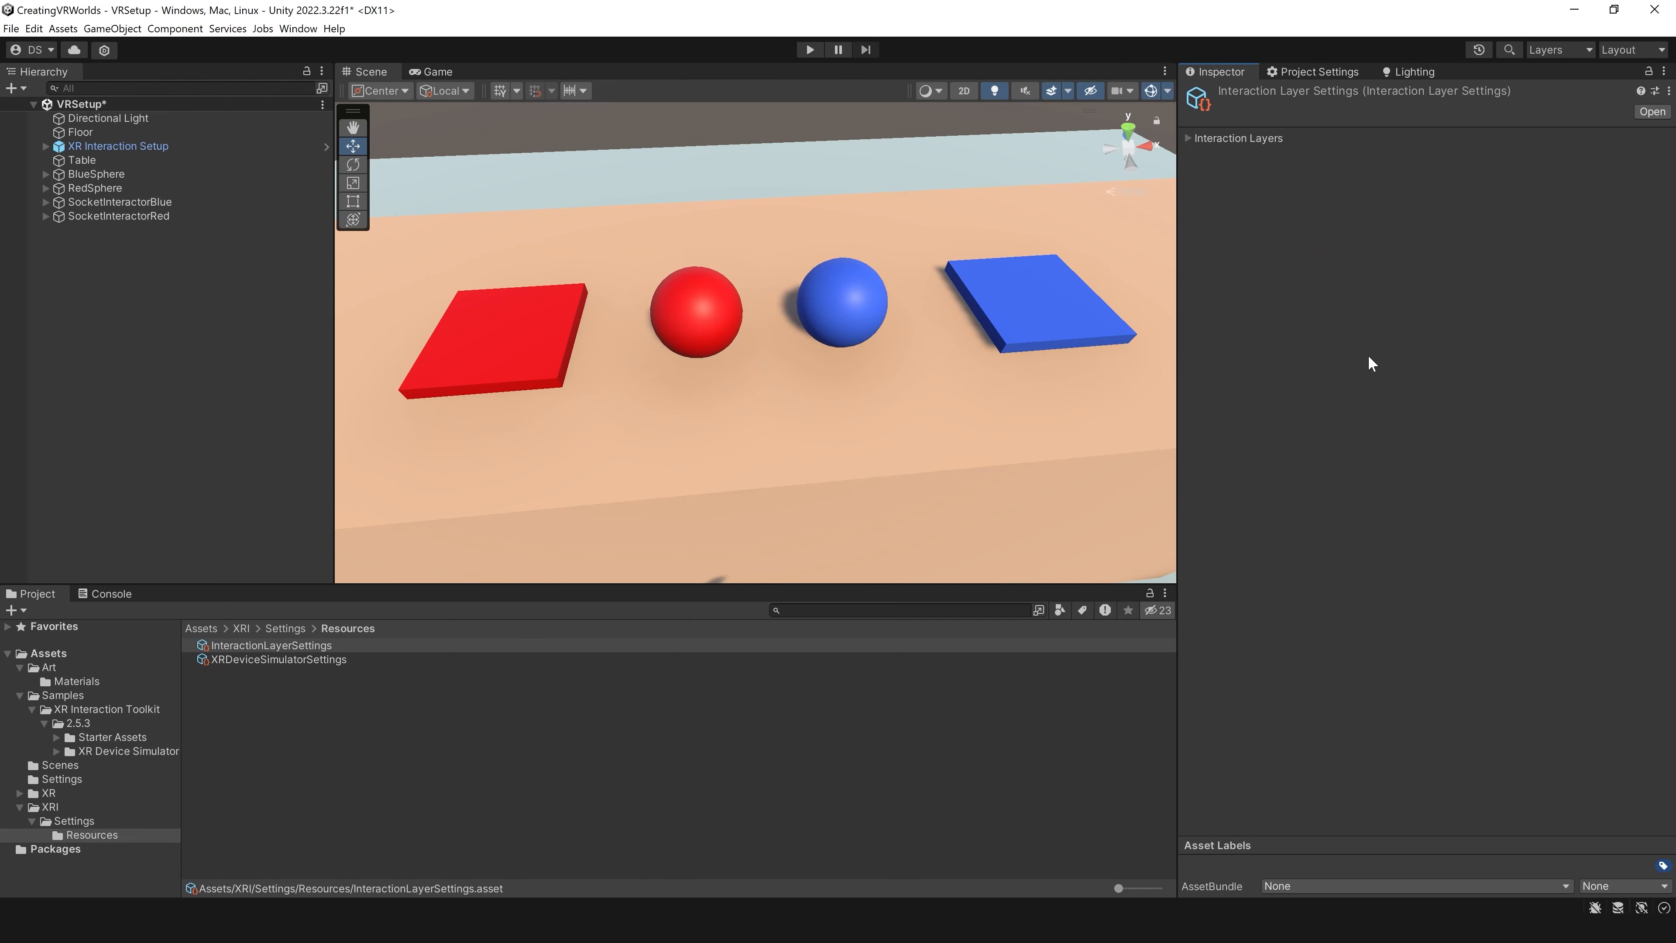
pyautogui.click(1193, 143)
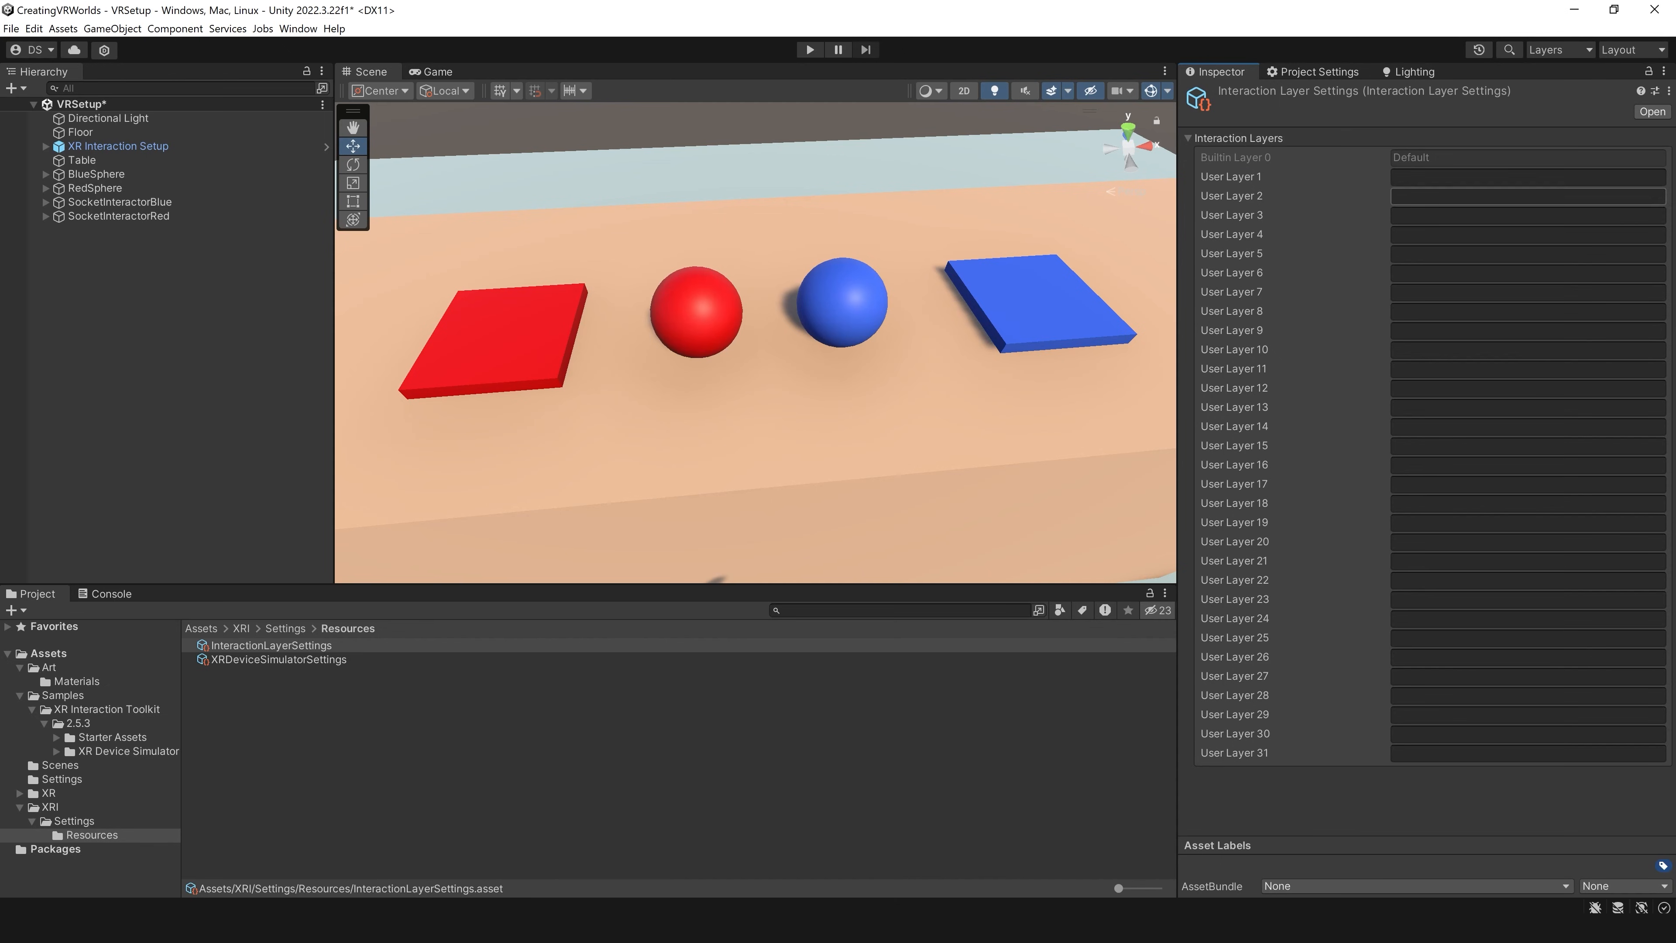
pyautogui.click(1491, 177)
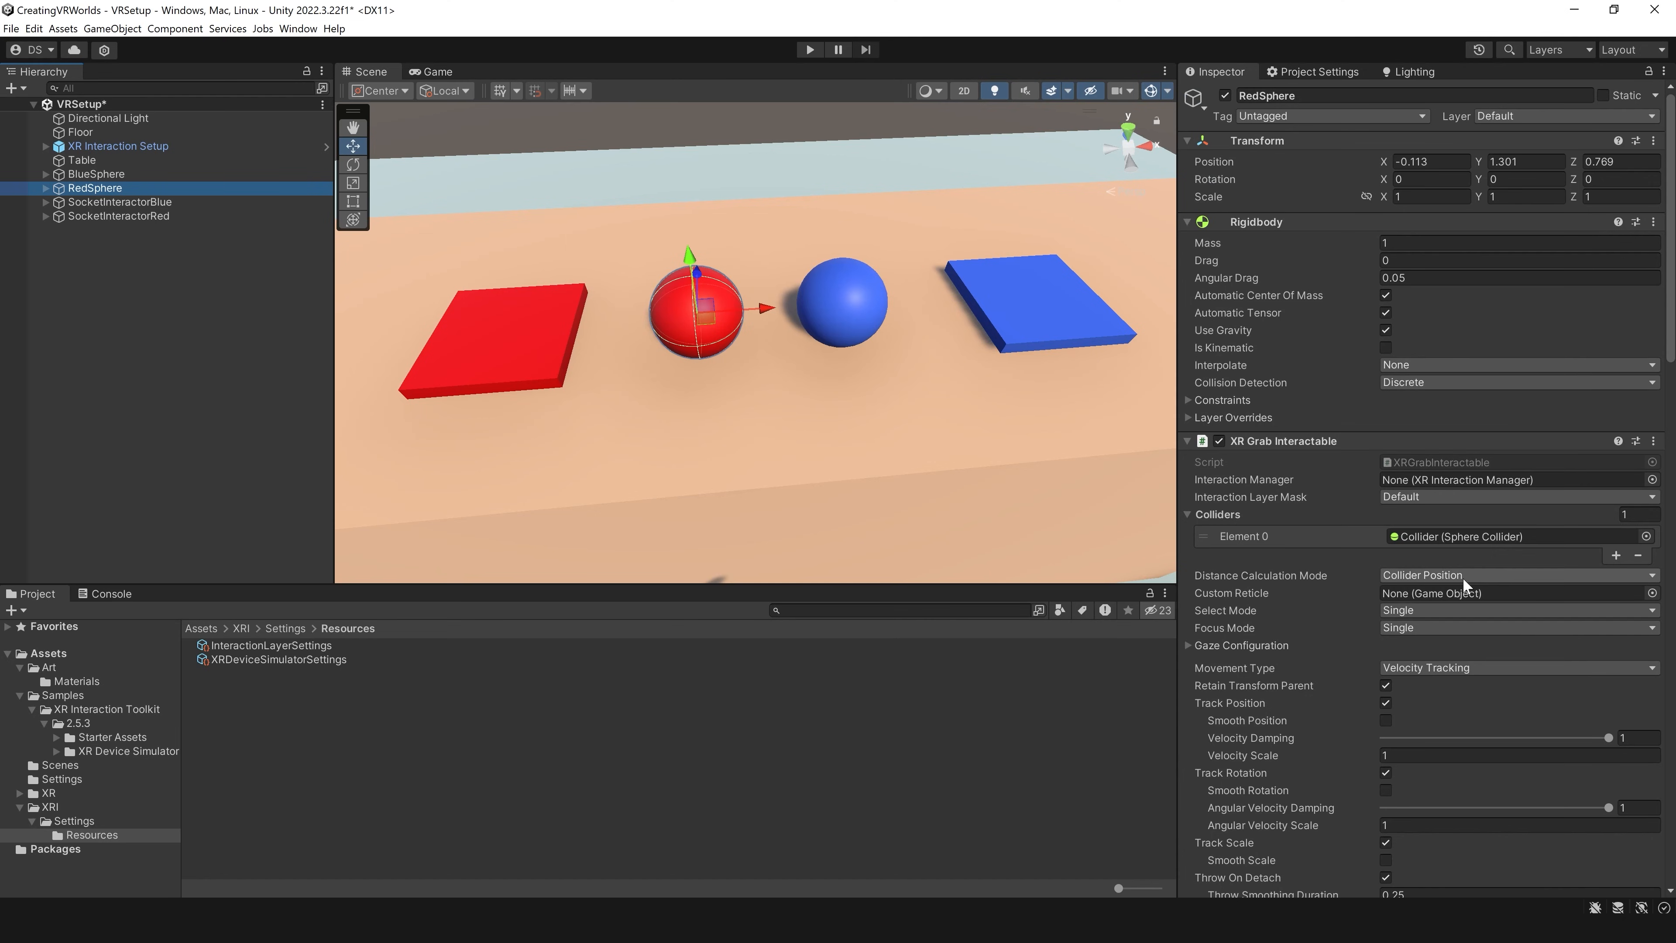
# Step: Set the Interaction Layer Mask of RedSphere's XR Grab Interactable to RedInterator only
pyautogui.click(1456, 497)
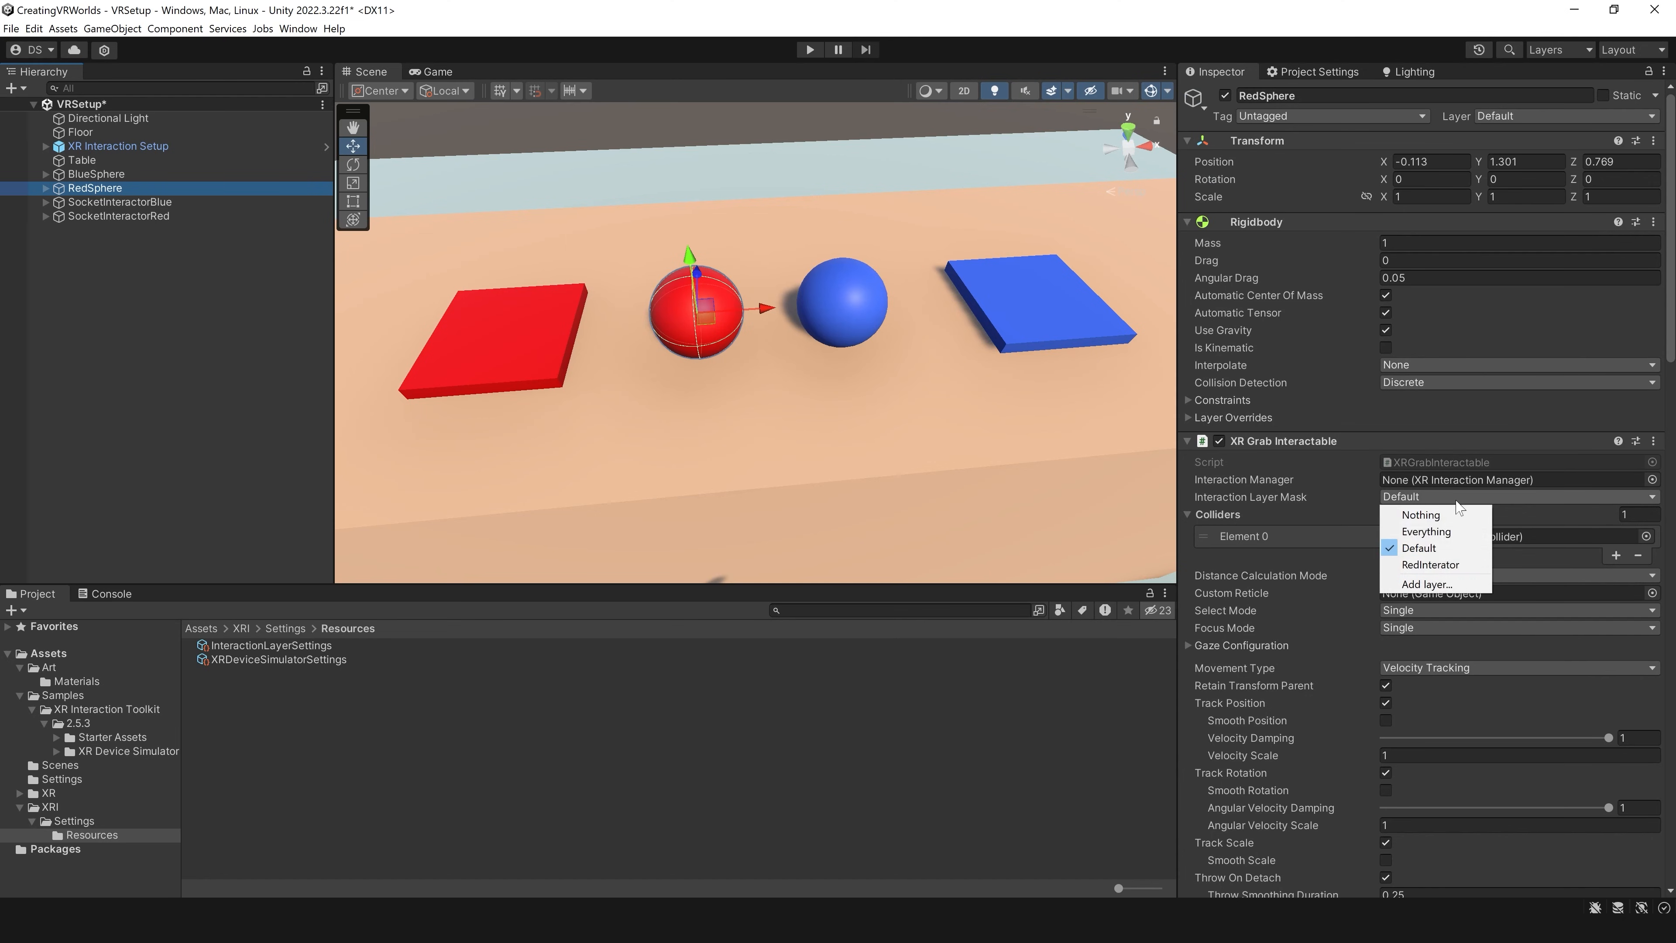
pyautogui.click(1431, 564)
pyautogui.click(1419, 497)
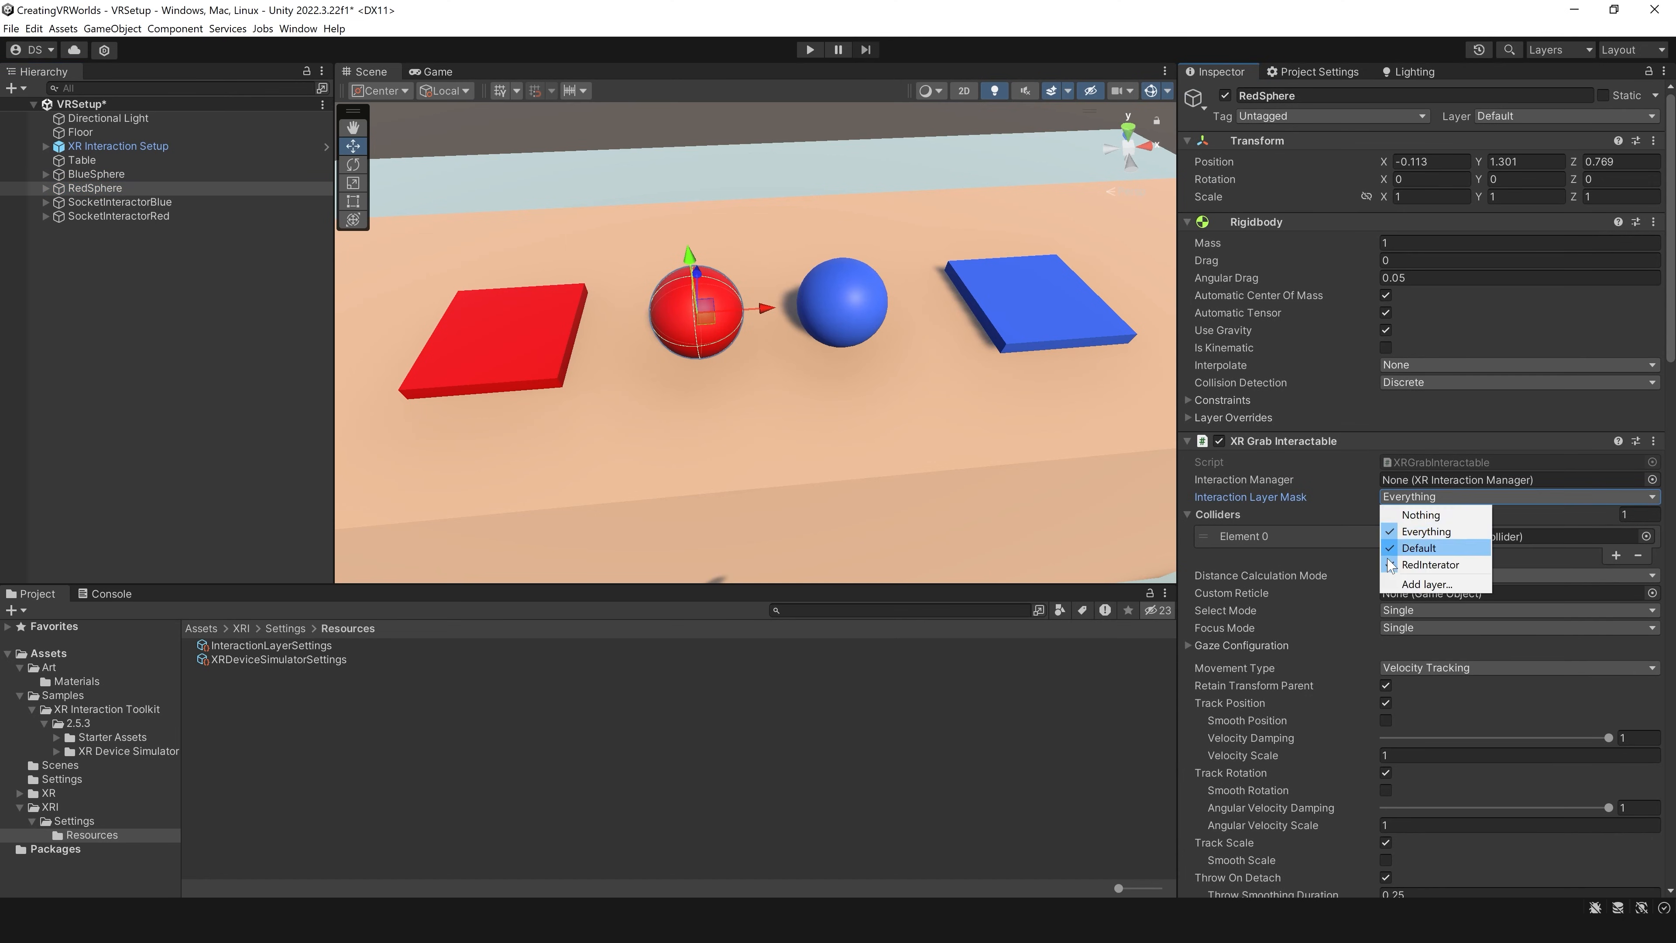
pyautogui.click(1387, 535)
pyautogui.click(1402, 500)
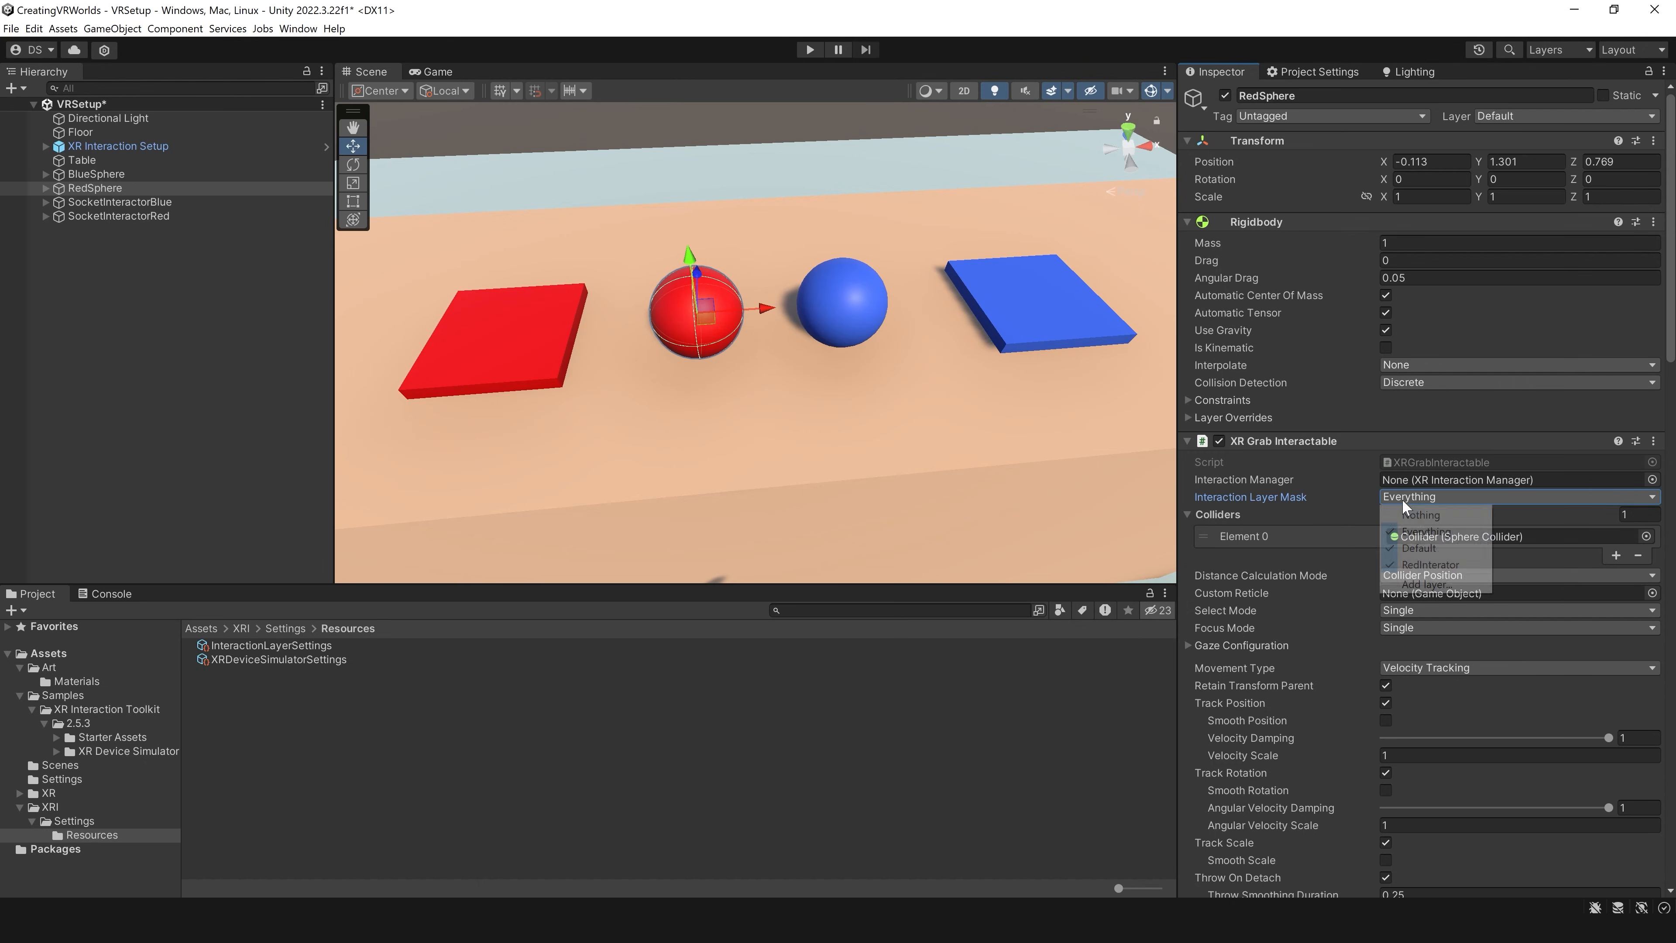
pyautogui.click(1428, 515)
pyautogui.click(1430, 499)
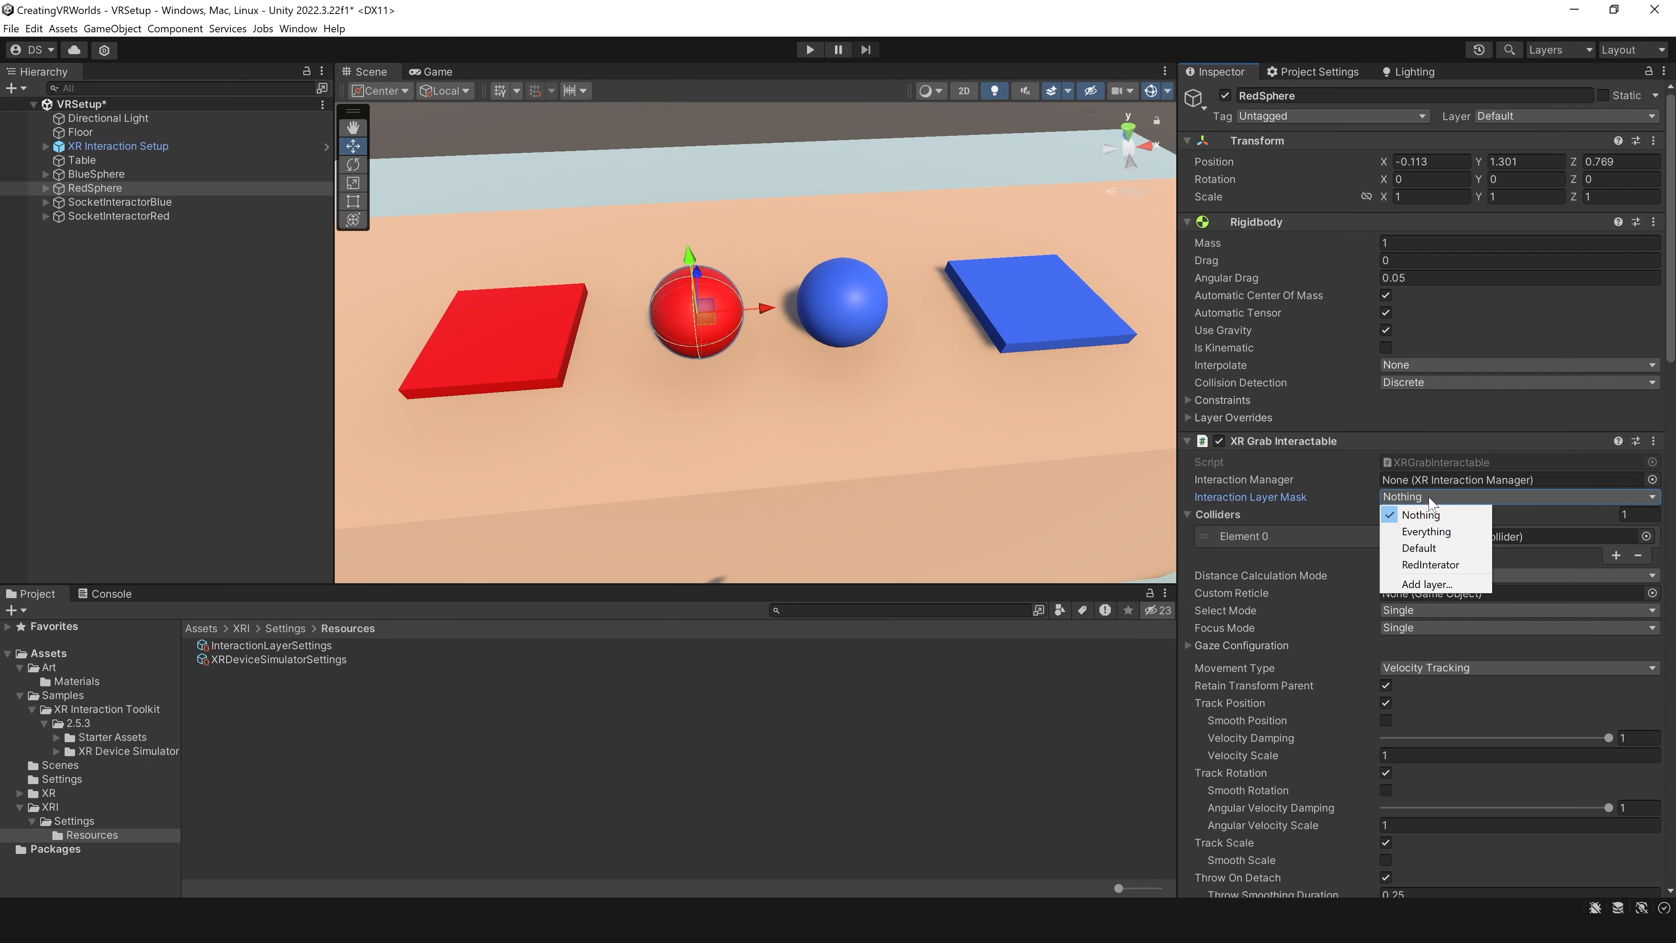
pyautogui.click(1430, 564)
# Step: On SocketInteractorRed, set the Interaction Layer Mask to RedInterator only and assign Red as the Can't Hover Mesh Material
pyautogui.click(119, 216)
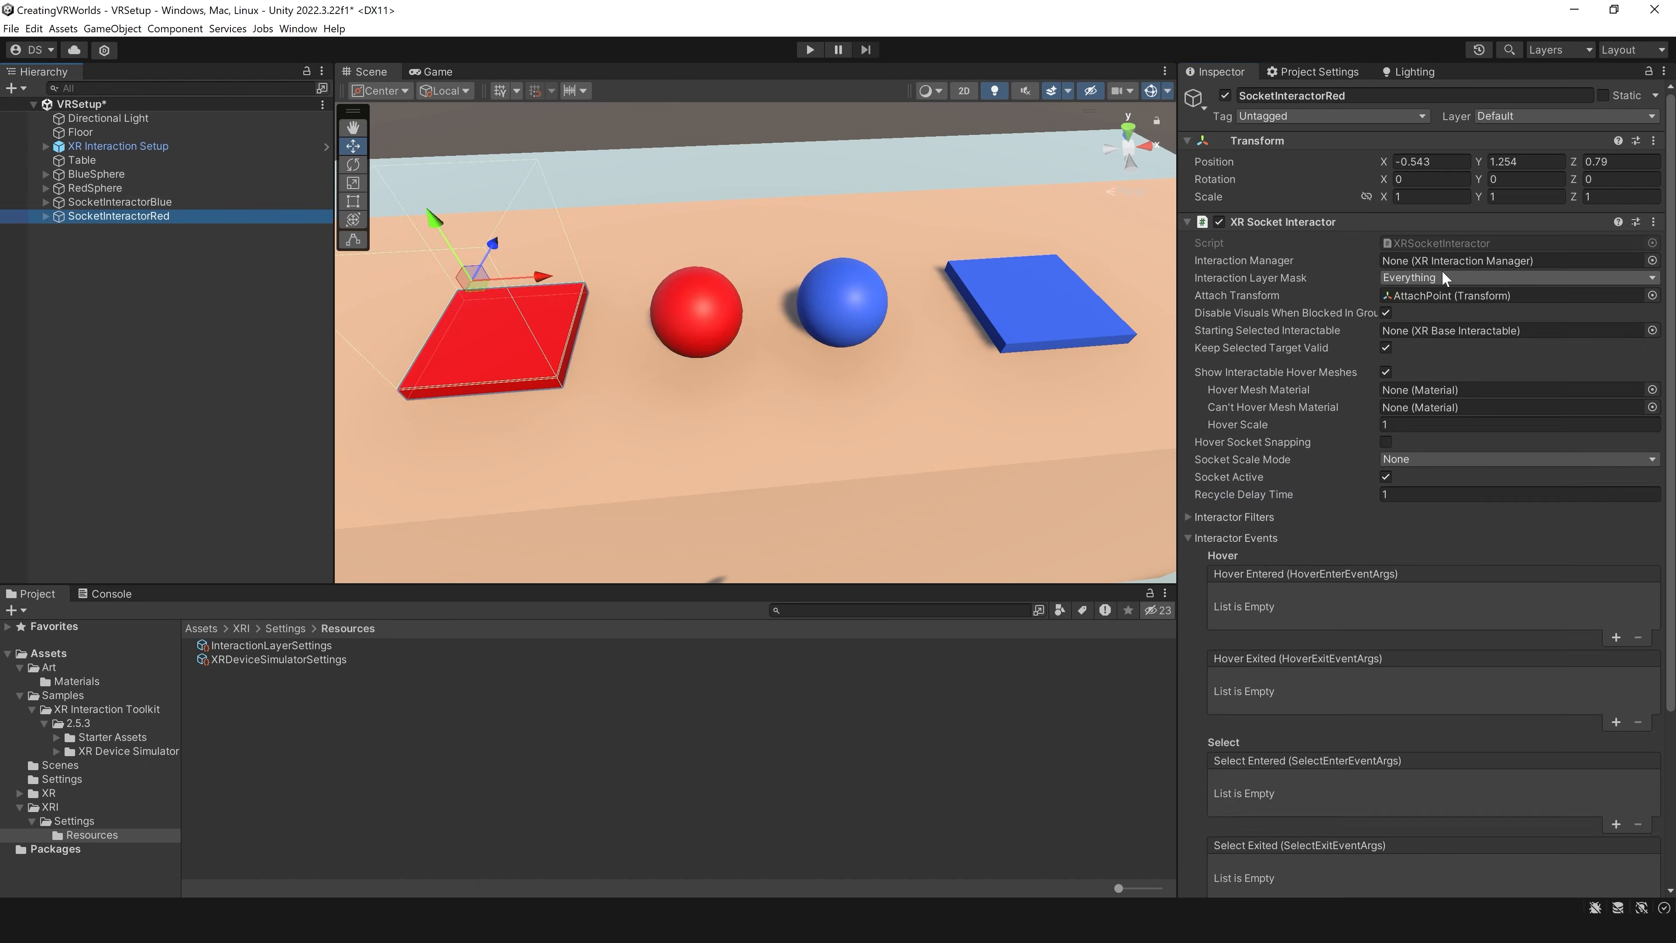
pyautogui.click(1462, 278)
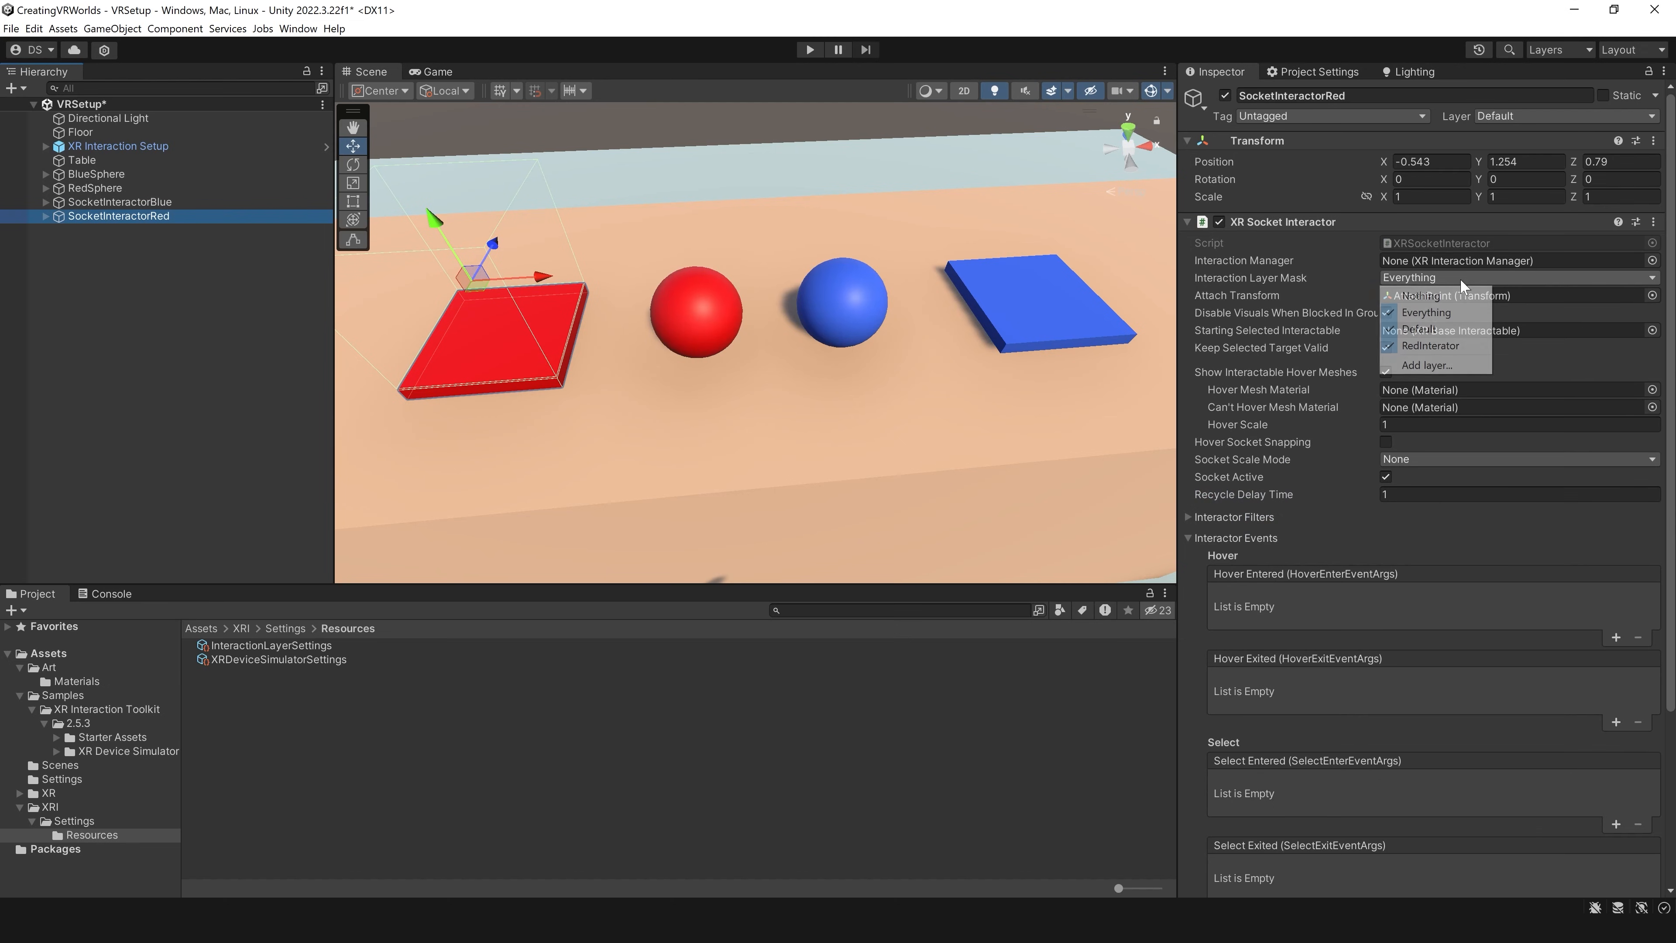
pyautogui.click(1443, 350)
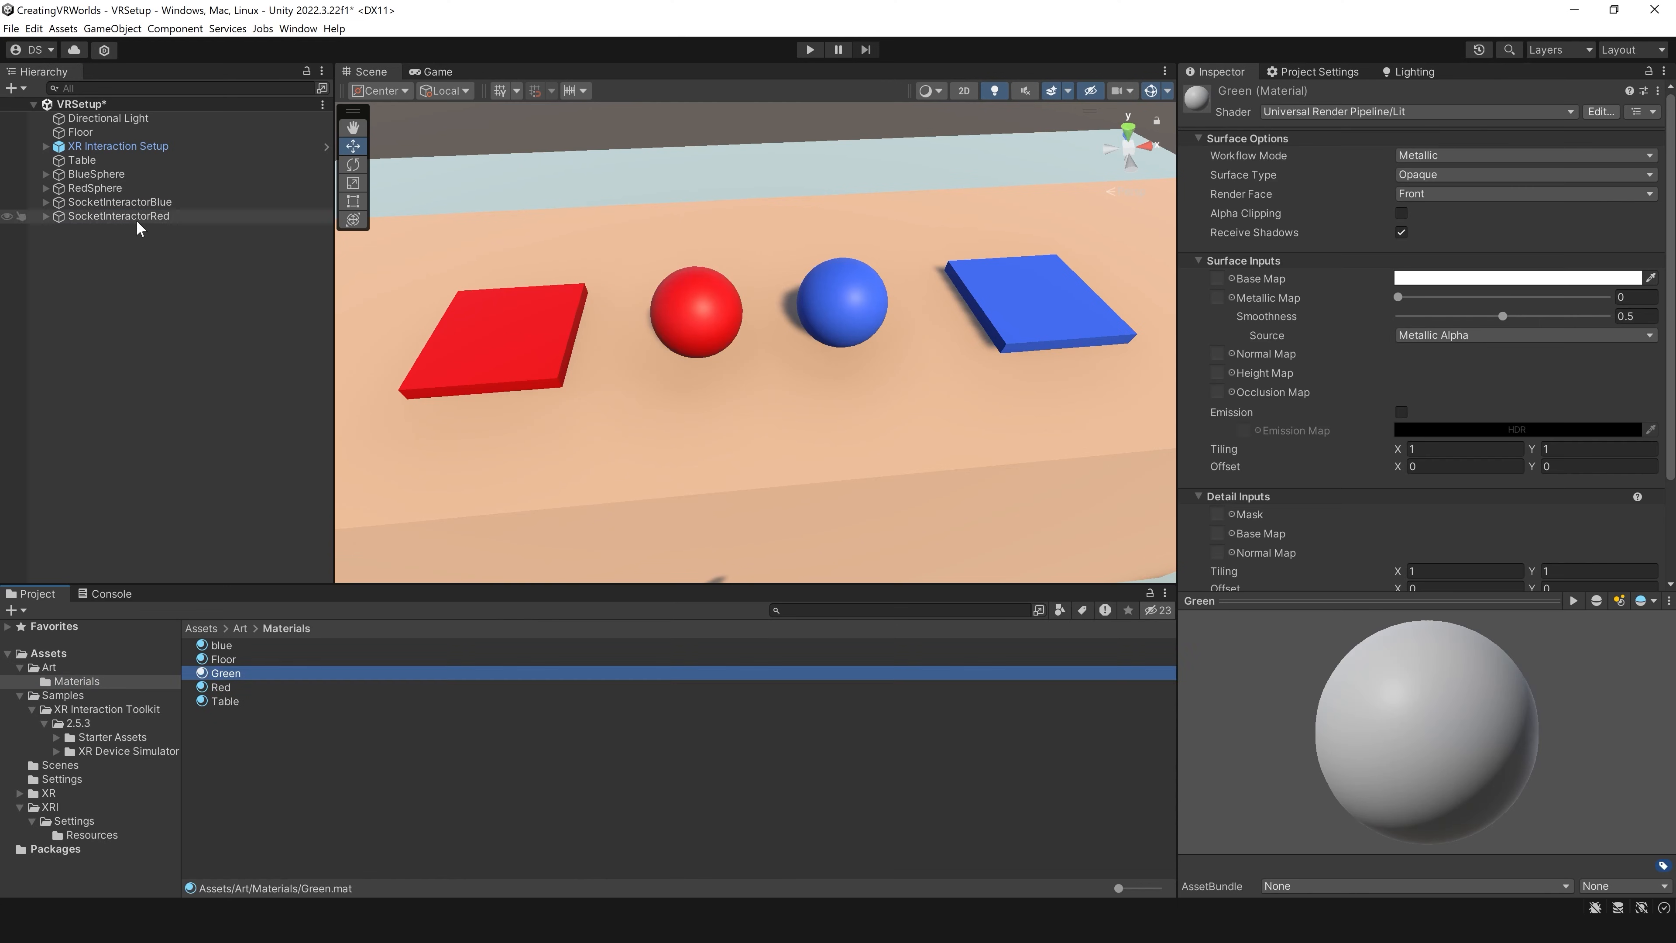
pyautogui.click(118, 216)
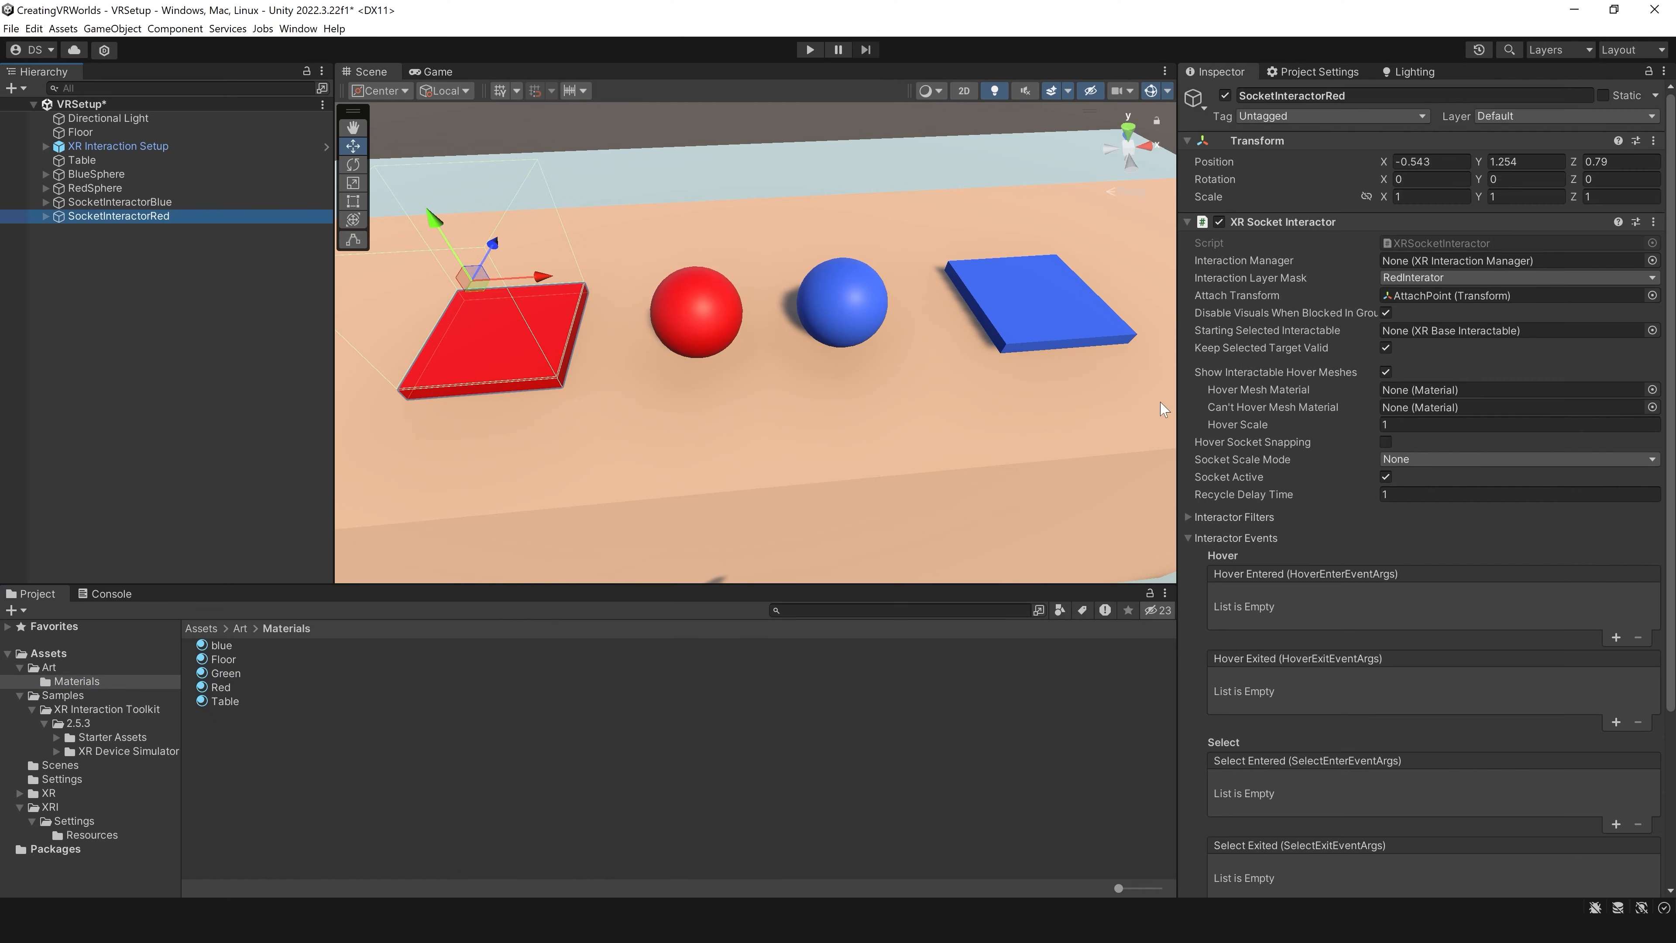
pyautogui.moveTo(230, 697); pyautogui.dragTo(1434, 406)
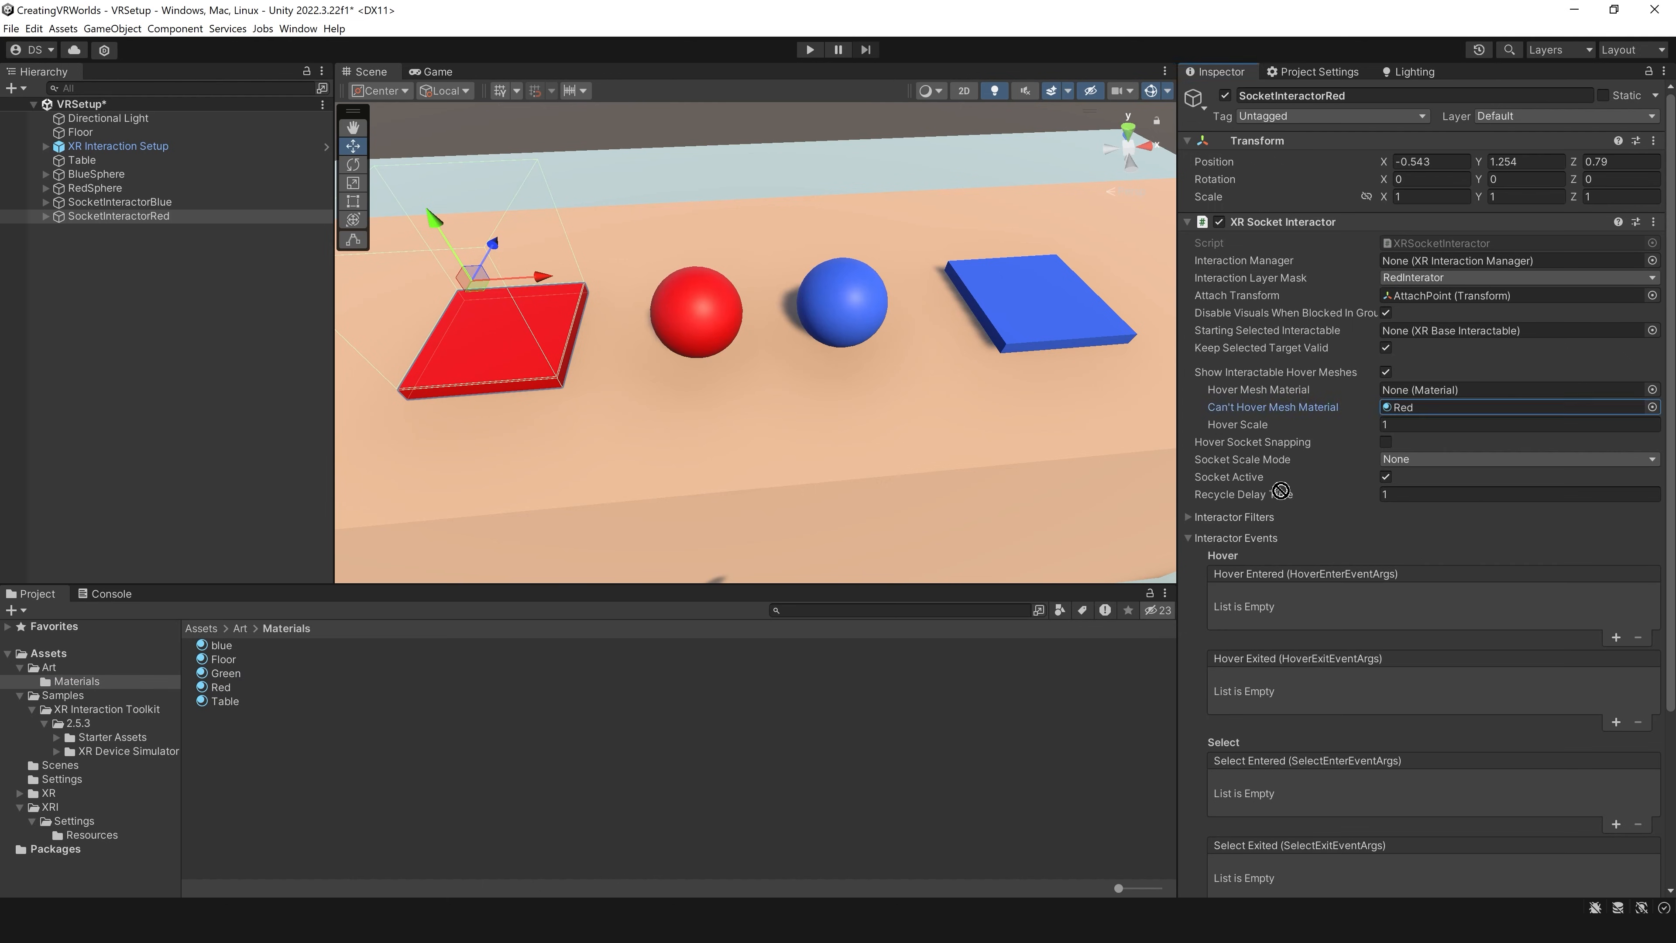
# Step: Set the Interaction Layer Mask of the Right Controller's Direct Interactor in XR Interaction Setup to Everything
pyautogui.click(699, 317)
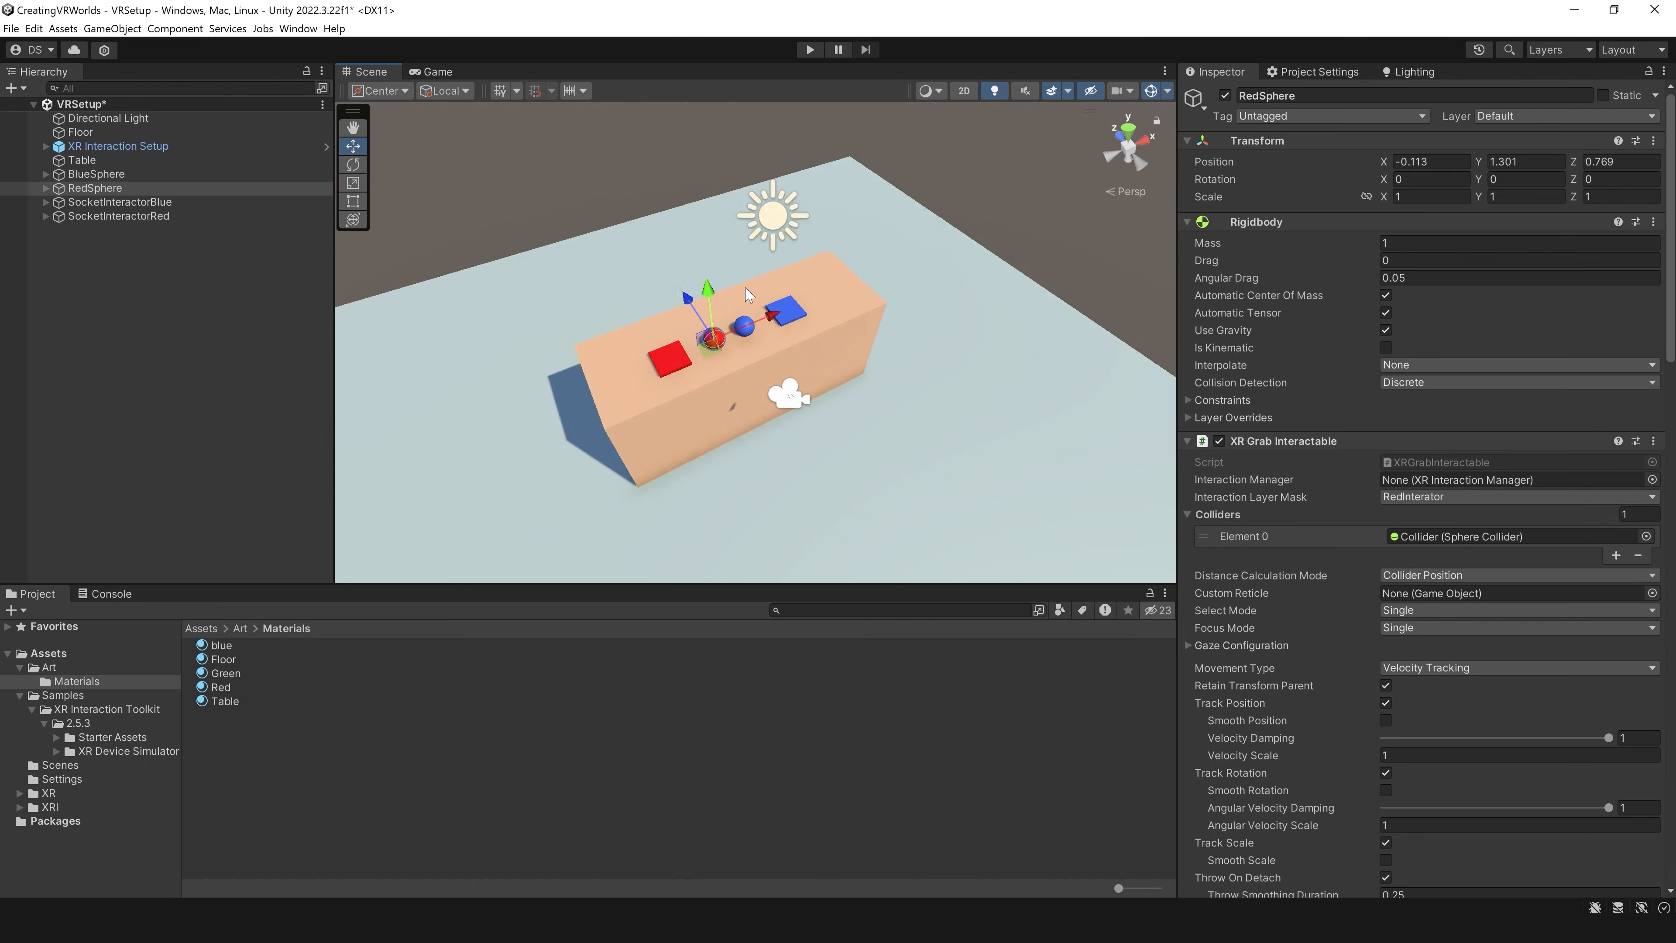
pyautogui.scroll(5, 845, 414)
pyautogui.click(99, 146)
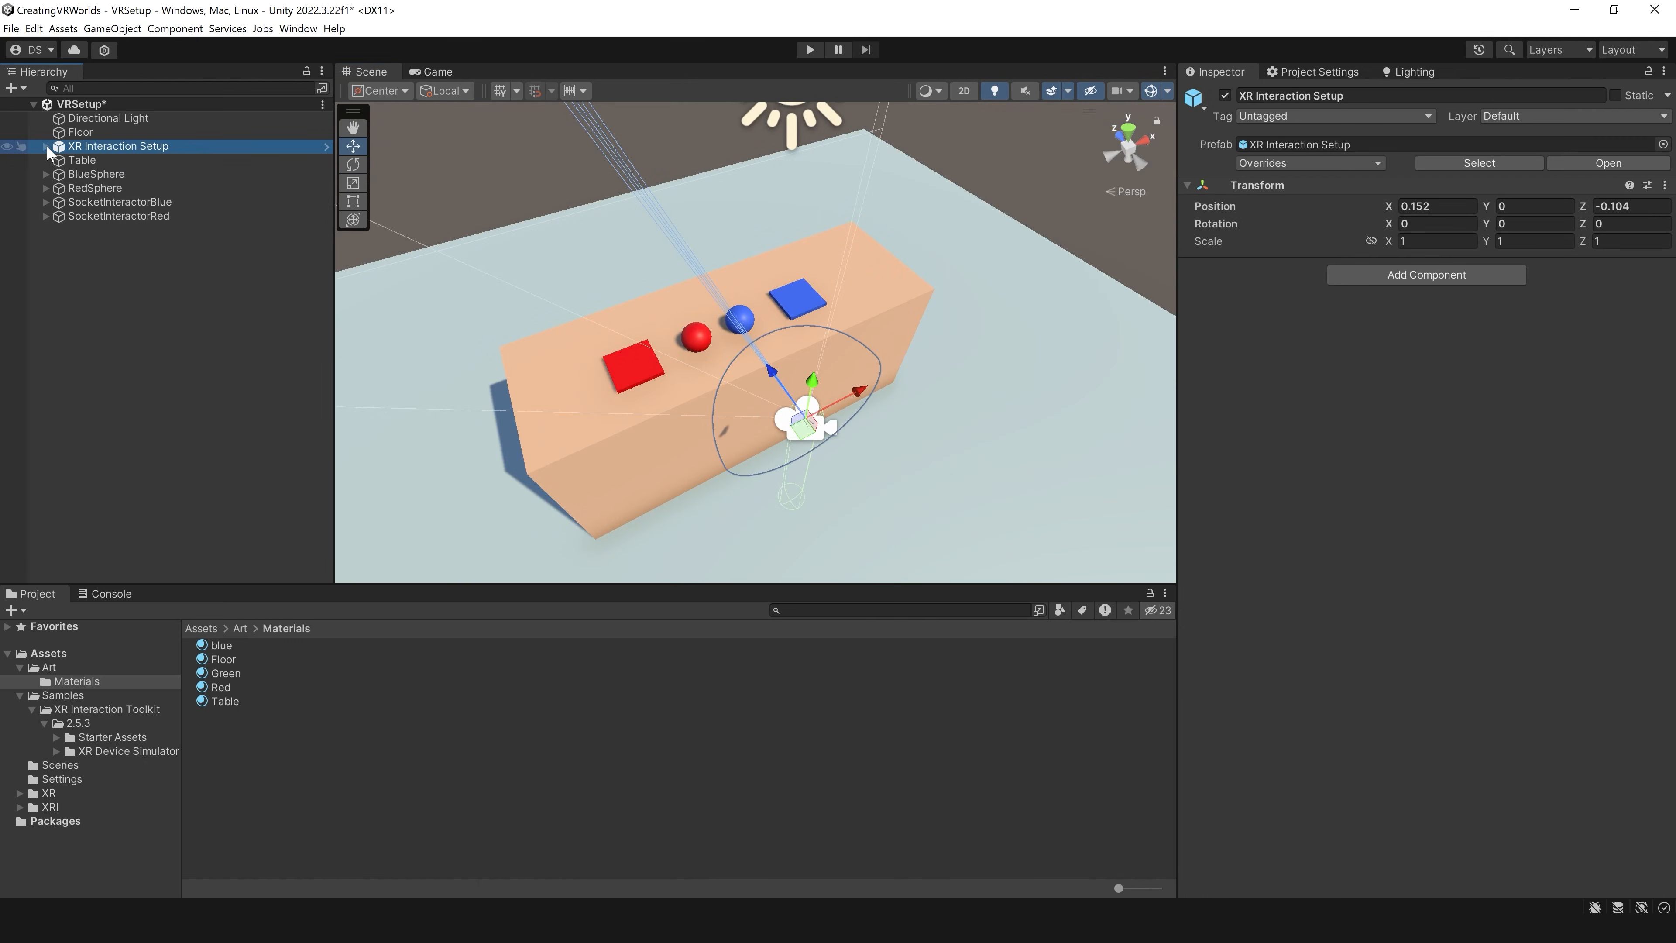
pyautogui.click(45, 146)
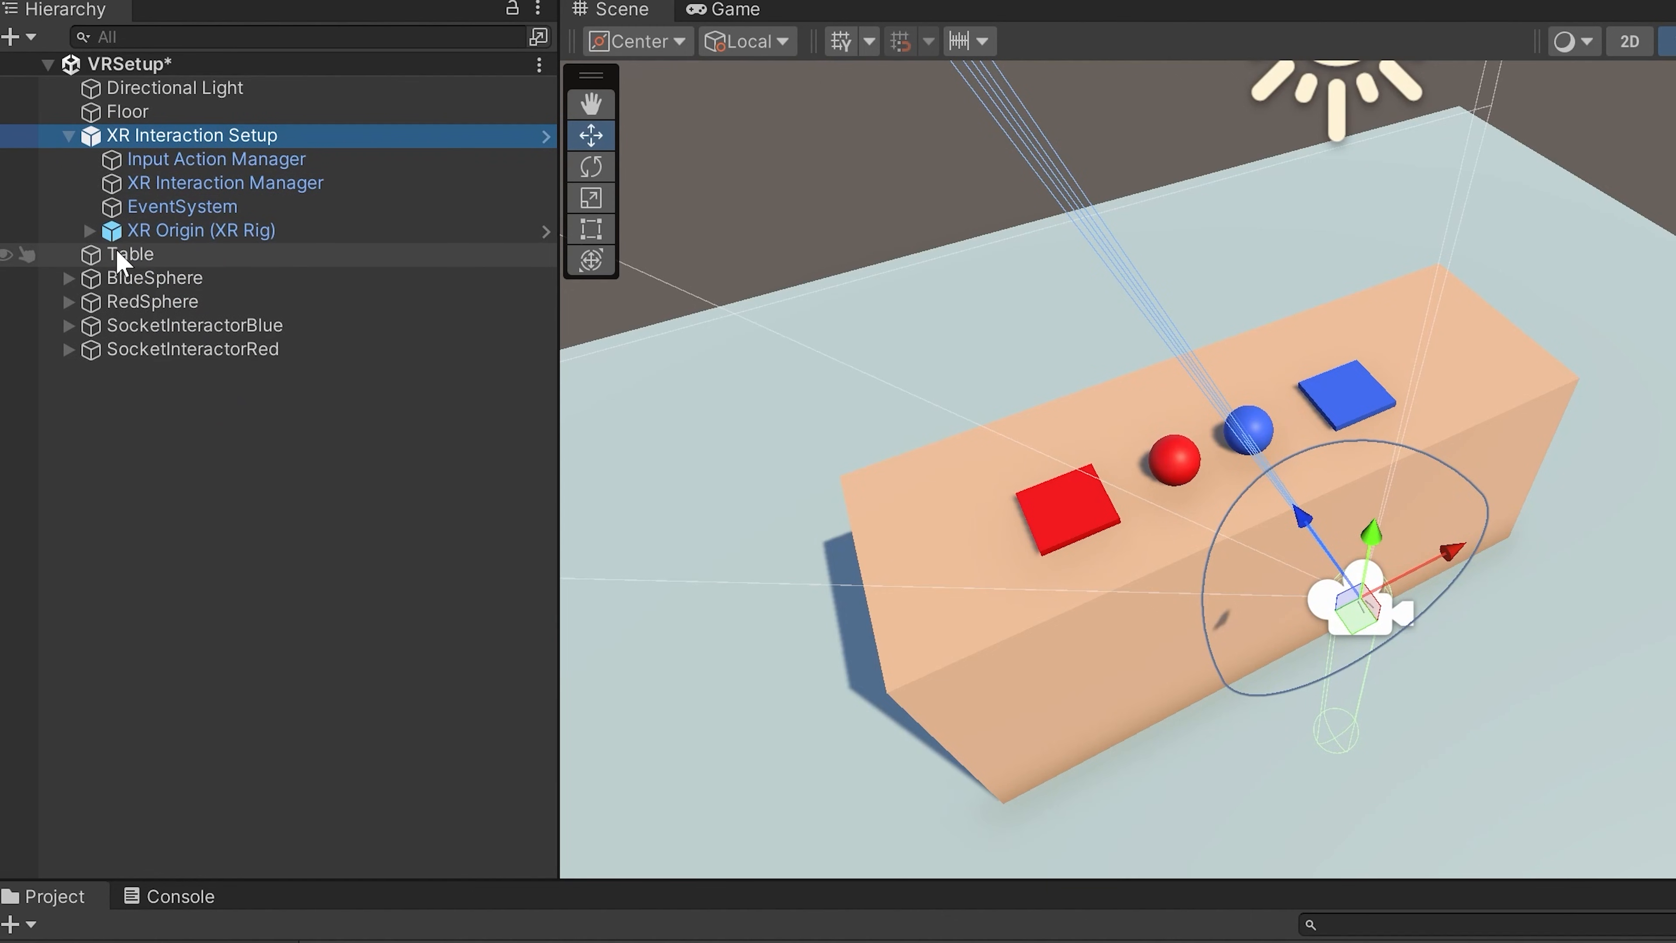
pyautogui.click(90, 231)
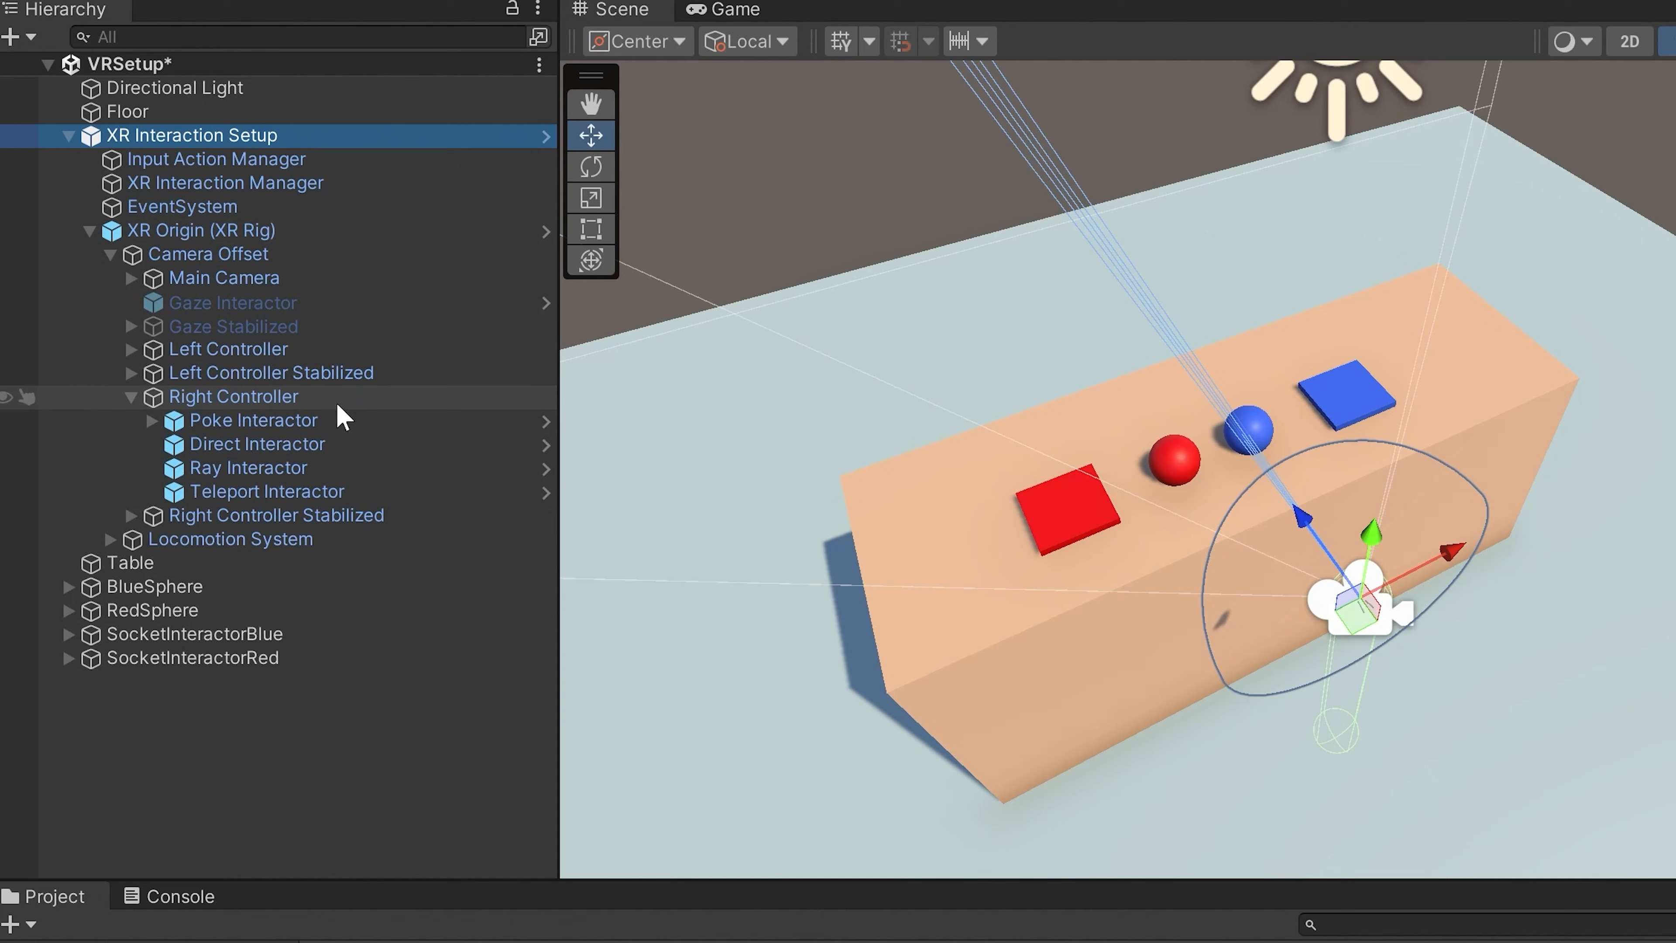
pyautogui.click(132, 397)
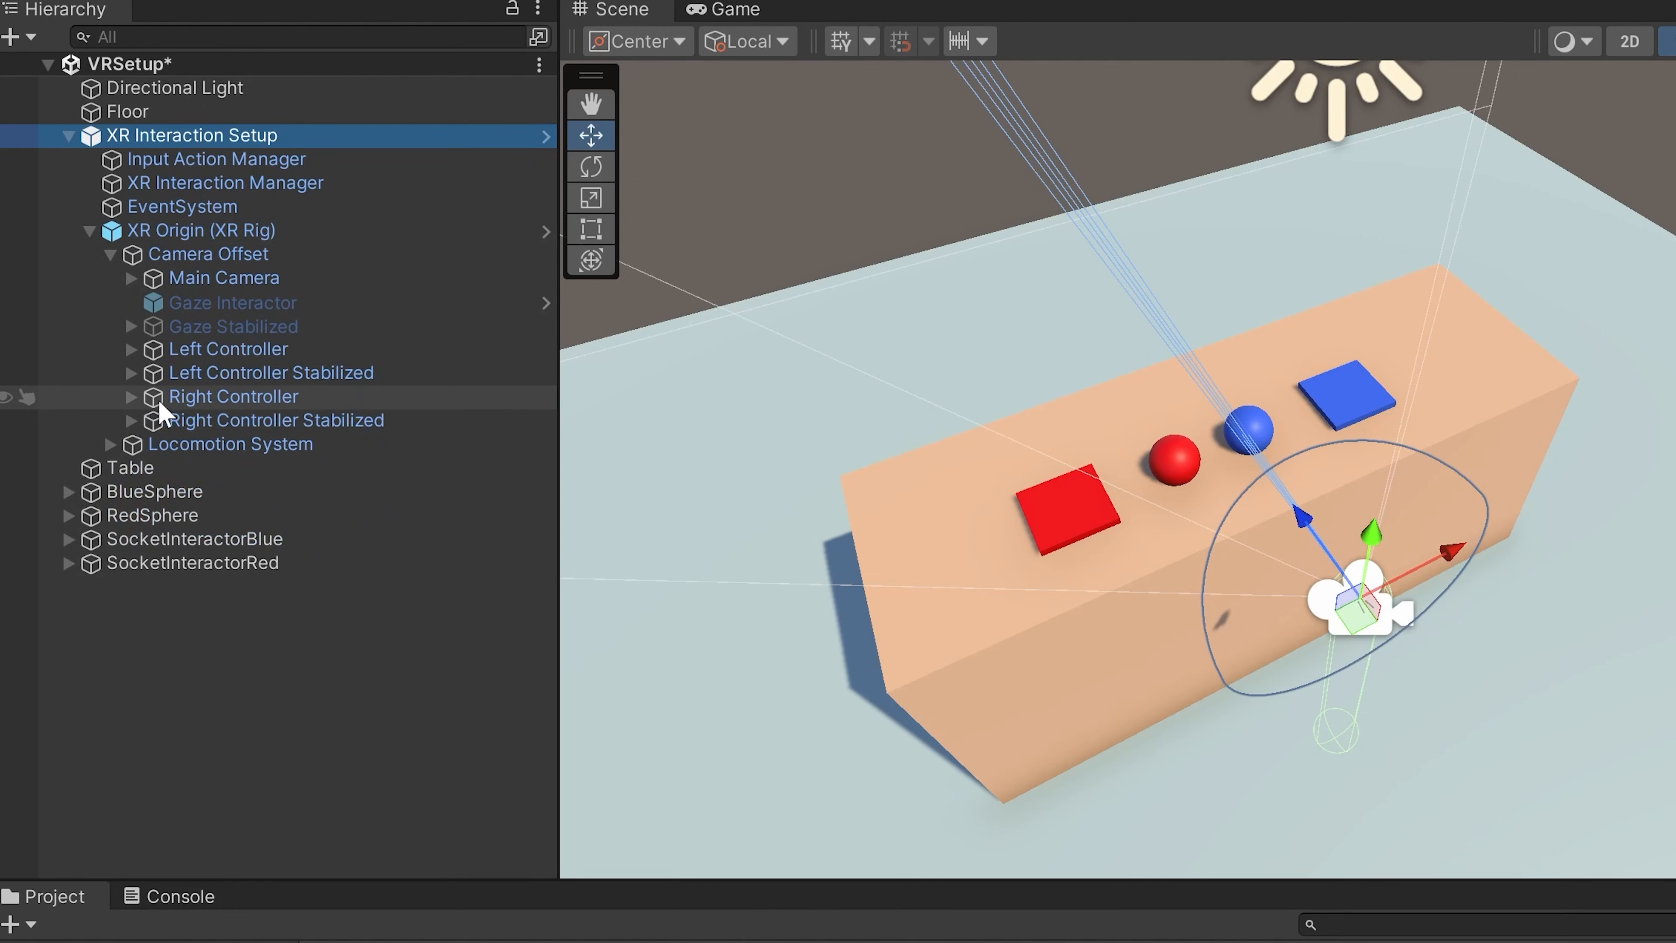
pyautogui.click(132, 397)
pyautogui.click(249, 444)
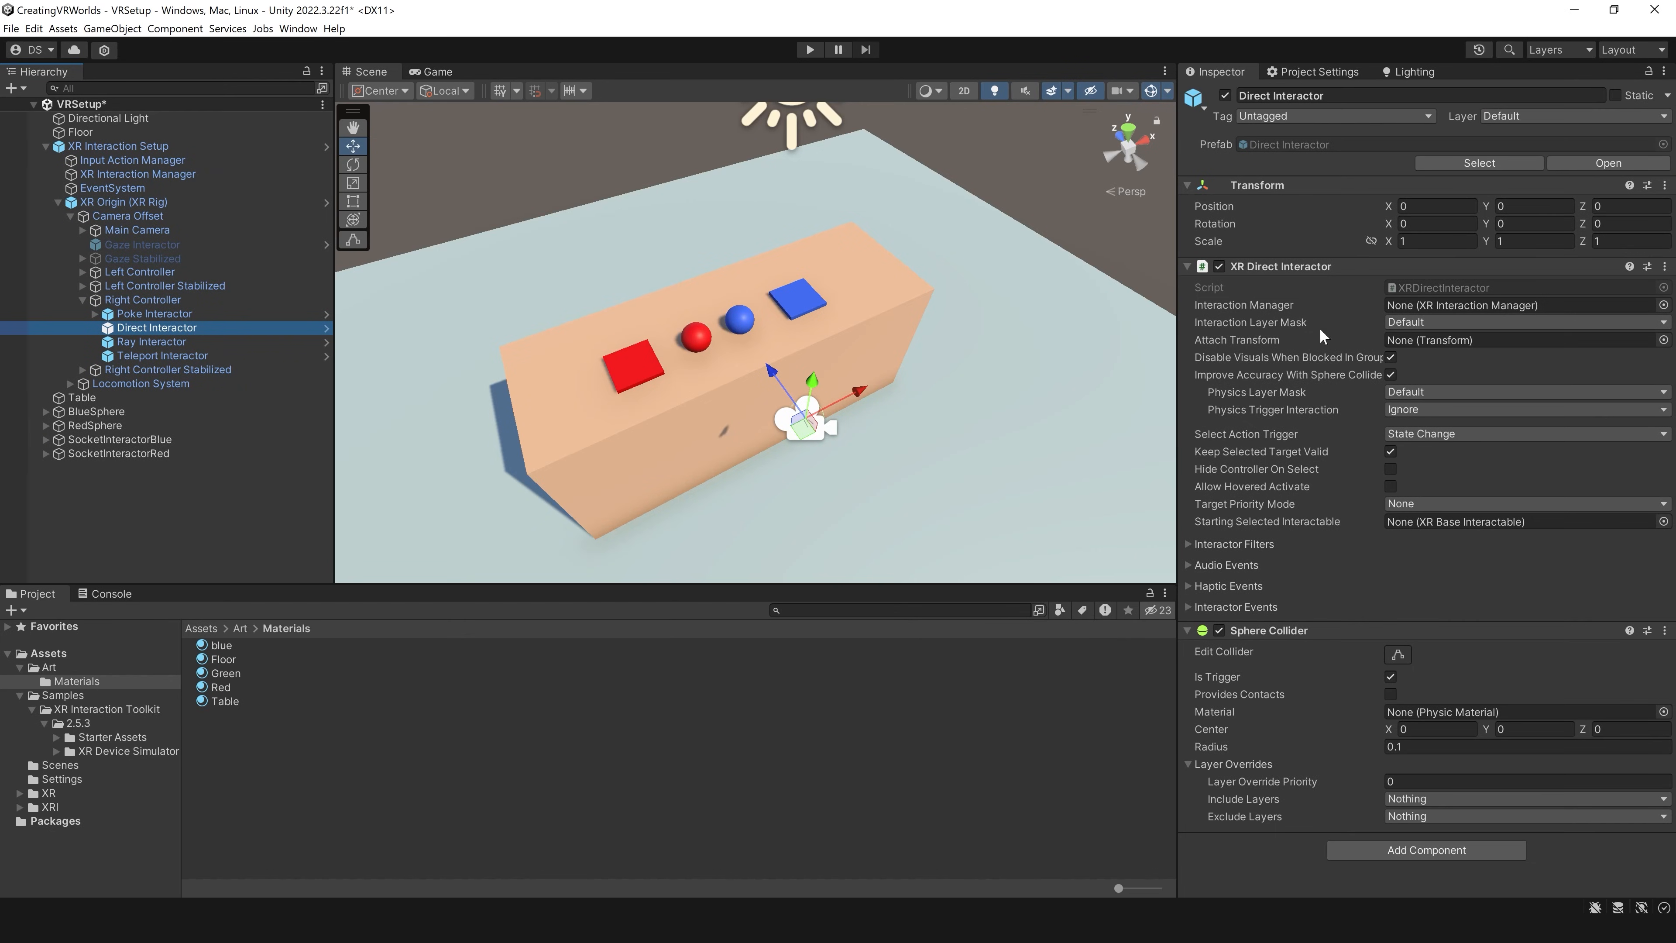
pyautogui.click(1417, 323)
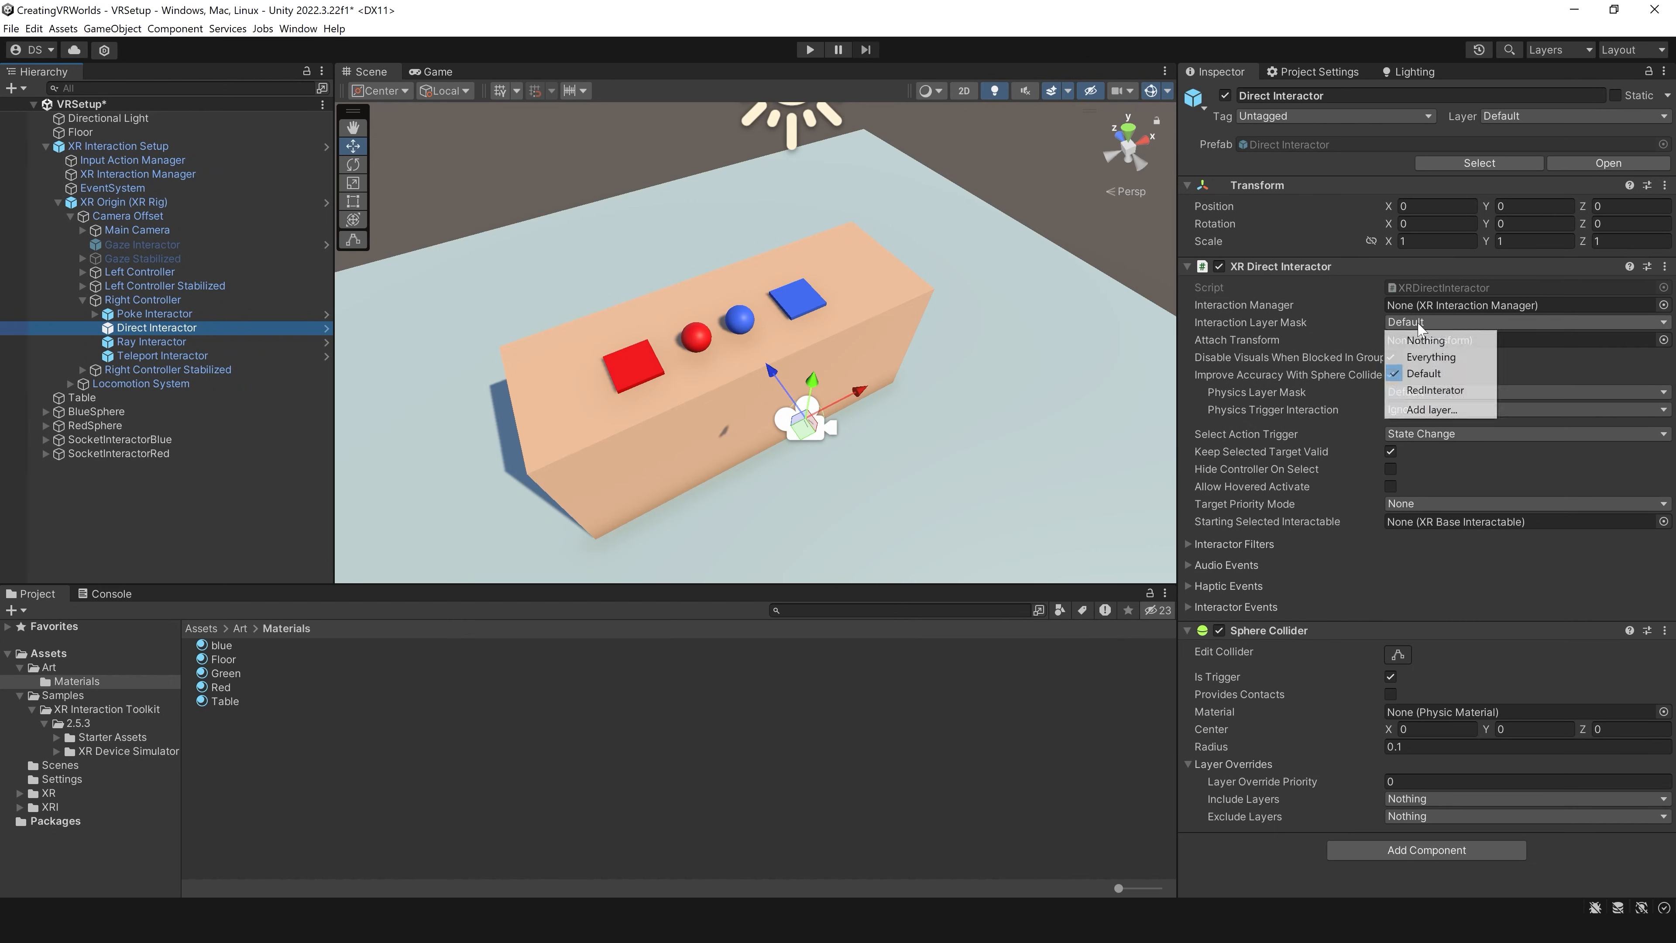
pyautogui.click(1427, 392)
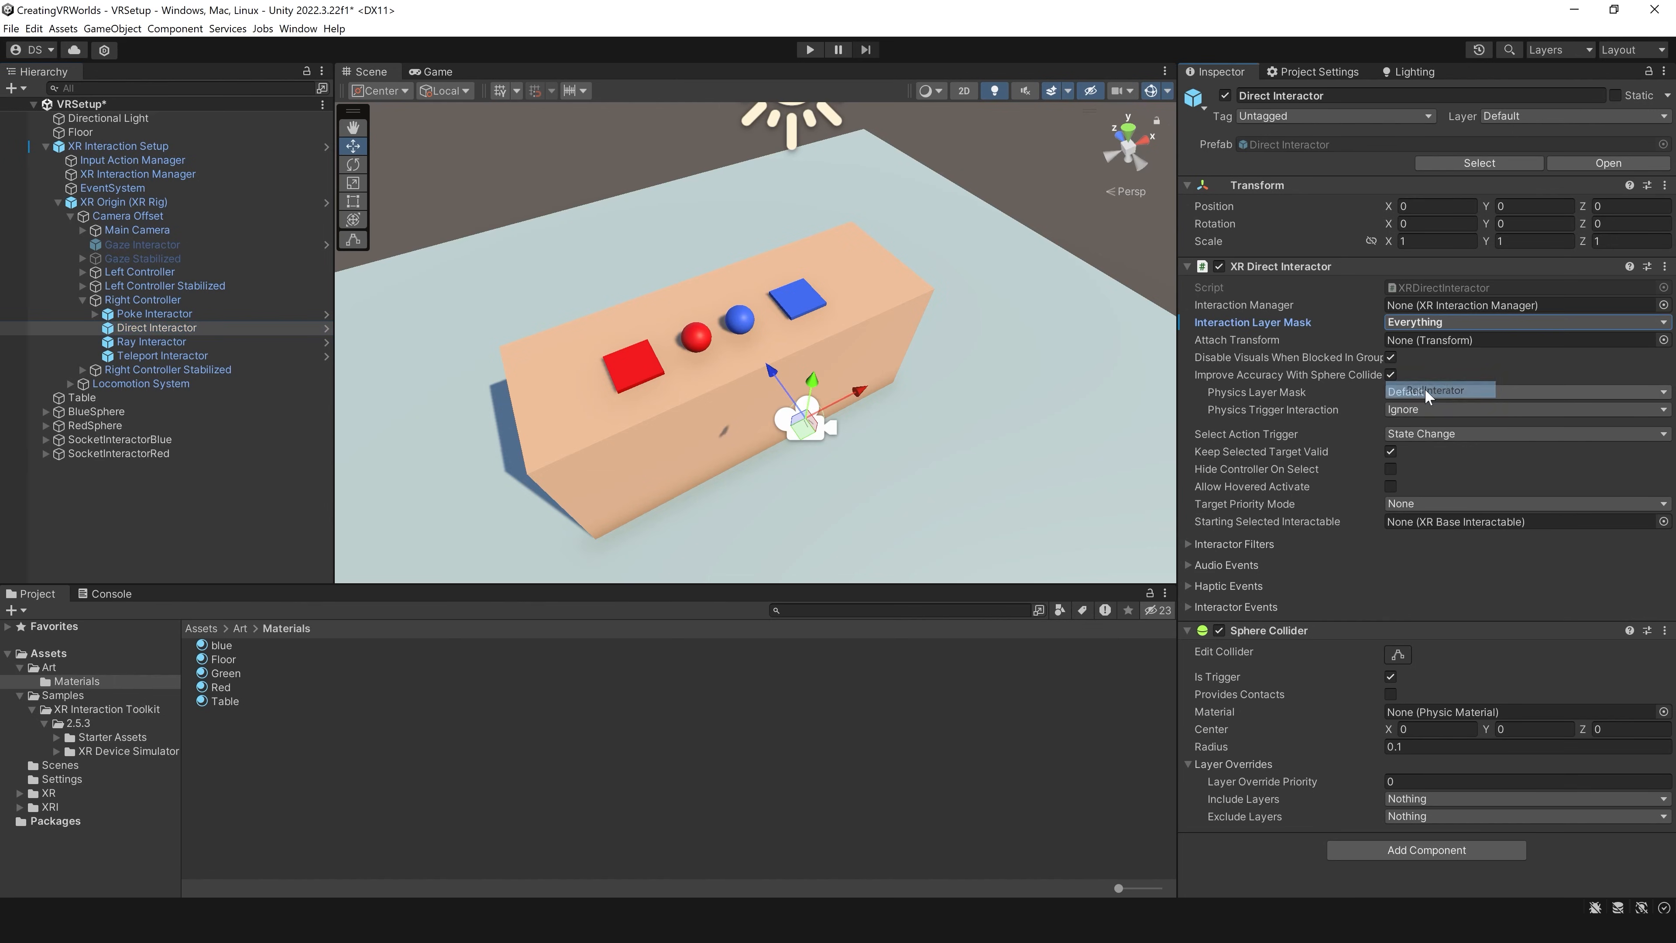
pyautogui.click(1426, 322)
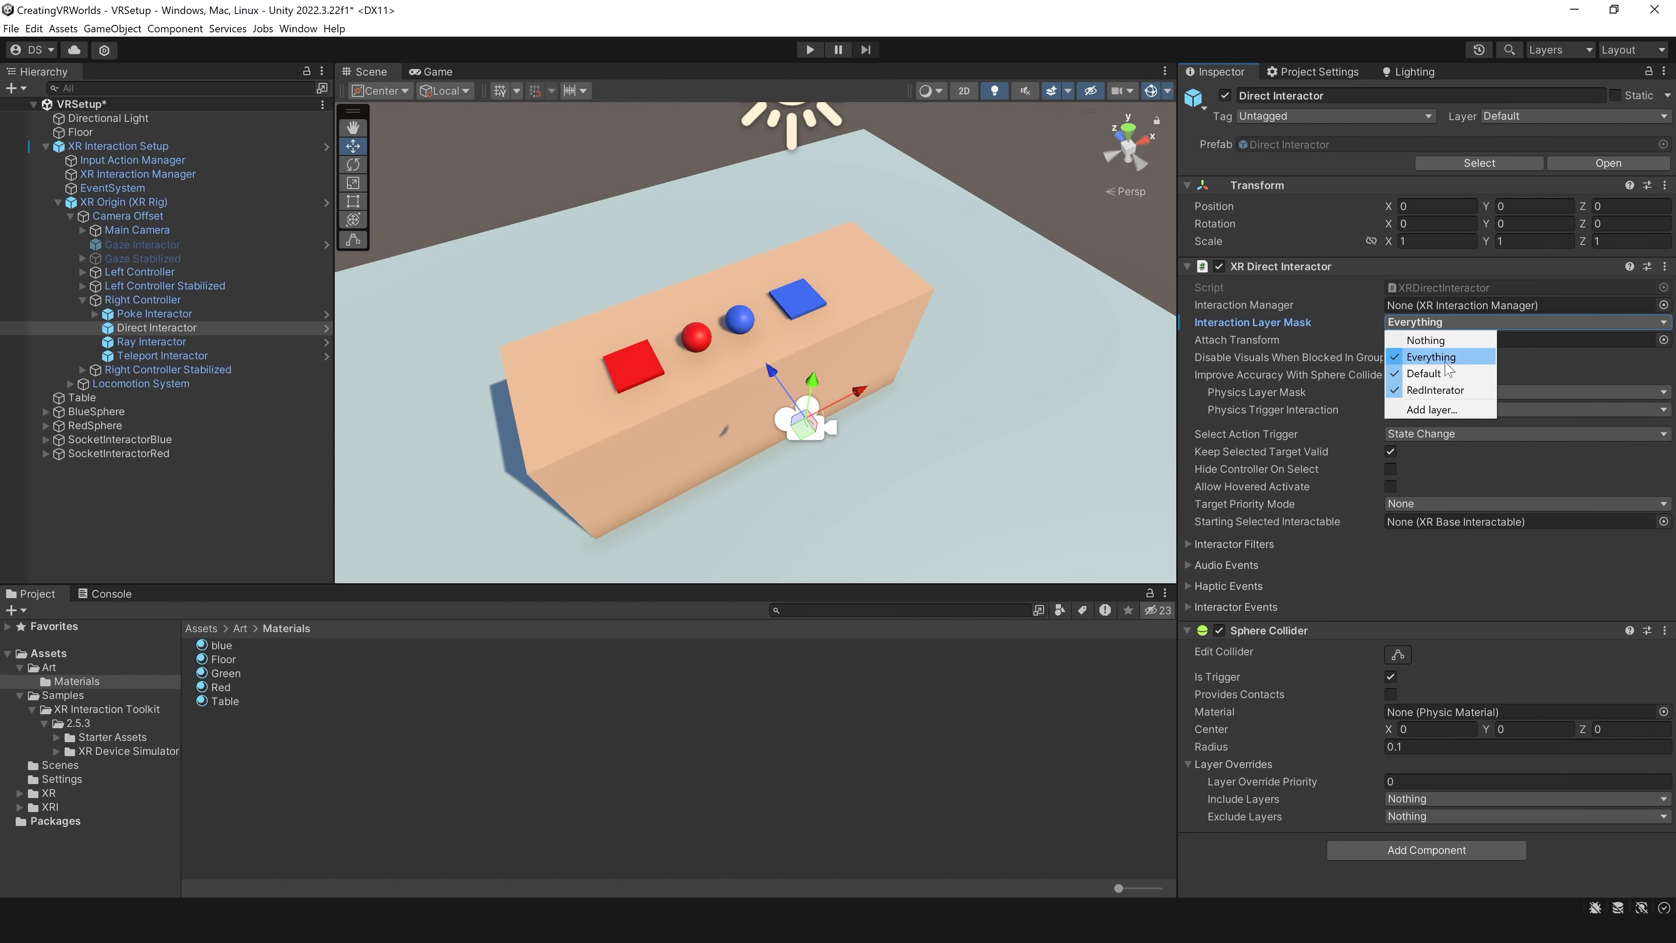
pyautogui.click(1431, 357)
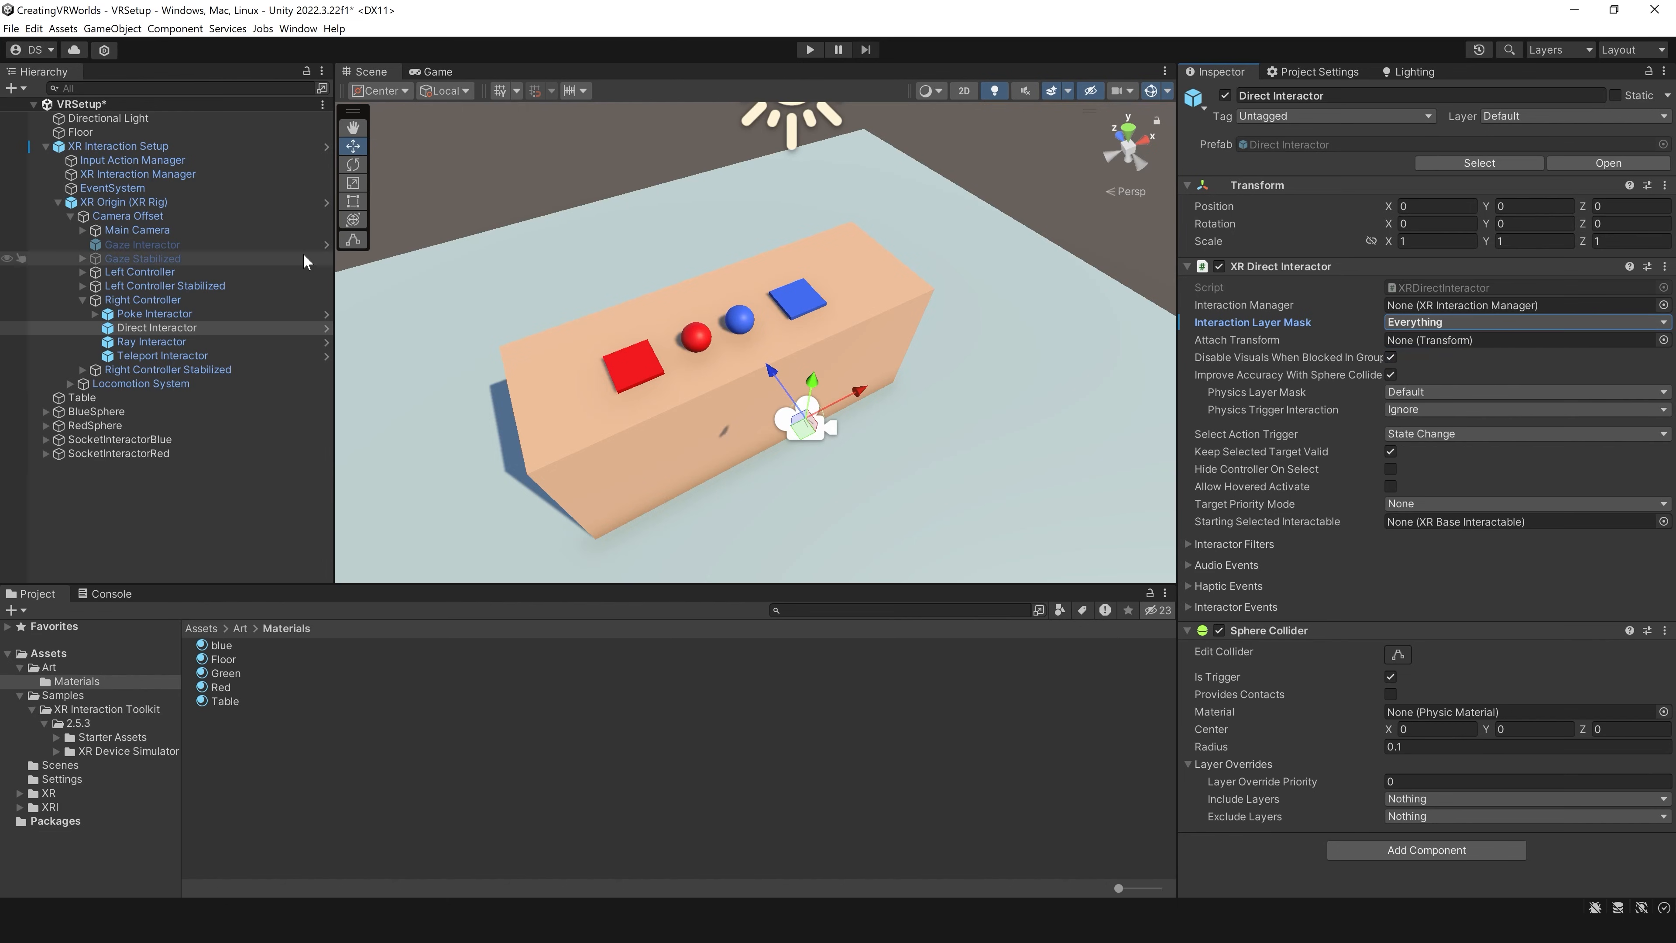
# Step: Set the Interaction Layer Mask of the Right Controller's Ray Interactor to Everything and collapse the Right Controller's children
pyautogui.click(151, 341)
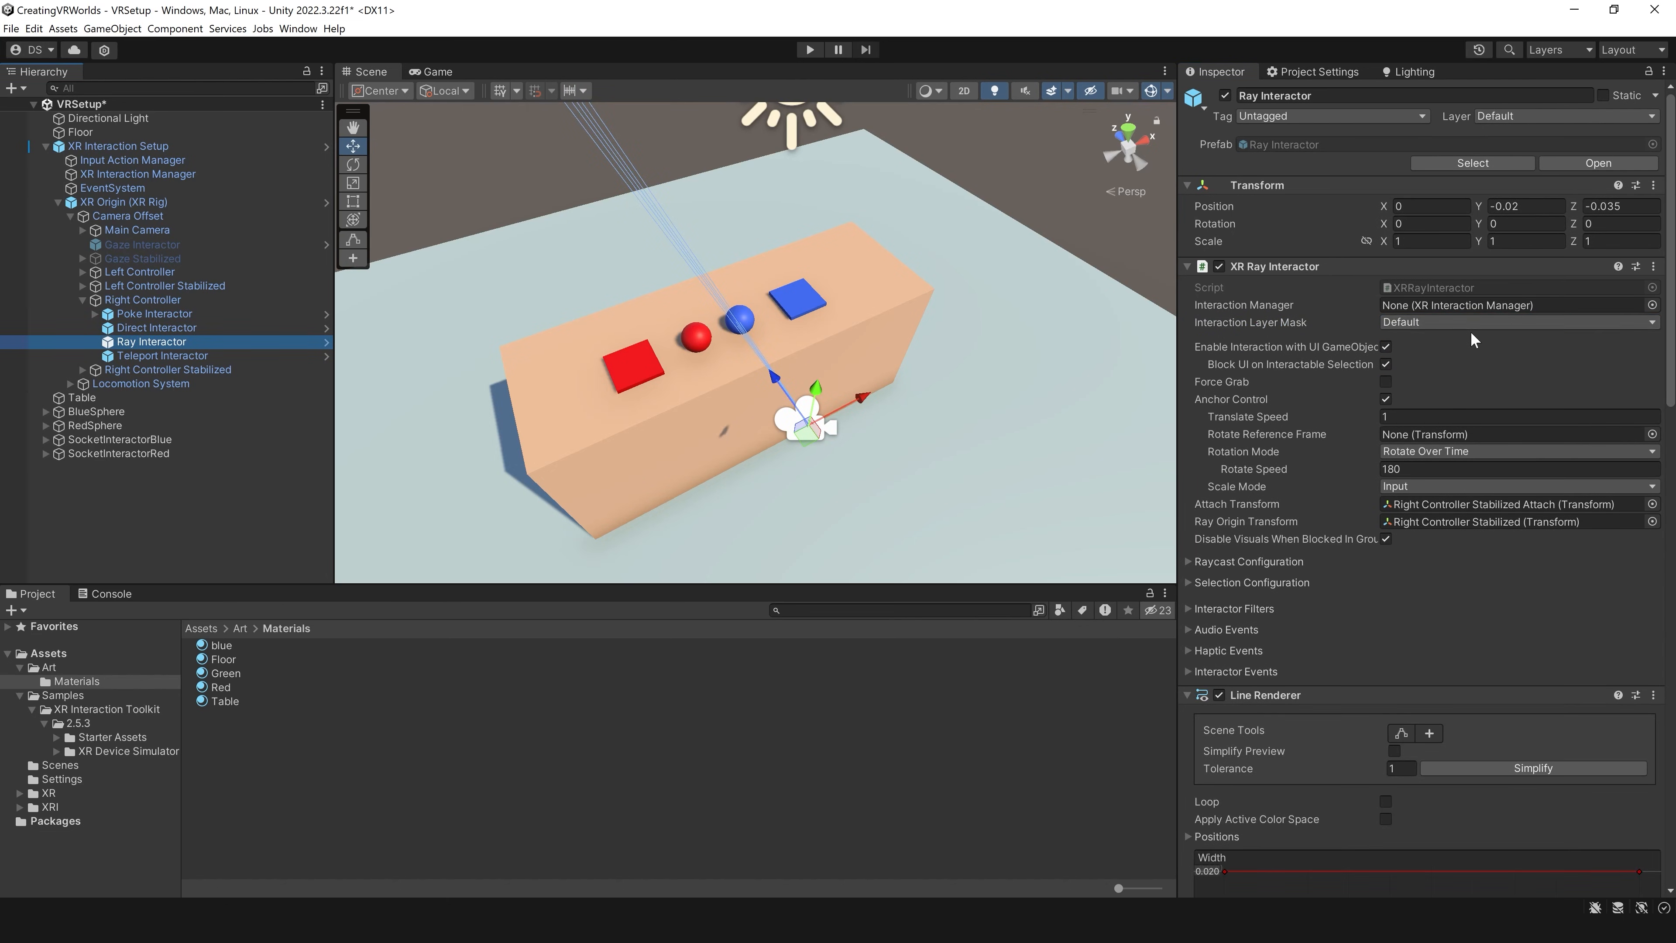
pyautogui.click(1475, 323)
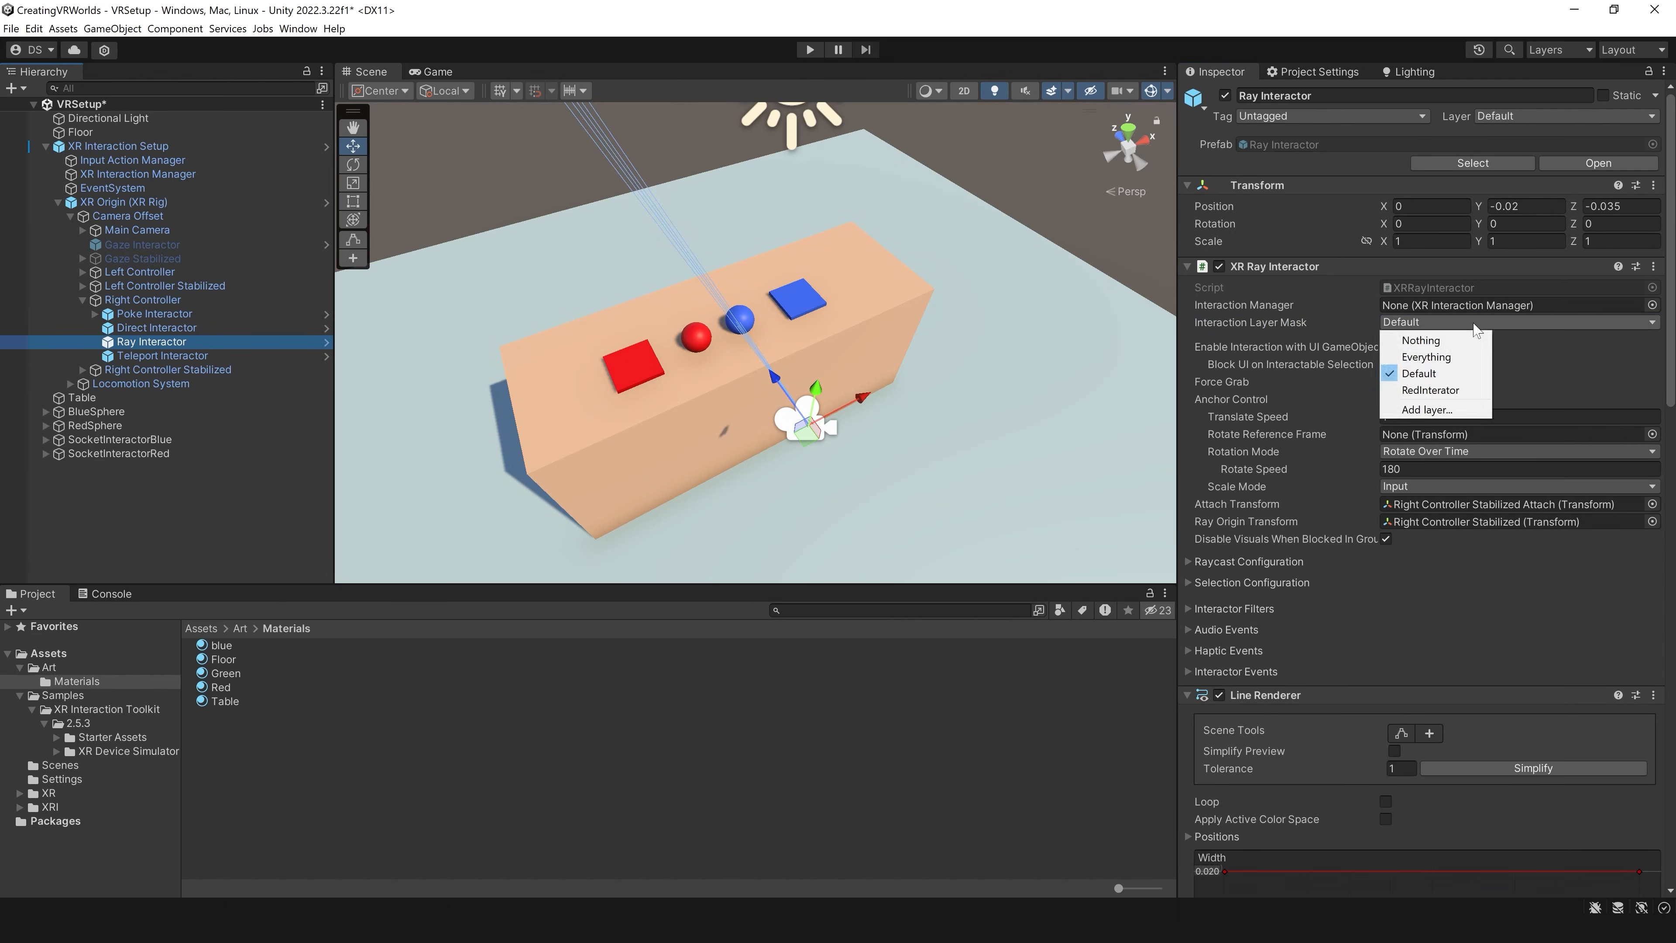
pyautogui.click(1443, 359)
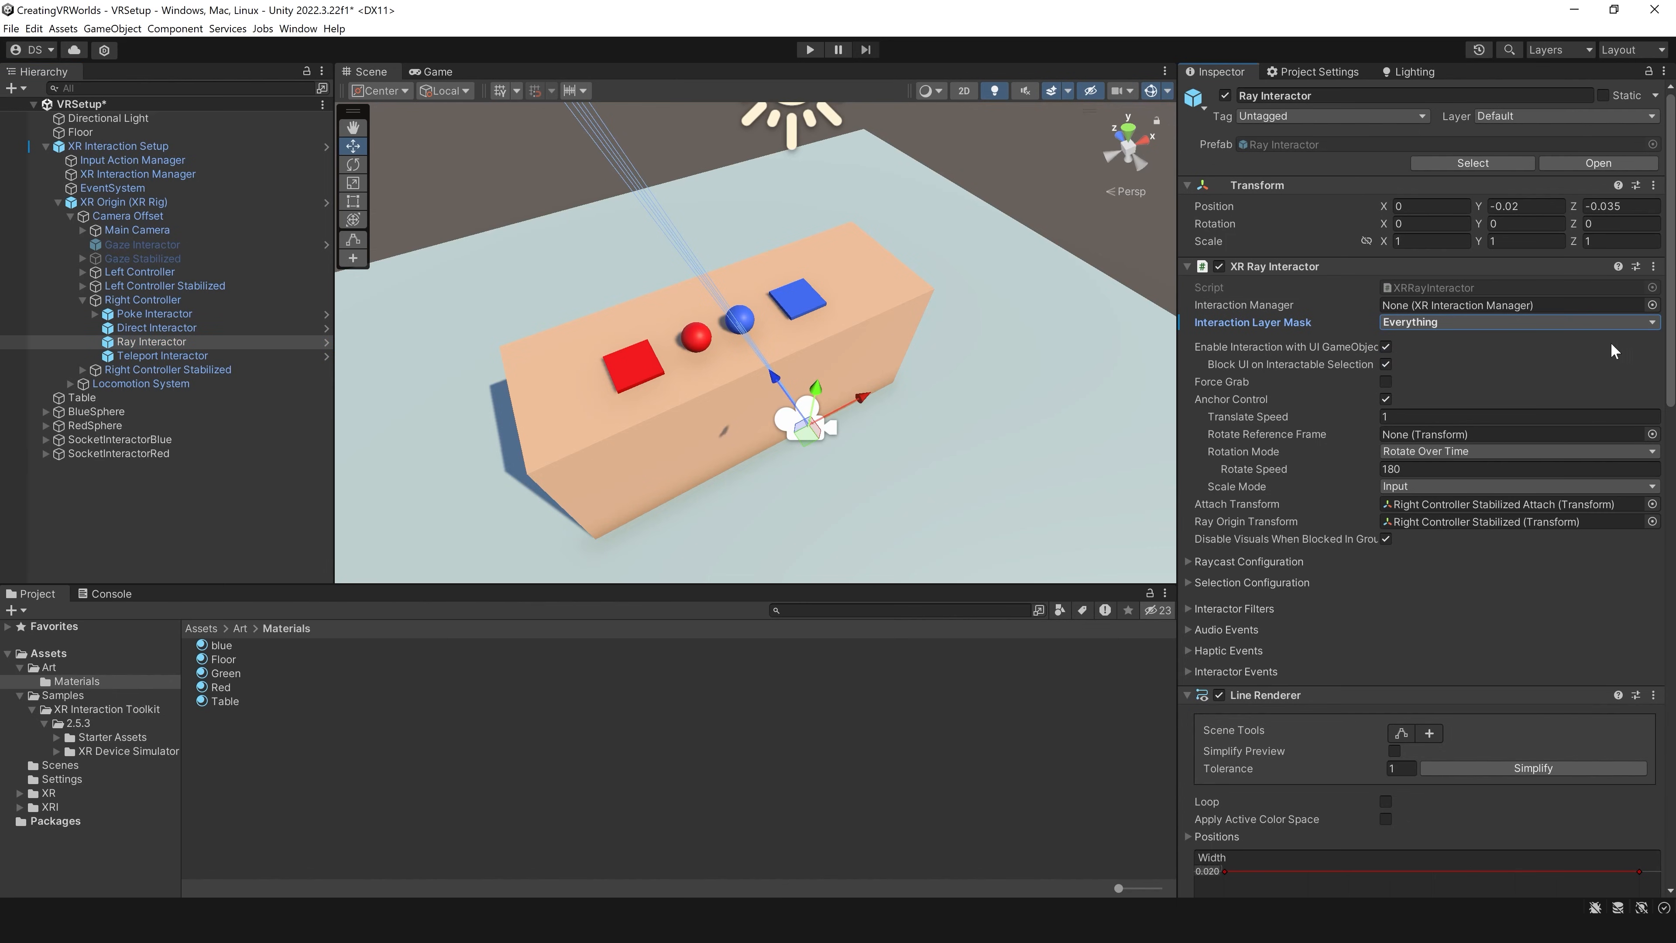
pyautogui.click(1443, 324)
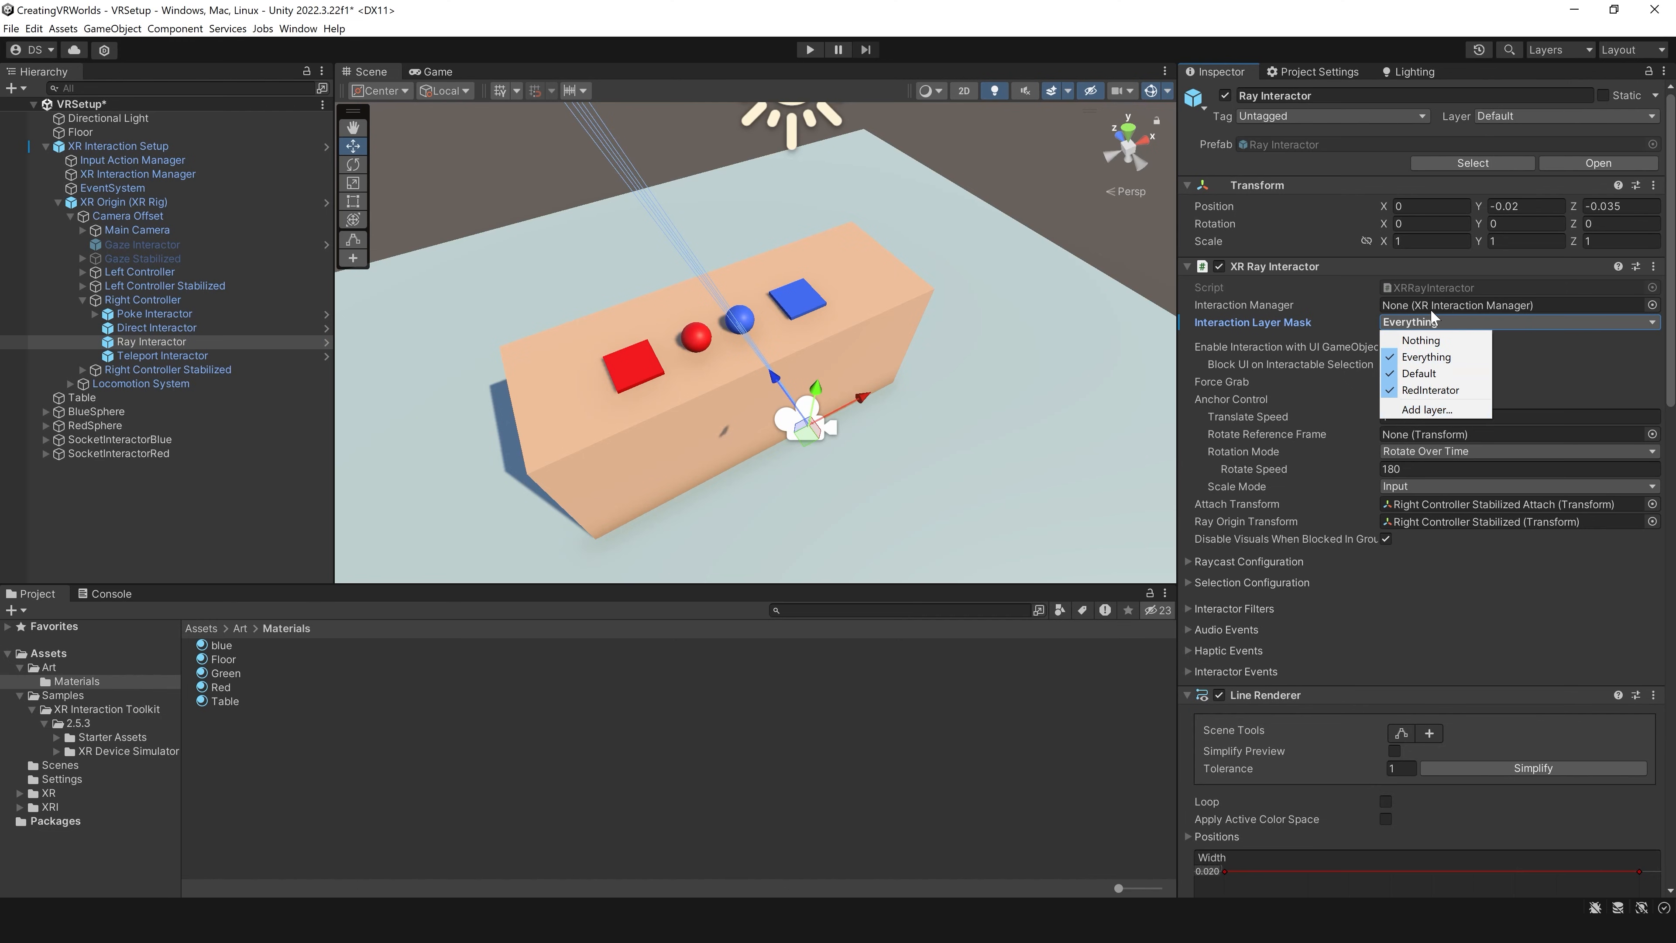
pyautogui.click(142, 300)
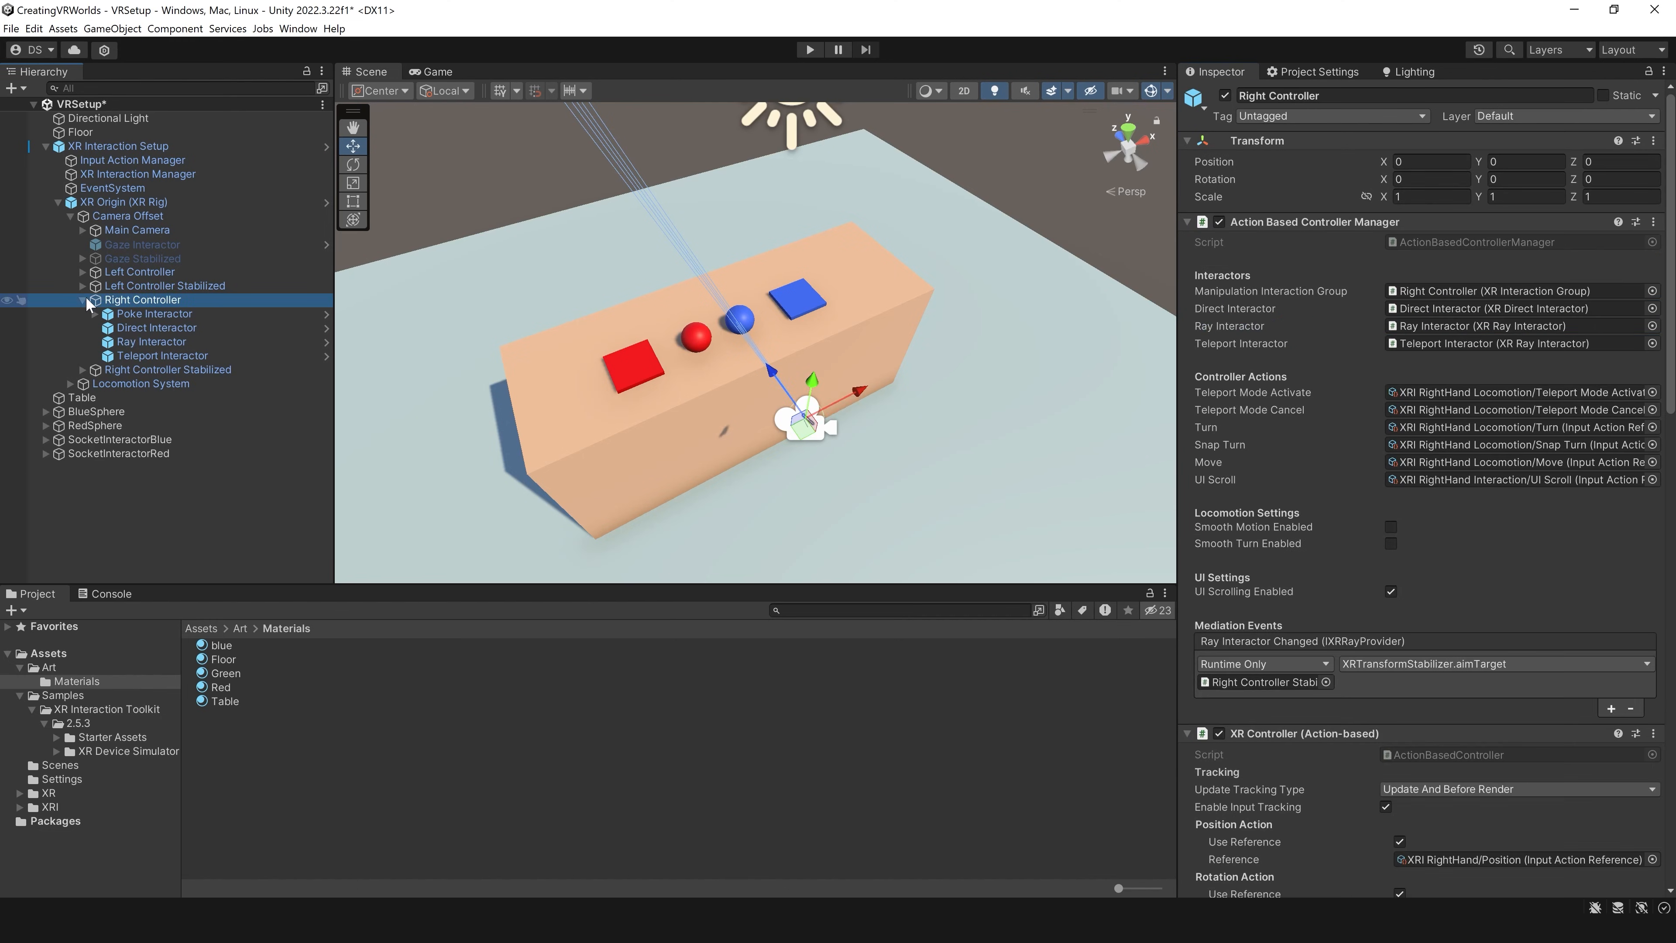
pyautogui.click(82, 300)
# Step: Set the Interaction Layer Mask of the Left Controller's Direct Interactor to Everything
pyautogui.click(125, 273)
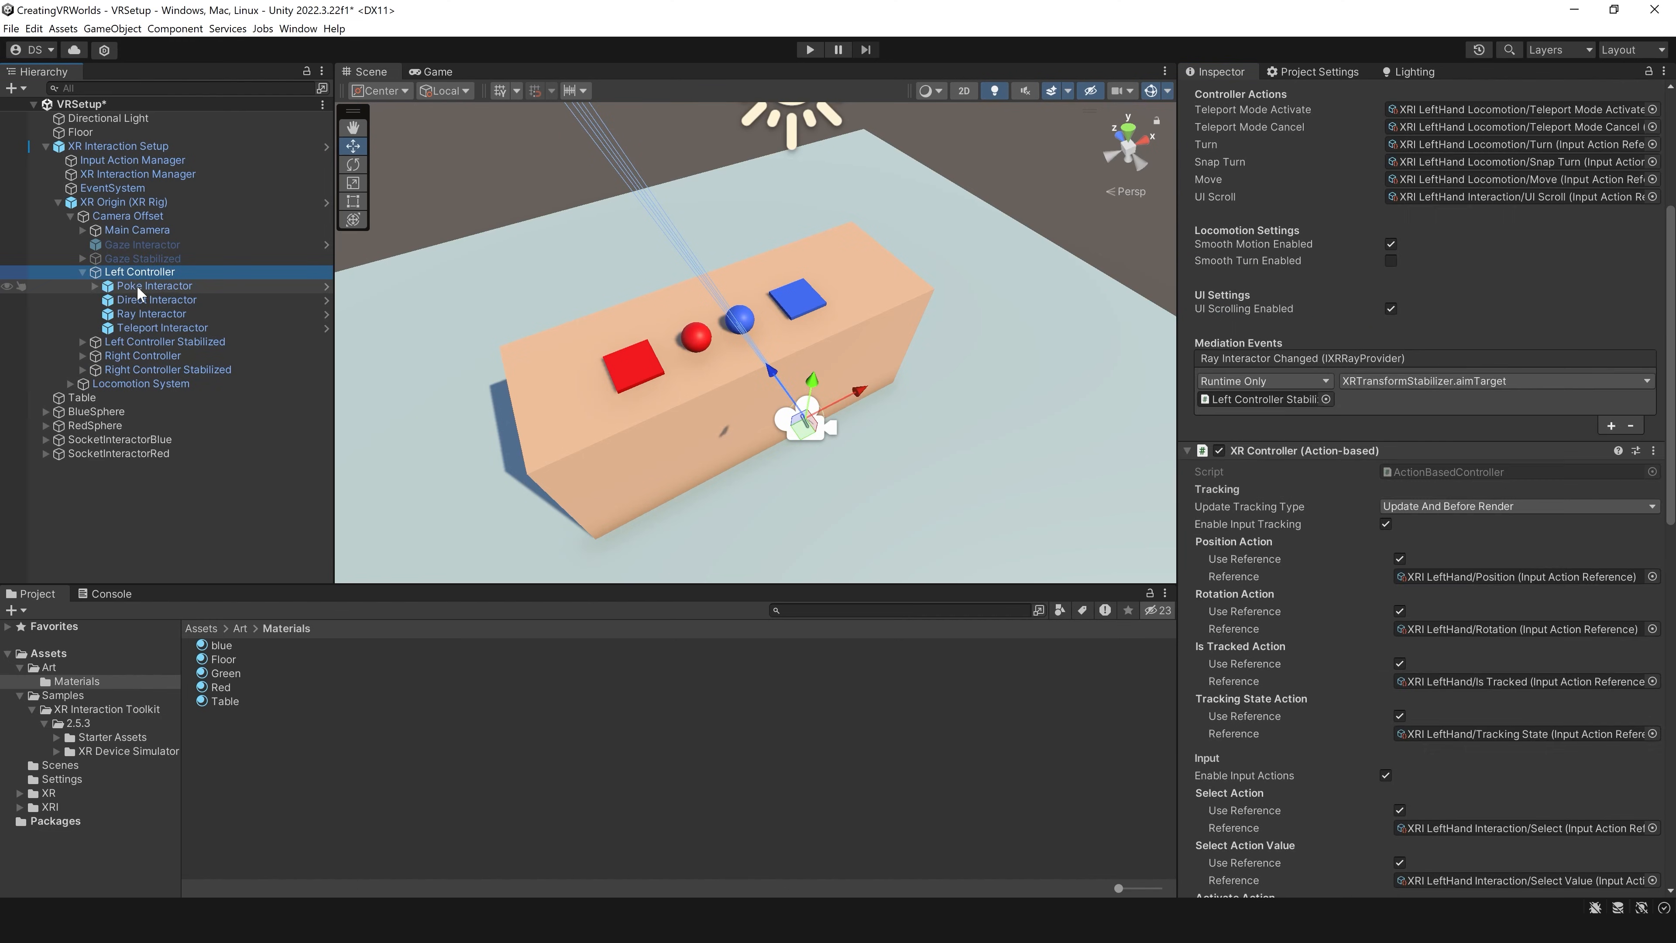
pyautogui.click(165, 303)
pyautogui.click(1485, 322)
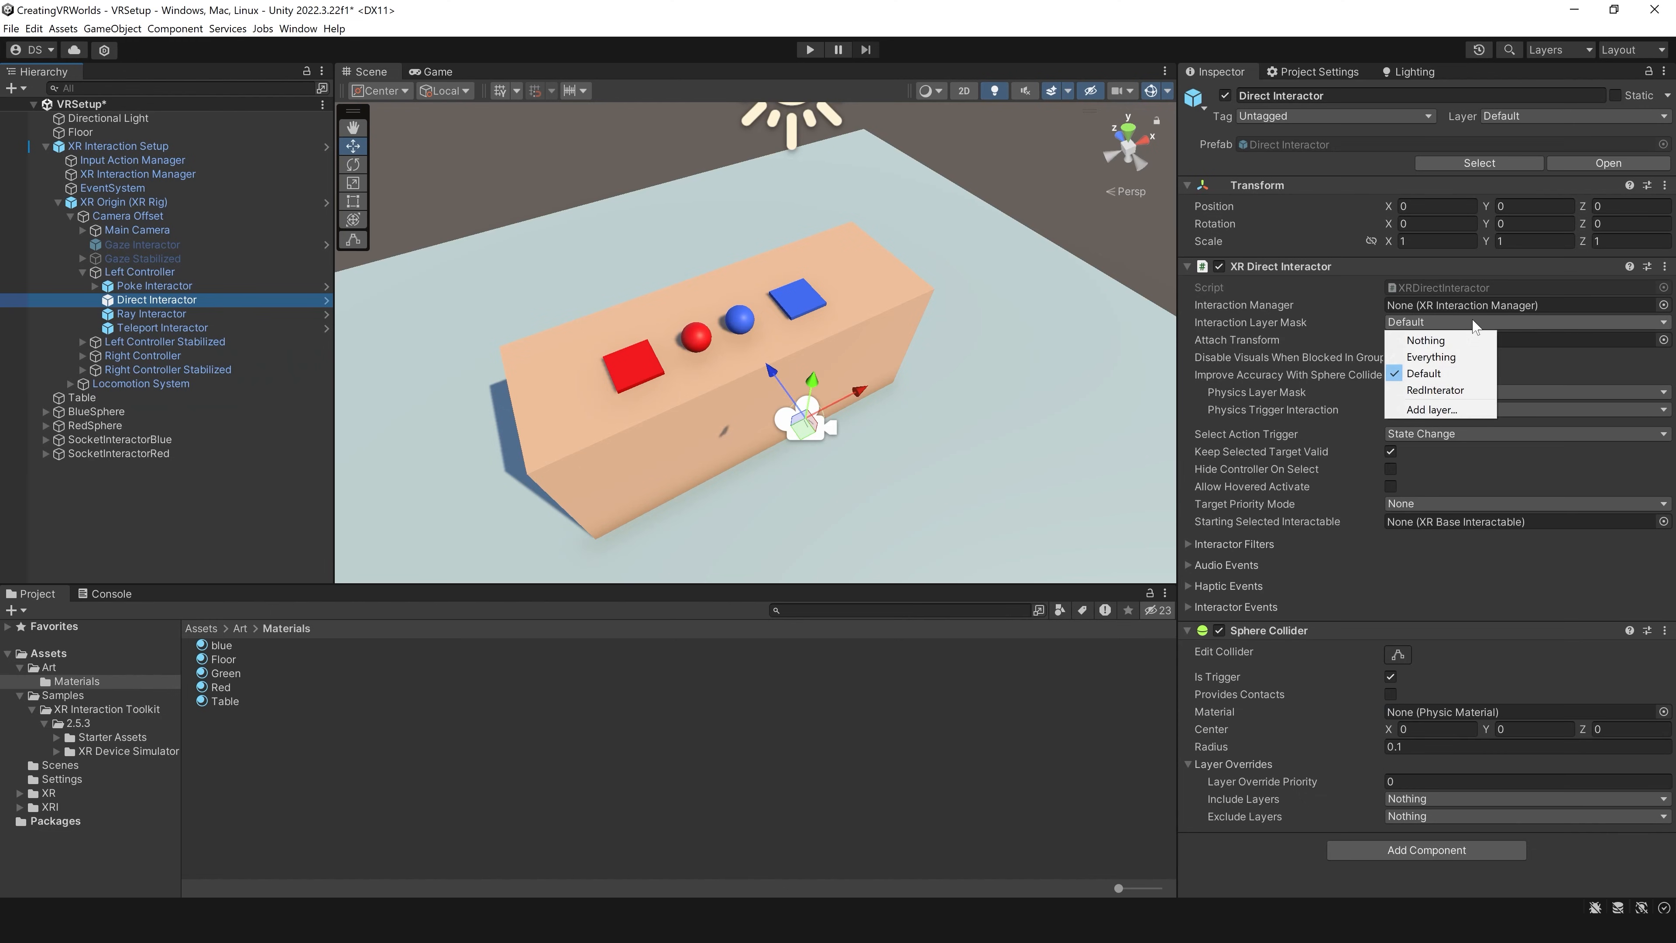
pyautogui.click(1452, 352)
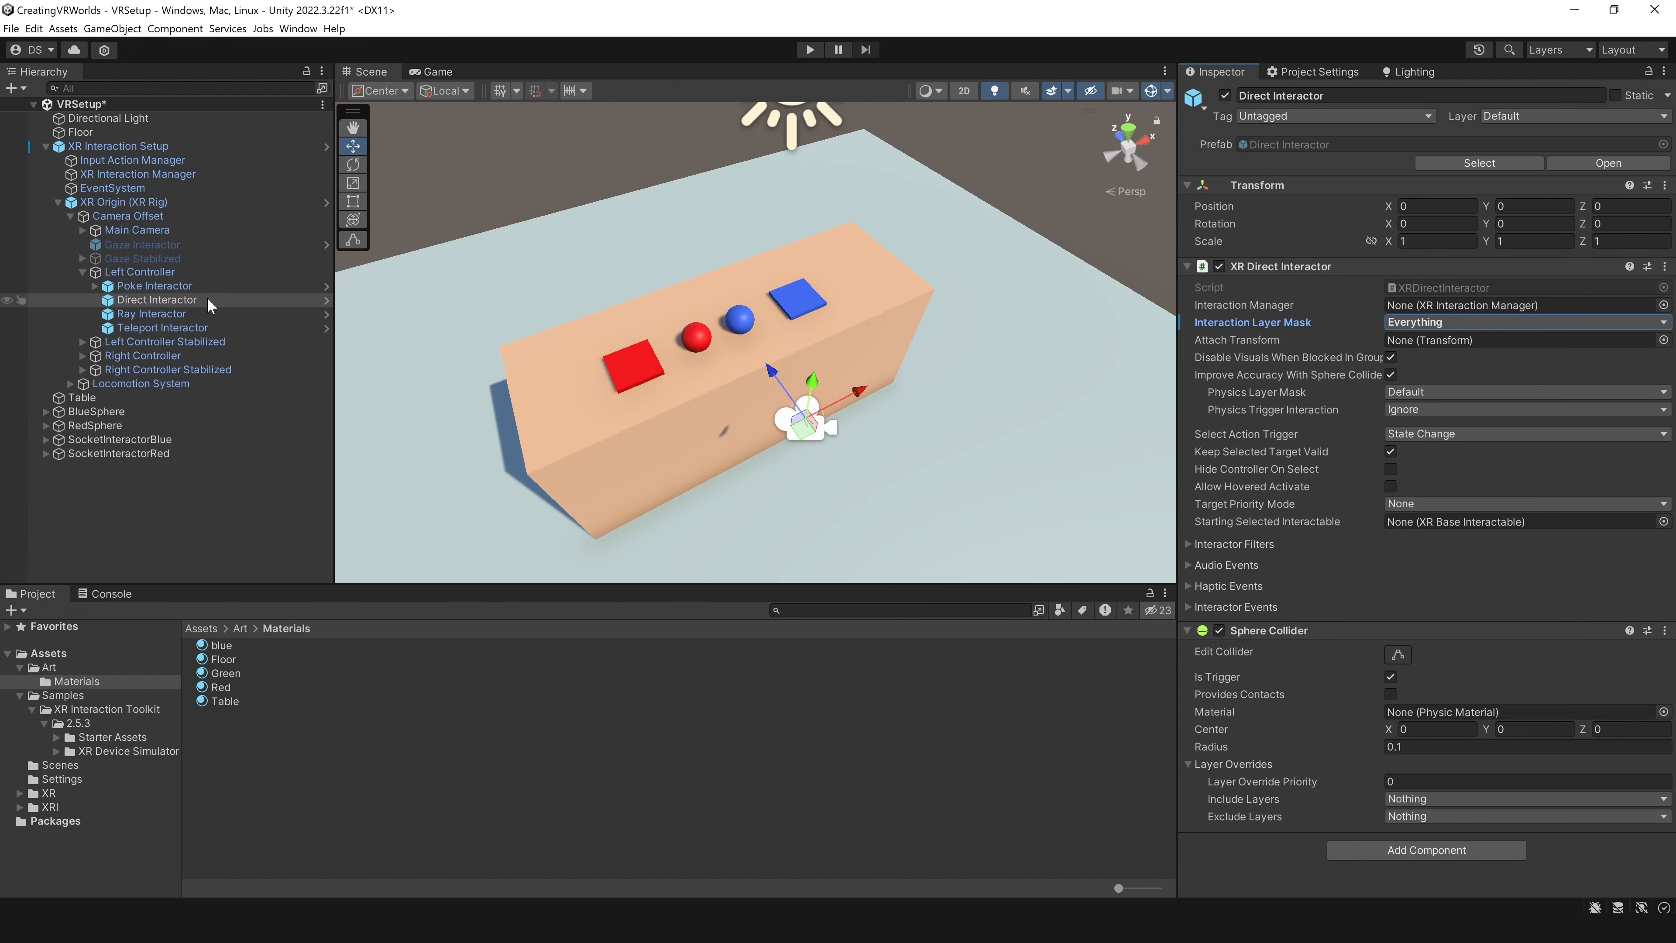
# Step: Add RedInterator to the Interaction Layer Mask of the Left Controller's Ray Interactor and collapse the Left Controller's children
pyautogui.click(198, 314)
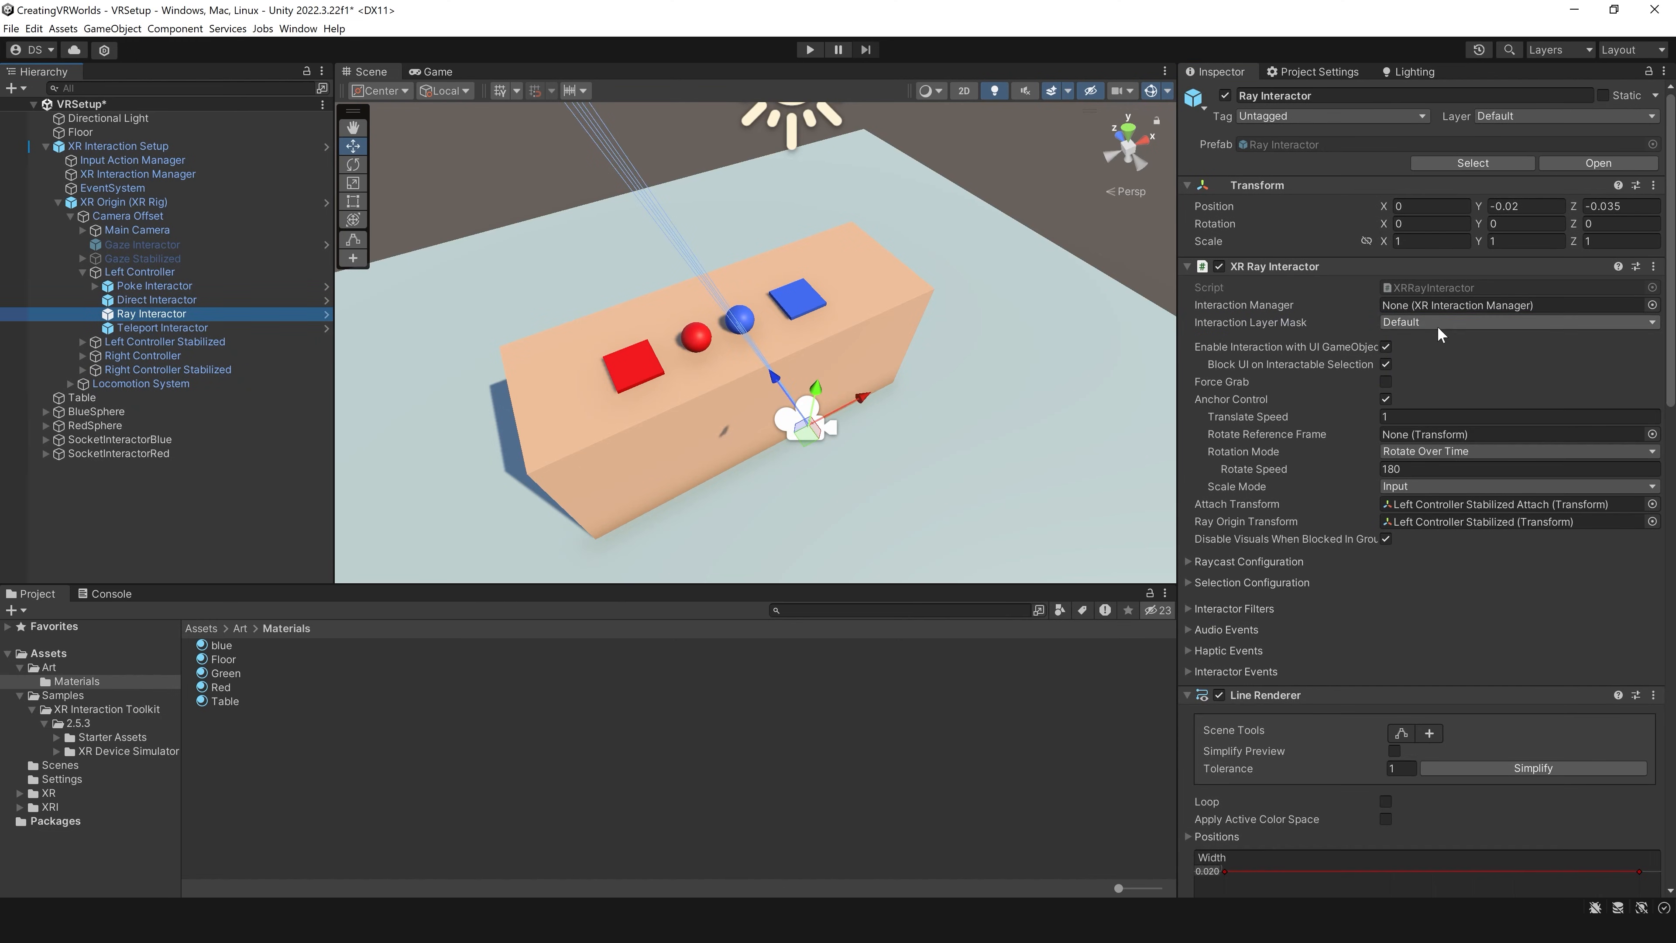
pyautogui.click(1438, 327)
pyautogui.click(1431, 388)
pyautogui.click(83, 272)
# Step: Save the scene and run it in Play mode to test the red sphere with the red socket
pyautogui.hotkey('ctrl', 's')
pyautogui.click(805, 52)
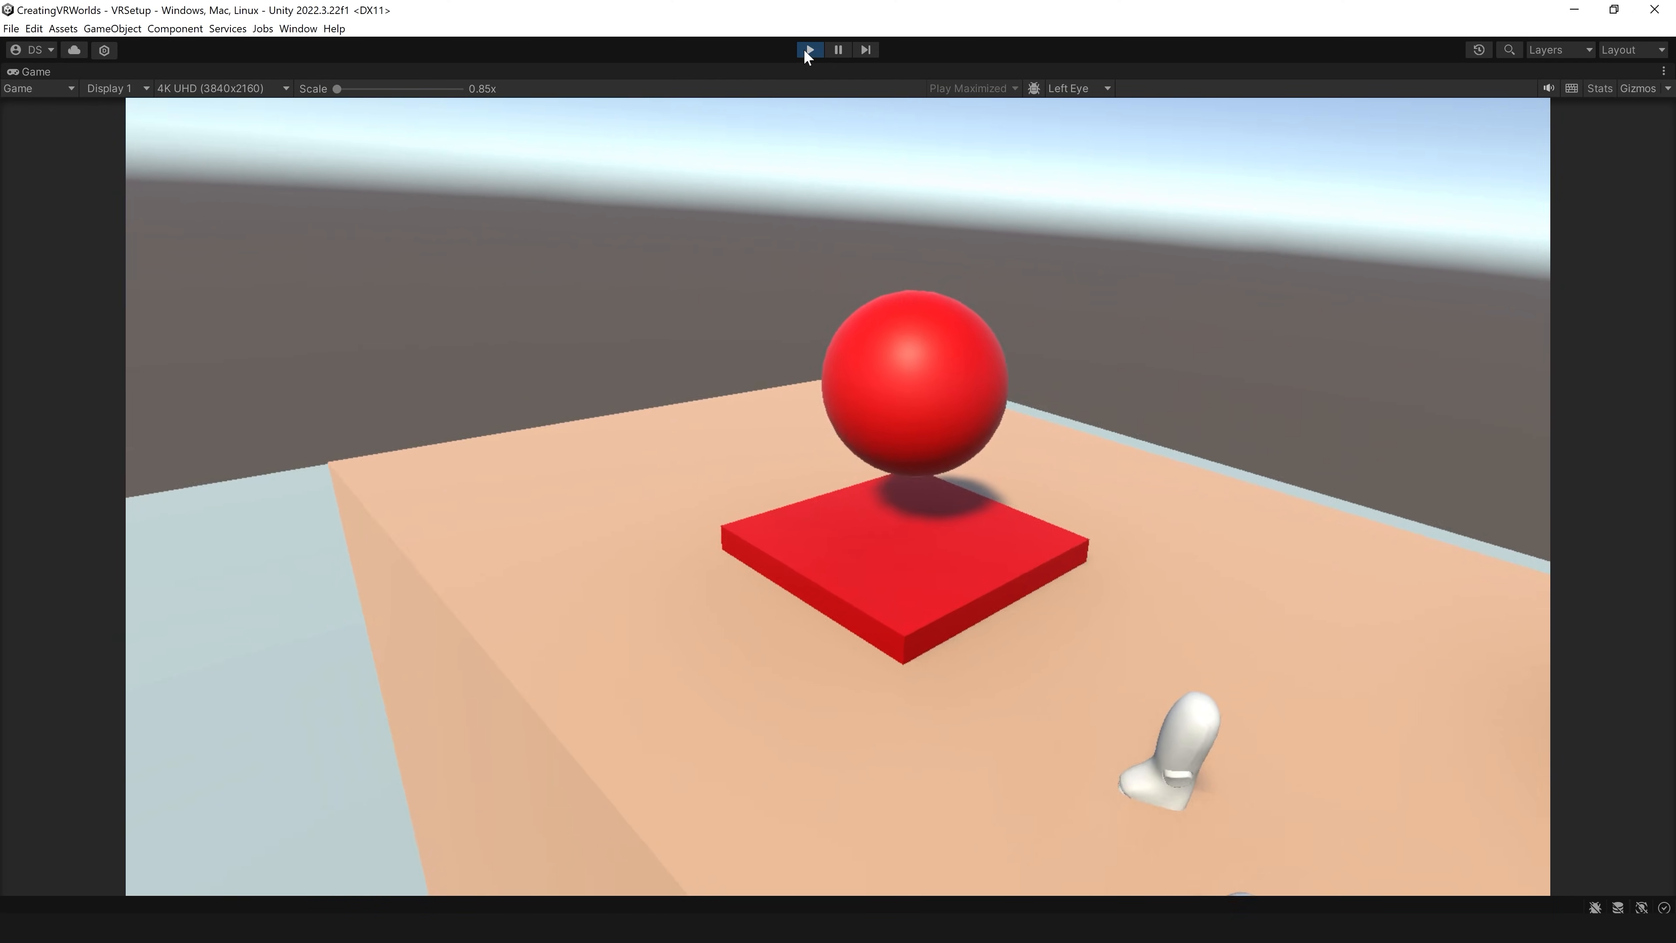
pyautogui.click(809, 50)
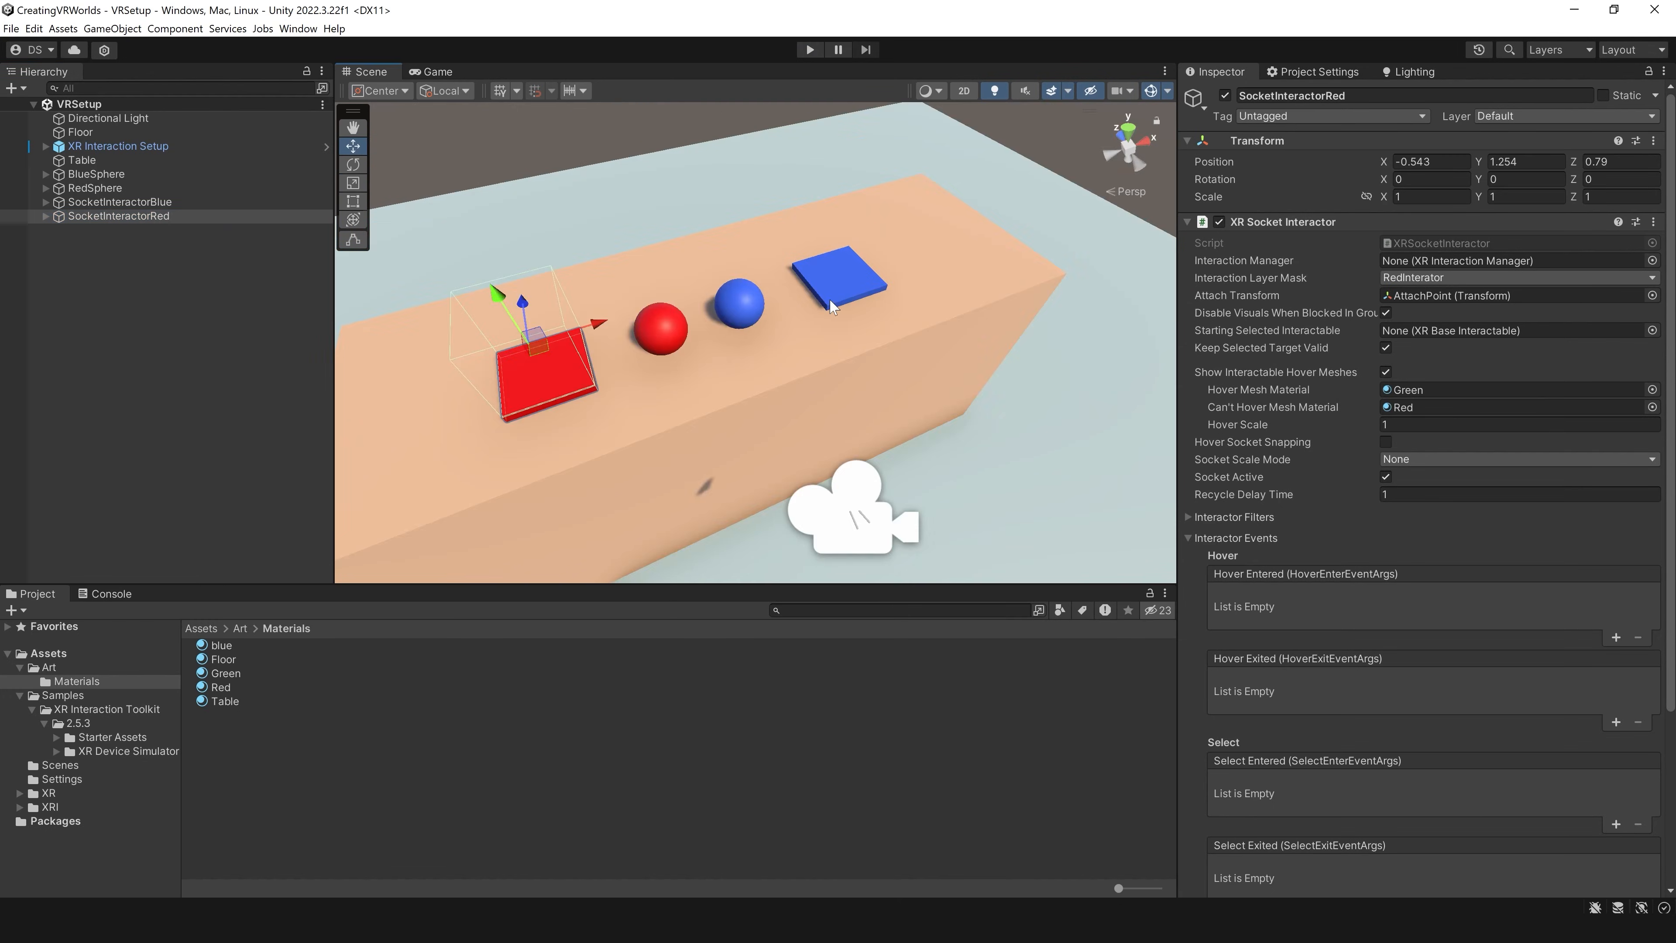
# Step: Add an interaction layer named BlueInteractor as User Layer 2, starting from SocketInteractorBlue's Interaction Layer Mask
pyautogui.click(191, 202)
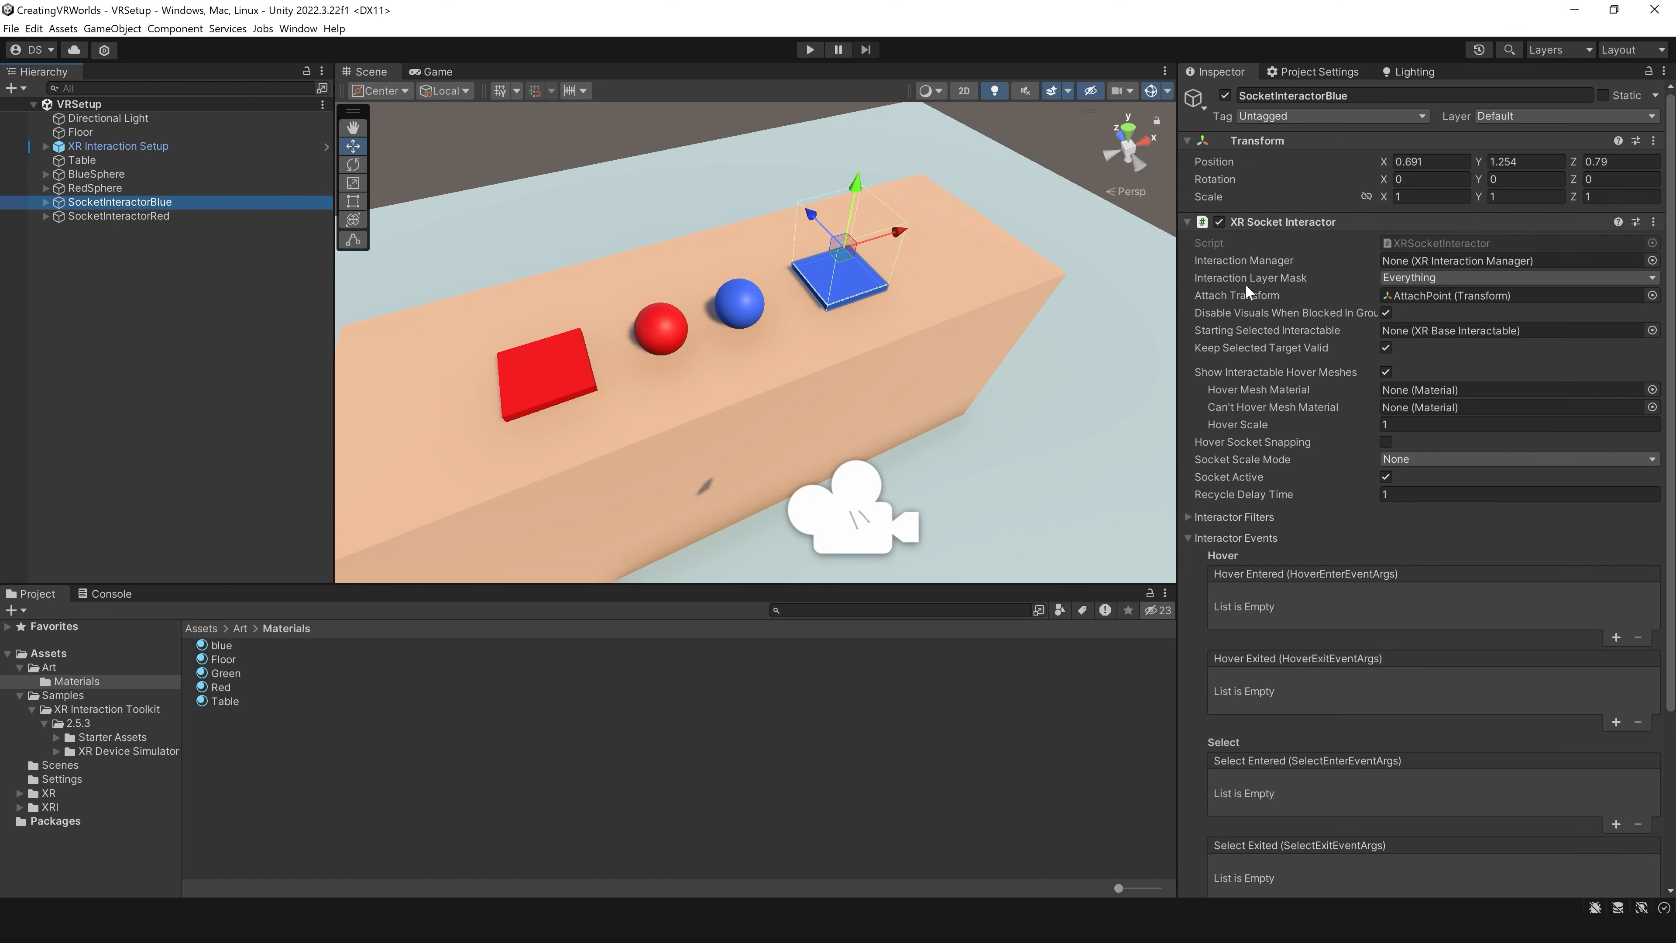
pyautogui.click(1455, 277)
pyautogui.click(1419, 363)
pyautogui.click(1518, 195)
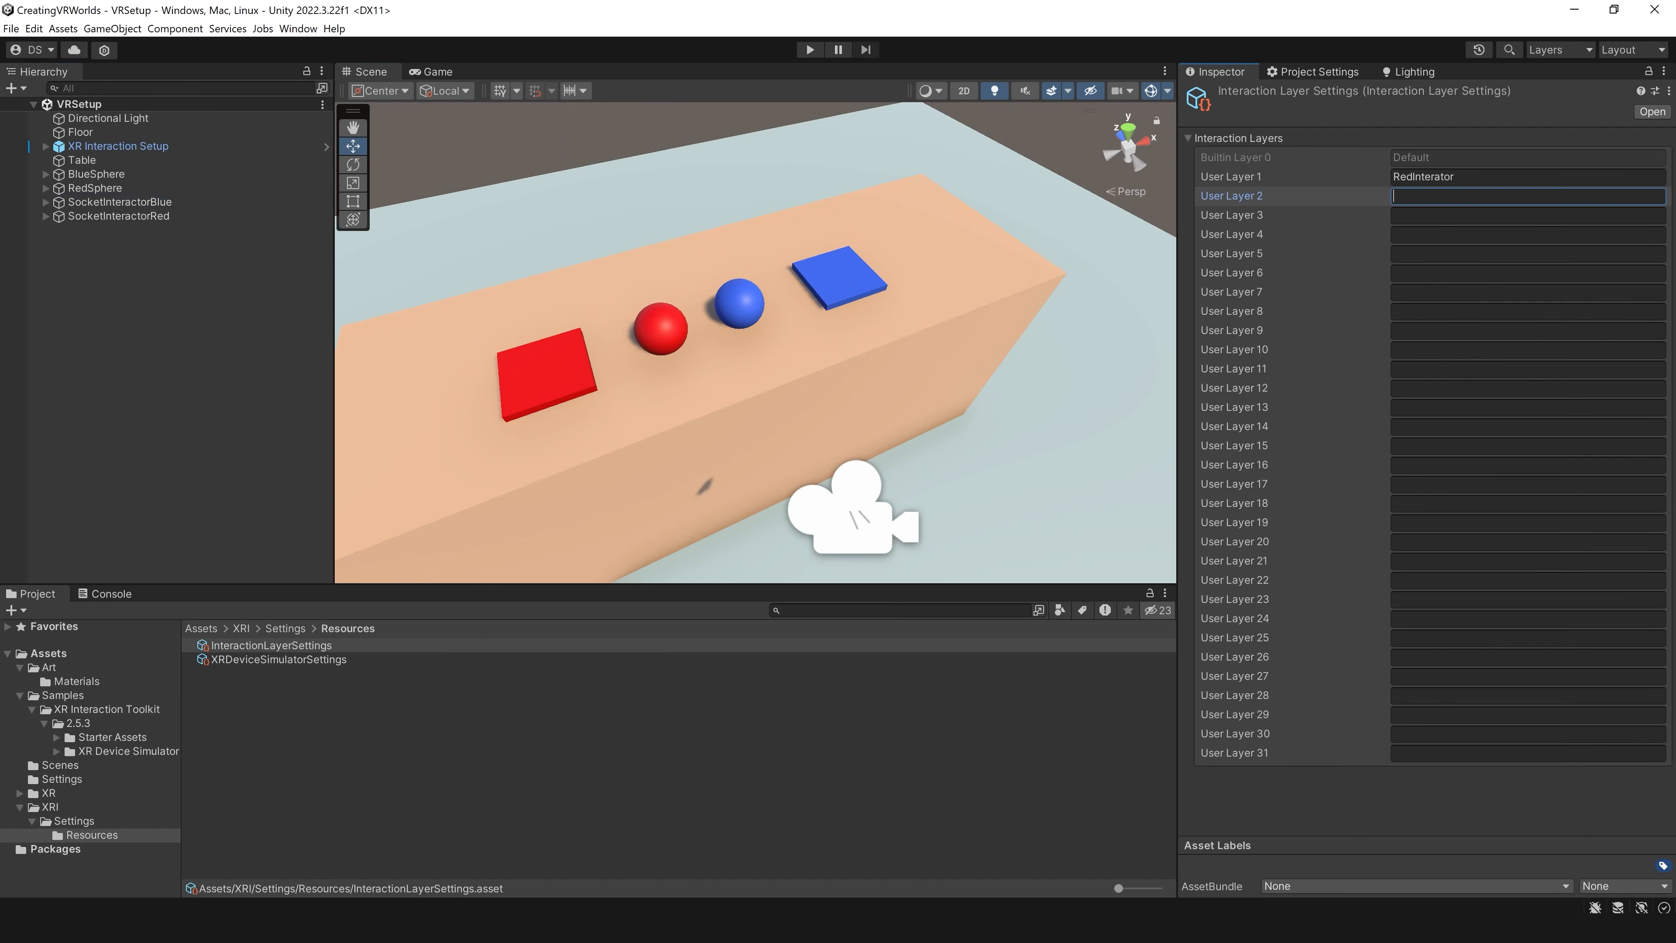
pyautogui.write('BlueInte')
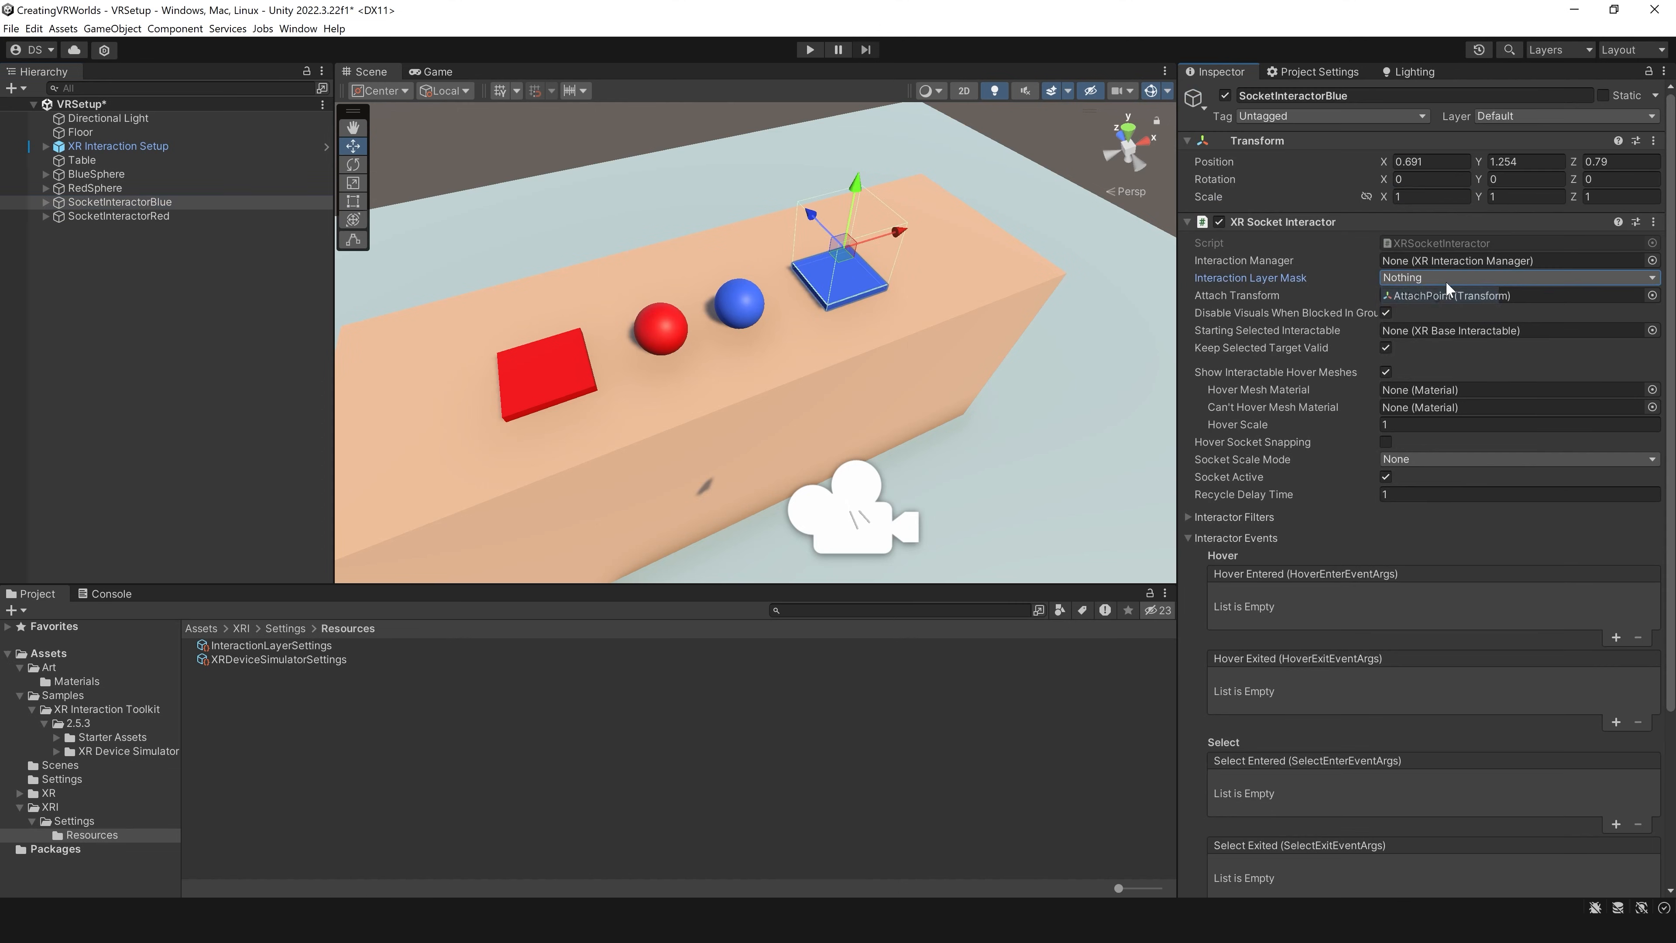
# Step: On SocketInteractorBlue, set the Interaction Layer Mask to BlueInteractor only and assign Green as the Hover Mesh Material
pyautogui.click(1485, 277)
pyautogui.click(1442, 362)
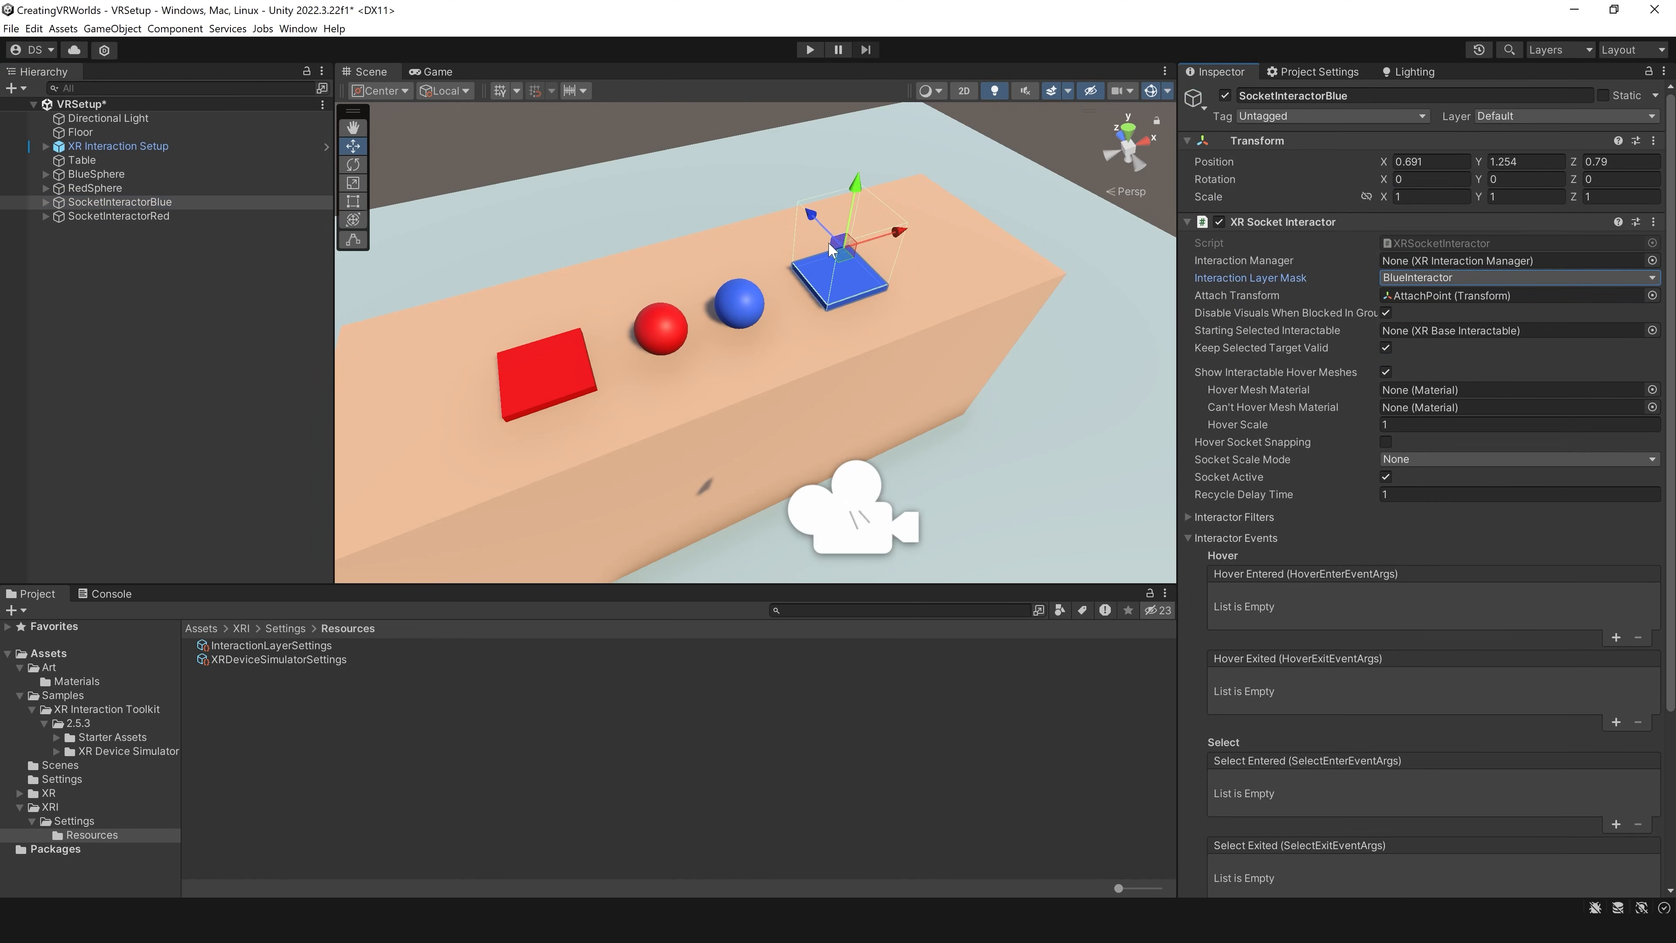
pyautogui.moveTo(1219, 291)
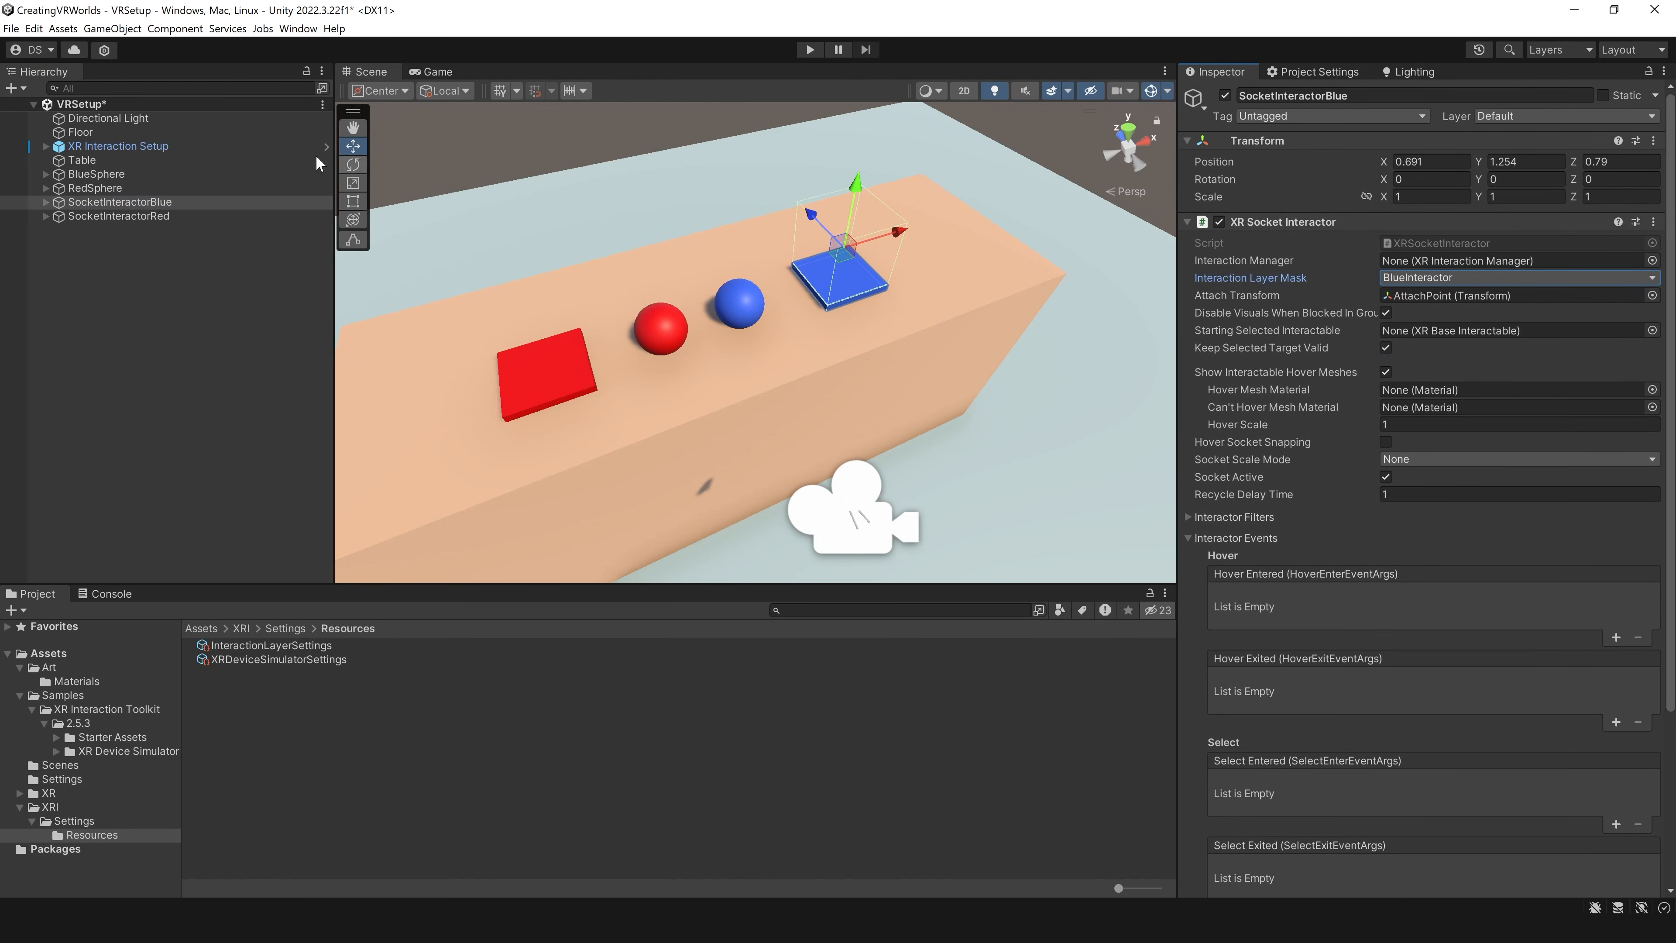
pyautogui.click(163, 204)
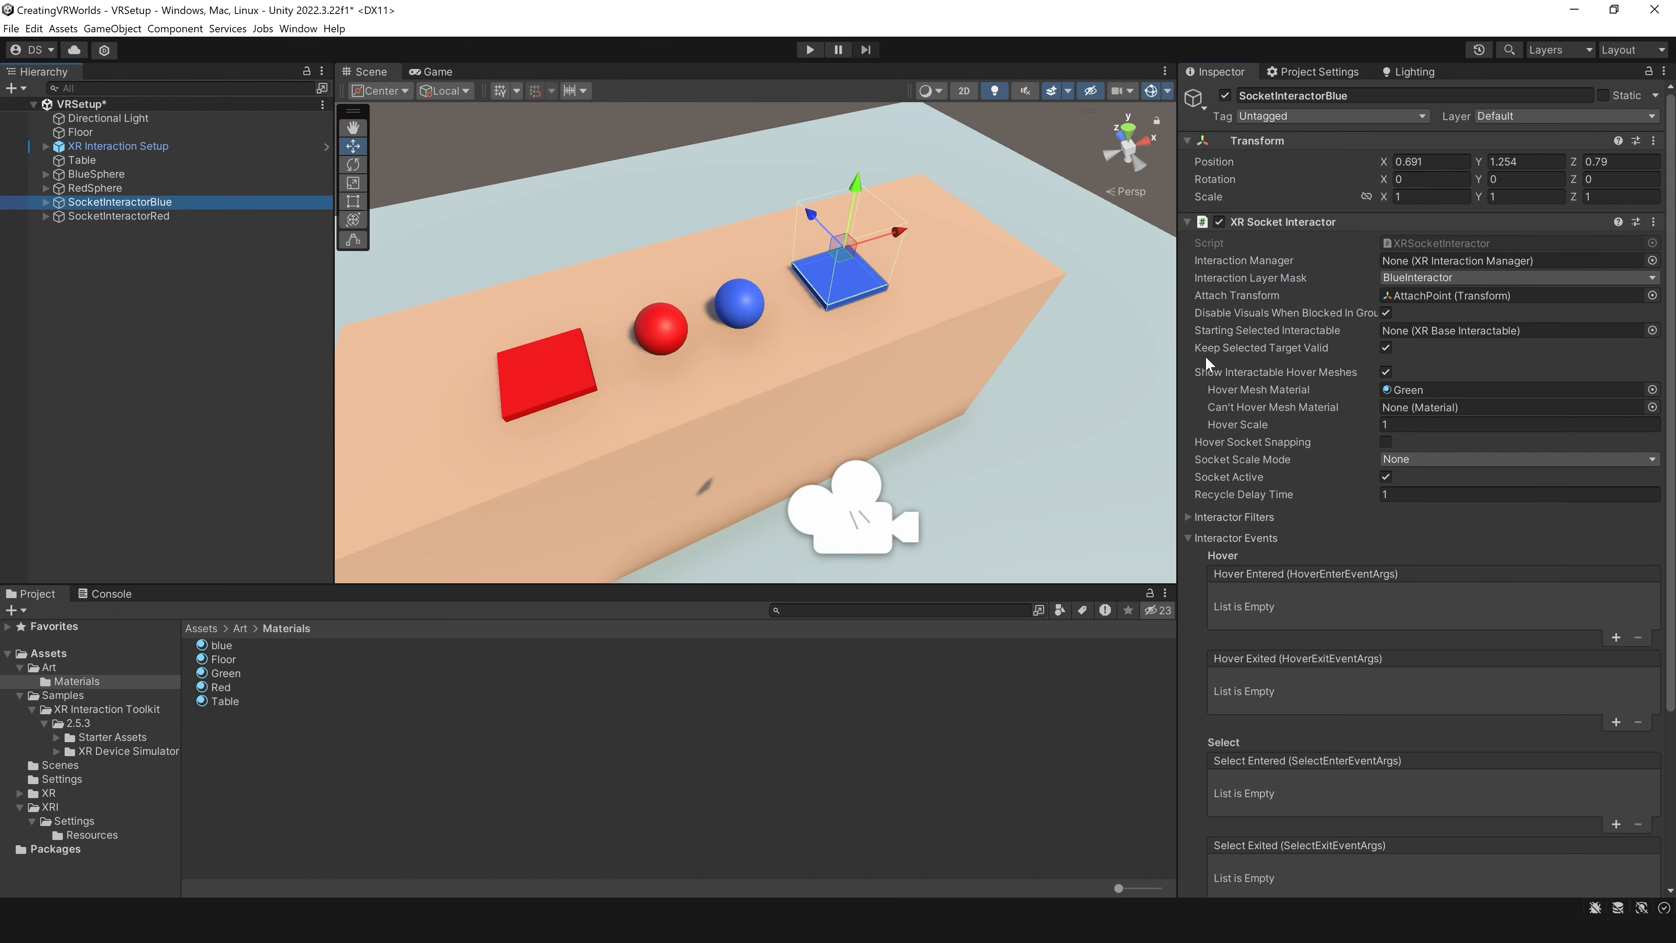
pyautogui.click(1410, 389)
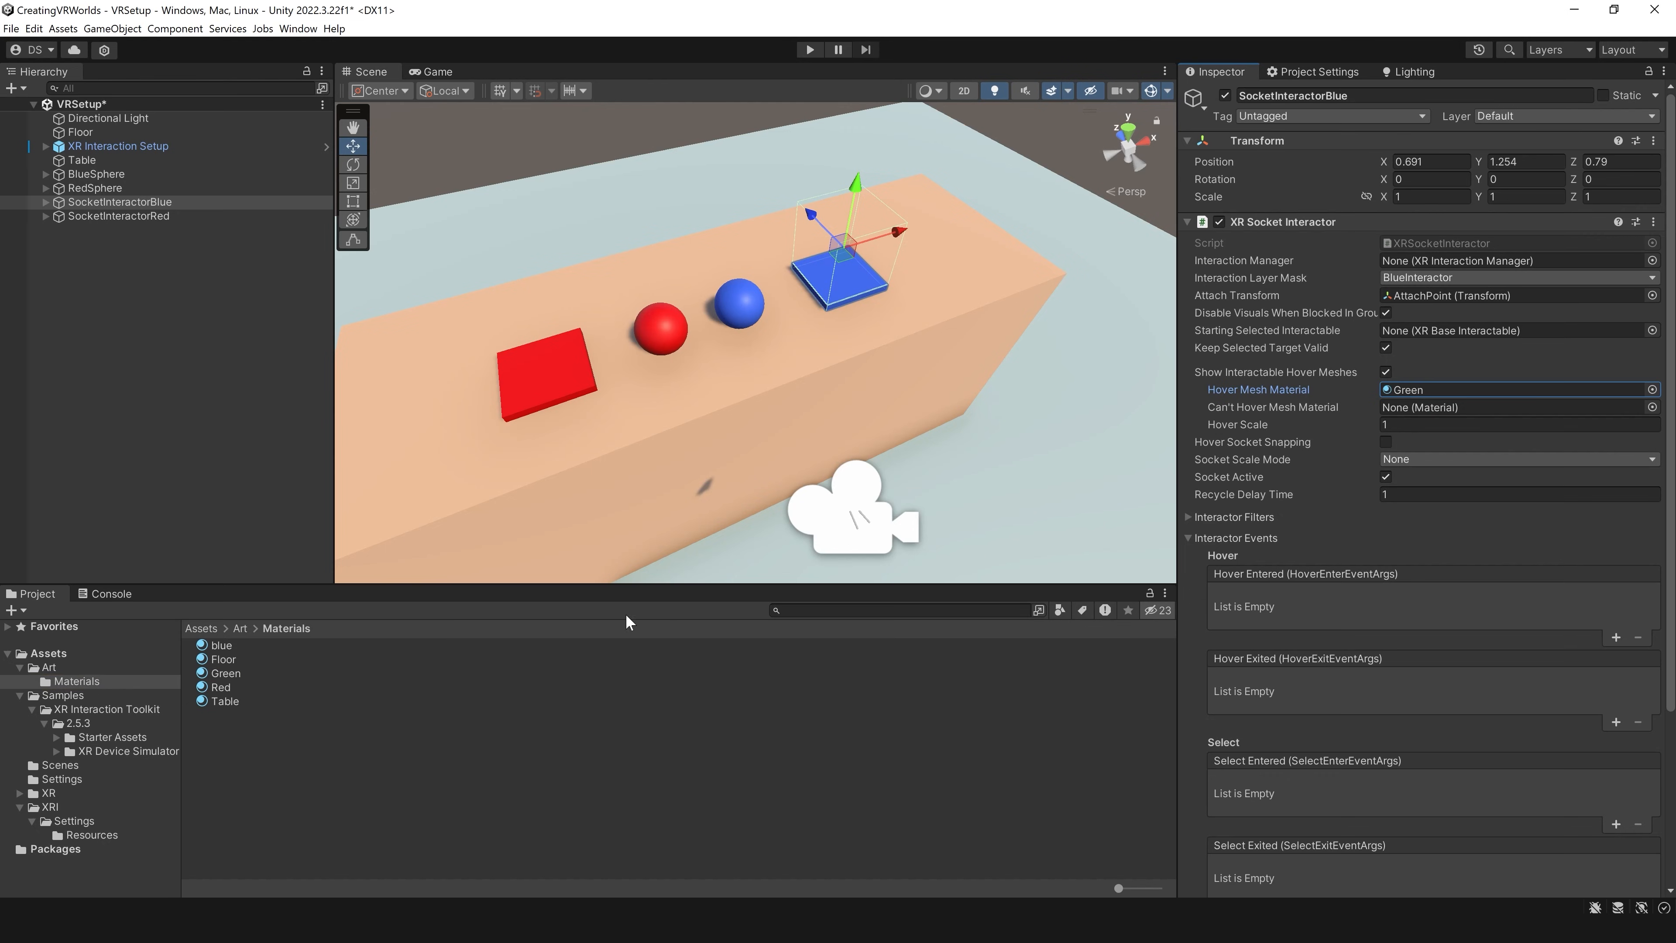
# Step: Change the Base Map color of the Green material from the Materials folder to a medium green
pyautogui.click(222, 674)
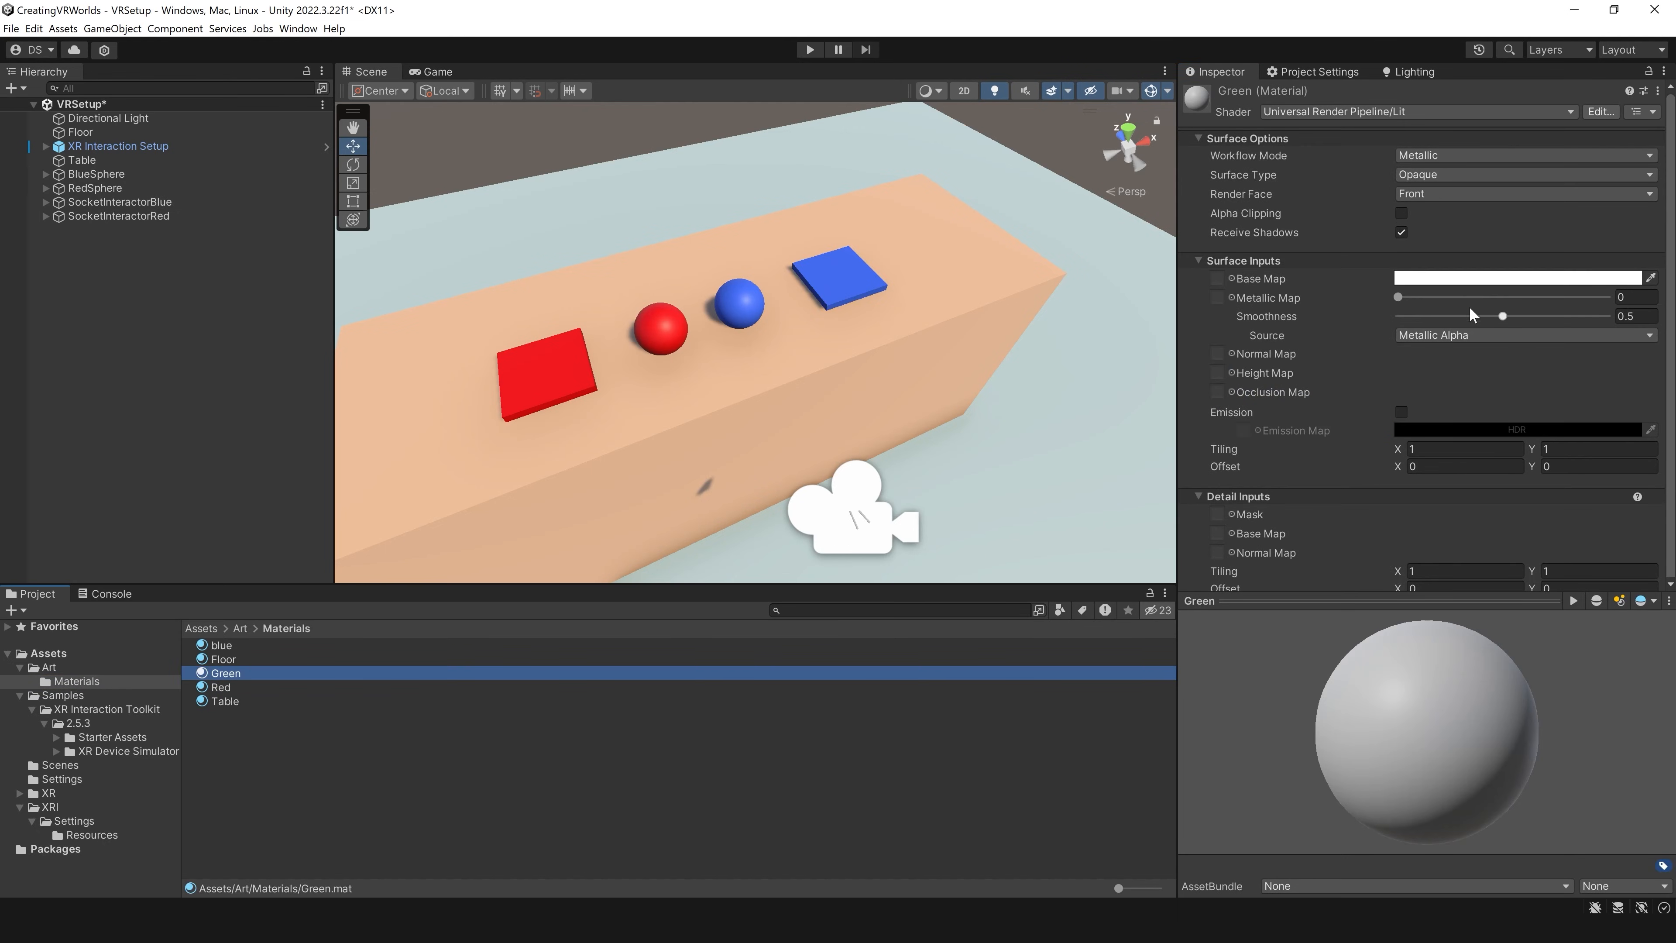
pyautogui.click(1476, 279)
pyautogui.click(1545, 343)
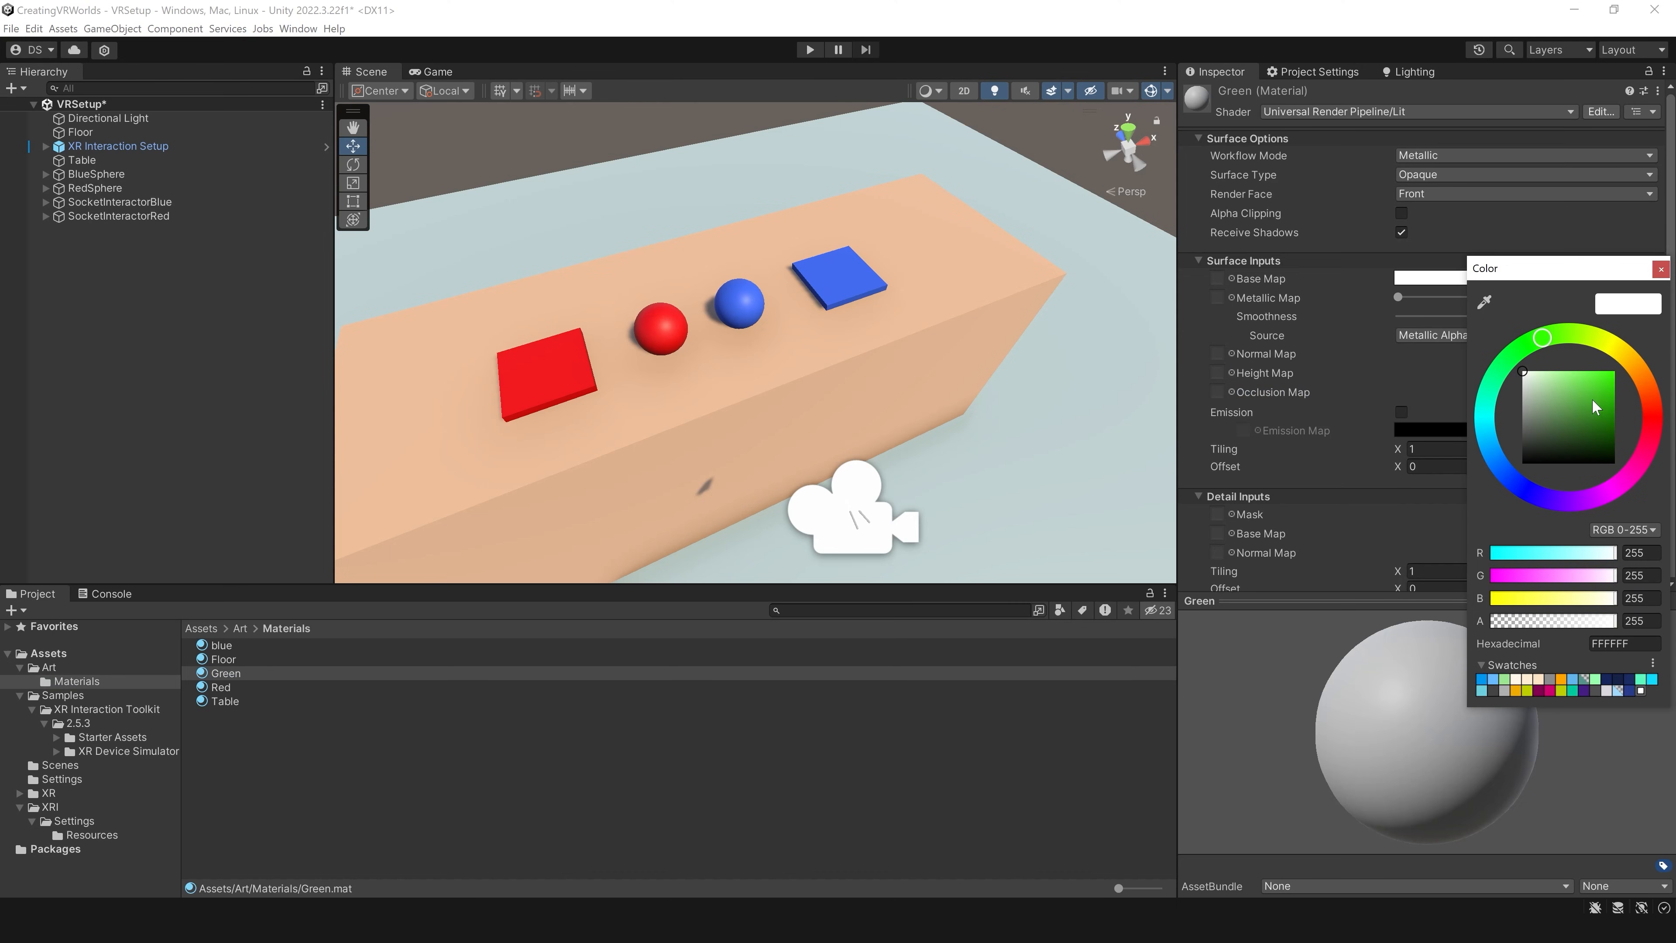
pyautogui.click(1597, 407)
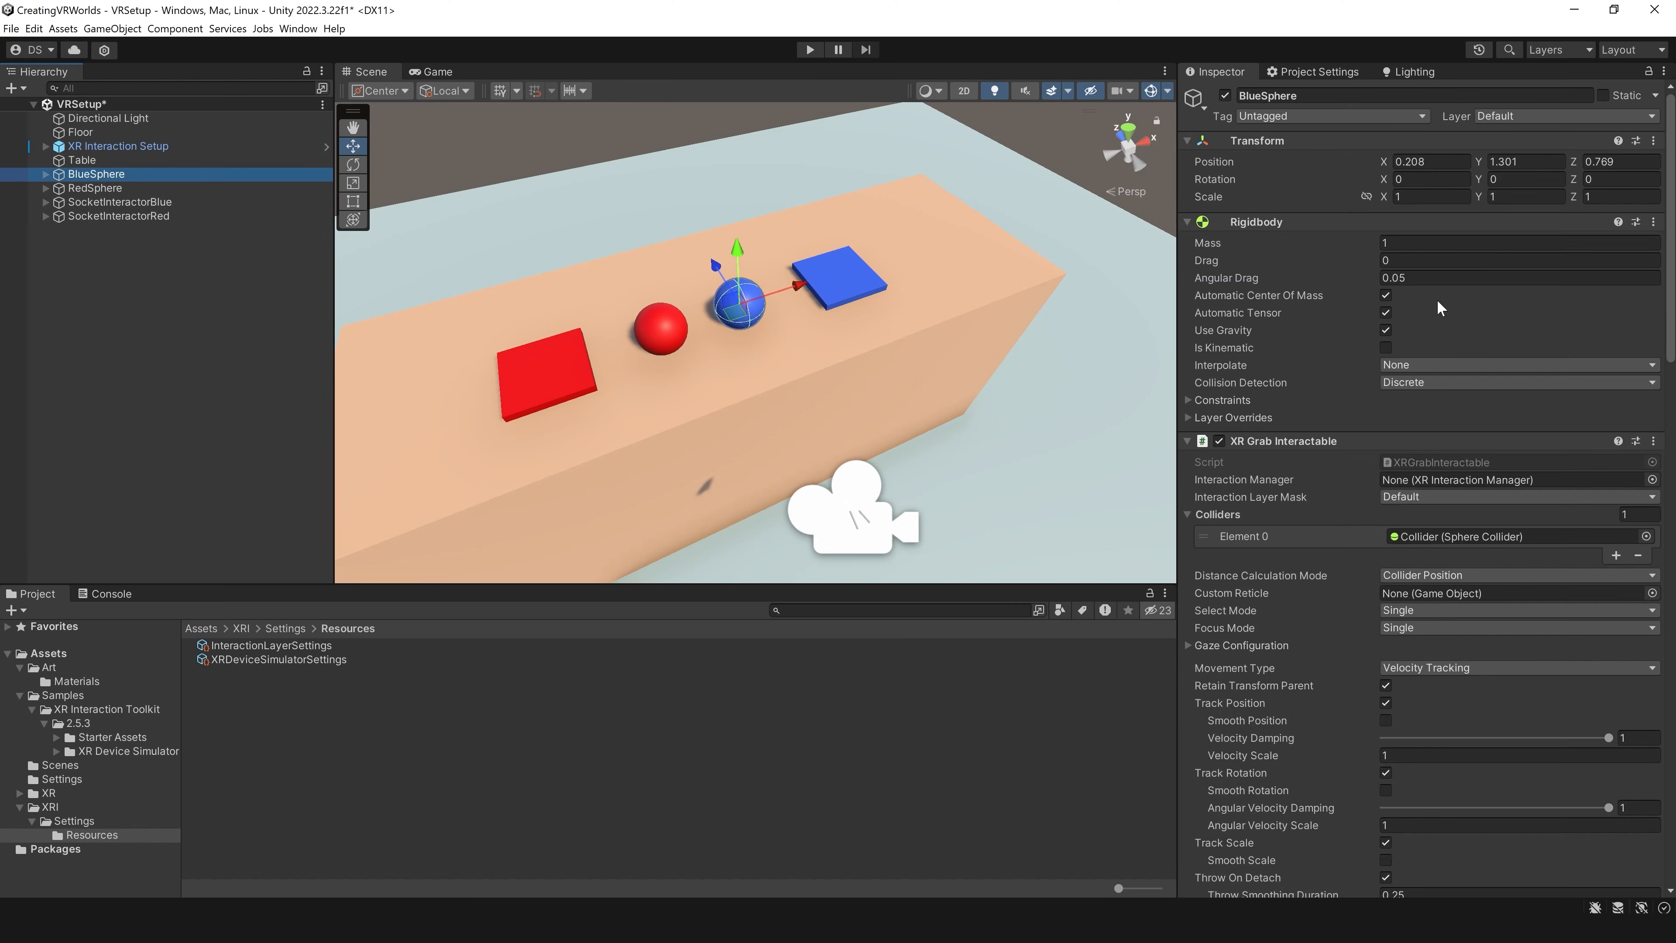
# Step: Set the Interaction Layer Mask of BlueSphere's XR Grab Interactable to BlueInteractor only
pyautogui.click(1433, 497)
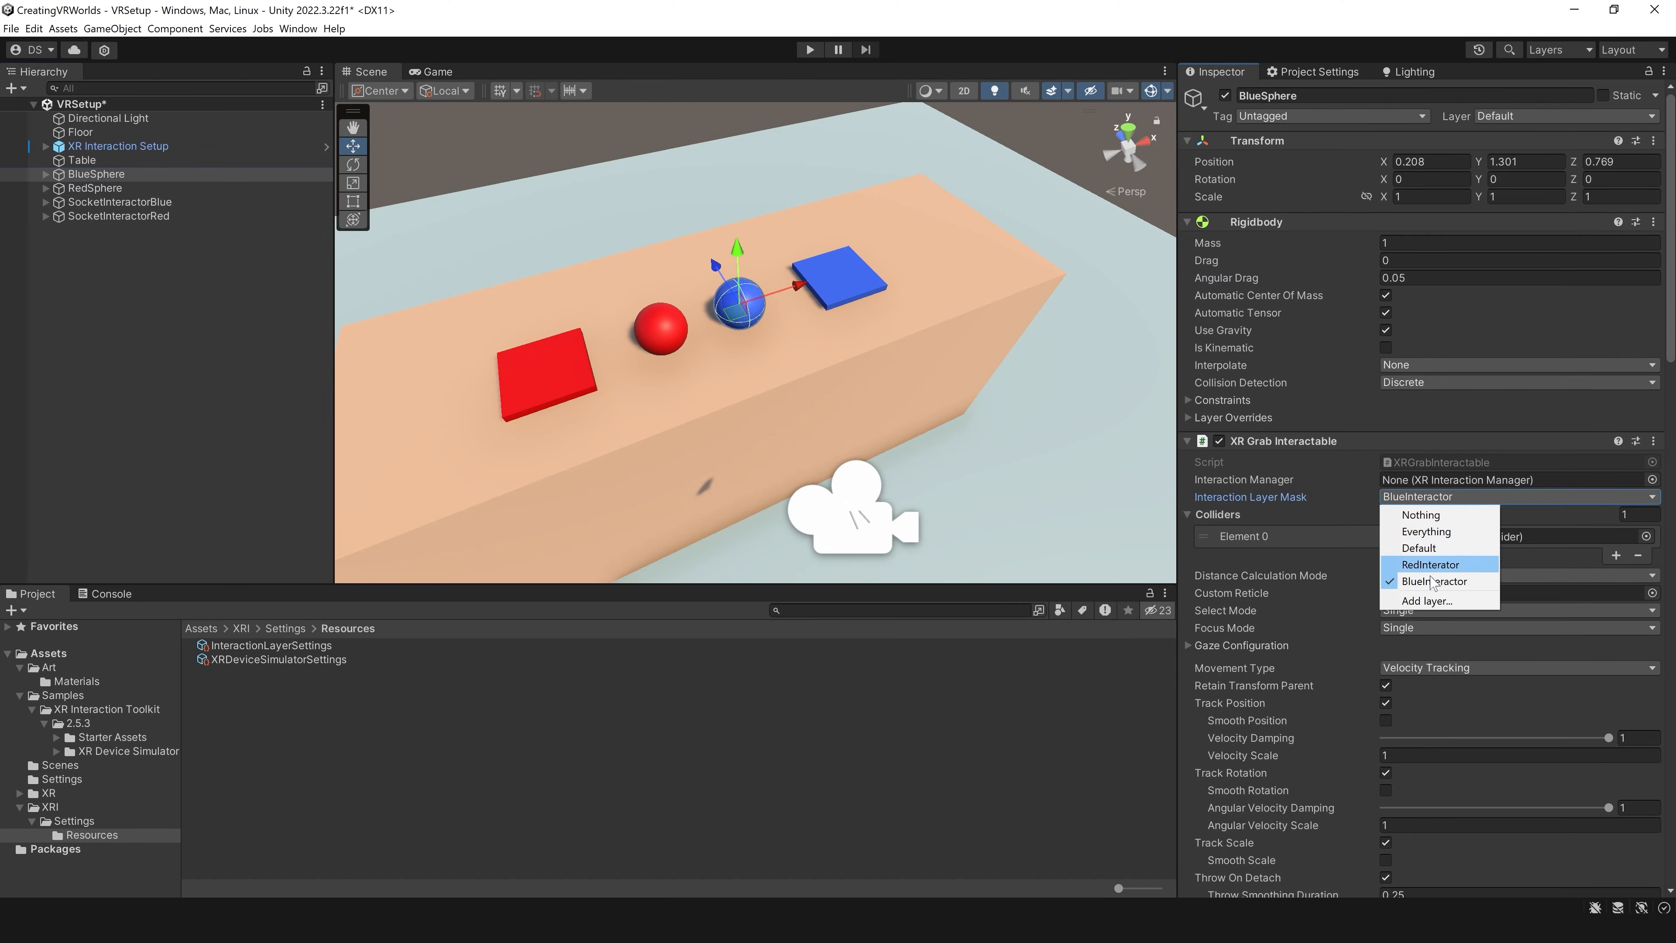
pyautogui.click(1438, 583)
pyautogui.click(254, 67)
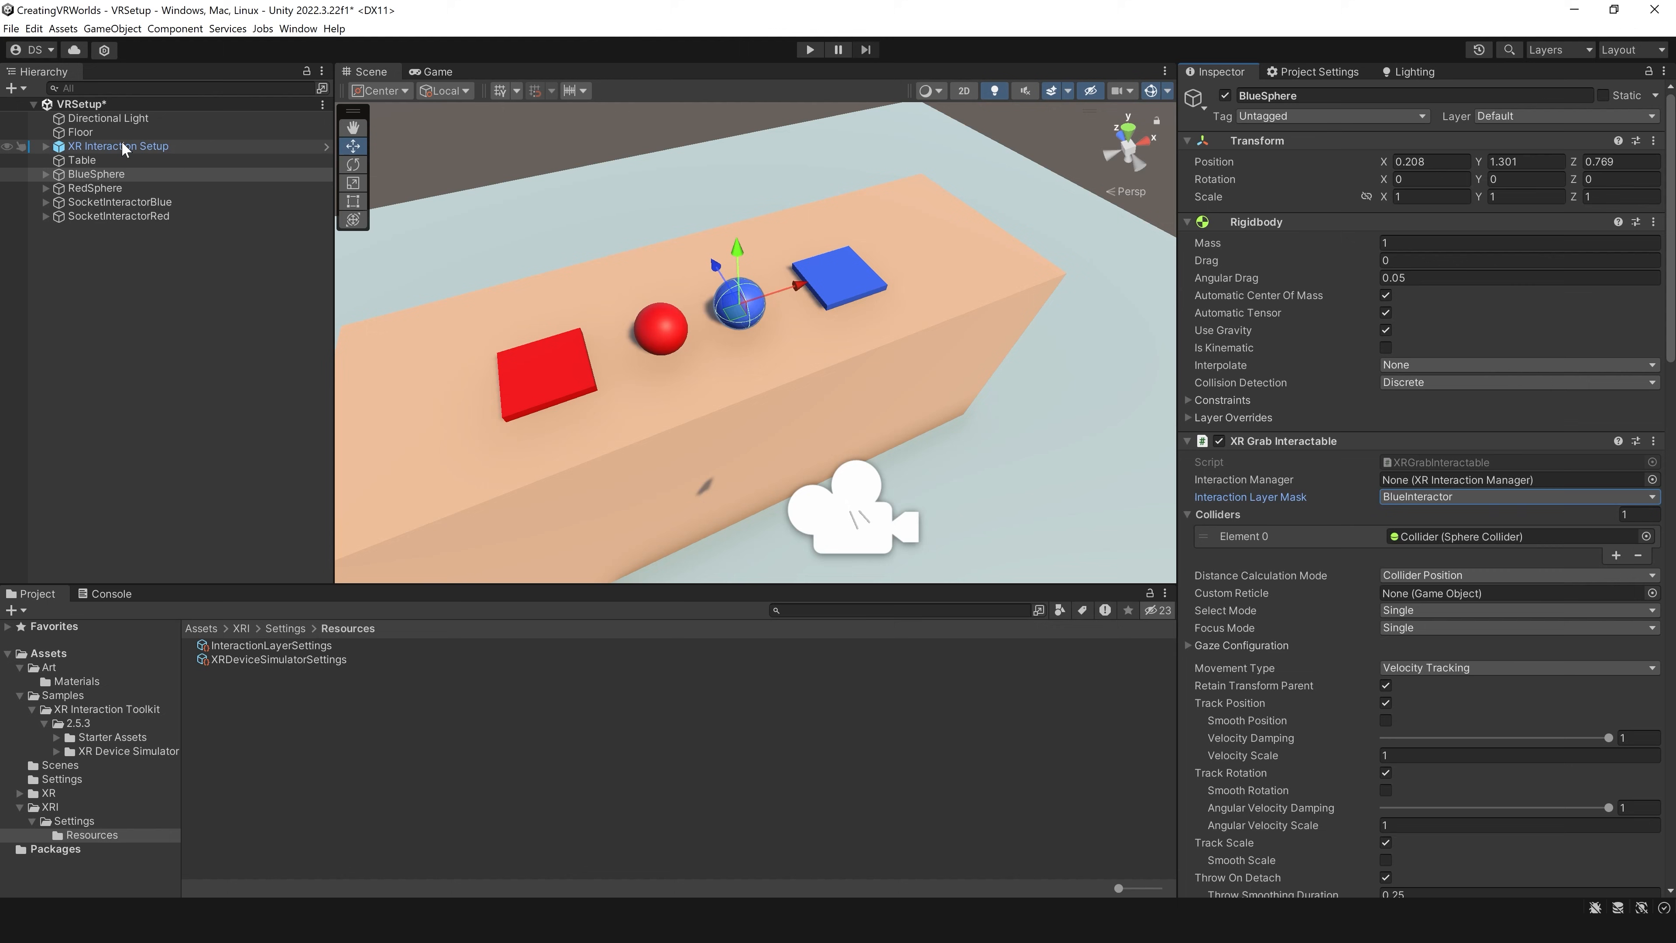
# Step: Check the Interaction Layer Mask options on the Left Controller's Direct Interactor, and play-test the blue sphere against the red socket
pyautogui.click(45, 146)
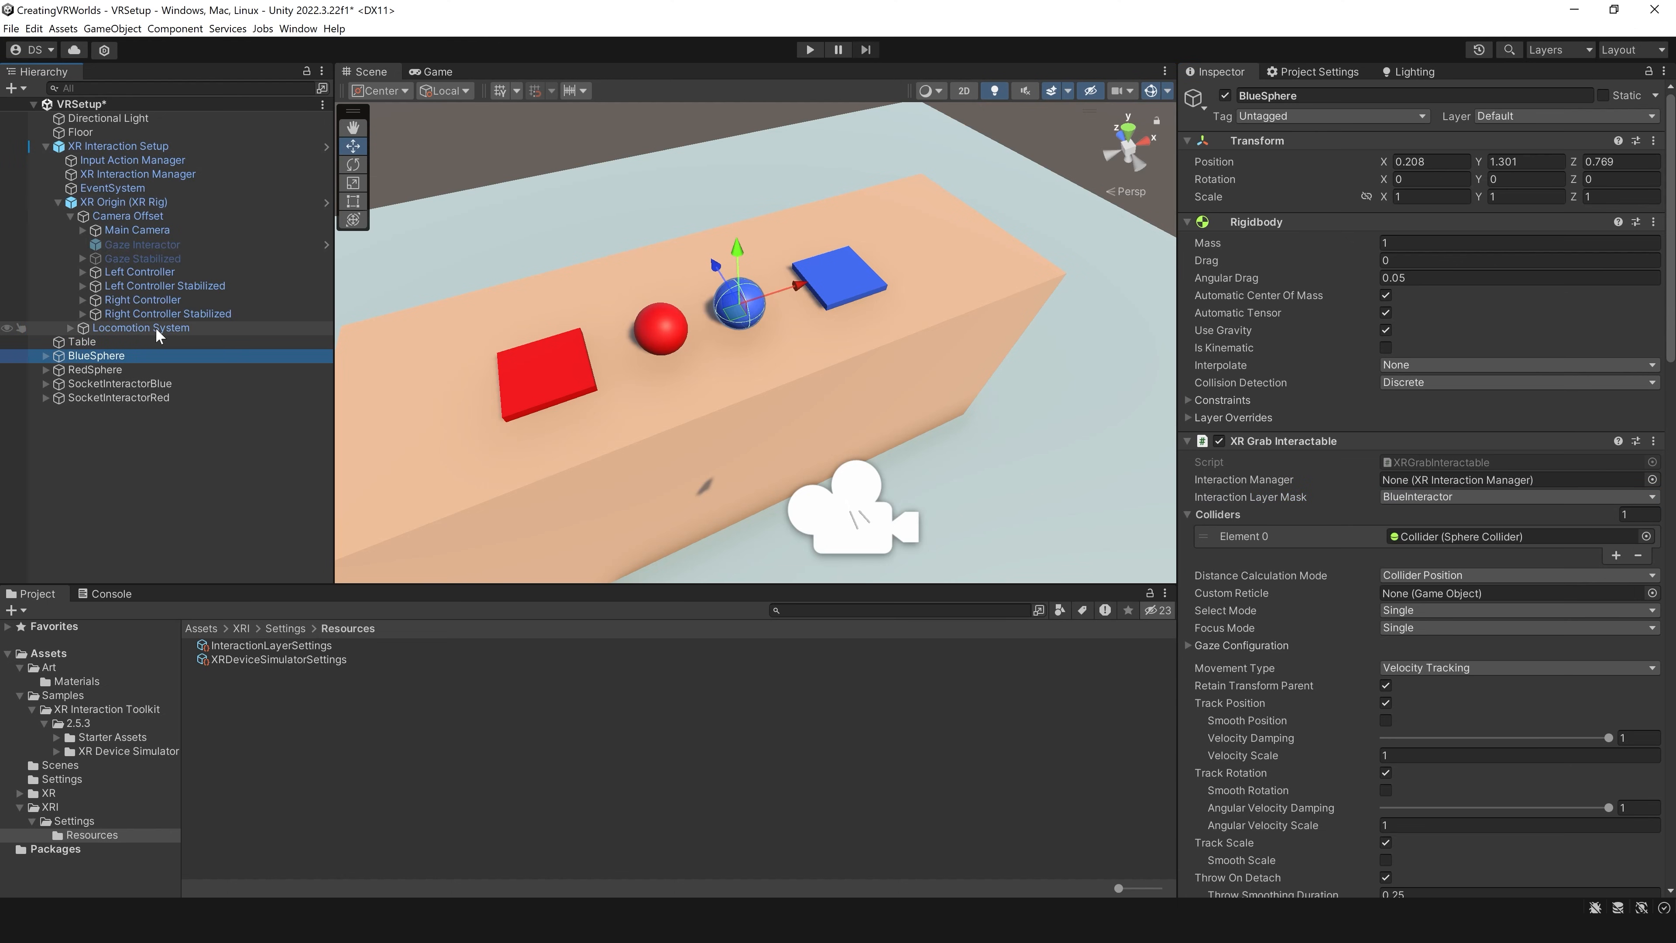
pyautogui.click(127, 271)
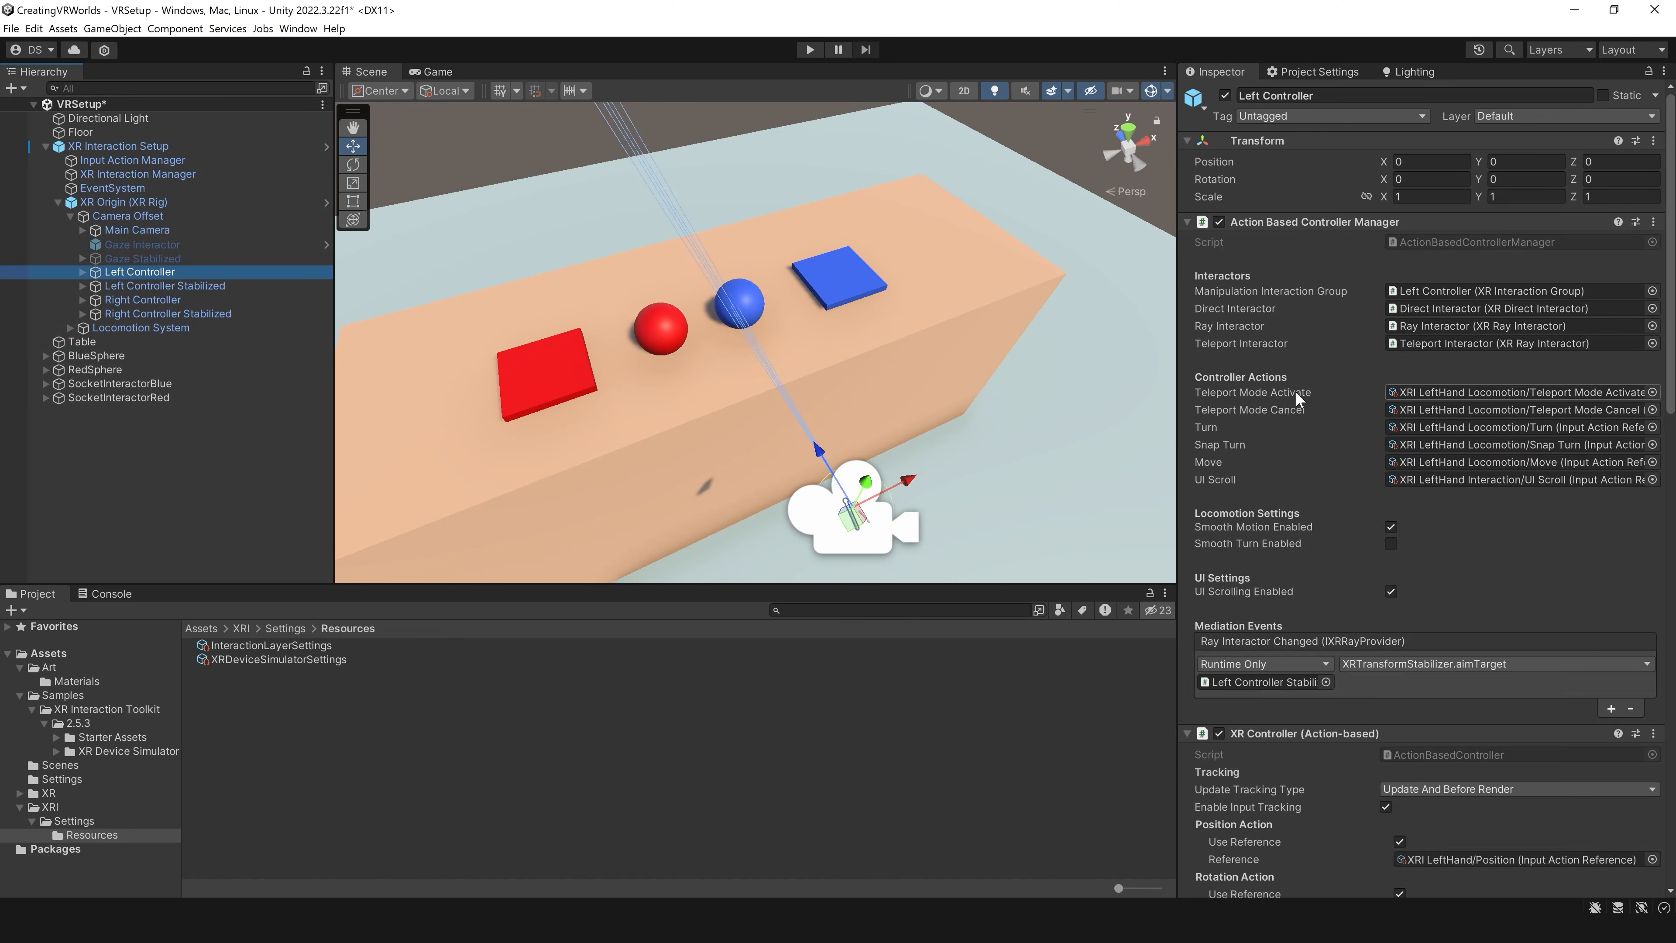
pyautogui.doubleClick(1491, 308)
pyautogui.click(1479, 322)
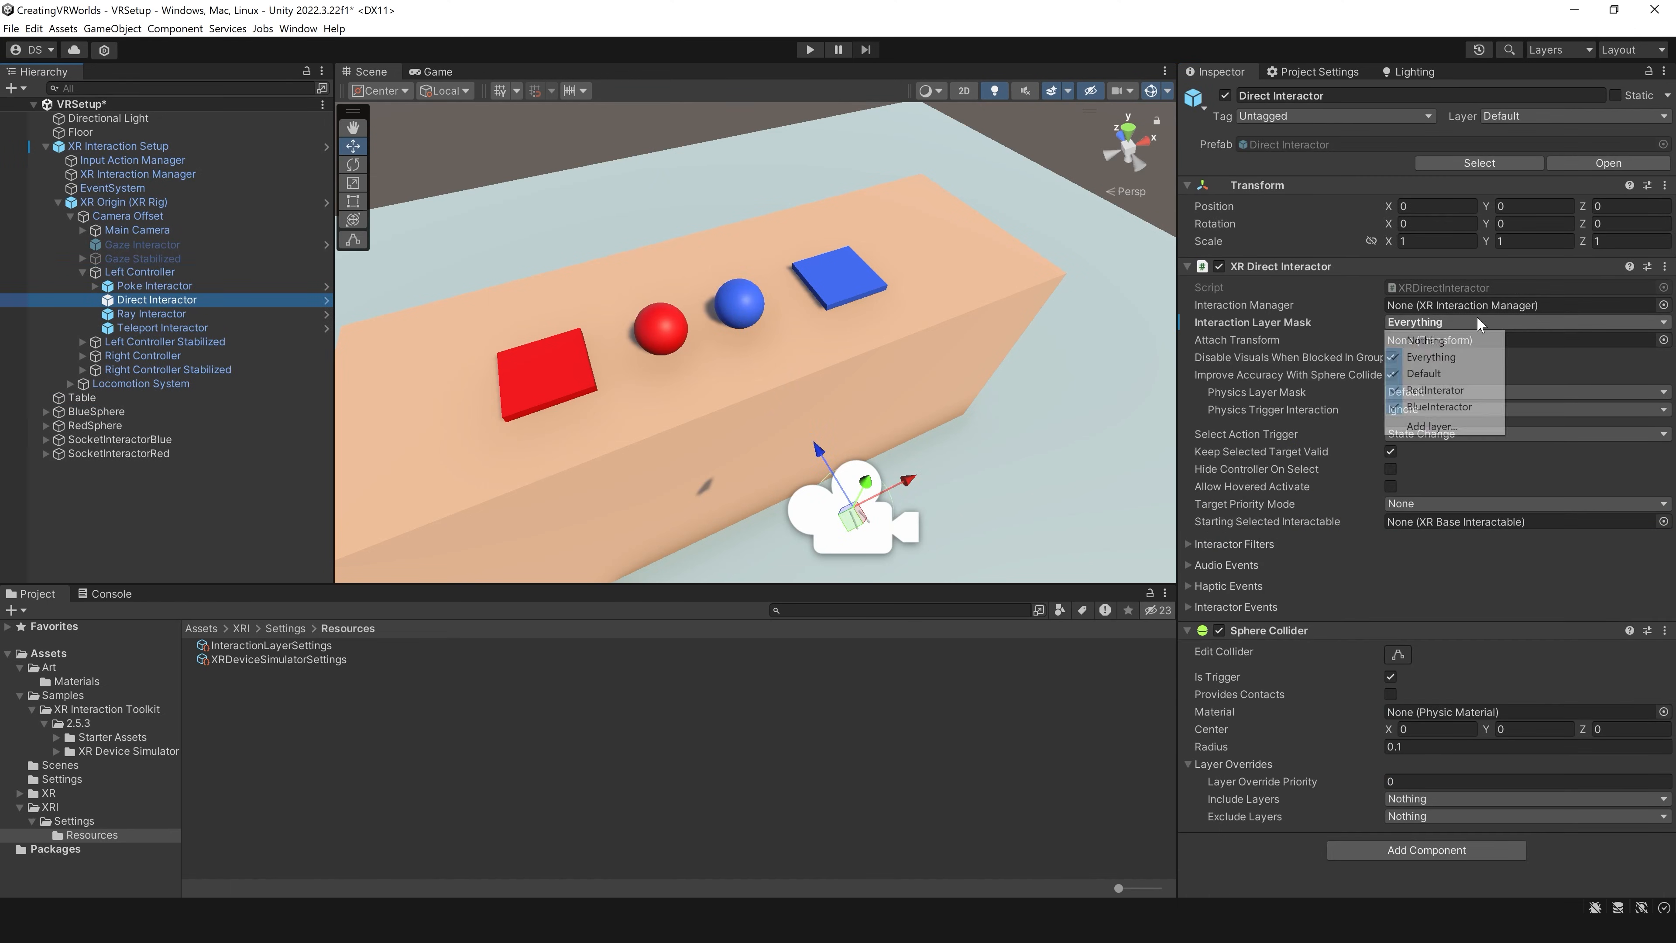
pyautogui.click(809, 49)
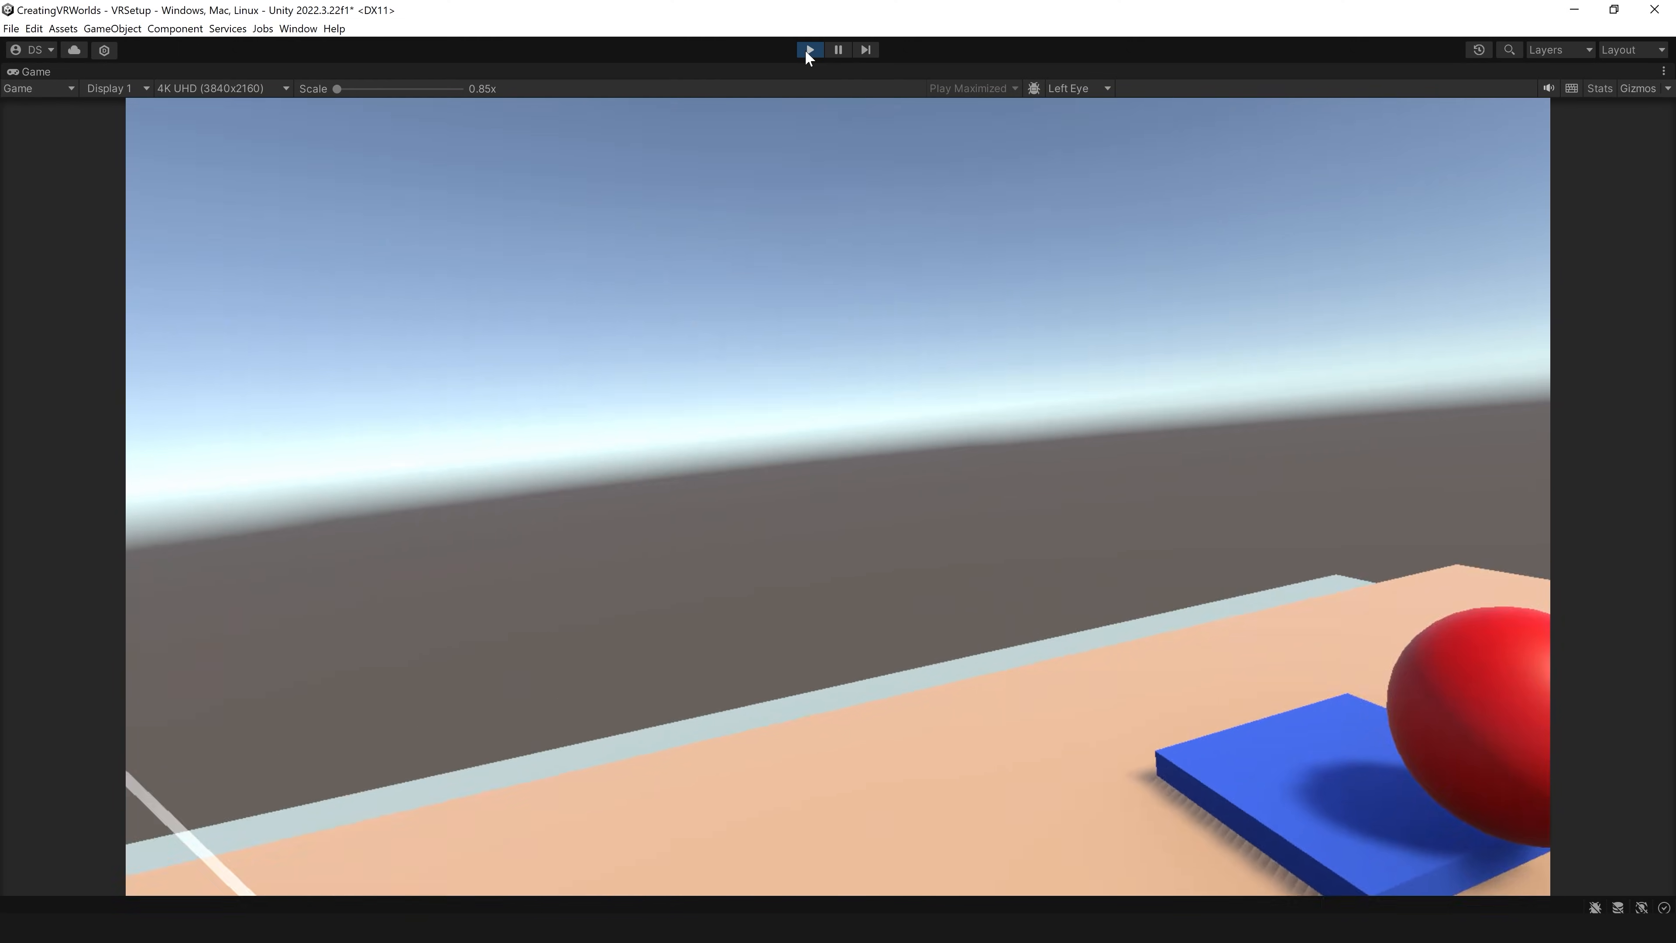
pyautogui.click(809, 49)
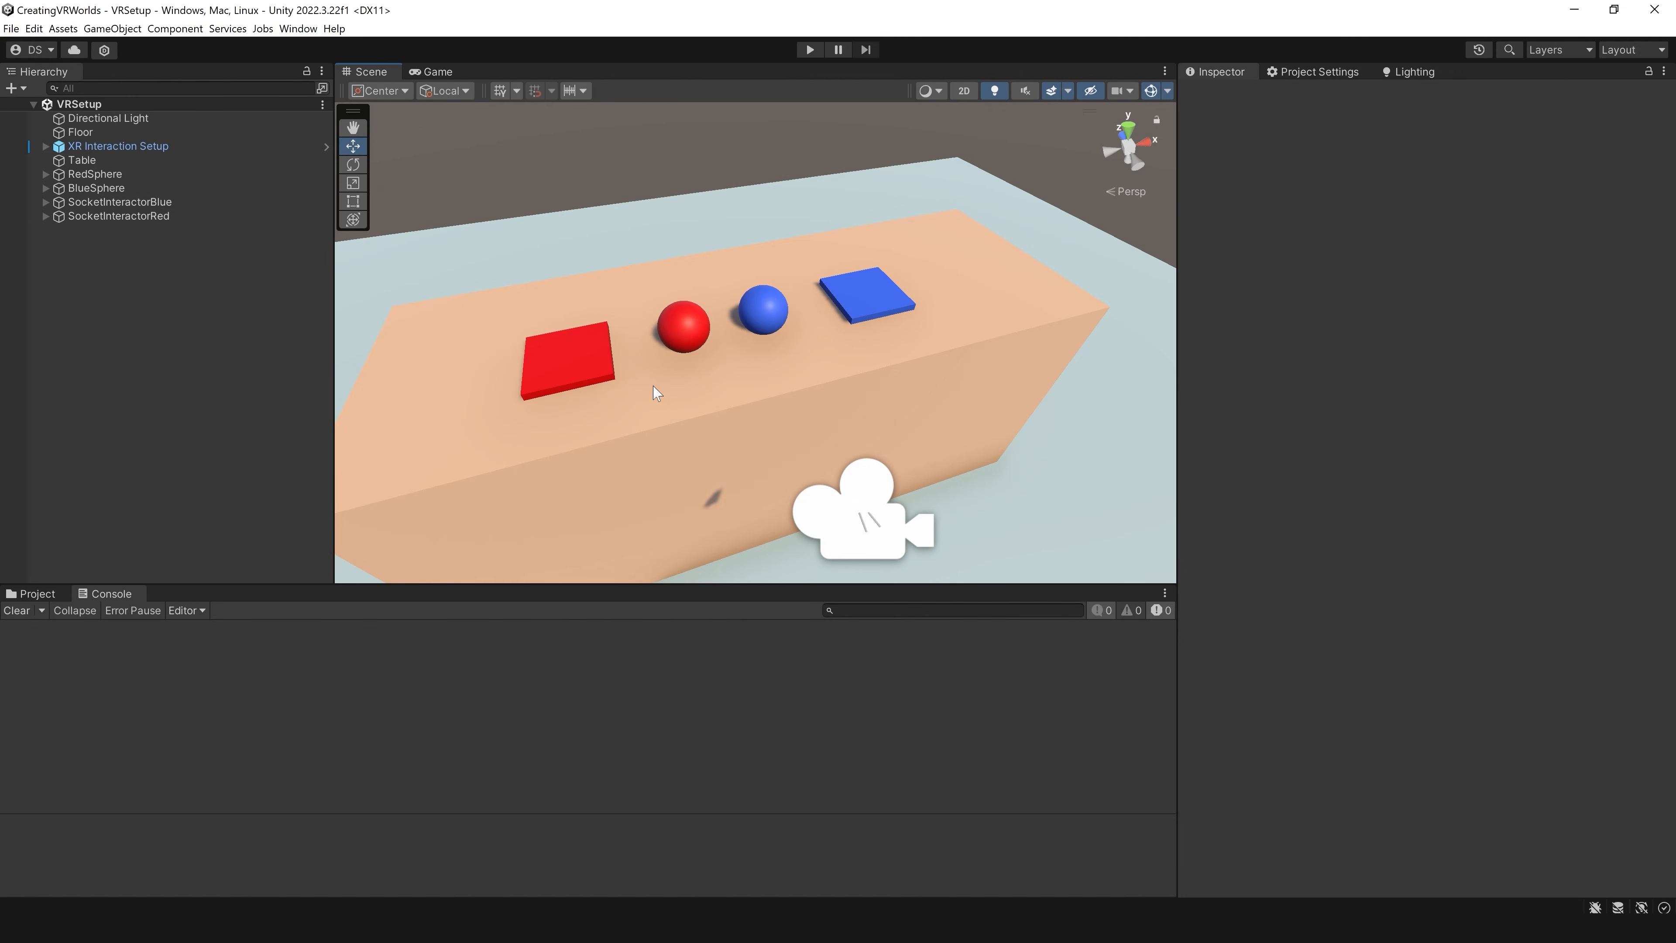
# Step: Create an empty game object in the VRSetup scene and name it TeleportAnchor
pyautogui.moveTo(782, 401); pyautogui.dragTo(742, 421, button='right')
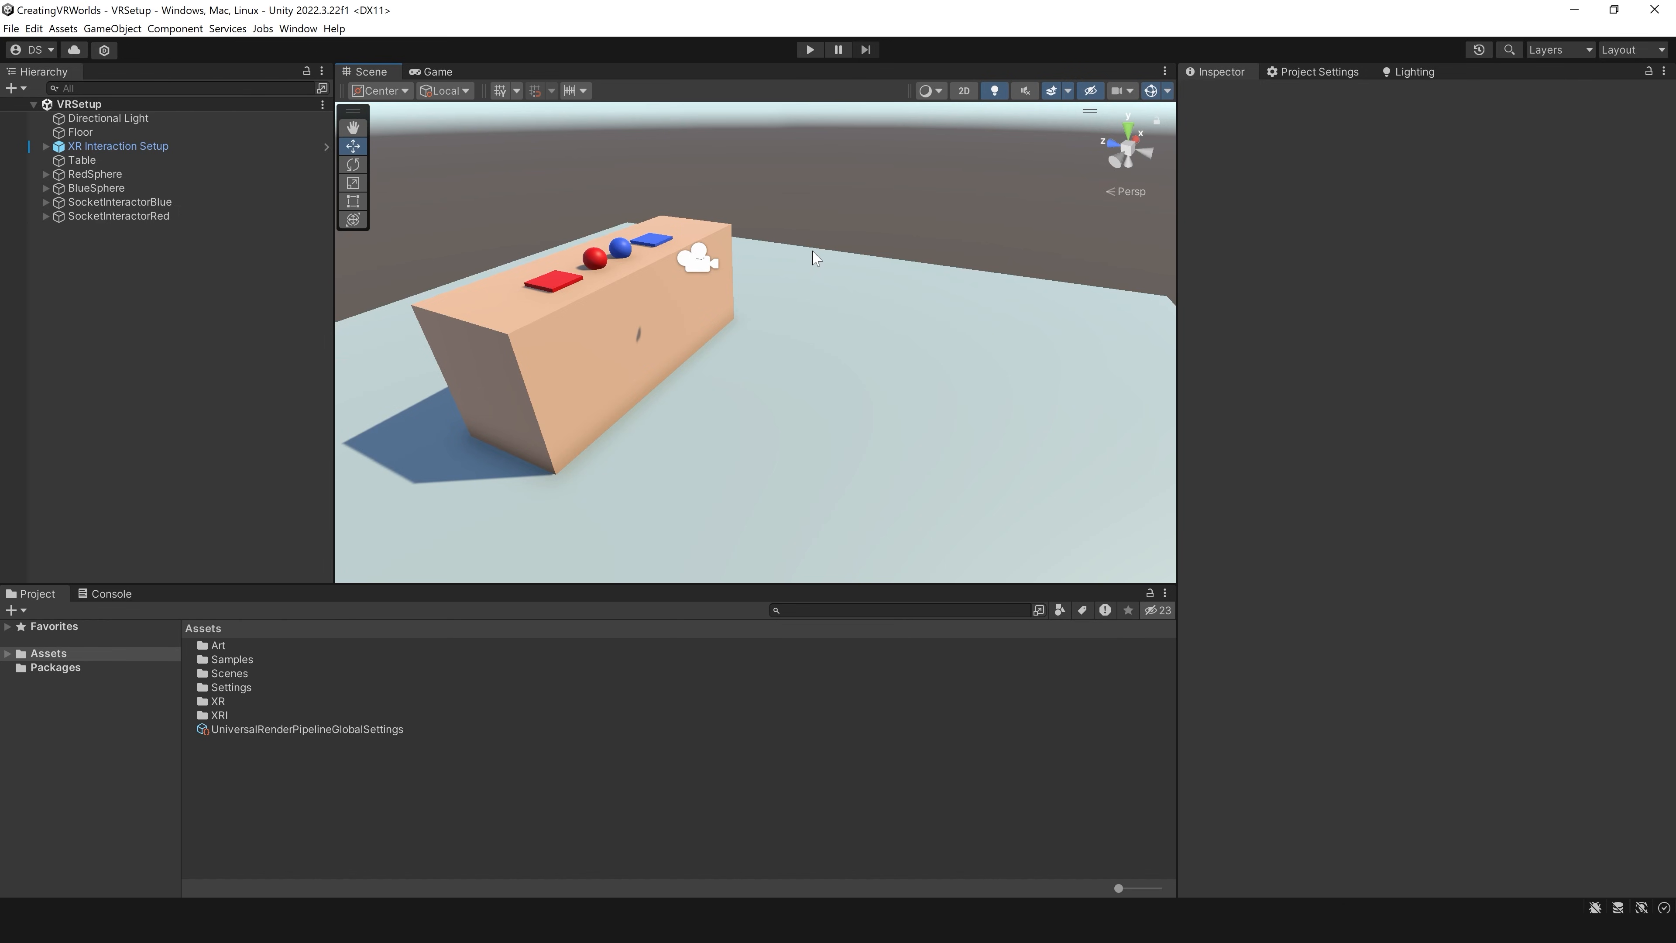
pyautogui.moveTo(954, 249); pyautogui.dragTo(882, 300, button='right')
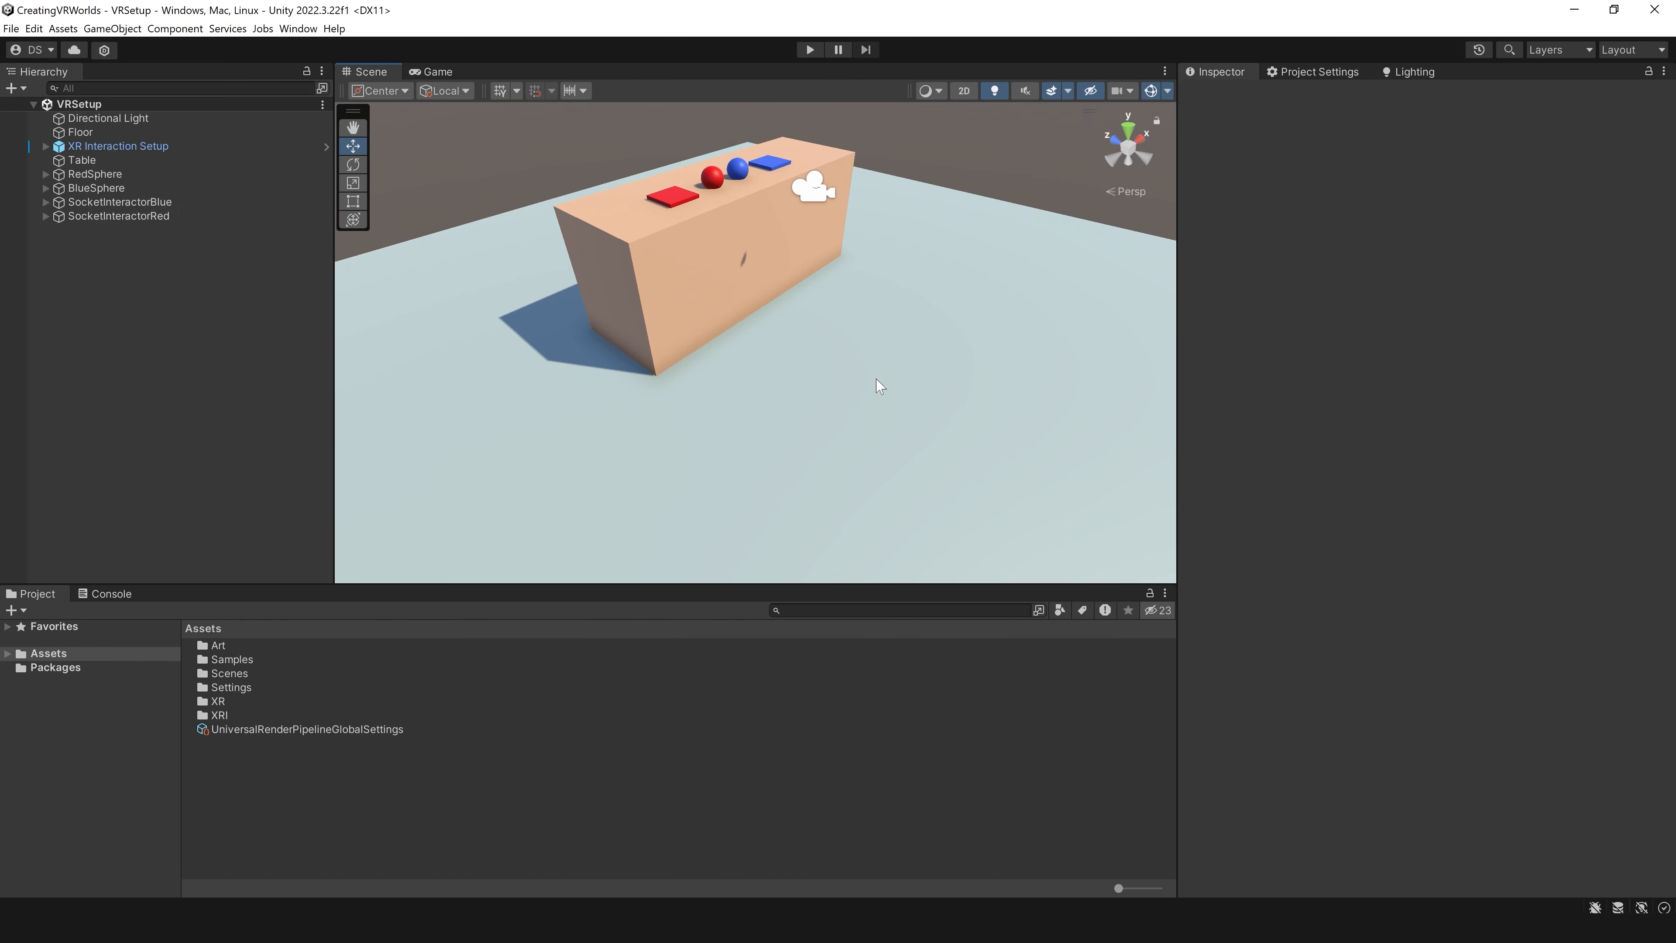
pyautogui.moveTo(877, 387); pyautogui.dragTo(974, 371, button='right')
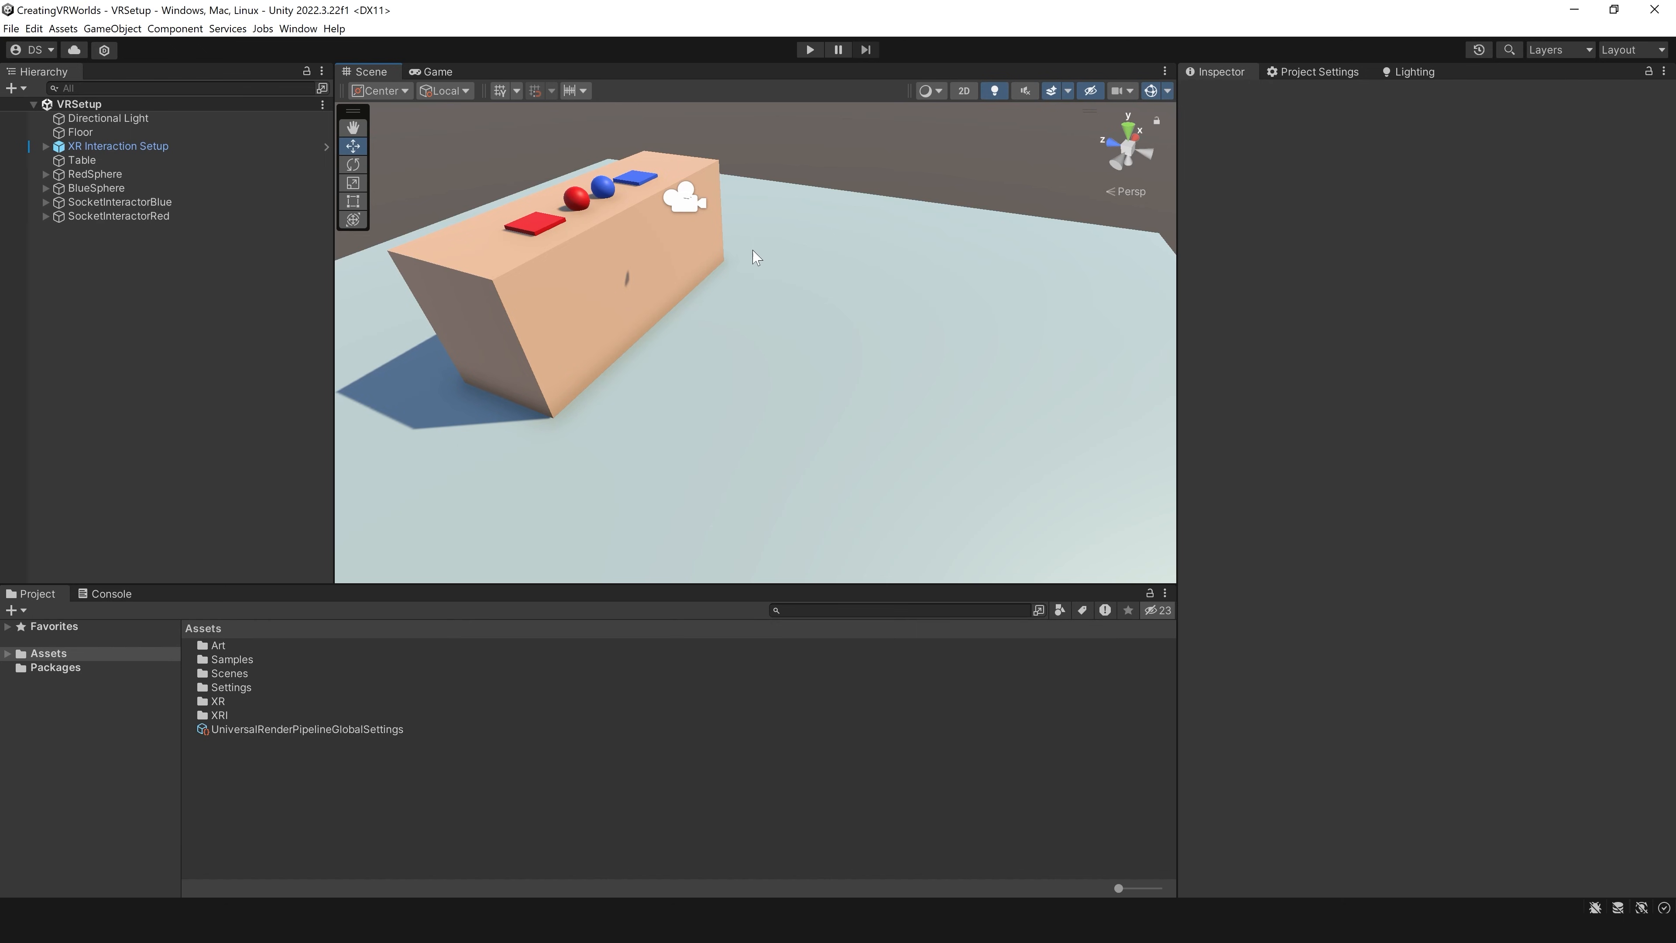
pyautogui.rightClick(156, 326)
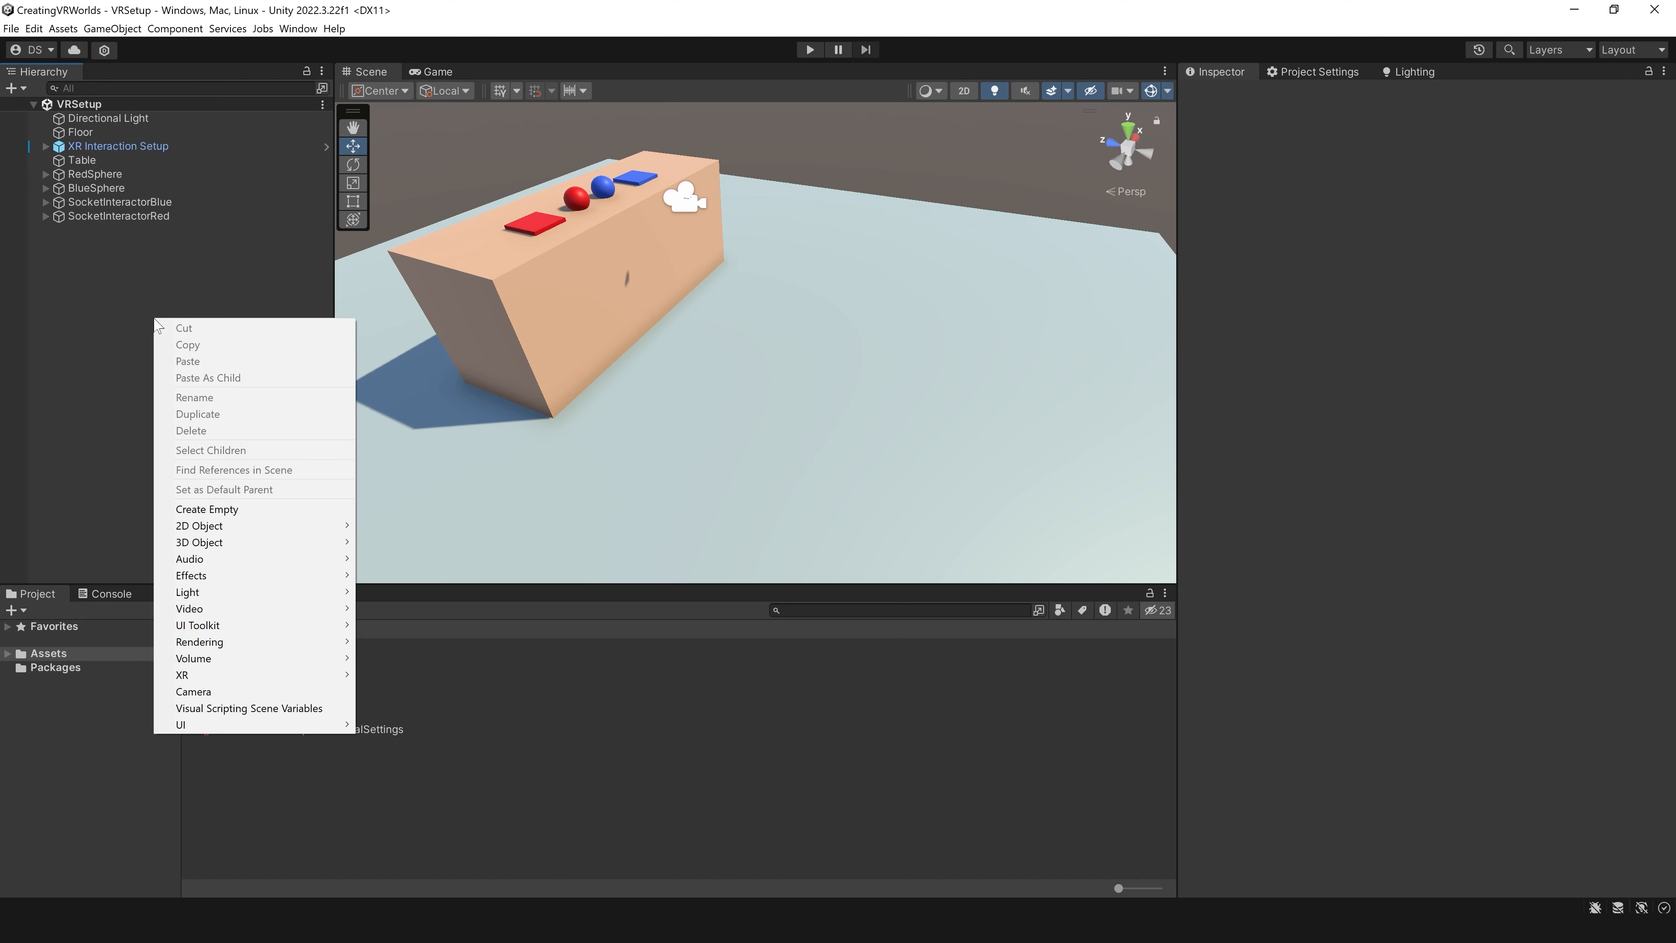
pyautogui.click(232, 517)
pyautogui.write('Teleport')
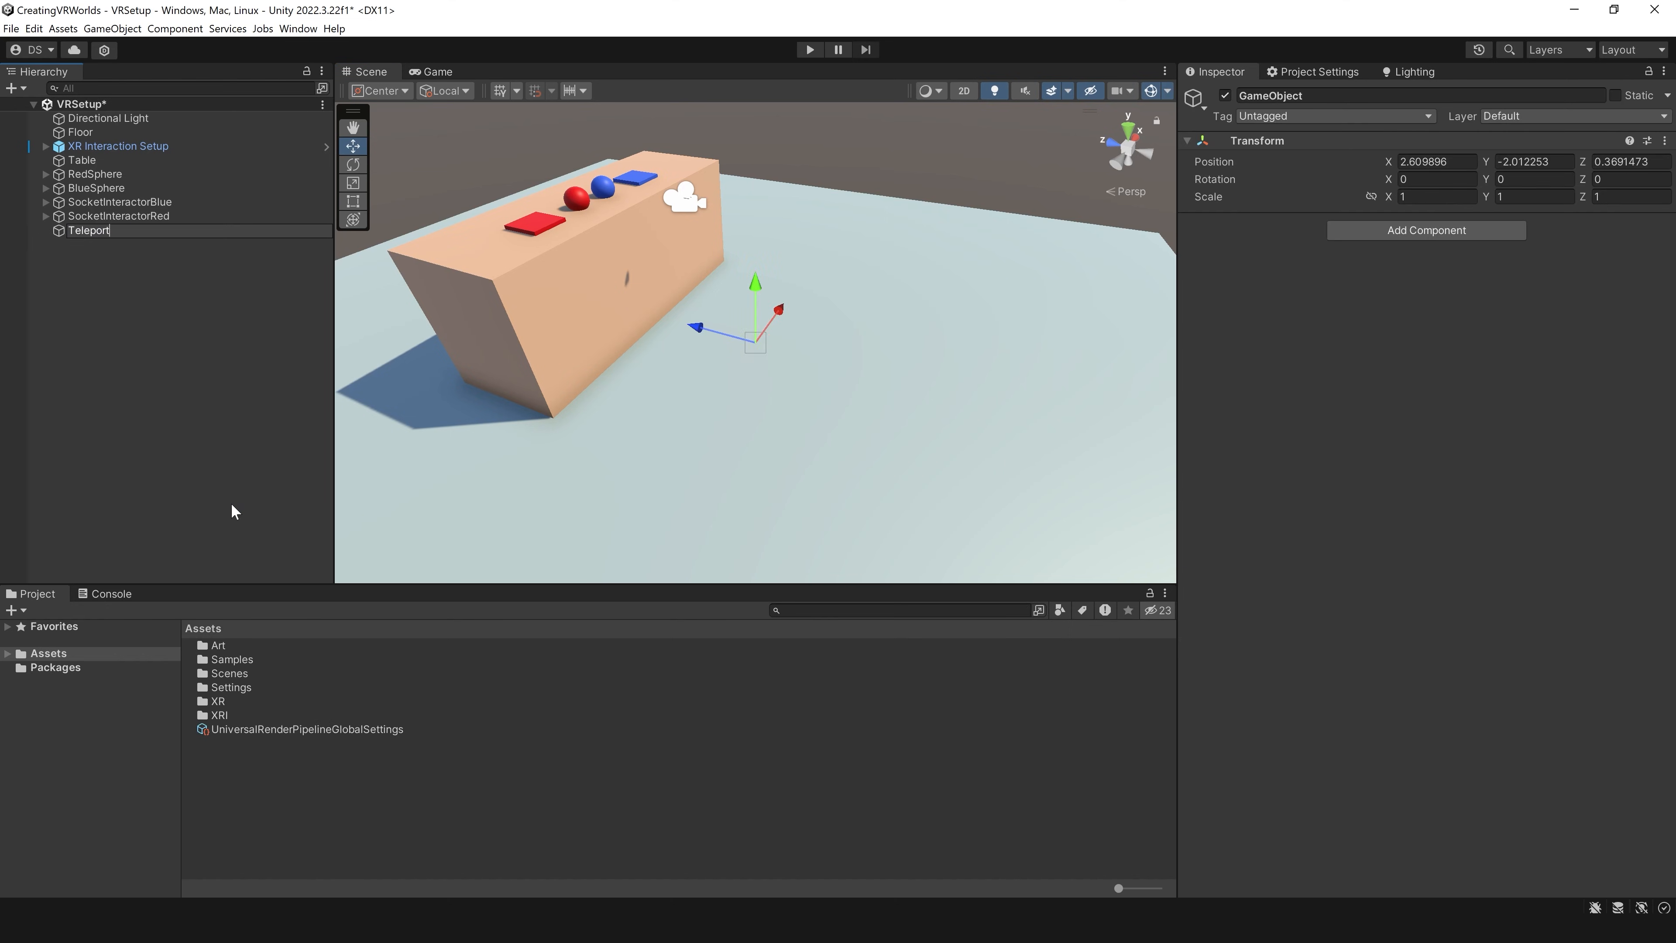
pyautogui.write('Anchor')
# Step: Set TeleportAnchor's position to 0 on the X, Y and Z axes
pyautogui.press('Tab')
pyautogui.write('0')
pyautogui.press('Tab')
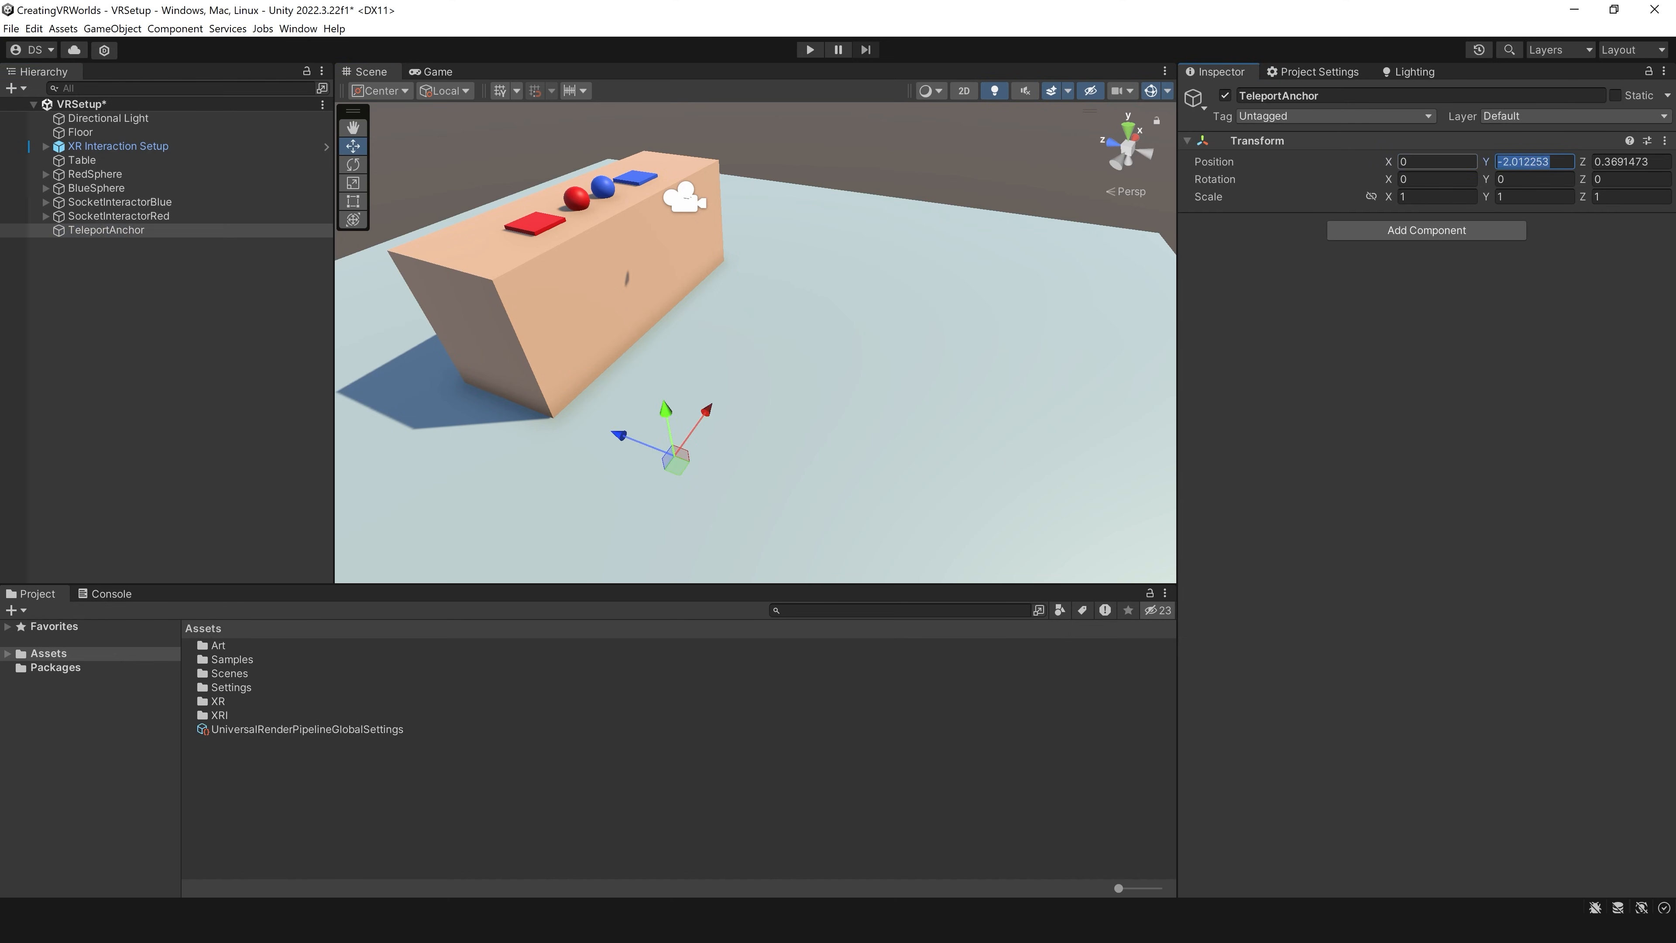
pyautogui.write('0')
pyautogui.press('Tab')
pyautogui.write('0')
# Step: Add a Teleportation Anchor component to TeleportAnchor
pyautogui.click(1422, 238)
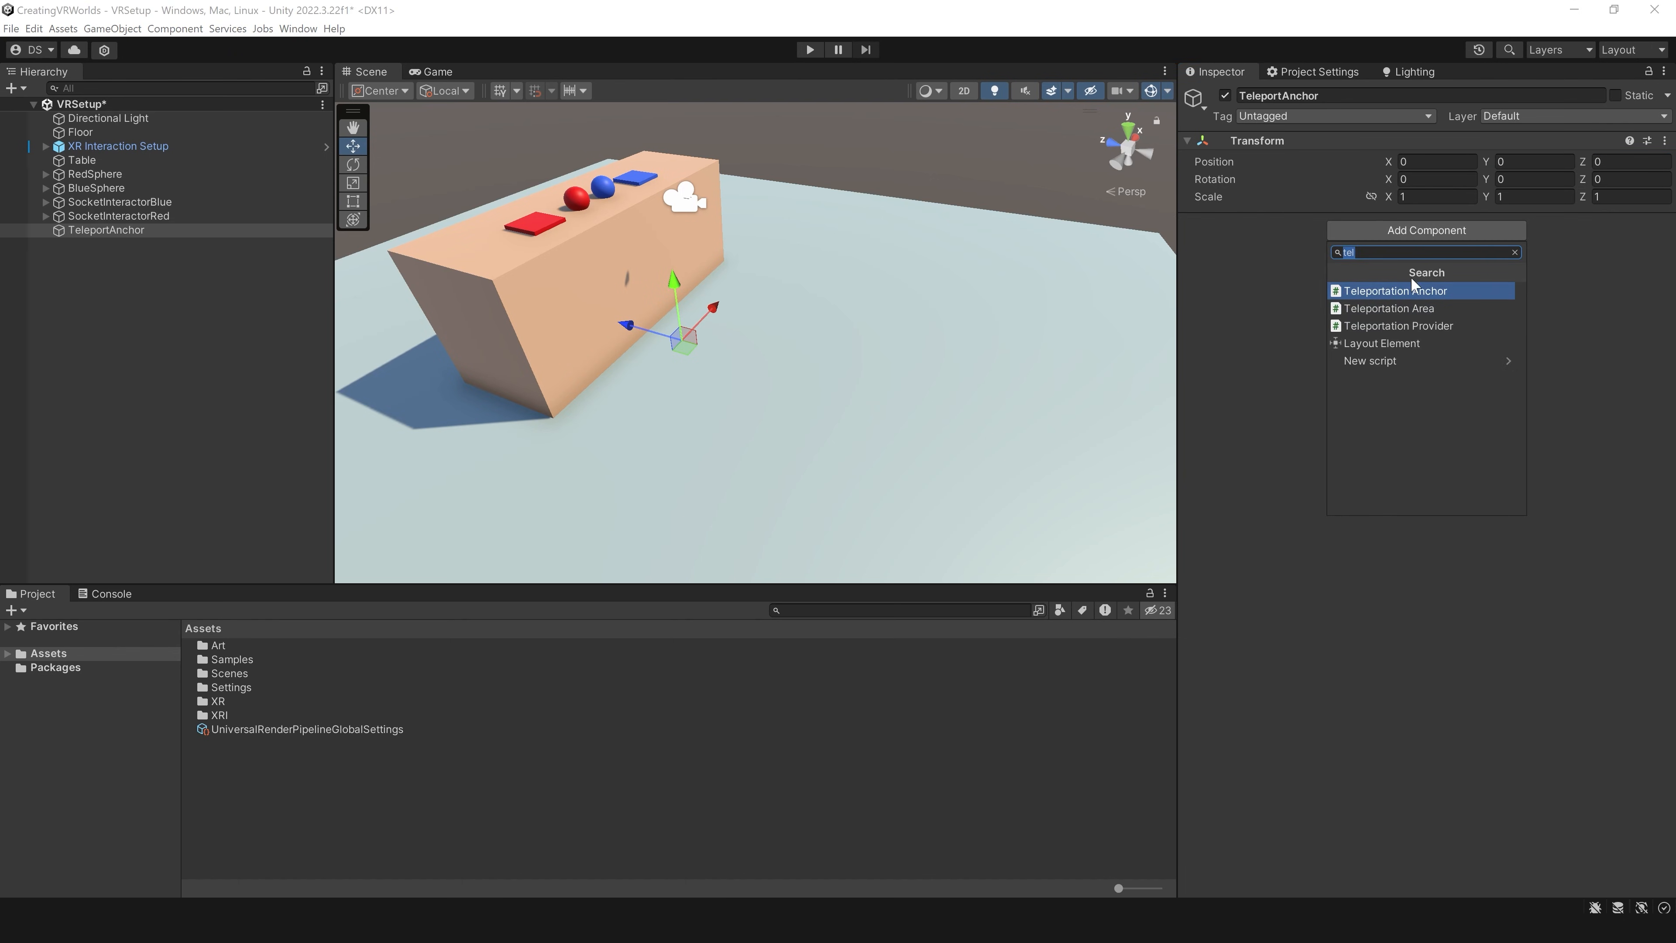
pyautogui.click(1389, 256)
pyautogui.press('BackSpace')
pyautogui.press('BackSpace')
pyautogui.press('BackSpace')
pyautogui.write('tel')
pyautogui.click(1343, 297)
# Step: Move TeleportAnchor across the floor away from the table, to about X 0.133 and Z -1.882
pyautogui.moveTo(625, 325); pyautogui.dragTo(694, 343)
pyautogui.moveTo(731, 393); pyautogui.dragTo(750, 396, button='right')
pyautogui.moveTo(750, 394); pyautogui.dragTo(891, 391)
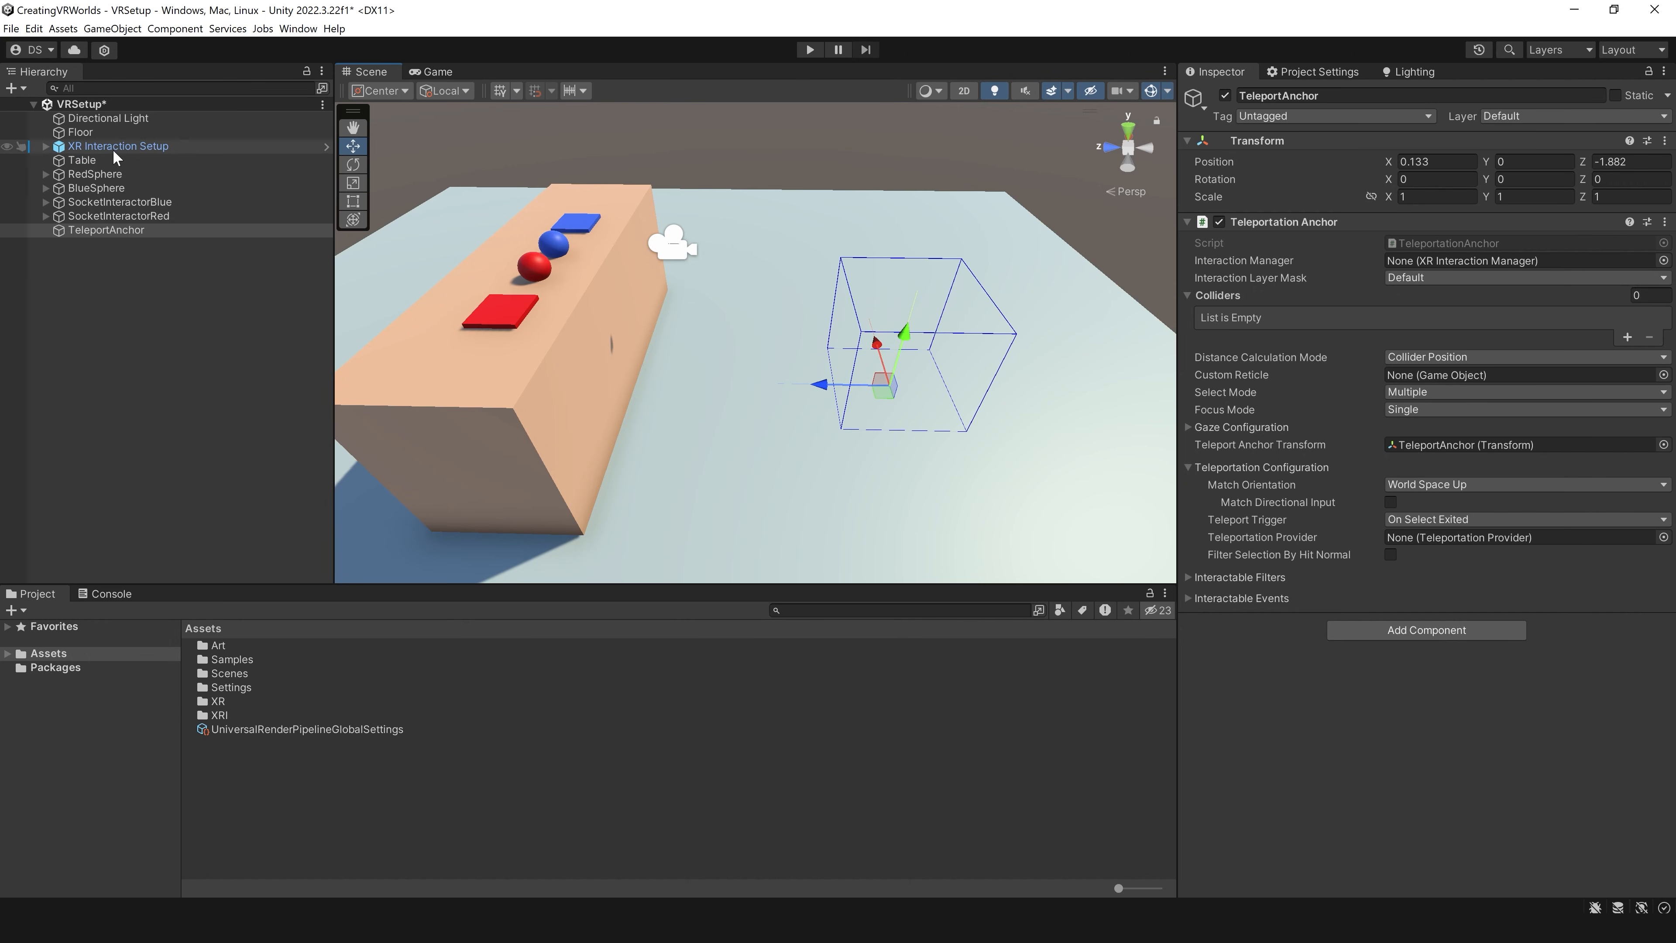
# Step: Inspect the Teleportation Provider on the XR rig's Locomotion System, and return to TeleportAnchor
pyautogui.click(47, 147)
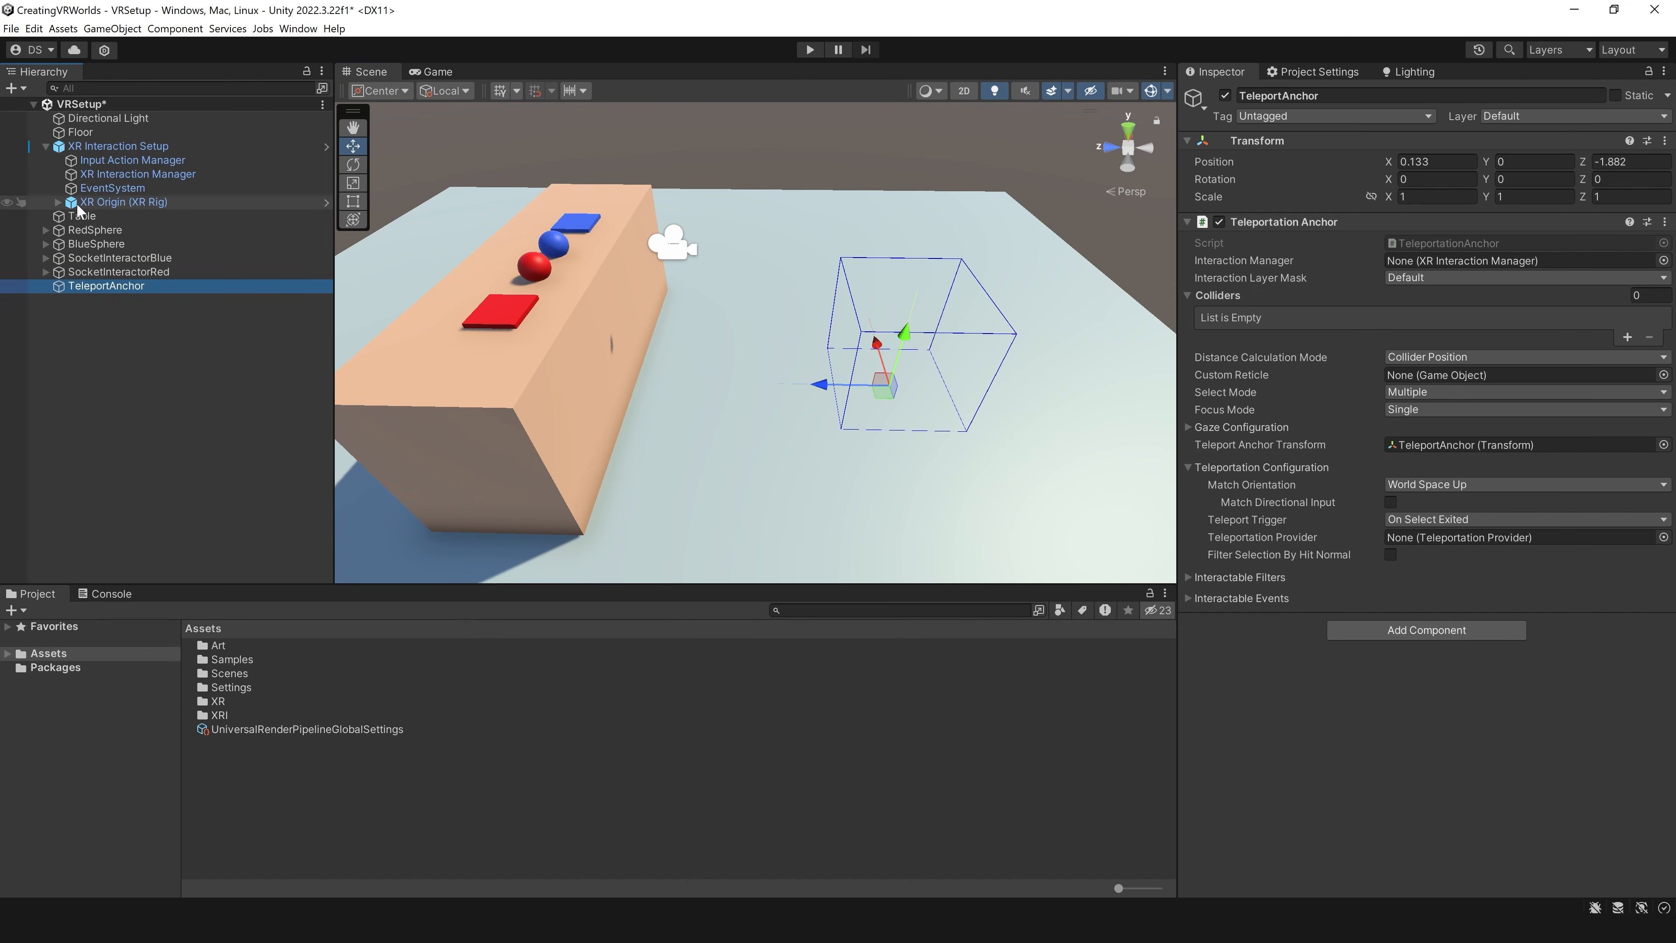
pyautogui.click(57, 202)
pyautogui.click(141, 328)
pyautogui.press('Right')
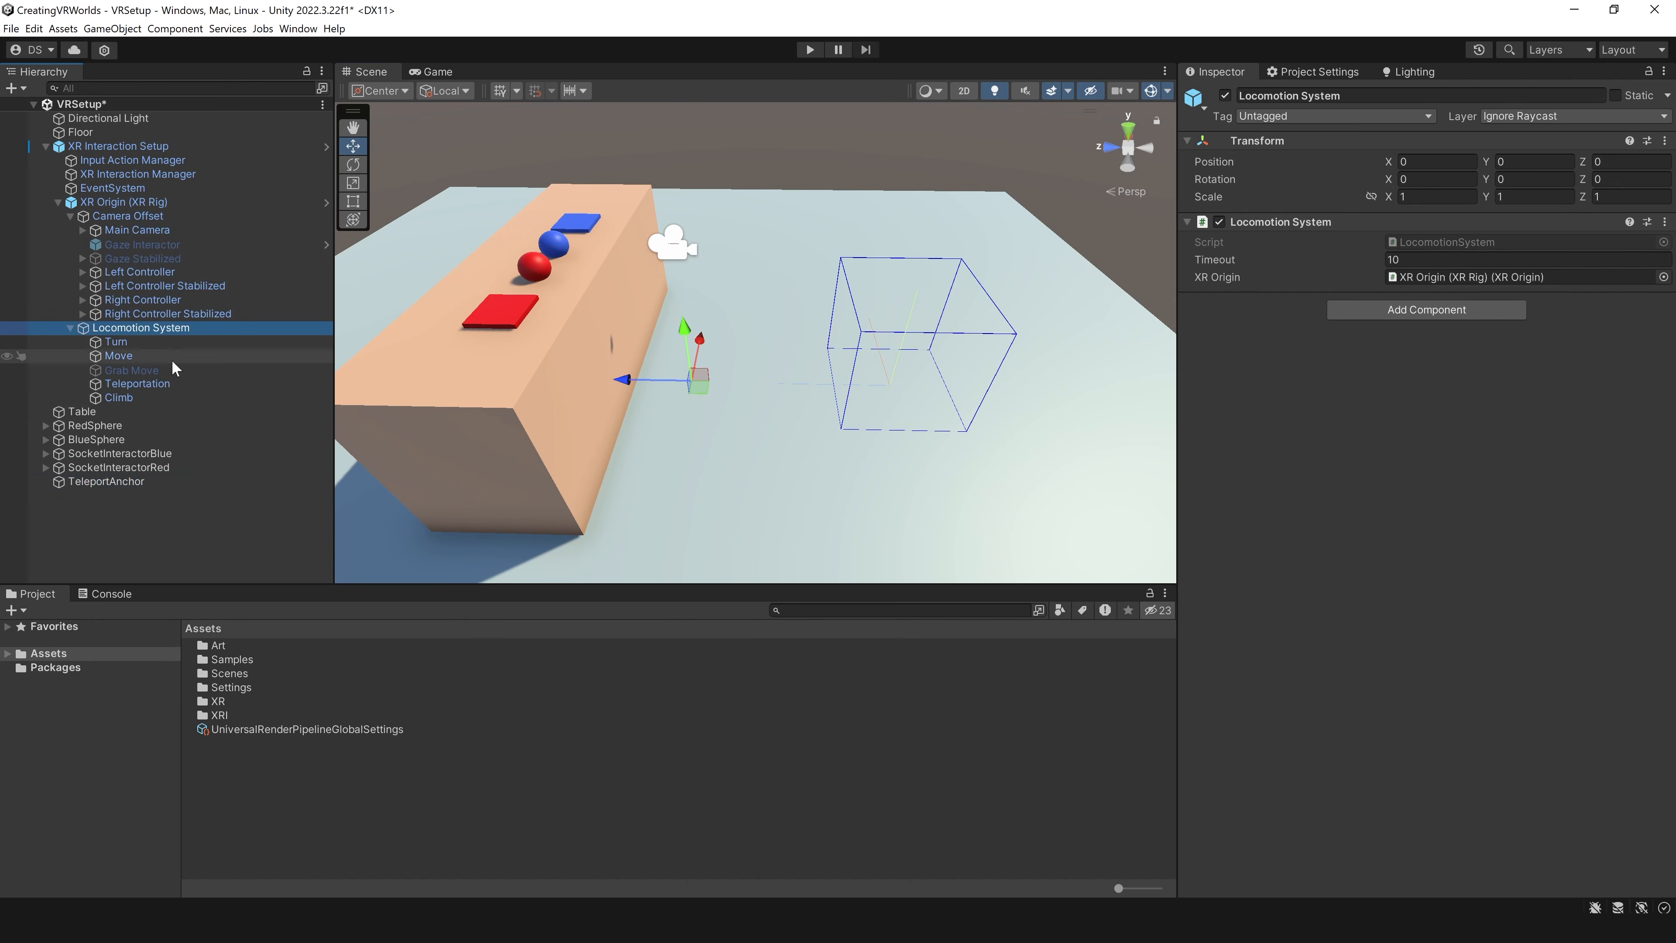
pyautogui.click(159, 384)
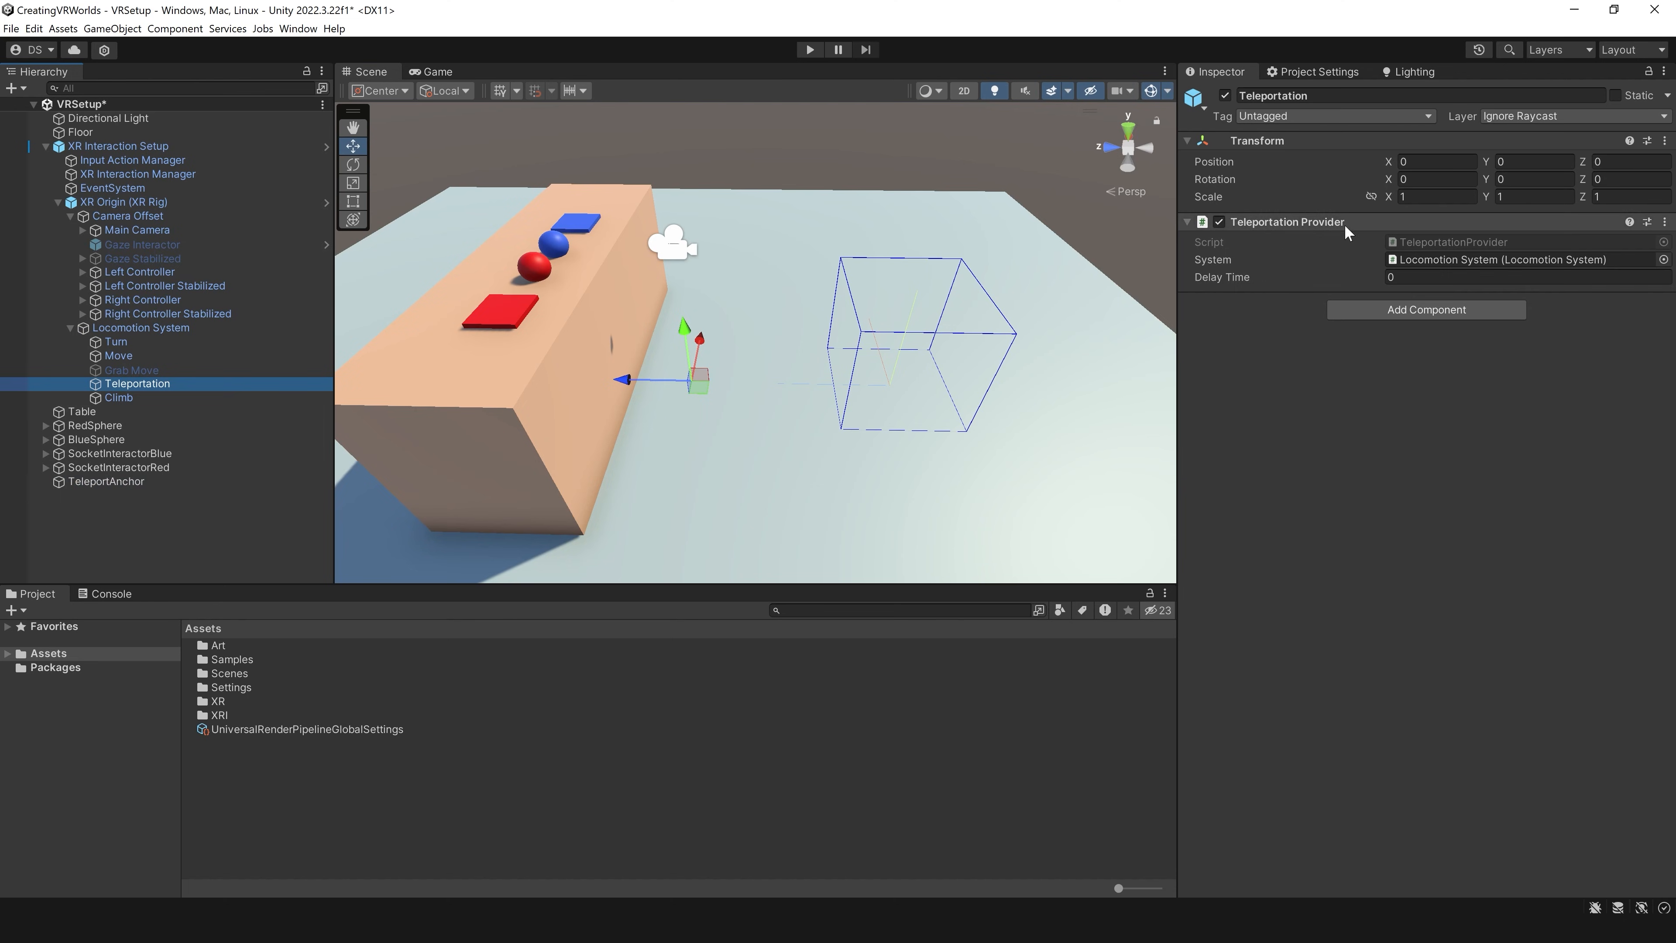
pyautogui.click(58, 202)
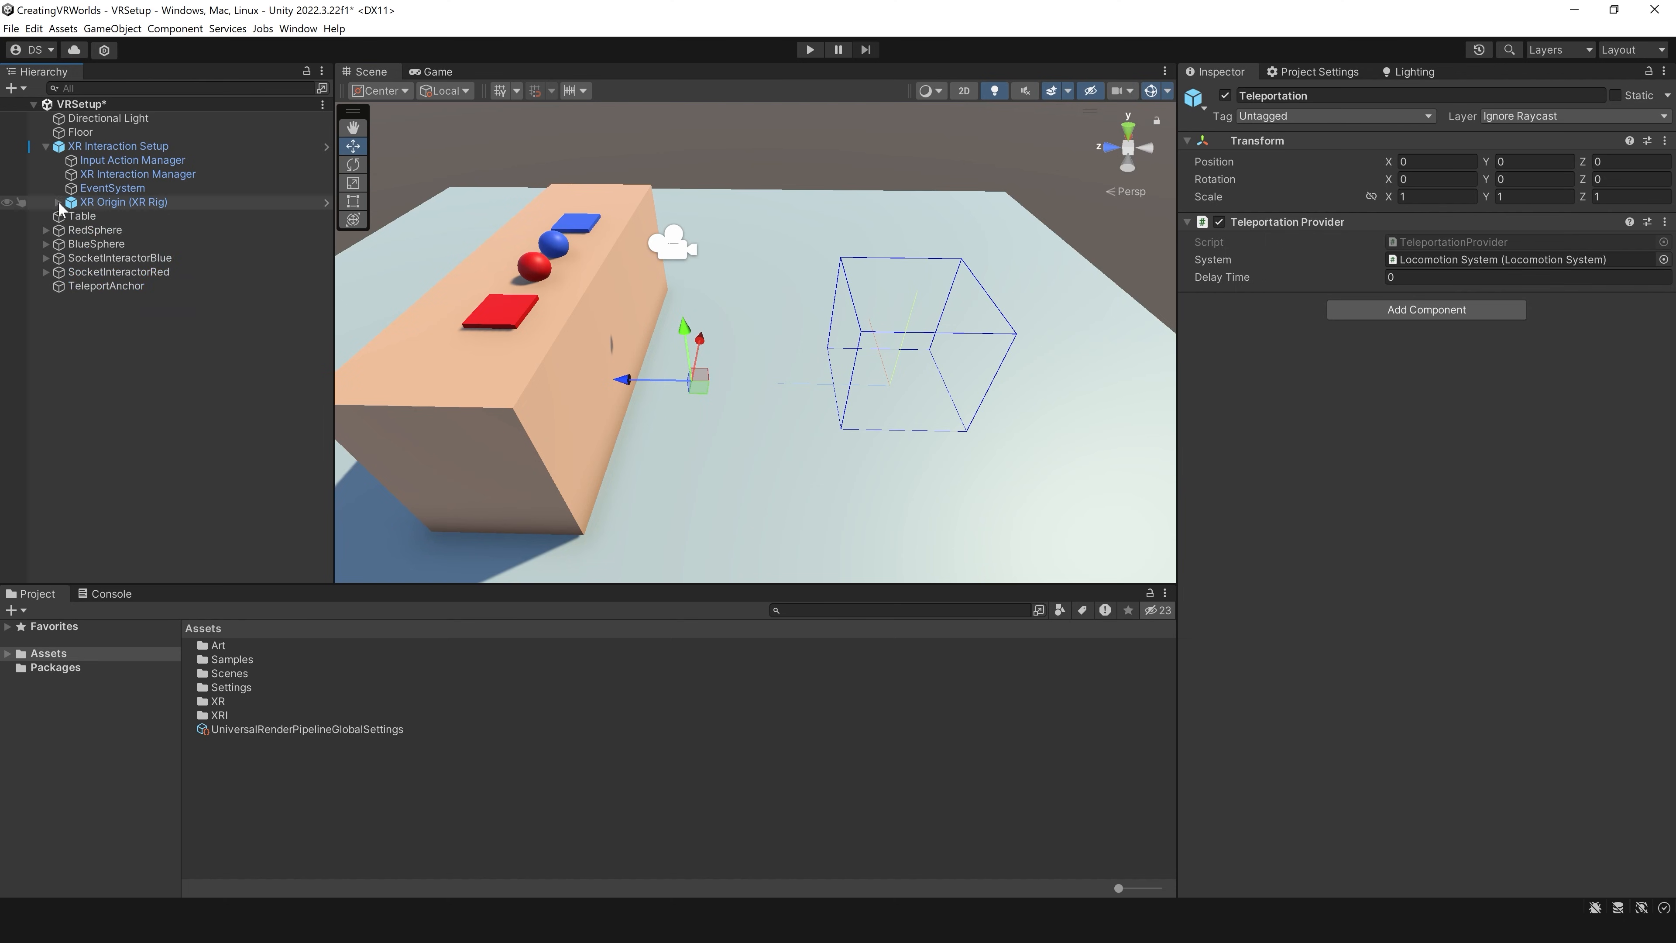
pyautogui.click(47, 146)
pyautogui.click(106, 230)
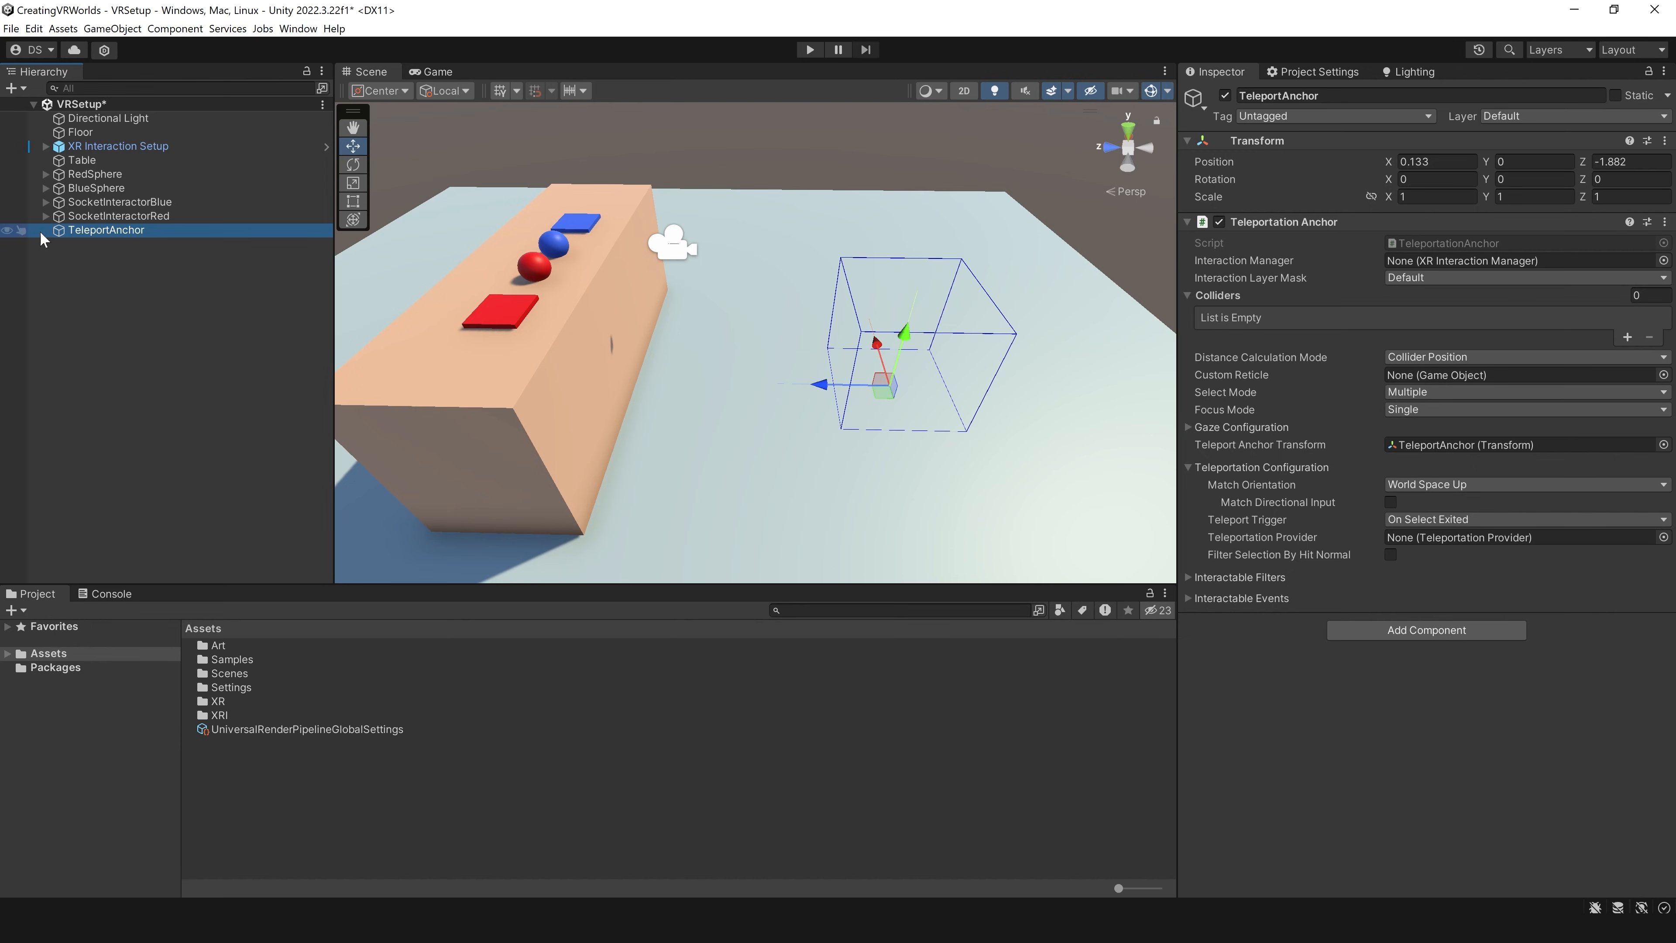
# Step: Create a 3D cylinder and set its position to 0 on all axes
pyautogui.click(141, 308)
pyautogui.rightClick(128, 278)
pyautogui.moveTo(199, 500)
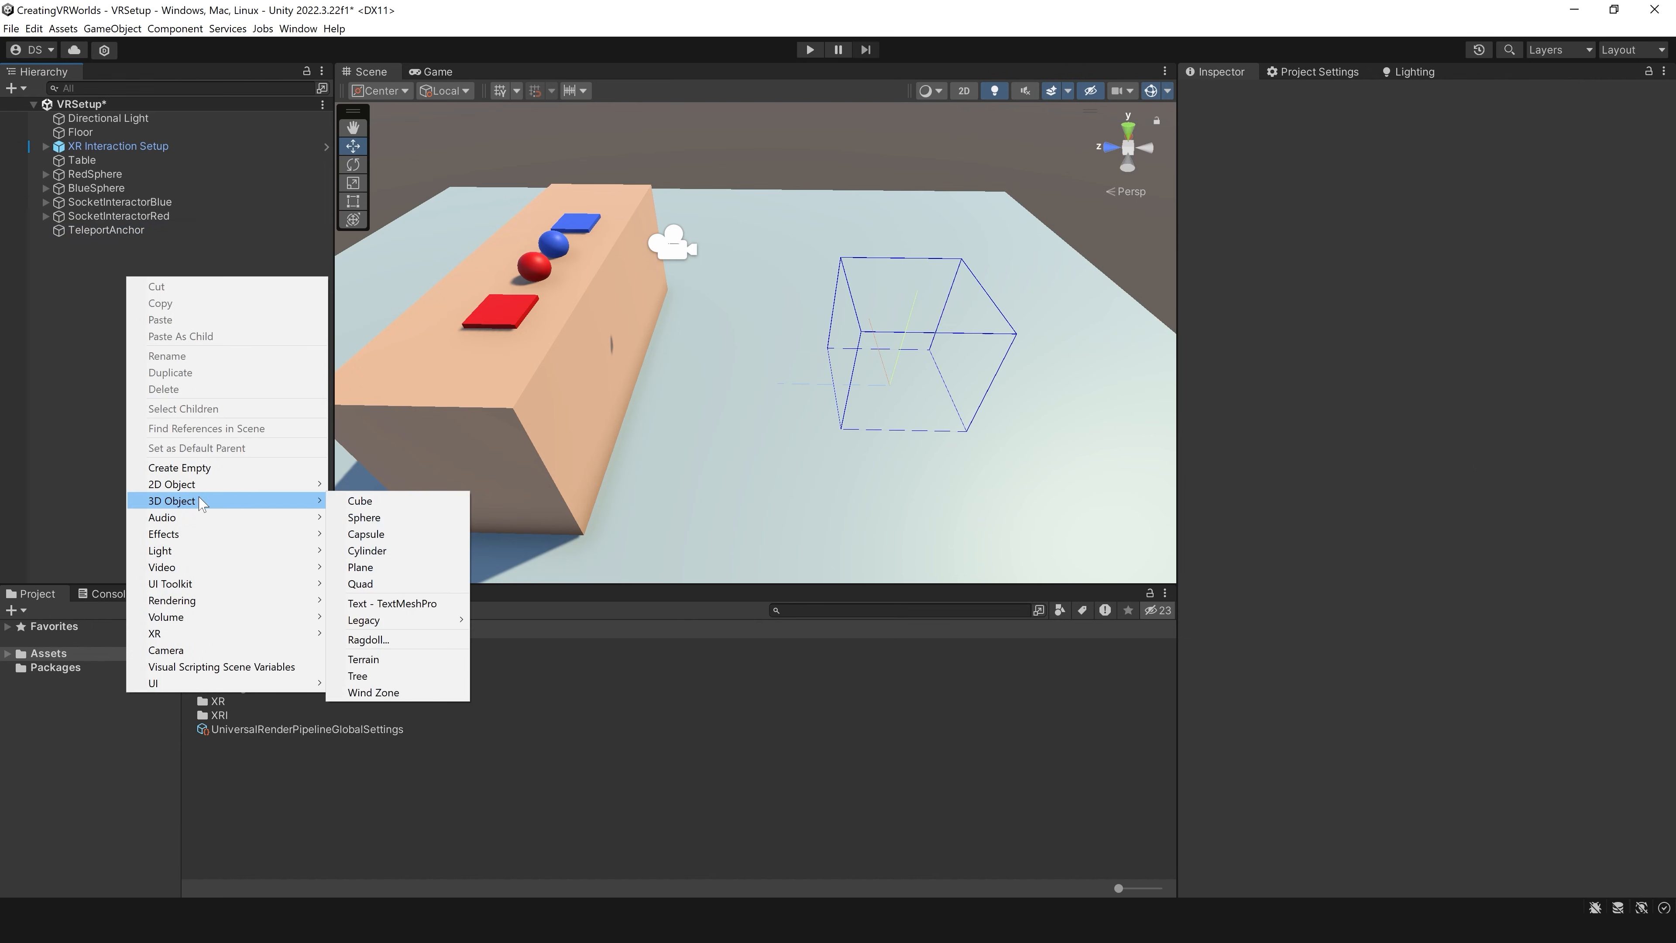
pyautogui.click(366, 550)
pyautogui.click(1436, 161)
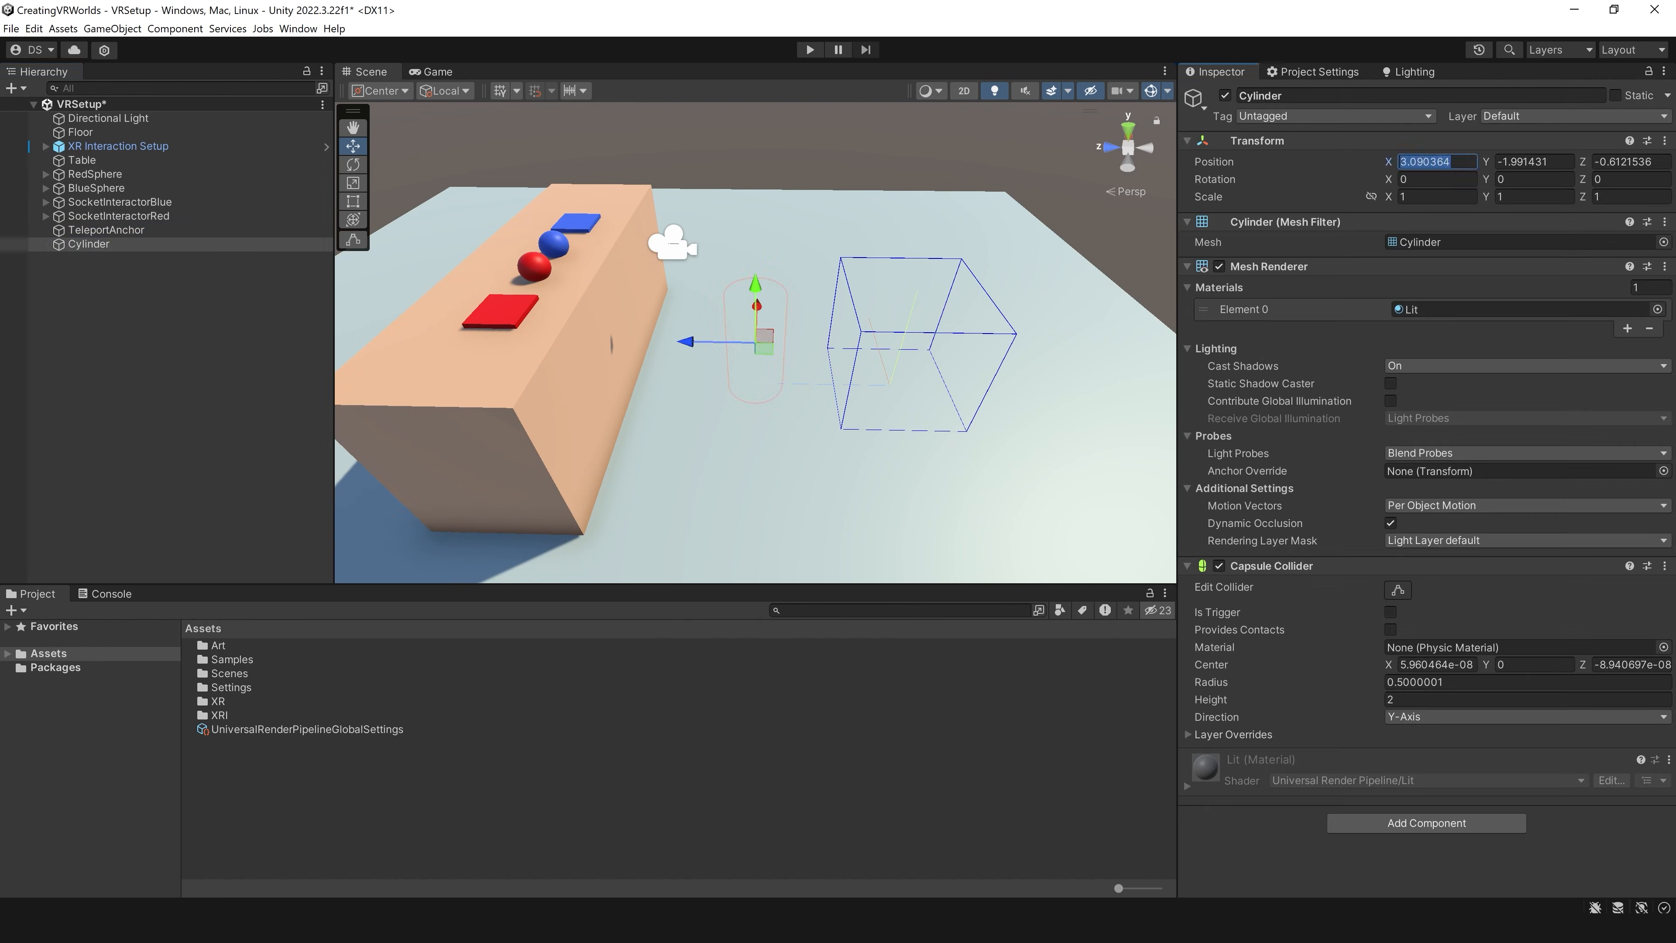
pyautogui.write('0')
pyautogui.press('Tab')
pyautogui.write('0')
pyautogui.press('Tab')
pyautogui.write('0')
pyautogui.press('Return')
# Step: Flatten the cylinder into a thin disc with a Y scale of about 0.047
pyautogui.press('r')
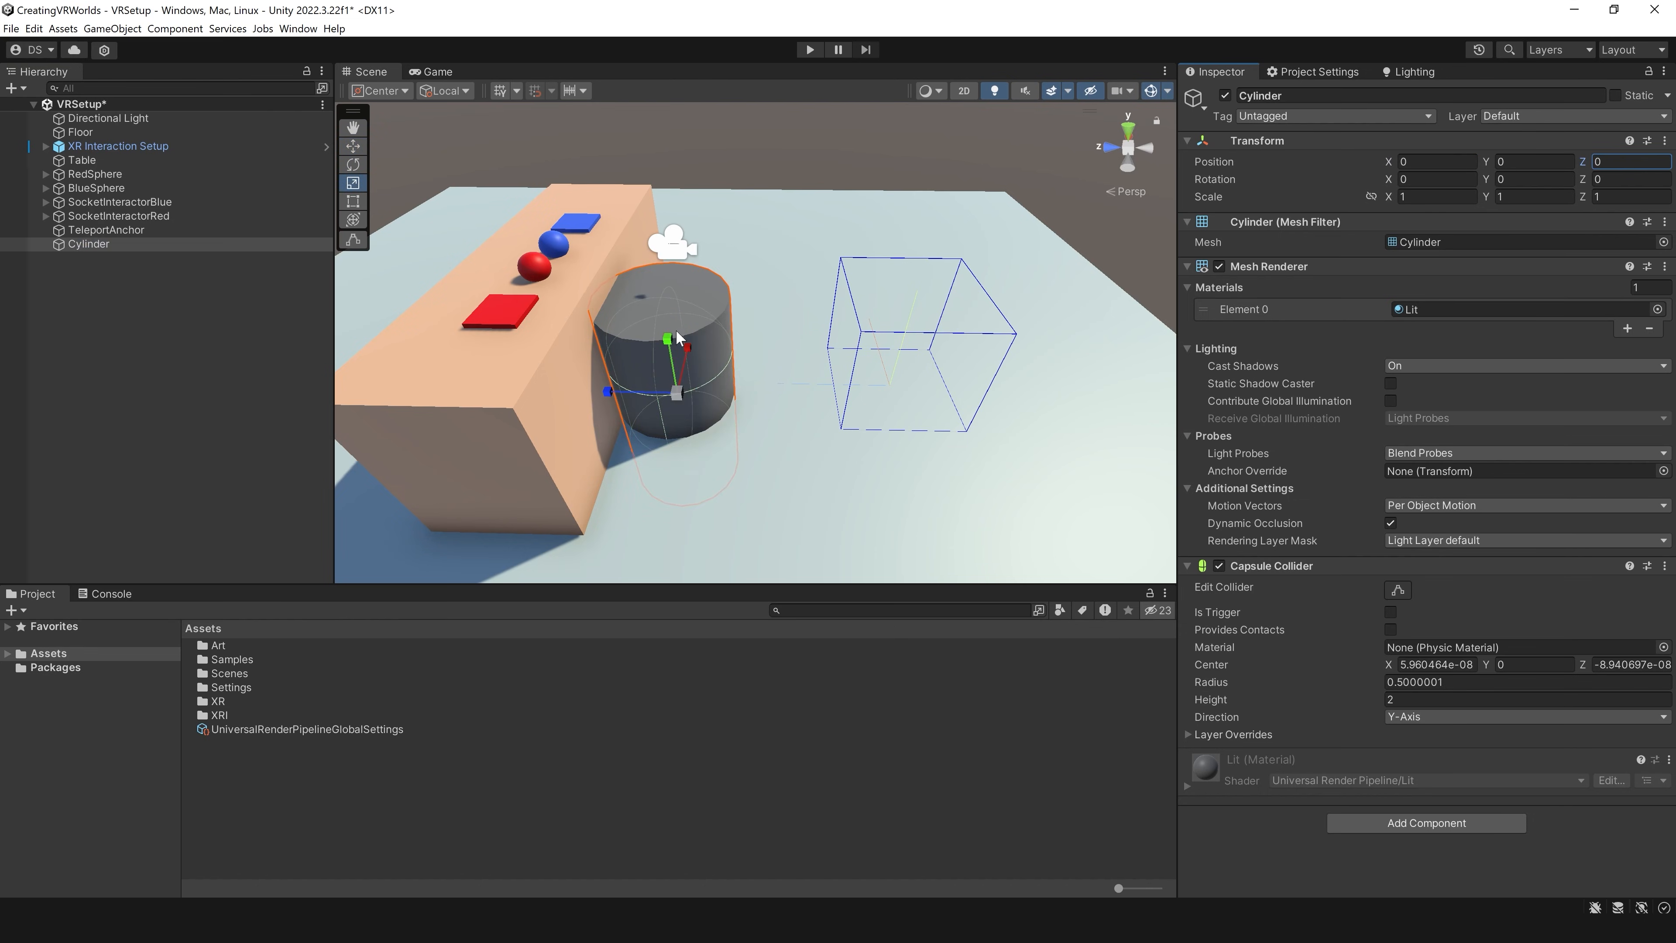
pyautogui.moveTo(678, 338); pyautogui.dragTo(676, 391)
pyautogui.press('w')
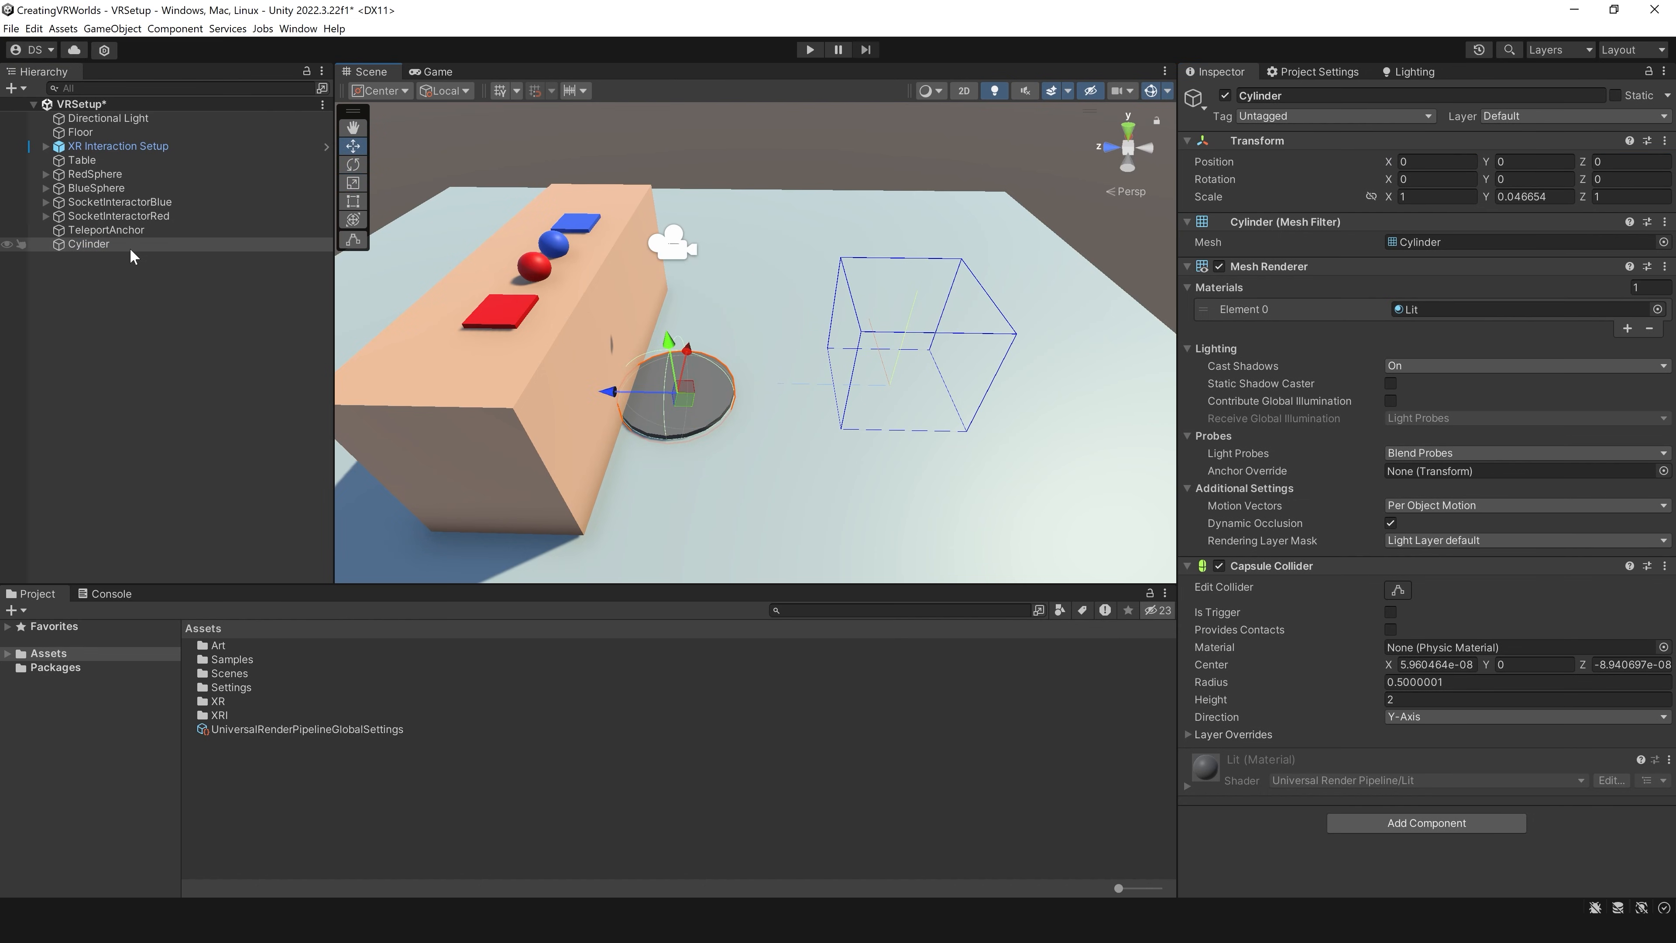
# Step: Make the cylinder a child of TeleportAnchor and set its local X and Z positions to 0
pyautogui.moveTo(131, 250); pyautogui.dragTo(164, 232)
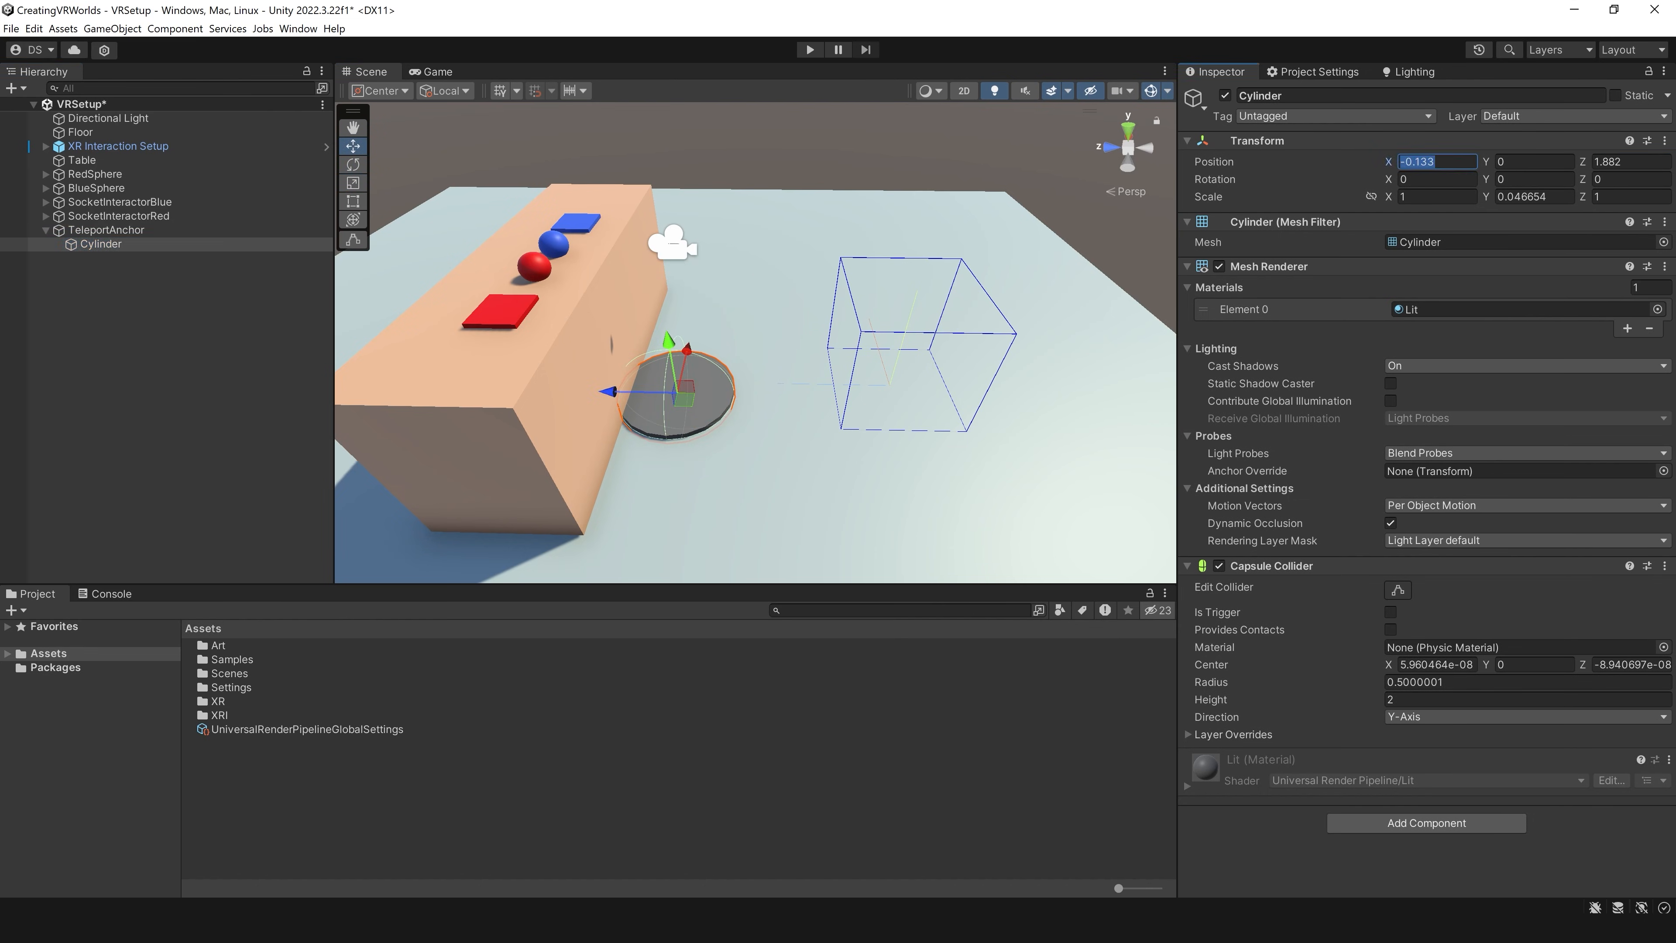
pyautogui.write('0')
pyautogui.press('Tab')
pyautogui.press('Tab')
pyautogui.write('0')
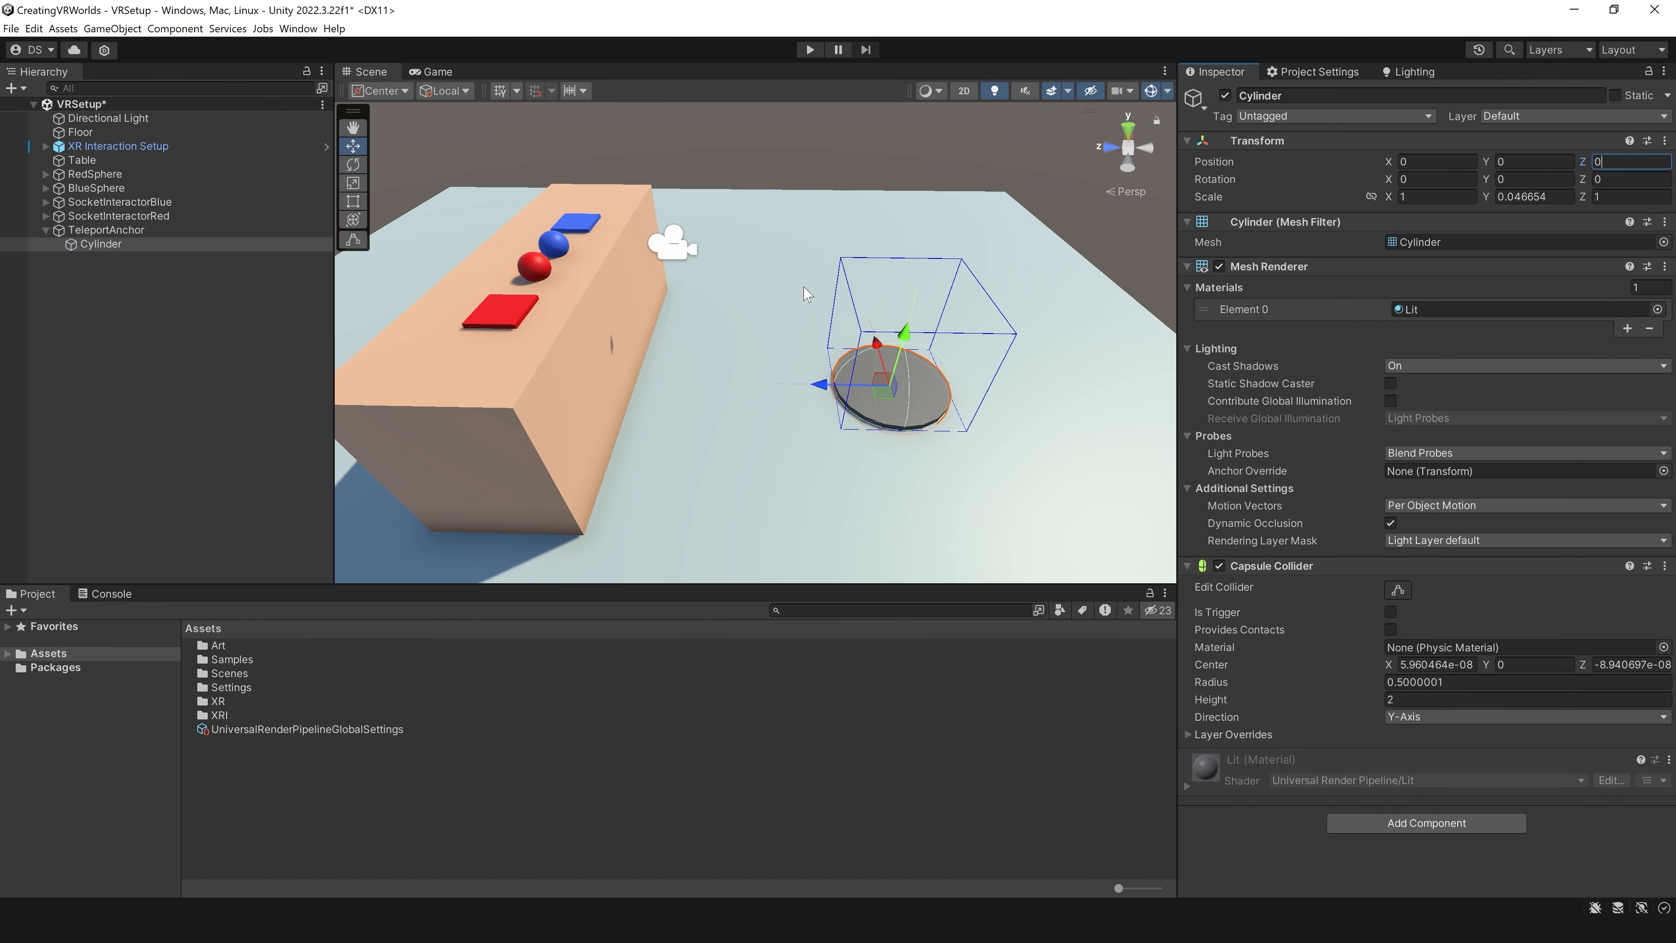
# Step: Rotate TeleportAnchor about 70 degrees around Y and set its Match Orientation to Target Up And Forward
pyautogui.click(125, 231)
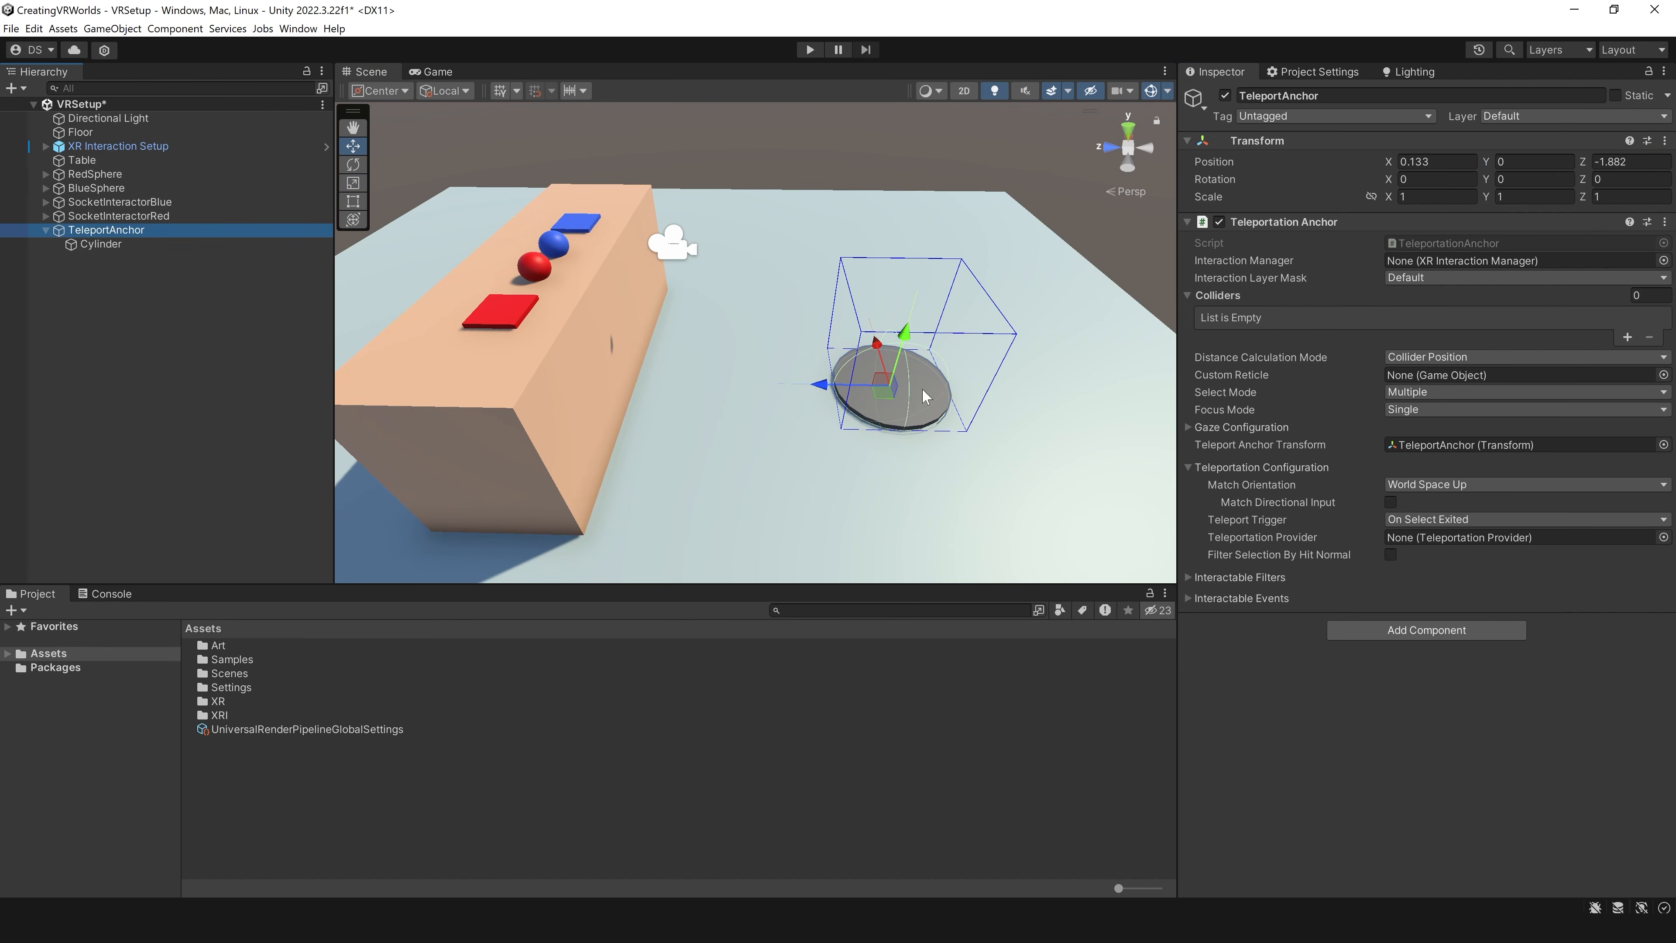
pyautogui.press('e')
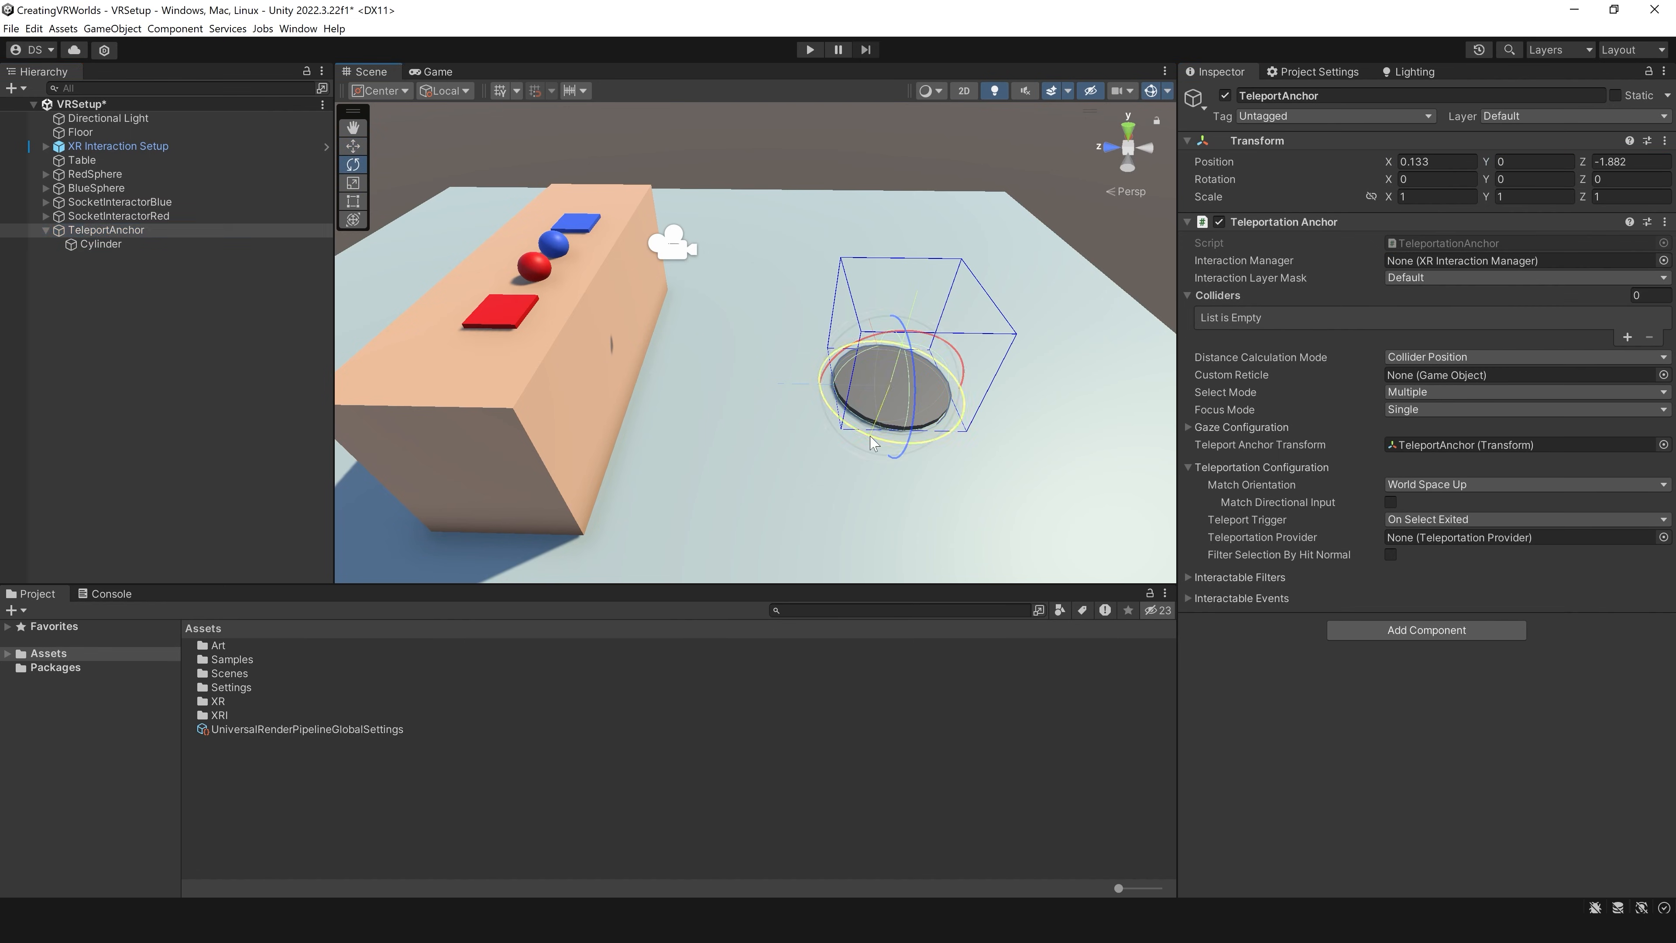
pyautogui.moveTo(873, 444); pyautogui.dragTo(904, 406)
pyautogui.press('w')
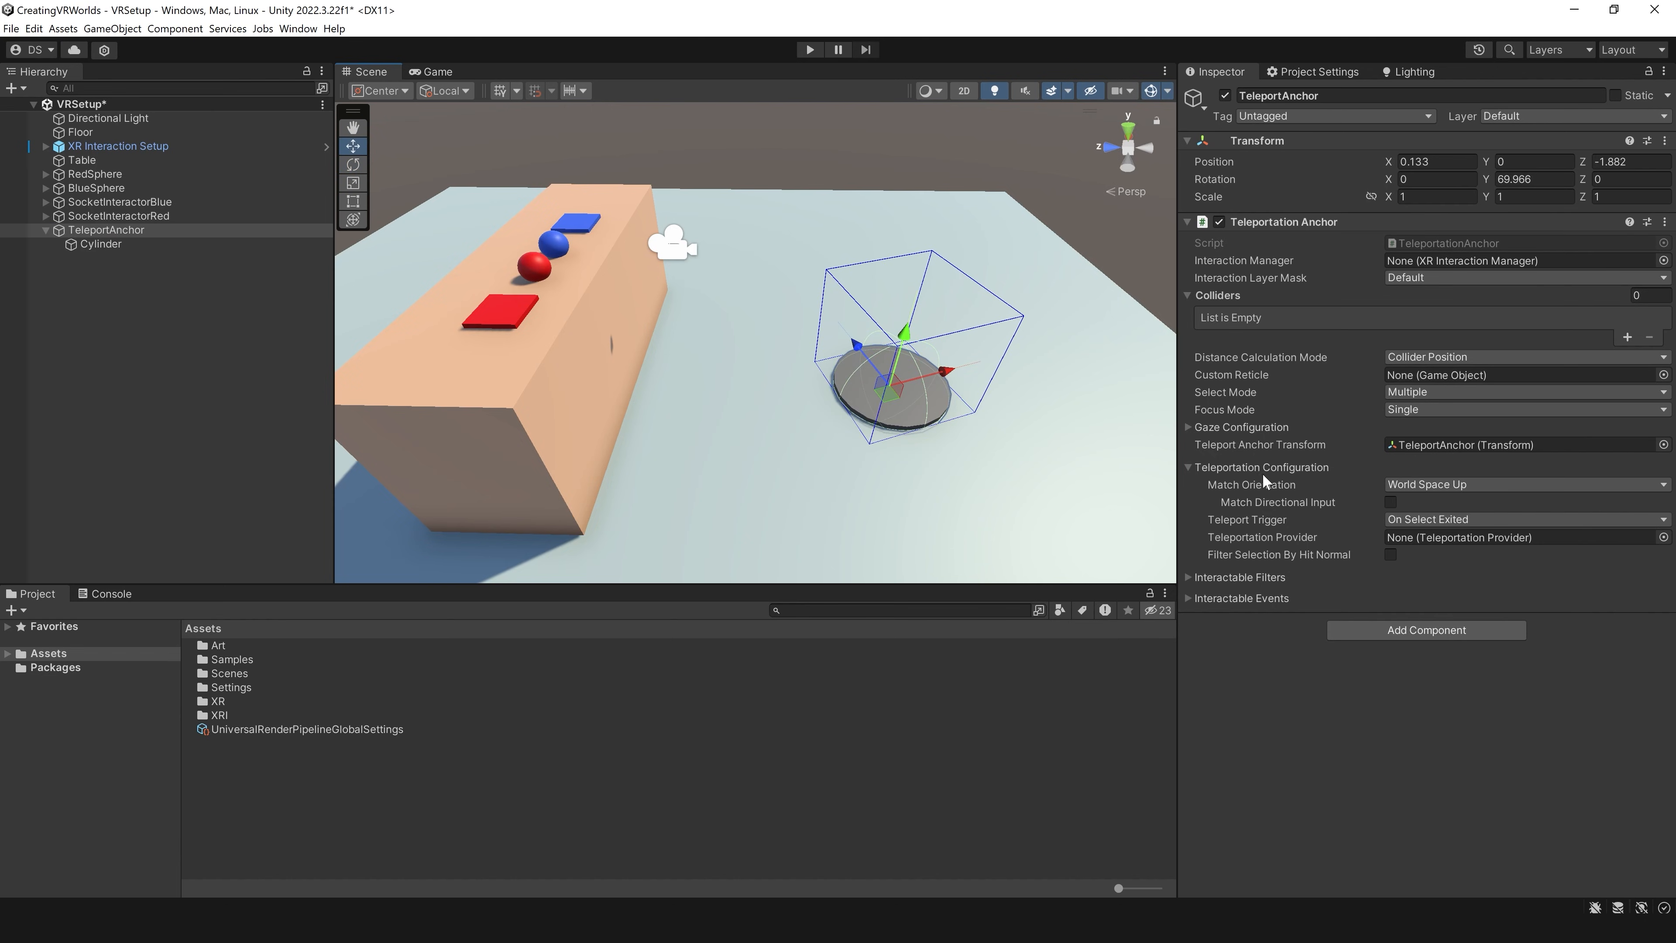
pyautogui.click(1424, 484)
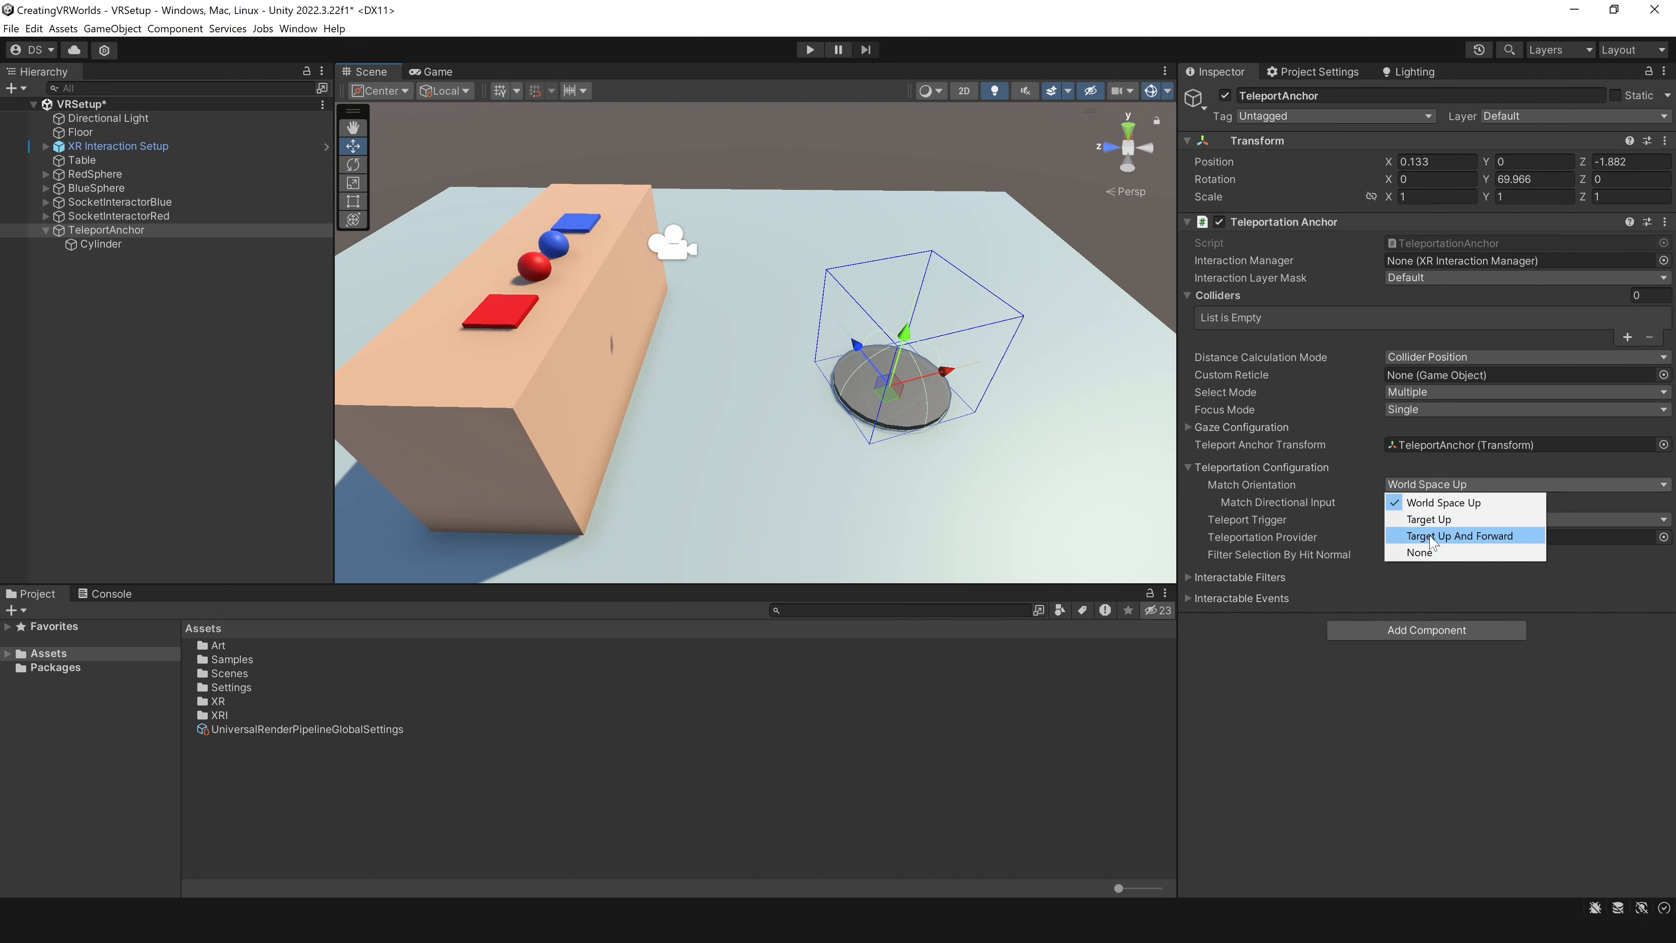
pyautogui.click(1496, 541)
# Step: Reposition TeleportAnchor at about X 2.95, Z -1.41 and turn it to a Y rotation of about -44 degrees
pyautogui.press('e')
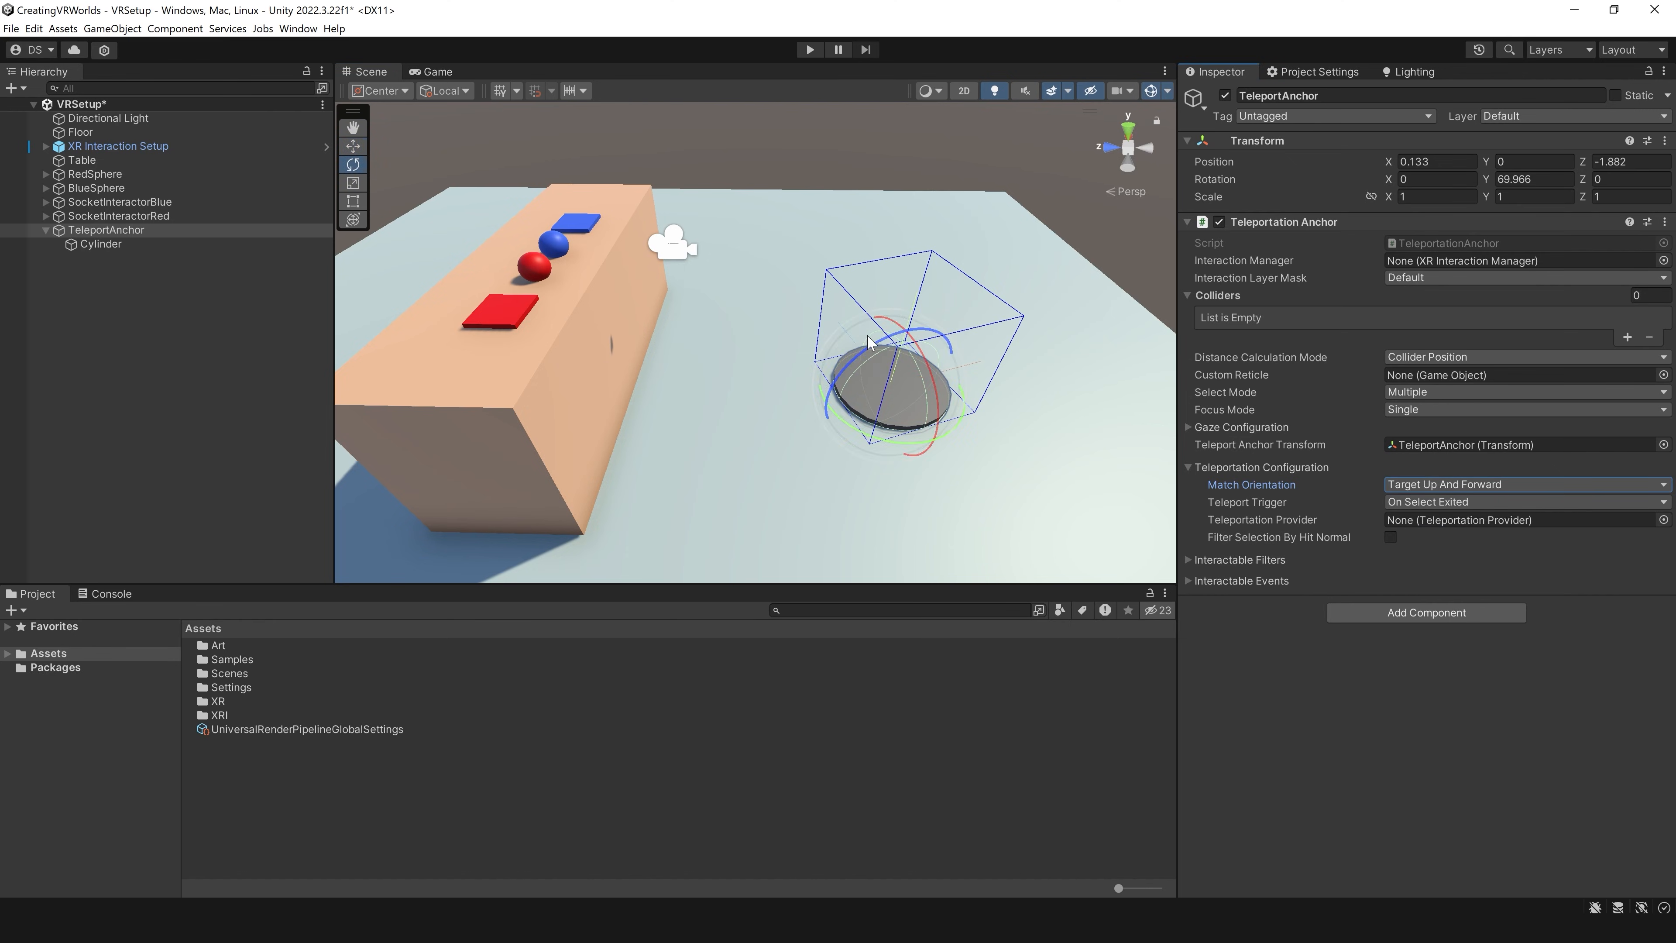
pyautogui.moveTo(849, 432); pyautogui.dragTo(826, 288)
pyautogui.press('w')
pyautogui.press('e')
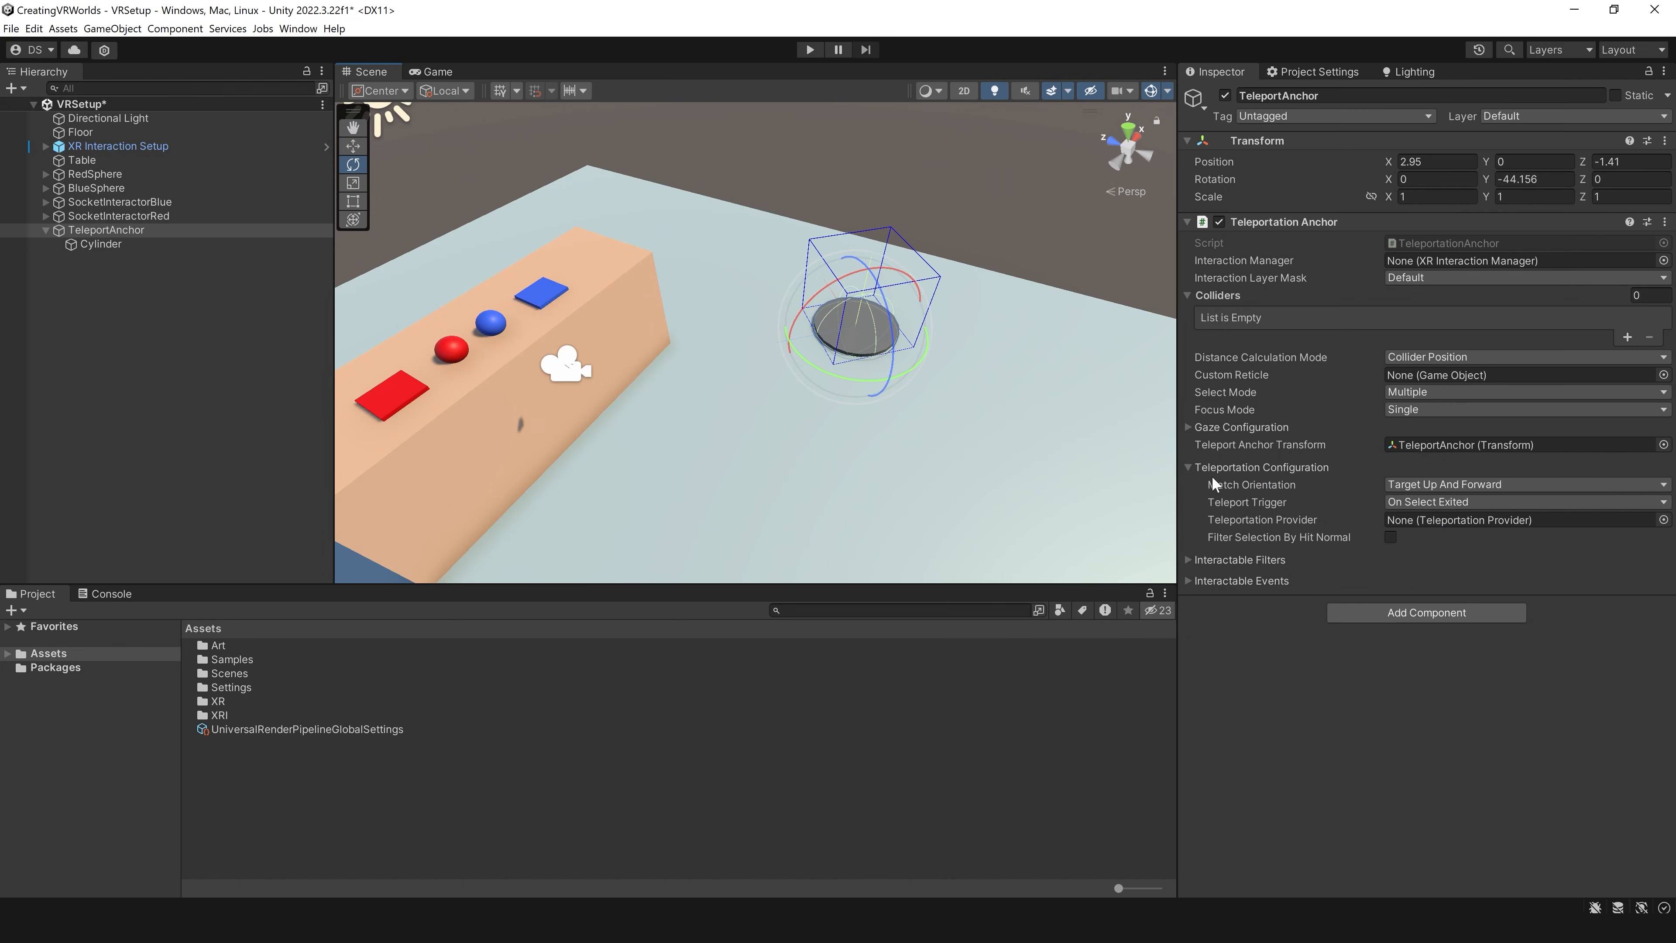
# Step: Review the Interactable Events of TeleportAnchor's Teleportation Anchor and set its Interaction Layer Mask to Everything
pyautogui.click(1188, 581)
pyautogui.scroll(-10, 1370, 605)
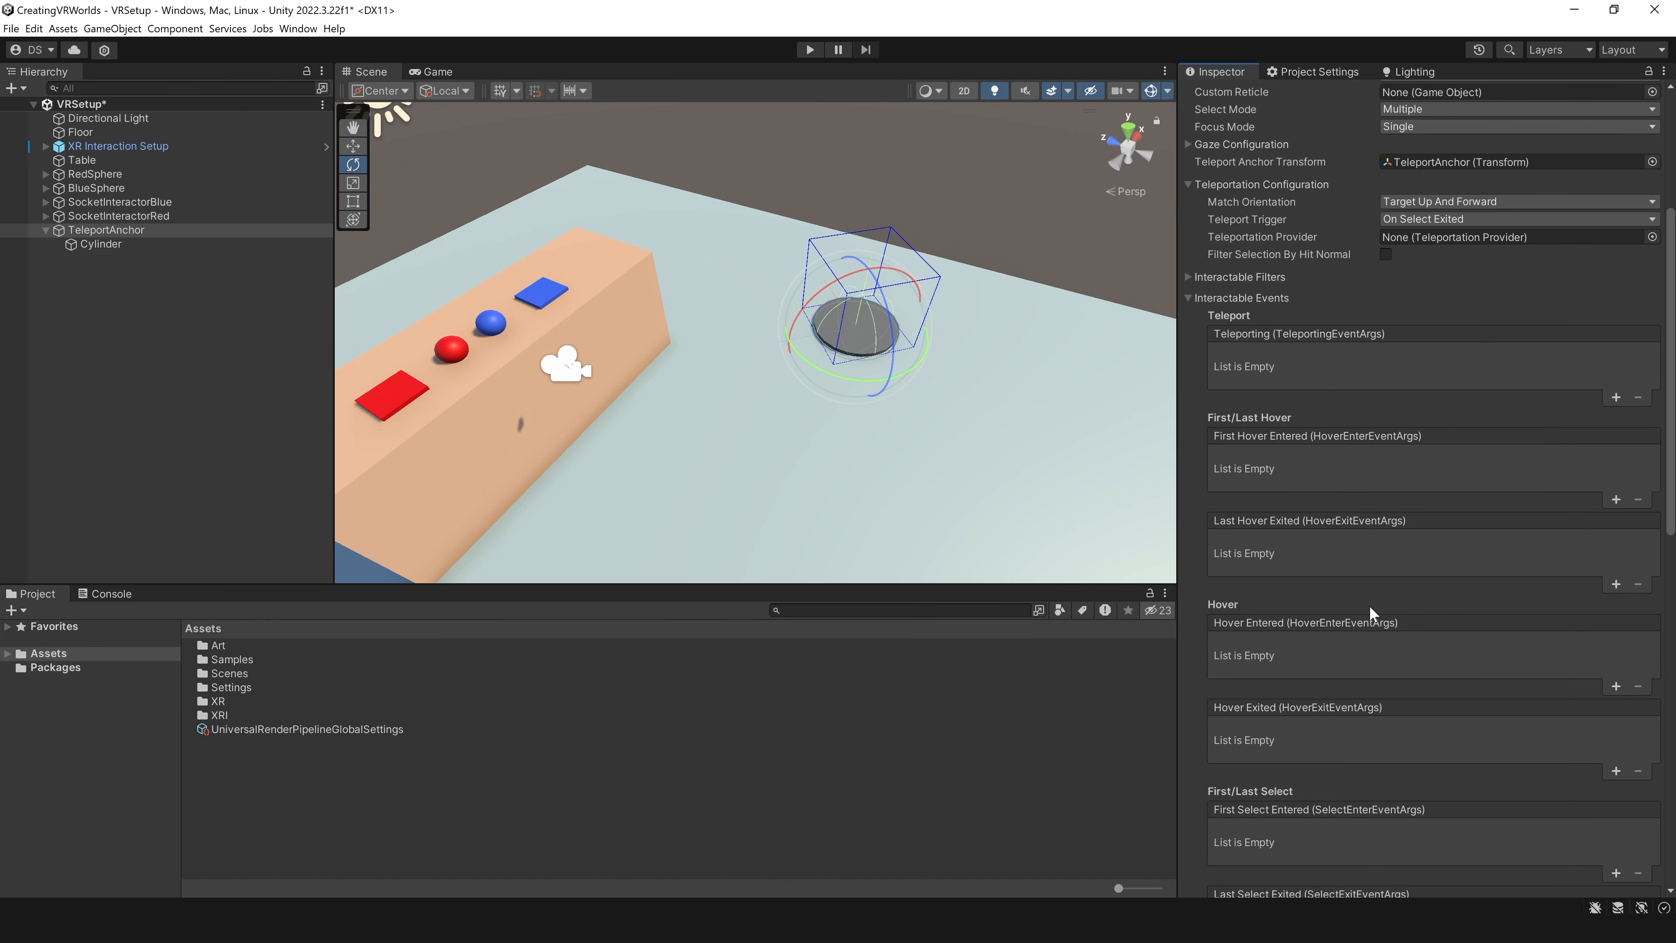
pyautogui.scroll(-10, 1271, 401)
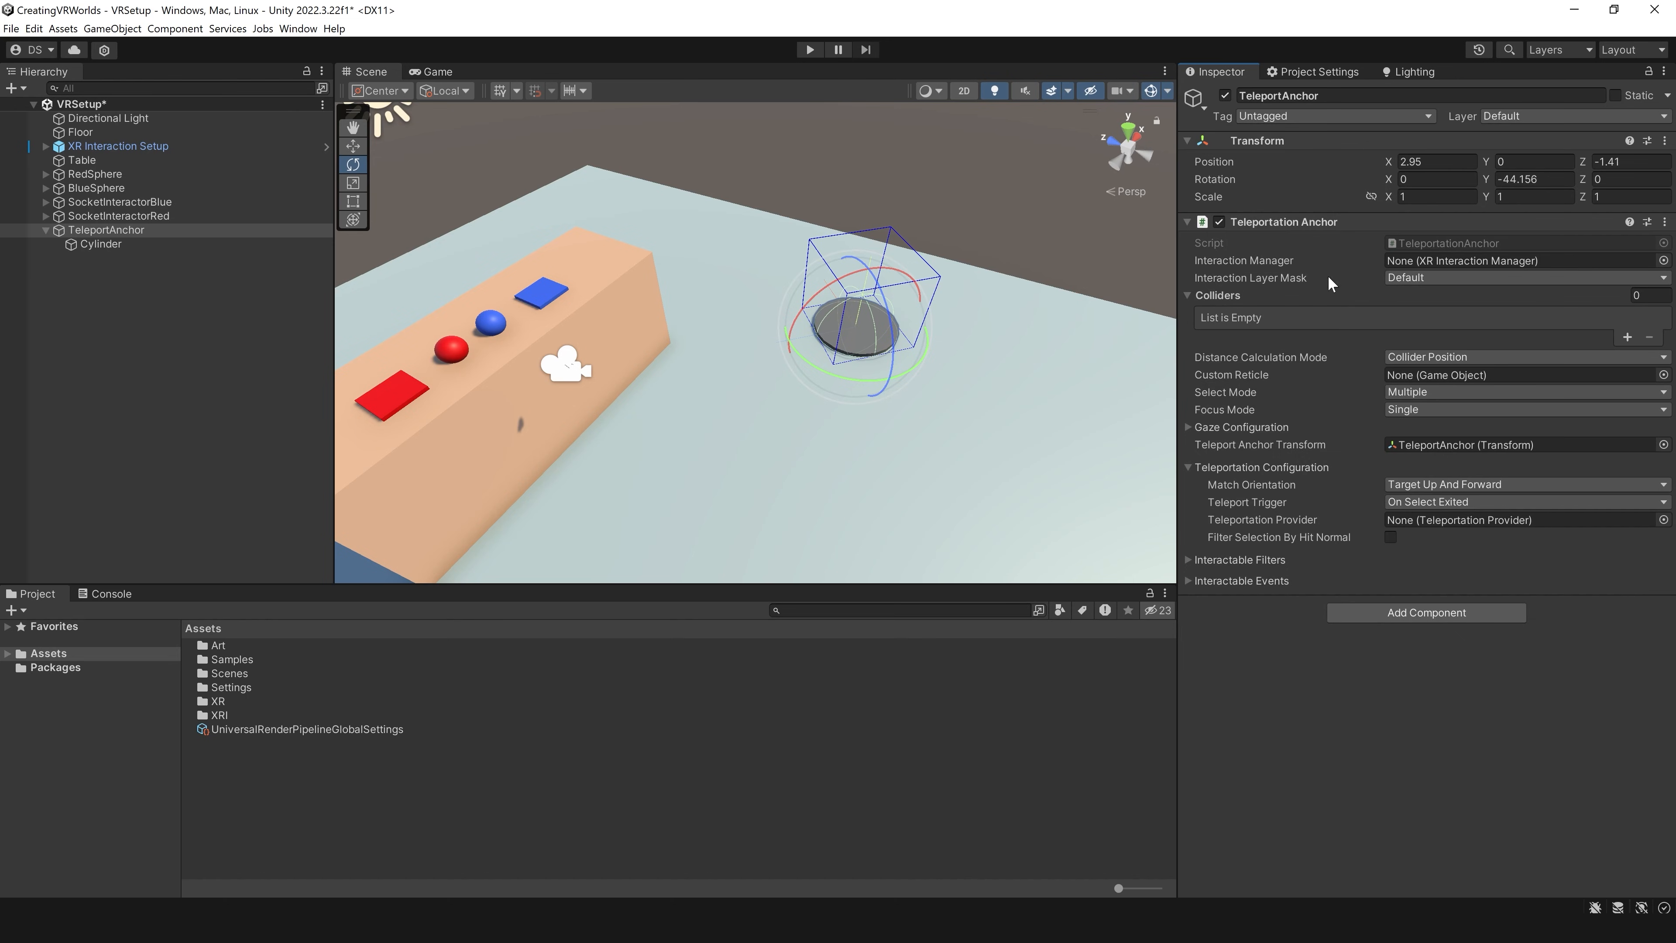
pyautogui.click(1446, 280)
pyautogui.click(1431, 312)
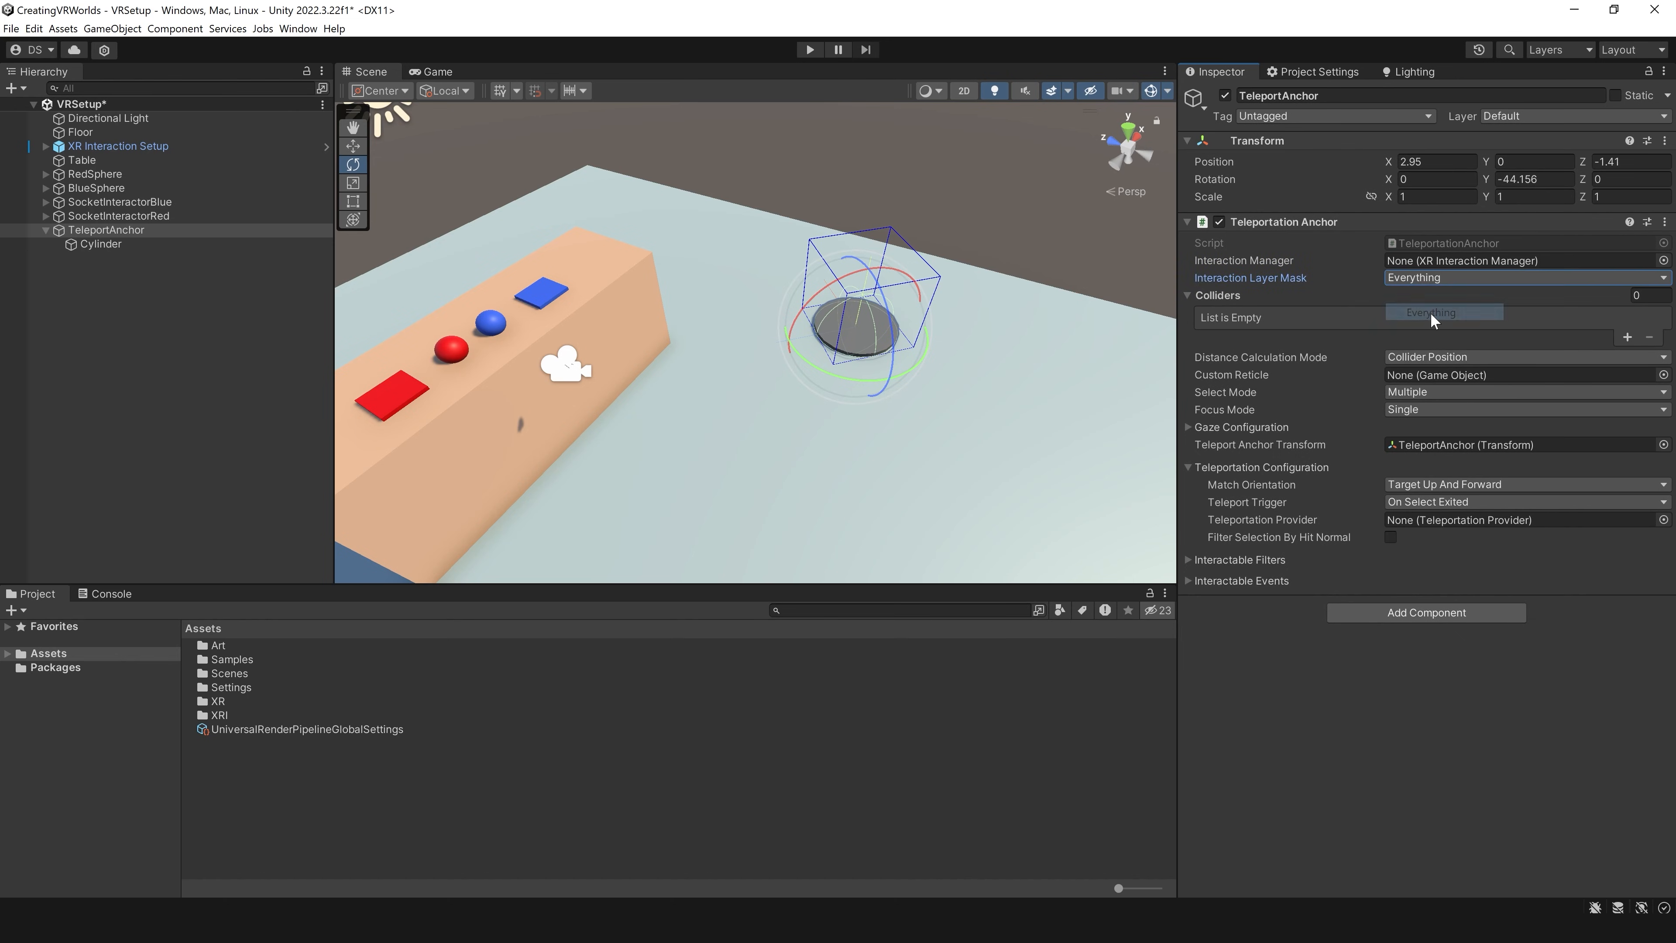
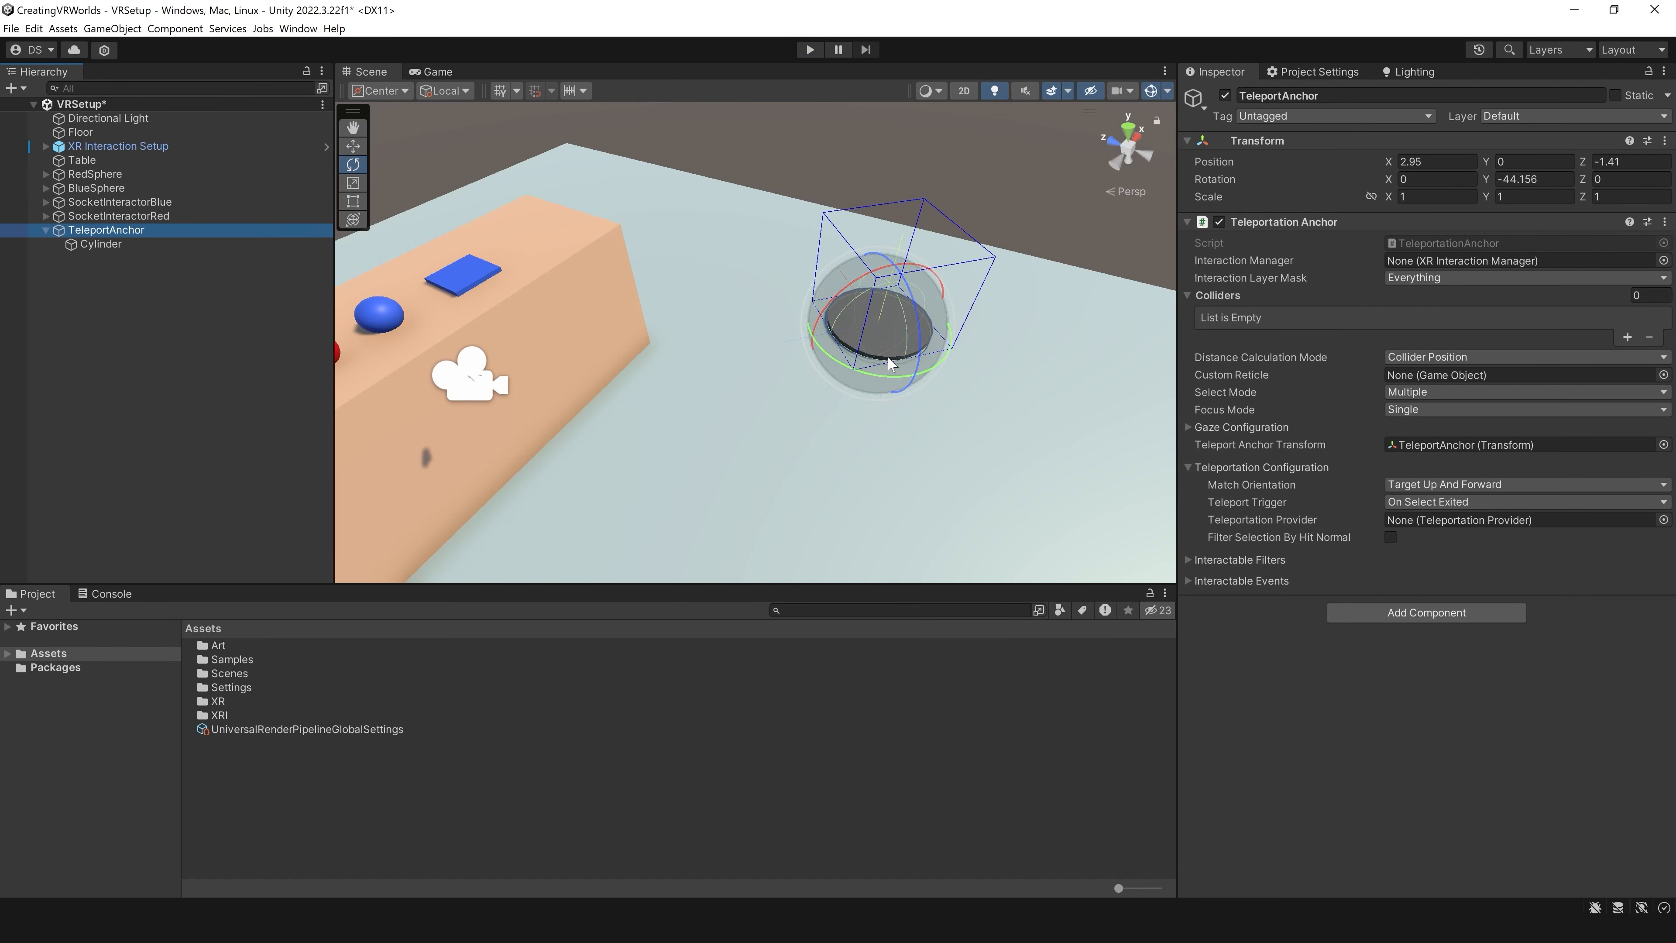
# Step: Replace the Capsule Collider on TeleportAnchor's Cylinder with a Box Collider
pyautogui.click(211, 244)
pyautogui.moveTo(950, 438); pyautogui.dragTo(1016, 376, button='right')
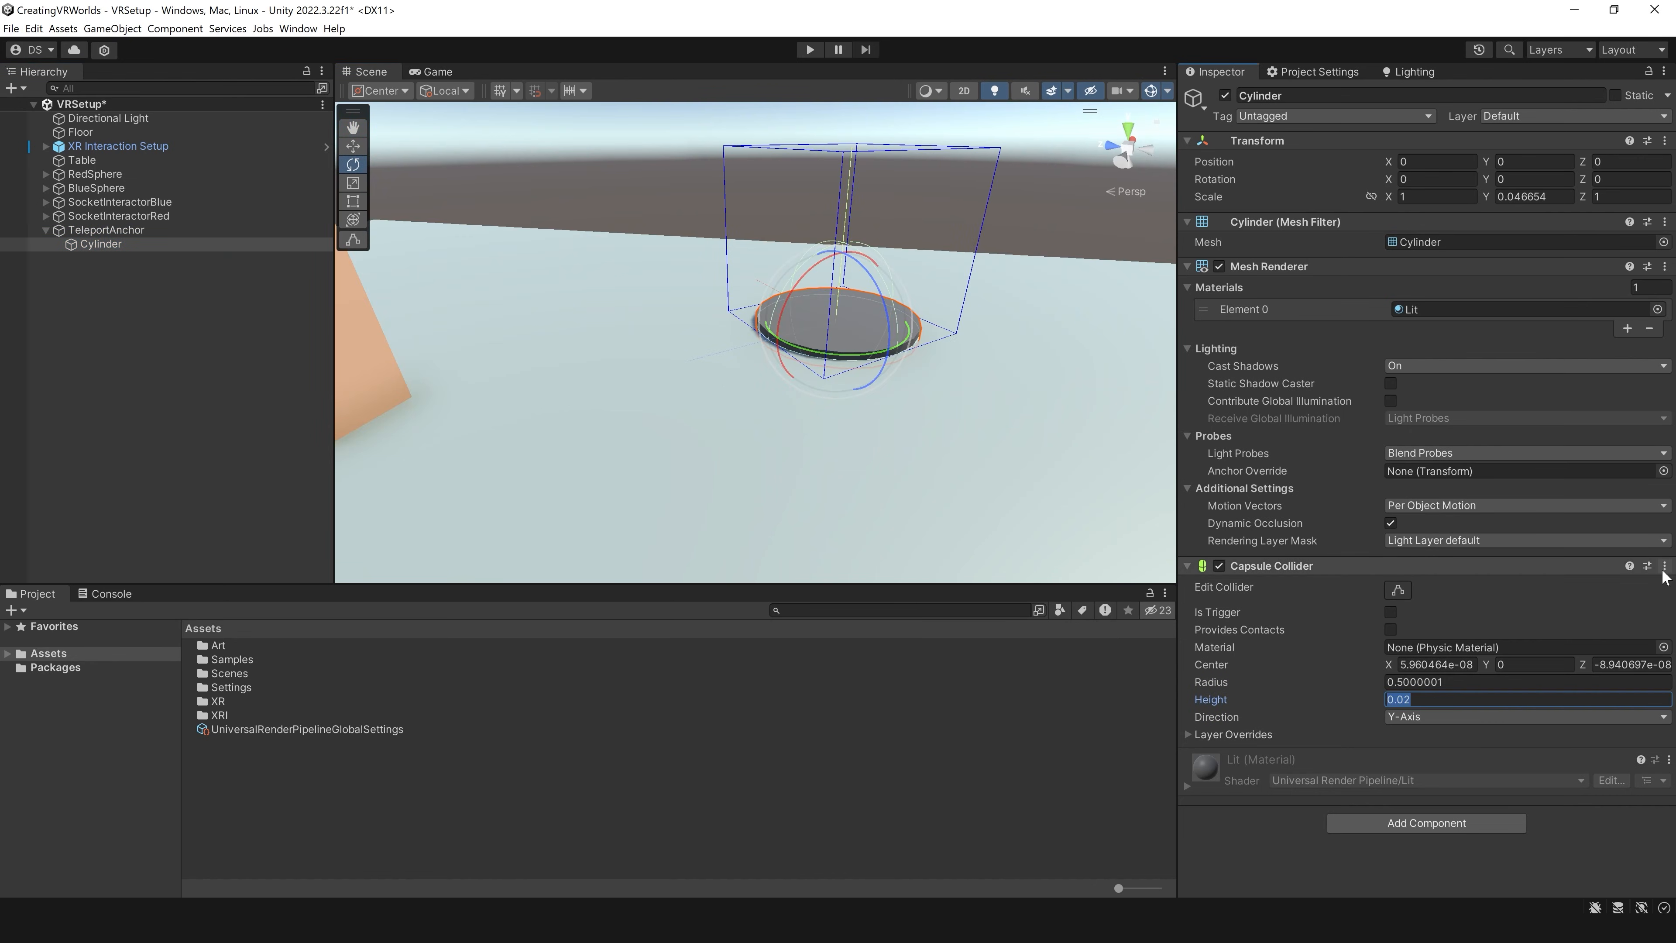
pyautogui.click(1665, 566)
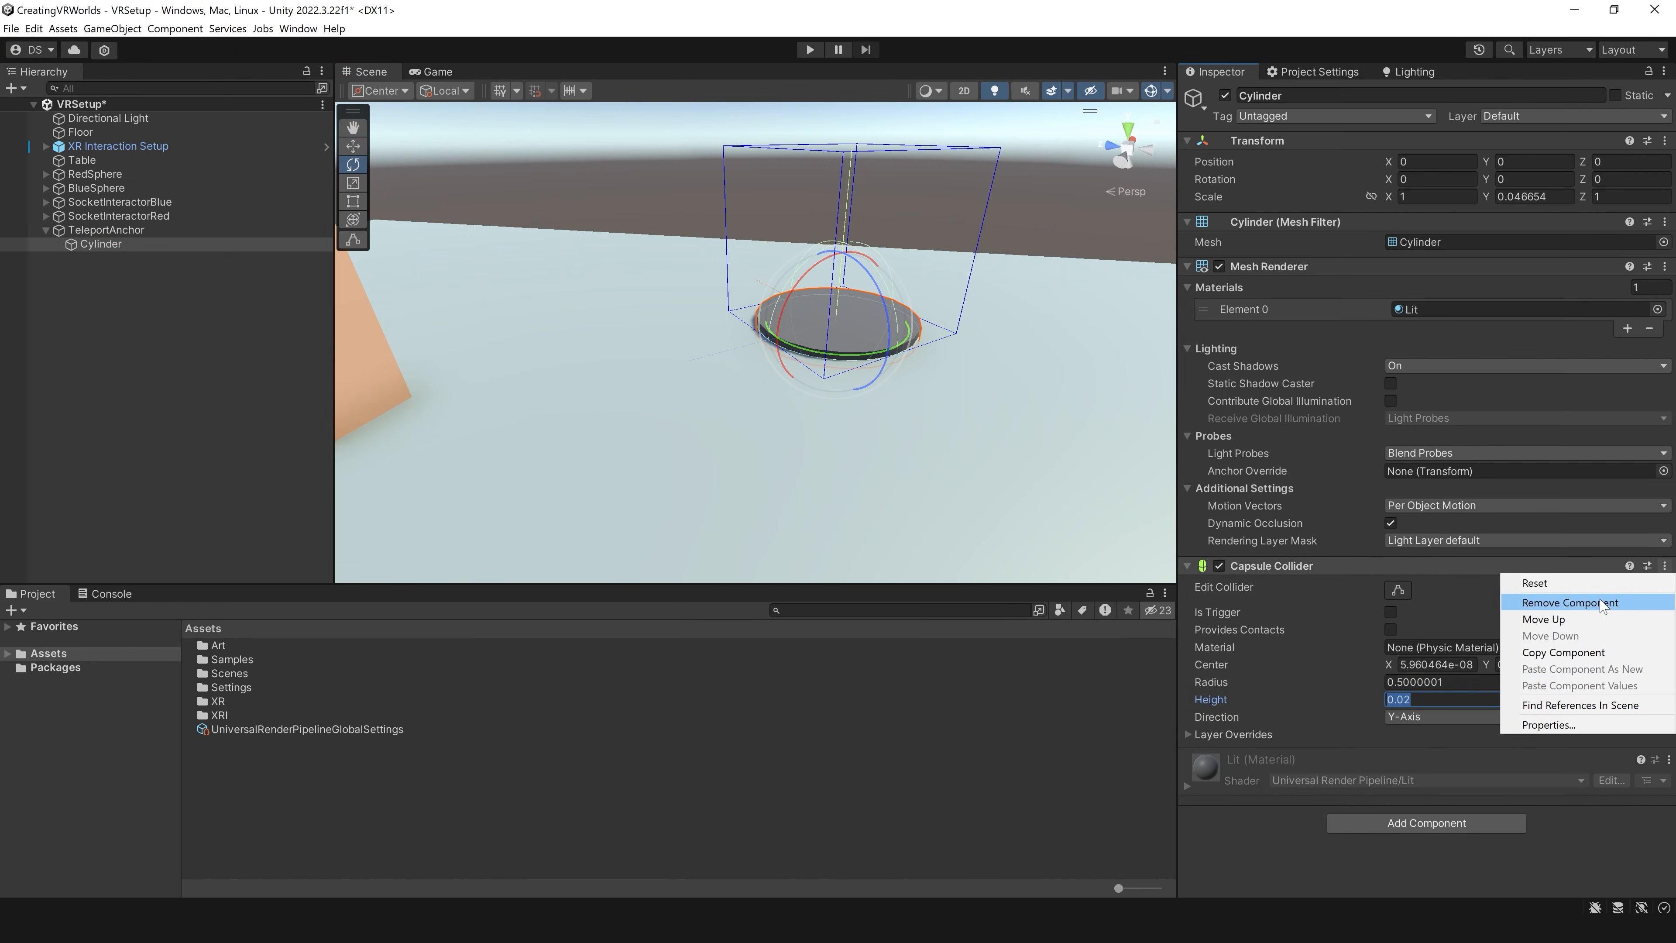
pyautogui.click(1471, 603)
pyautogui.click(1474, 626)
pyautogui.write('box')
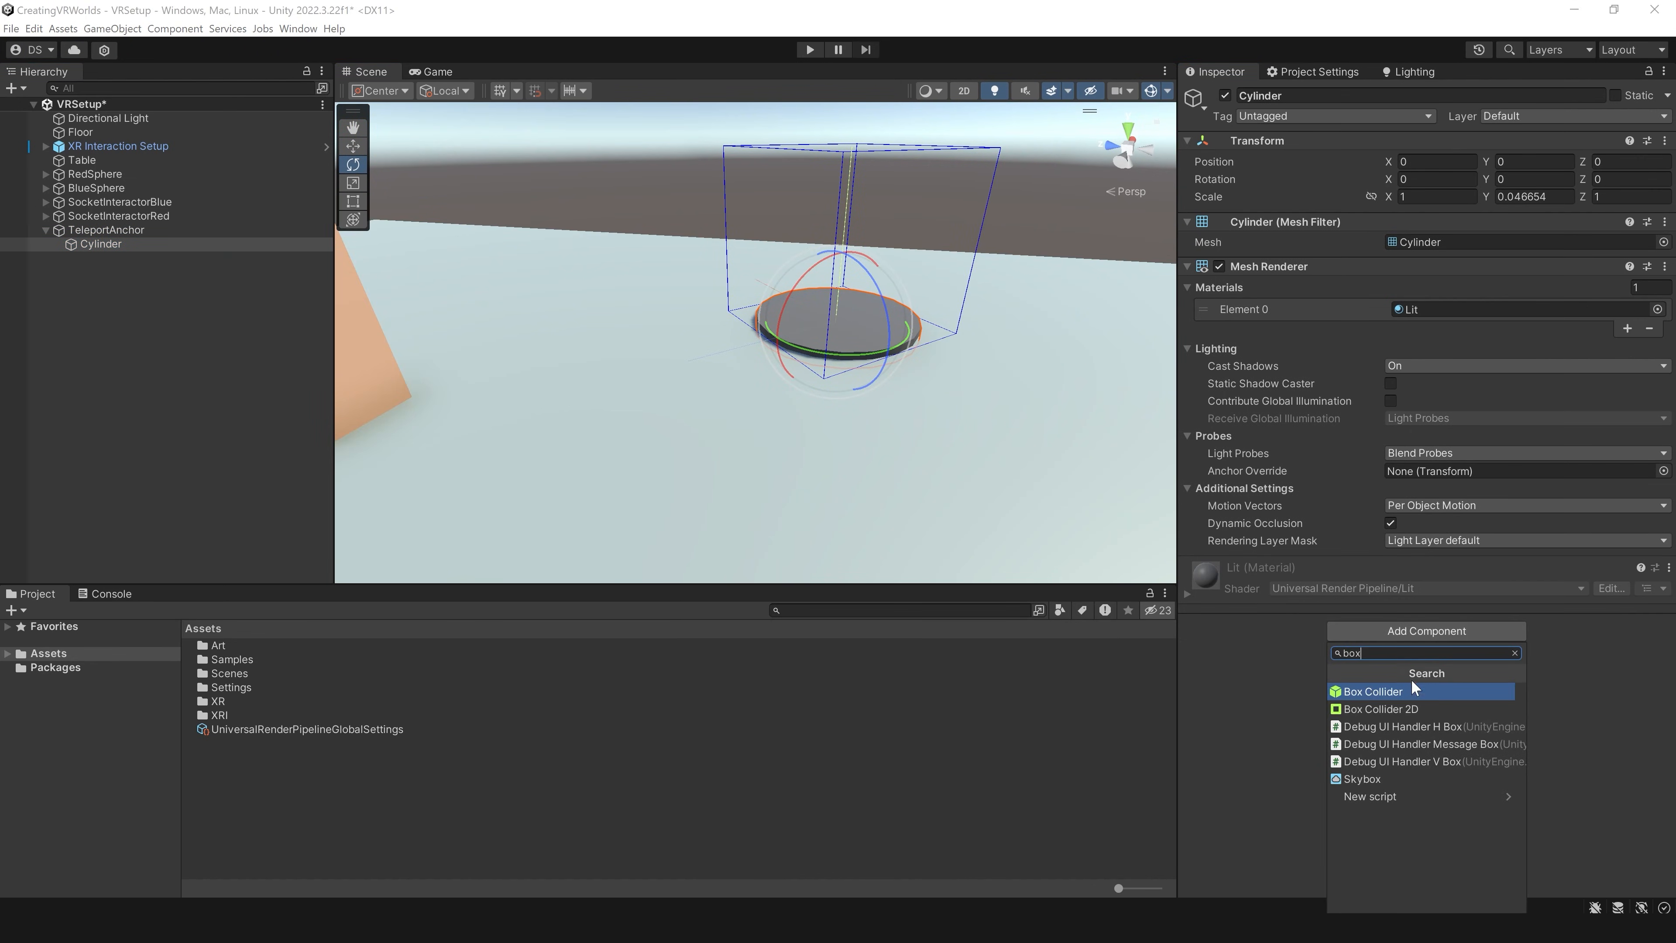
pyautogui.click(1402, 691)
# Step: Run the scene to test aiming the teleport ray at the anchor disc, and stop play mode
pyautogui.moveTo(773, 402); pyautogui.dragTo(717, 326, button='middle')
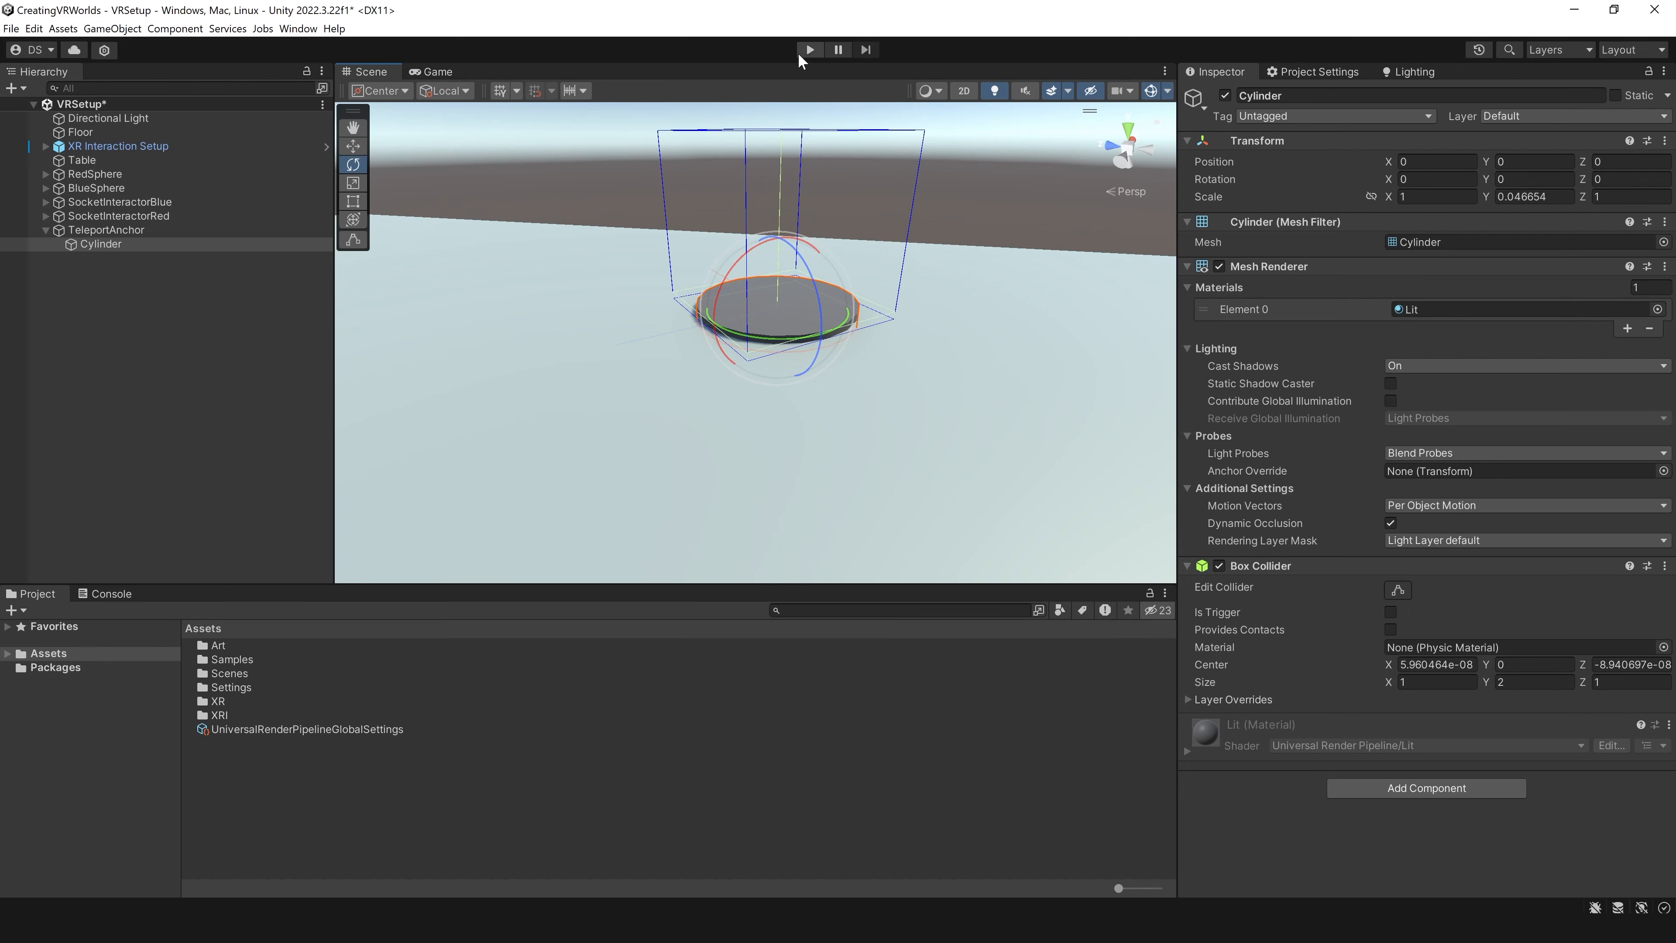
pyautogui.click(805, 53)
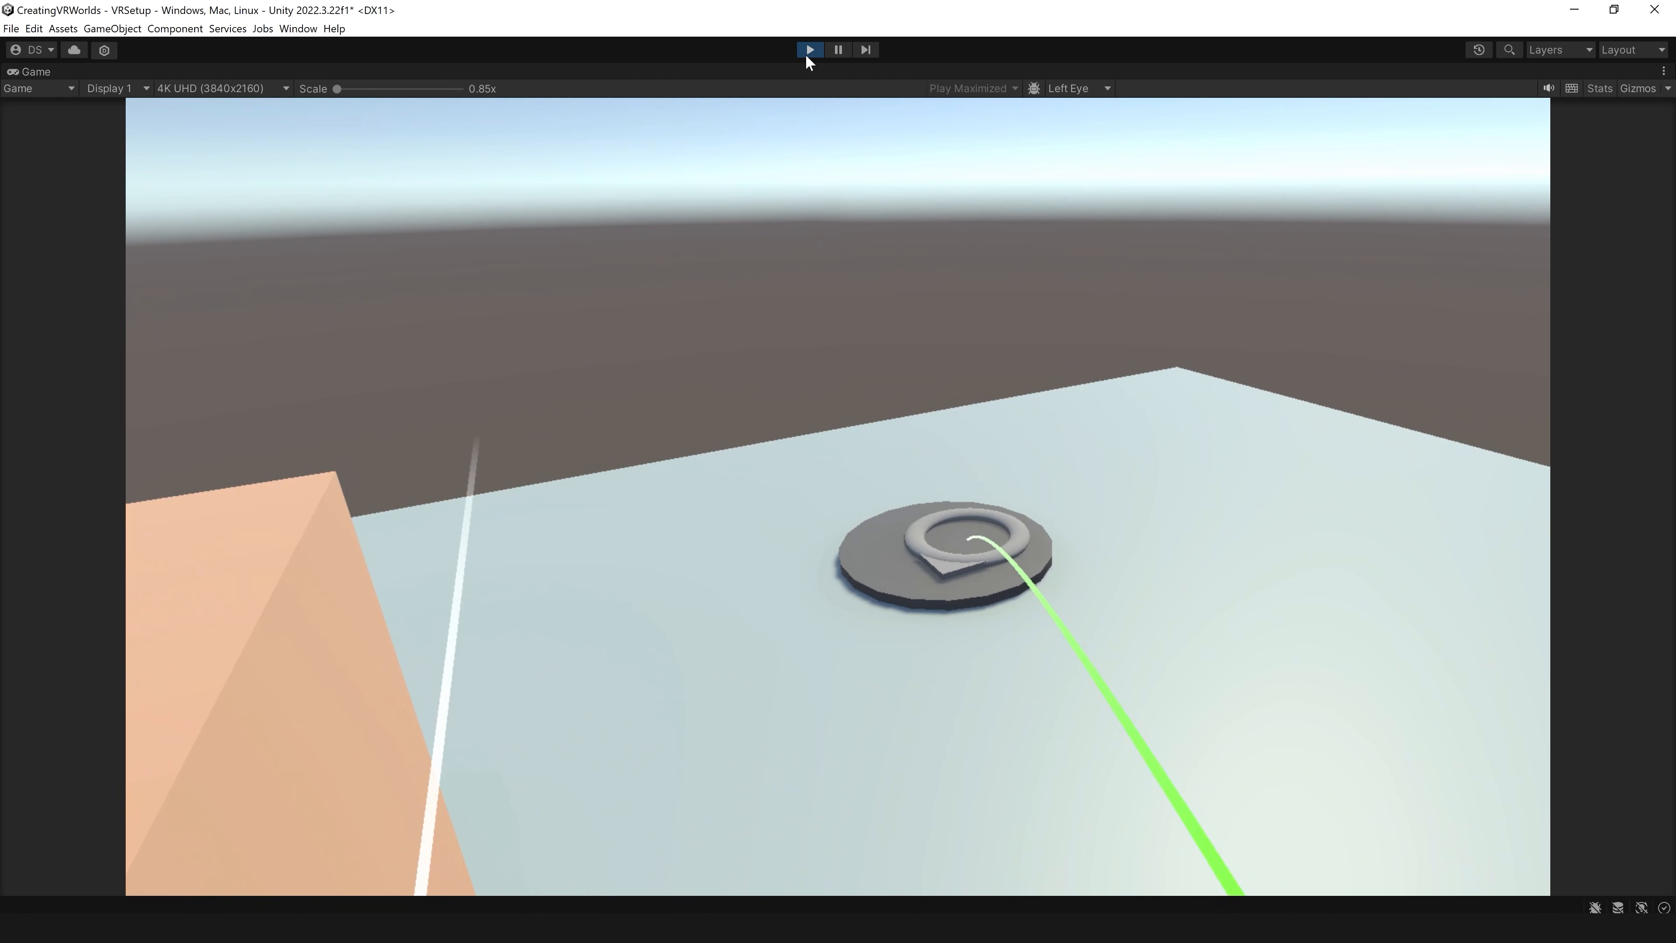
pyautogui.click(809, 50)
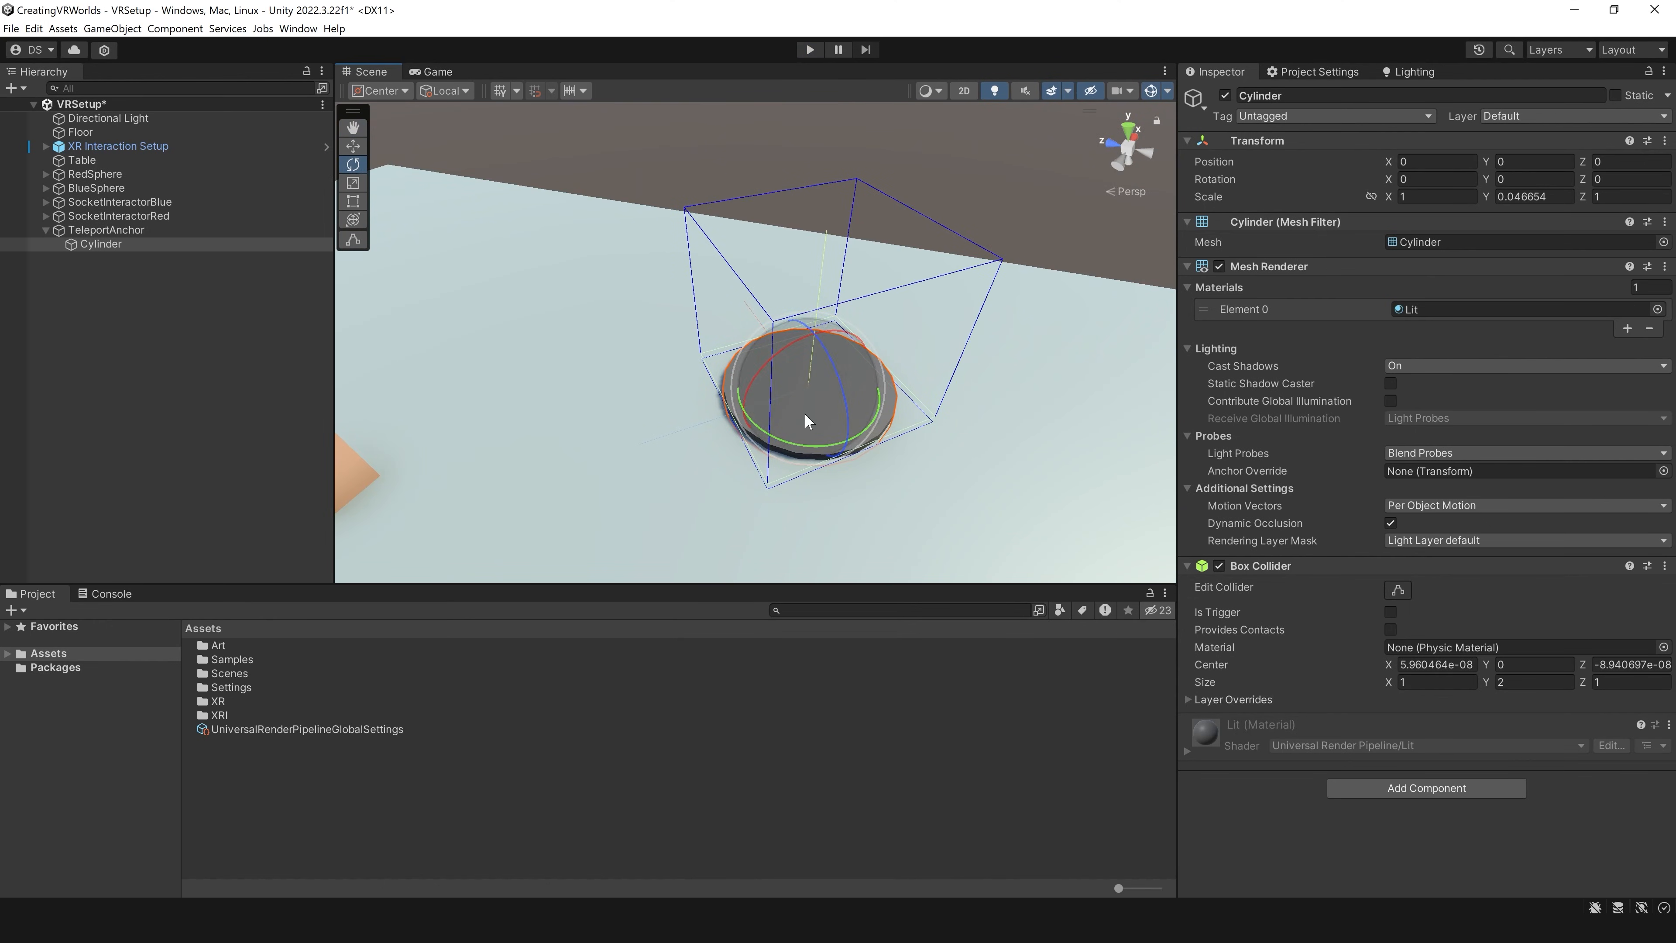
# Step: Duplicate TeleportAnchor twice and place TeleportAnchor (2) beside the table at about X 0.32, Z -0.39 with a Y rotation of about -2
pyautogui.moveTo(805, 415); pyautogui.dragTo(819, 389, button='middle')
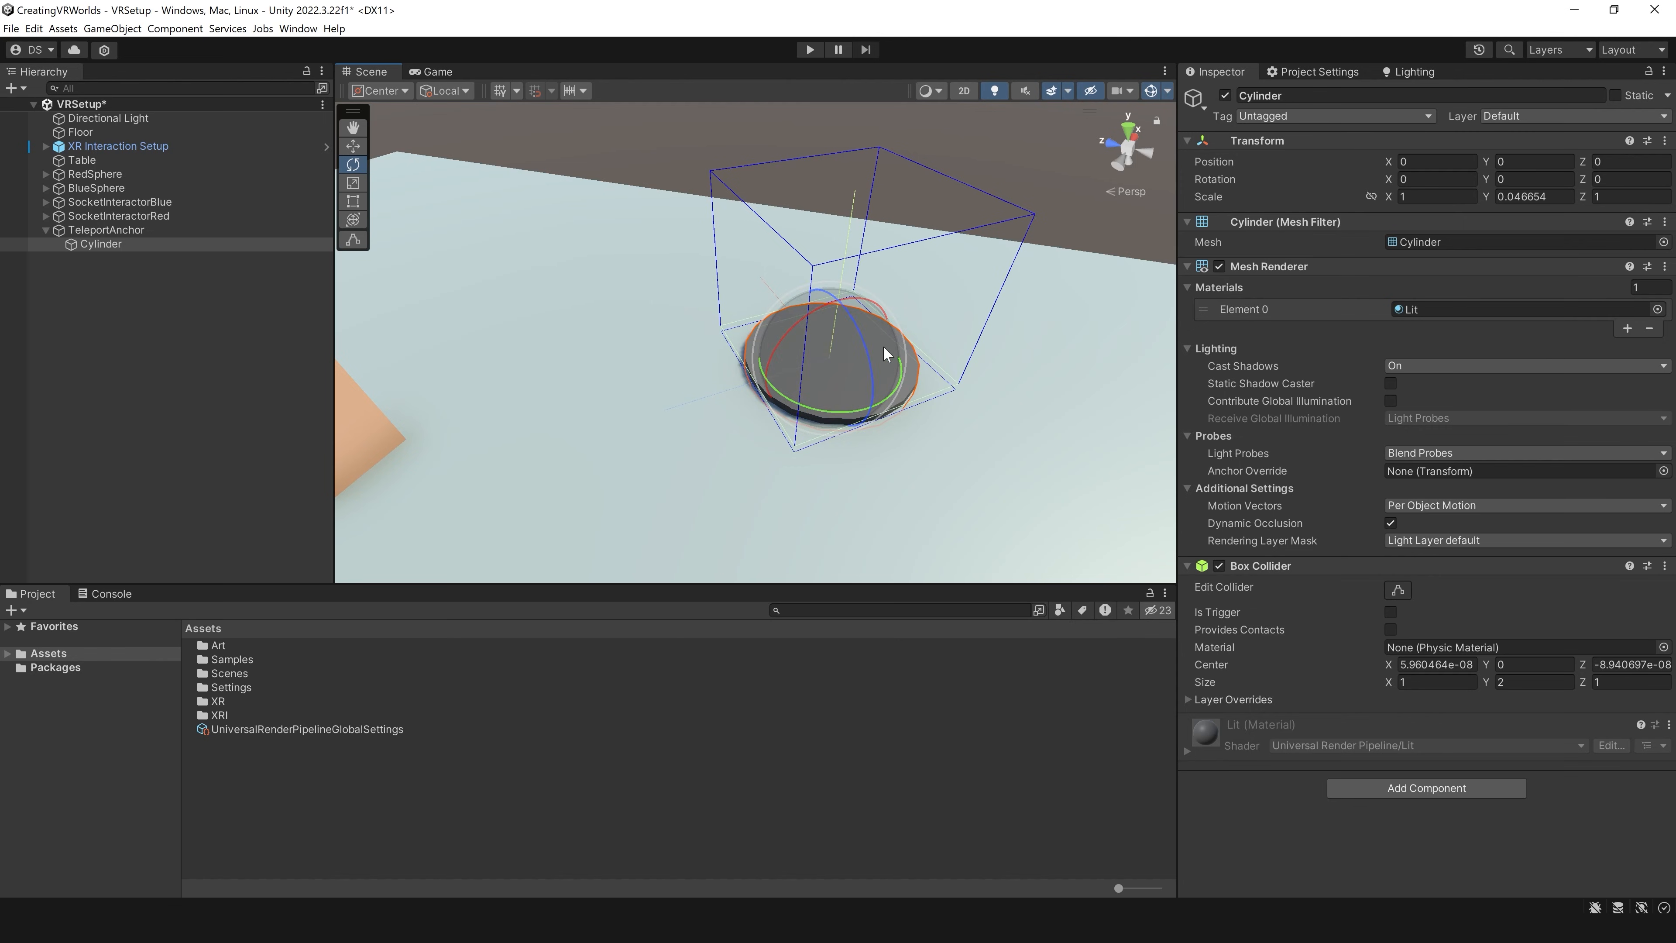
pyautogui.scroll(-5, 882, 346)
pyautogui.click(45, 230)
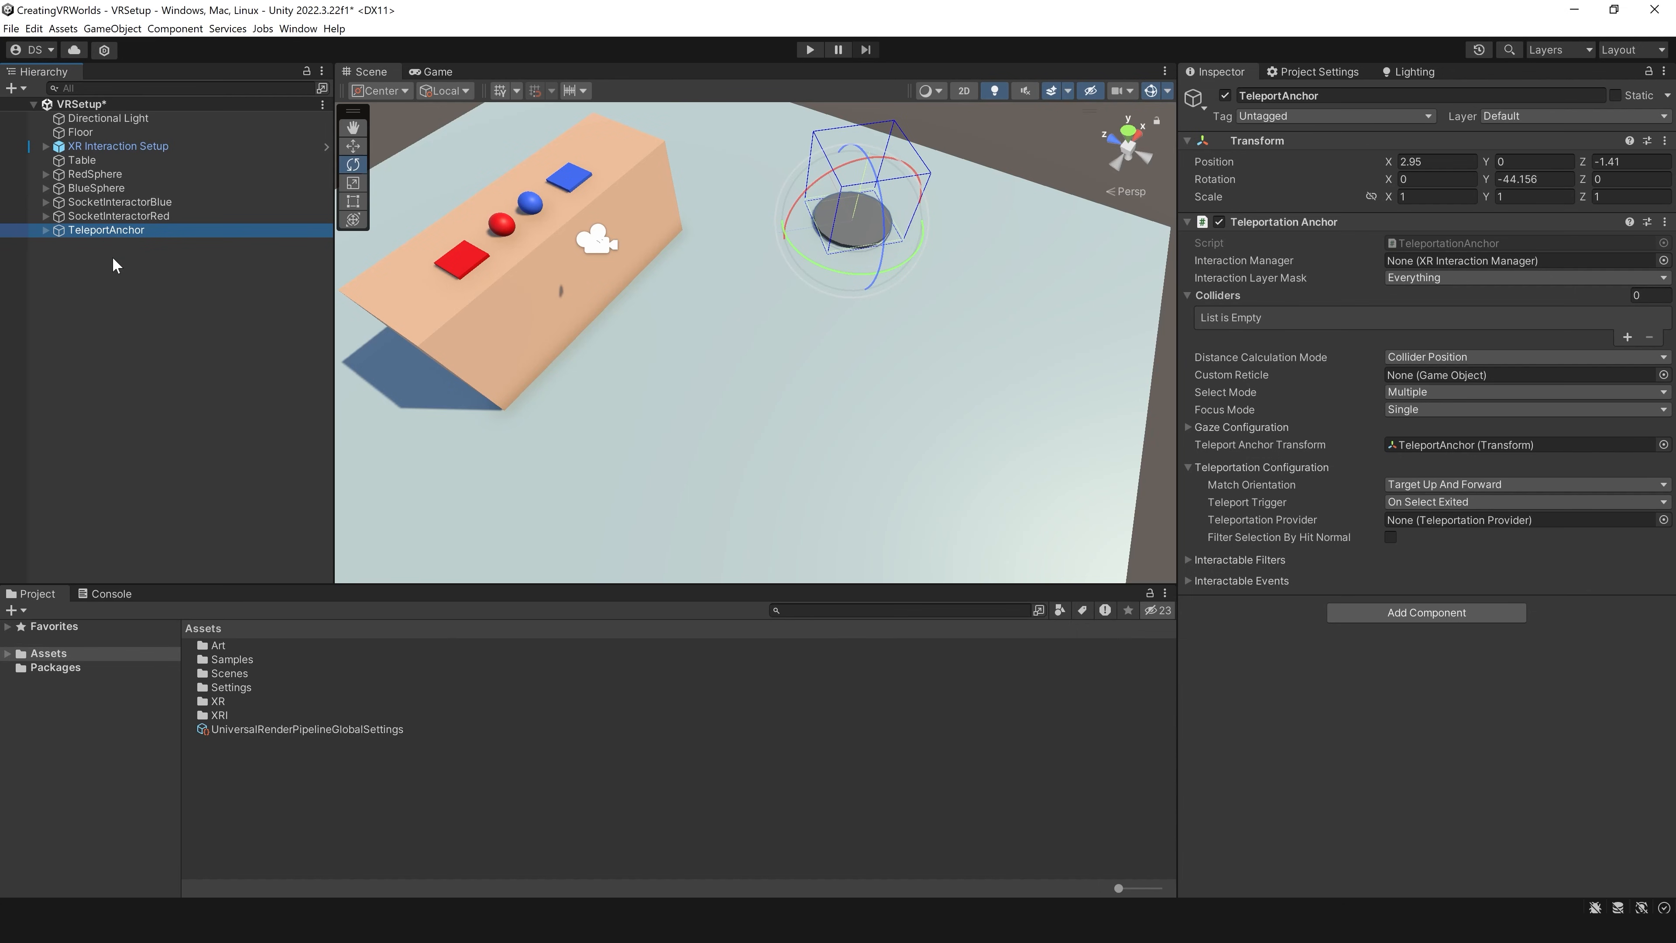
pyautogui.hotkey('ctrl', 'd')
pyautogui.hotkey('ctrl', 'd')
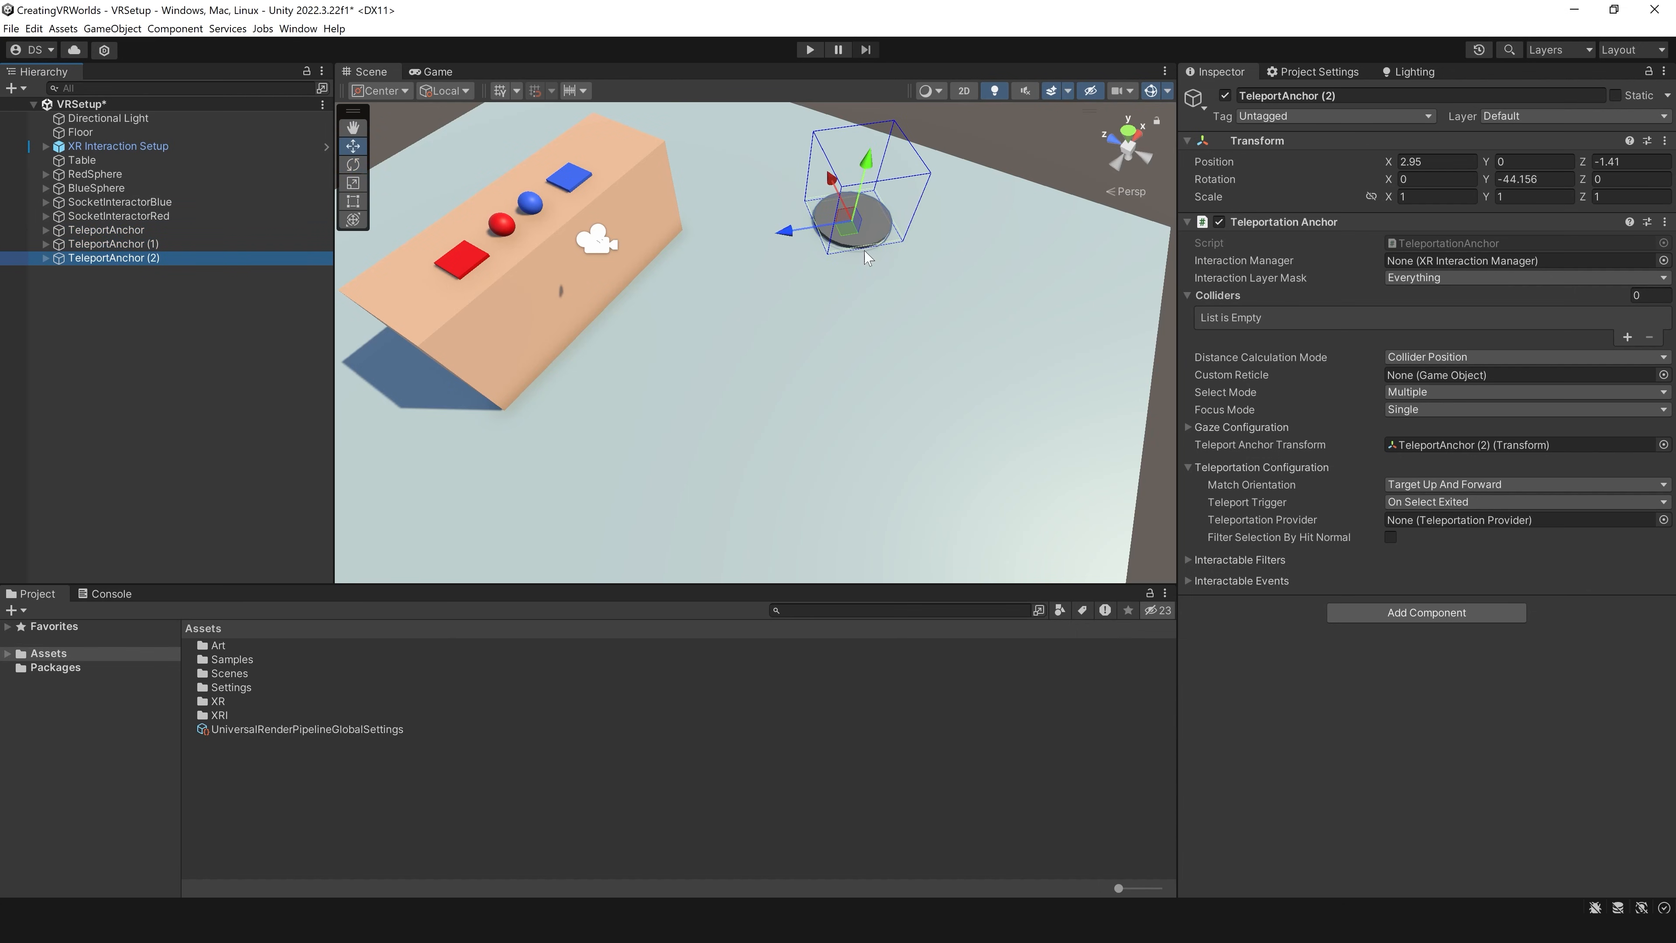
pyautogui.press('w')
pyautogui.moveTo(853, 228); pyautogui.dragTo(556, 398)
pyautogui.press('e')
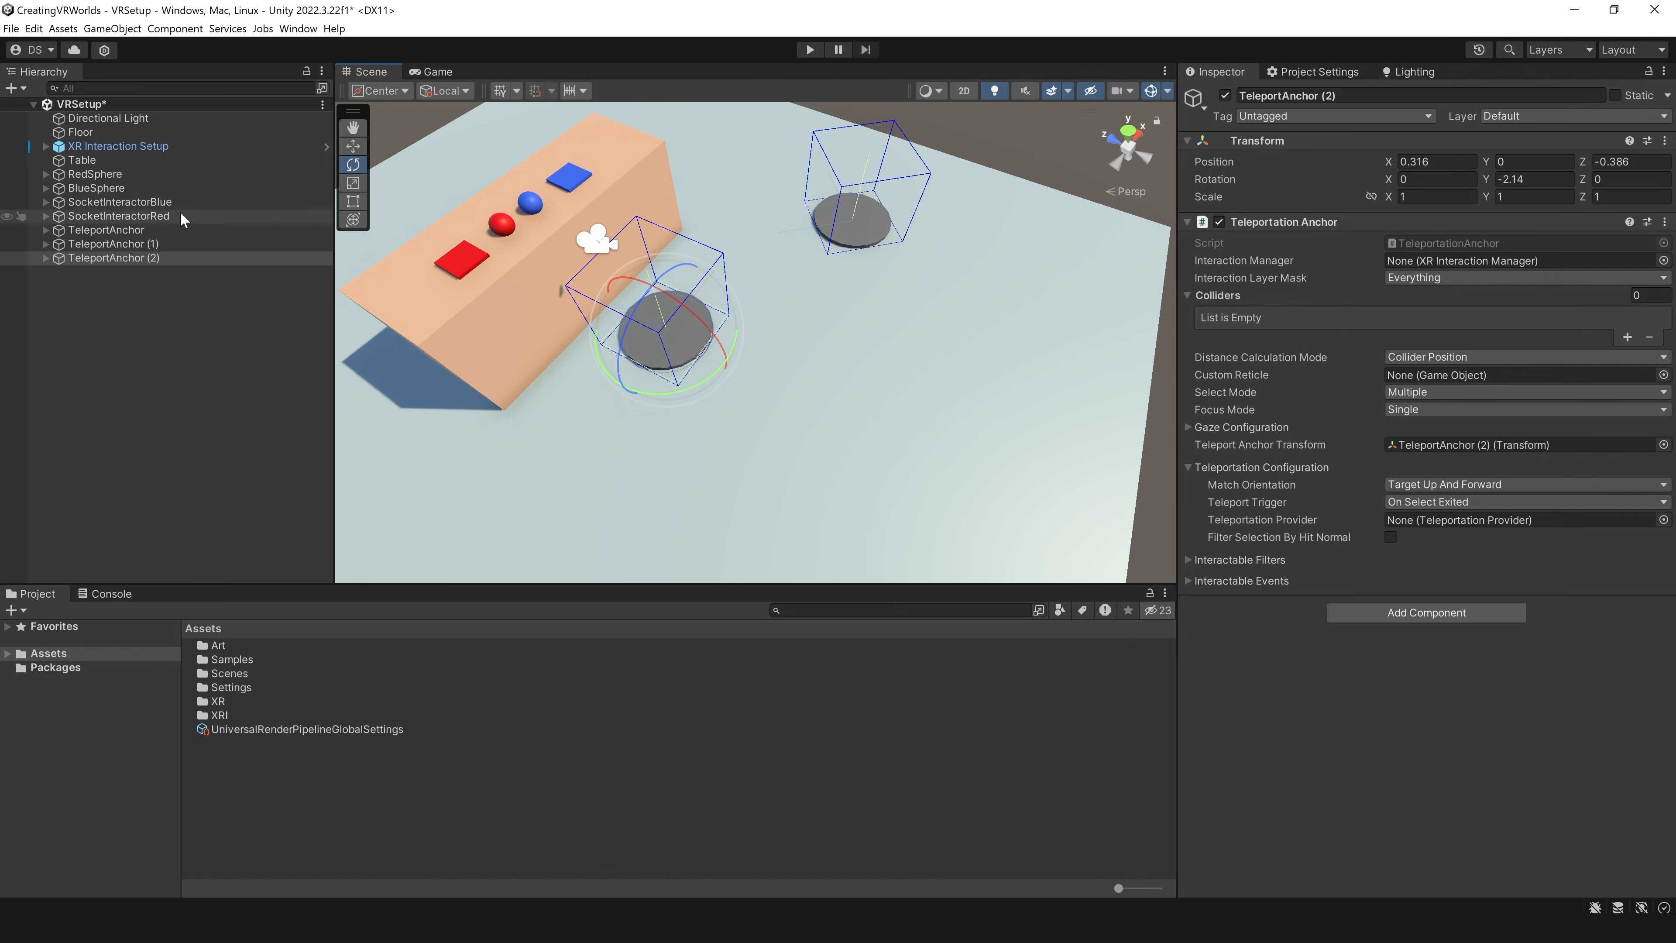
# Step: Place TeleportAnchor (1) at about X -3.51, Z -0.67 with a Y rotation of about 70 degrees, and save the scene
pyautogui.click(155, 245)
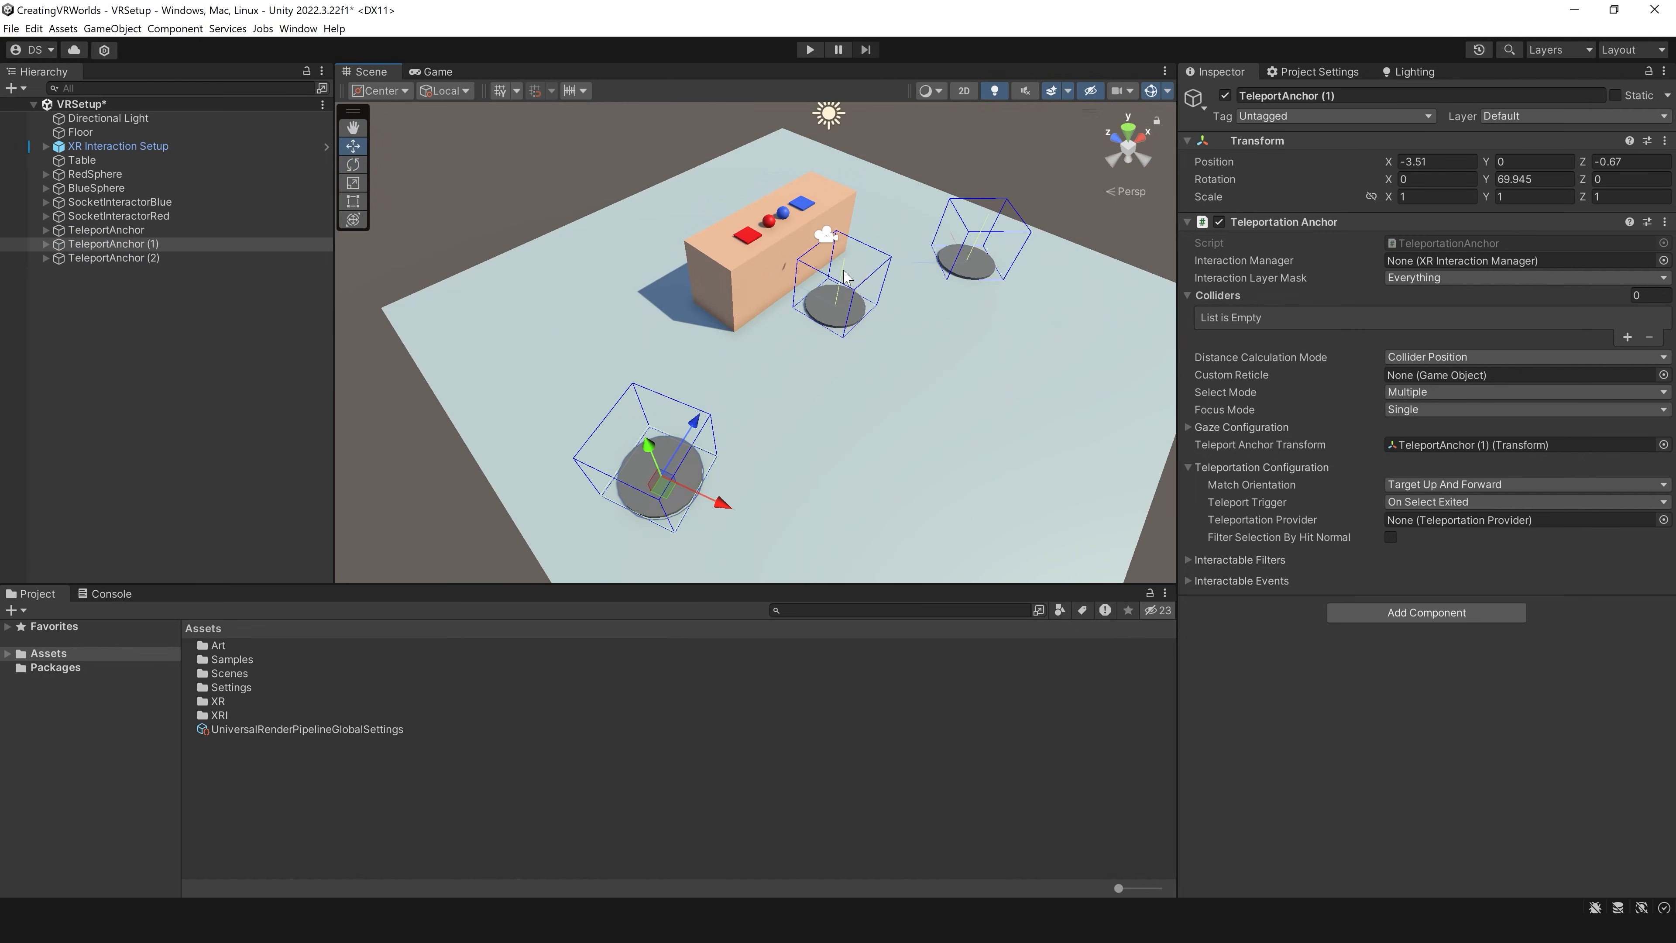
pyautogui.scroll(2, 851, 367)
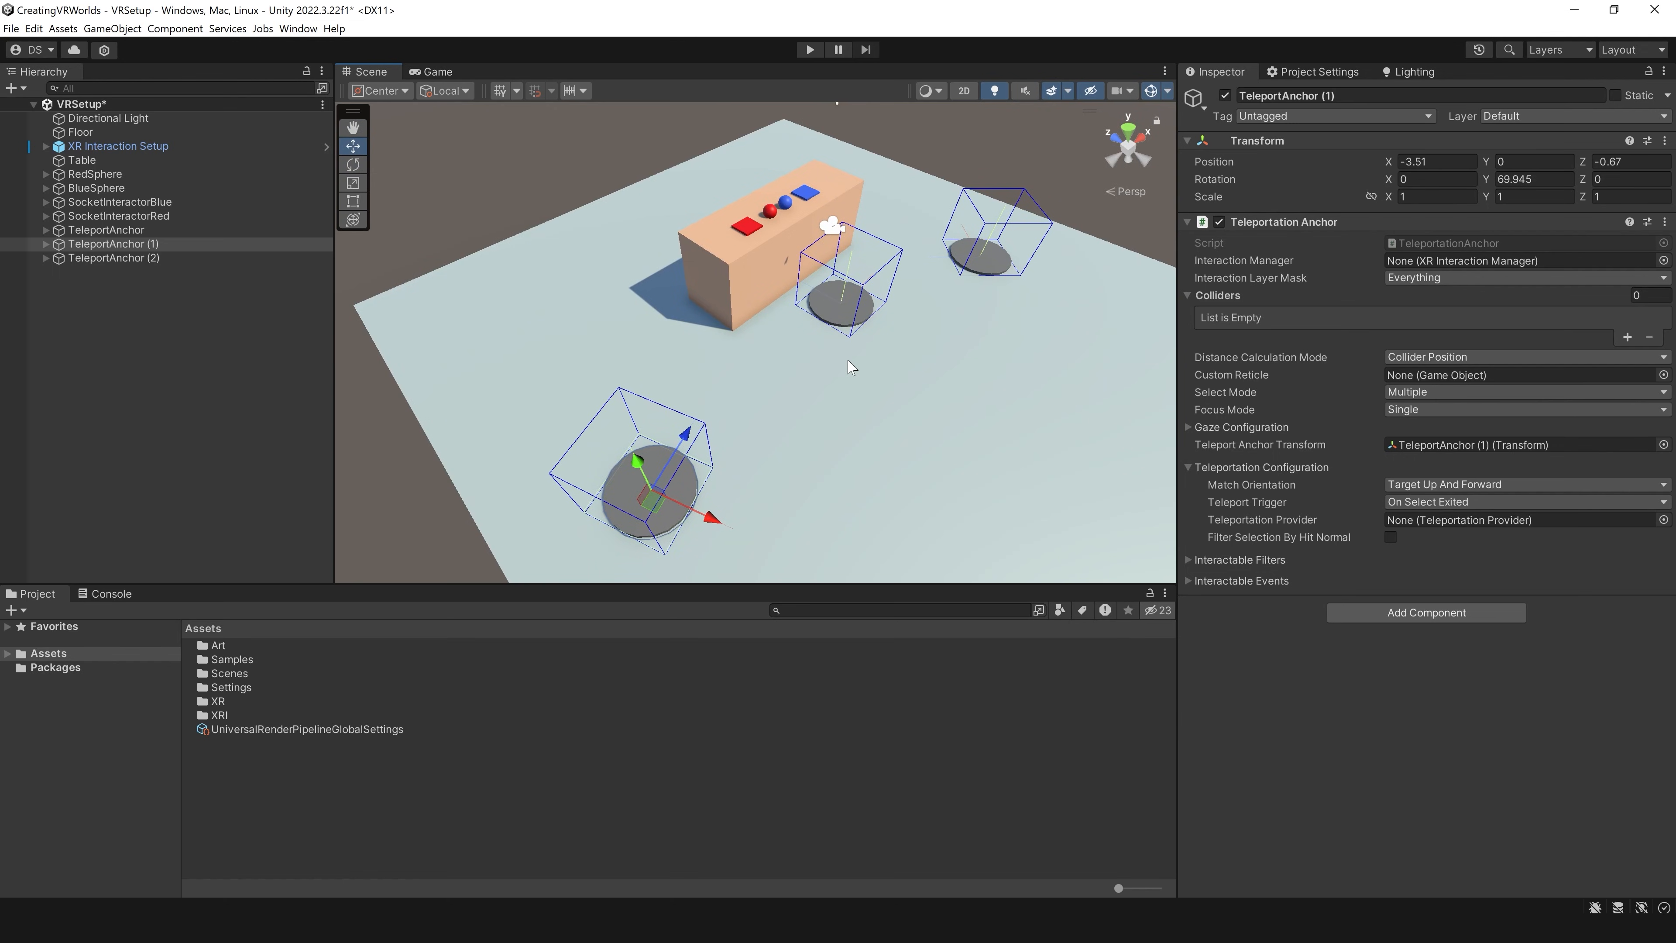
pyautogui.moveTo(801, 436); pyautogui.dragTo(795, 400, button='middle')
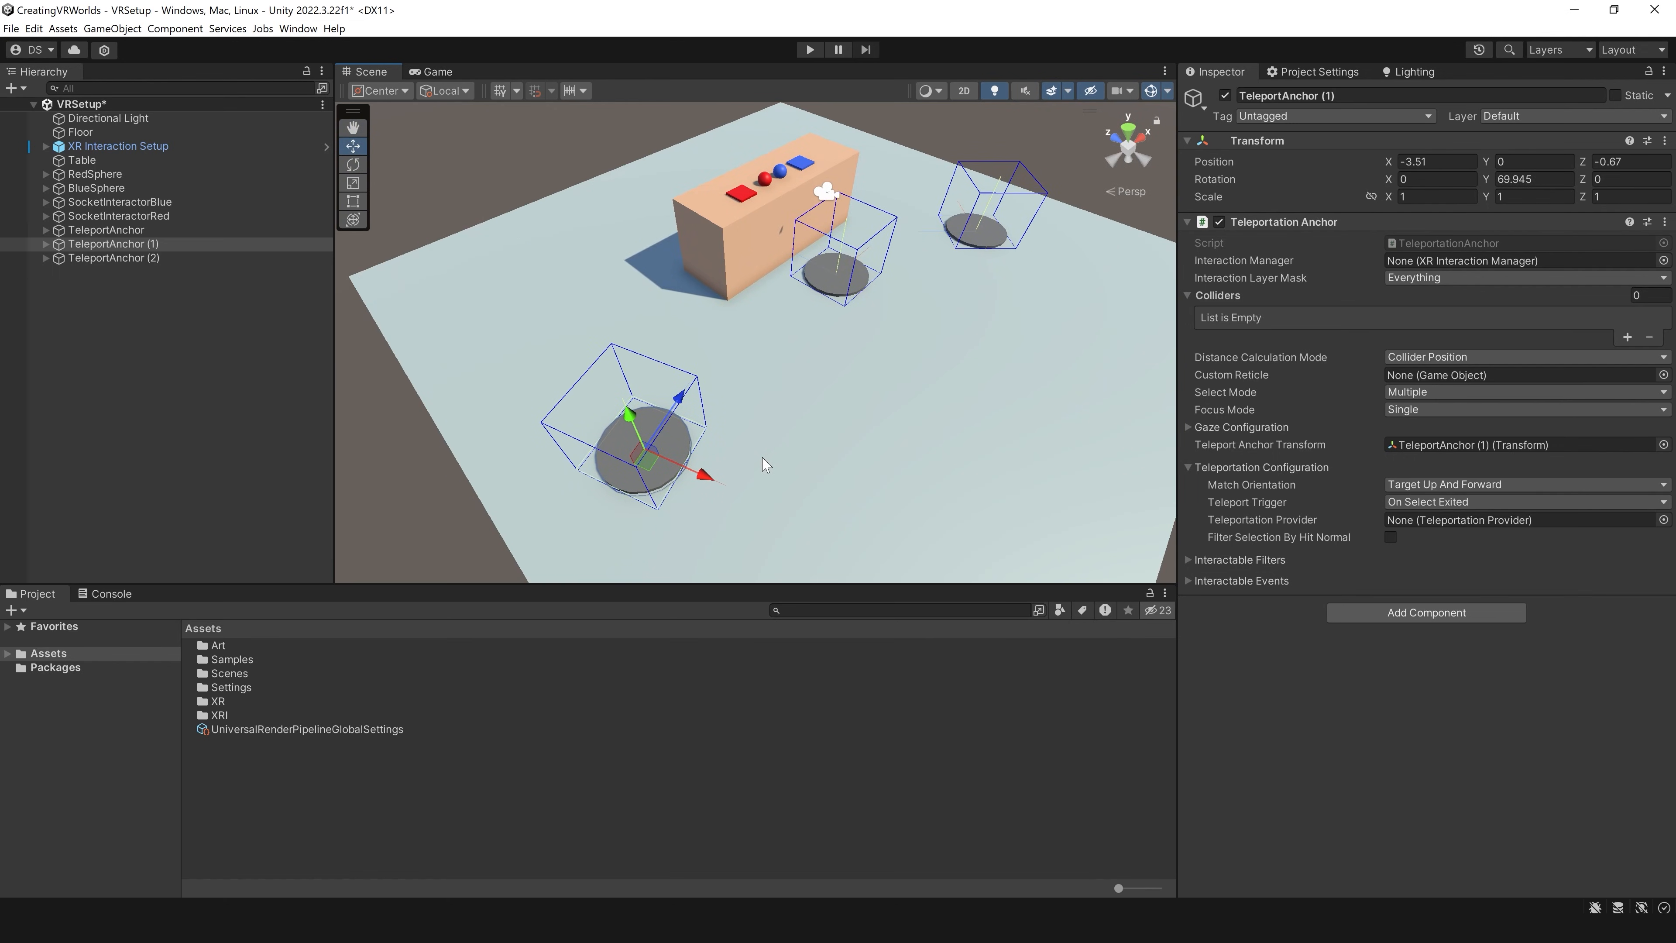
pyautogui.hotkey('ctrl', 's')
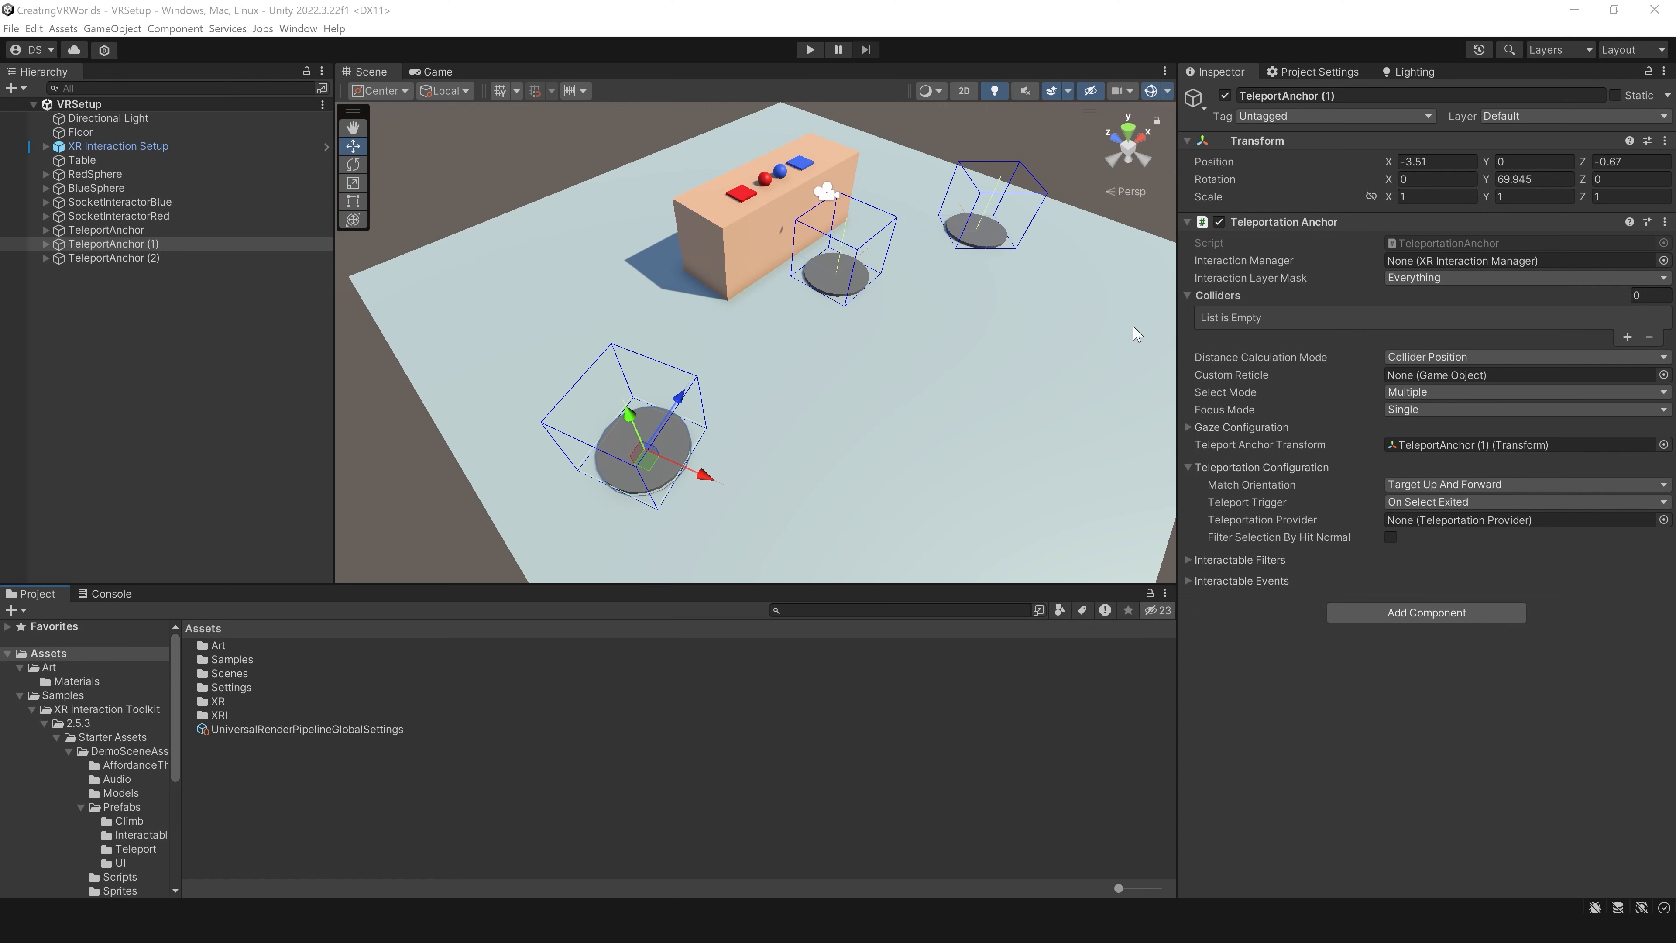
pyautogui.moveTo(897, 310); pyautogui.dragTo(874, 259, button='right')
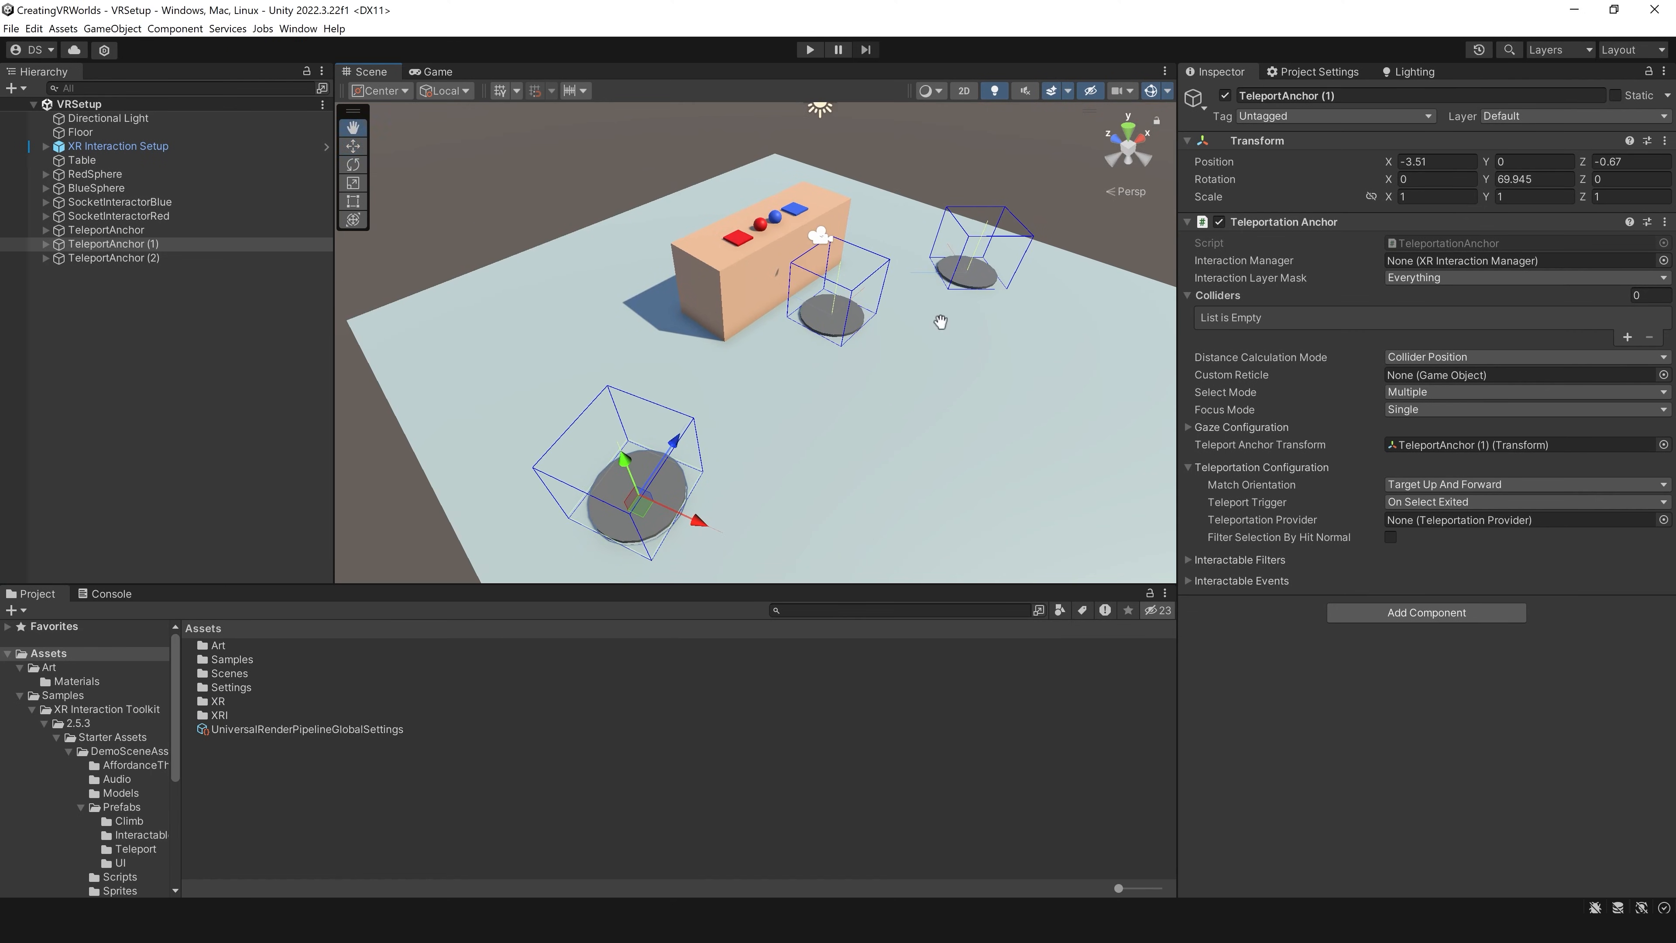
pyautogui.moveTo(941, 324); pyautogui.dragTo(913, 280, button='middle')
pyautogui.moveTo(915, 346); pyautogui.dragTo(912, 311, button='right')
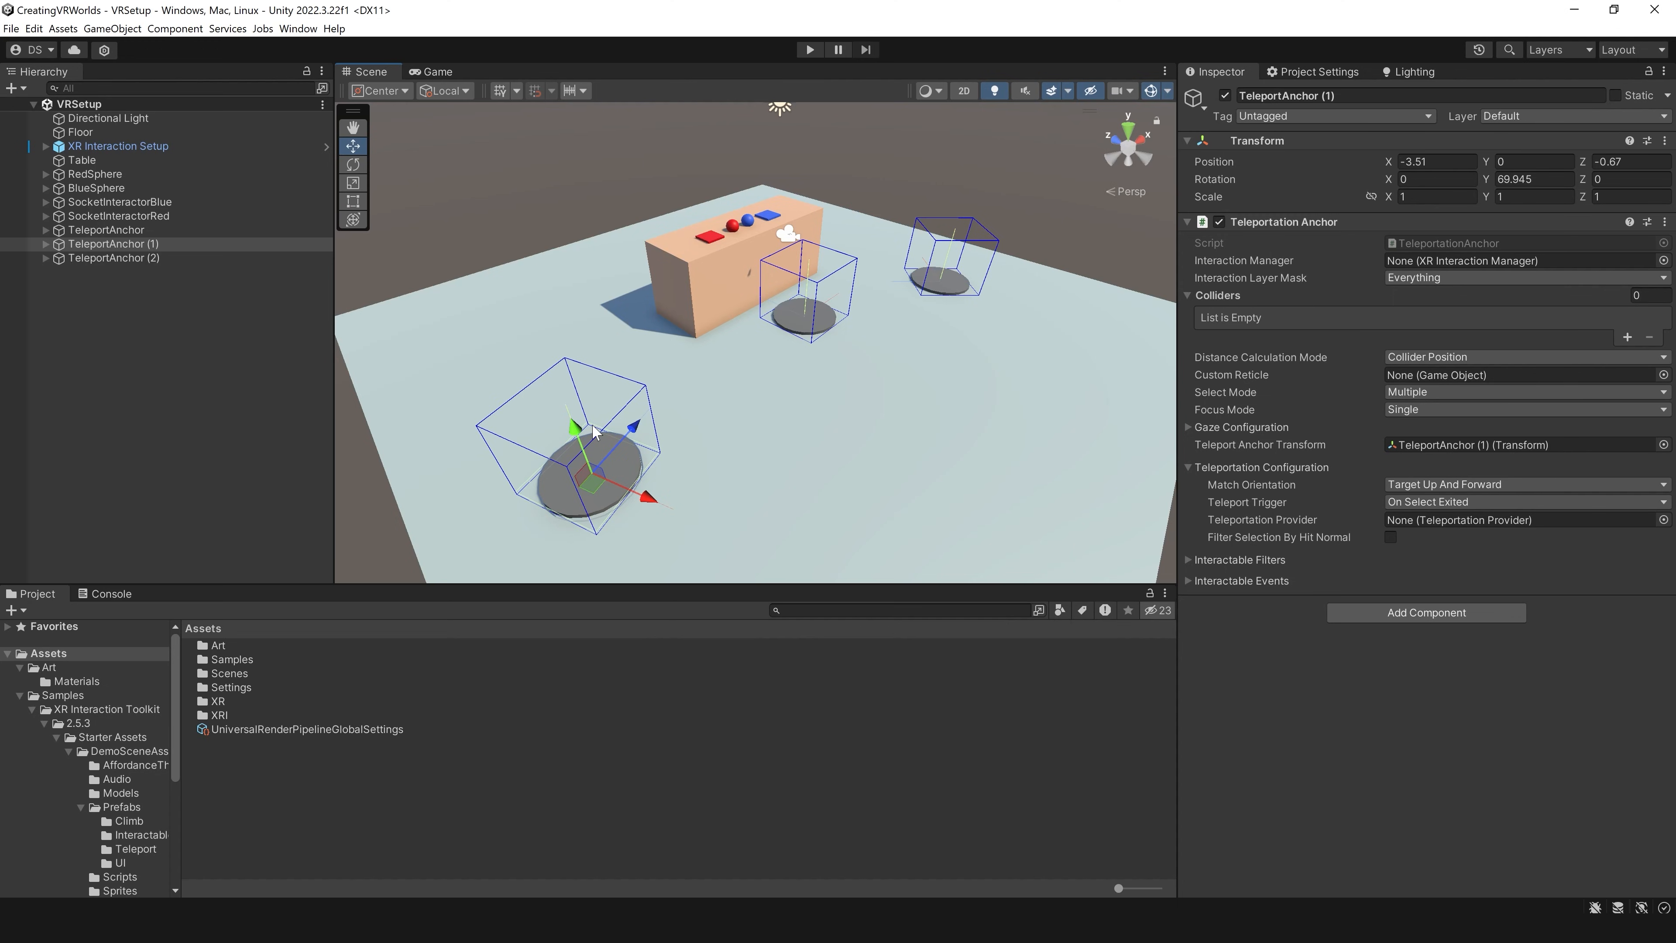
# Step: Add the XR Device Simulator prefab from the XR Interaction Toolkit 2.5.3 samples to the scene
pyautogui.doubleClick(64, 708)
pyautogui.click(32, 709)
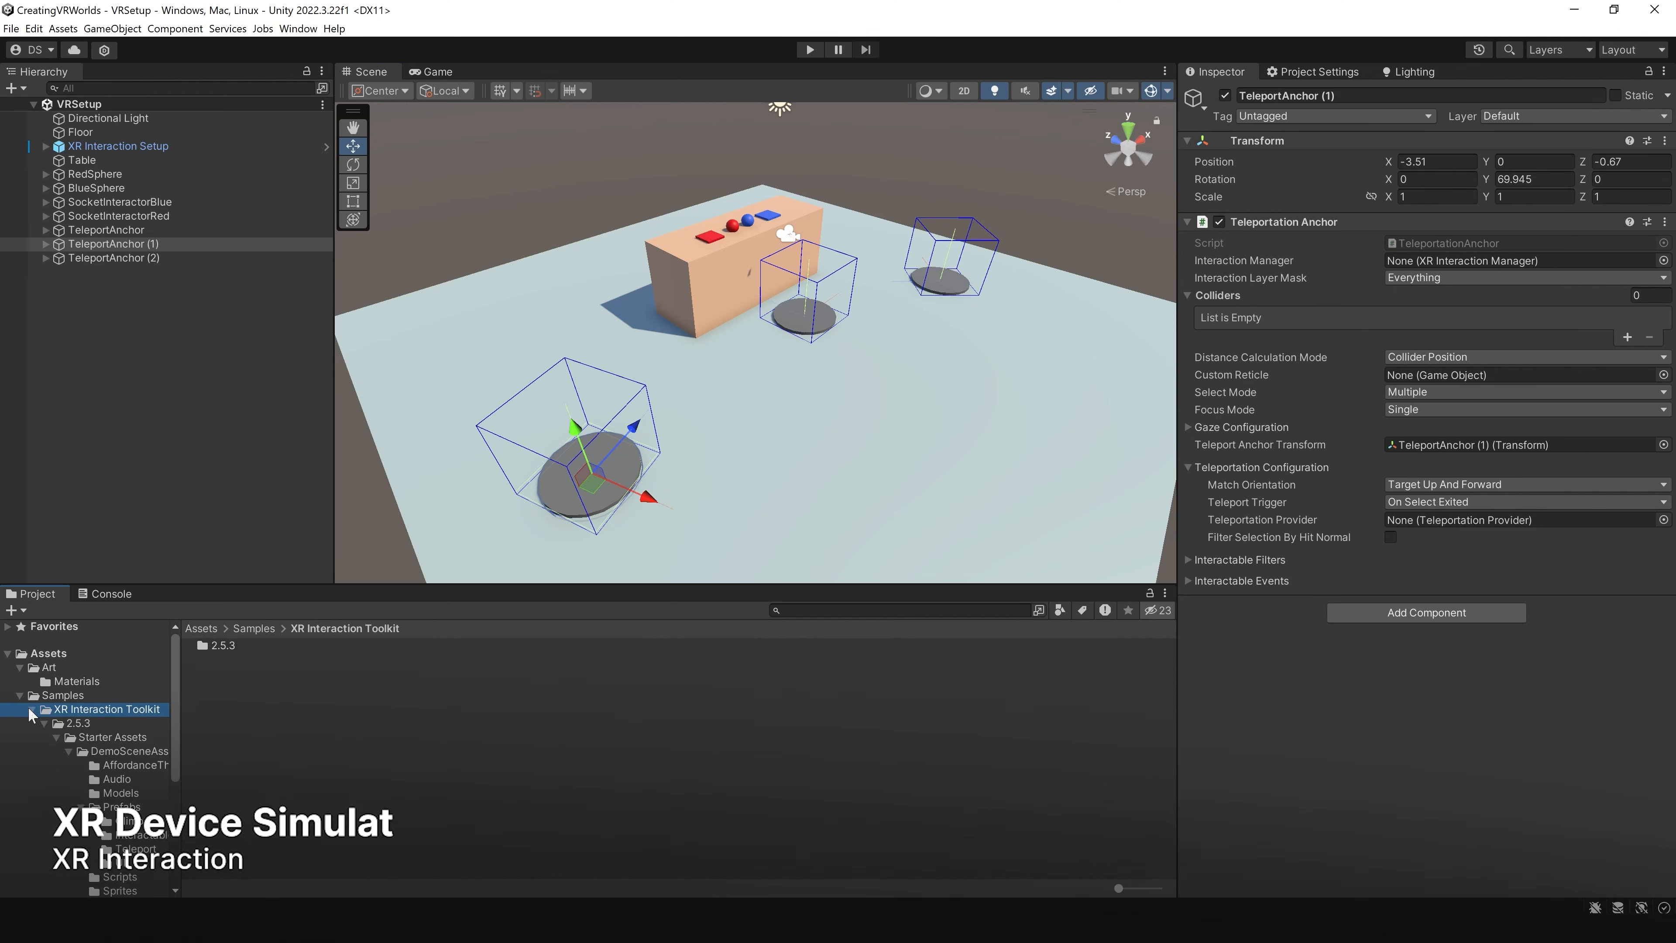
pyautogui.click(56, 723)
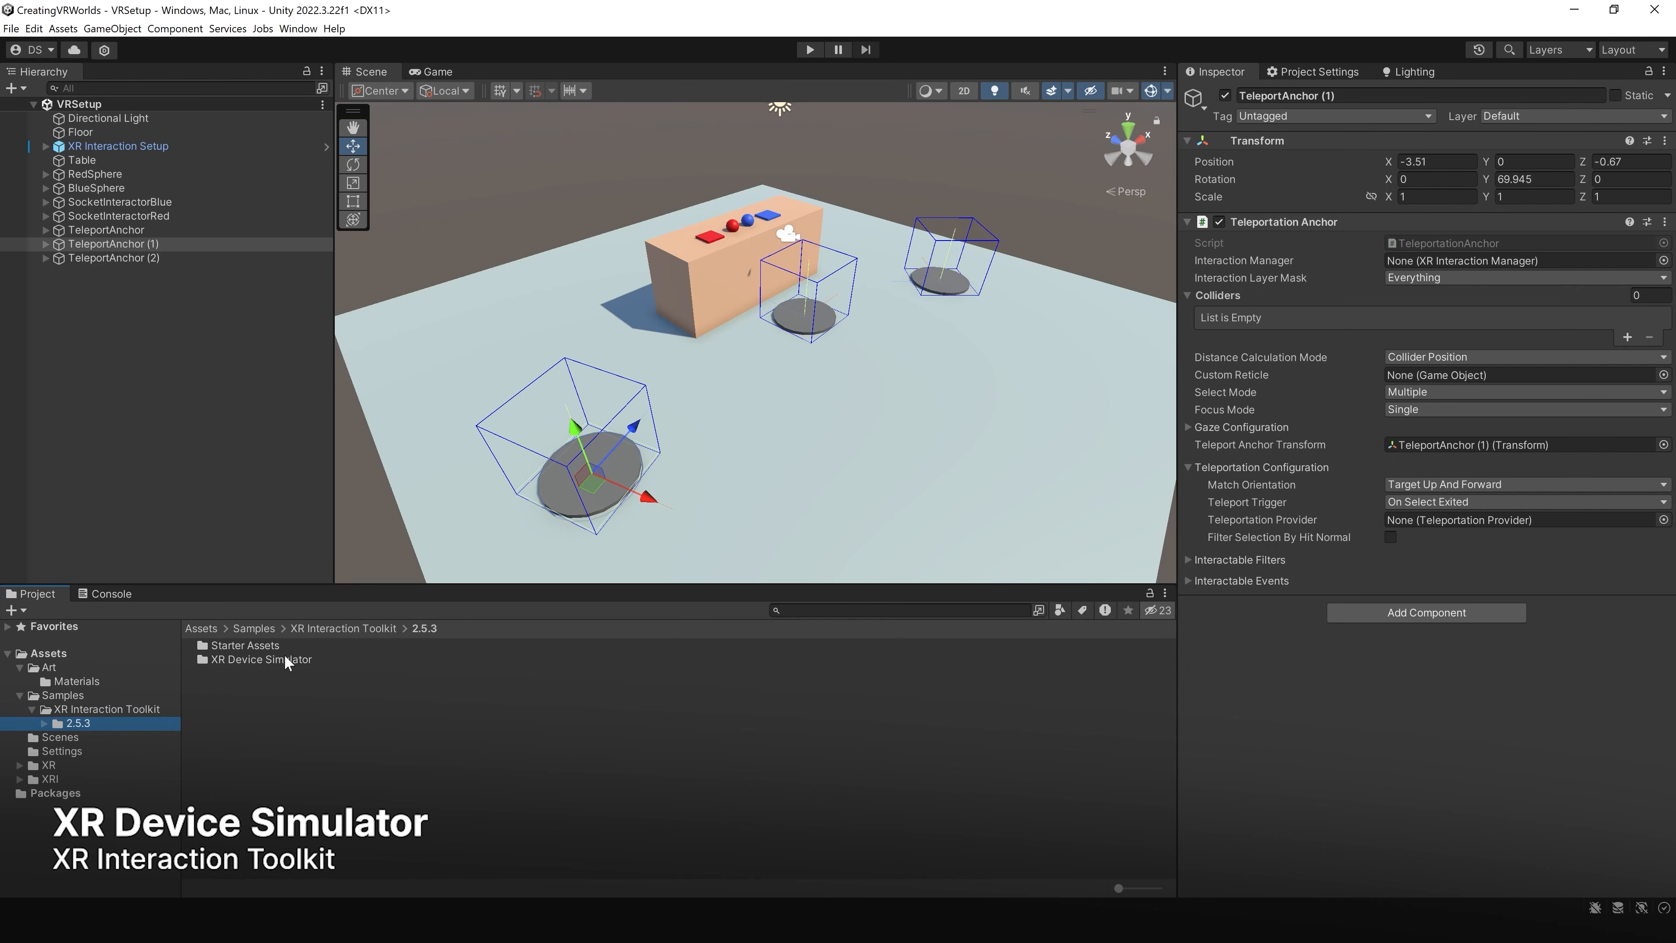
pyautogui.doubleClick(285, 658)
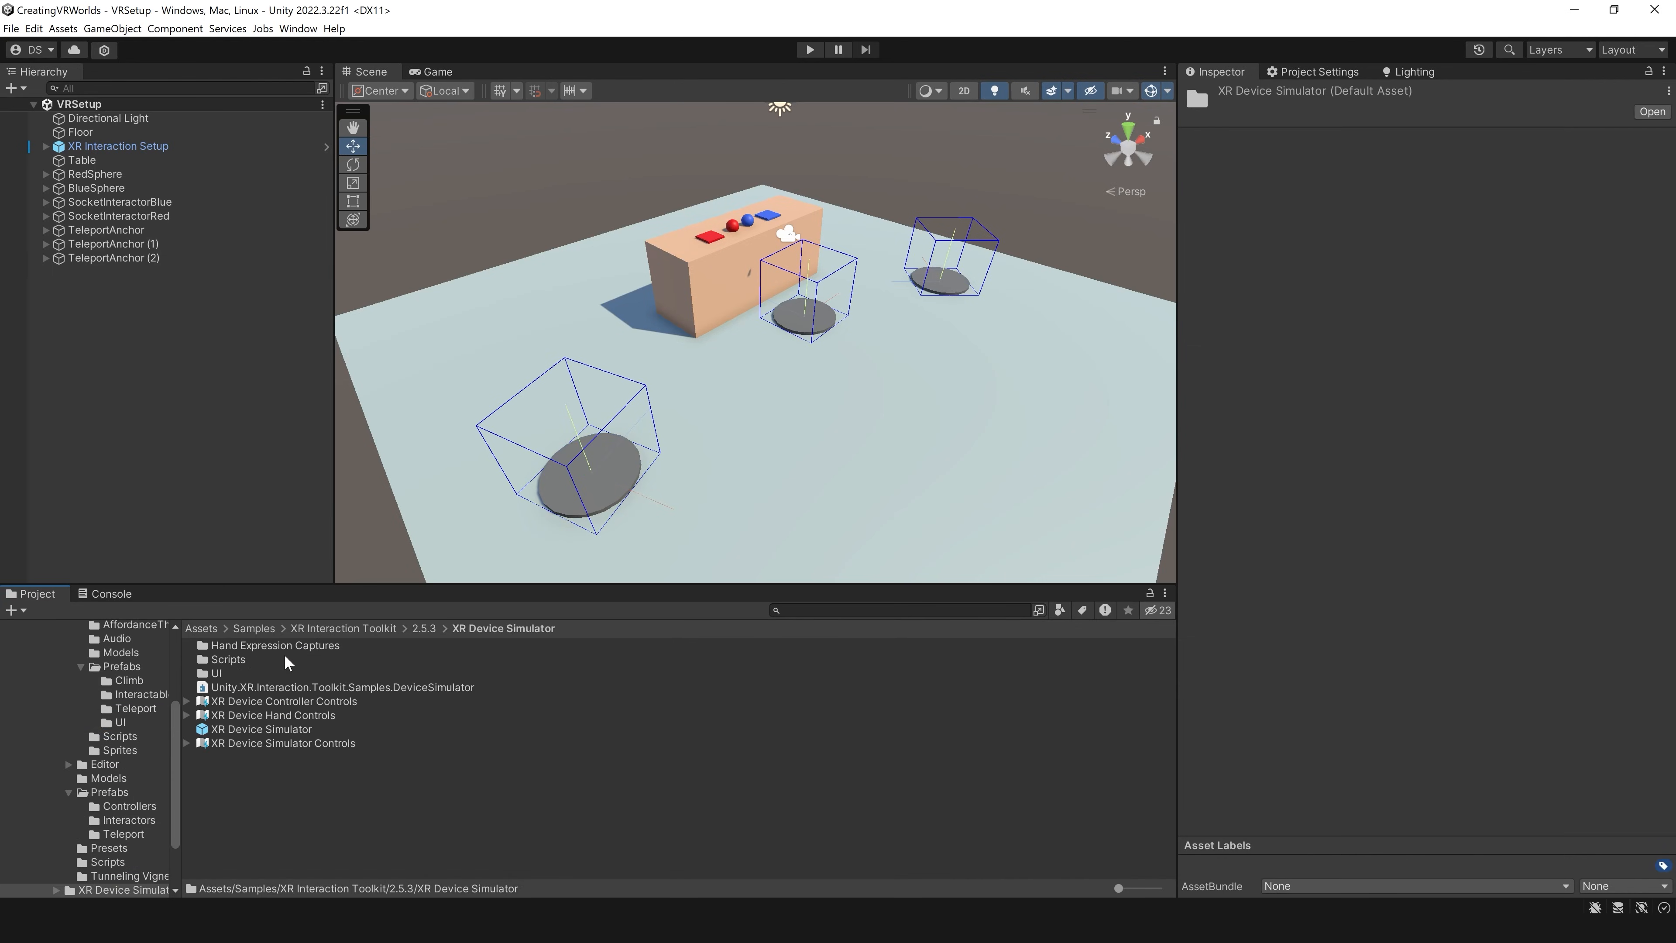
pyautogui.click(294, 729)
pyautogui.moveTo(294, 729); pyautogui.dragTo(189, 421)
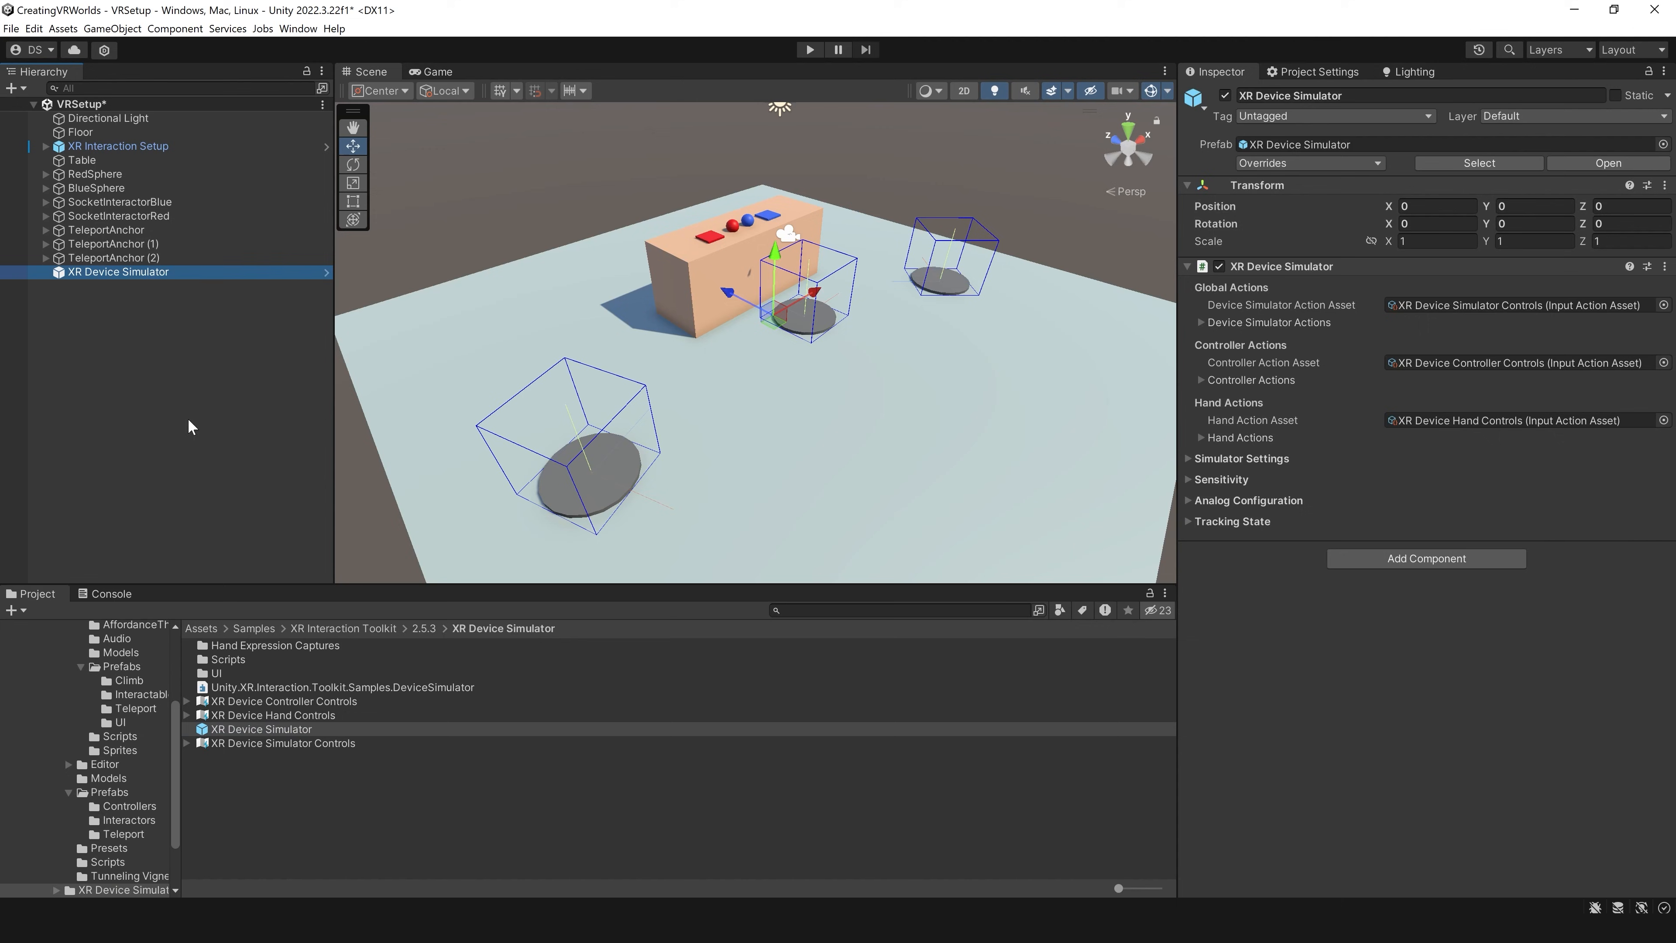
# Step: Run the scene and use the simulated left controller to grab the blue sphere and carry it over to the blue socket
pyautogui.click(810, 50)
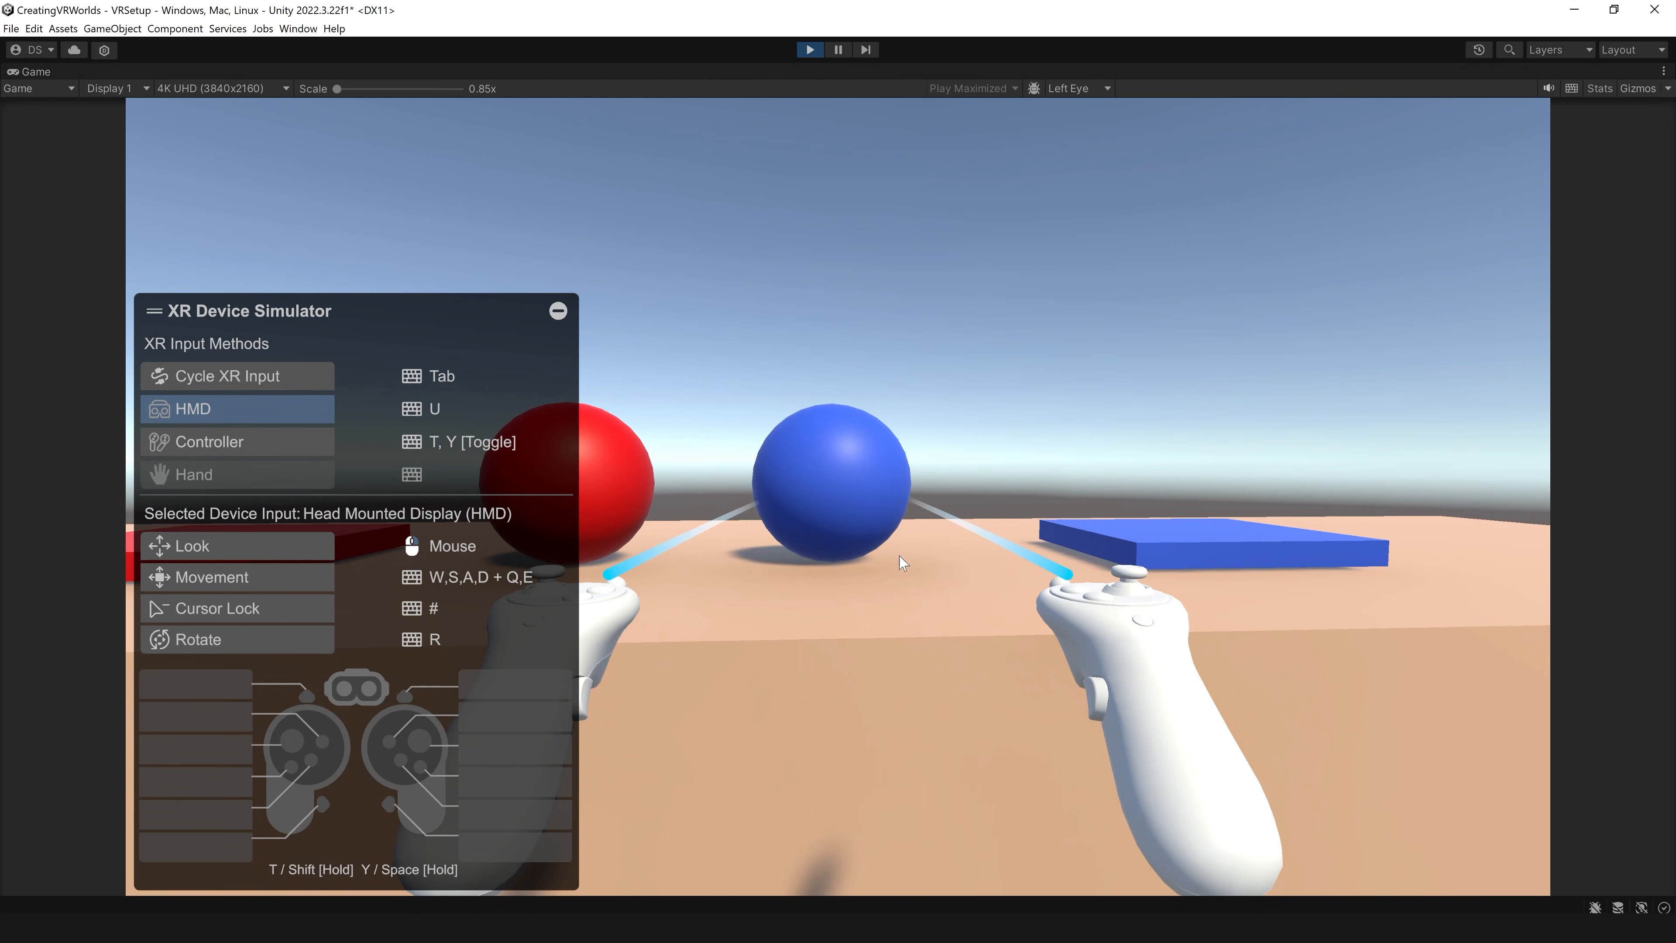
pyautogui.press('t')
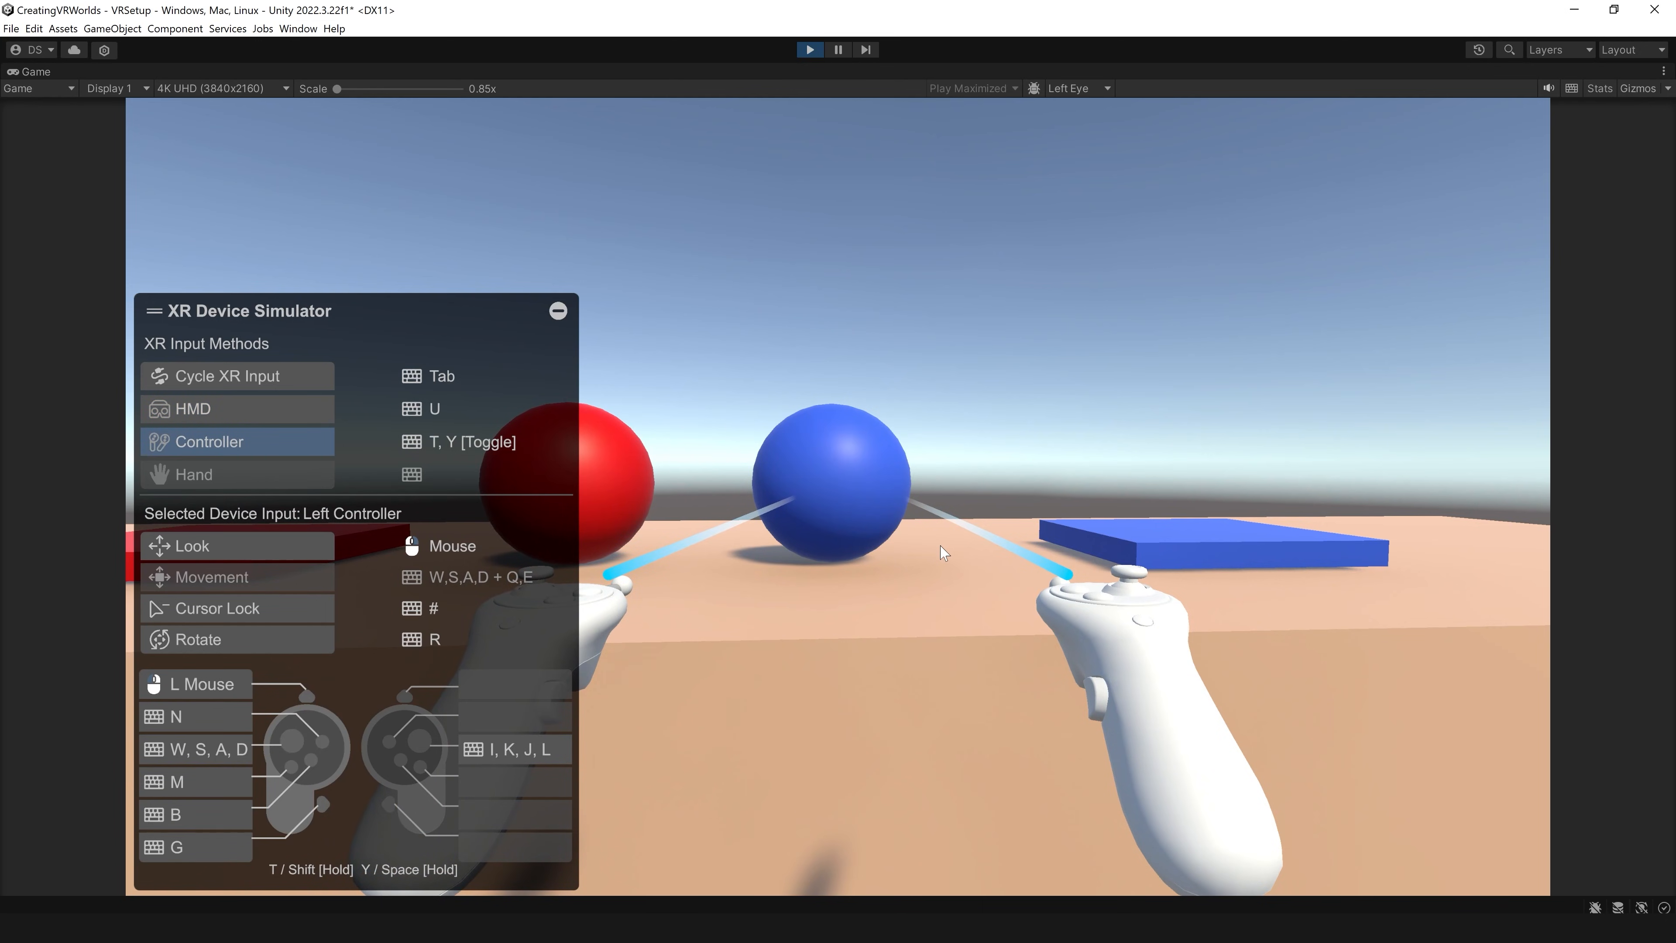
pyautogui.press('g')
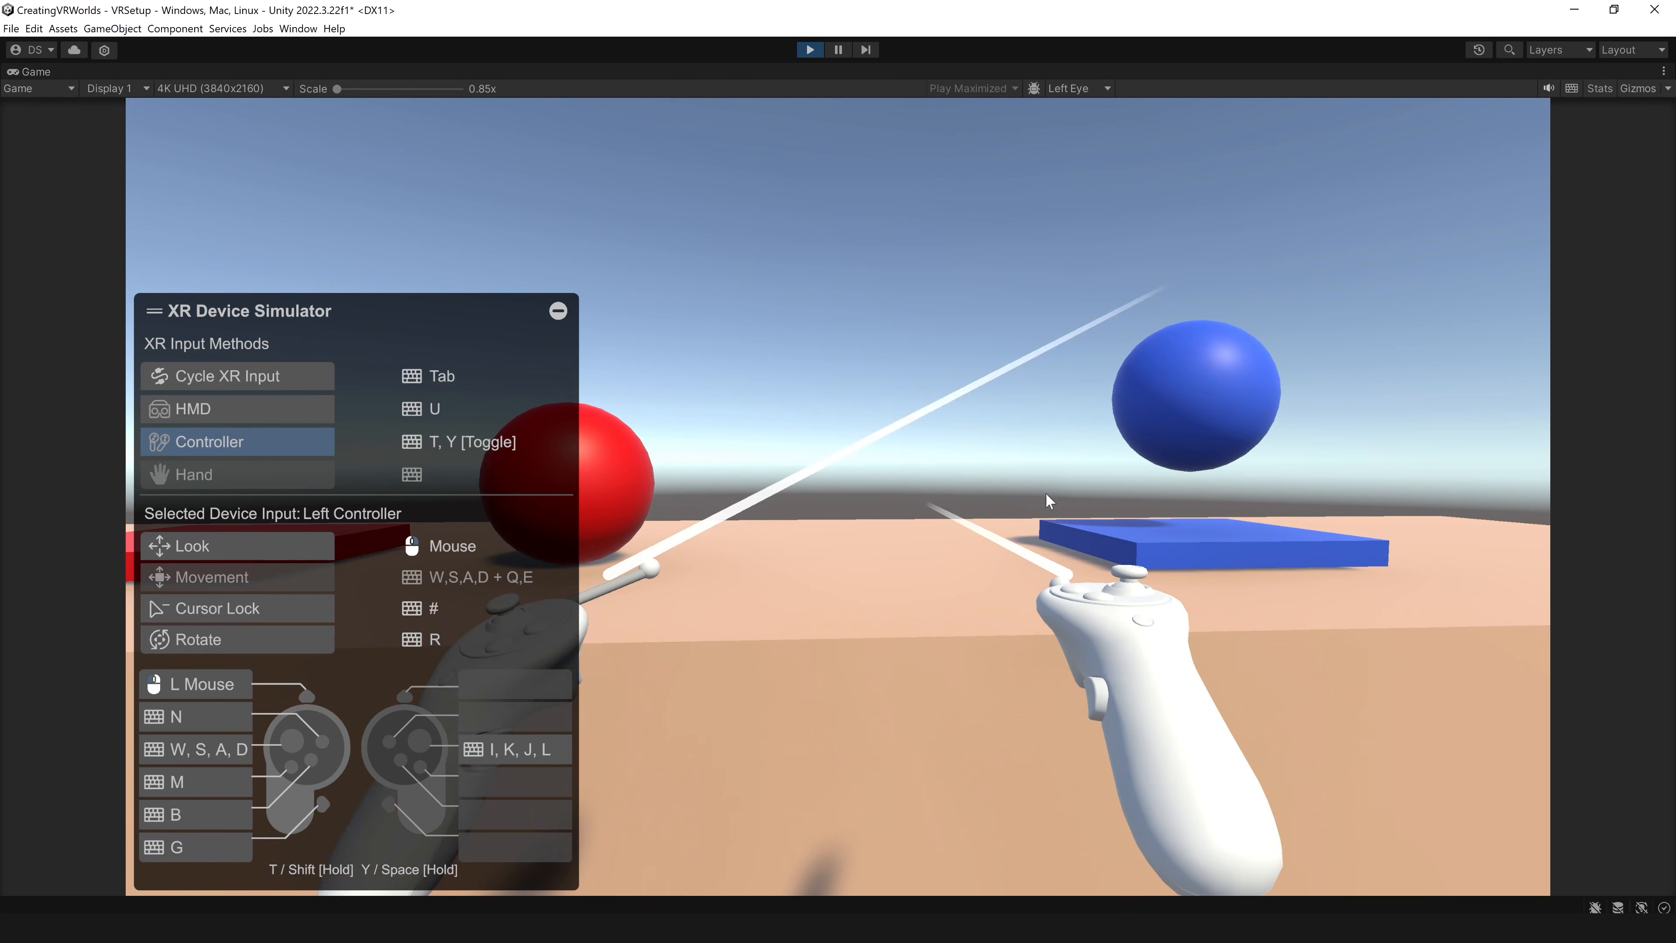
# Step: Turn the simulated headset toward a teleport anchor and teleport onto it with the right controller
pyautogui.press('u')
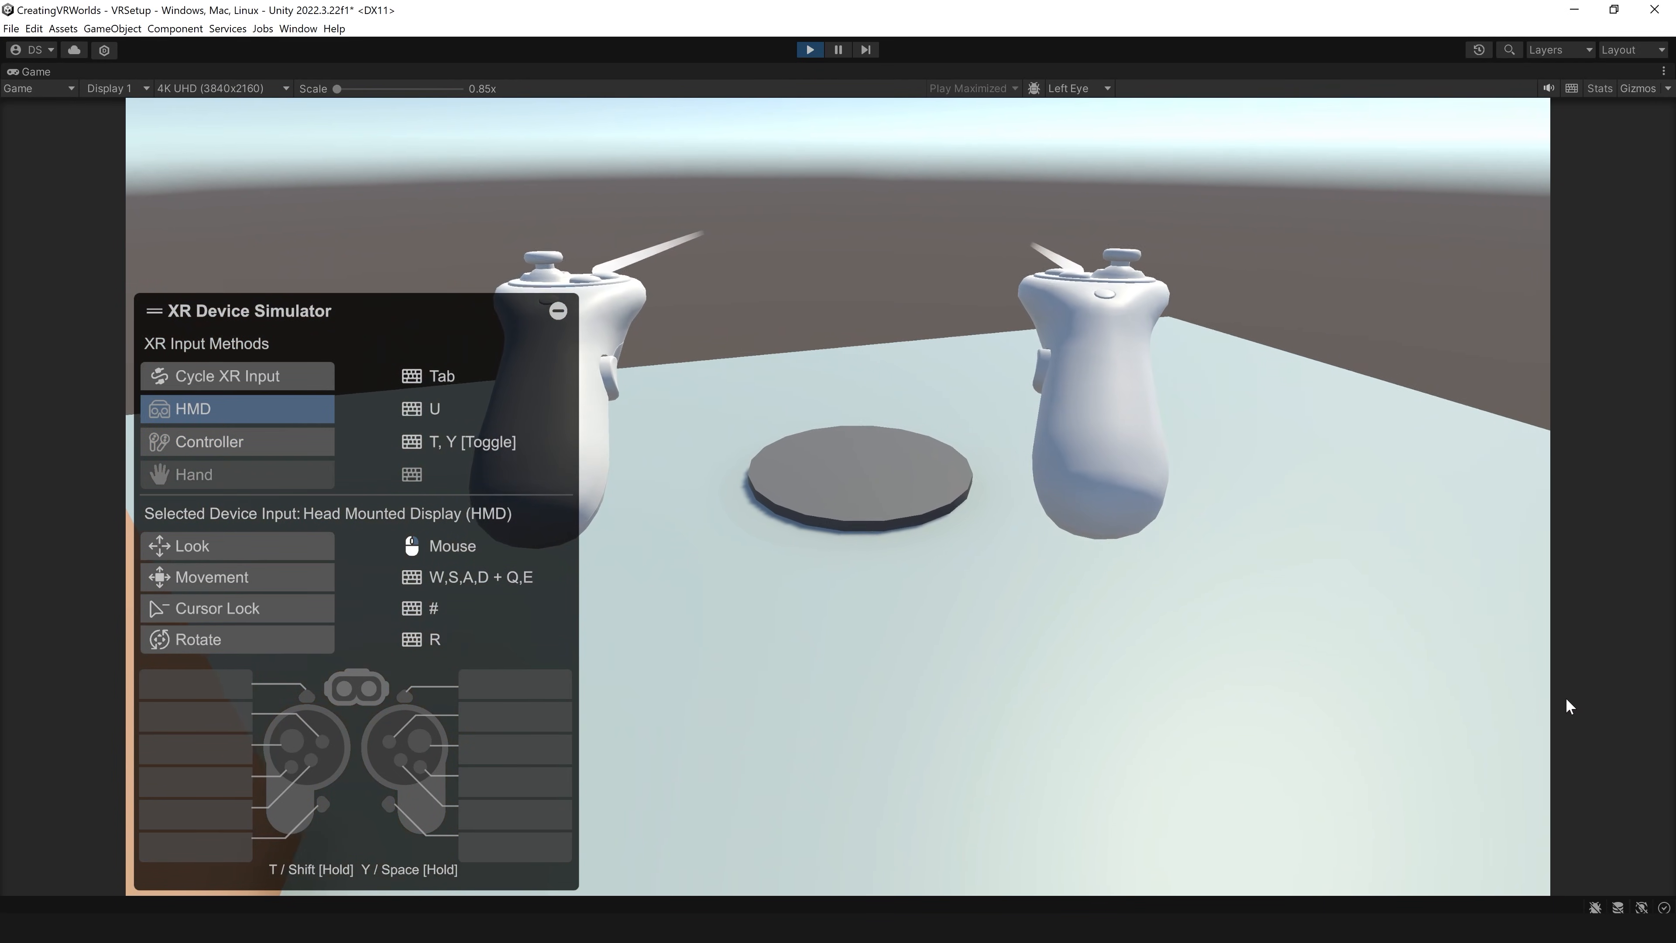
pyautogui.press('y')
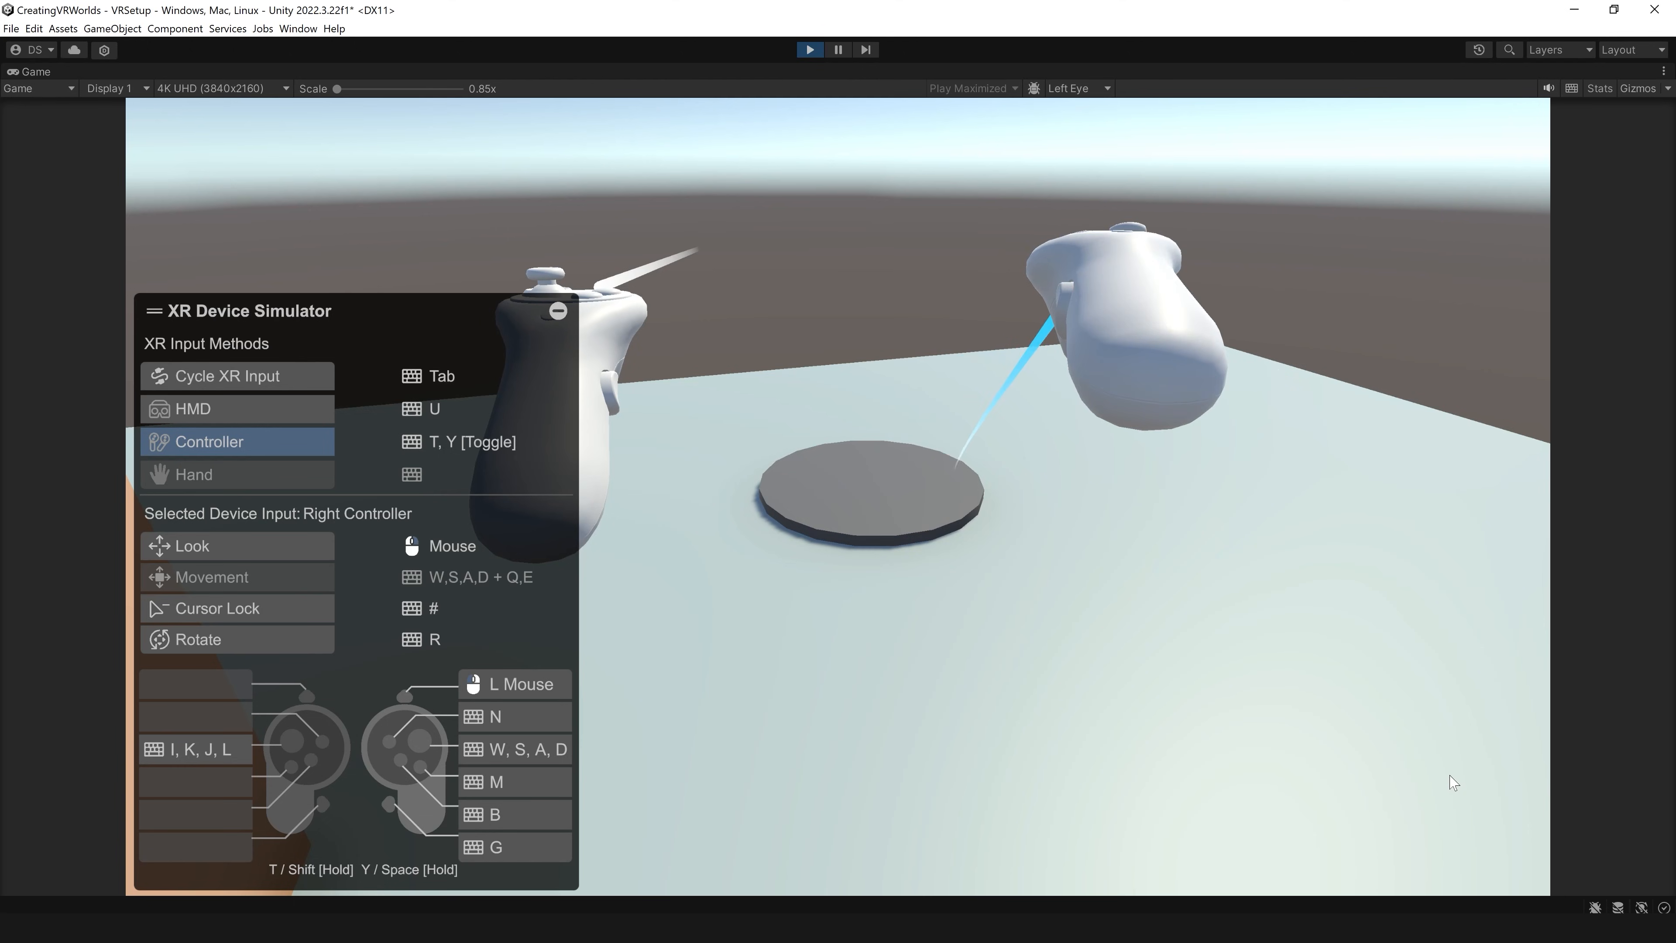
pyautogui.press('w')
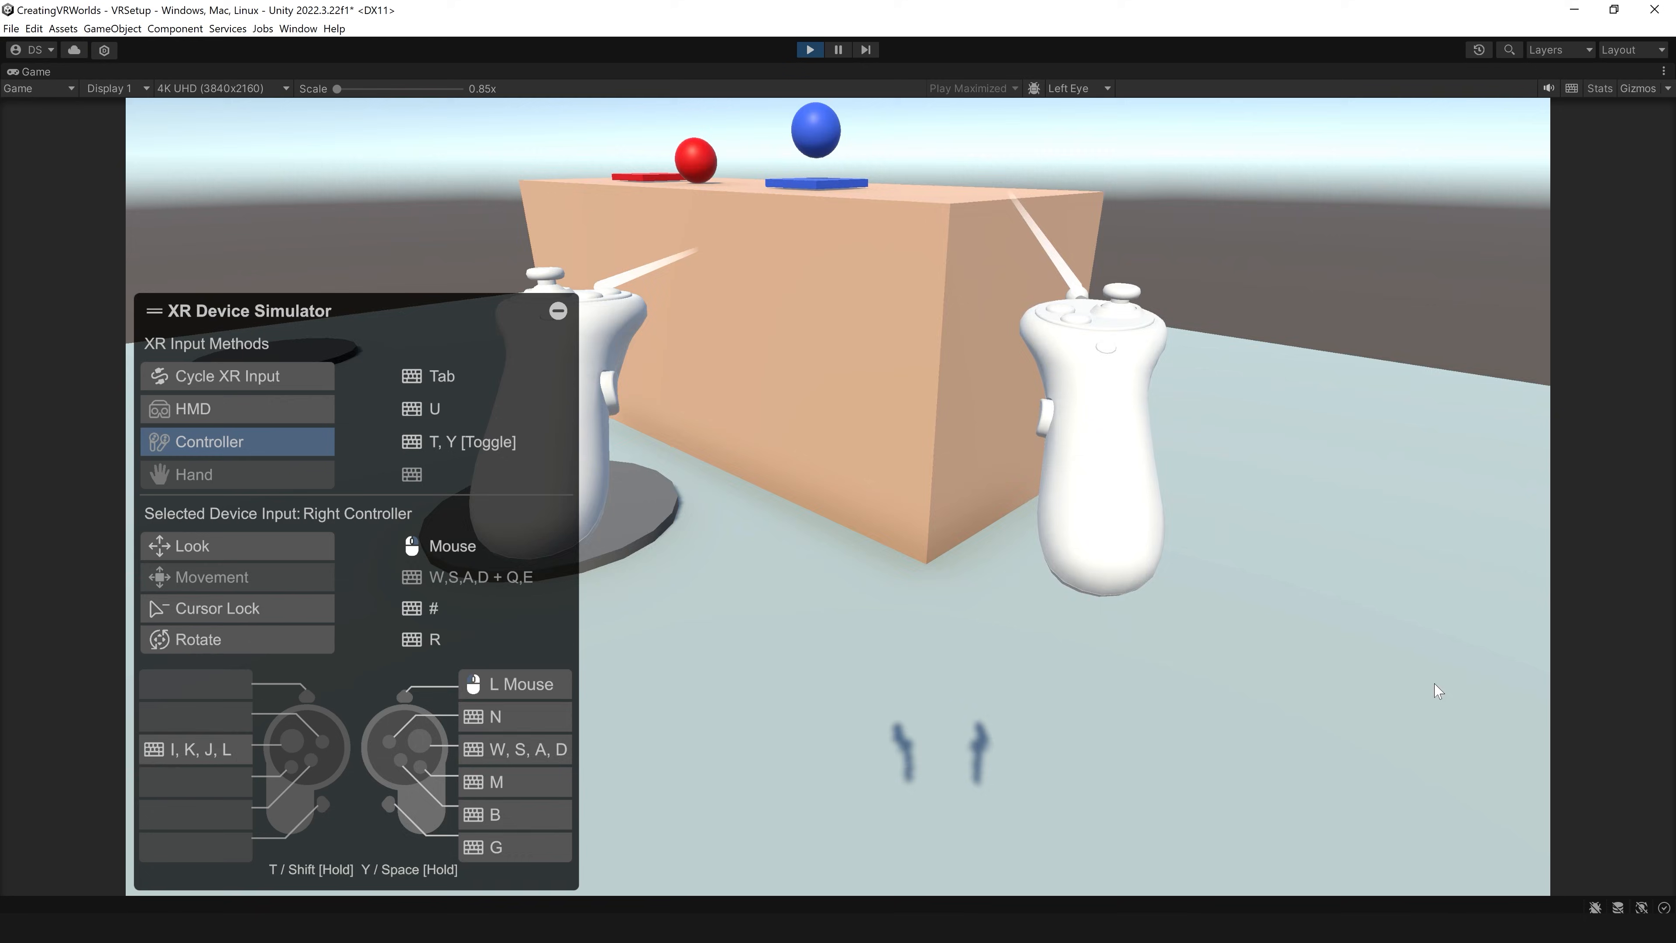
# Step: Look along the table, aim the right controller's teleport ray at the far anchor, and stop play mode
pyautogui.press('u')
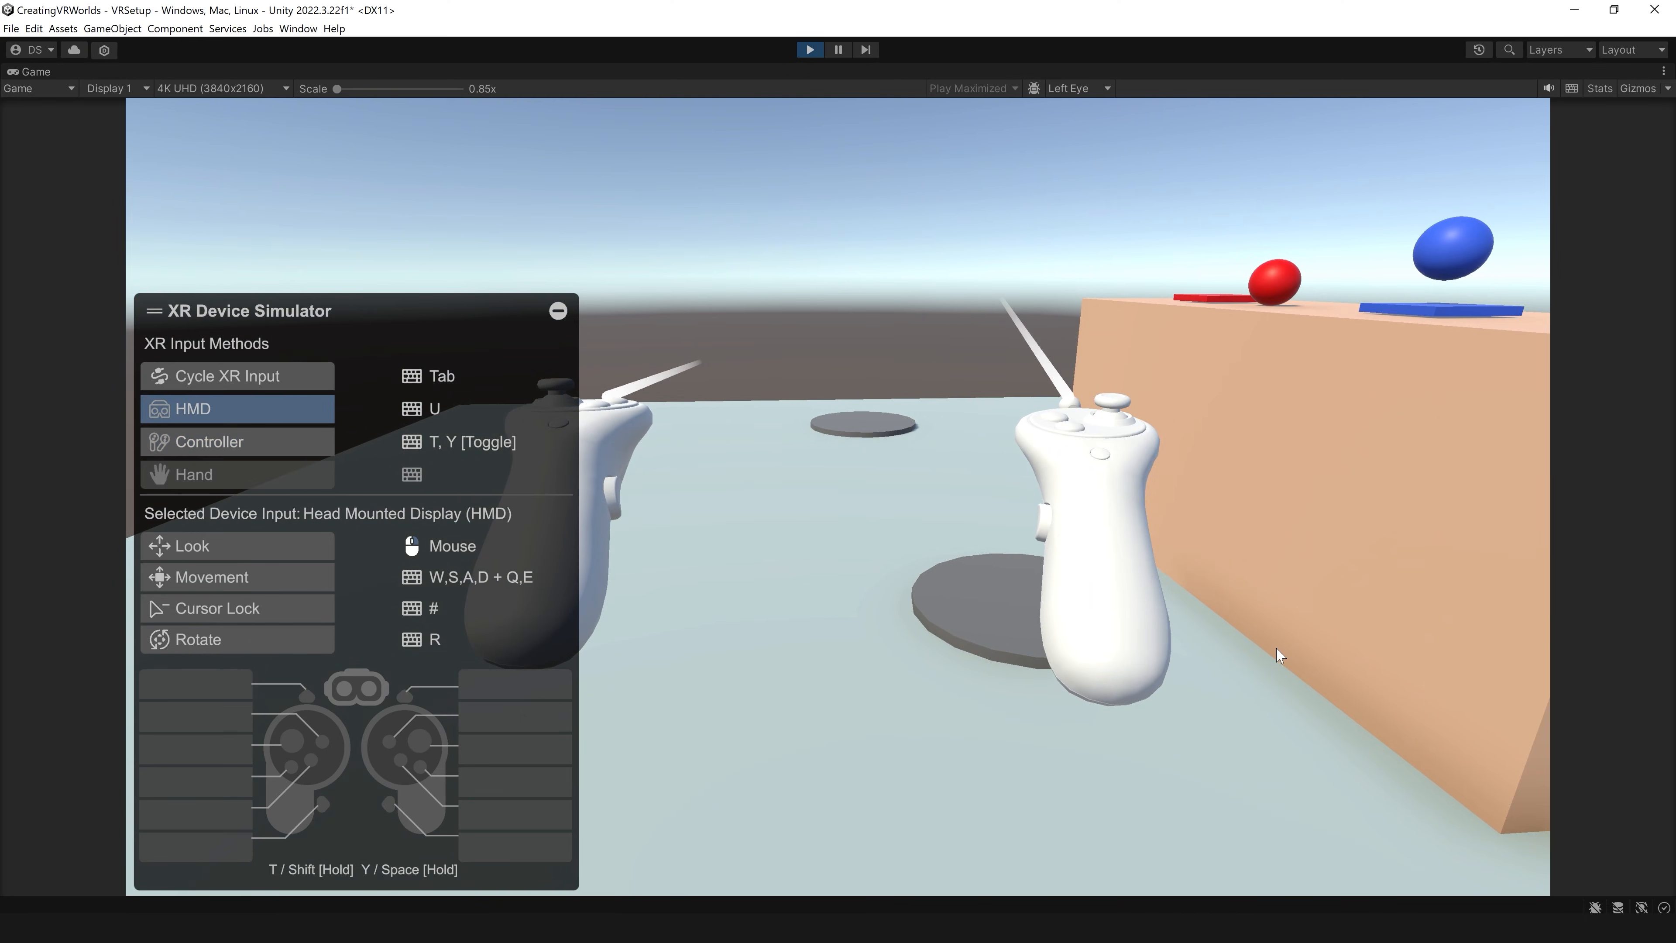
pyautogui.press('y')
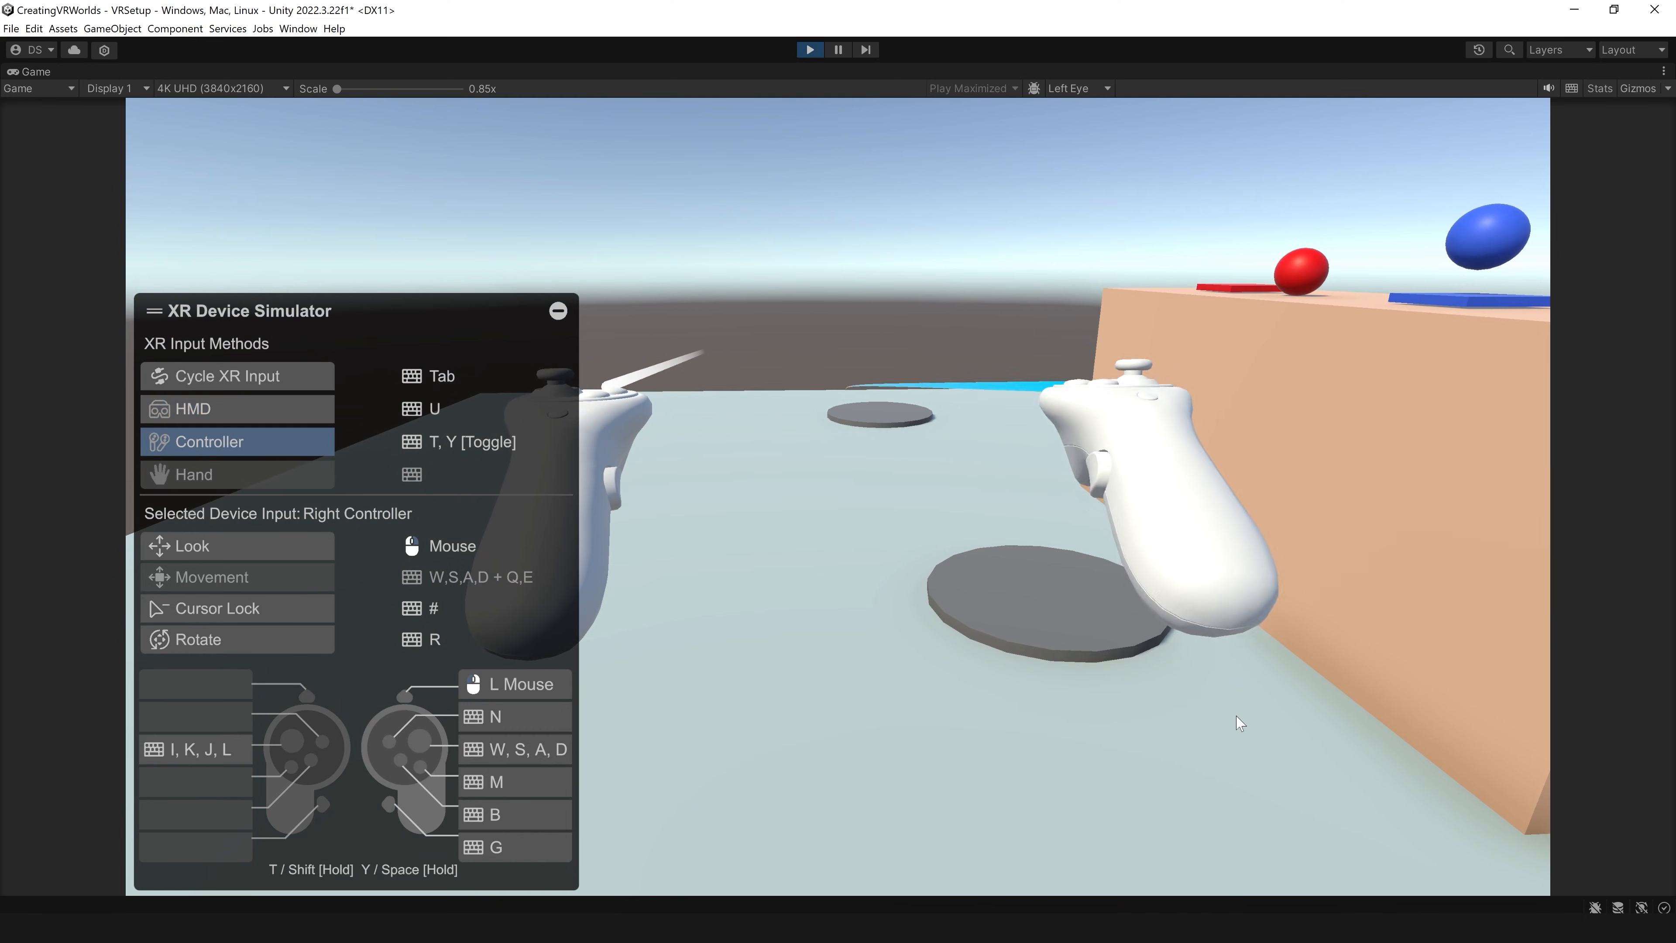
pyautogui.press('w')
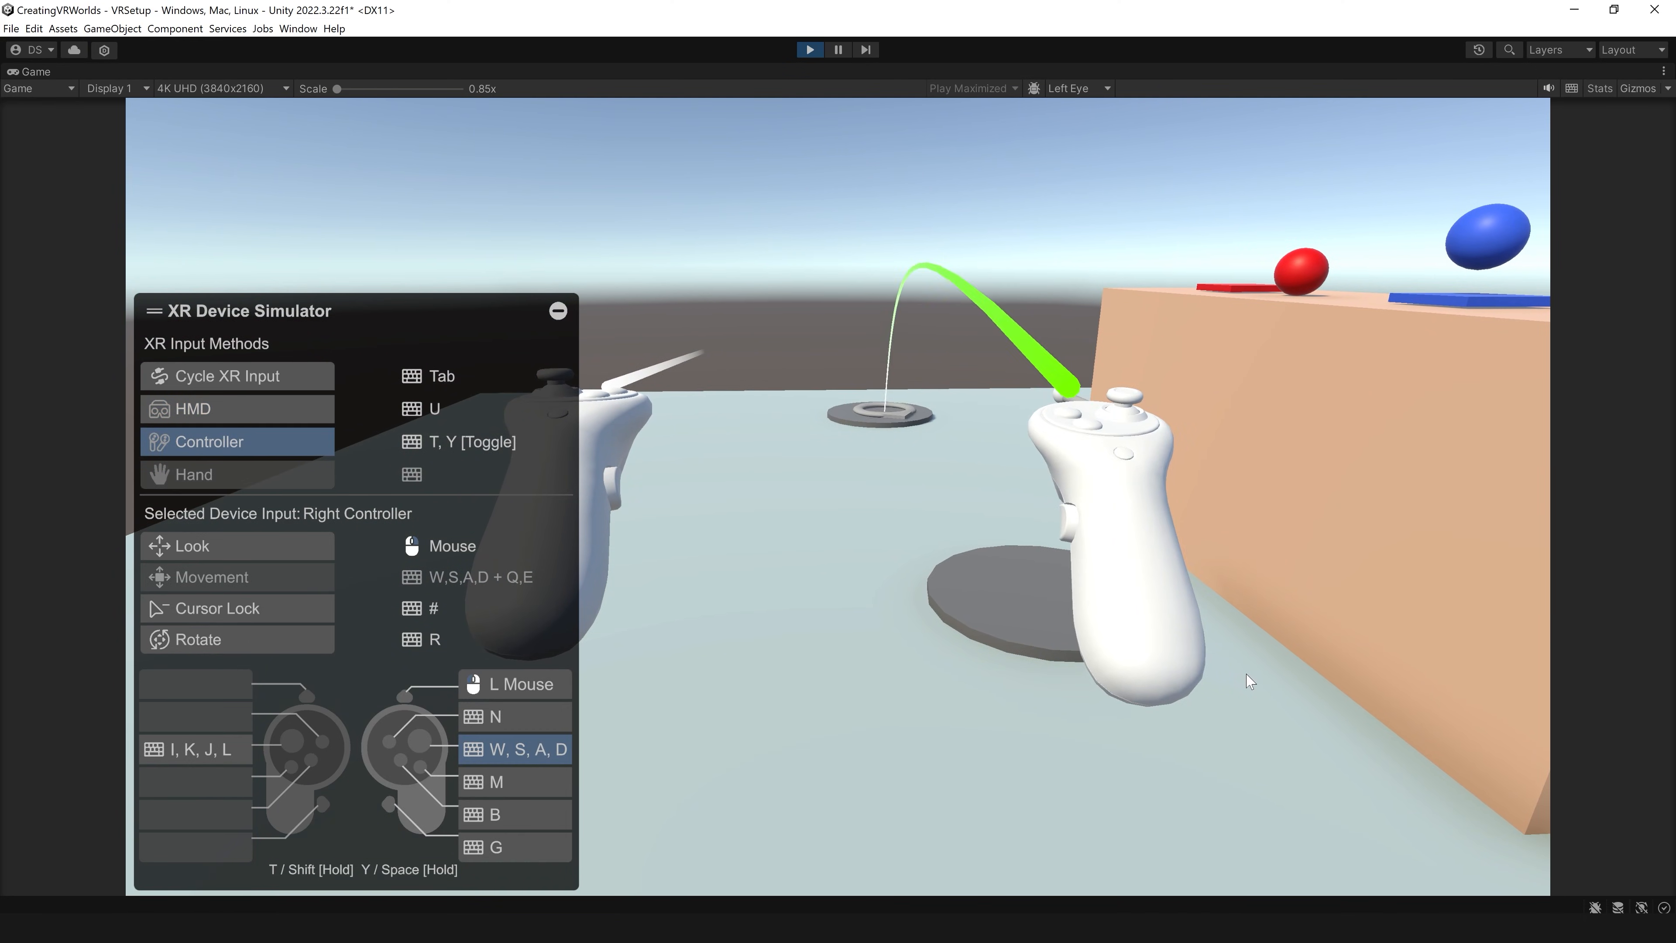
pyautogui.hotkey('ctrl', 'p')
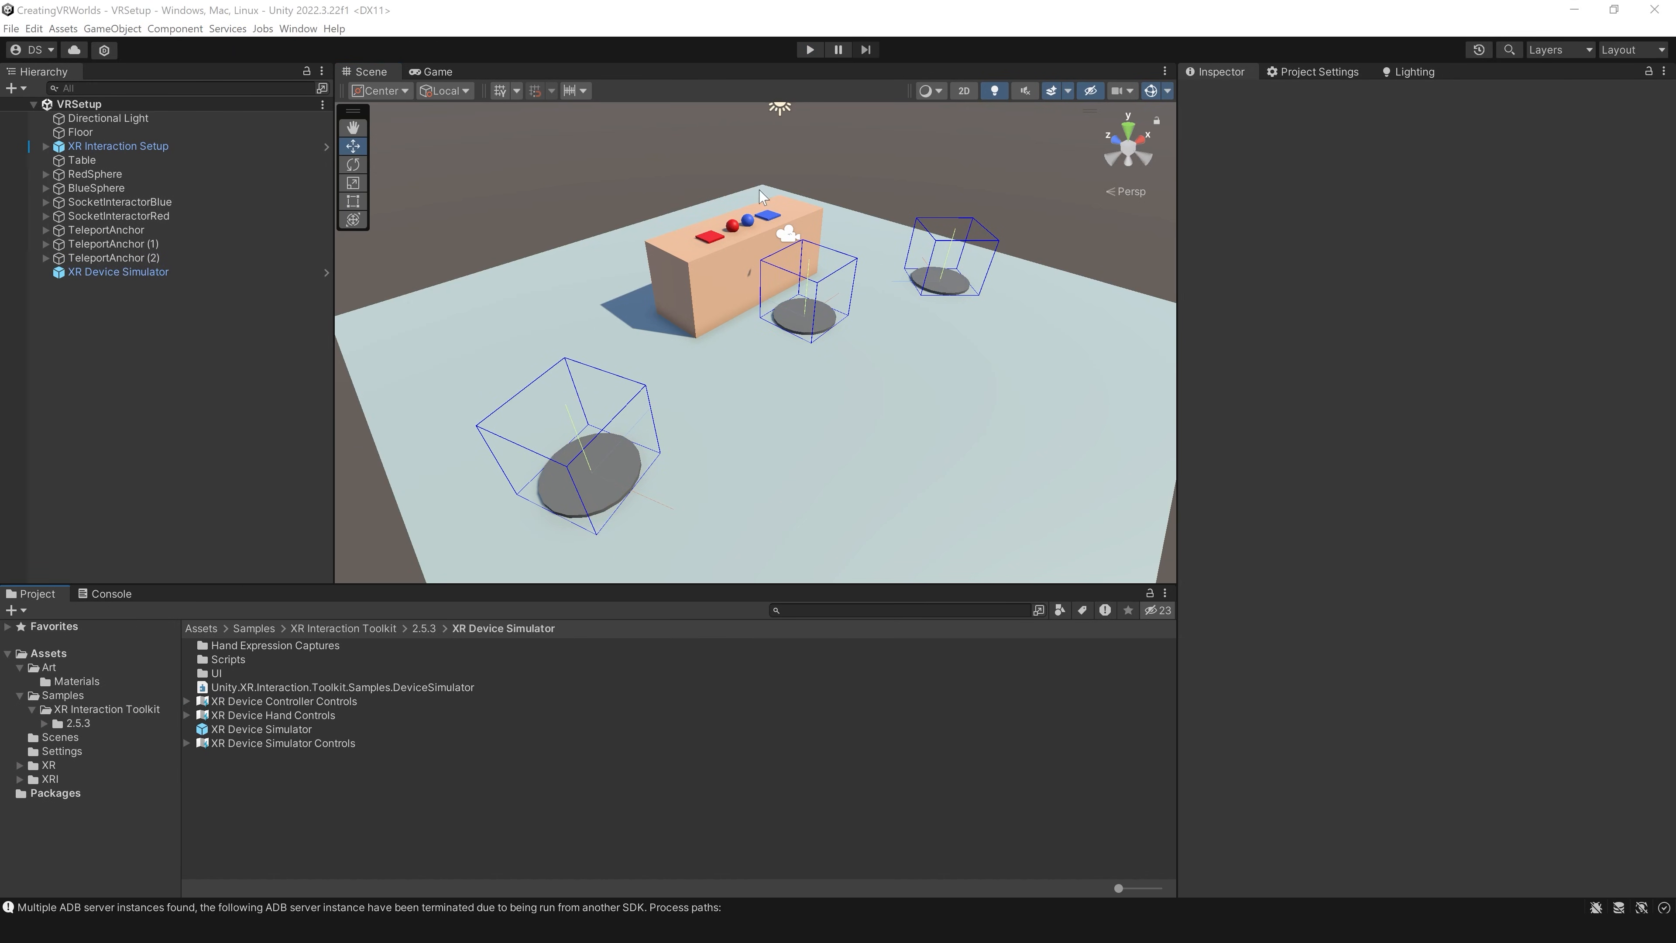
# Step: Create an empty object named TeleportArea at position 0, 0, 0 and make Floor its child
pyautogui.scroll(-1, 782, 409)
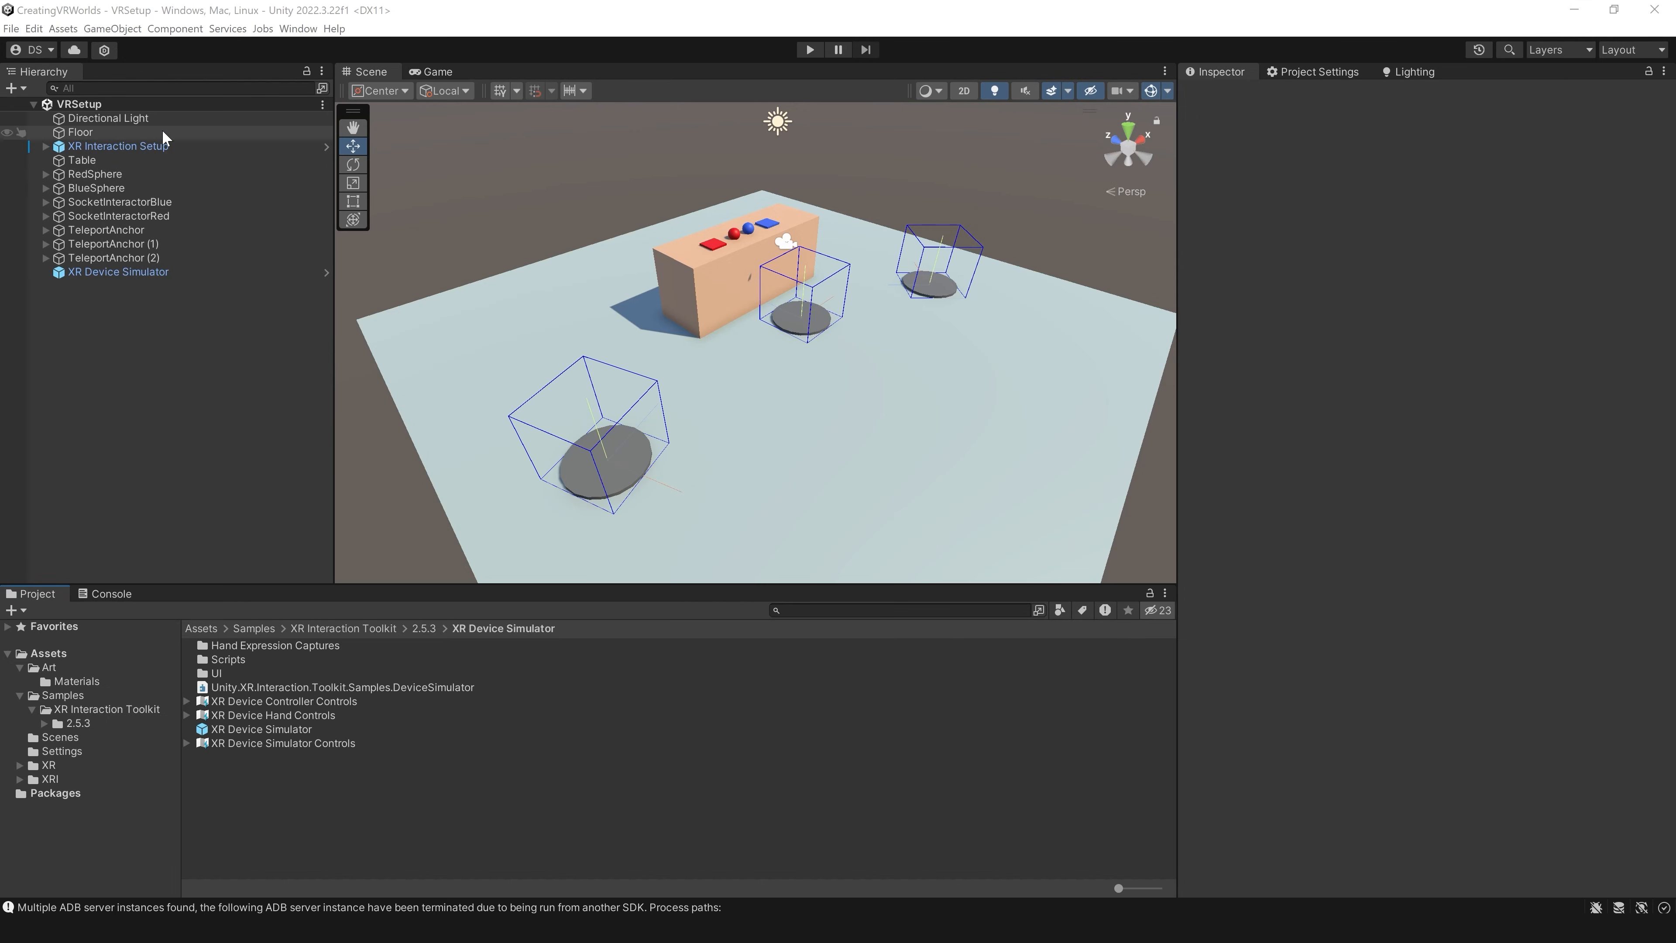
pyautogui.rightClick(151, 381)
pyautogui.click(217, 569)
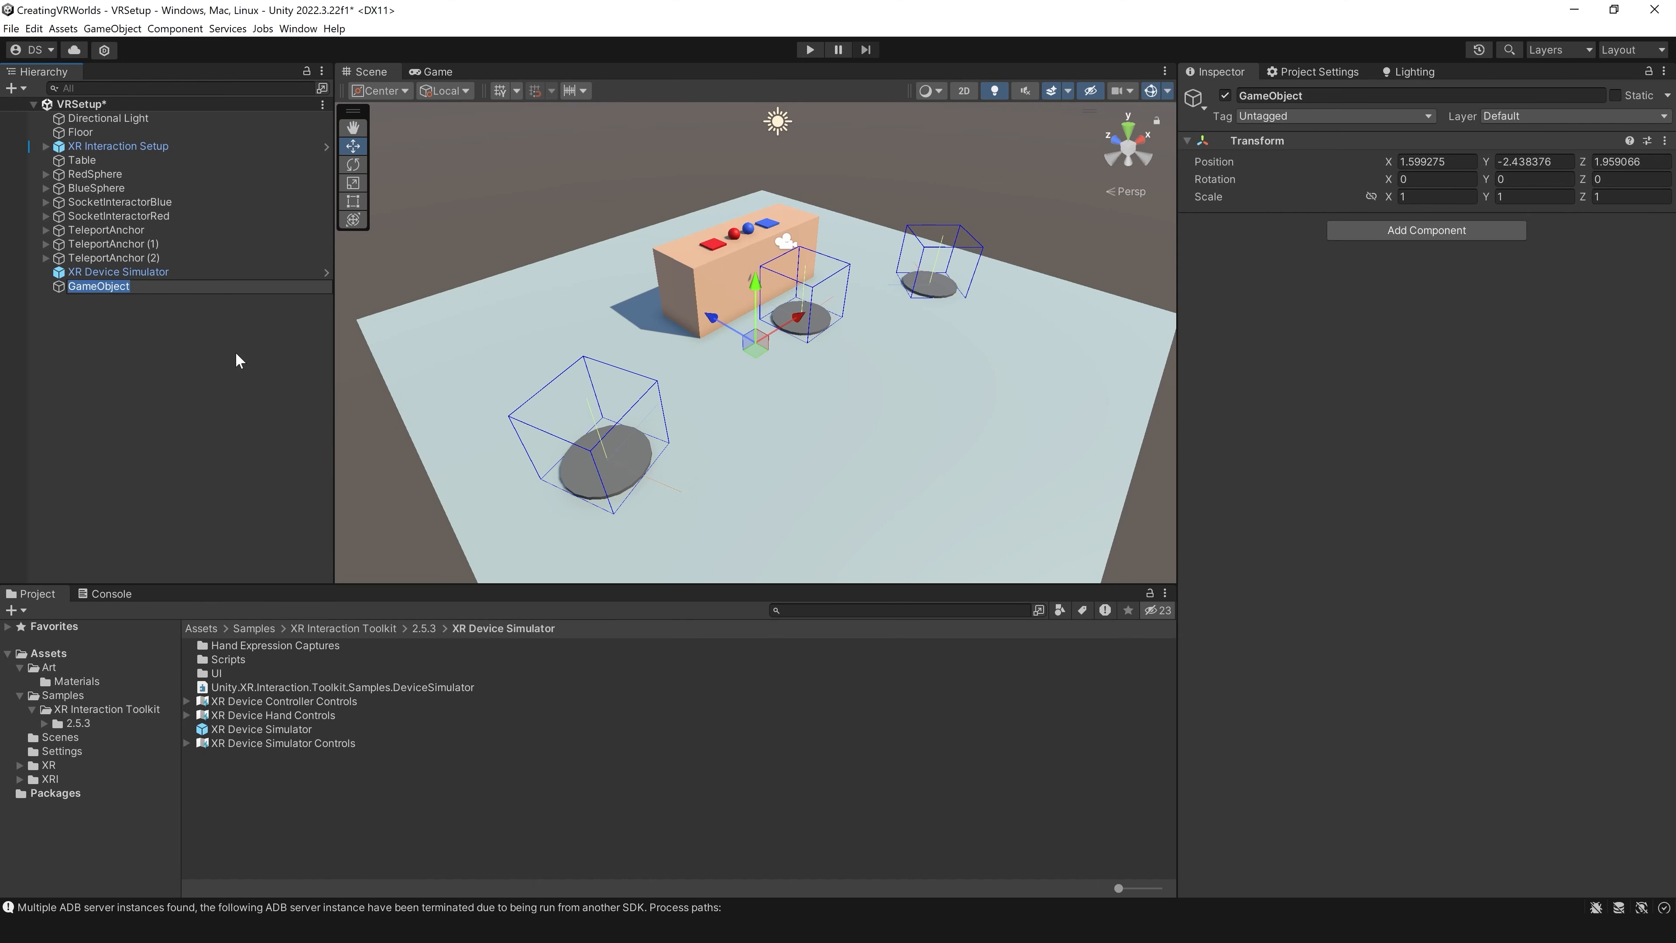
pyautogui.write('TeleportArea')
pyautogui.press('Return')
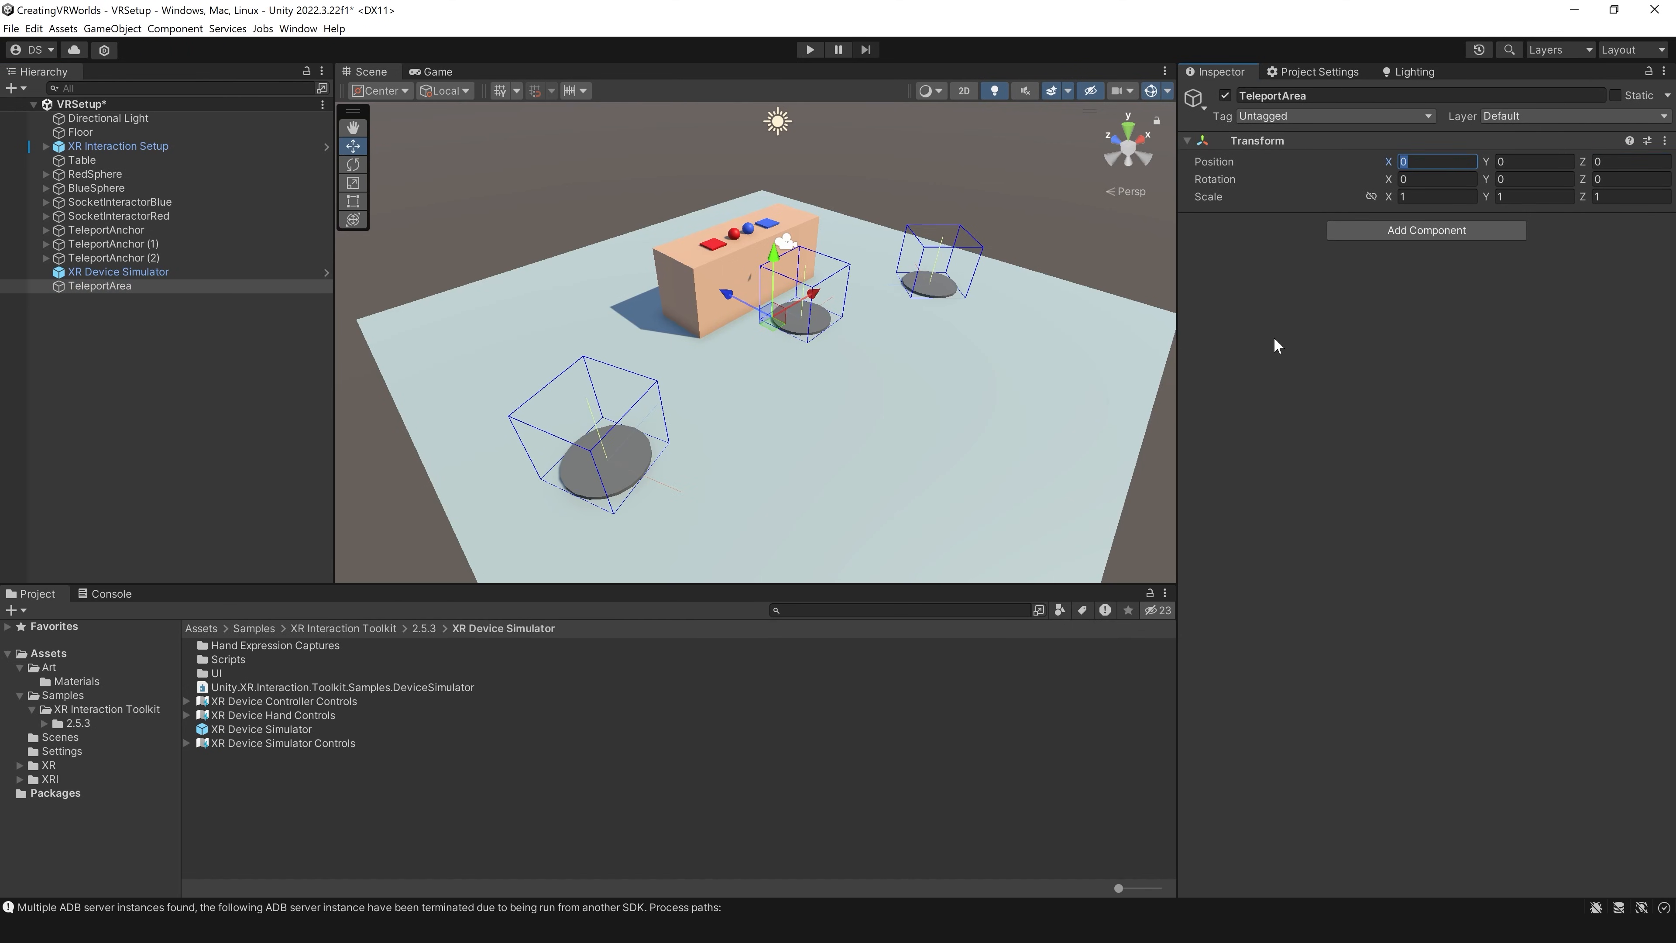
pyautogui.click(140, 131)
pyautogui.moveTo(140, 132); pyautogui.dragTo(127, 287)
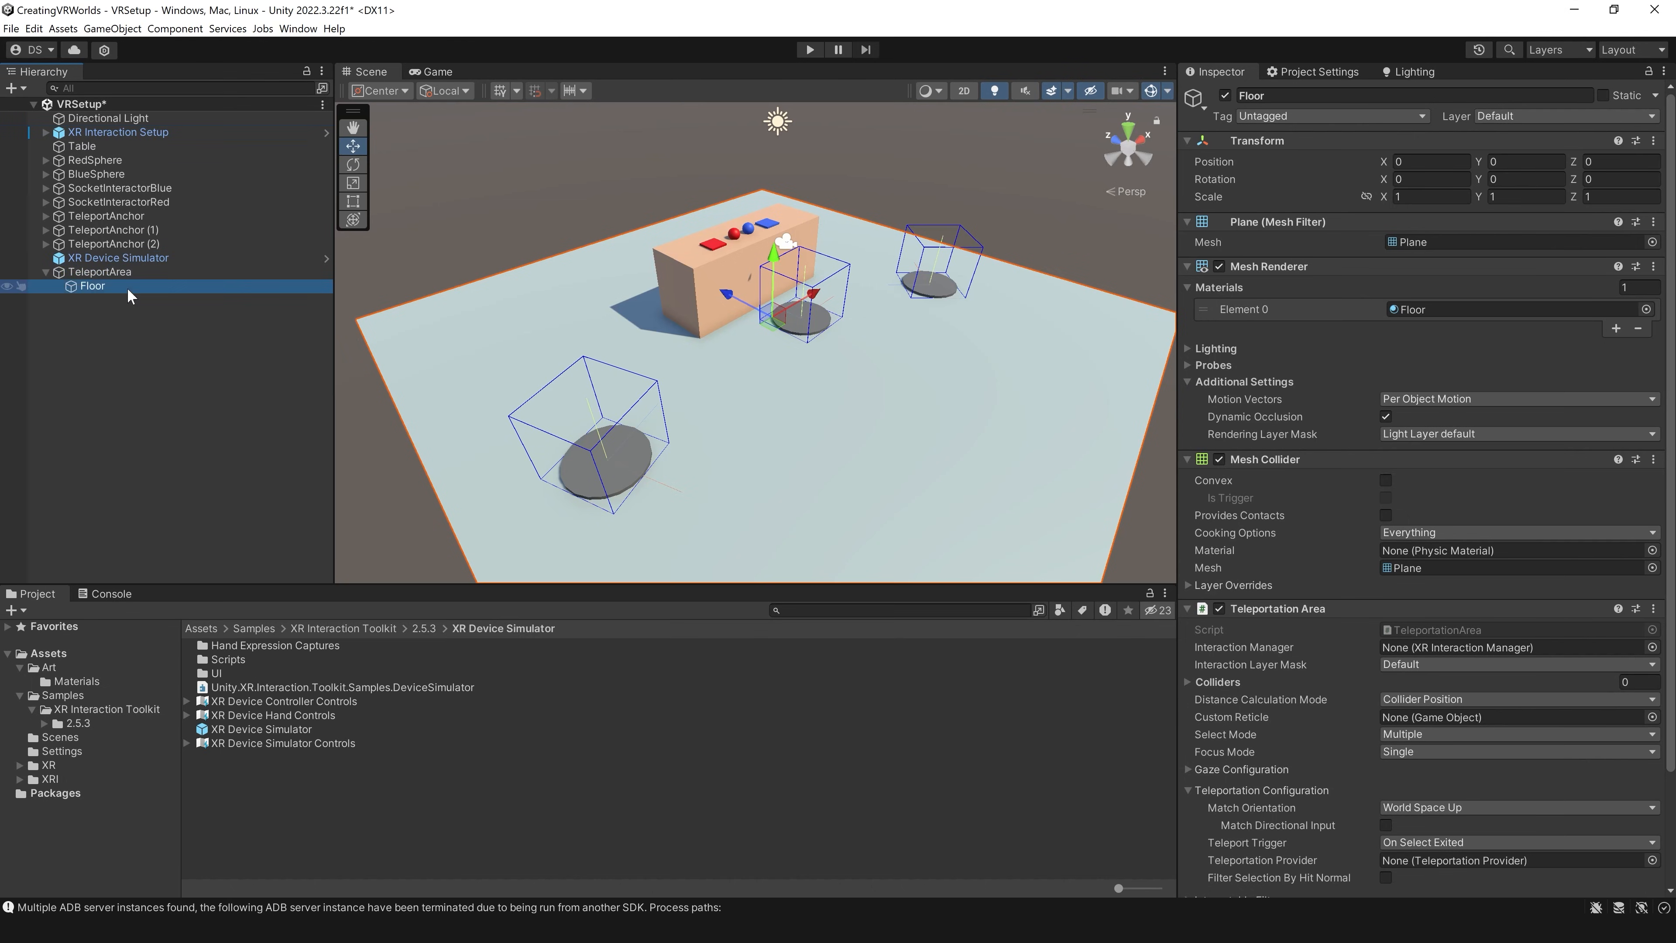
# Step: Add a Teleportation Area component to TeleportArea and set its Interaction Layer Mask to Everything
pyautogui.click(122, 272)
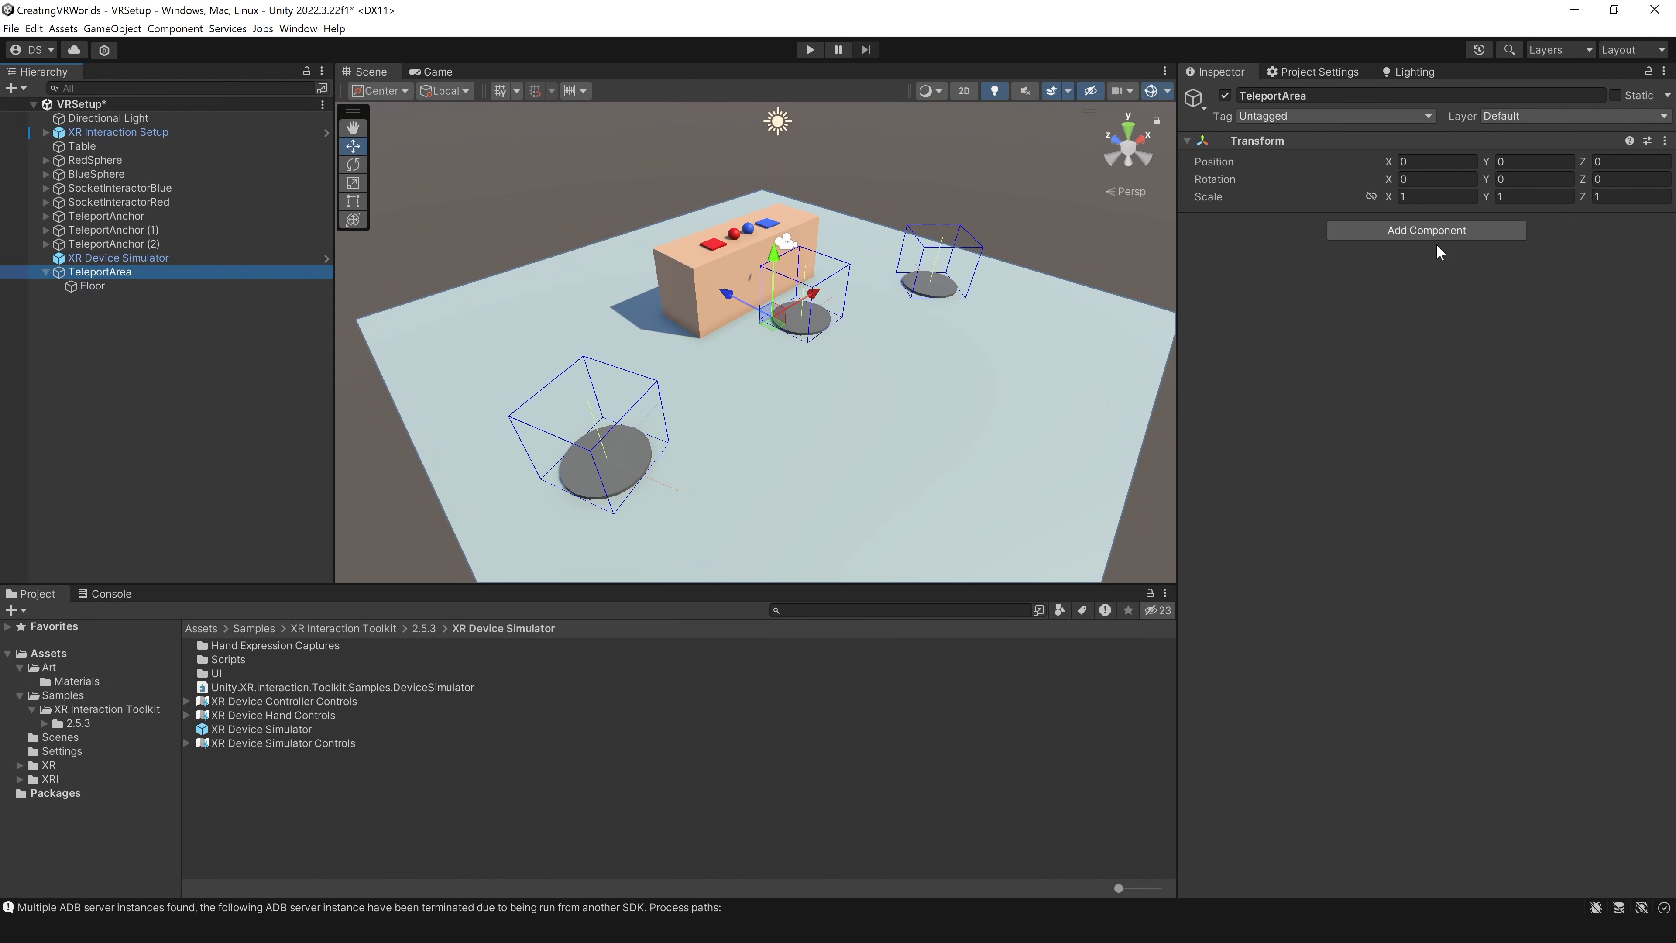
pyautogui.click(1441, 230)
pyautogui.write('tele')
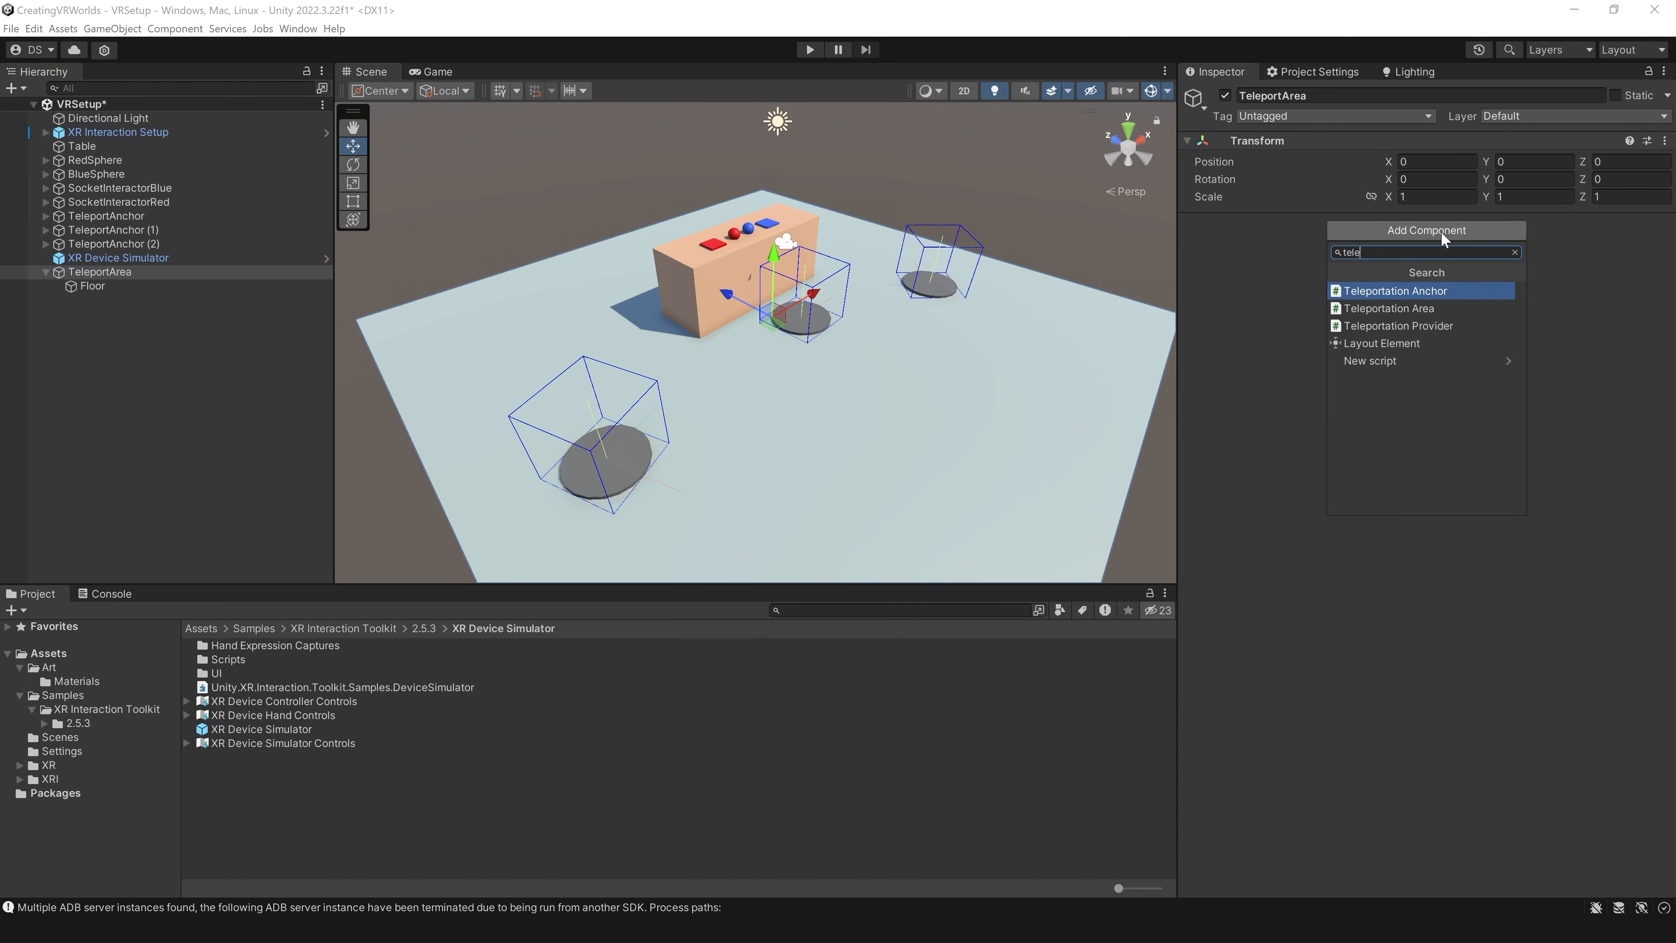
pyautogui.press('Down')
pyautogui.press('Return')
pyautogui.click(1444, 277)
pyautogui.click(1443, 312)
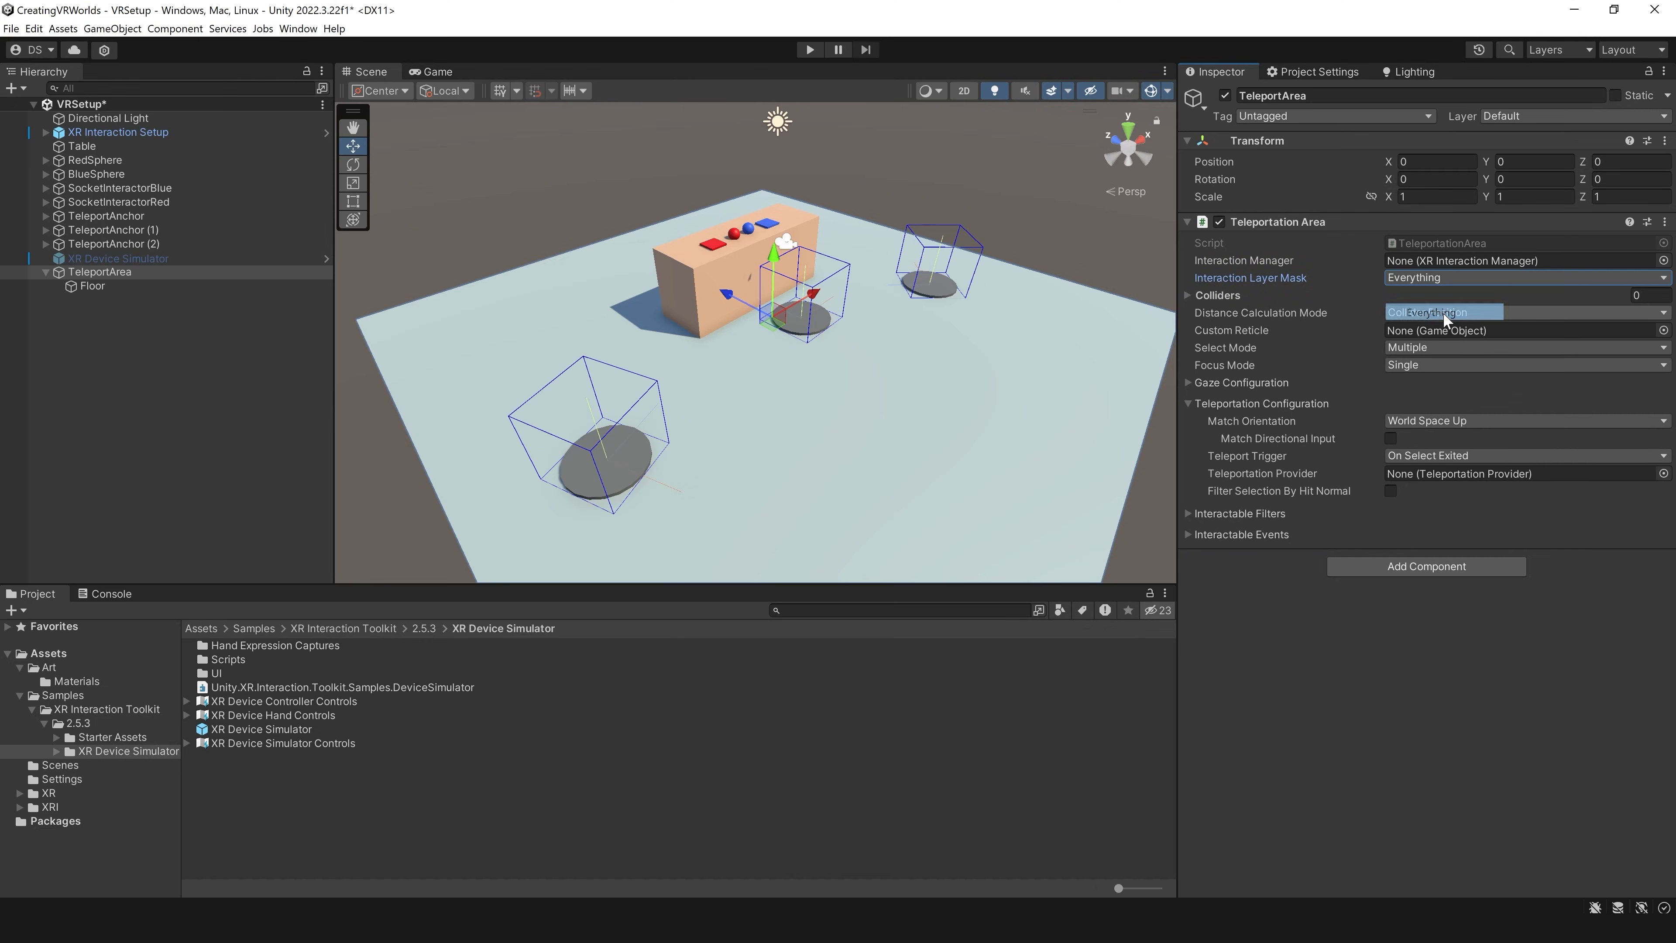
# Step: Run the scene, teleport onto the open floor with the right controller, look toward the table from there, and stop play mode
pyautogui.click(810, 51)
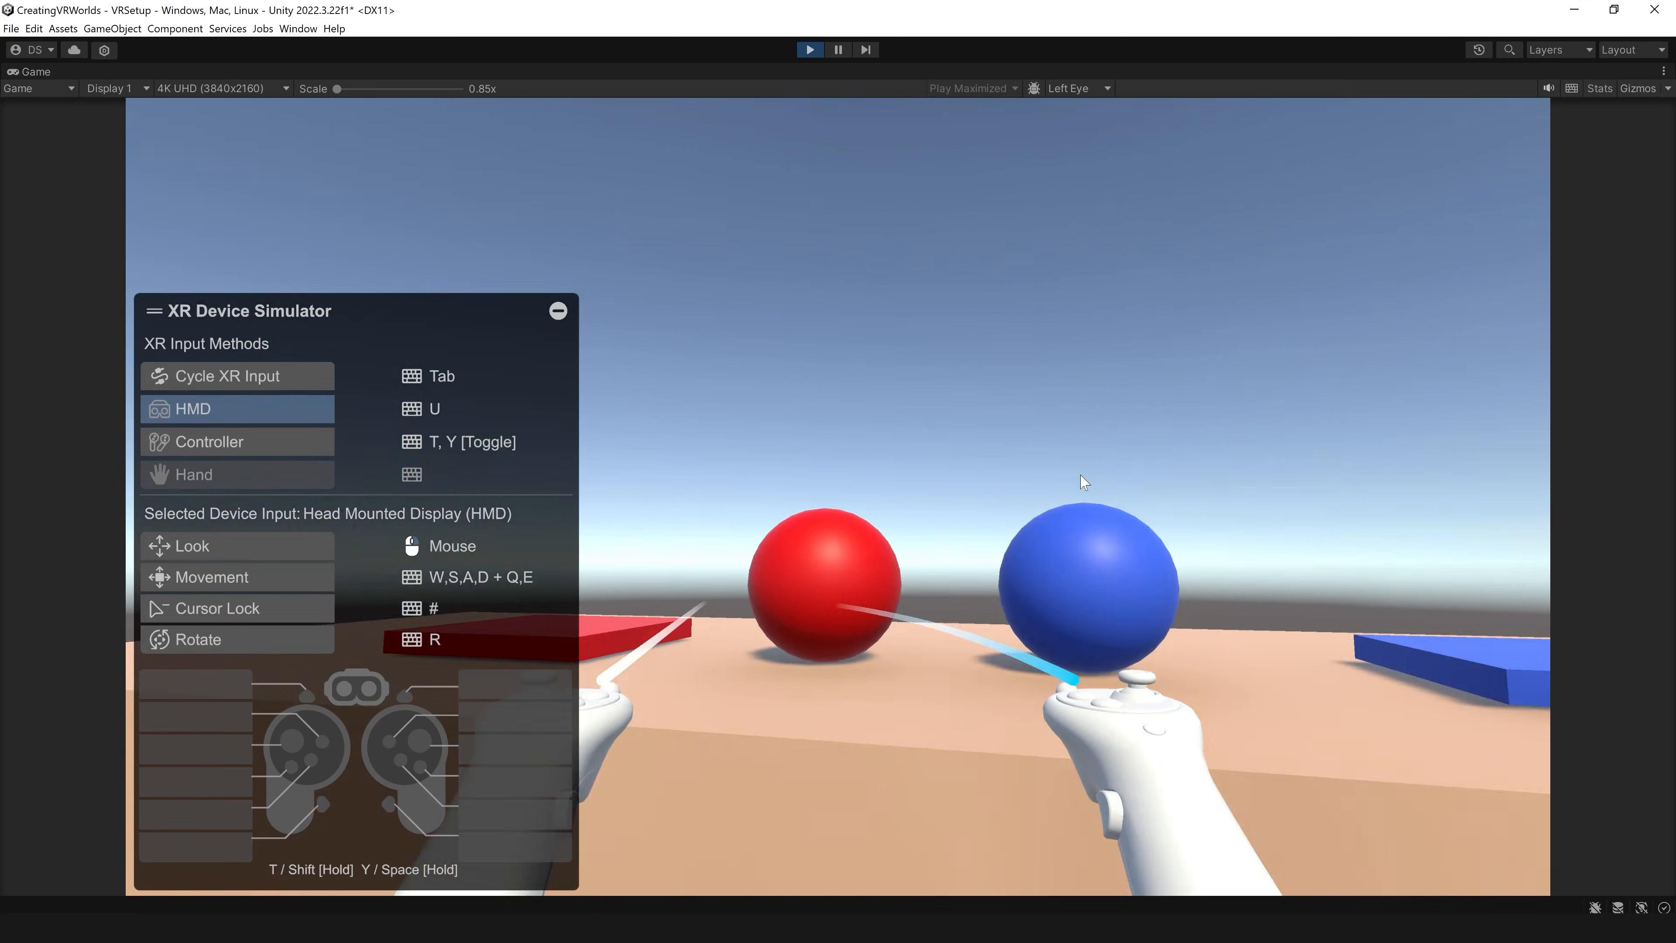
pyautogui.moveTo(1081, 479); pyautogui.dragTo(1646, 553, button='right')
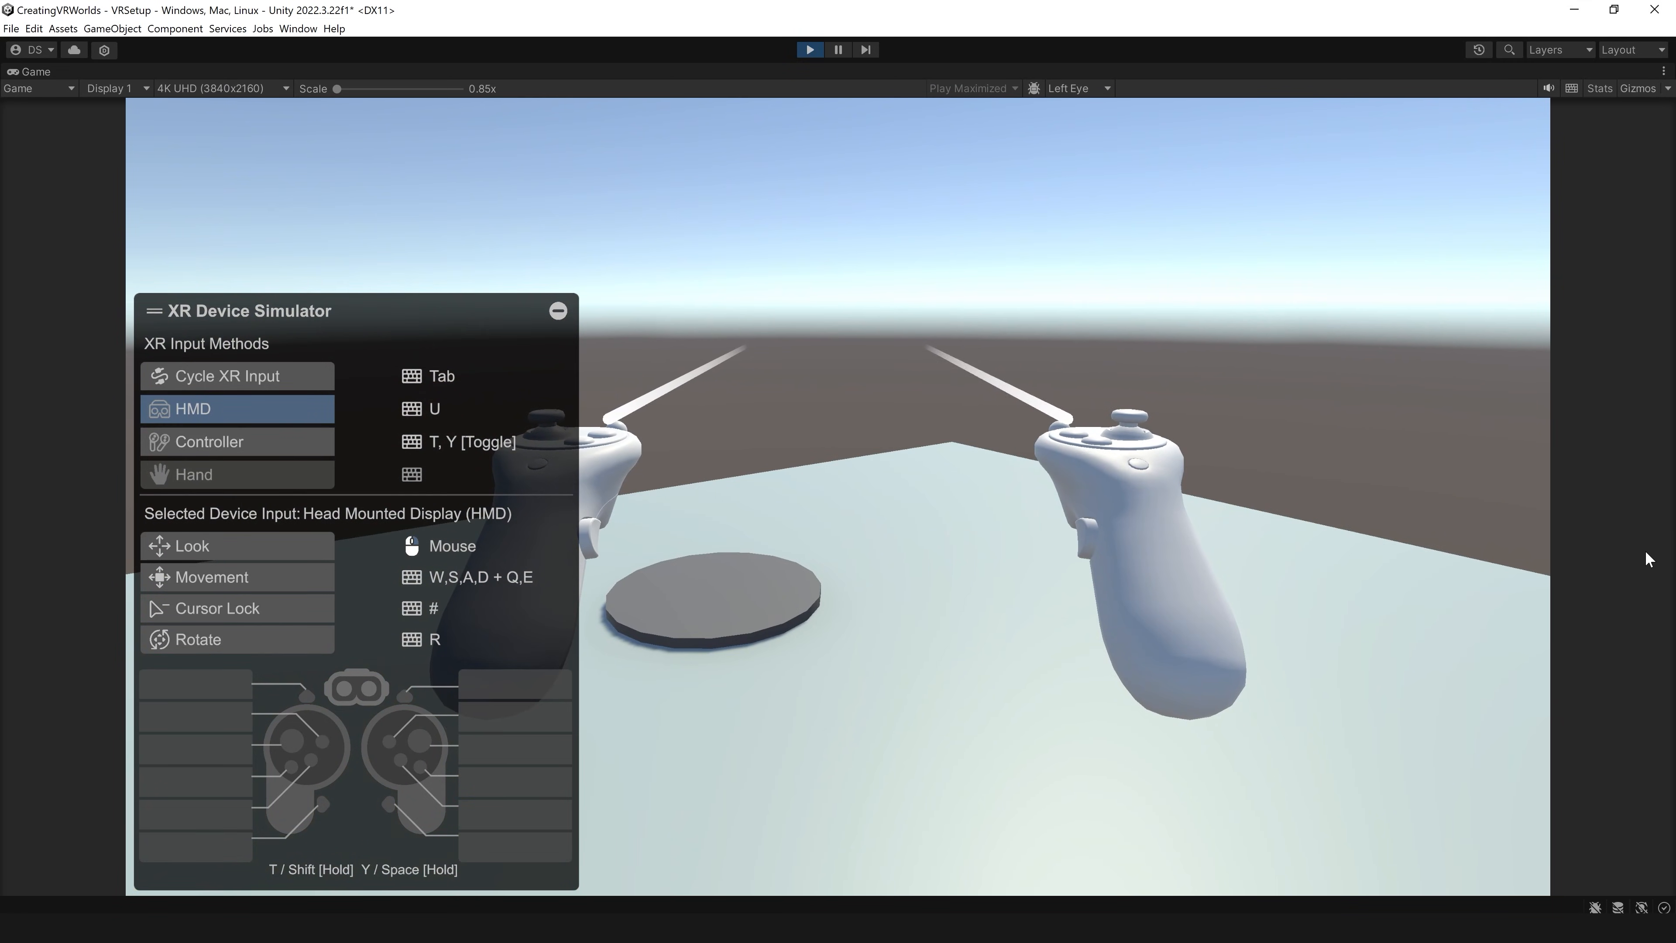
pyautogui.press('y')
pyautogui.press('w')
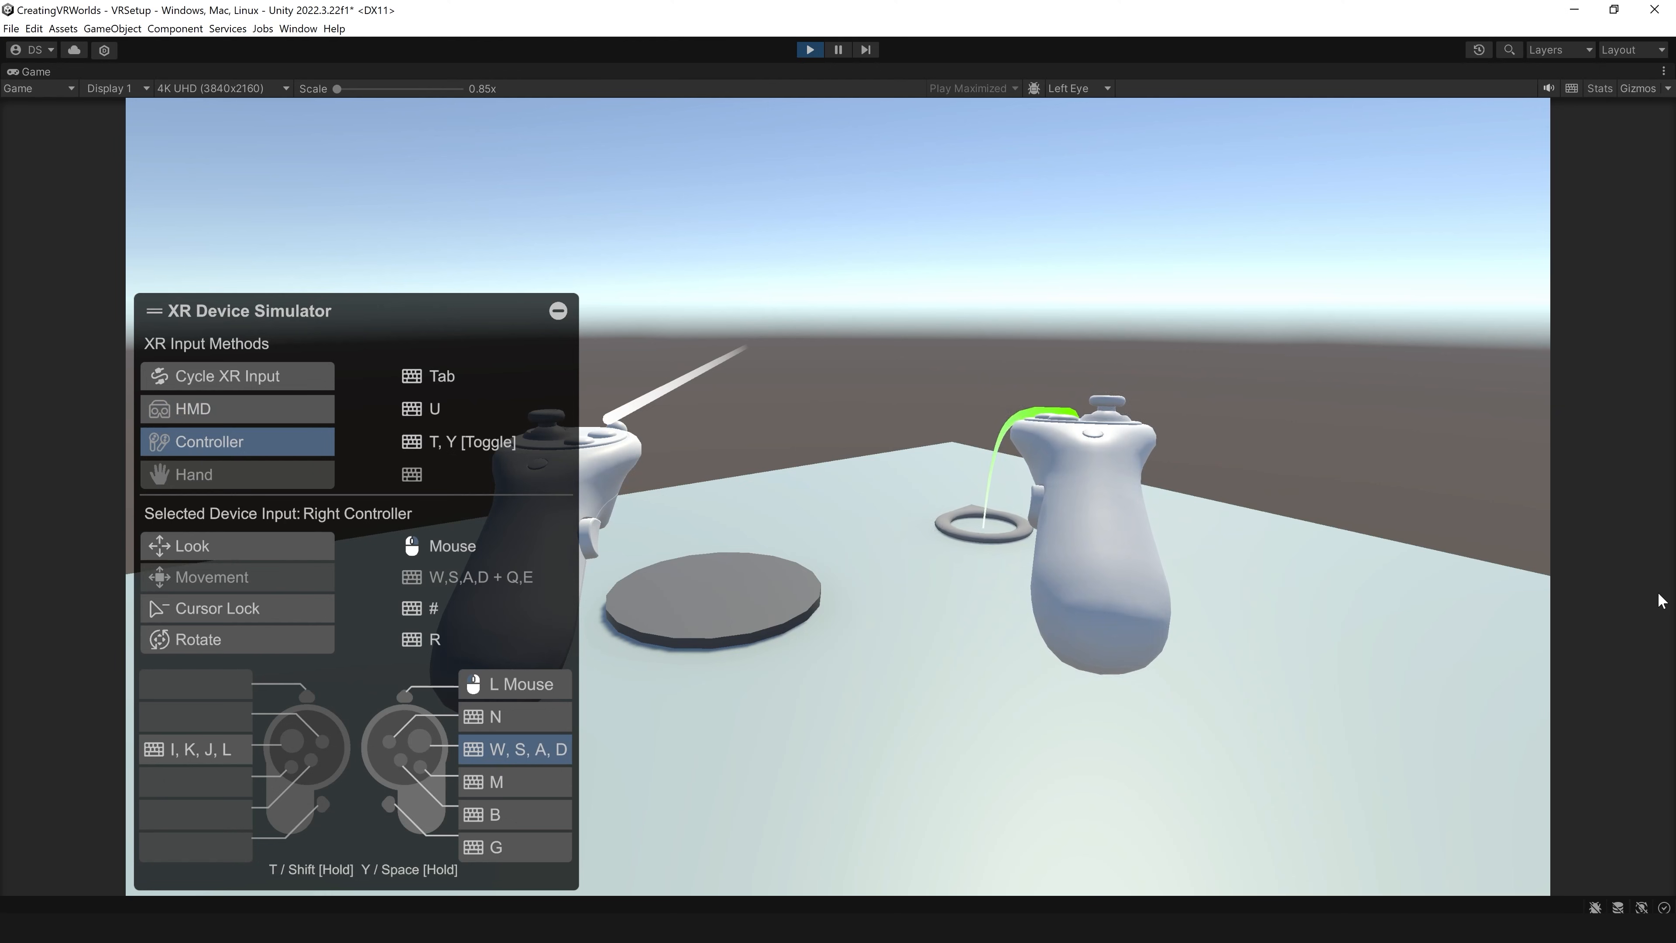
pyautogui.press('u')
pyautogui.moveTo(1659, 588); pyautogui.dragTo(1674, 588, button='right')
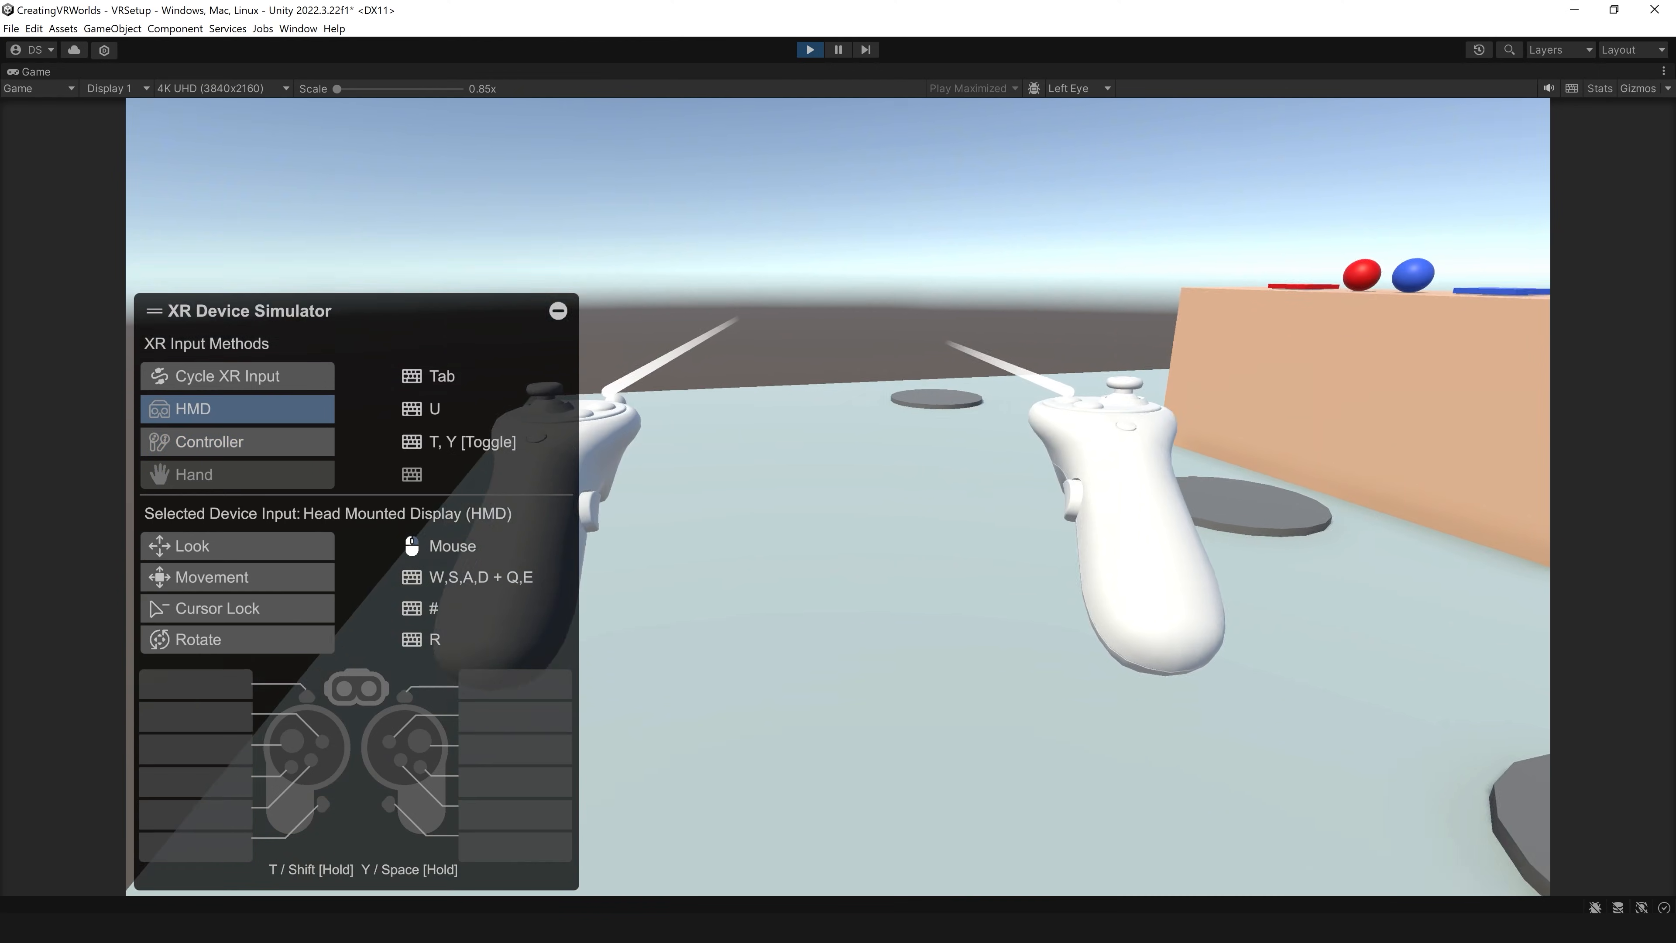
pyautogui.hotkey('ctrl', 'p')
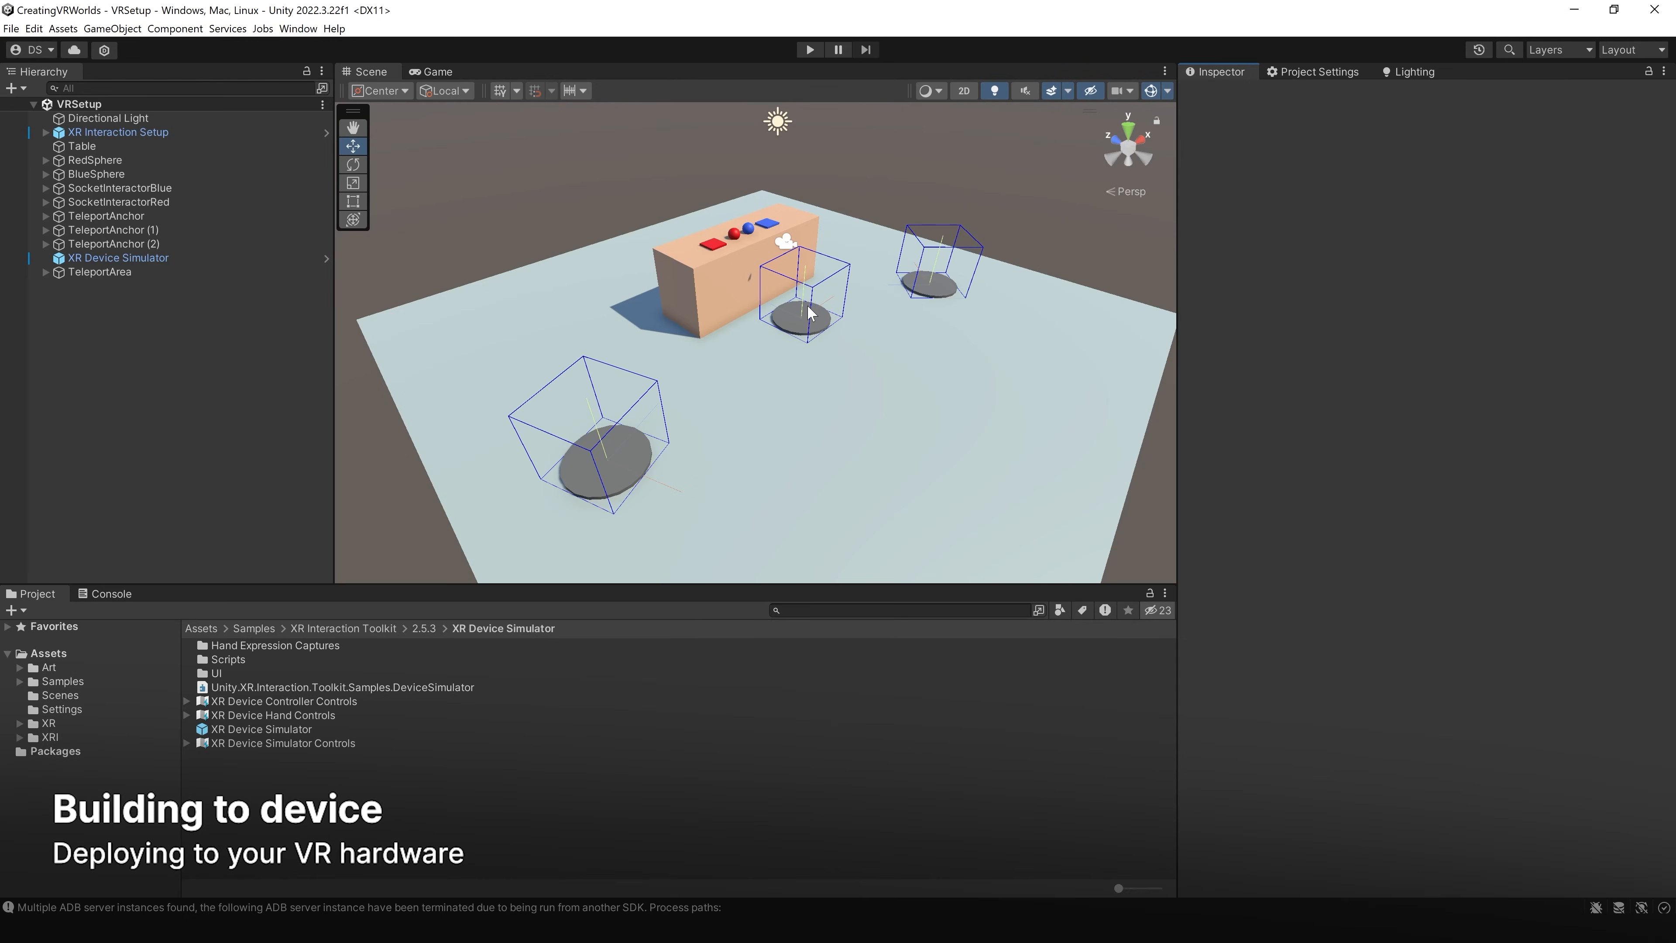
# Step: Delete XR Device Simulator from the scene and open the Build Settings
pyautogui.click(95, 258)
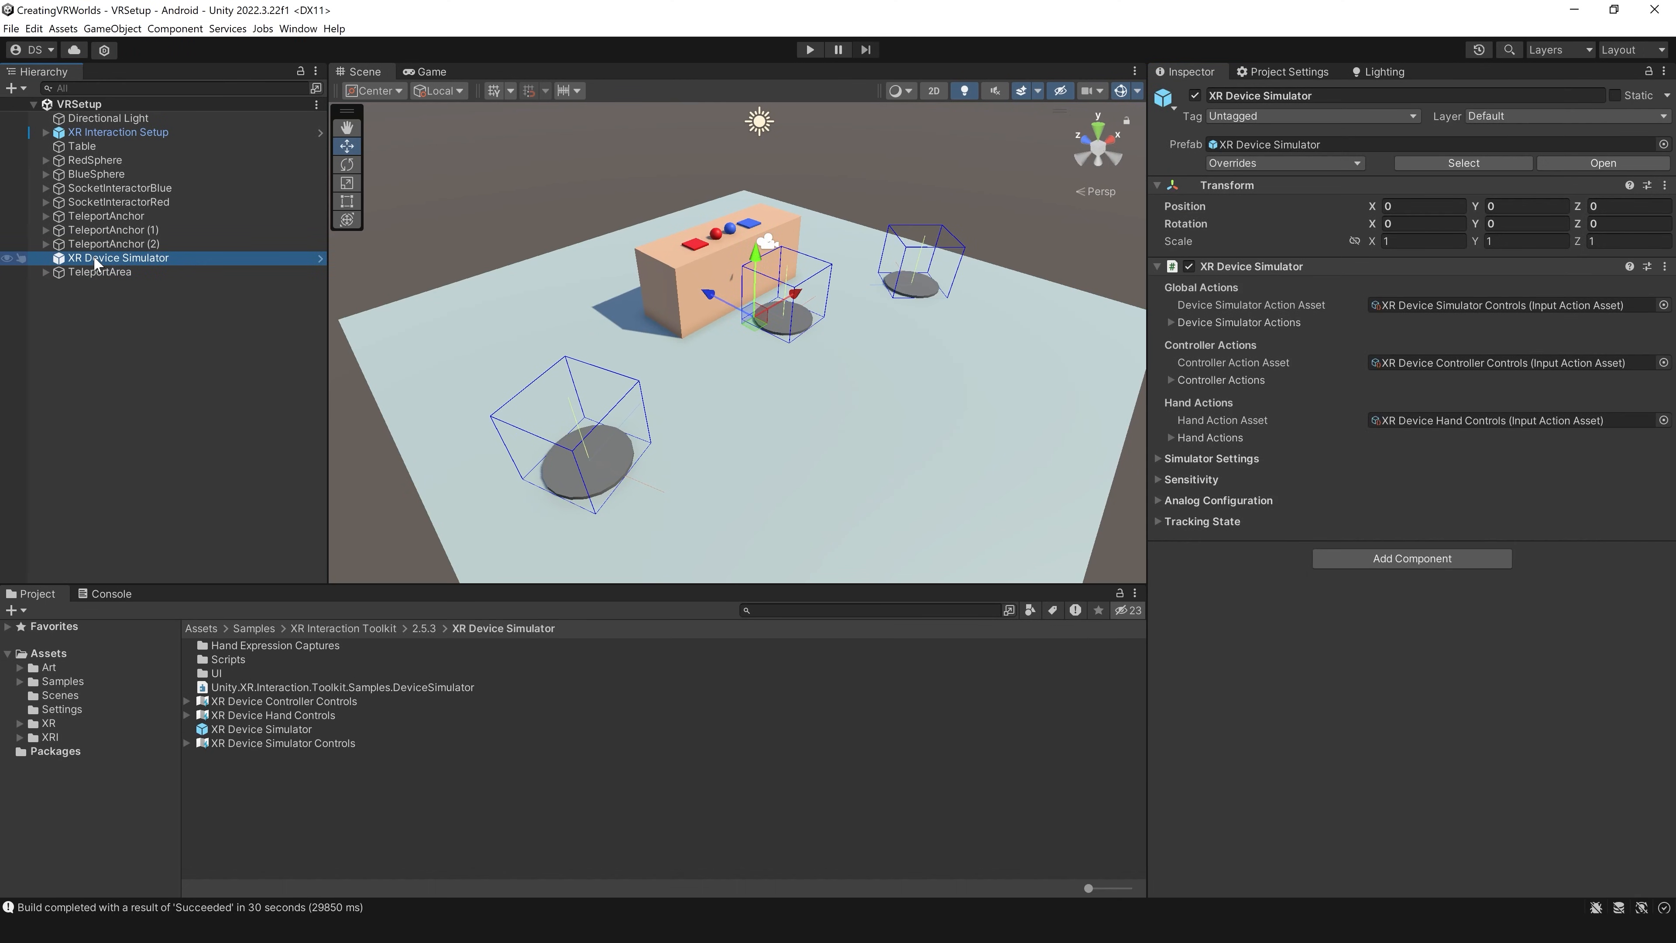
pyautogui.press('Delete')
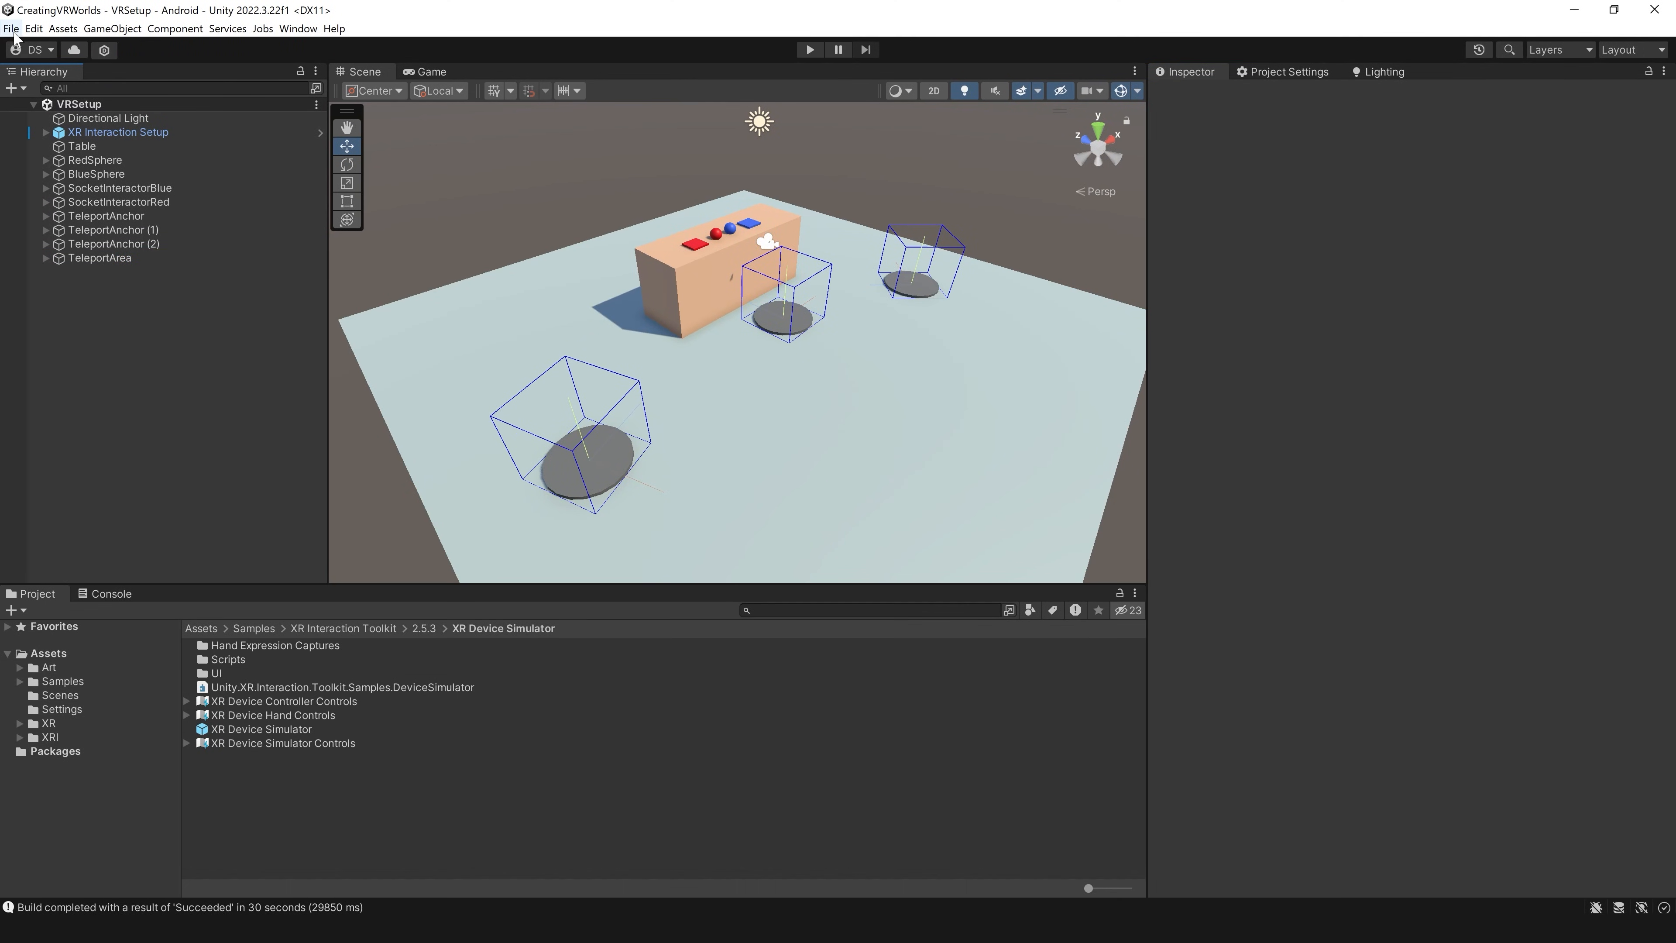
pyautogui.click(10, 28)
pyautogui.click(69, 204)
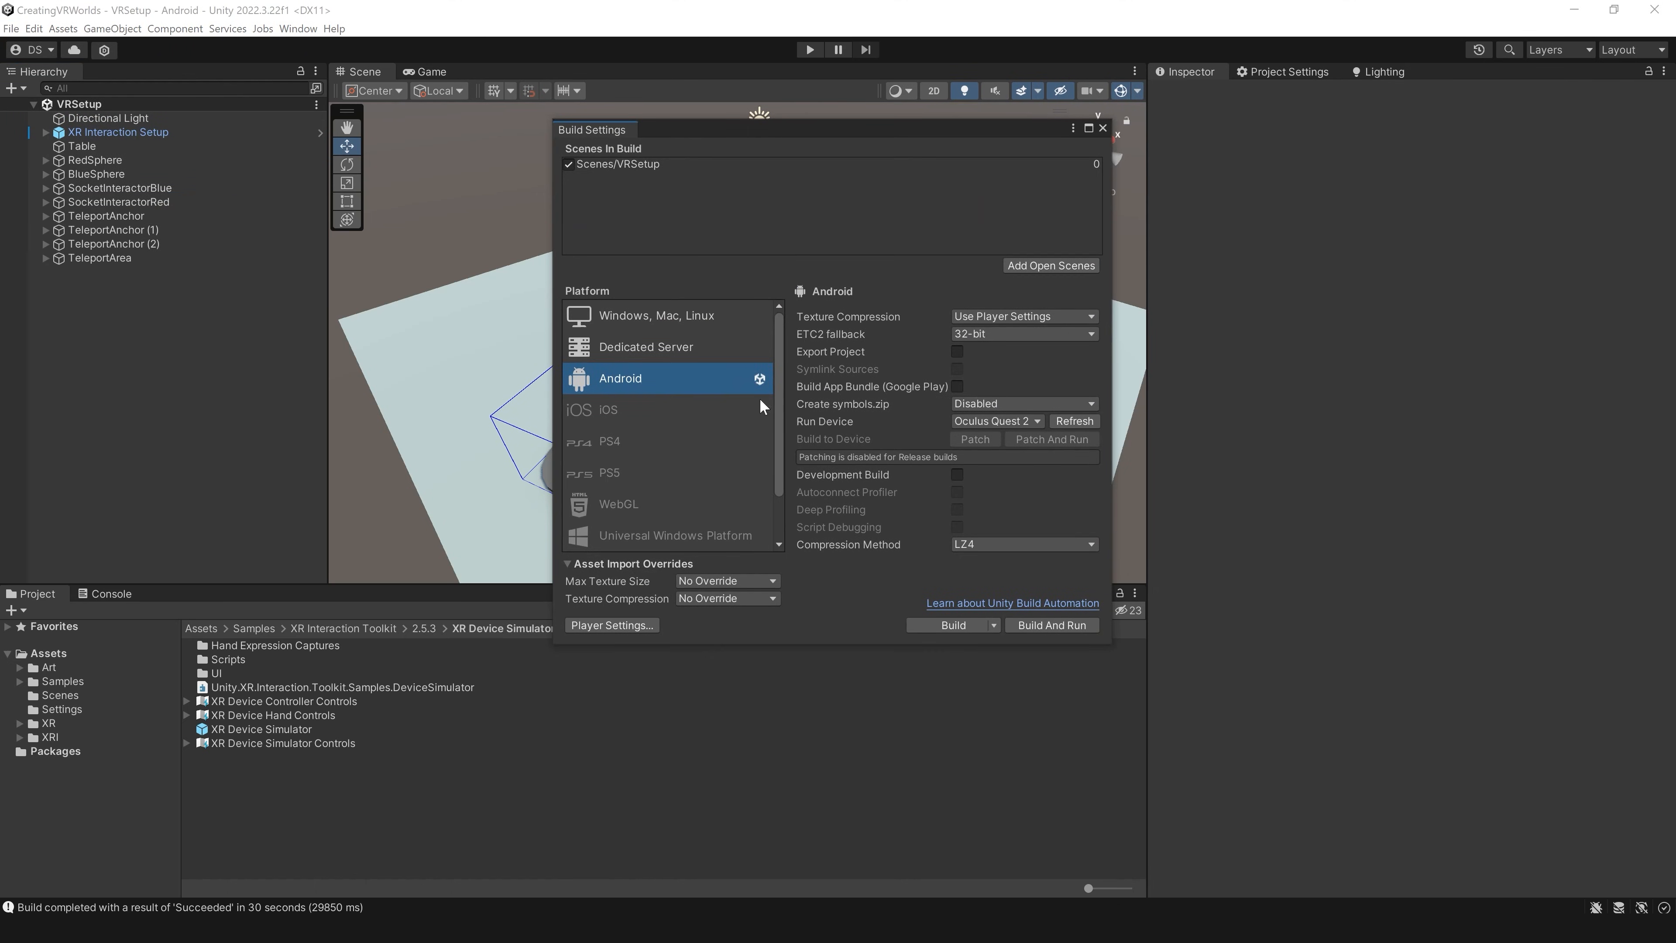
# Step: Review the Android Project Validation rules and the Android Player settings
pyautogui.click(1304, 73)
pyautogui.click(1218, 500)
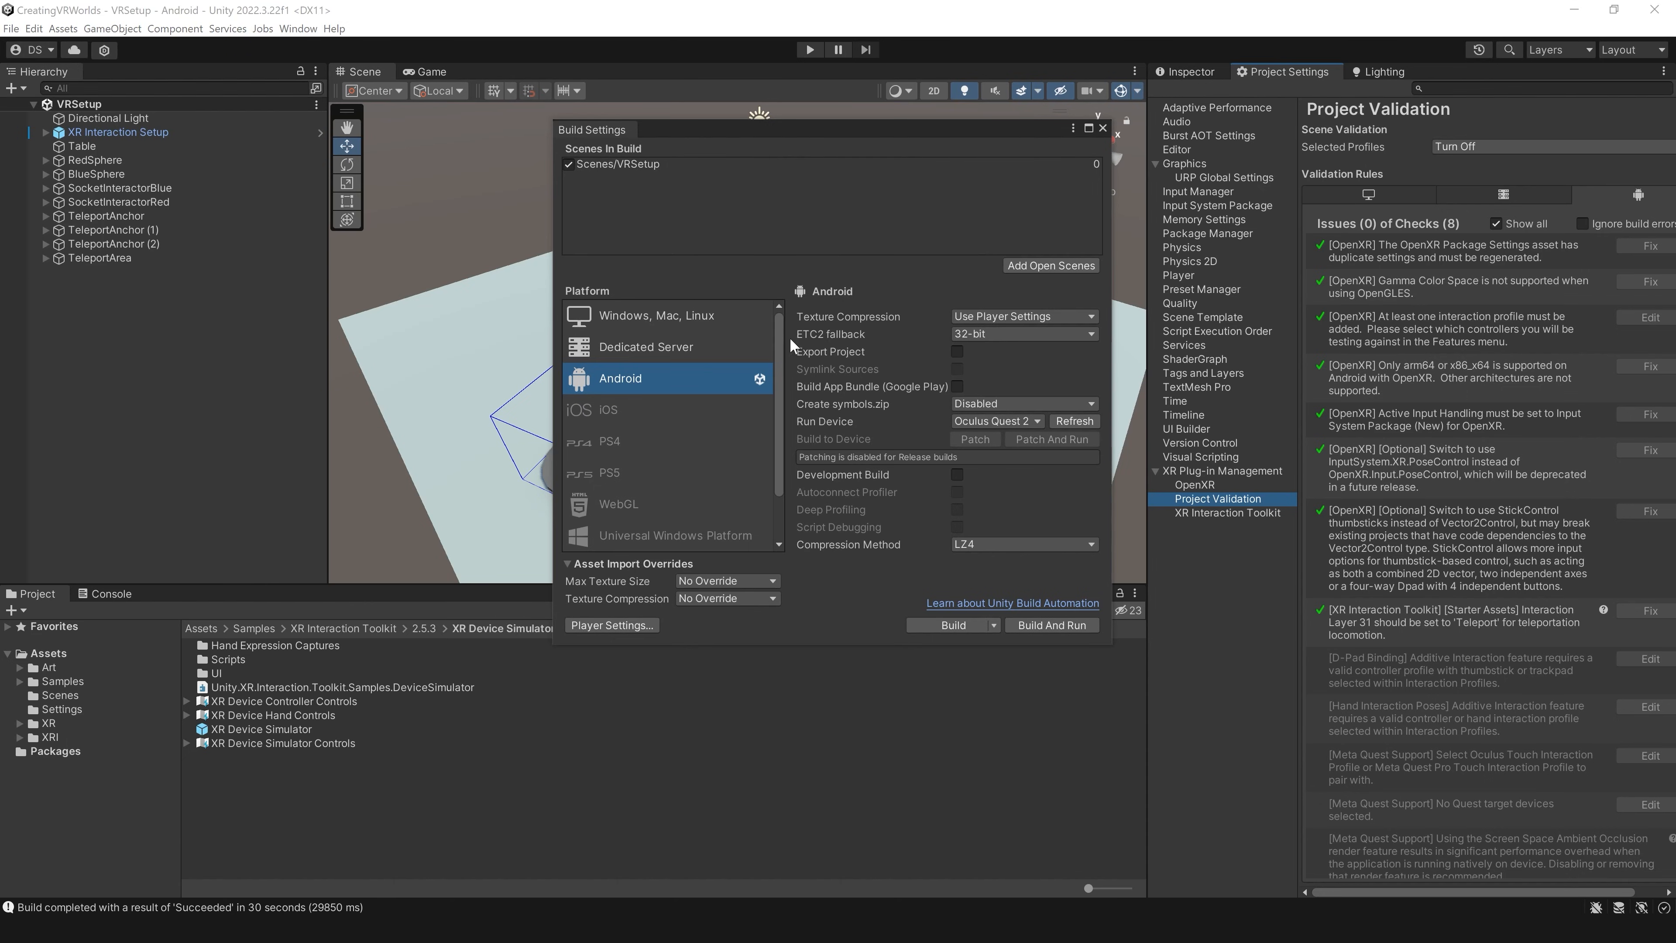
pyautogui.click(619, 628)
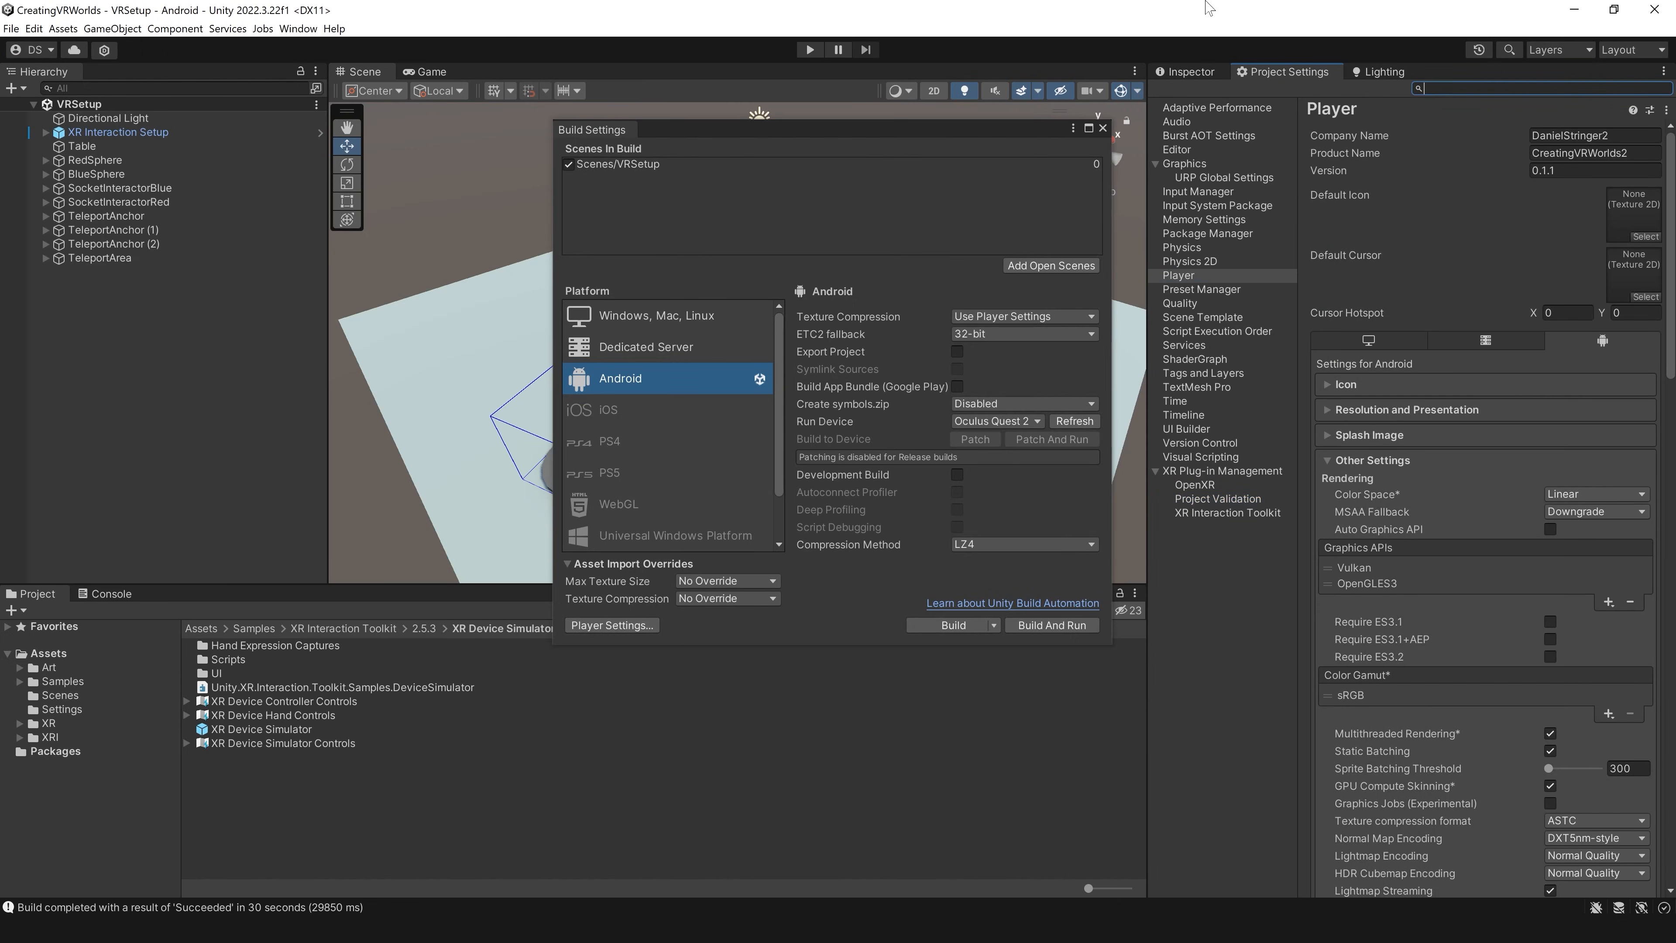
# Step: Enable Meta Quest Support in the Android OpenXR feature groups and review the Project Validation rules for it
pyautogui.click(1197, 484)
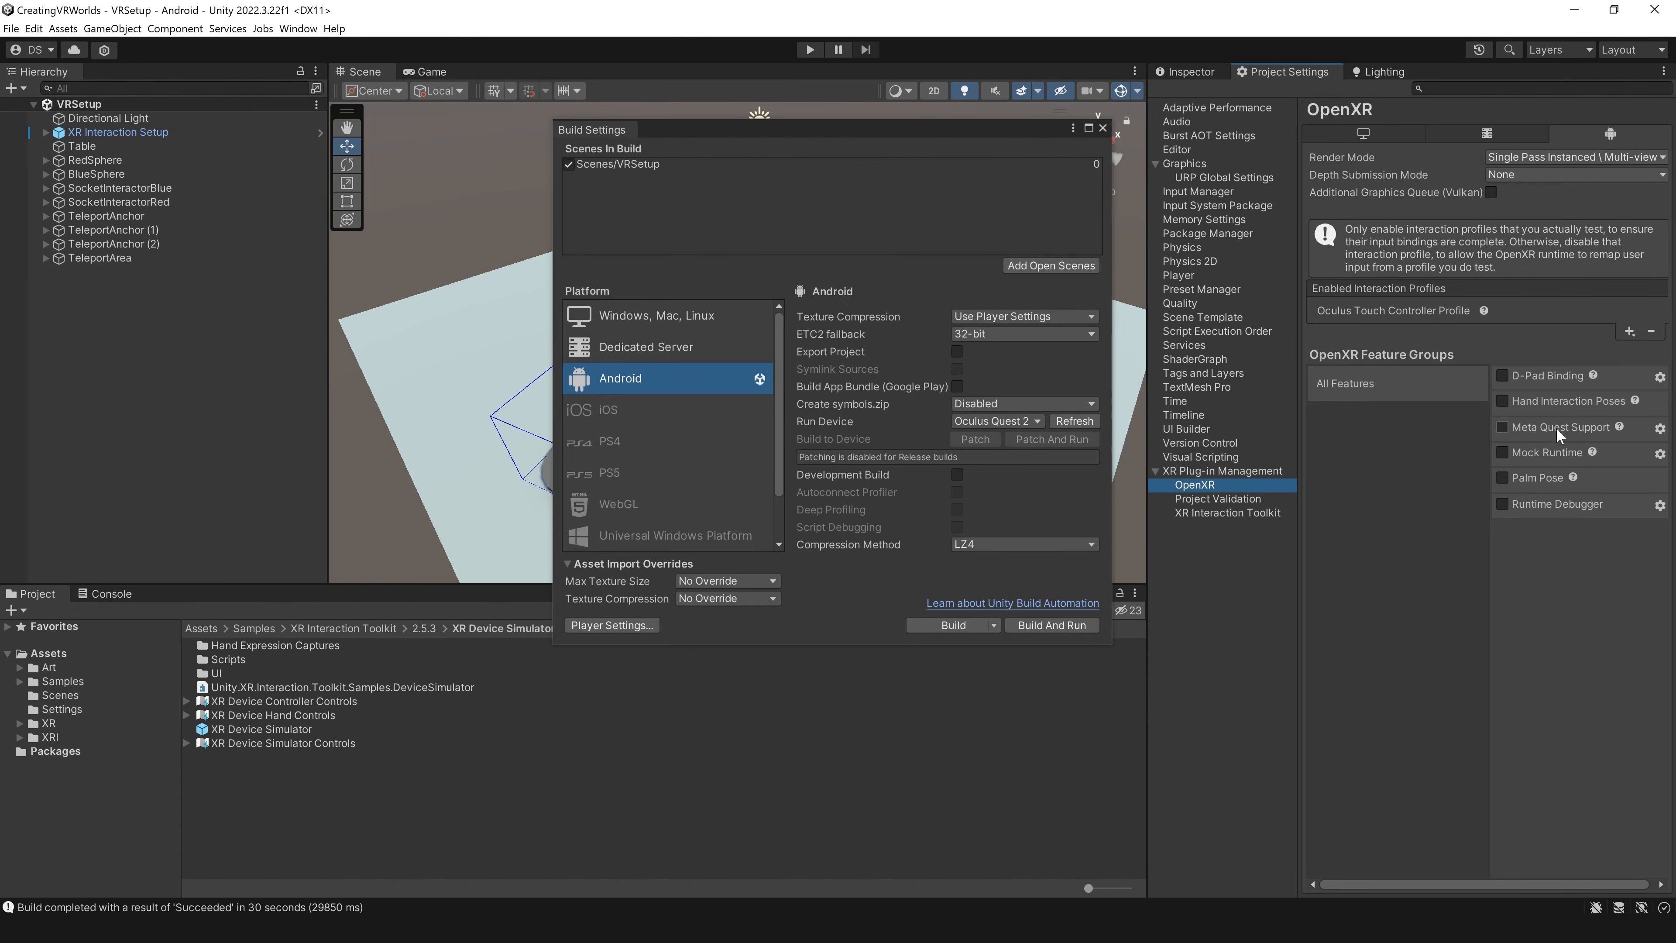
pyautogui.click(1502, 428)
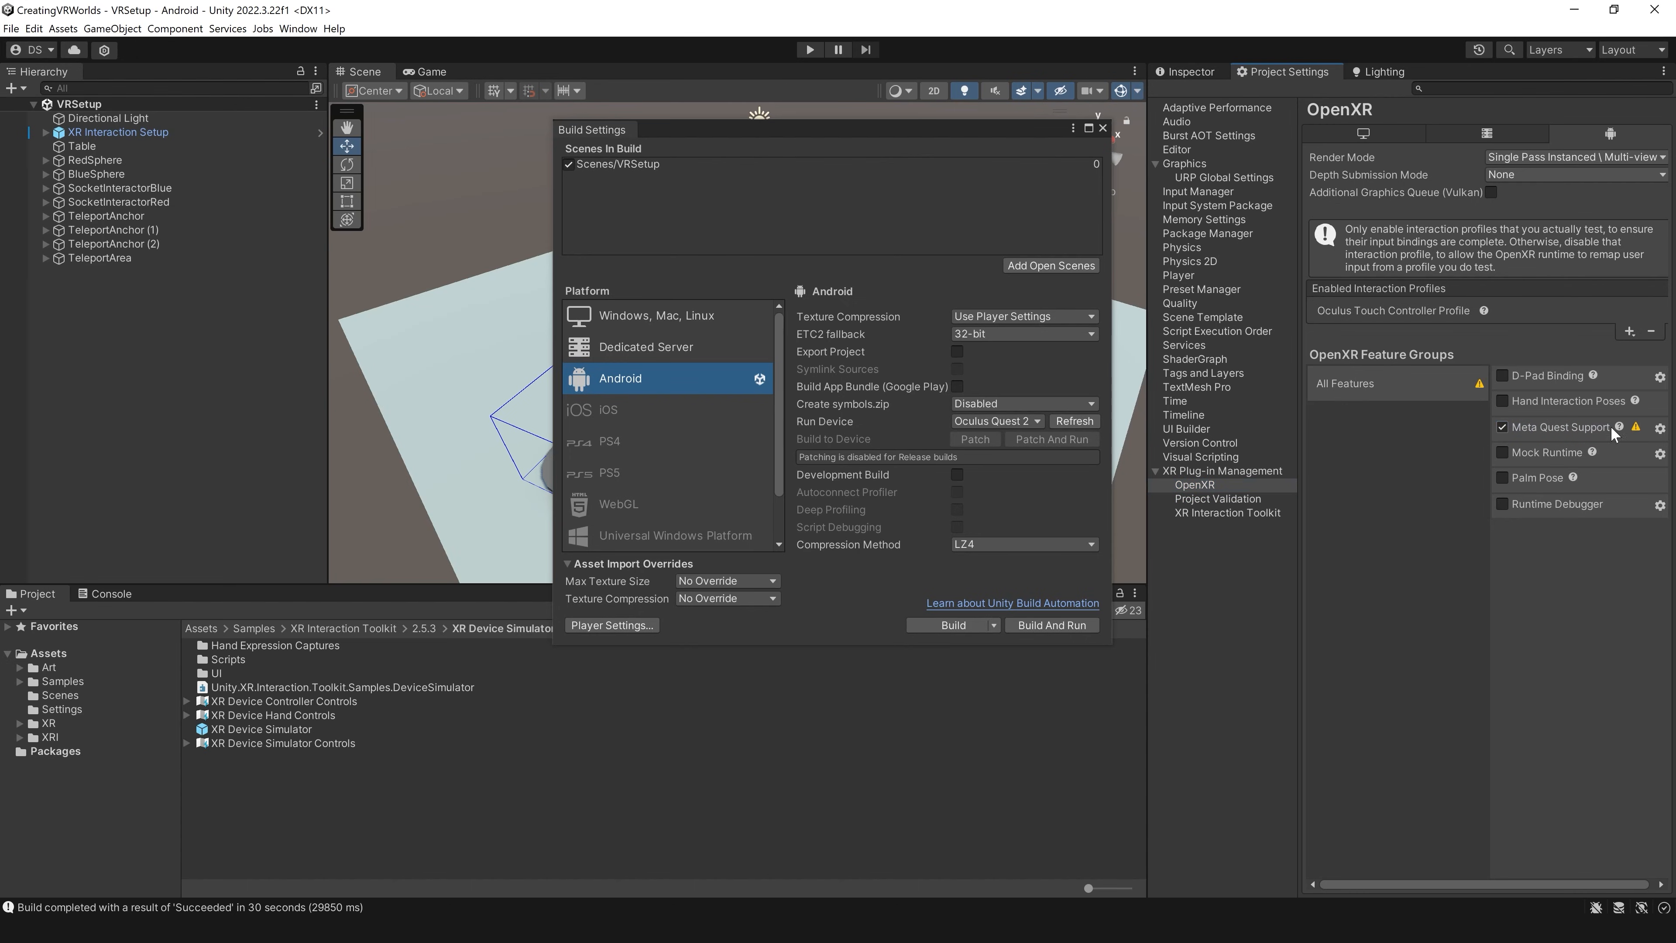
pyautogui.moveTo(1637, 432)
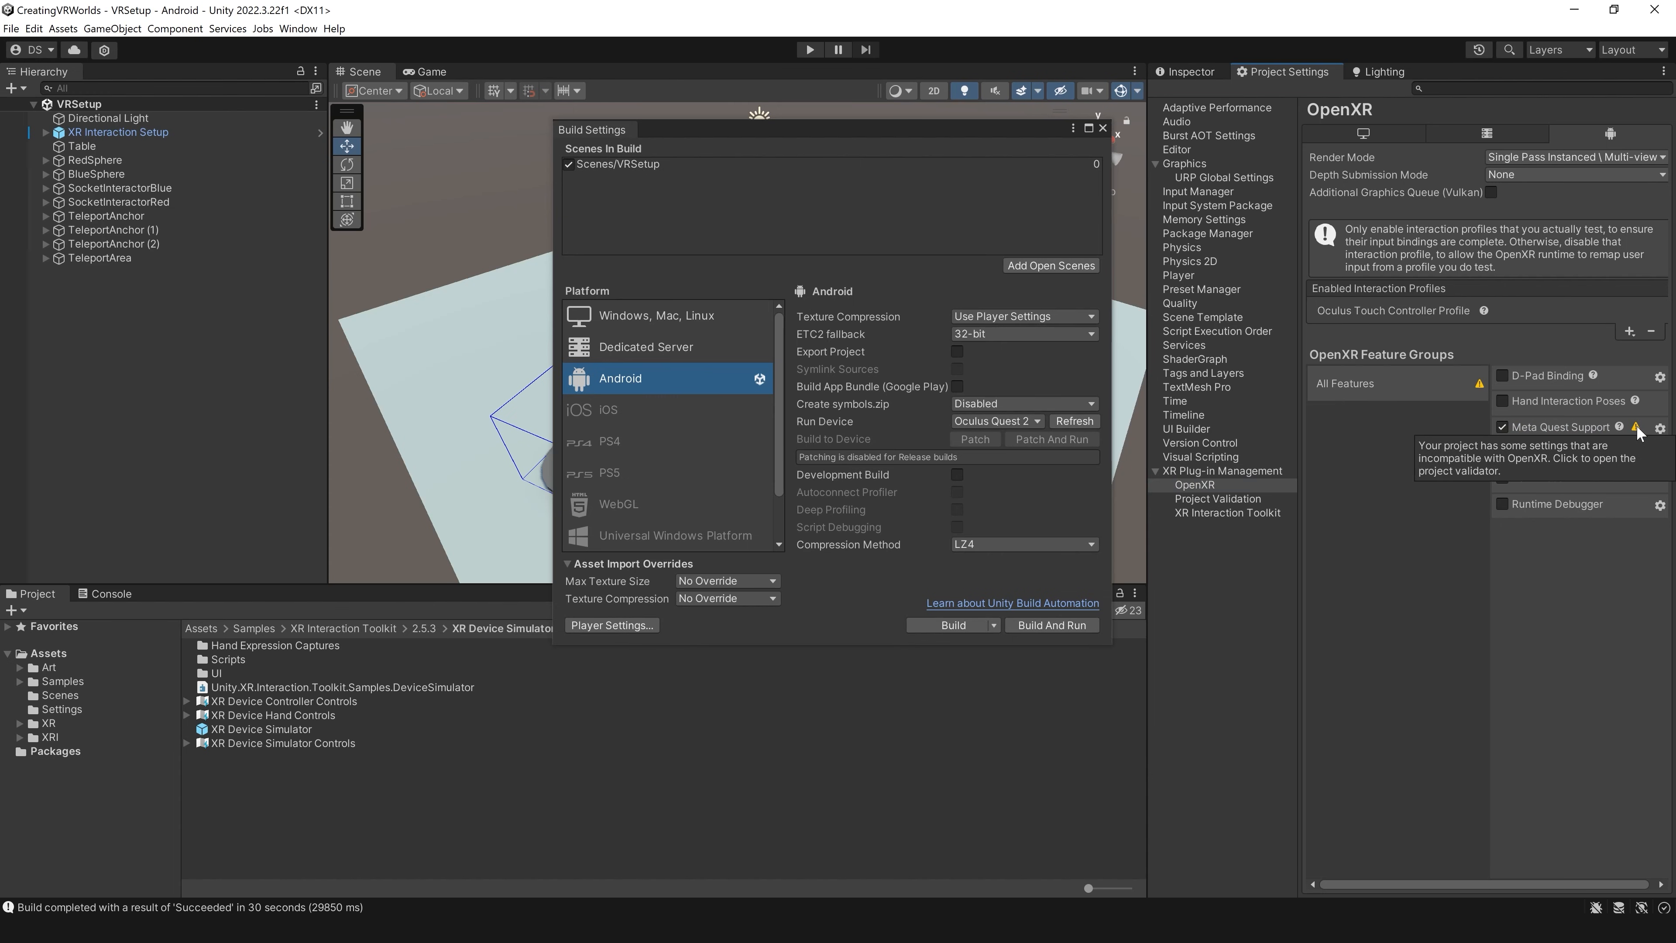
pyautogui.click(1241, 500)
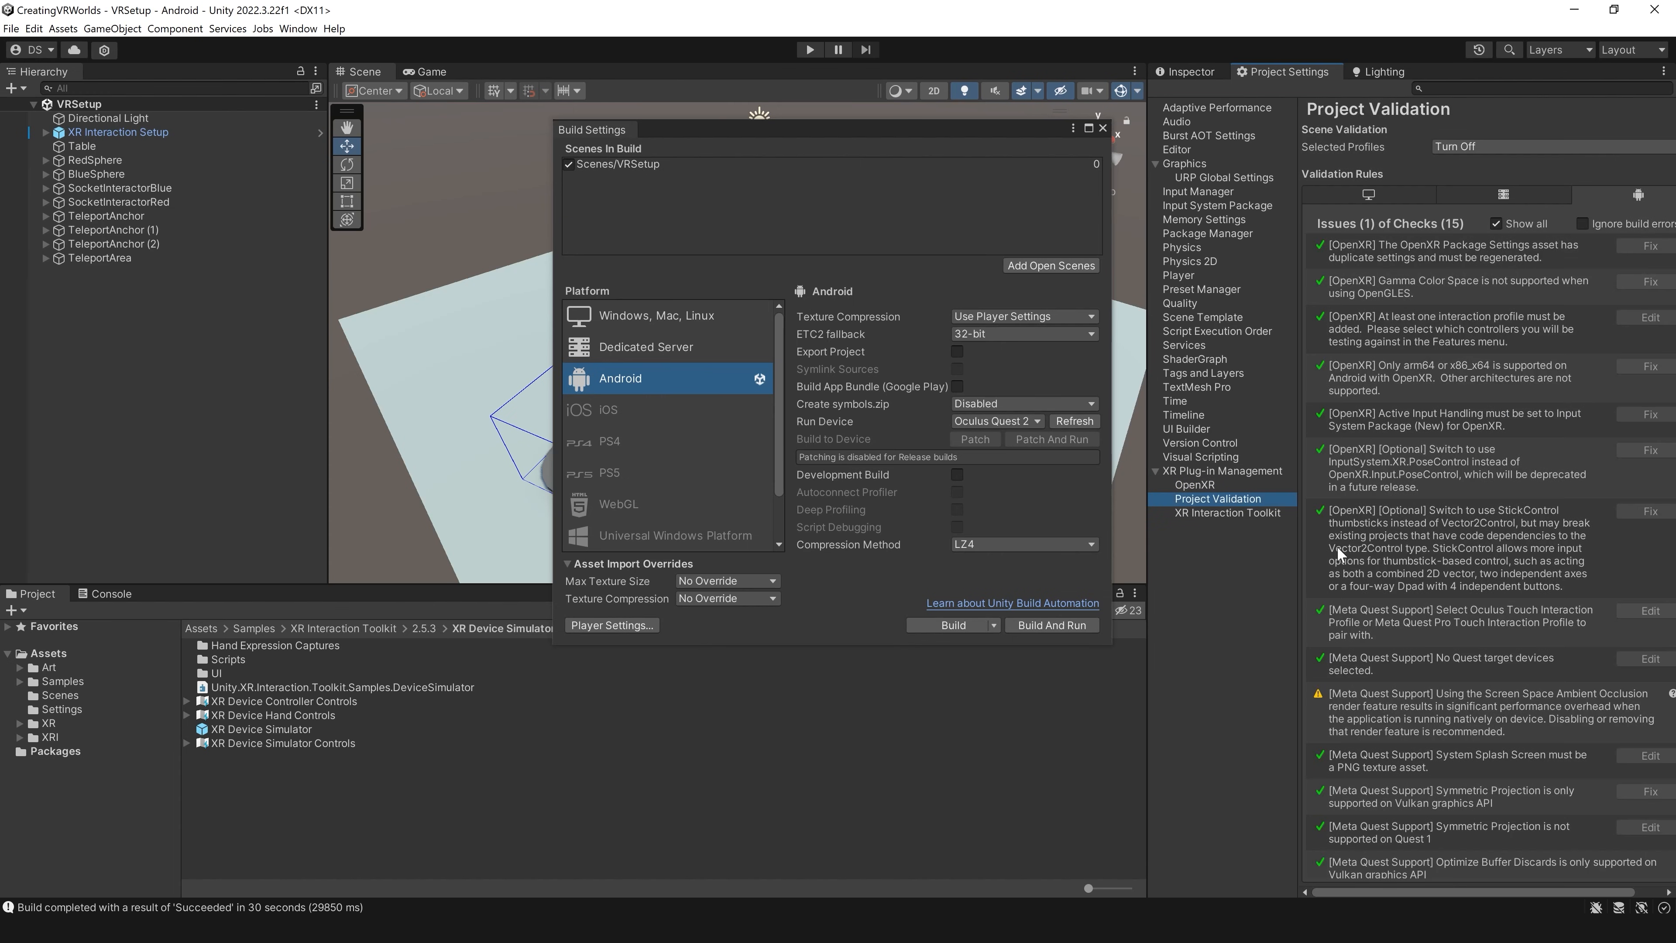
pyautogui.scroll(-4, 1404, 603)
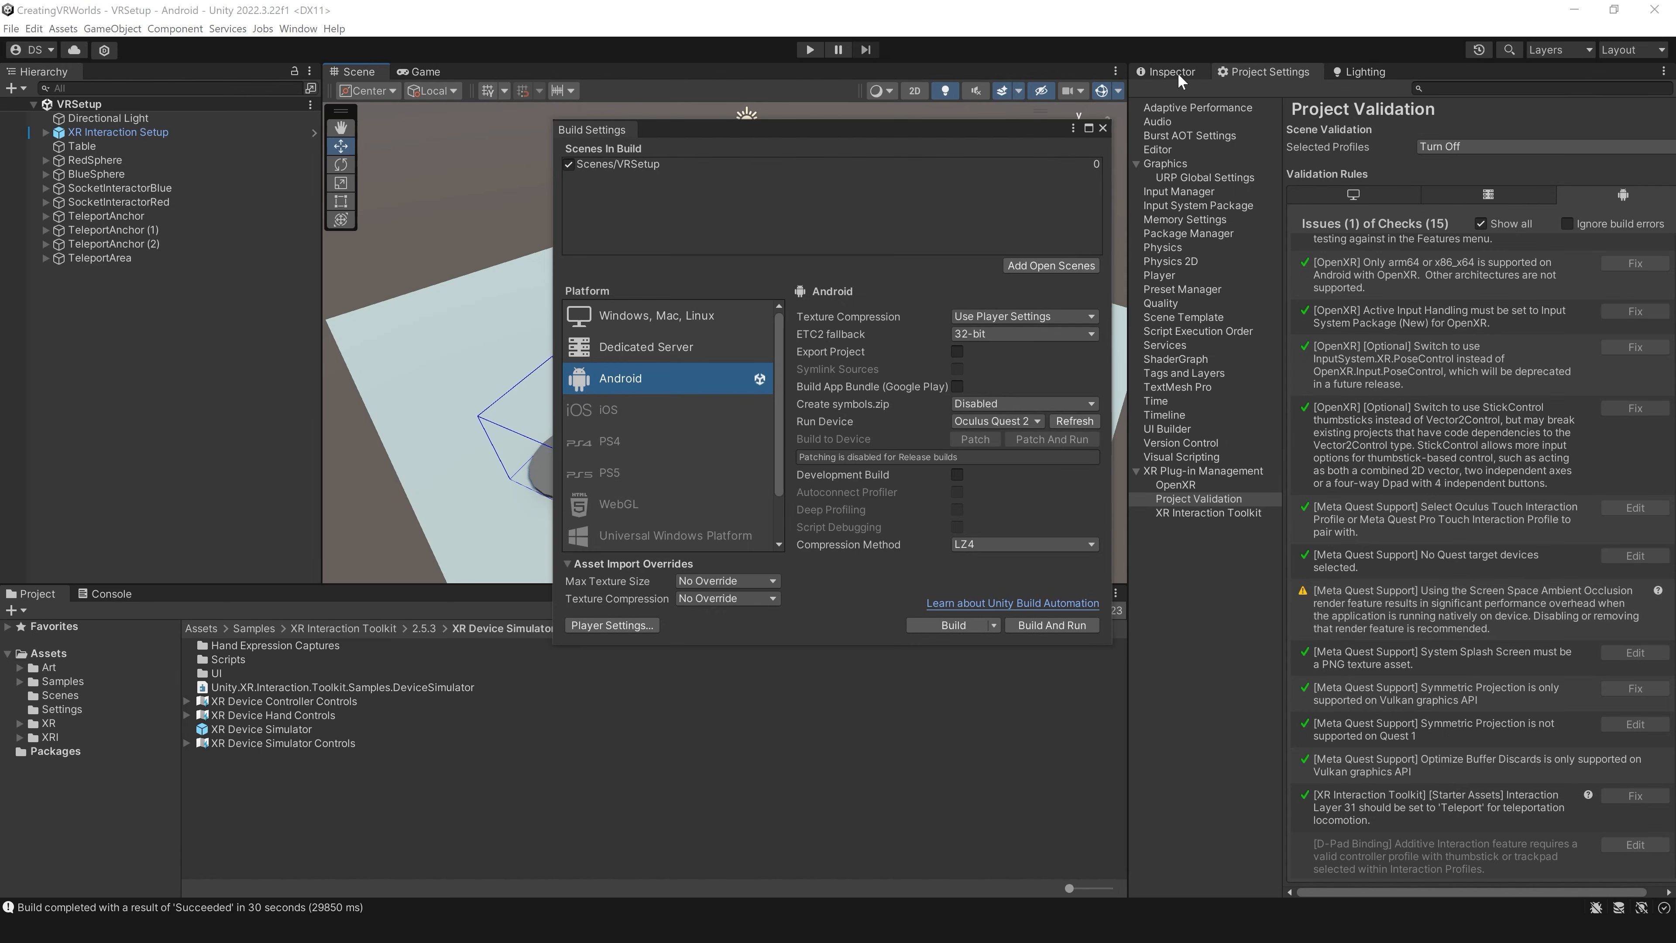
# Step: Locate the render pipeline asset from the Graphics settings and remove Screen Space Ambient Occlusion from URP-HighFidelity-Renderer
pyautogui.click(1166, 164)
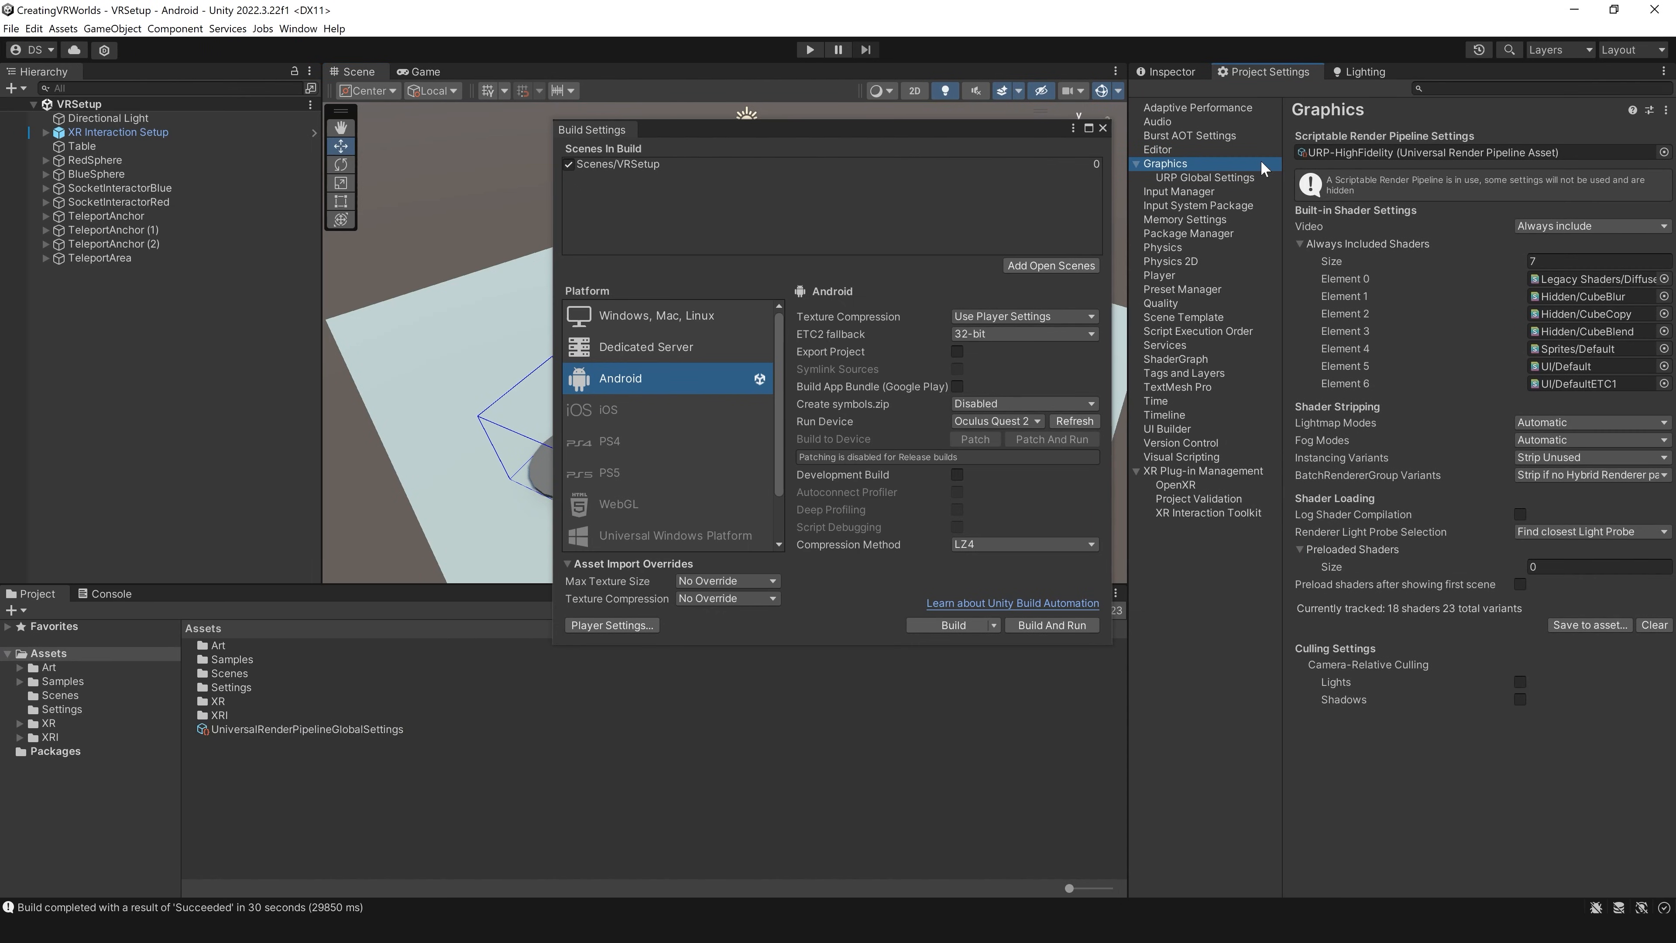
pyautogui.click(1376, 158)
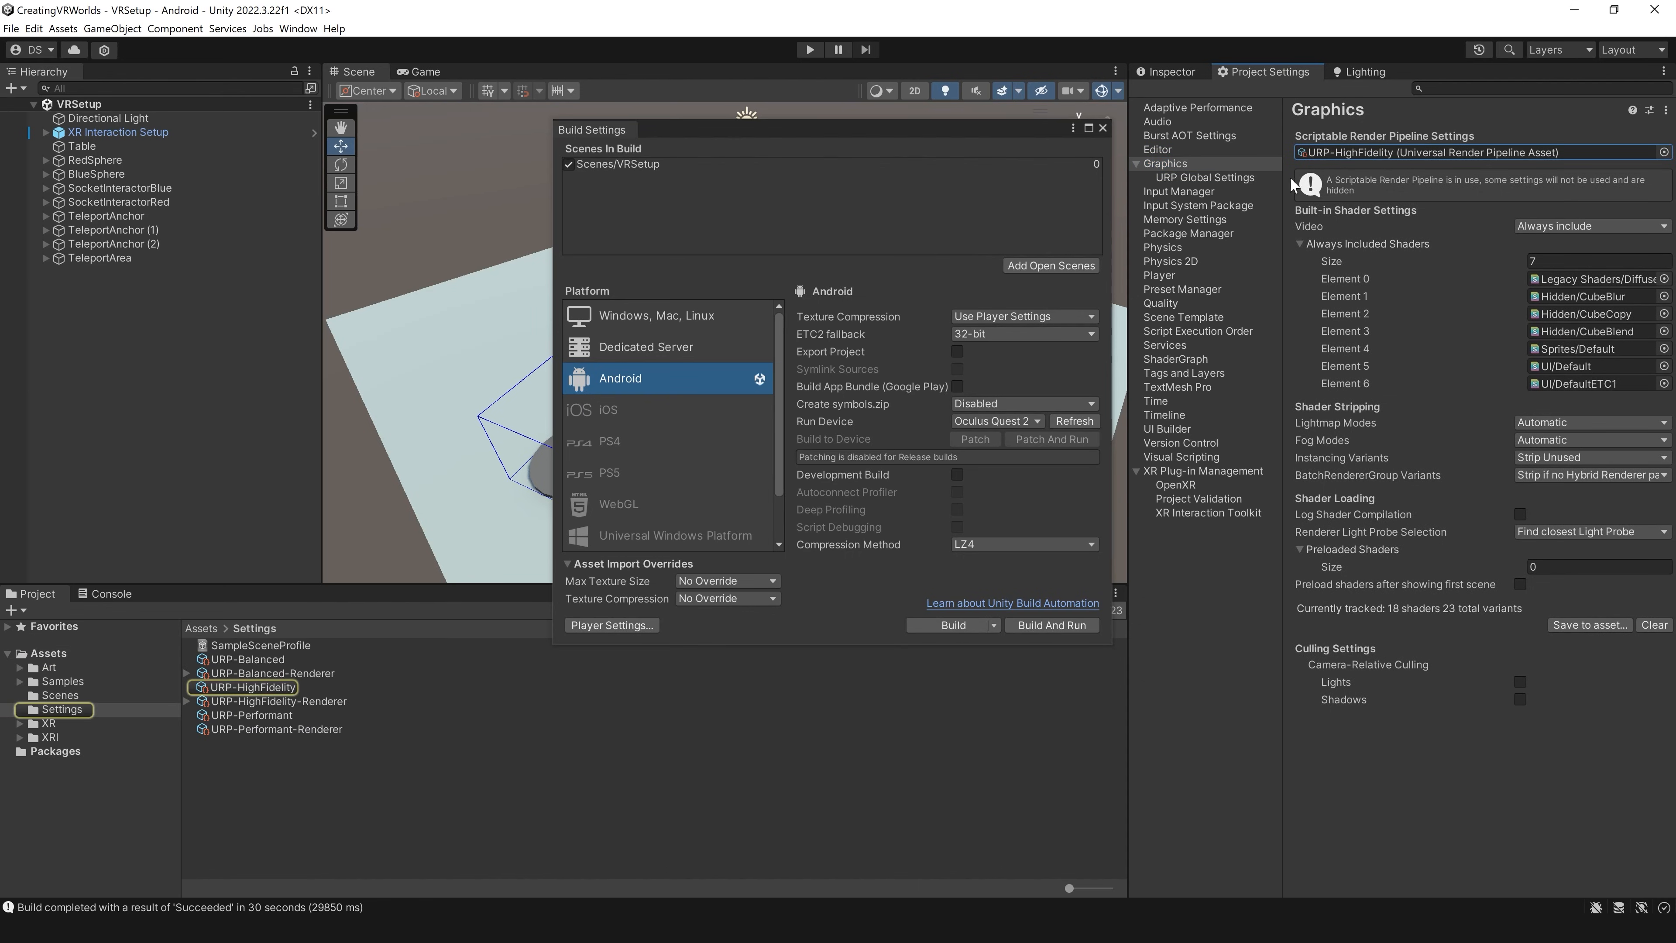
pyautogui.click(264, 687)
pyautogui.click(290, 702)
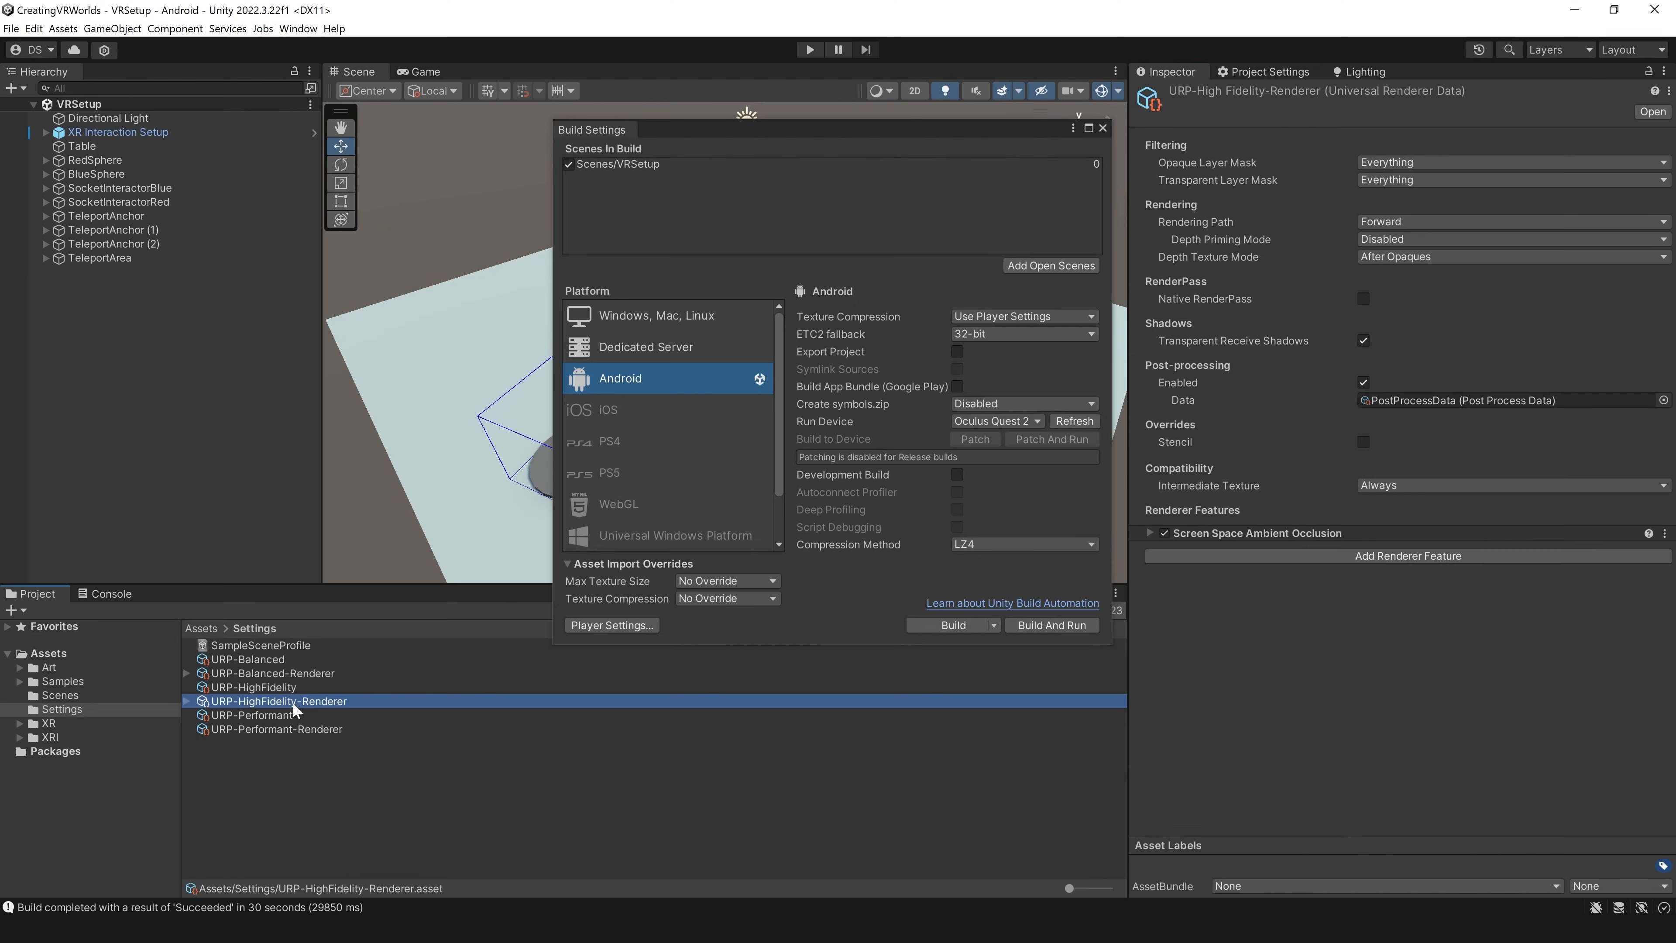
pyautogui.click(1418, 533)
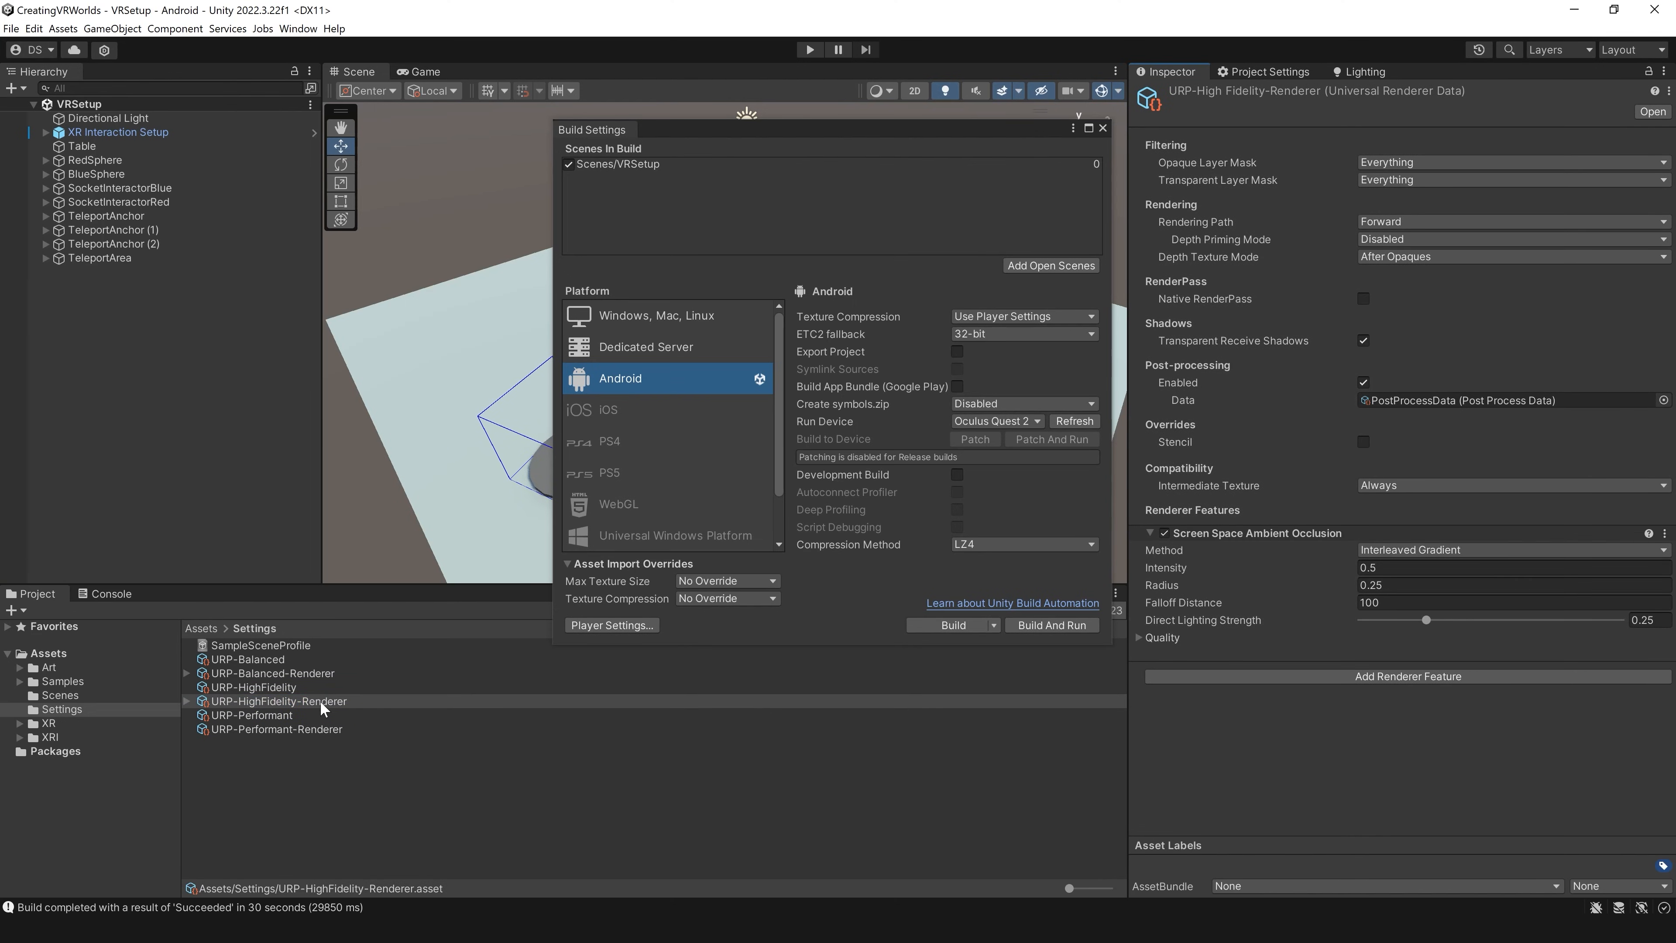
pyautogui.click(1666, 539)
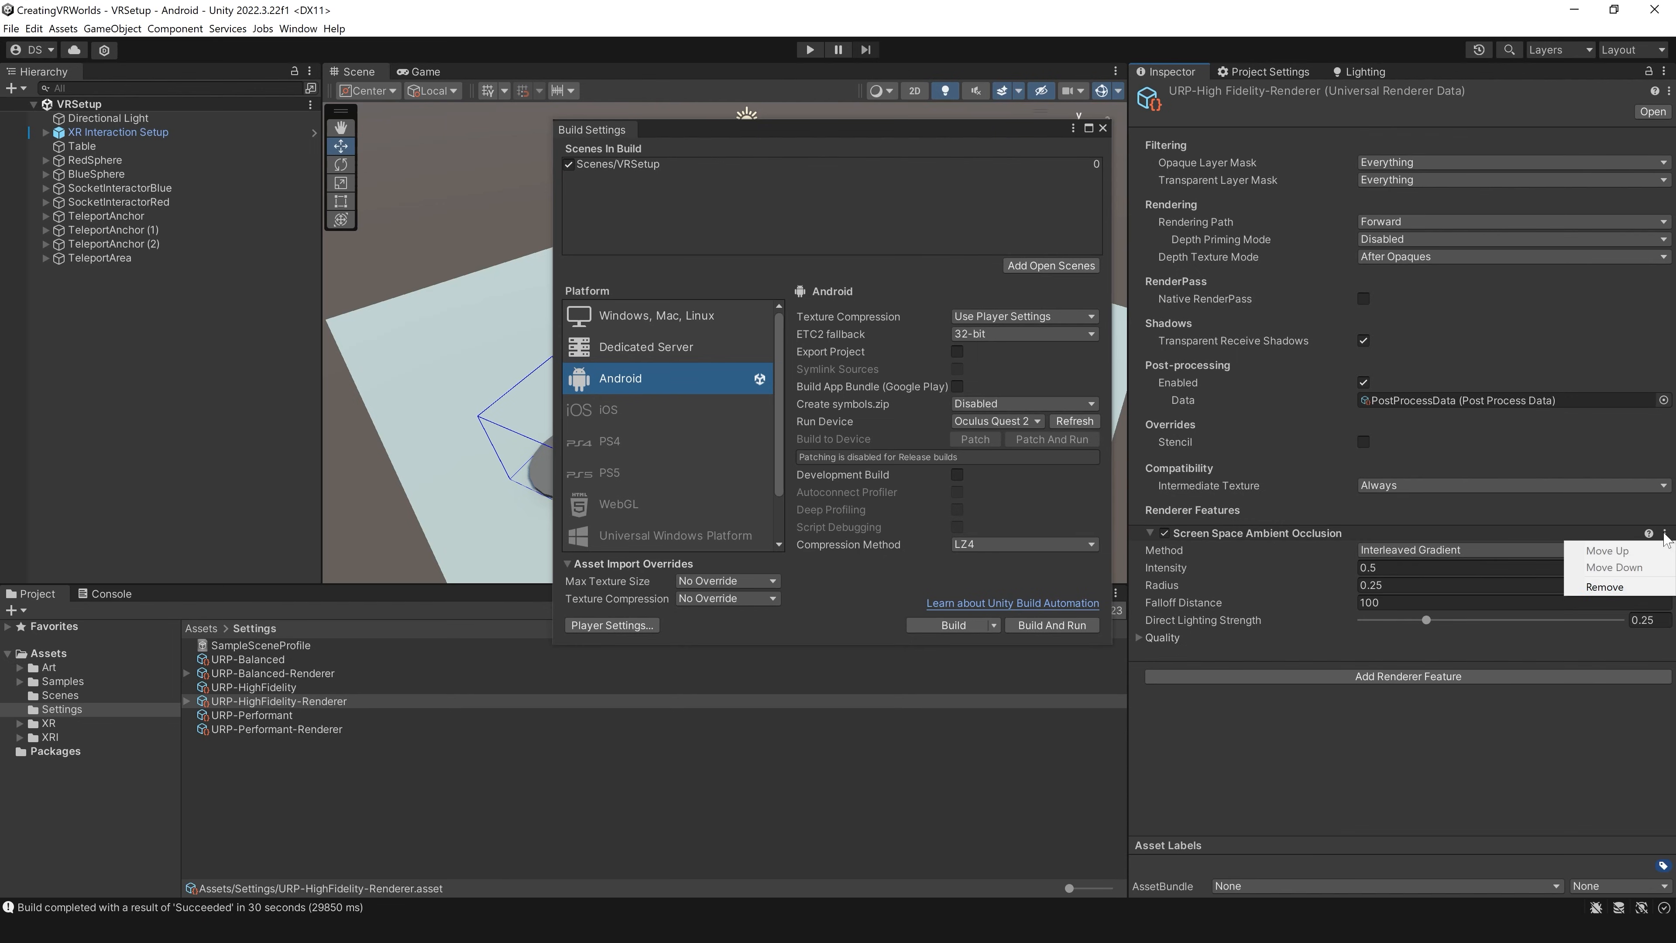
pyautogui.click(1597, 589)
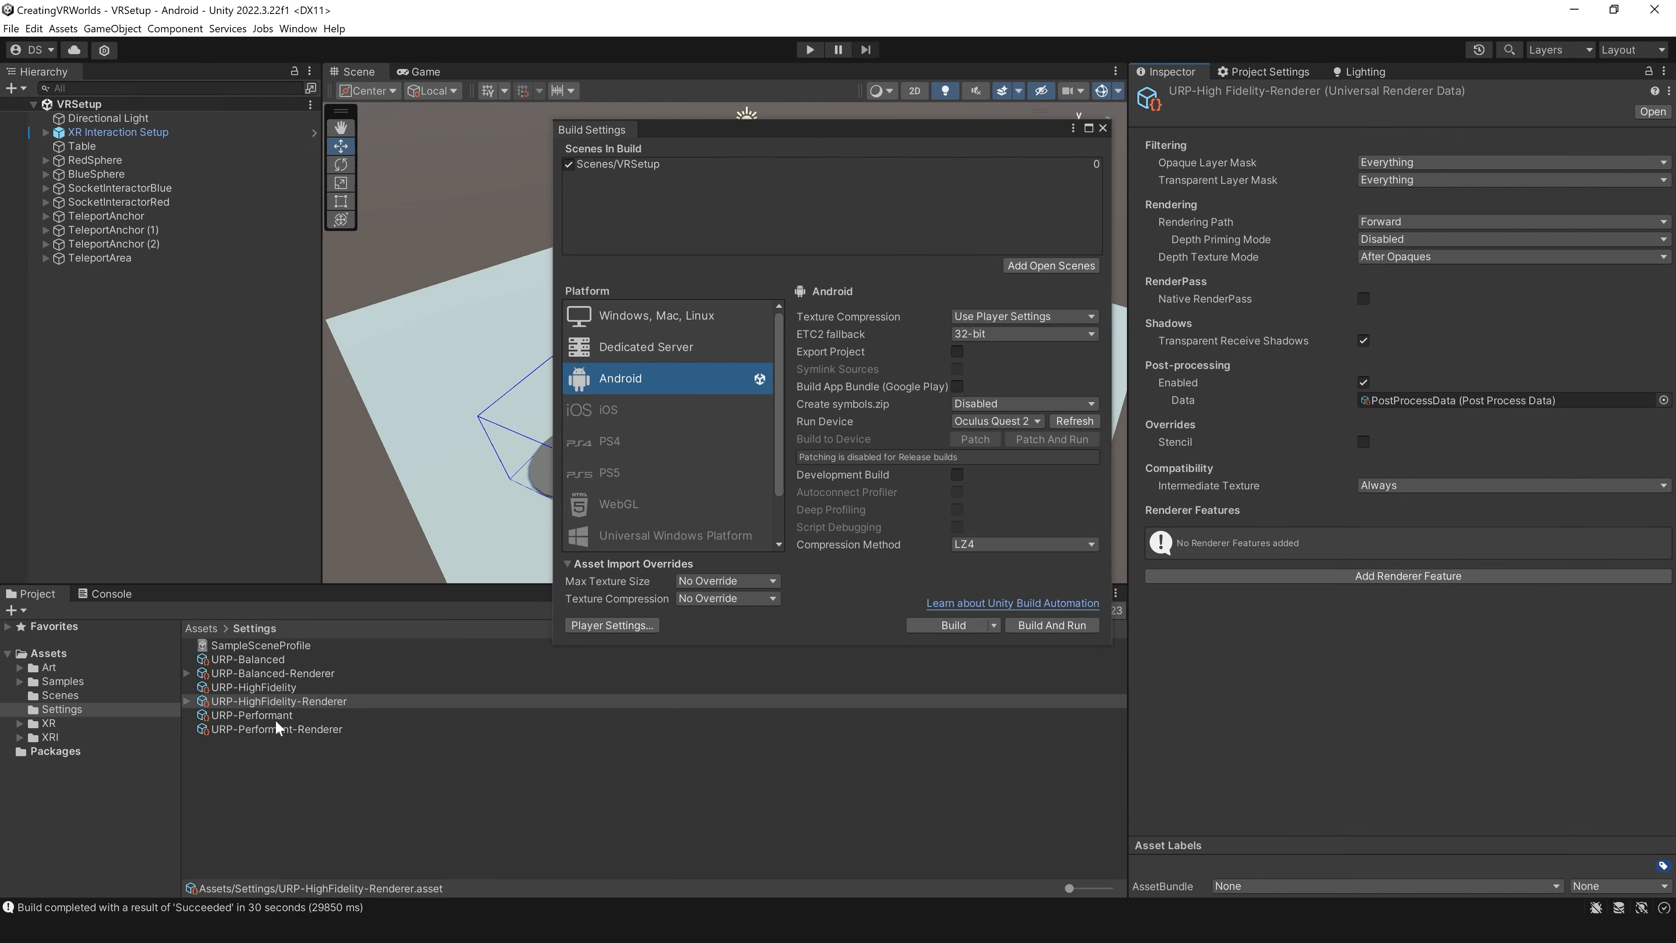
# Step: Assign URP-Performant as the Scriptable Render Pipeline asset in the Graphics settings and accept the pipeline change
pyautogui.click(1244, 74)
pyautogui.click(1165, 73)
pyautogui.click(1229, 74)
pyautogui.click(1198, 165)
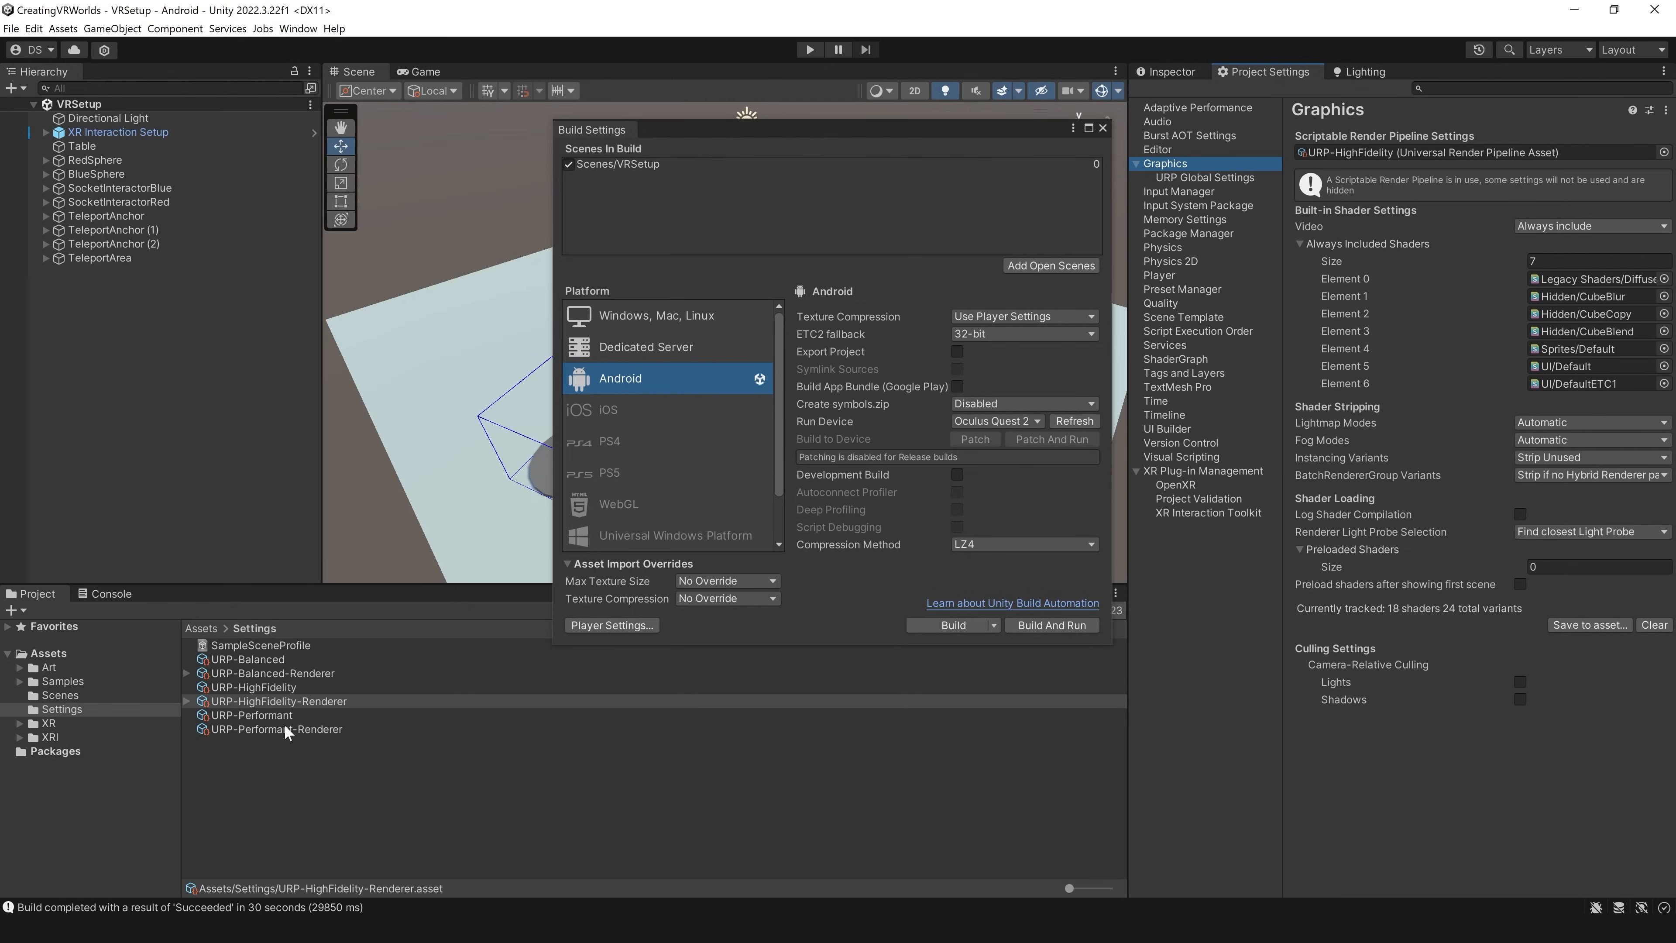
pyautogui.moveTo(280, 718); pyautogui.dragTo(1386, 158)
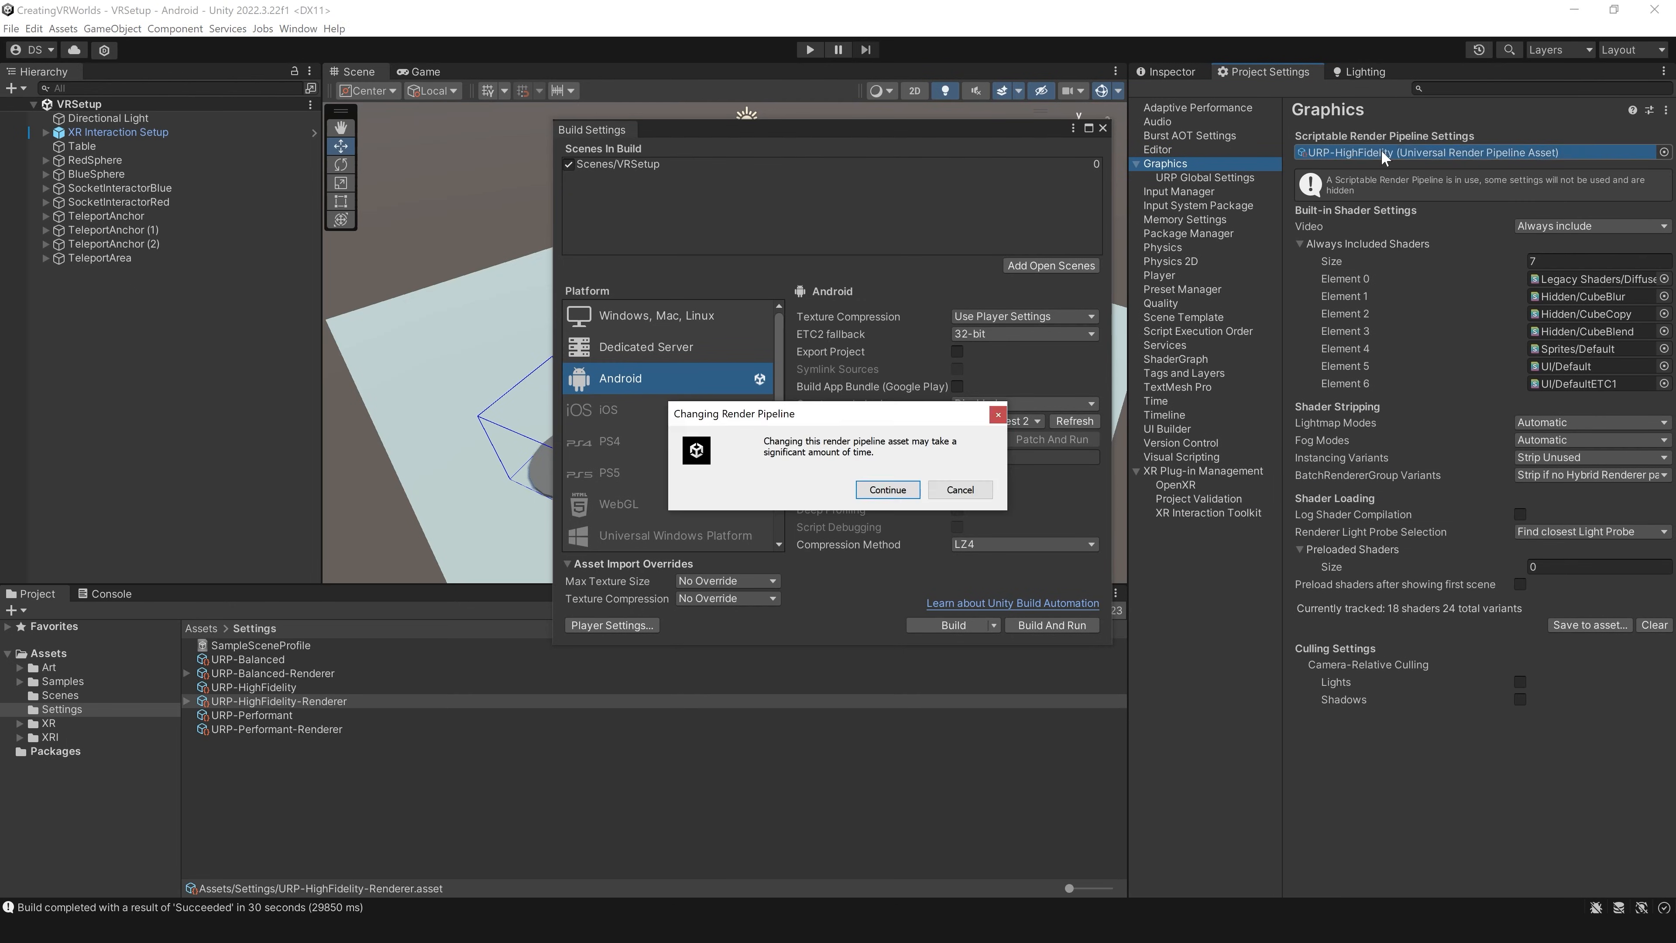
pyautogui.press('Return')
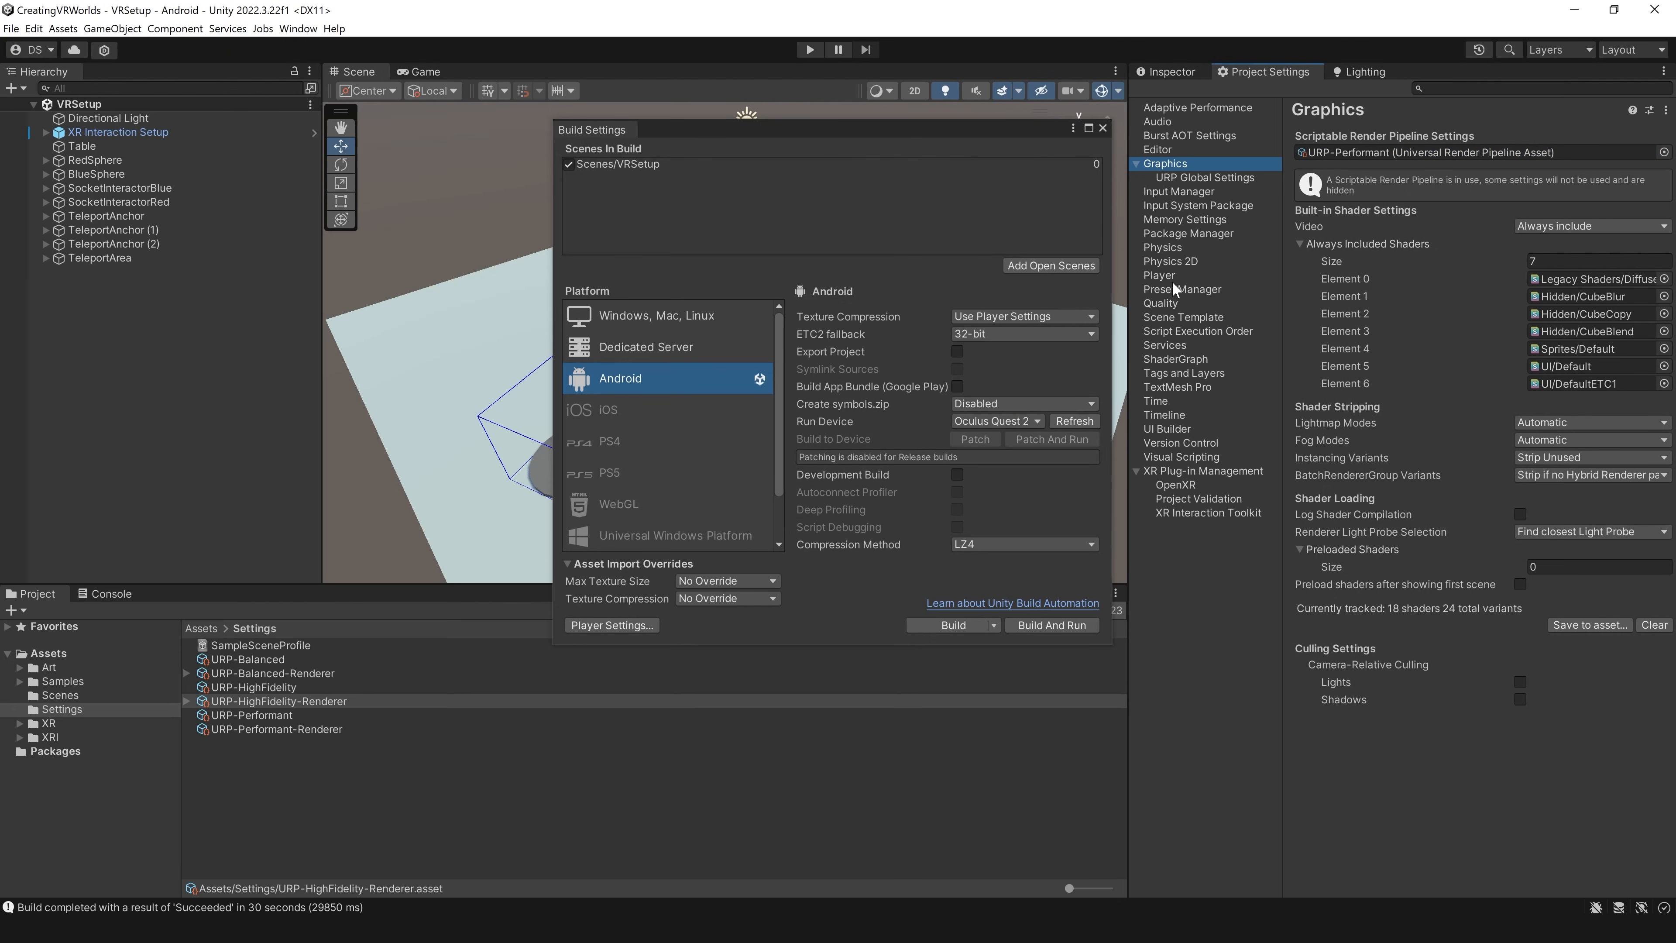
# Step: Make Performant the current active level in the Quality settings and check its rendering options
pyautogui.click(1172, 304)
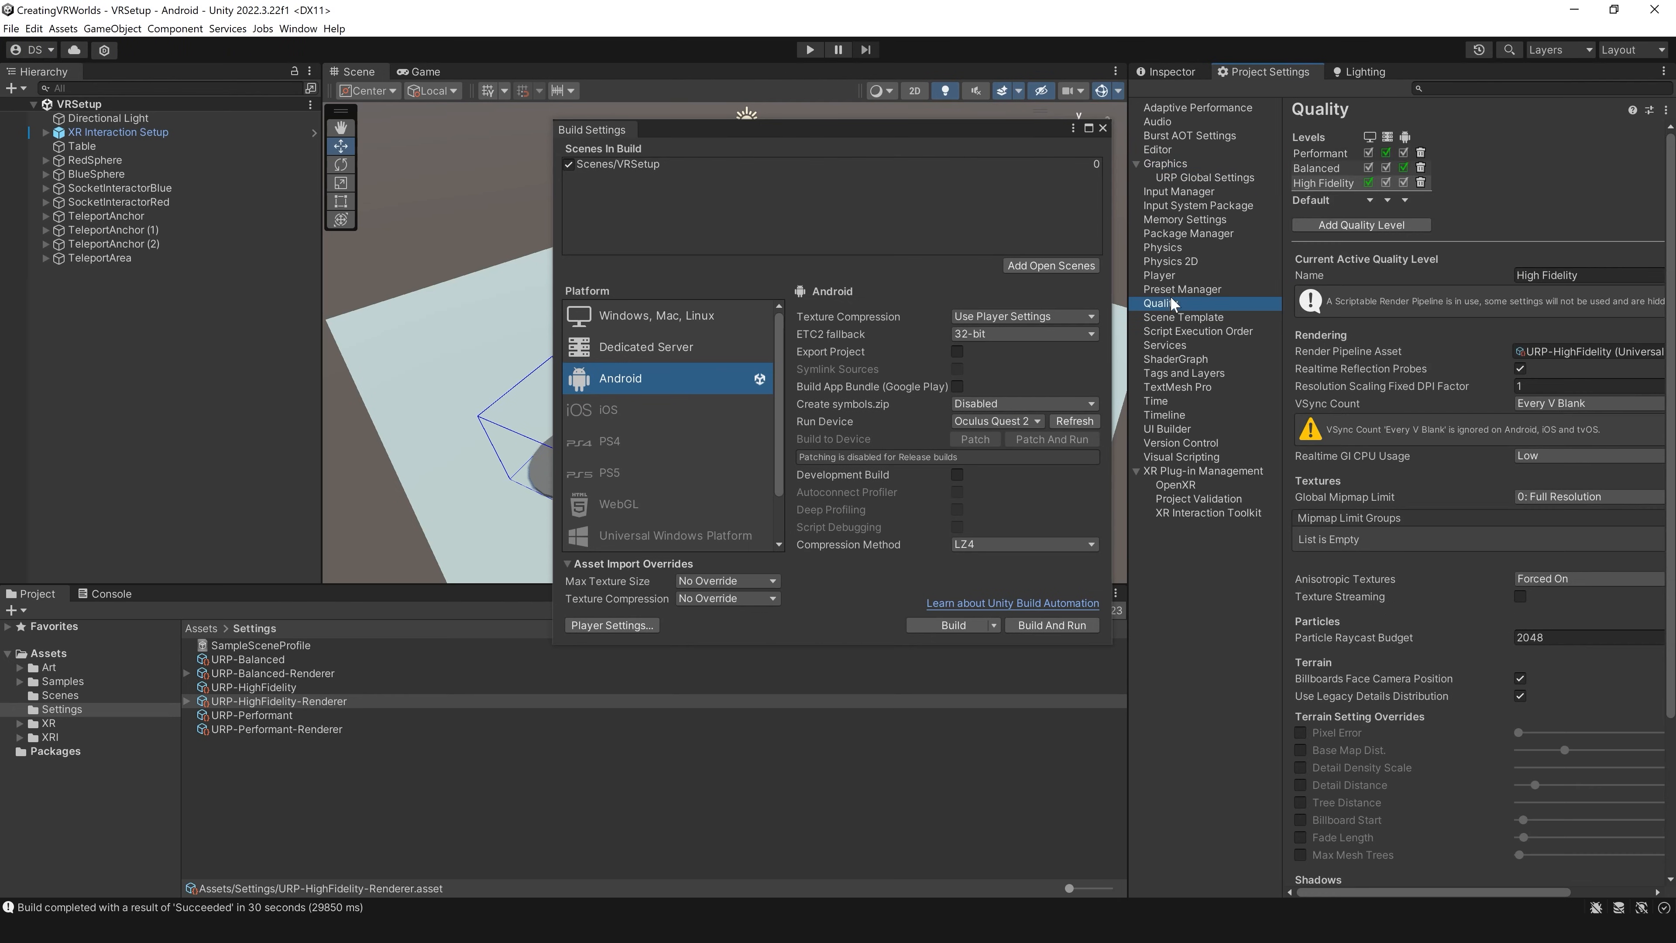
pyautogui.click(1325, 158)
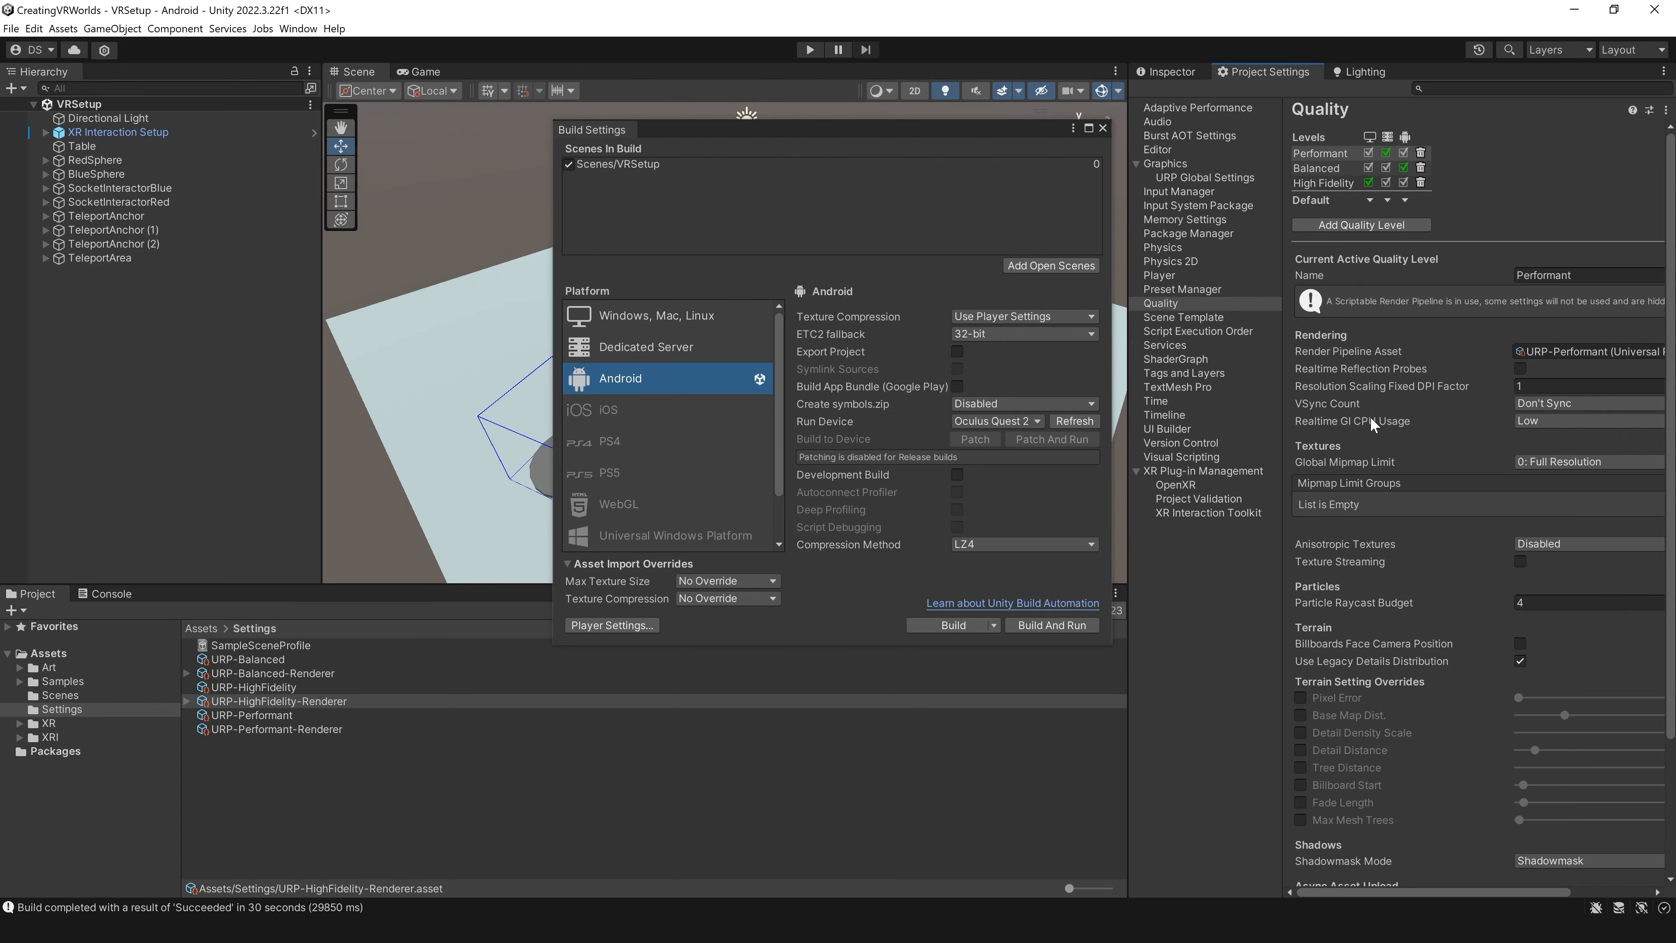
pyautogui.moveTo(1375, 423)
pyautogui.moveTo(1457, 377)
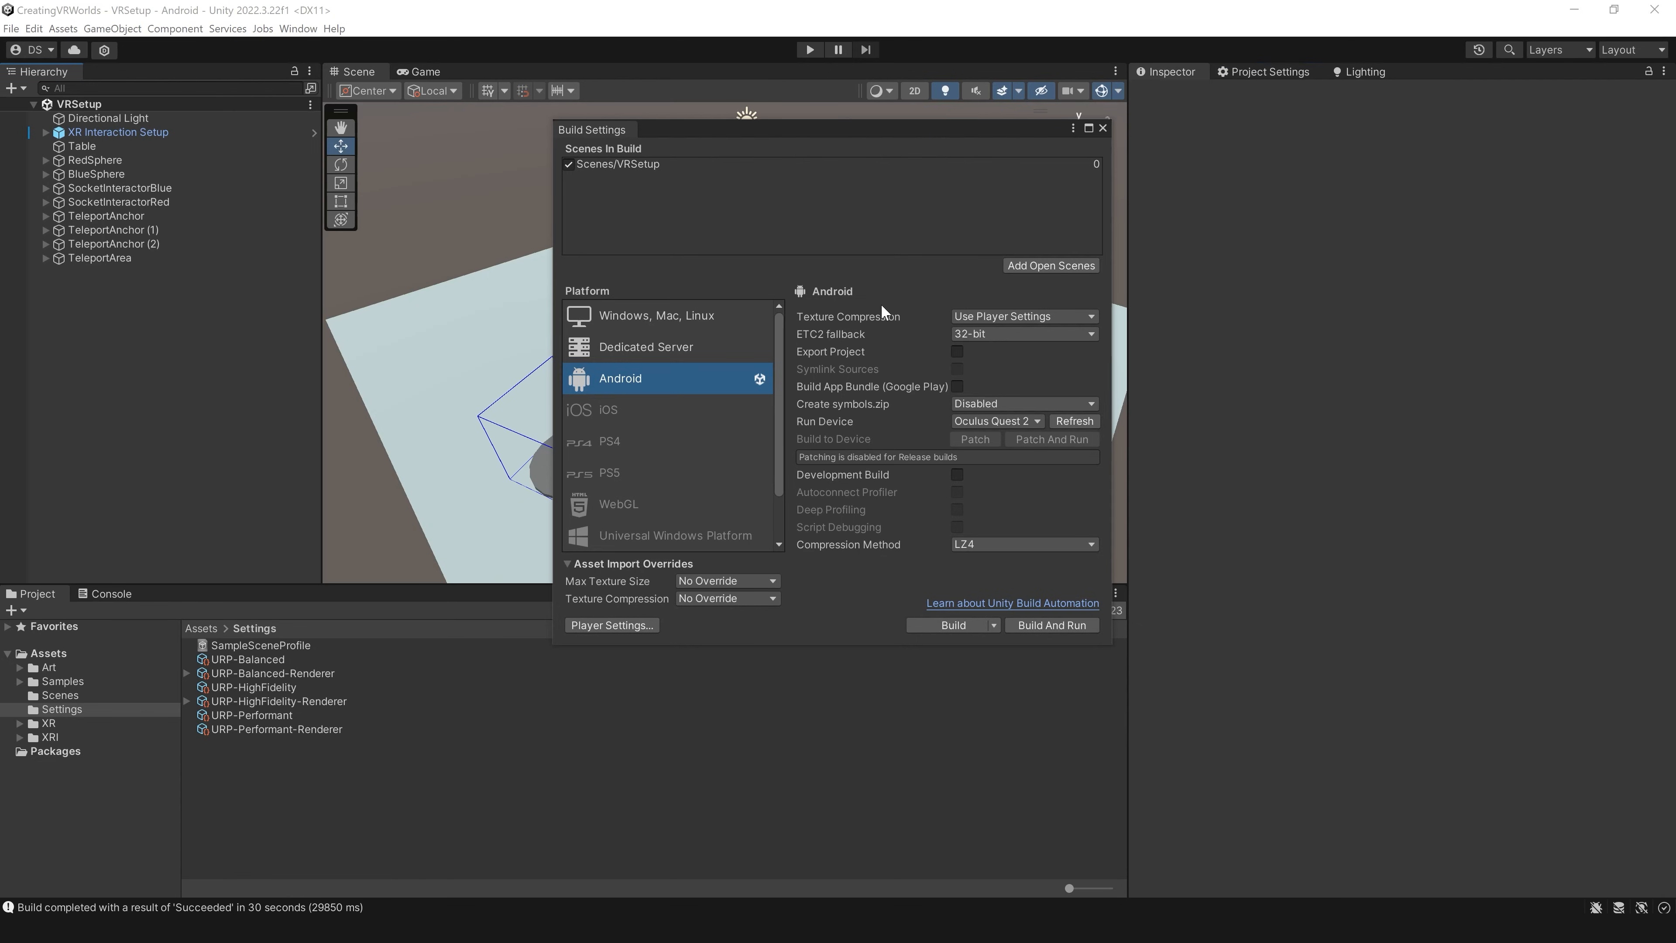